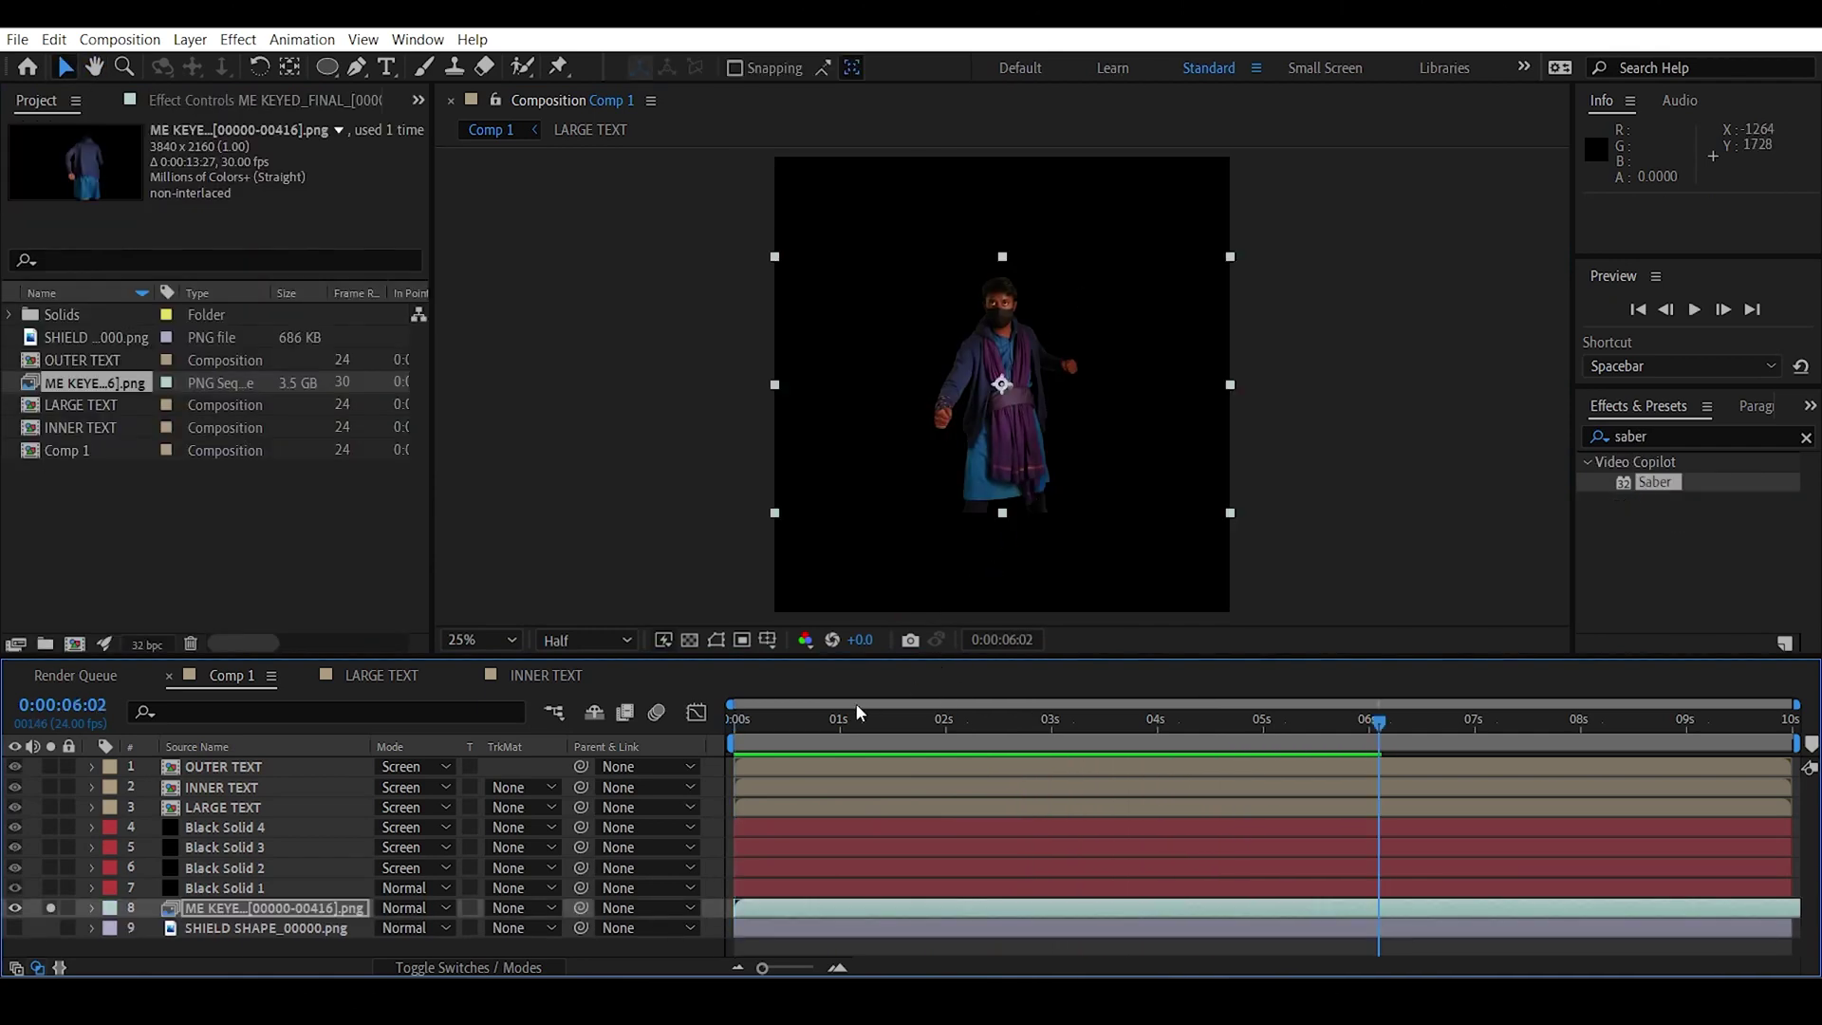
Play back Comp 1 from the start to review the keyed performer footage.
key("Home")
key("space")
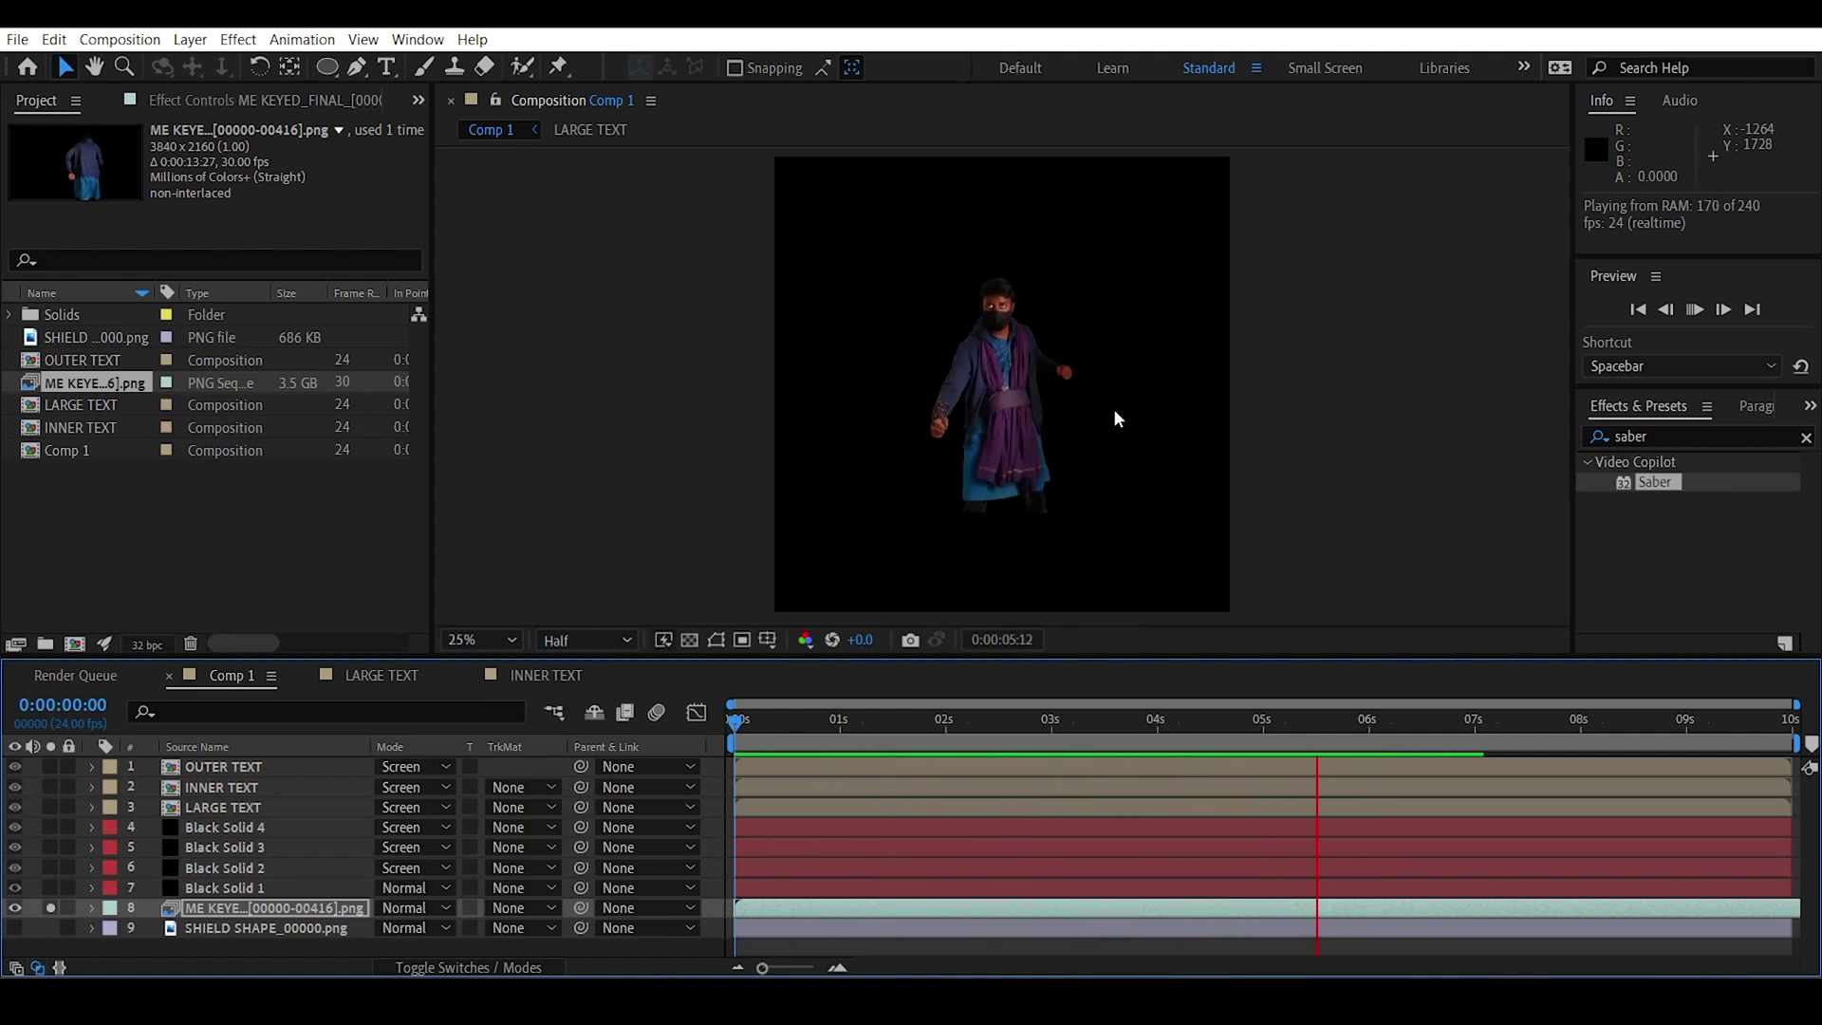
key("space")
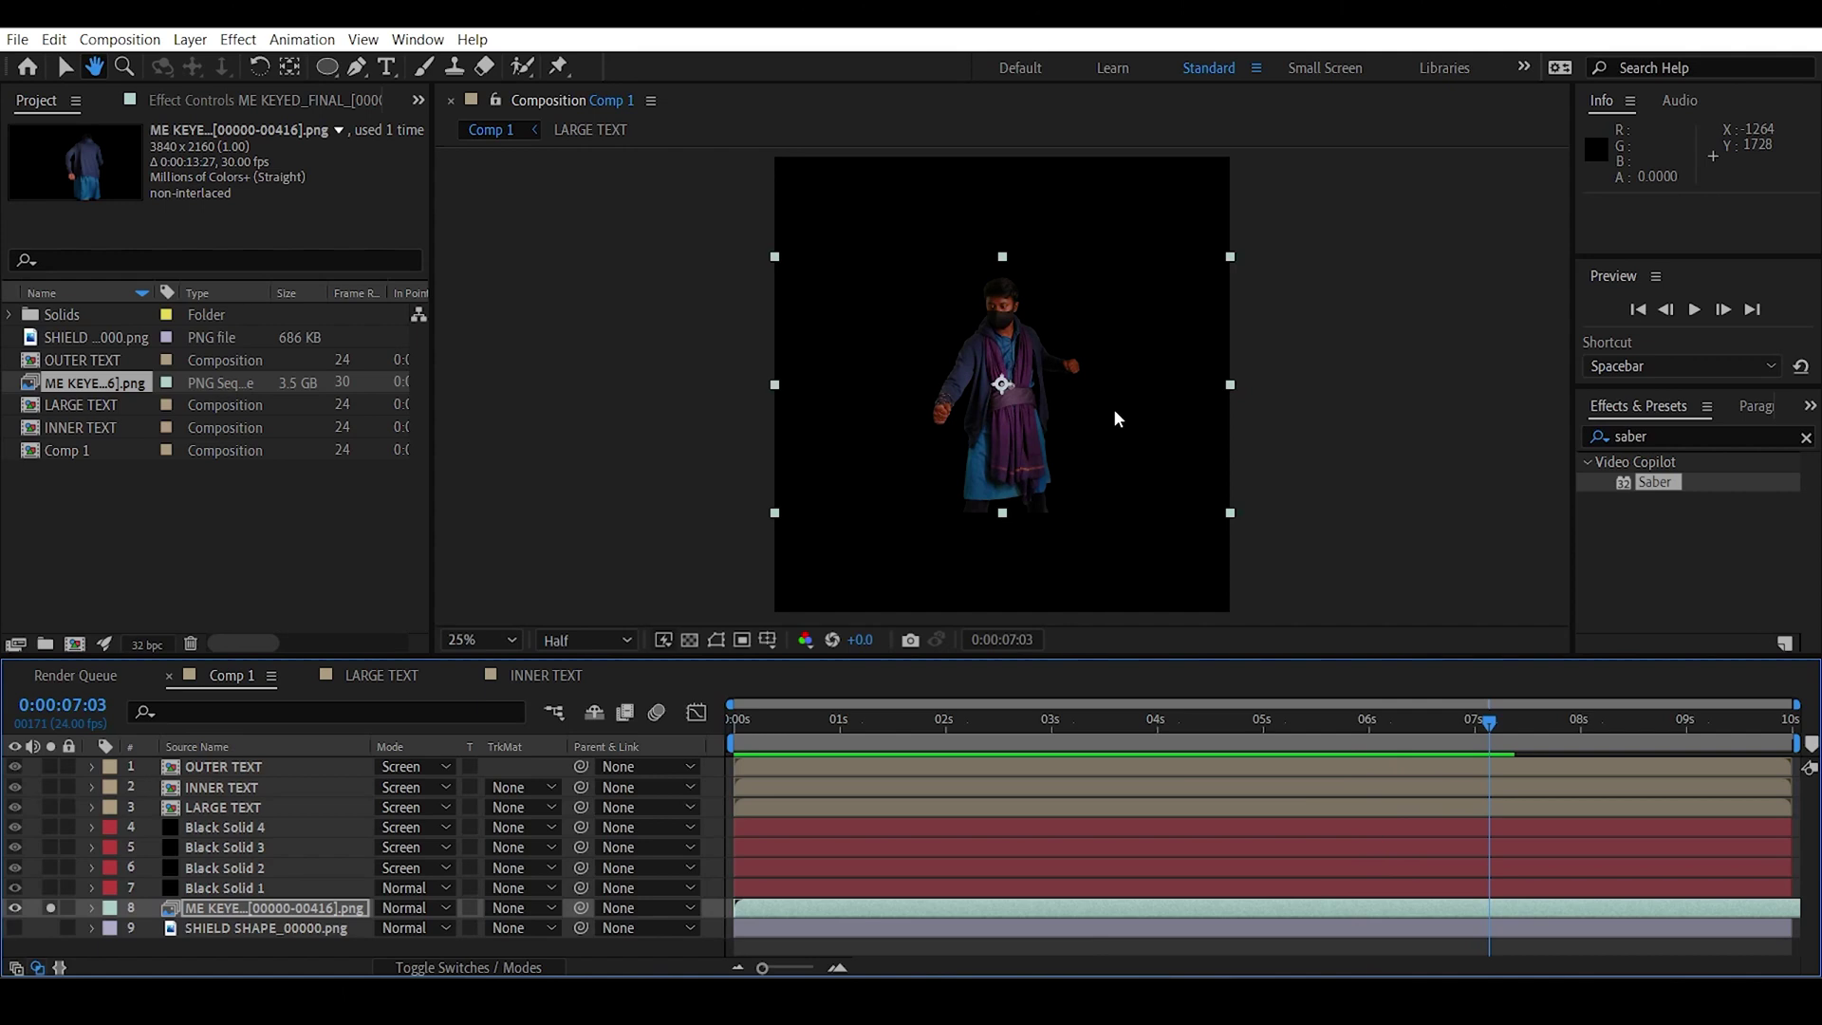
key("v")
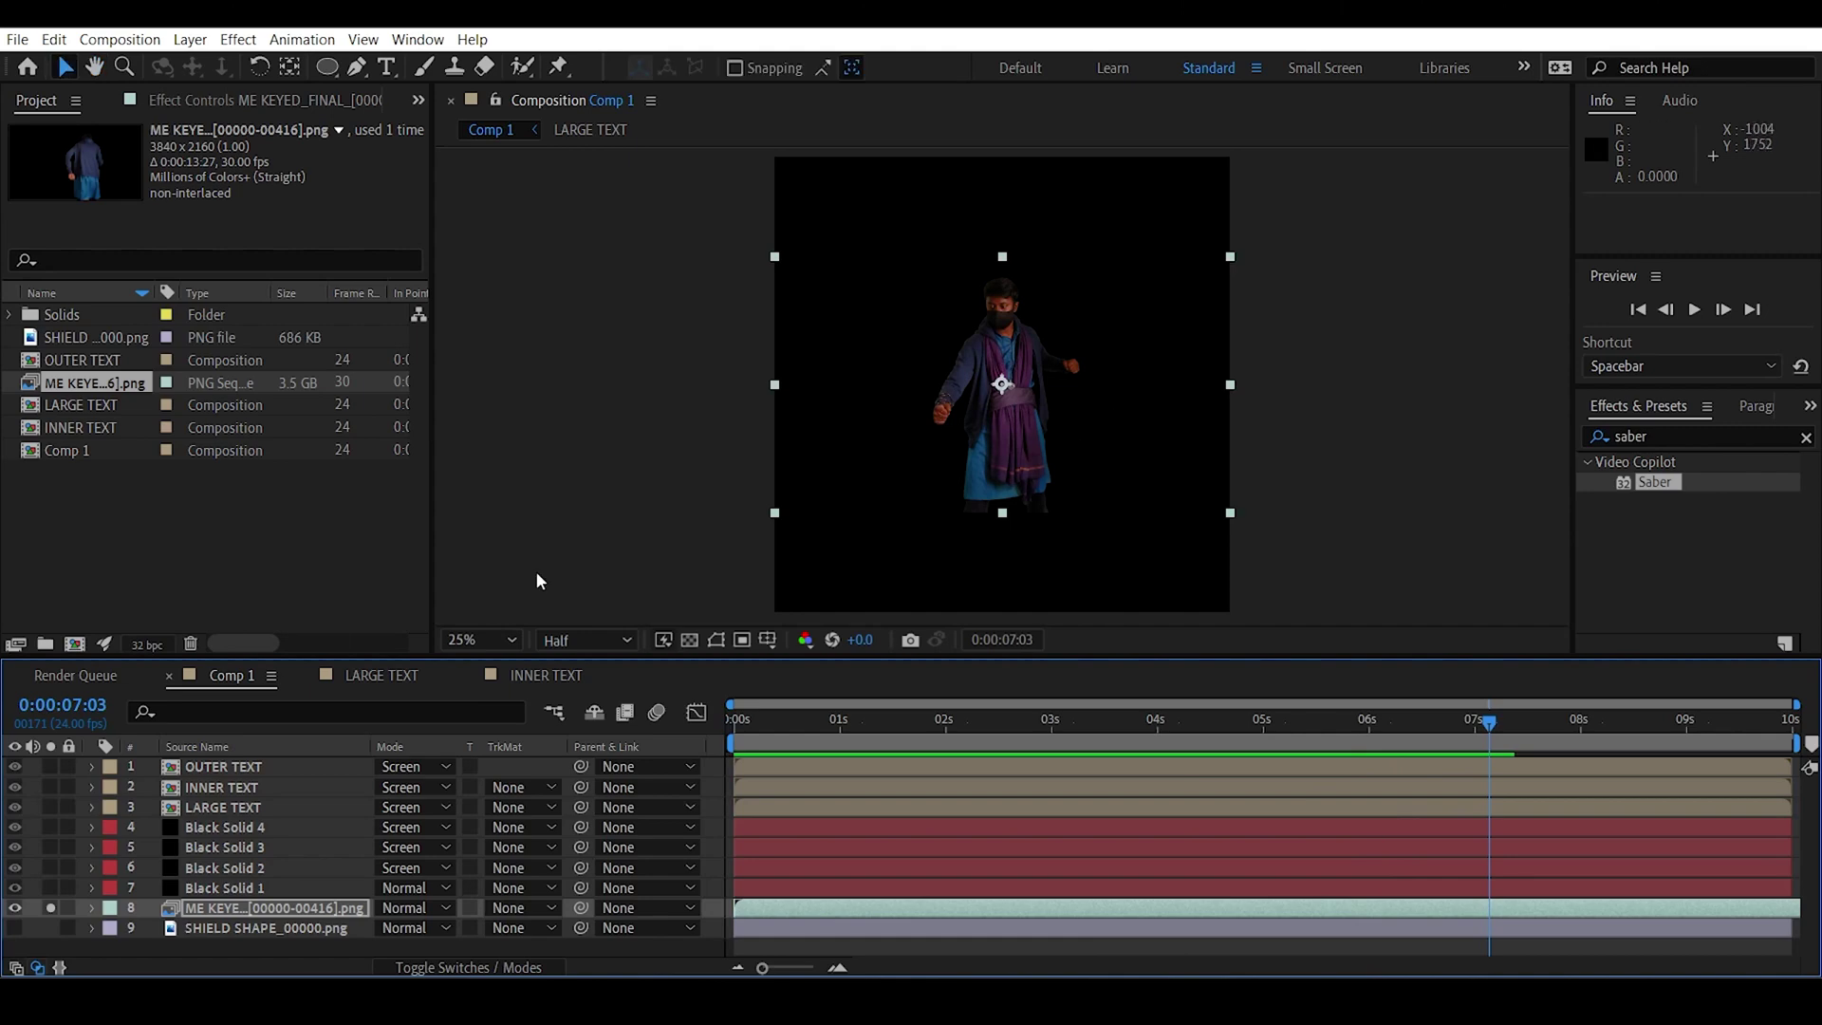
Turn off solo on the keyed footage layer and set Comp 1's height to 1080 px.
left_click(50, 909)
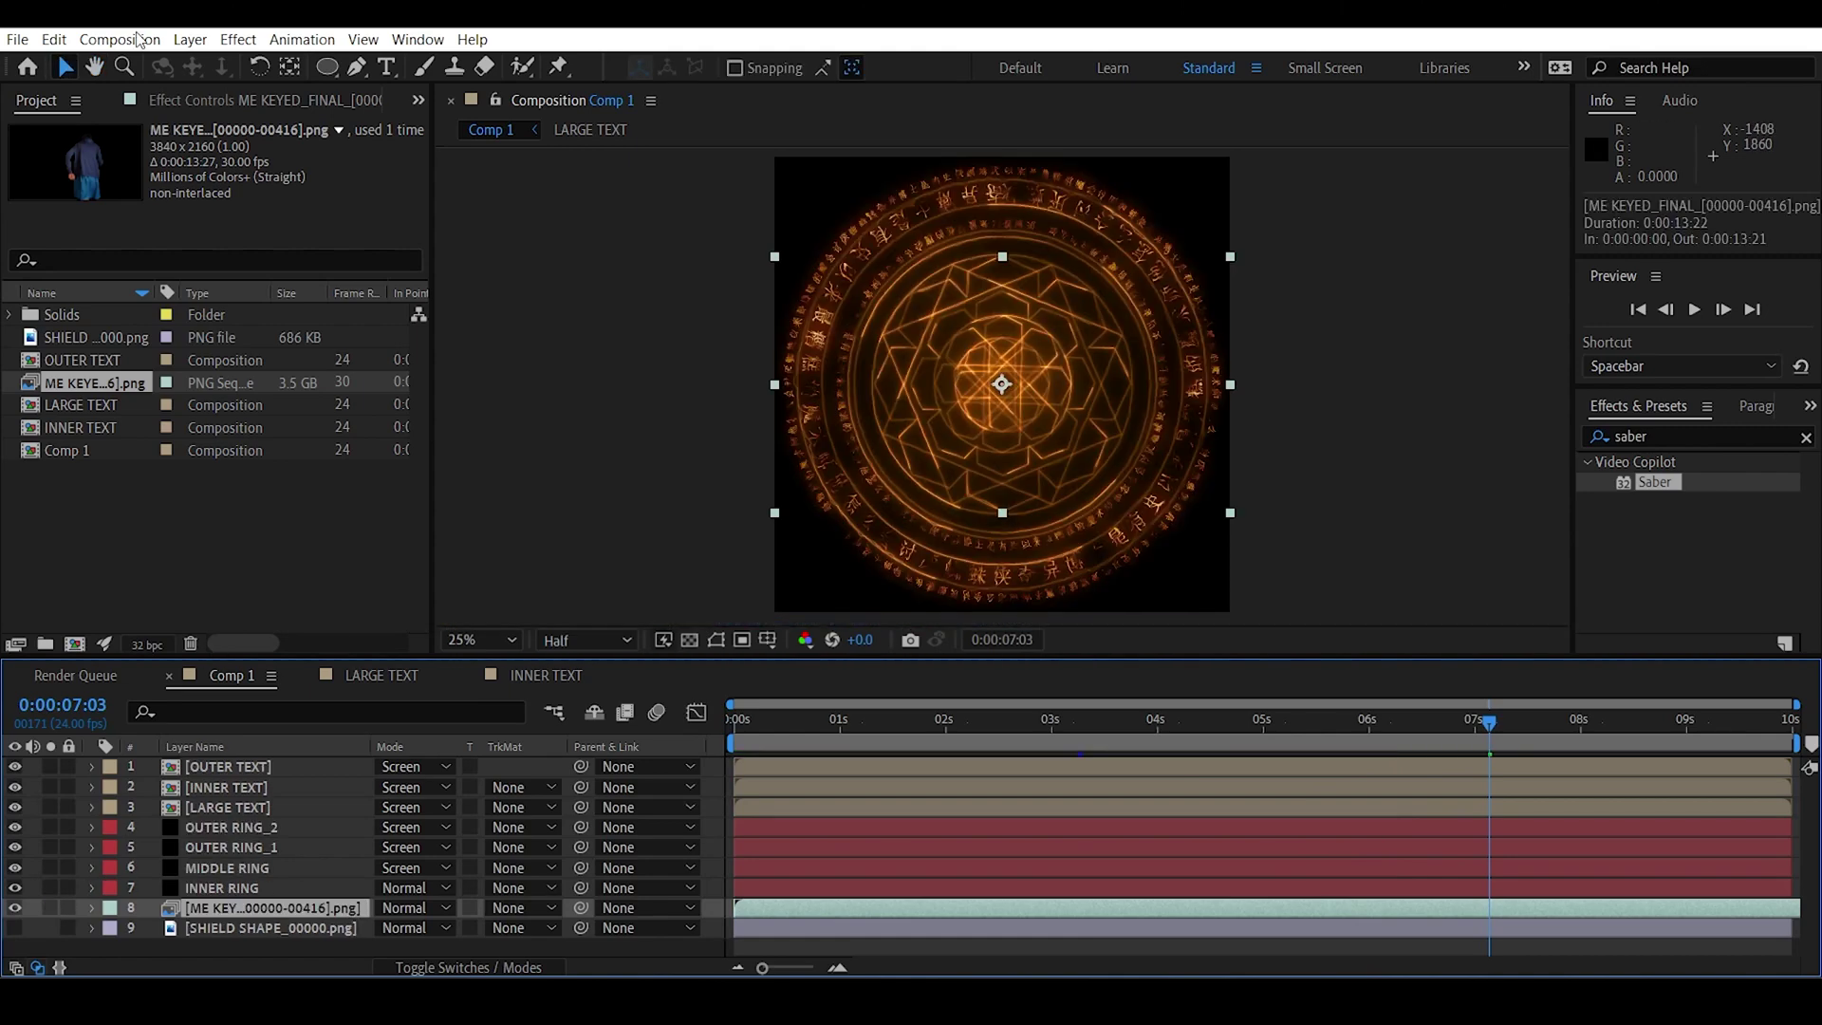
left_click(119, 39)
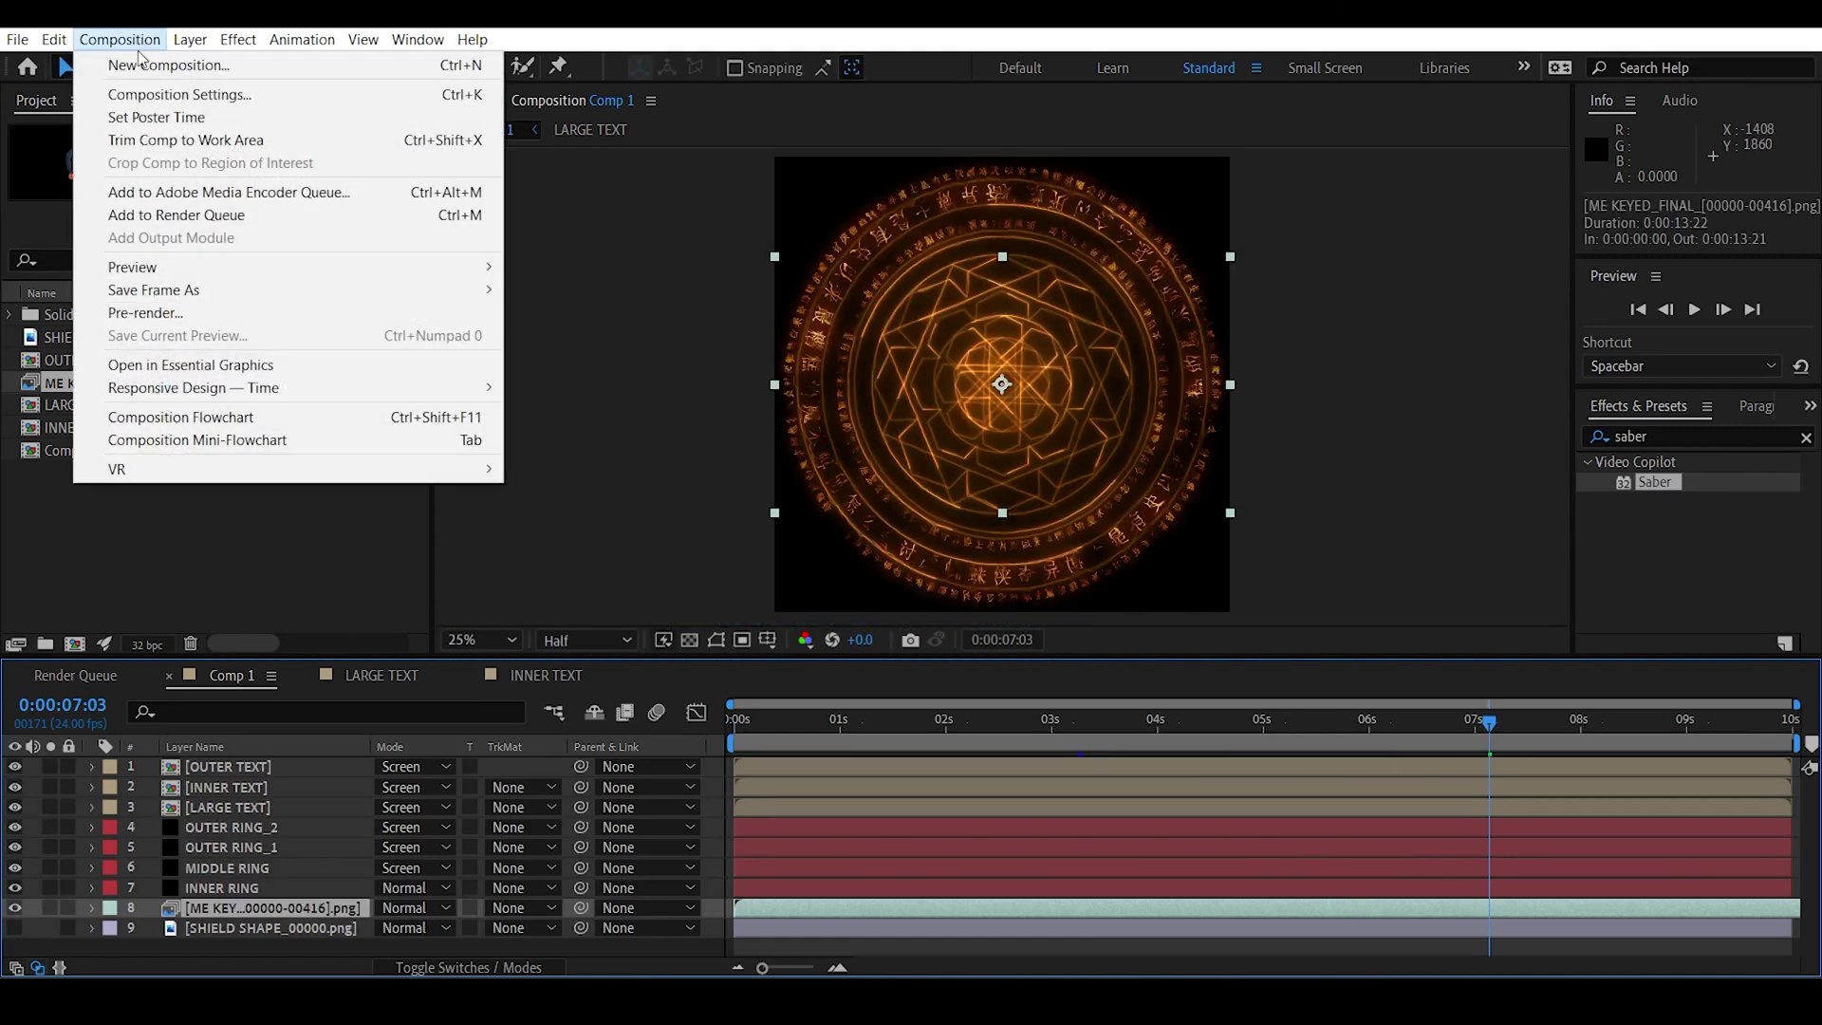
left_click(151, 103)
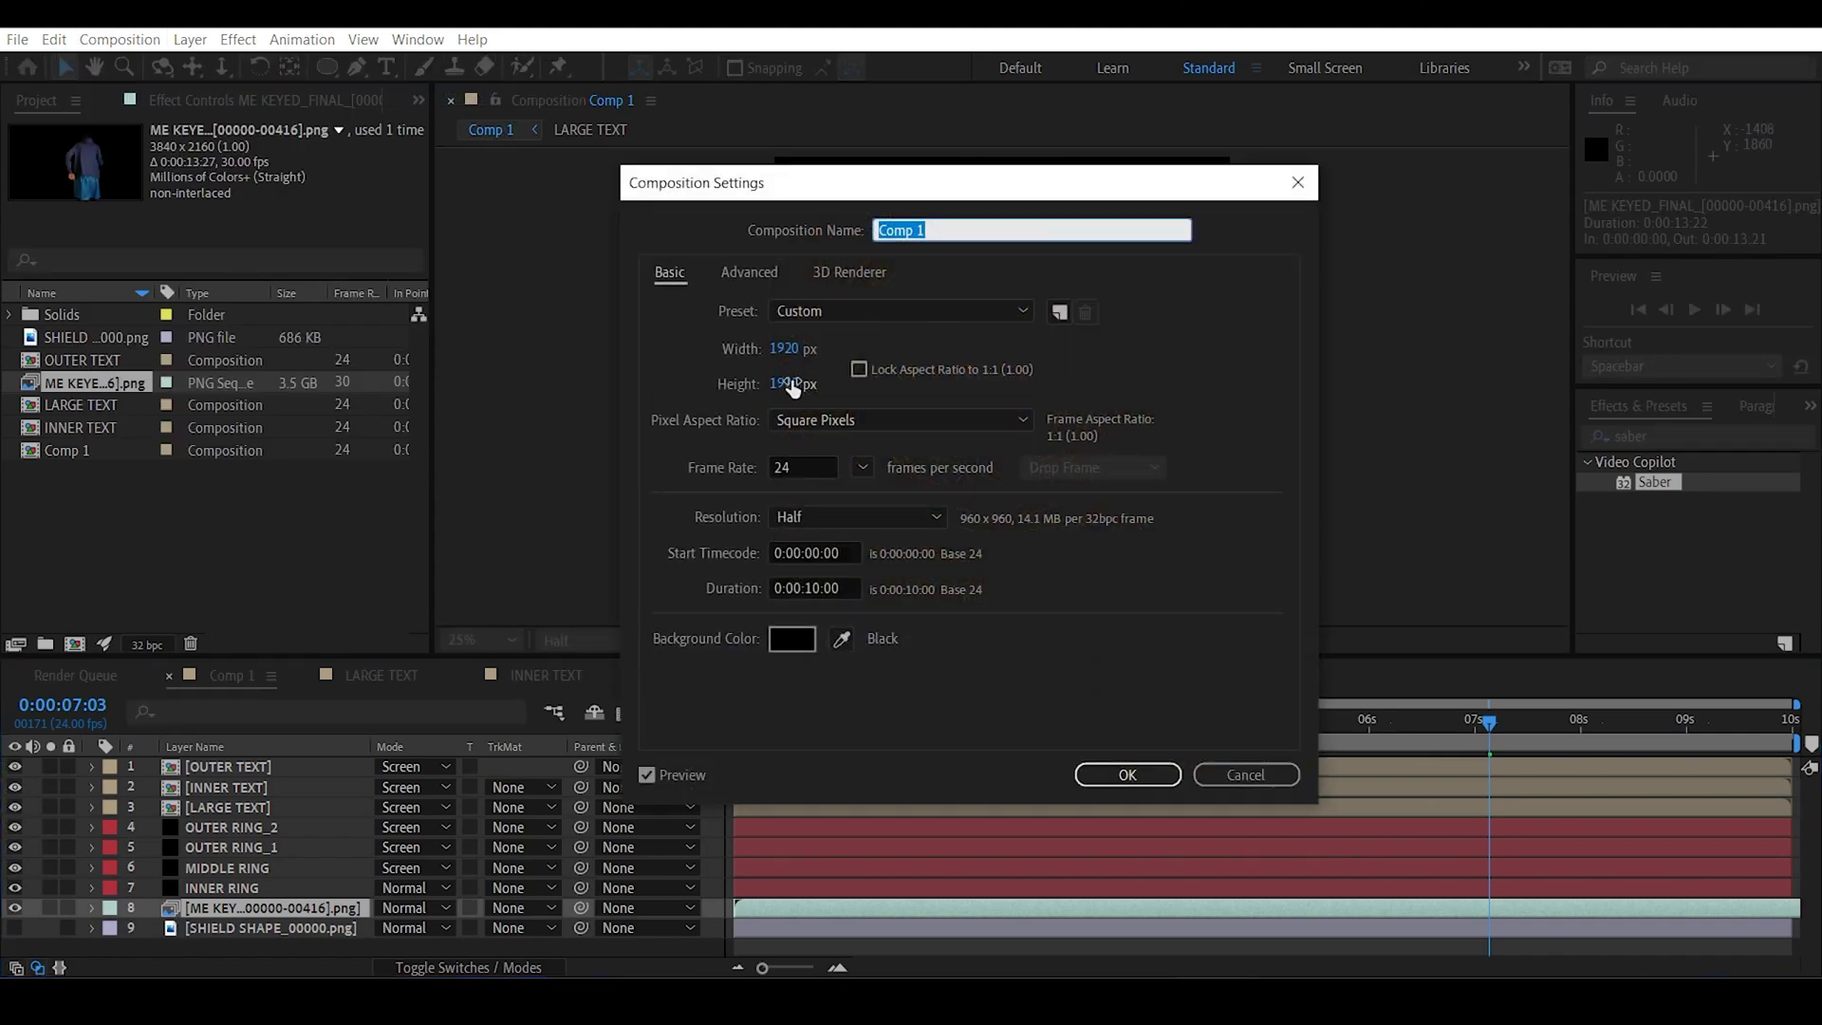
left_click(788, 384)
type("1080")
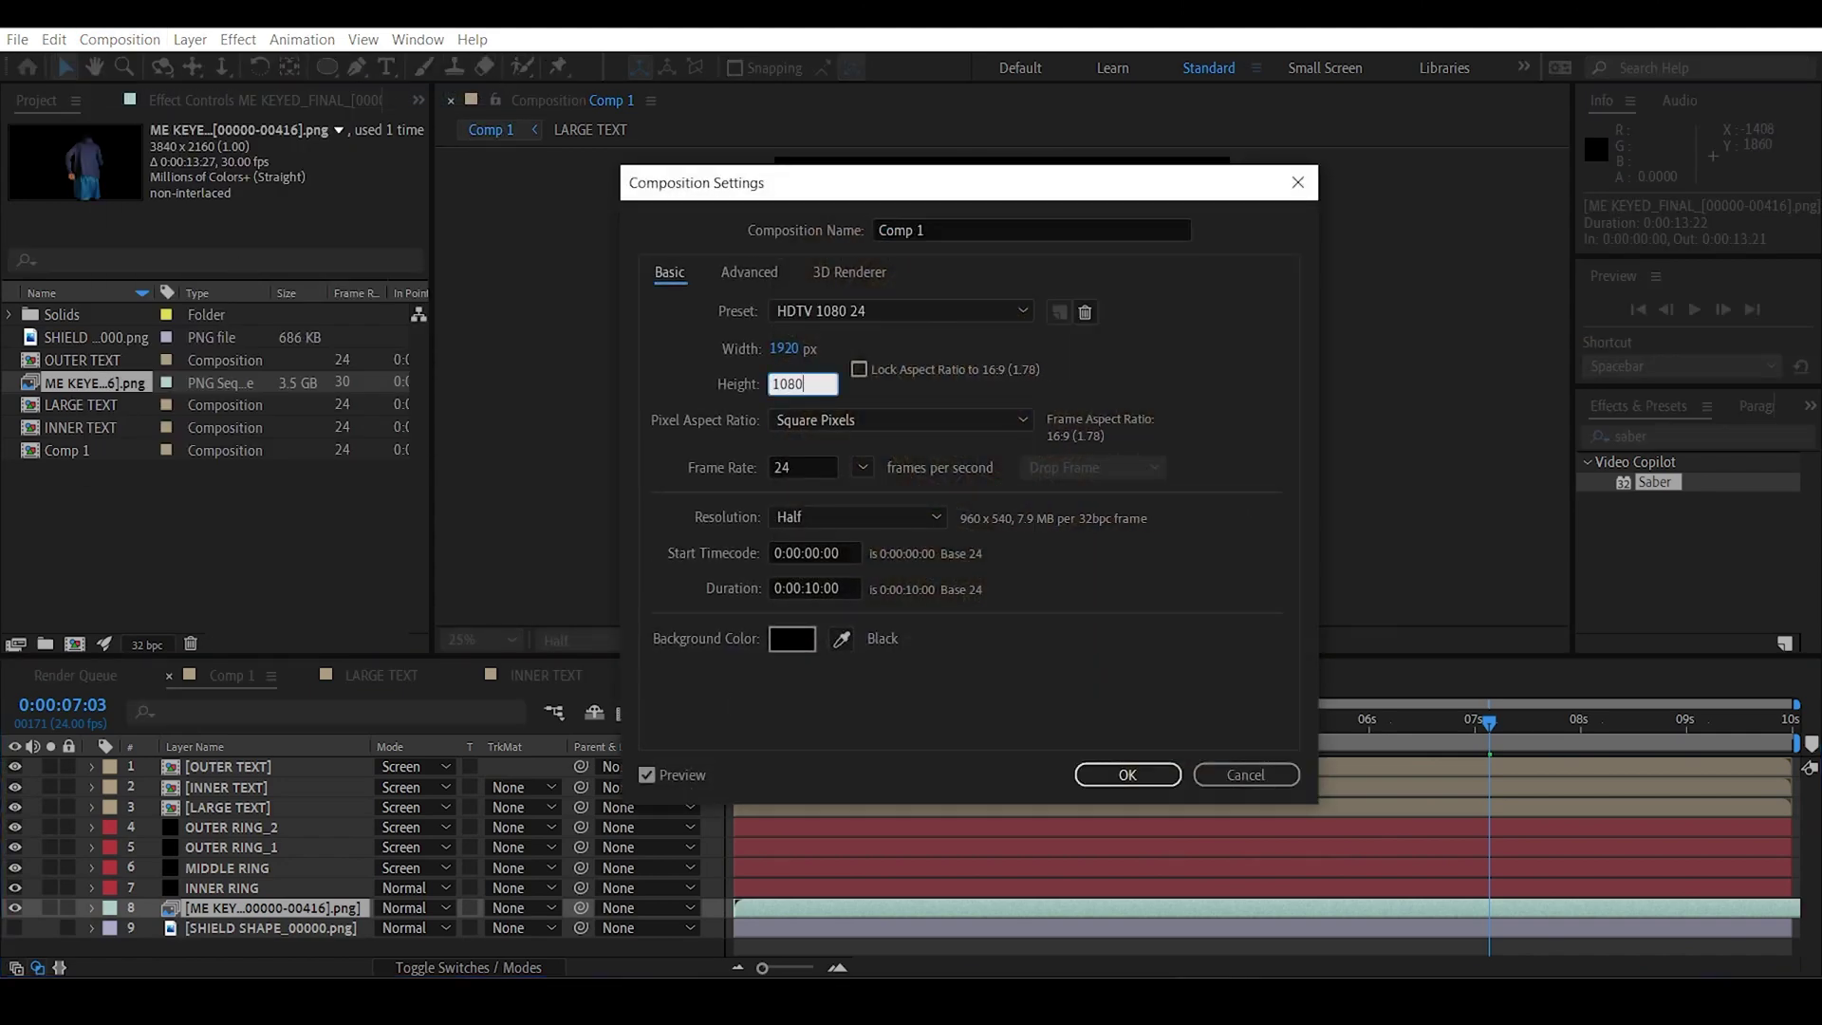
key("Return")
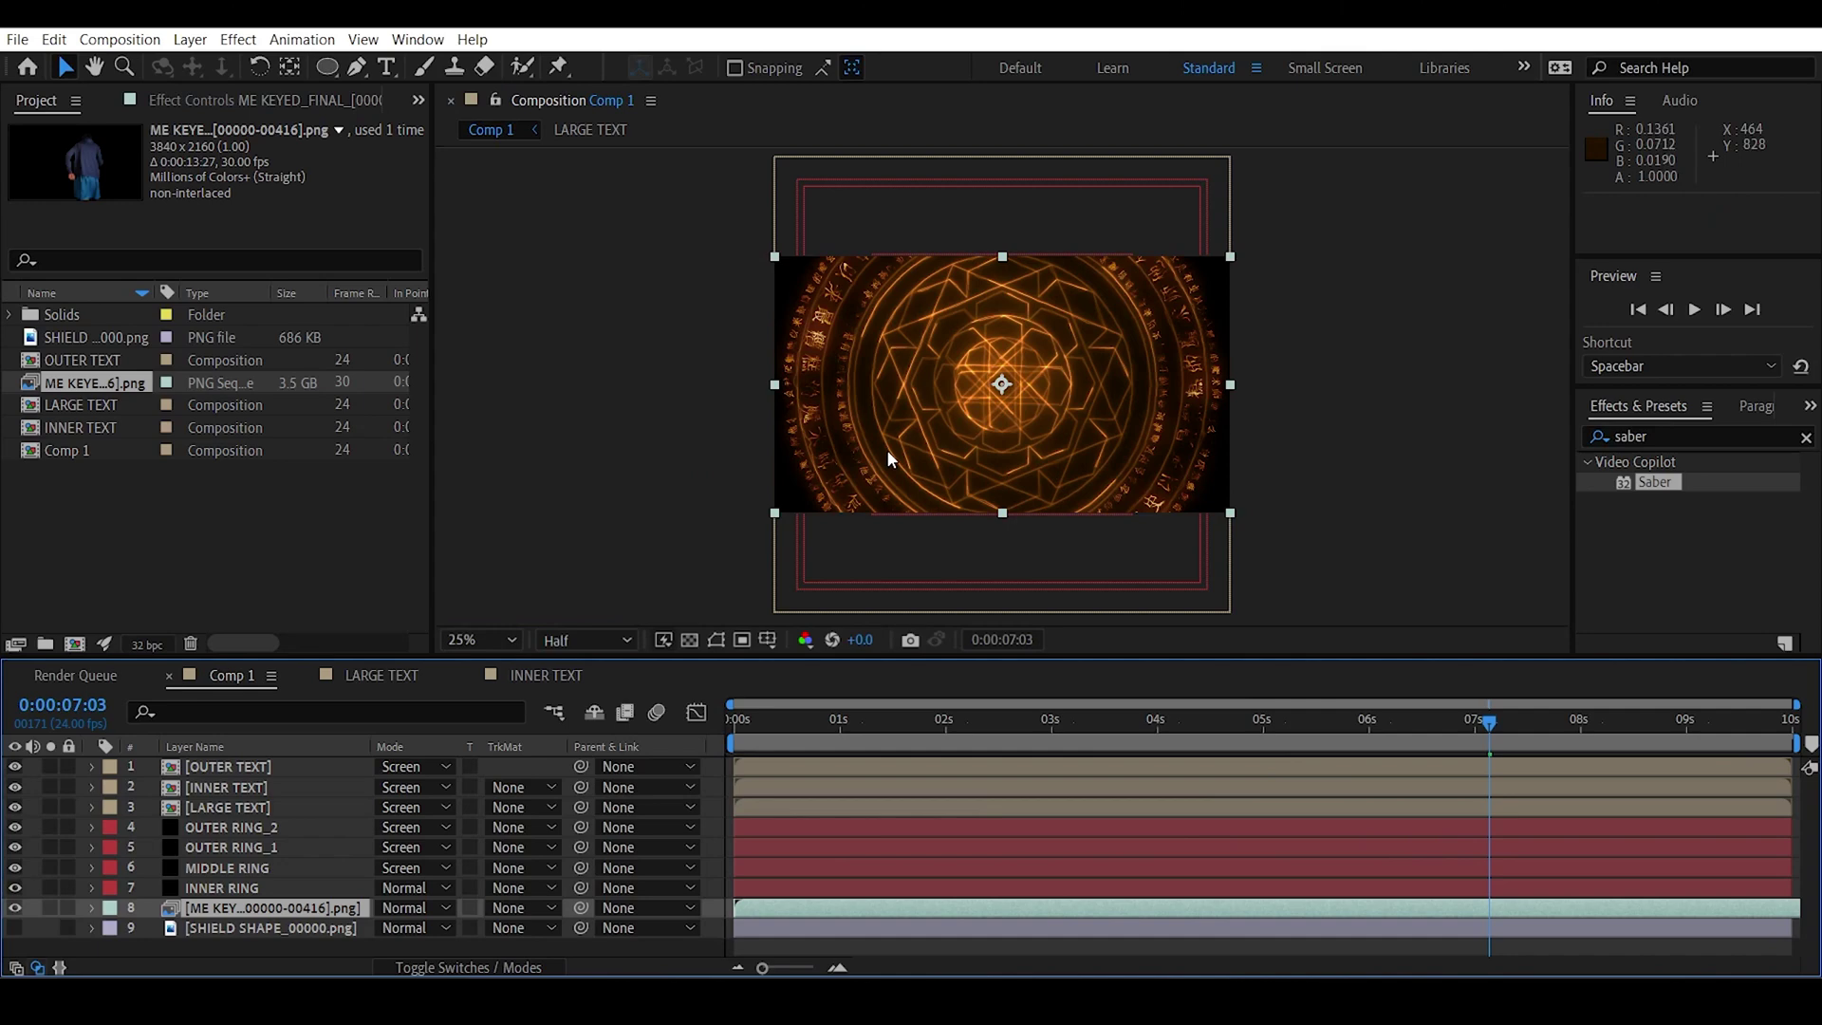
Set the INNER RING layer's blending mode to Screen.
left_click(227, 887)
left_click(408, 888)
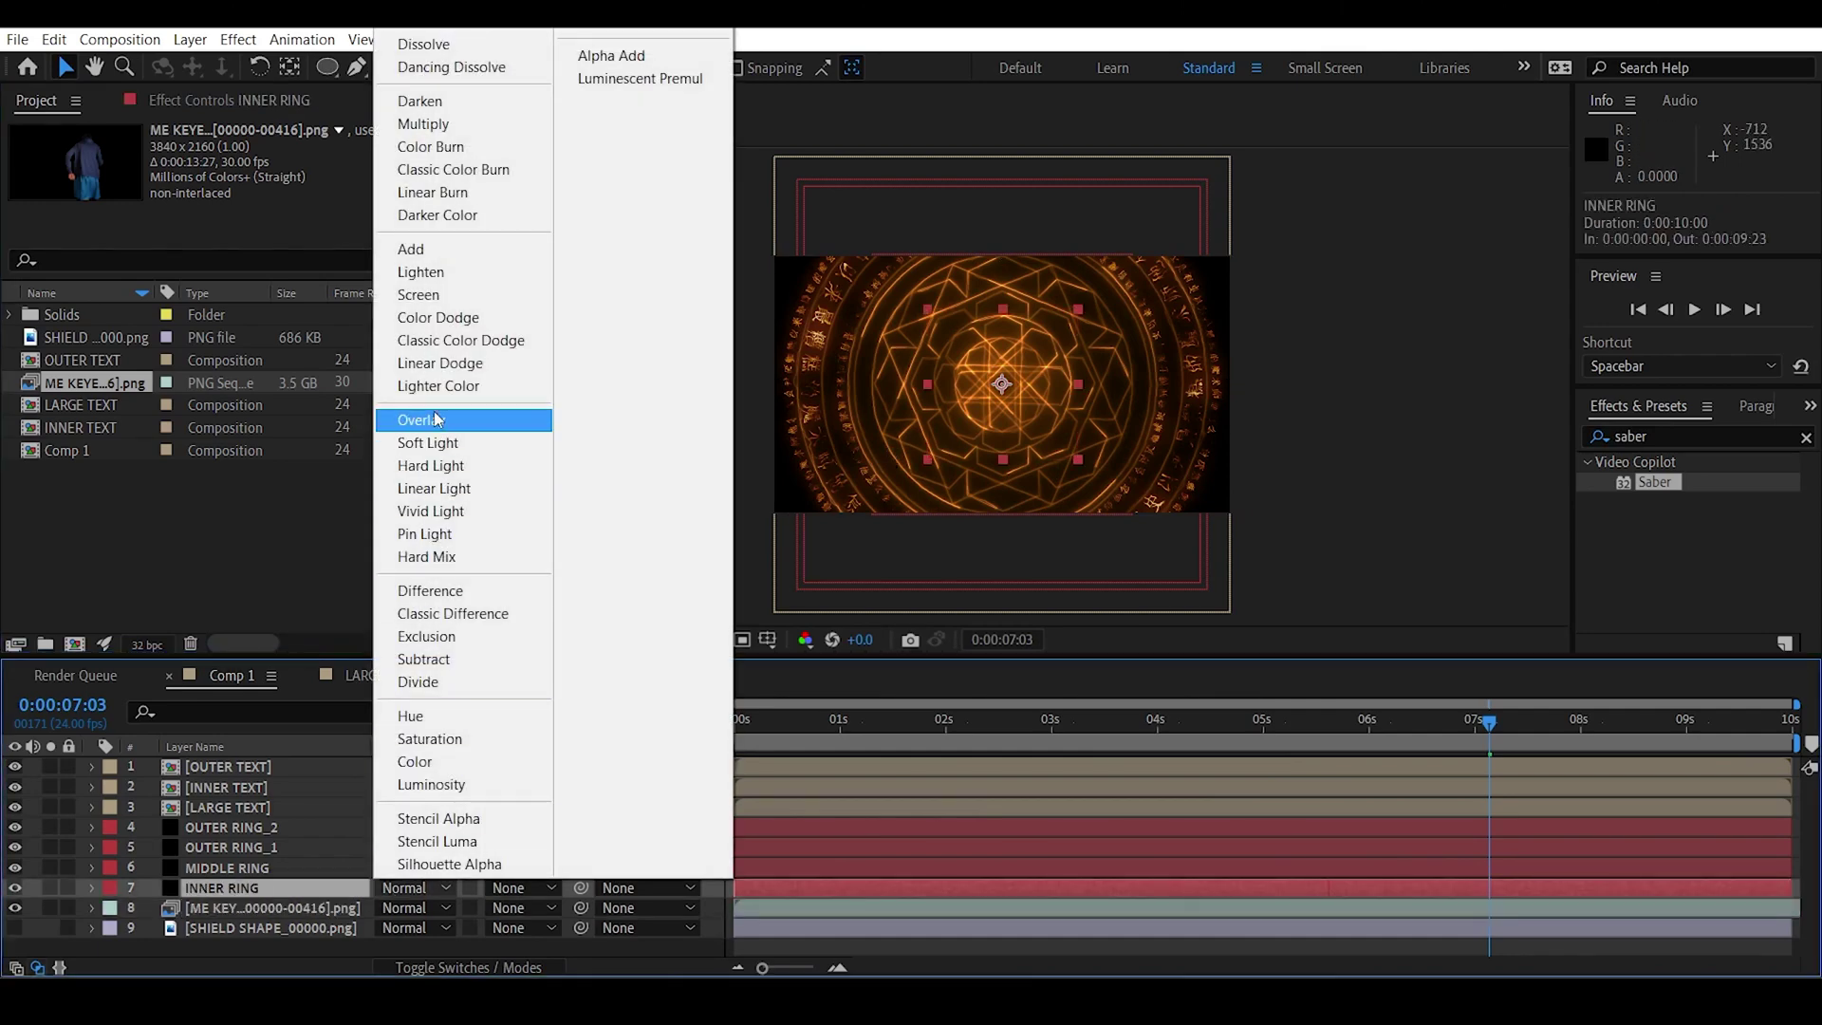
left_click(442, 301)
left_click(475, 461)
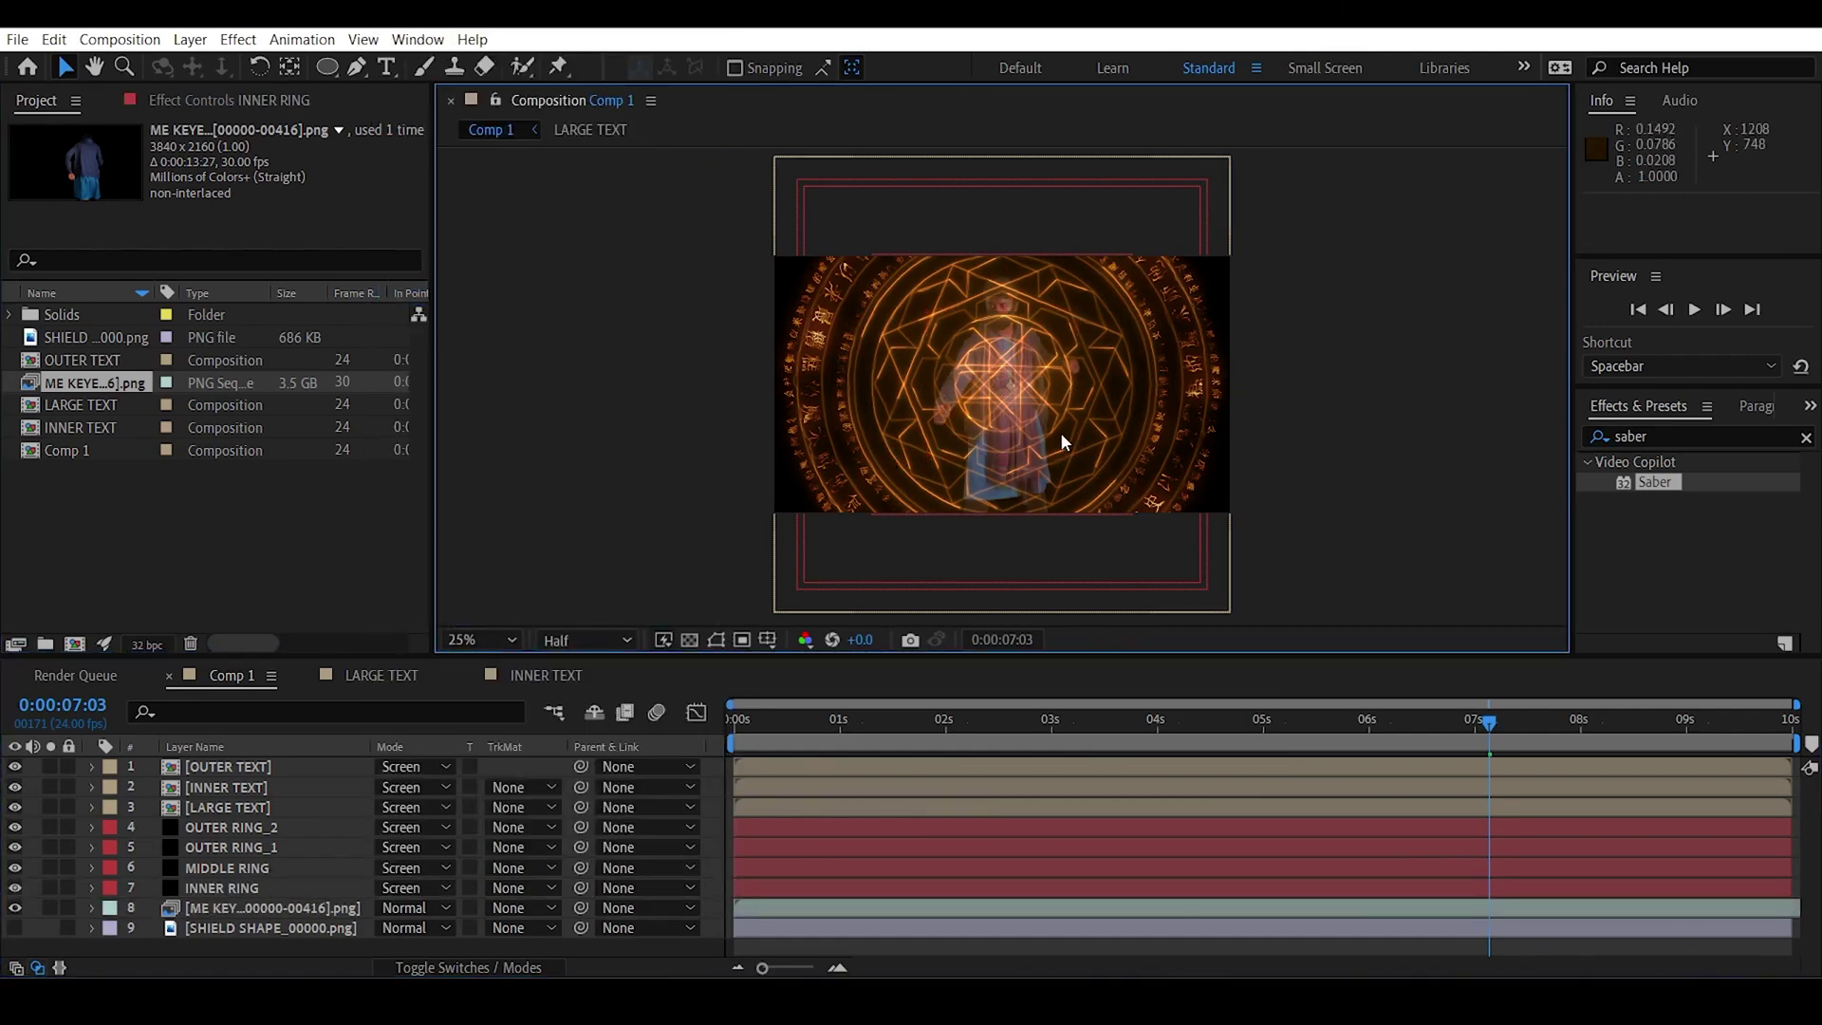
Hide all ring and text layers so only the keyed footage shows, and set the preview resolution to Full.
key("period")
scroll(994, 373, "down", 1)
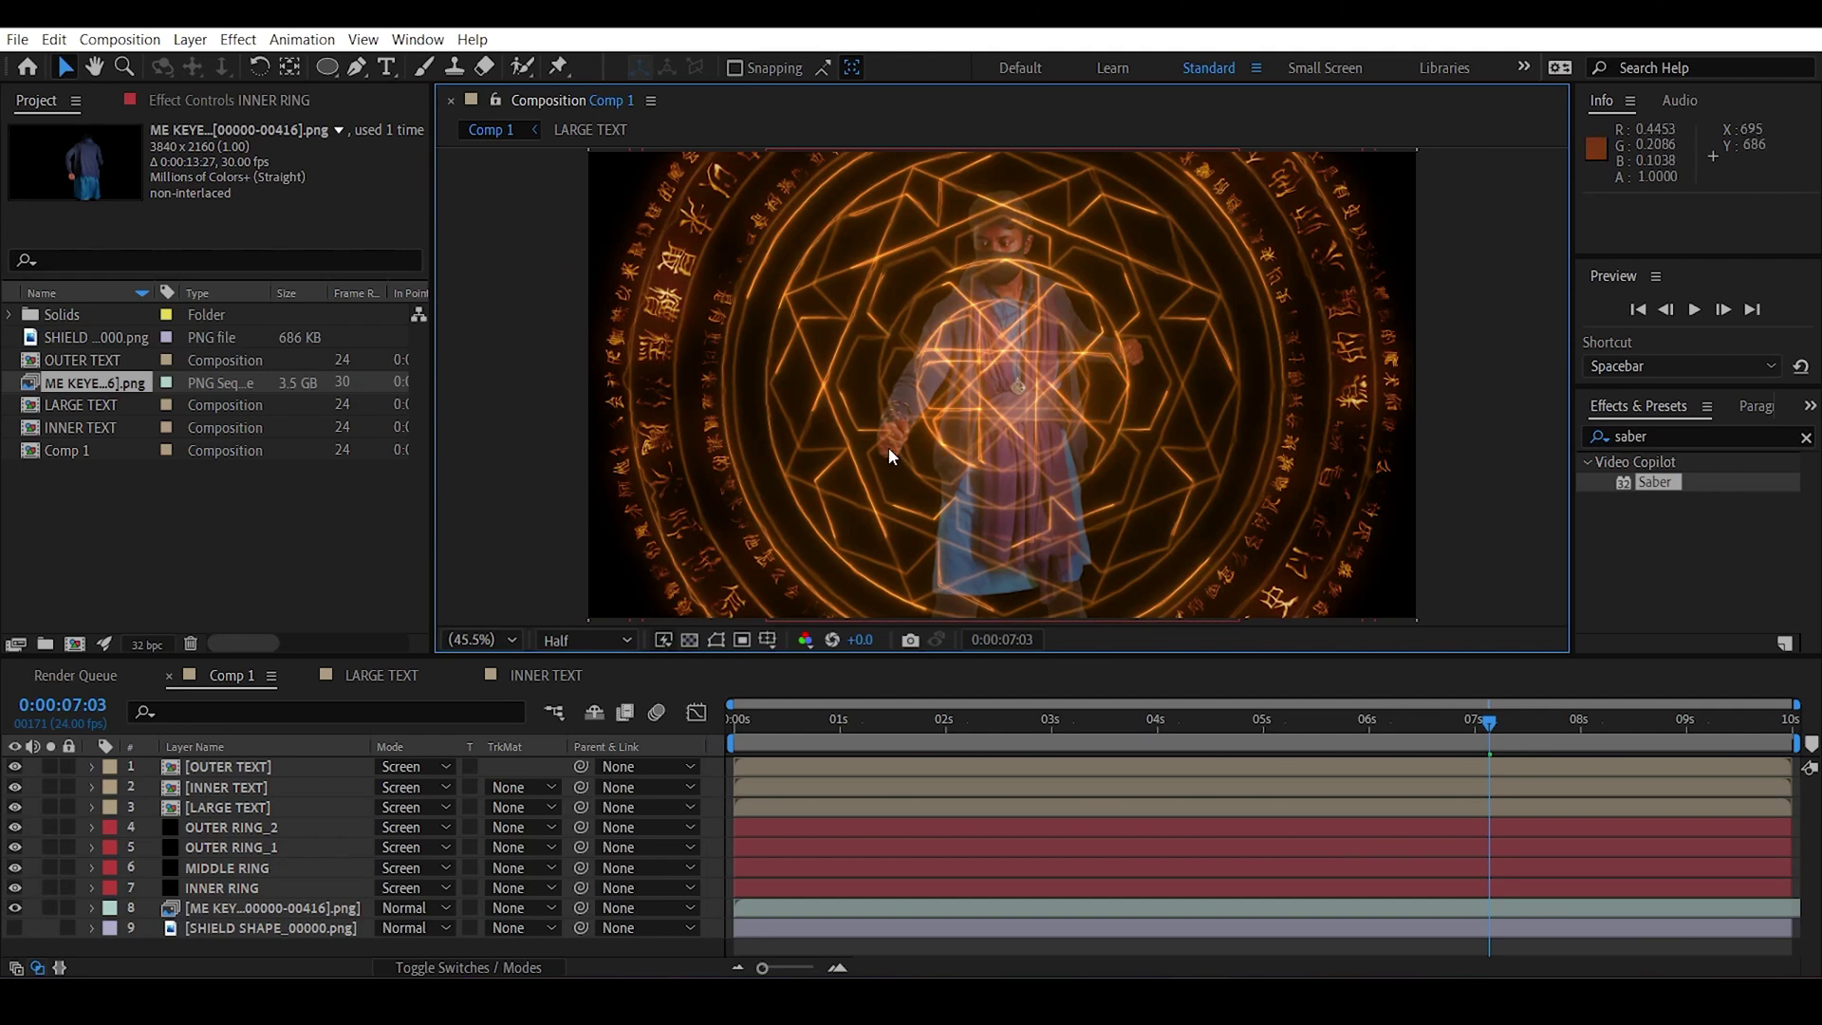
left_click_drag(16, 888, 15, 766)
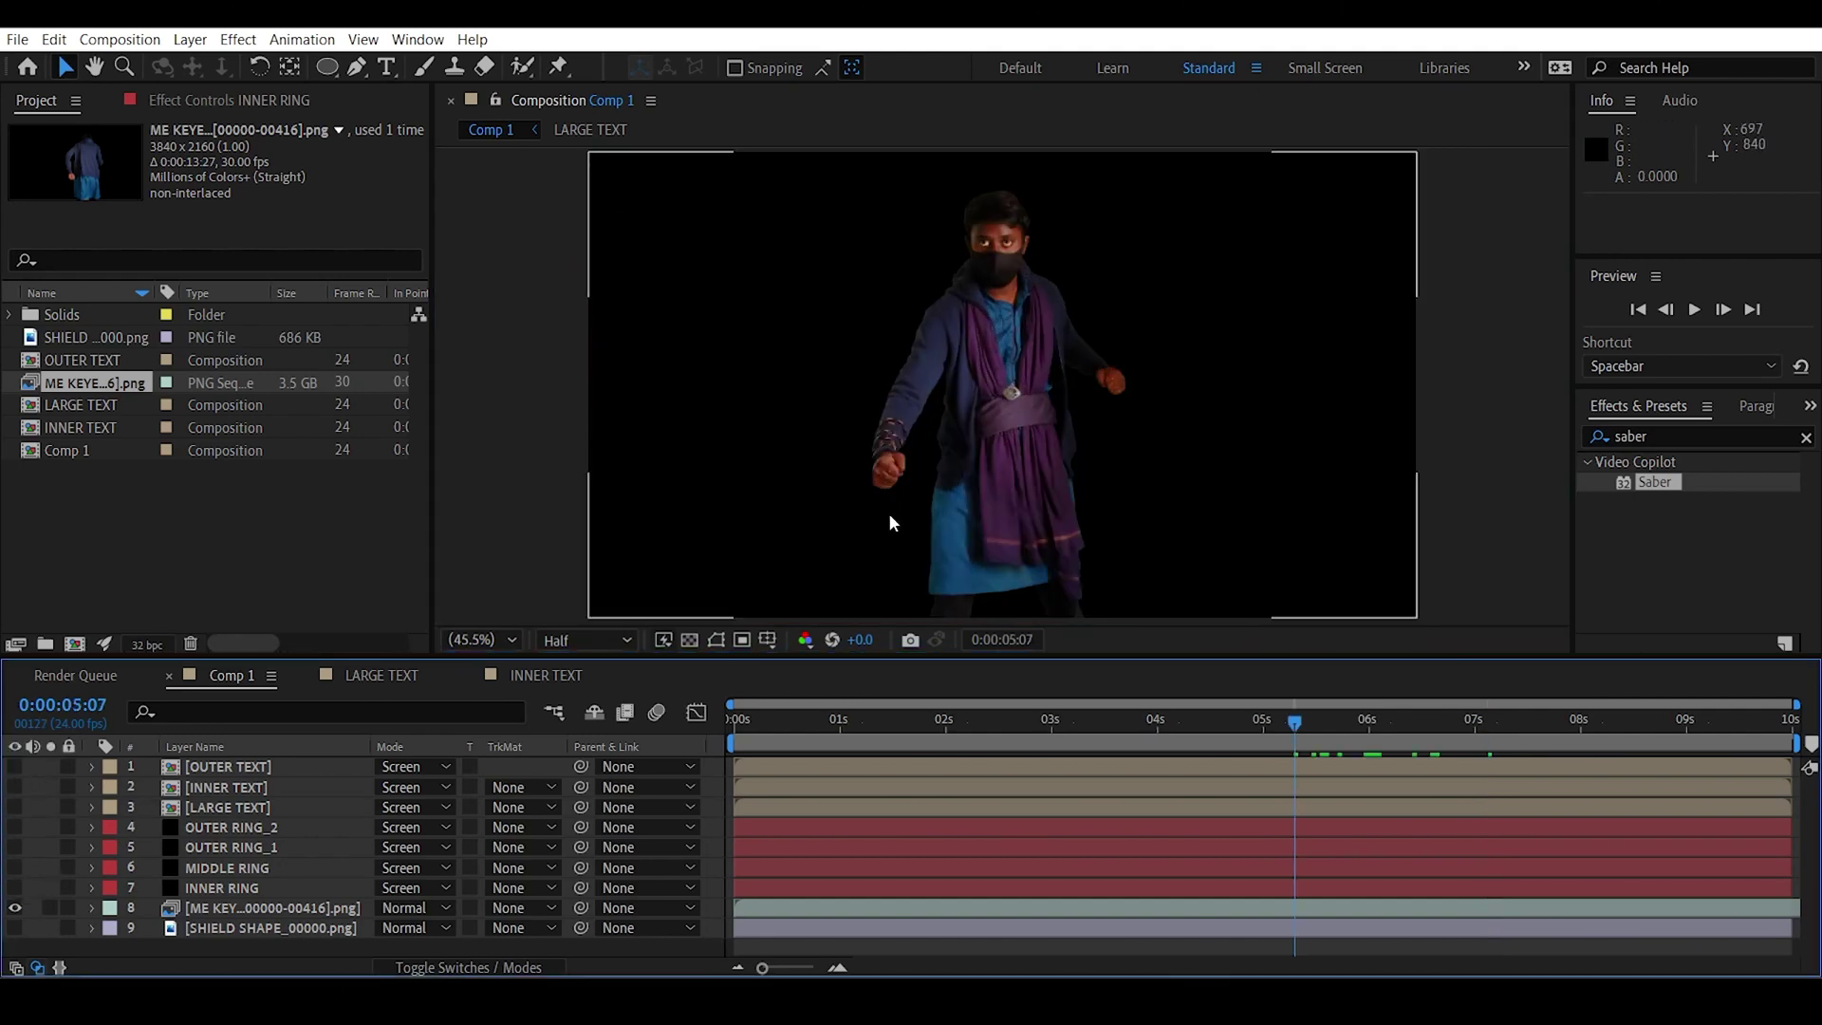
scroll(889, 522, "up", 4)
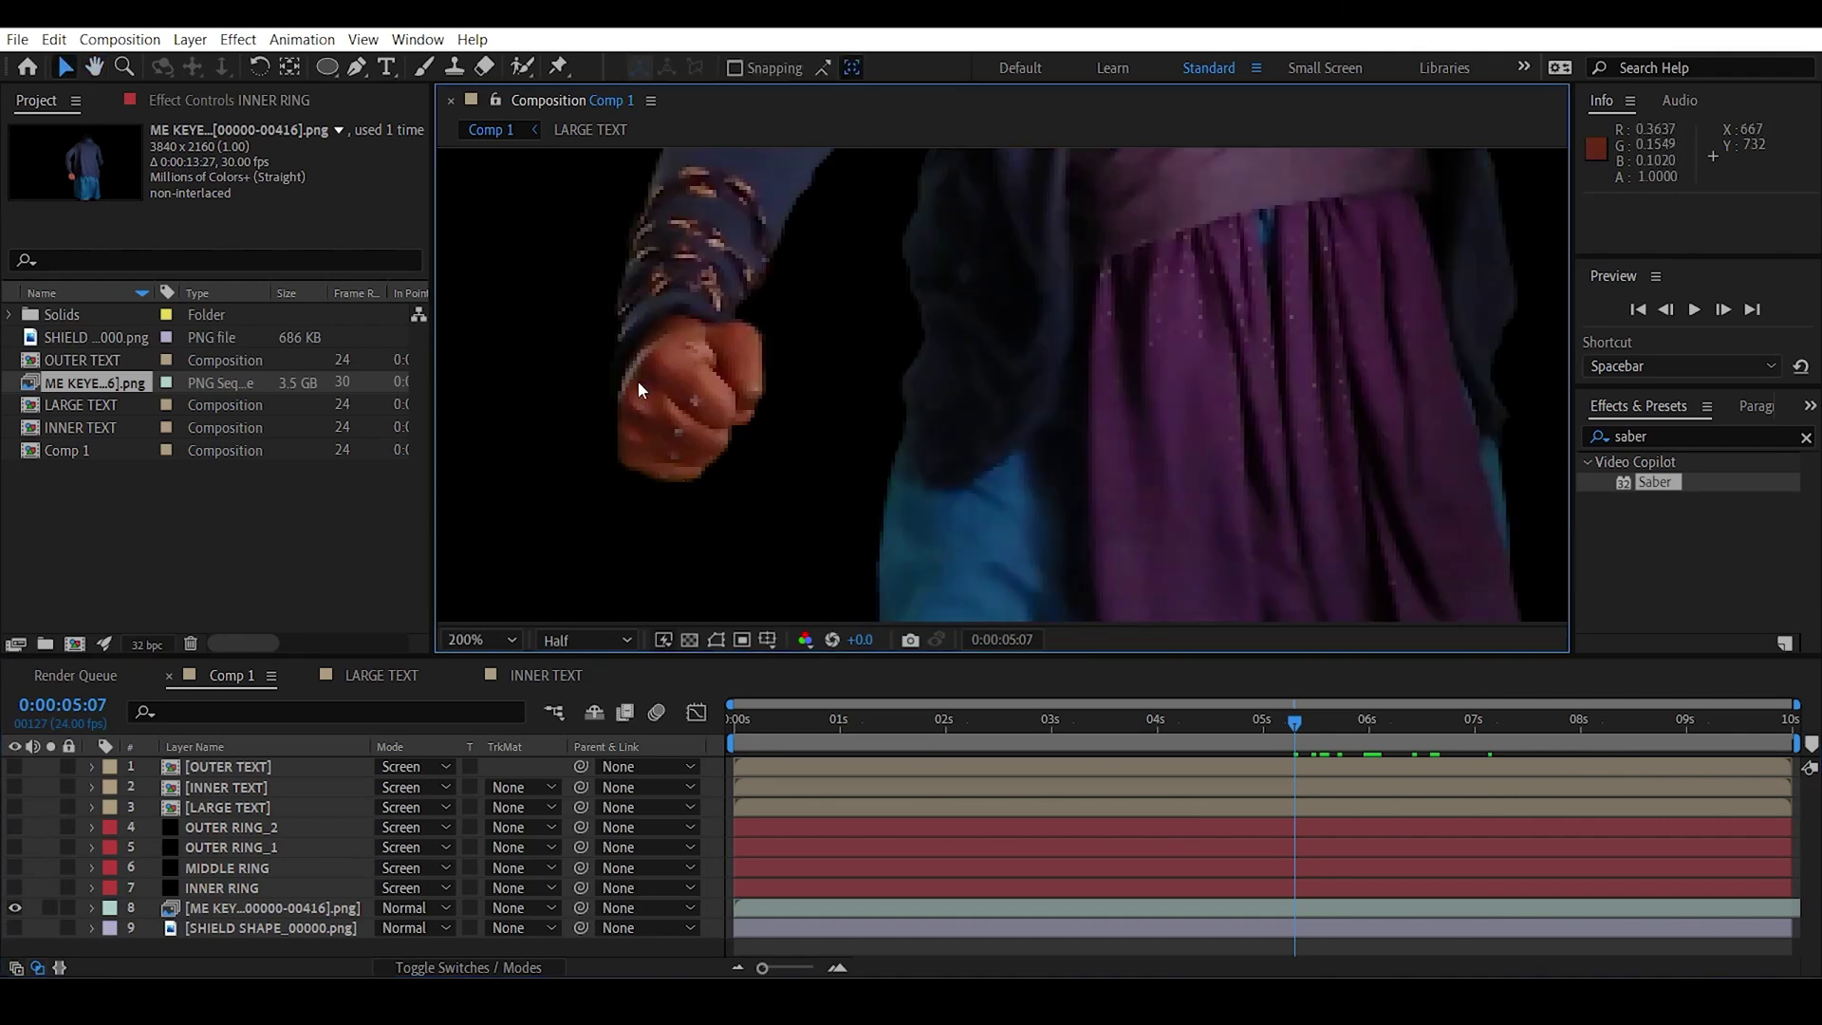
left_click(589, 640)
left_click(569, 713)
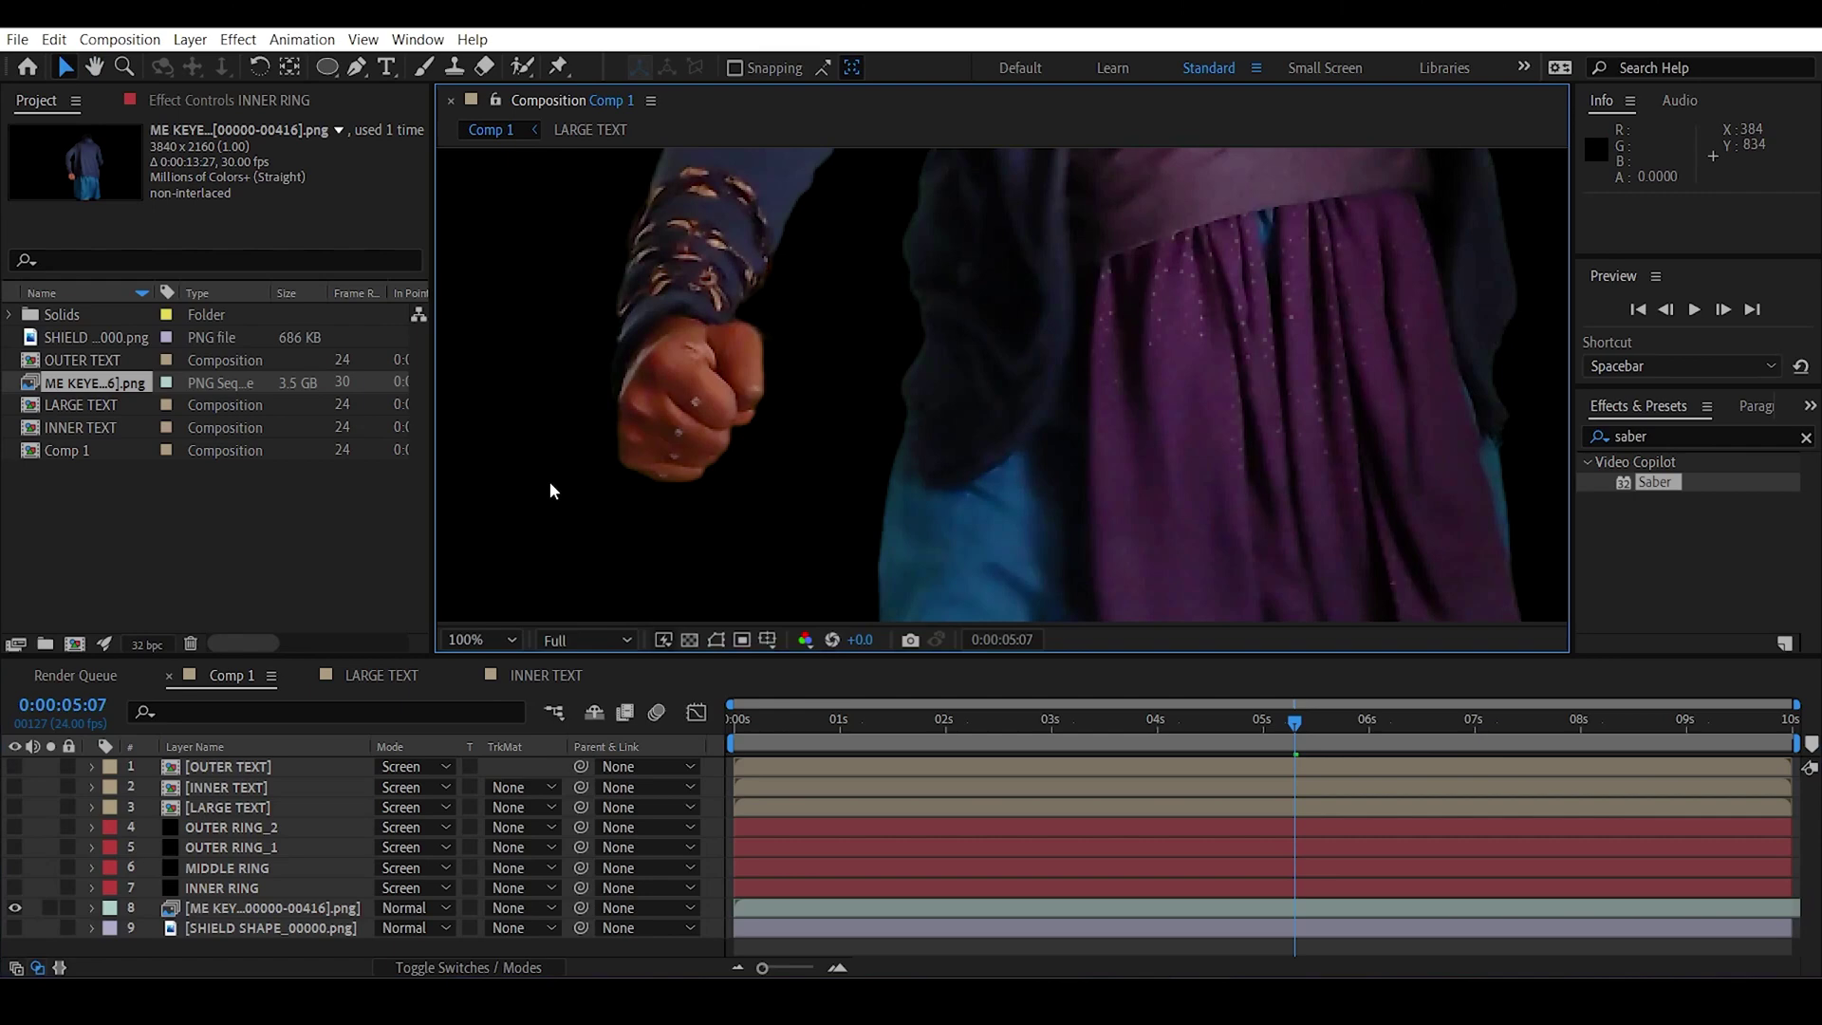
Pre-compose the keyed footage layer as BG, leaving all attributes in Comp 1.
key("comma")
left_click(294, 906)
key("ctrl+shift+c")
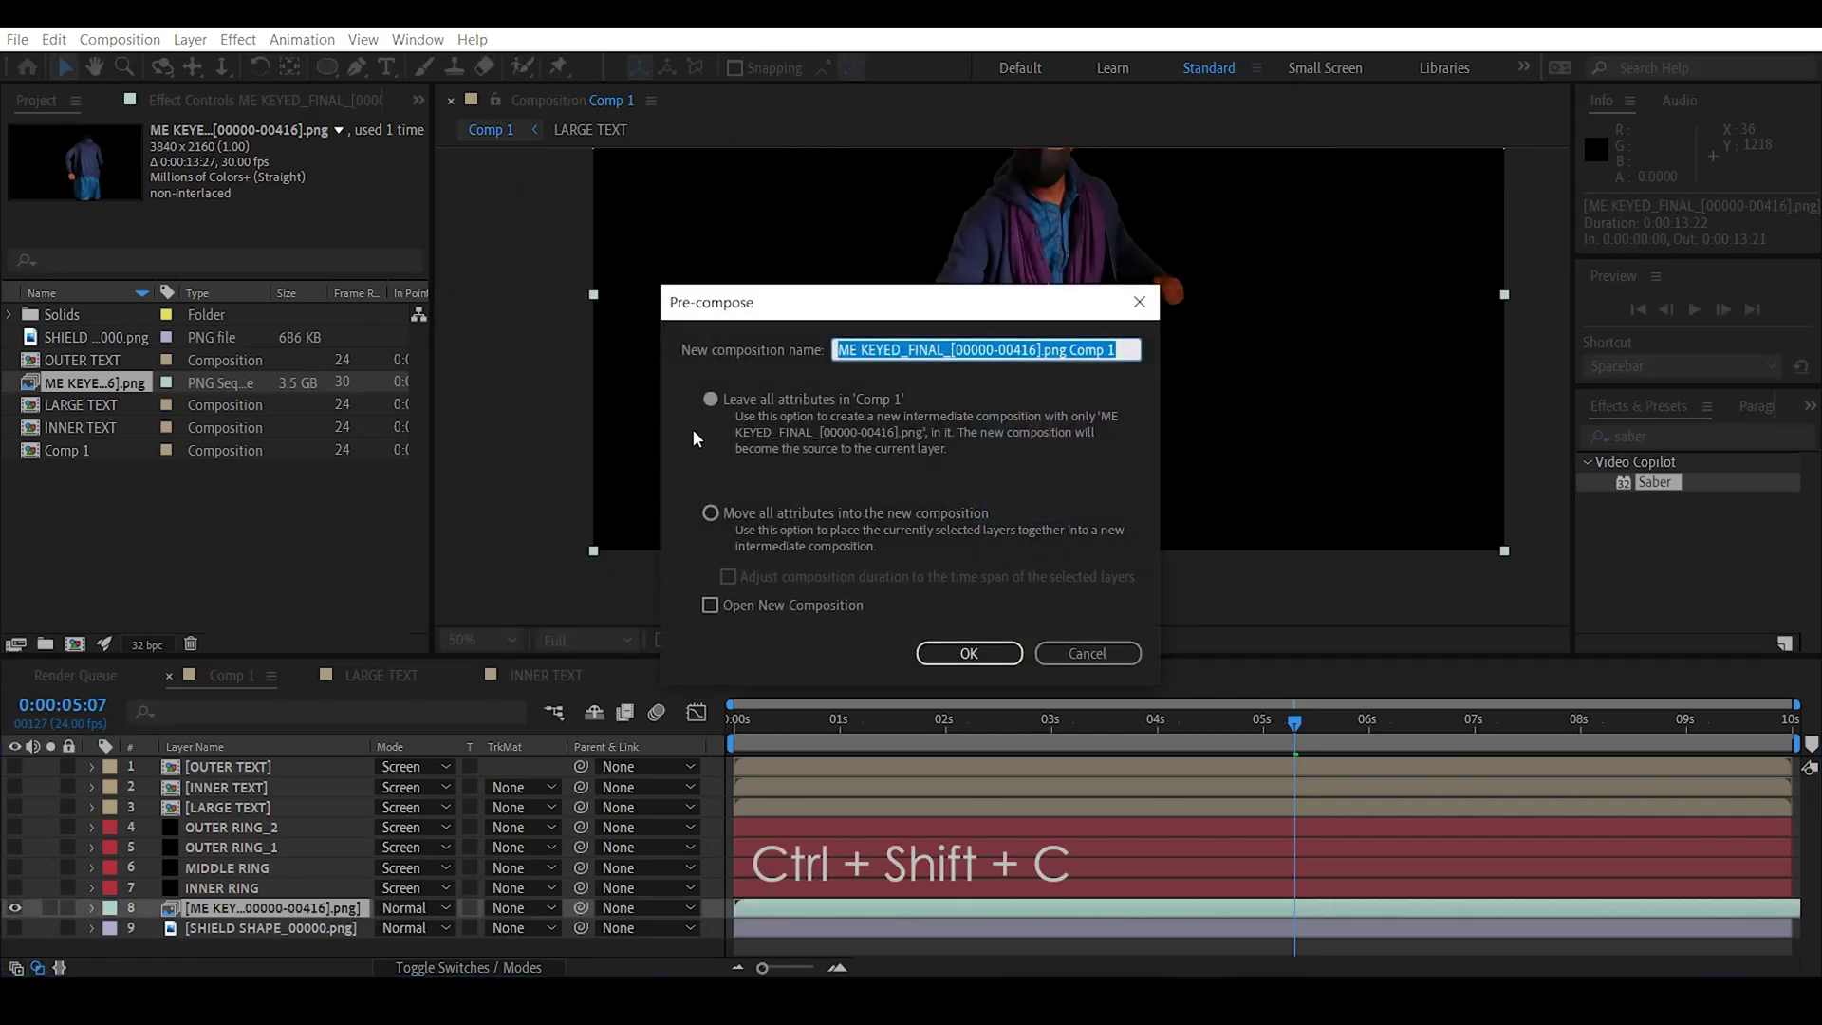
type("BG")
left_click(977, 652)
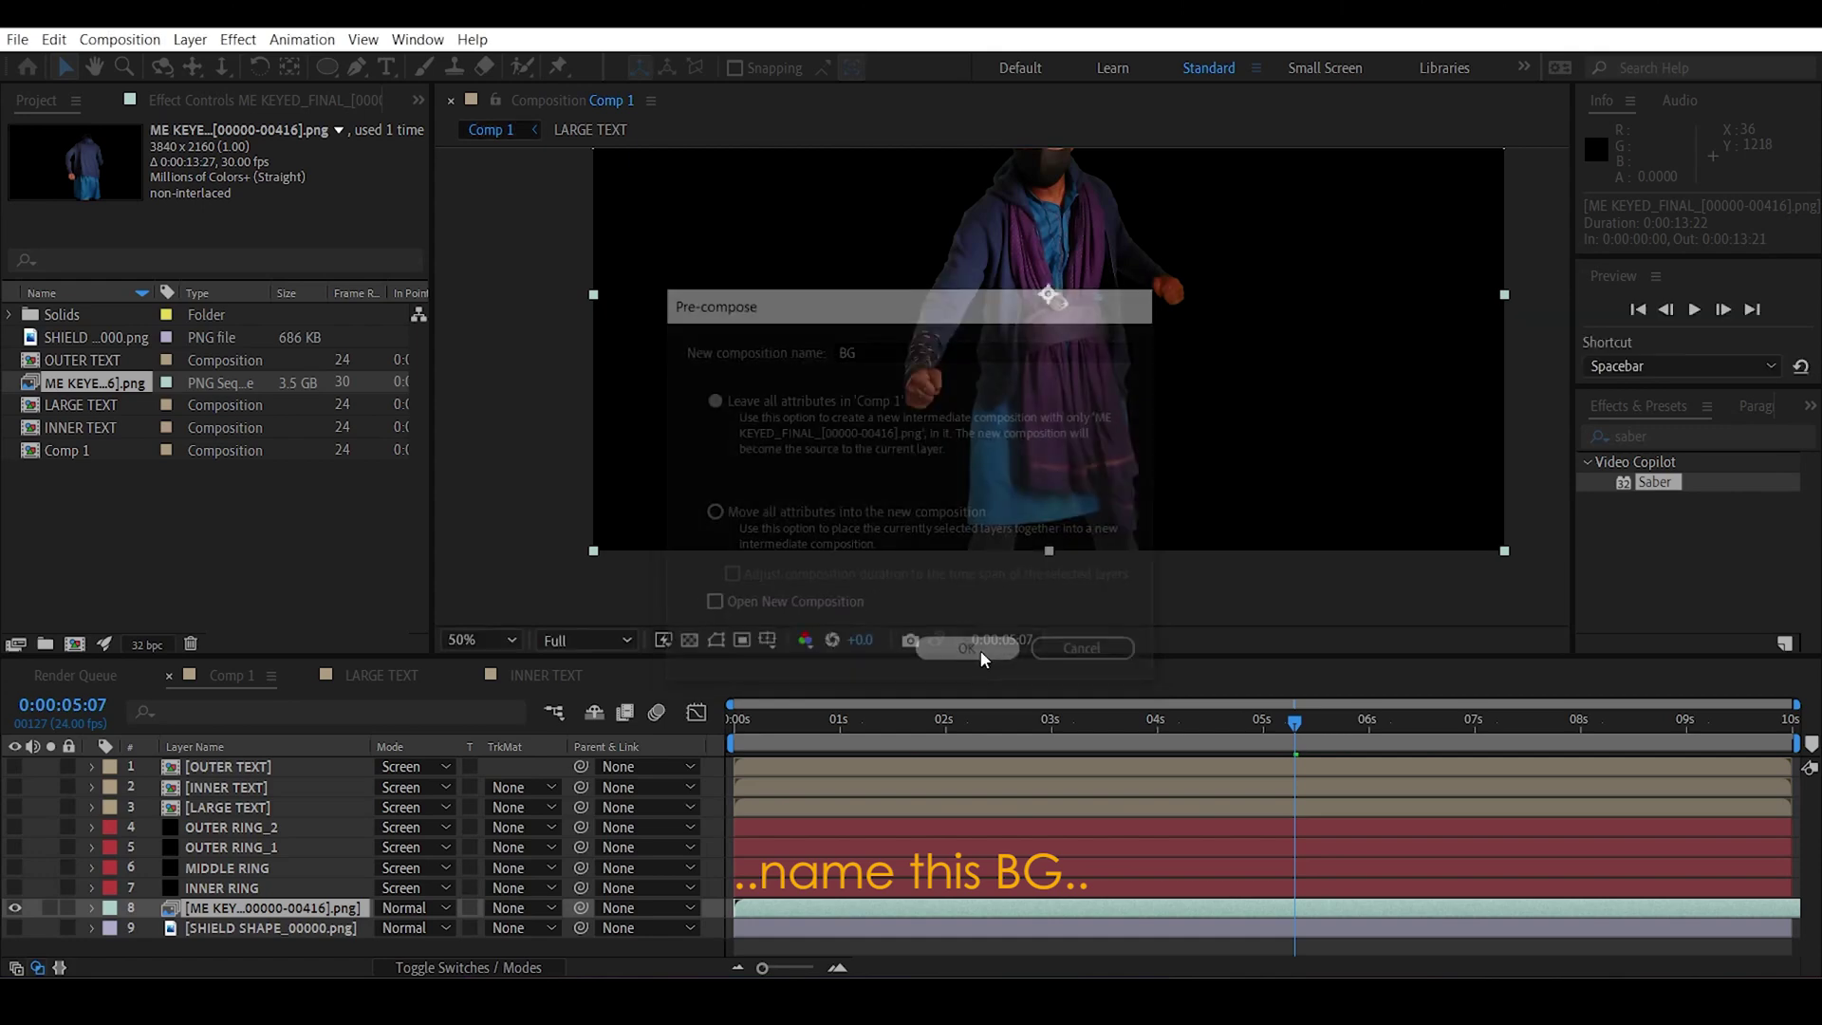
Open the BG composition's footage in the layer viewer and switch to the Motion Tracking workspace.
double_click(244, 909)
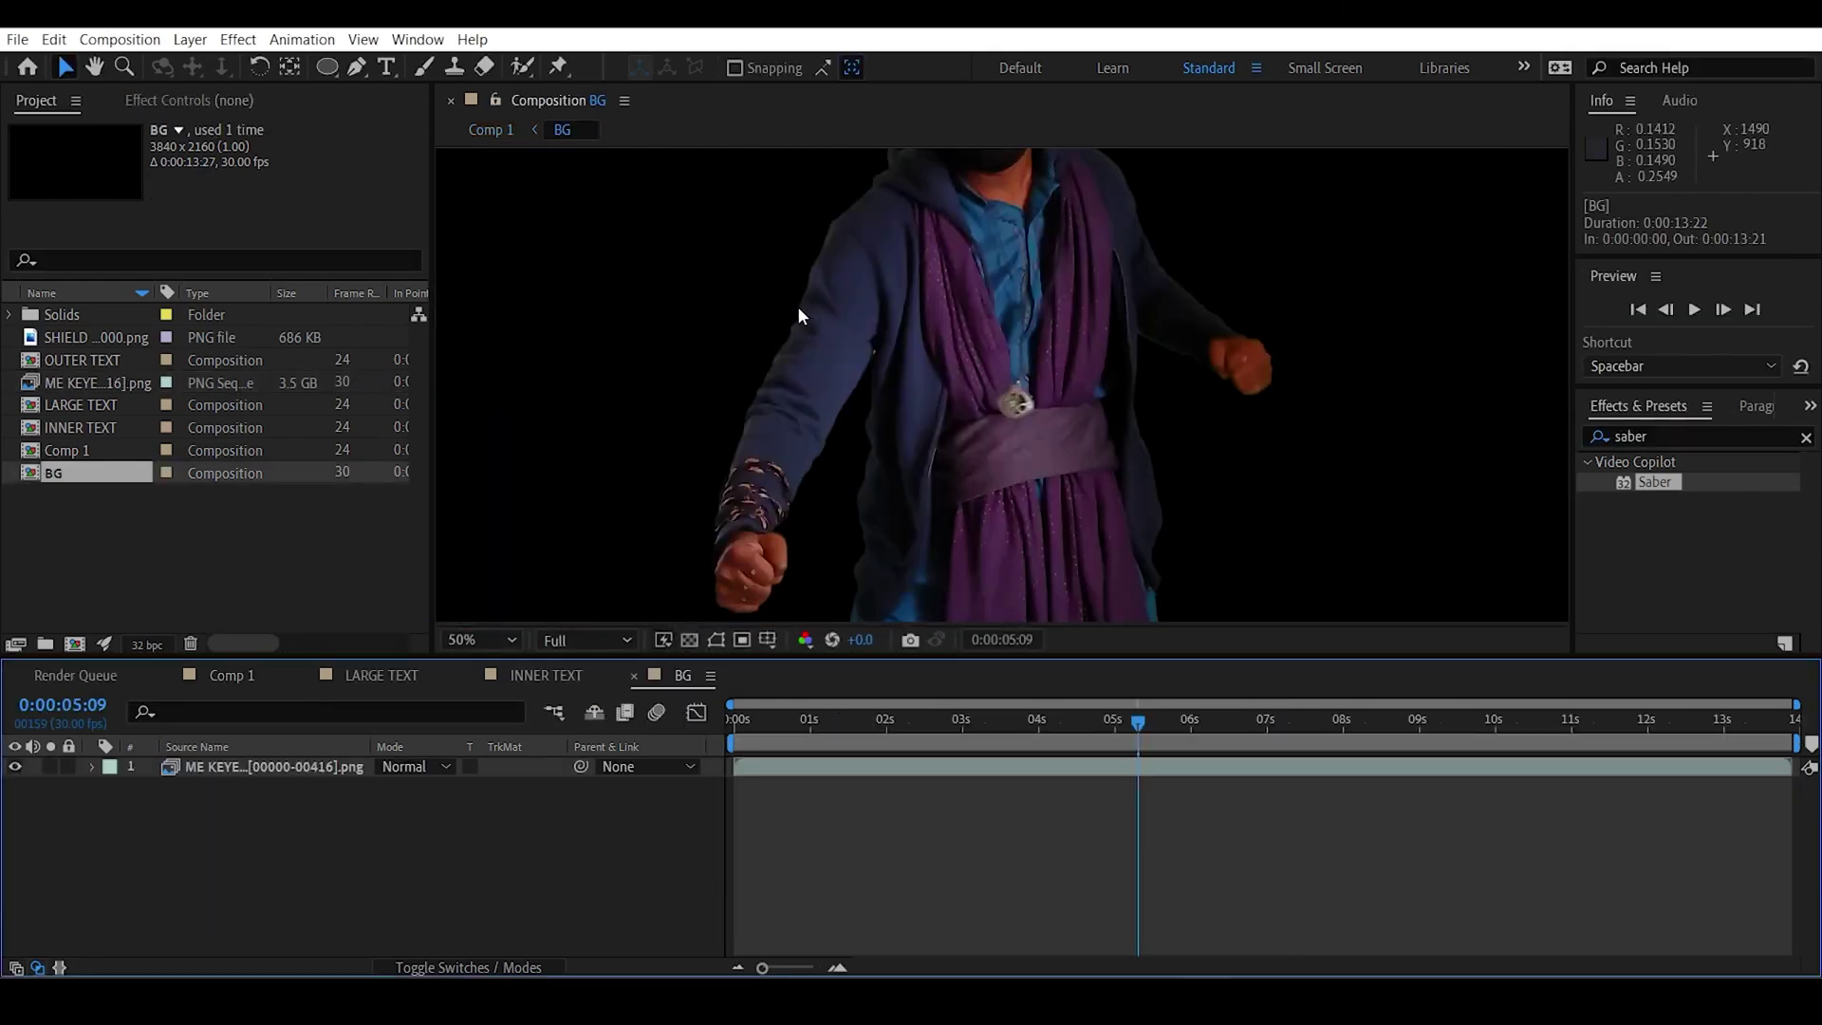
double_click(263, 765)
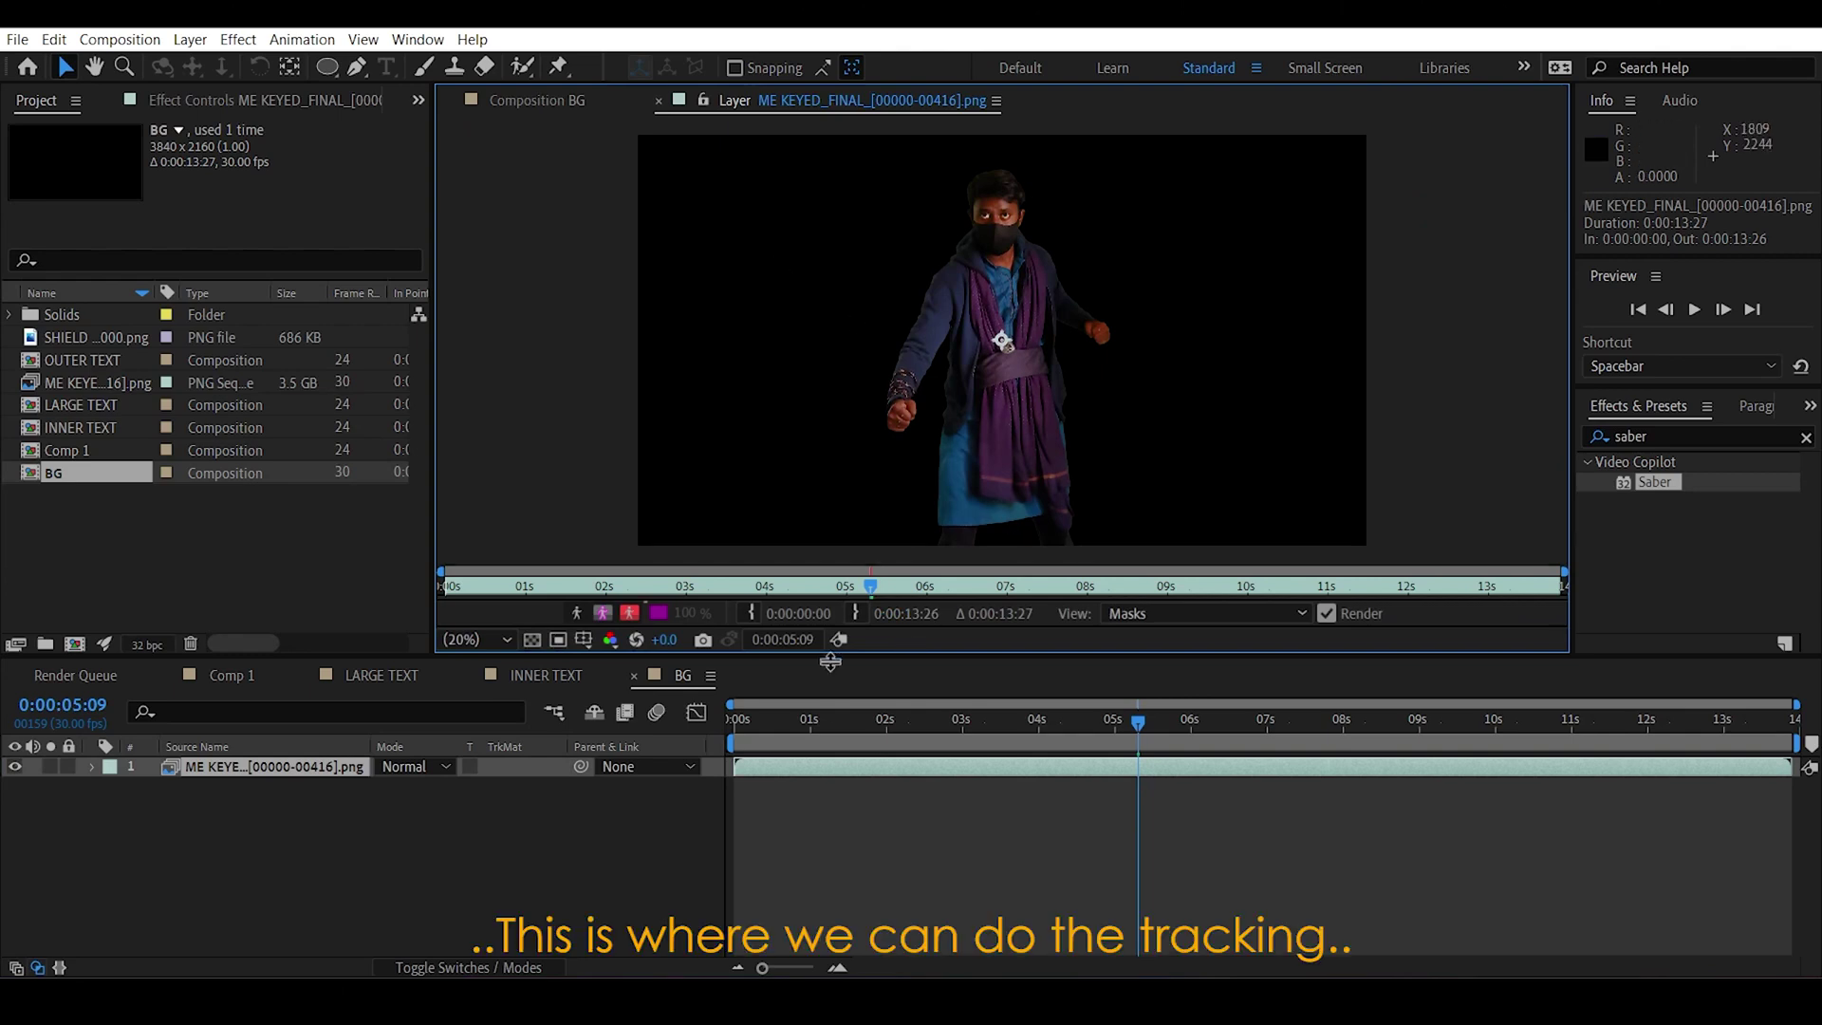
left_click_drag(823, 658, 823, 697)
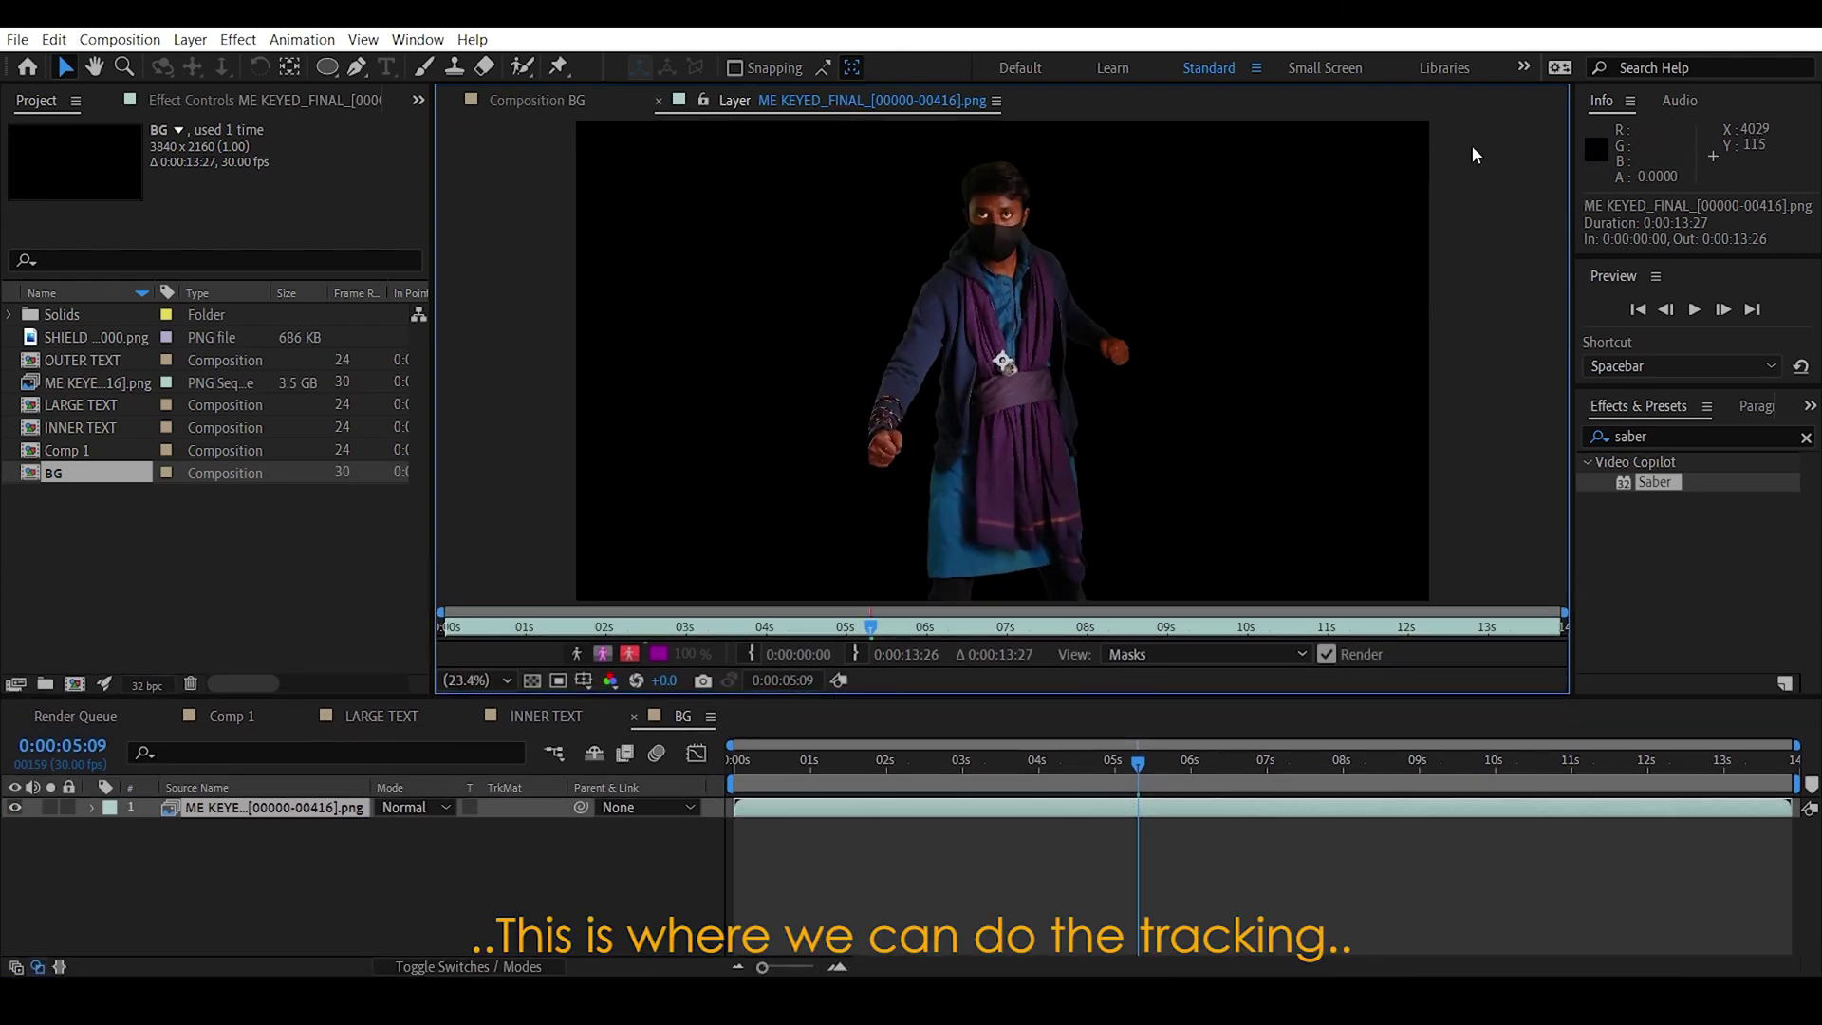
left_click(1519, 68)
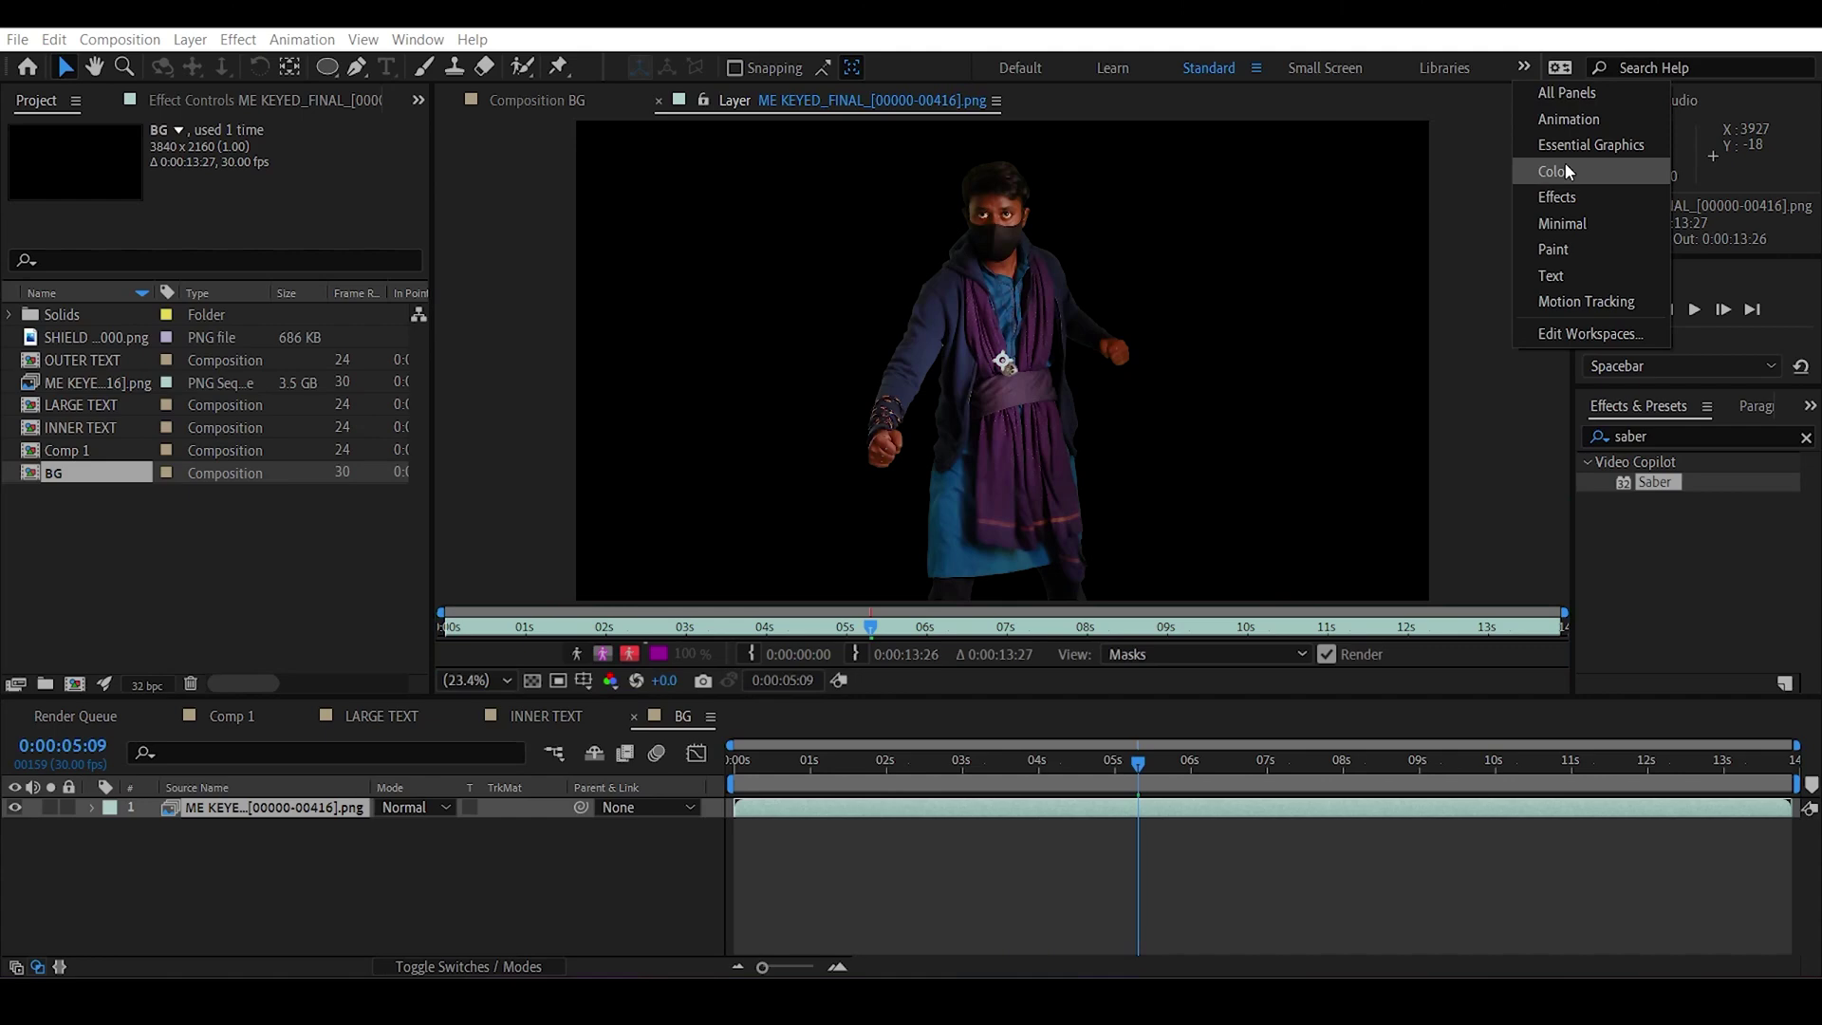
left_click(1588, 301)
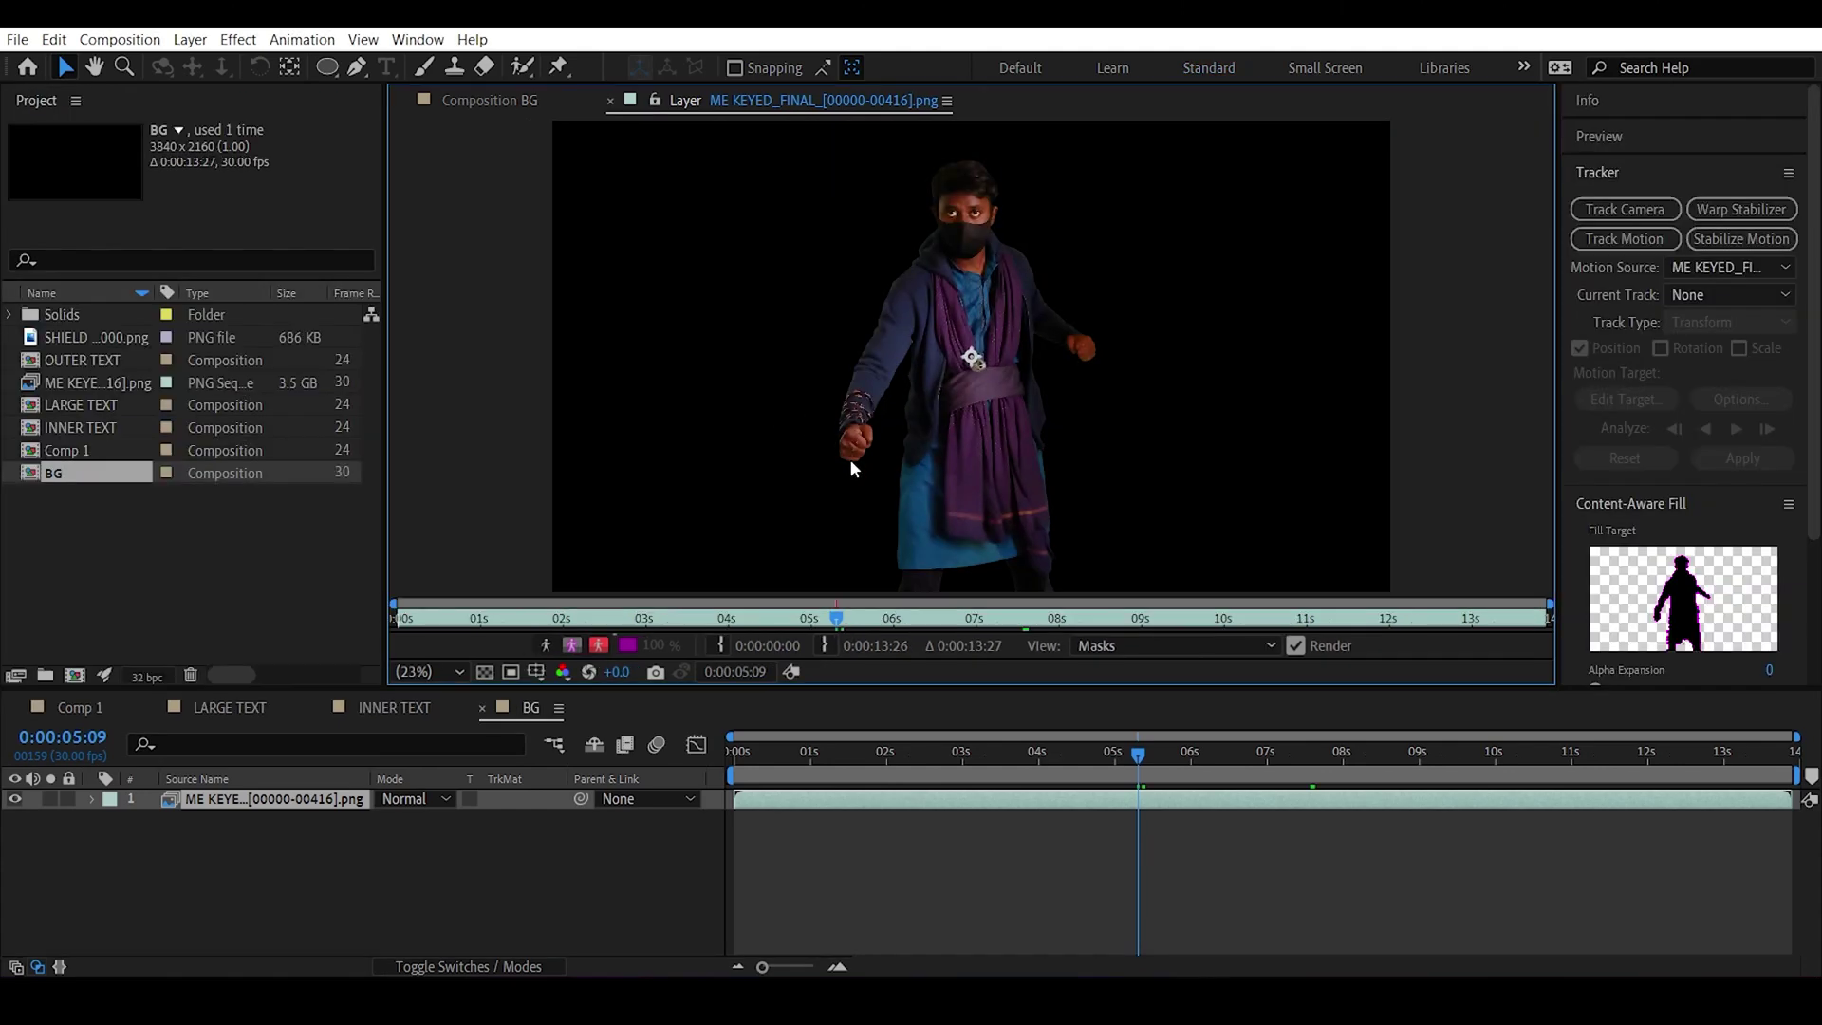
Create a Track Motion tracker on the footage and fit an enlarged Track Point 1 around the lowered fist at 0:00:05:09.
scroll(850, 458, "up", 3)
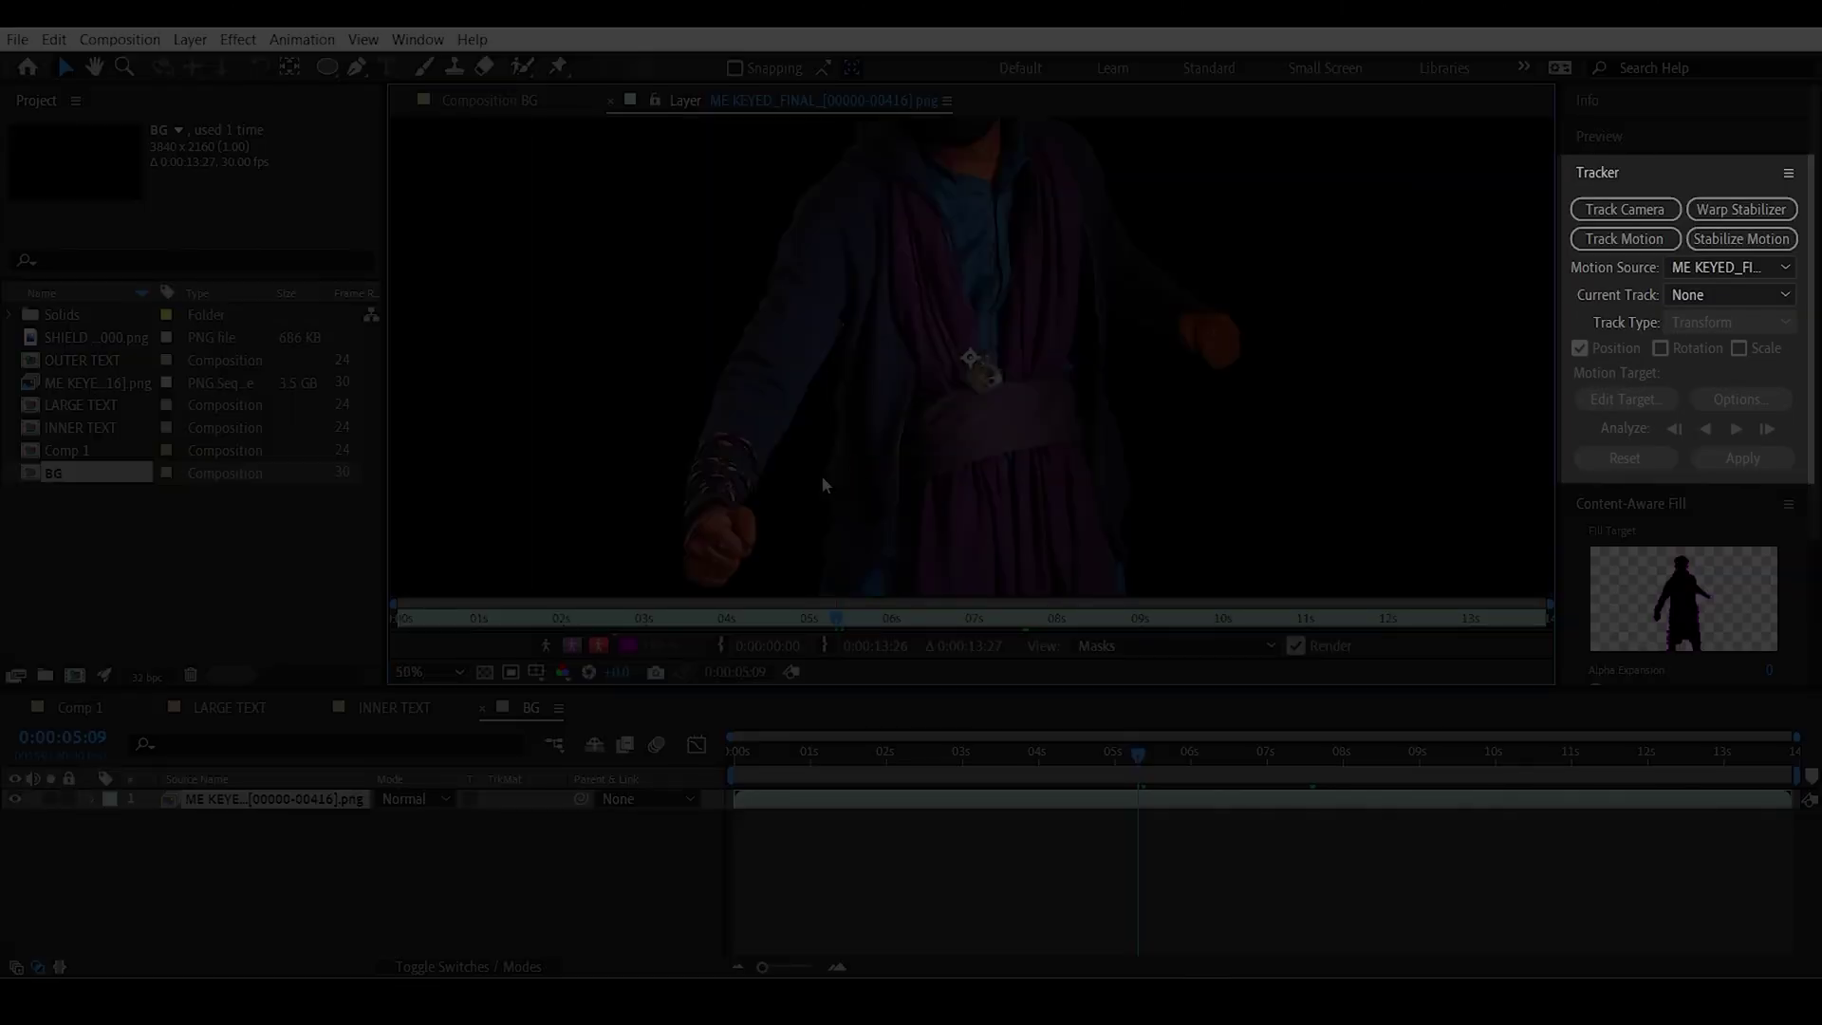
left_click_drag(822, 474, 915, 397)
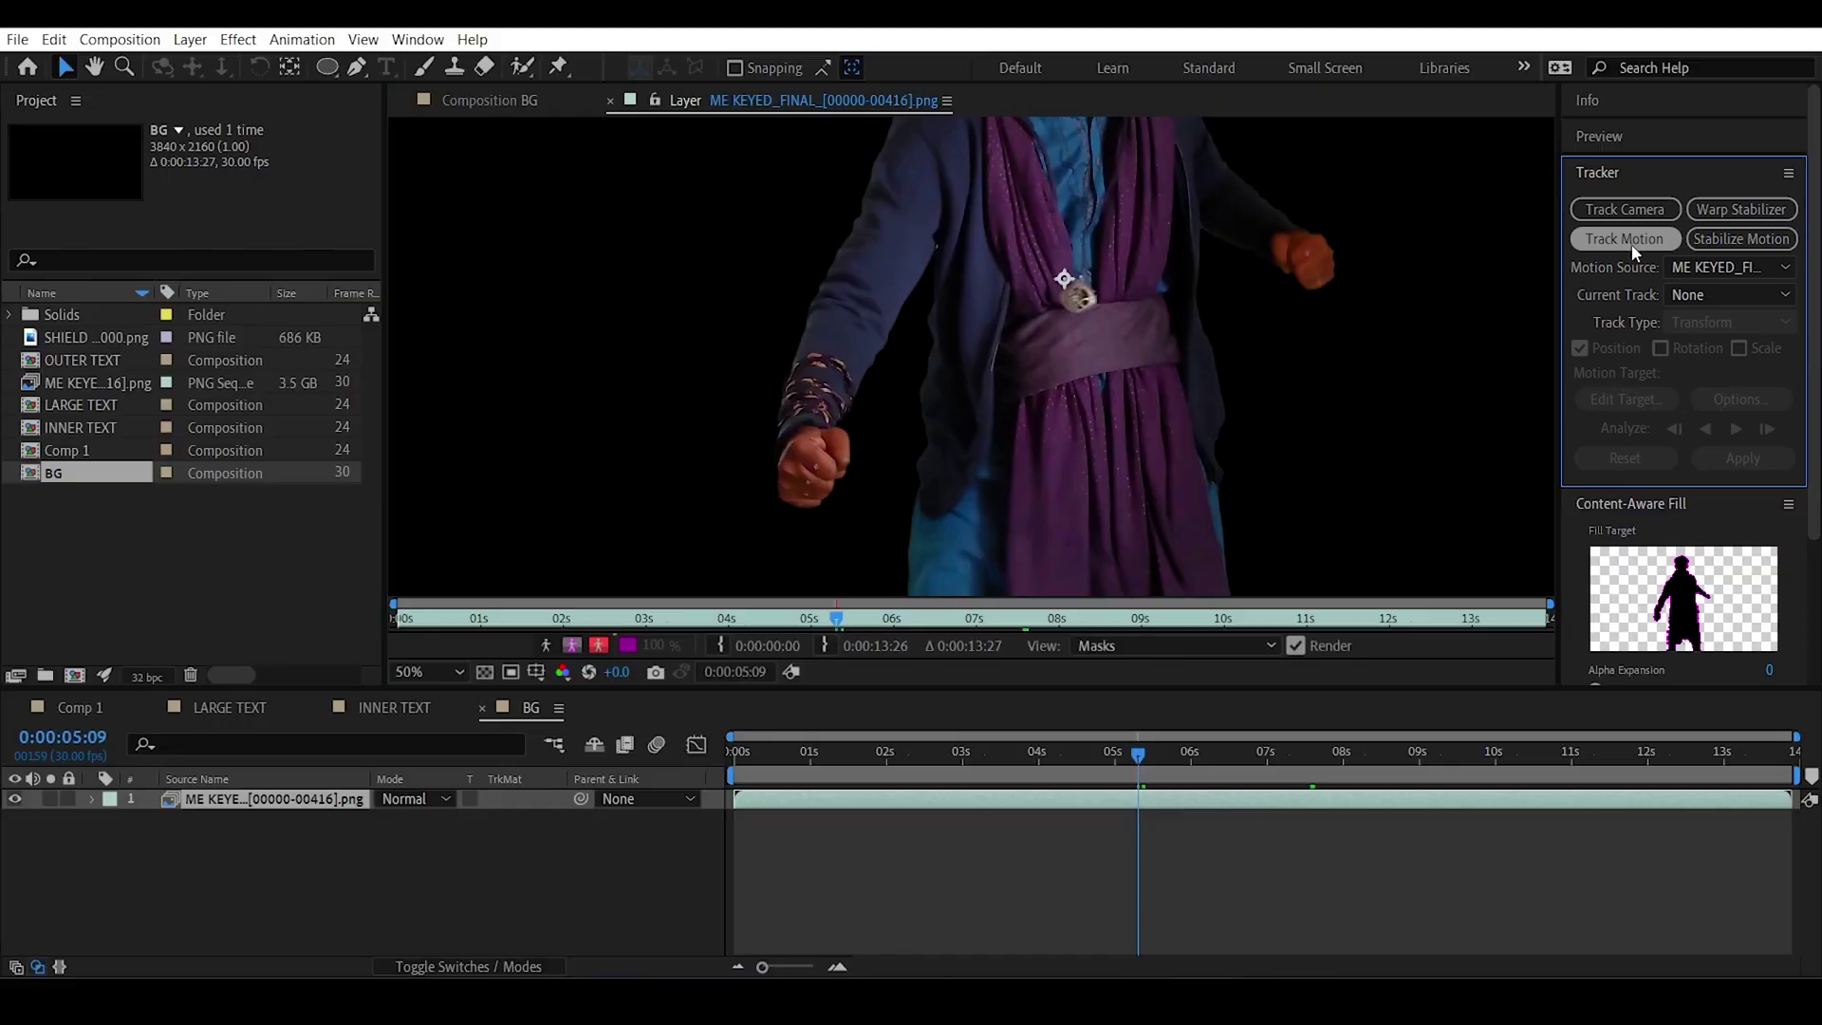
left_click(1631, 242)
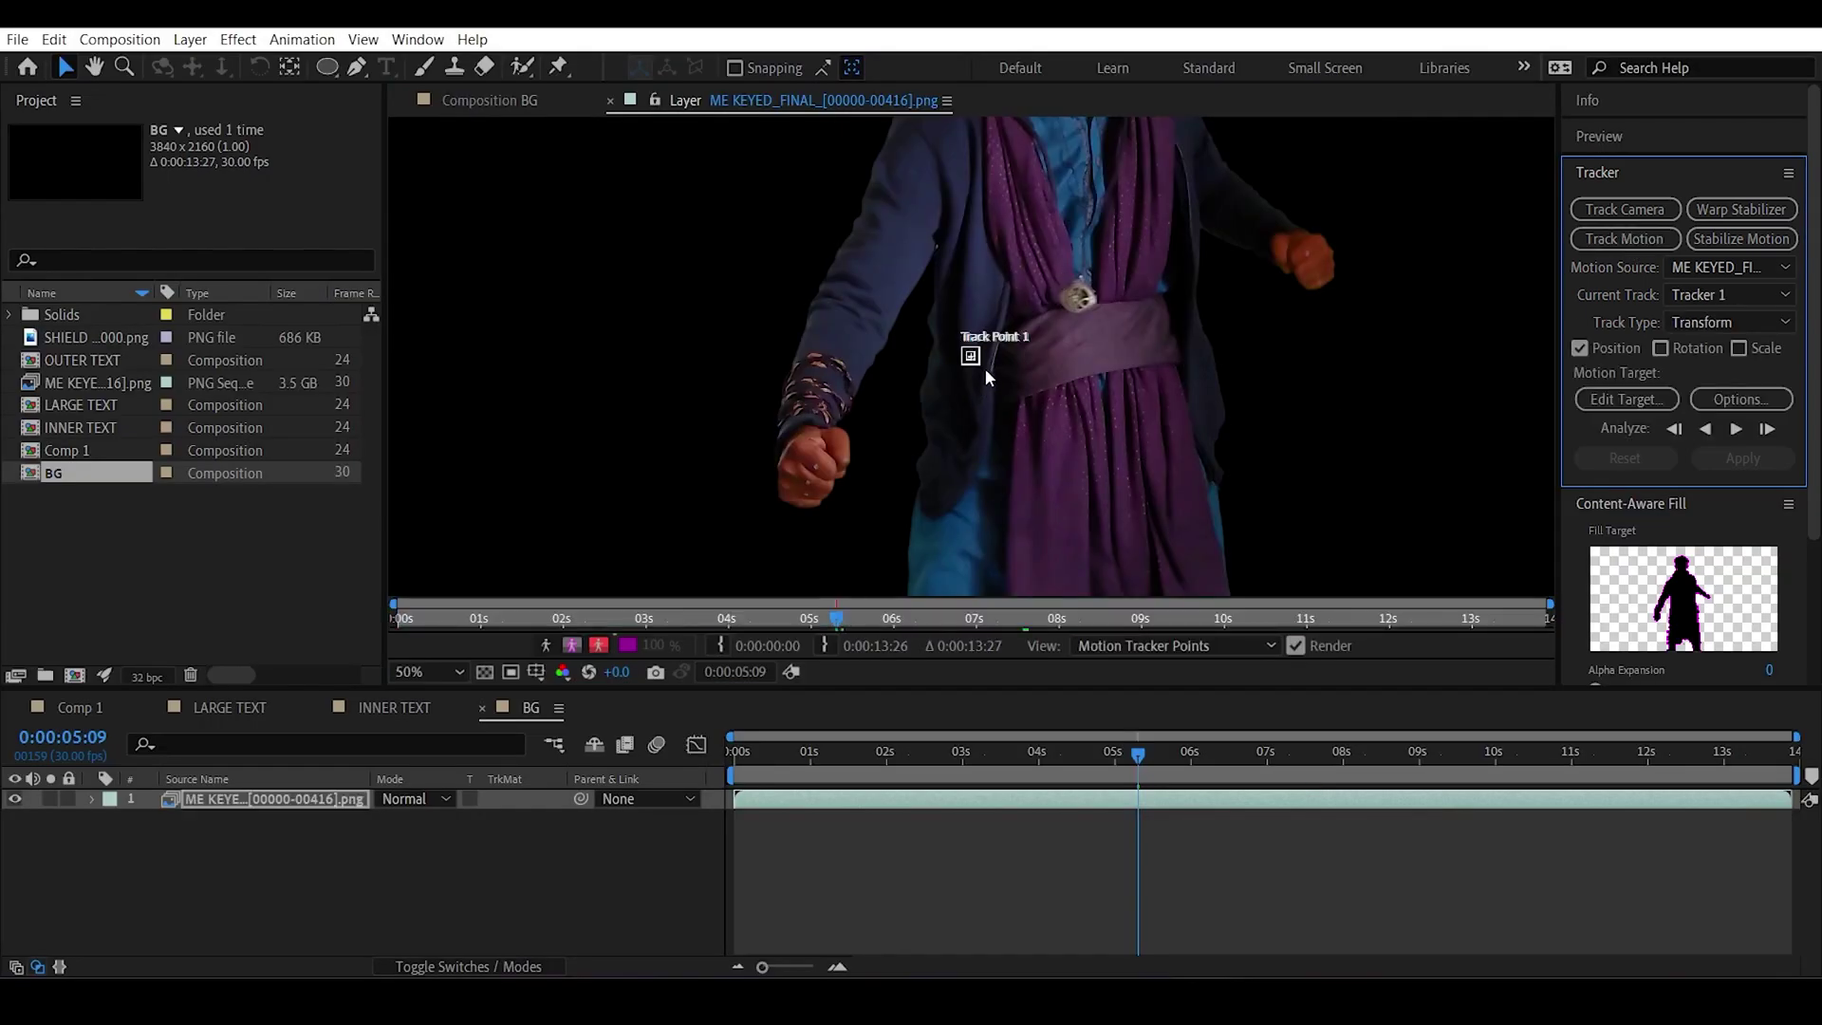
scroll(985, 370, "up", 2)
left_click_drag(990, 377, 1046, 426)
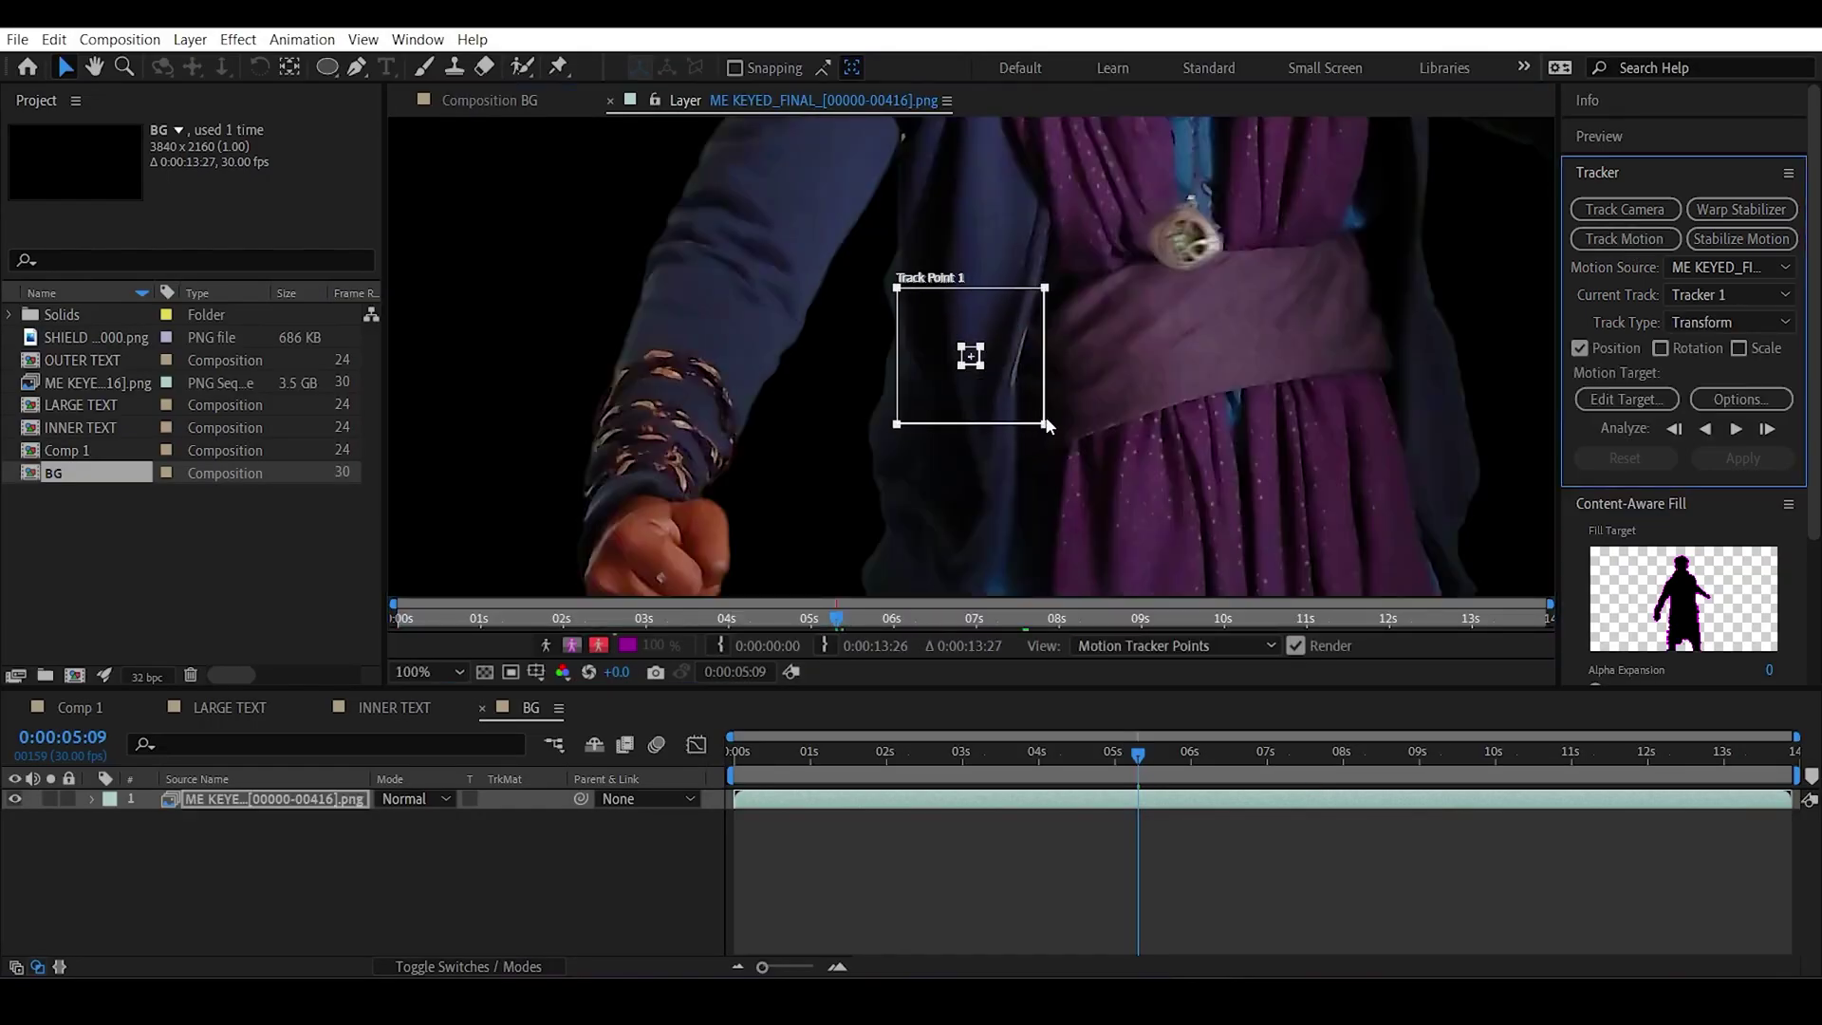
left_click_drag(988, 373, 676, 463)
left_click_drag(735, 520, 742, 531)
Analyze the fist track forward to 0:00:07:15 and reveal the tracker's keyframes on the footage layer.
scroll(998, 485, "down", 1)
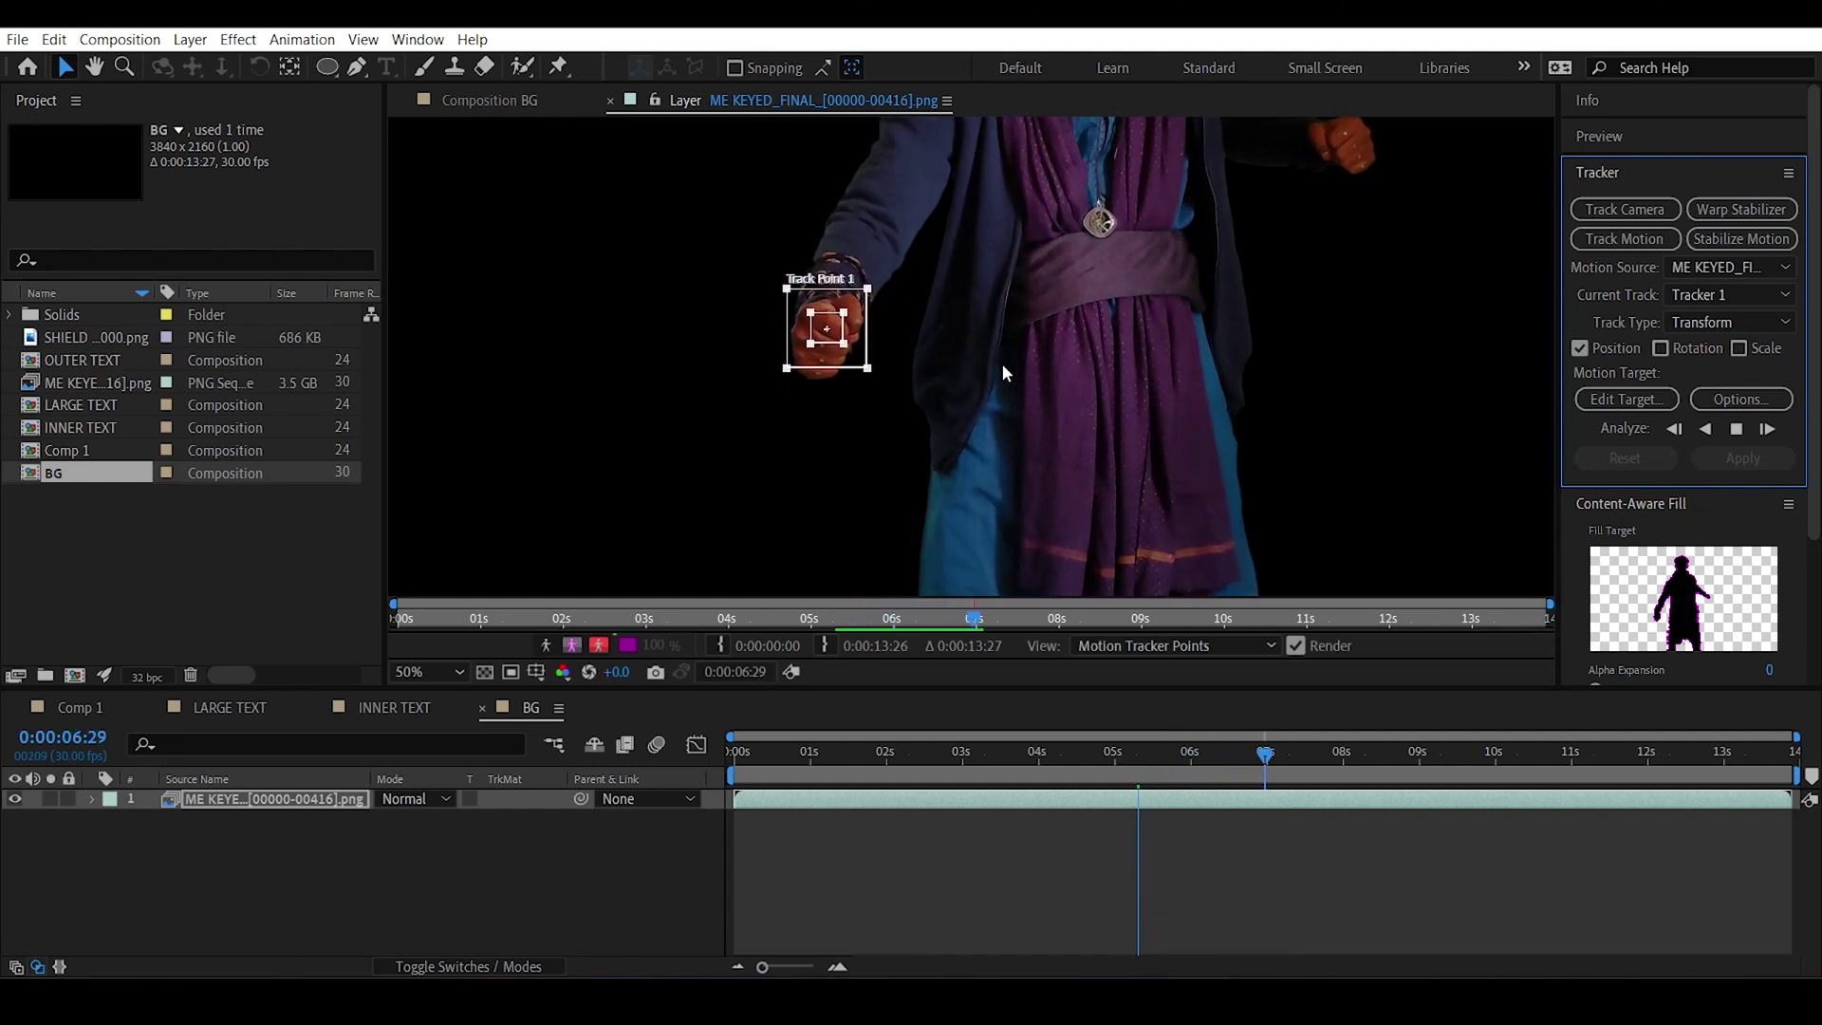
left_click(299, 800)
key("u")
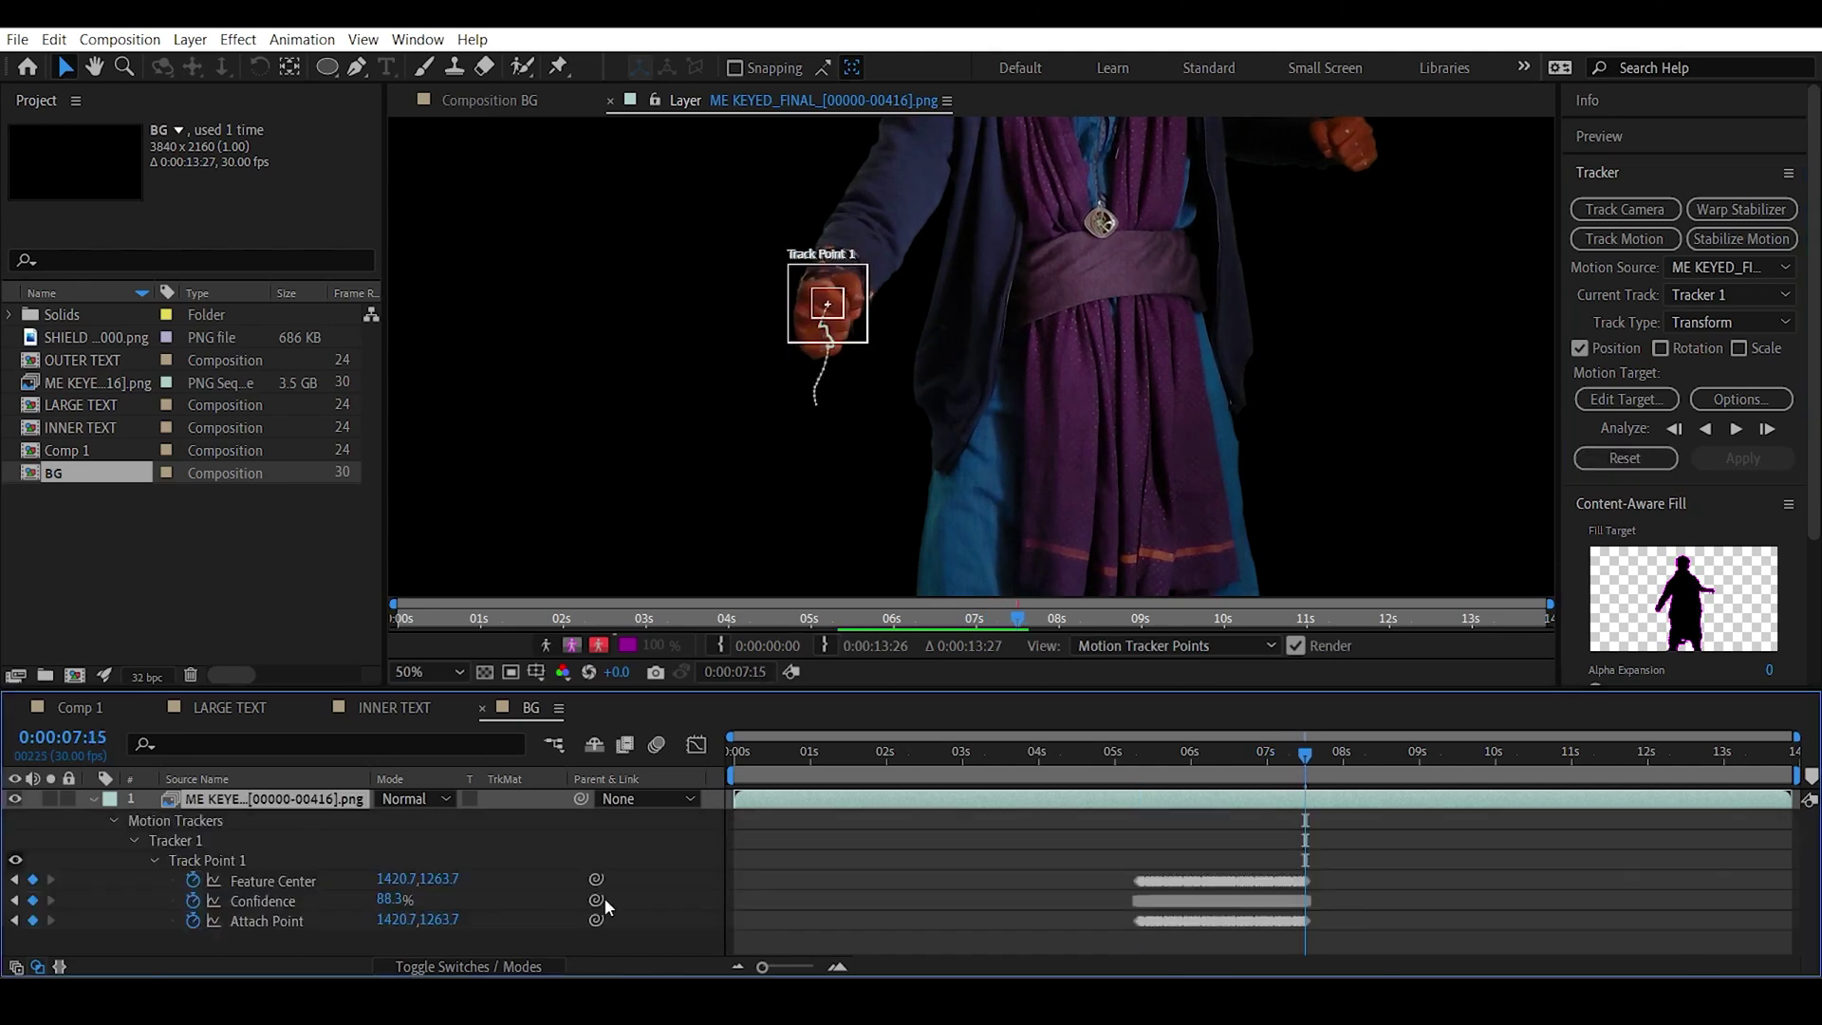
Analyze the fist track backward from 0:00:05:09 to 0:00:05:03.
left_click(1137, 761)
scroll(1104, 831, "up", 2)
scroll(1107, 834, "down", 1)
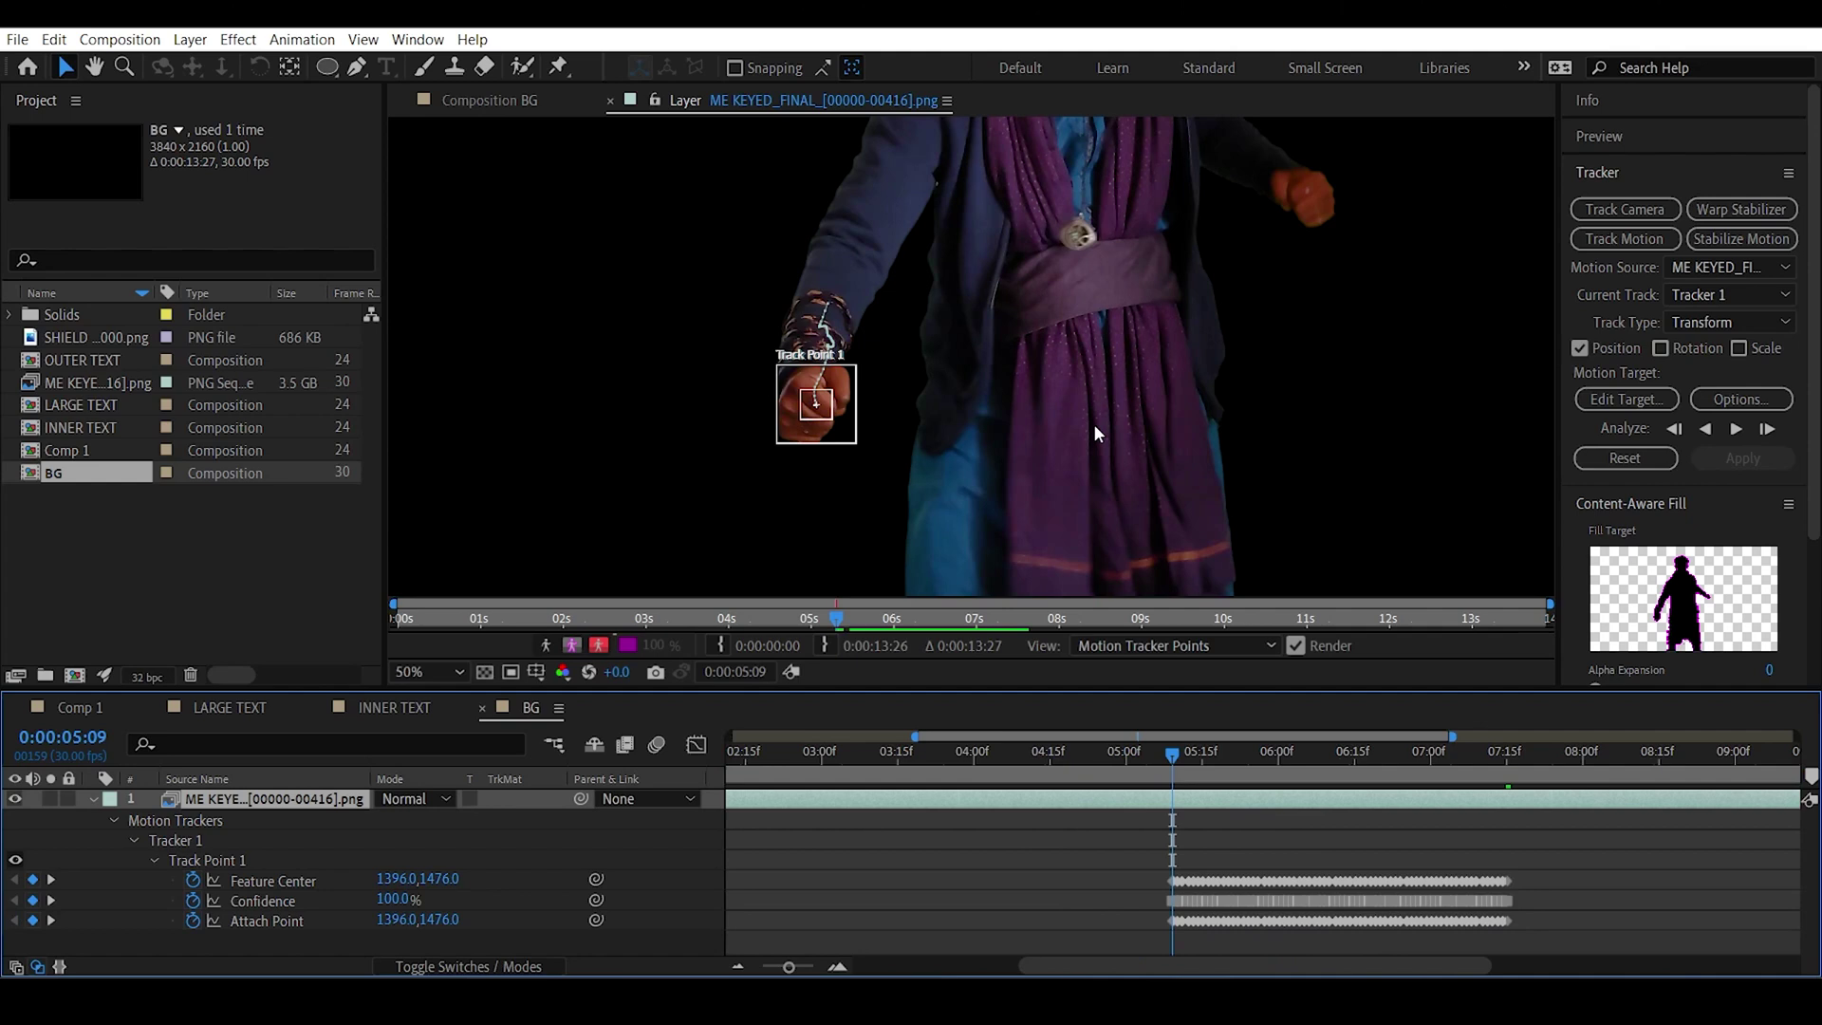
scroll(1093, 423, "down", 2)
left_click(1705, 428)
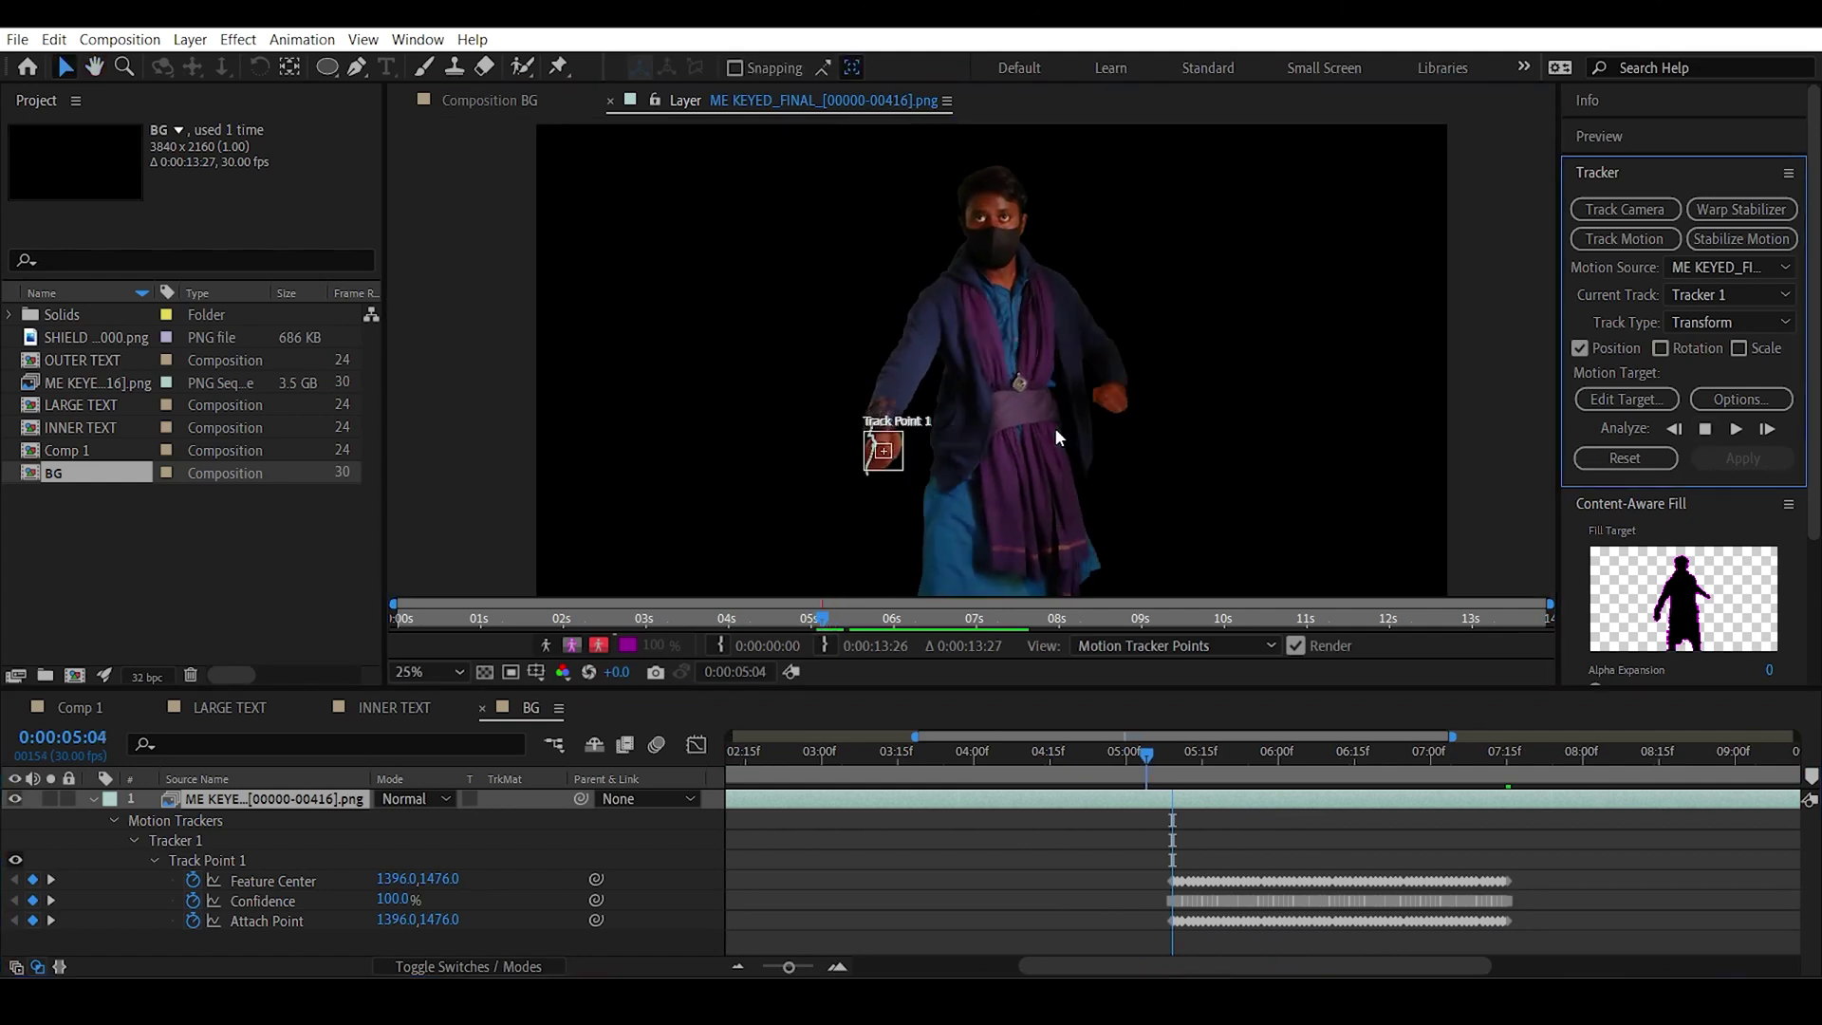
scroll(882, 493, "up", 2)
scroll(896, 491, "up", 4)
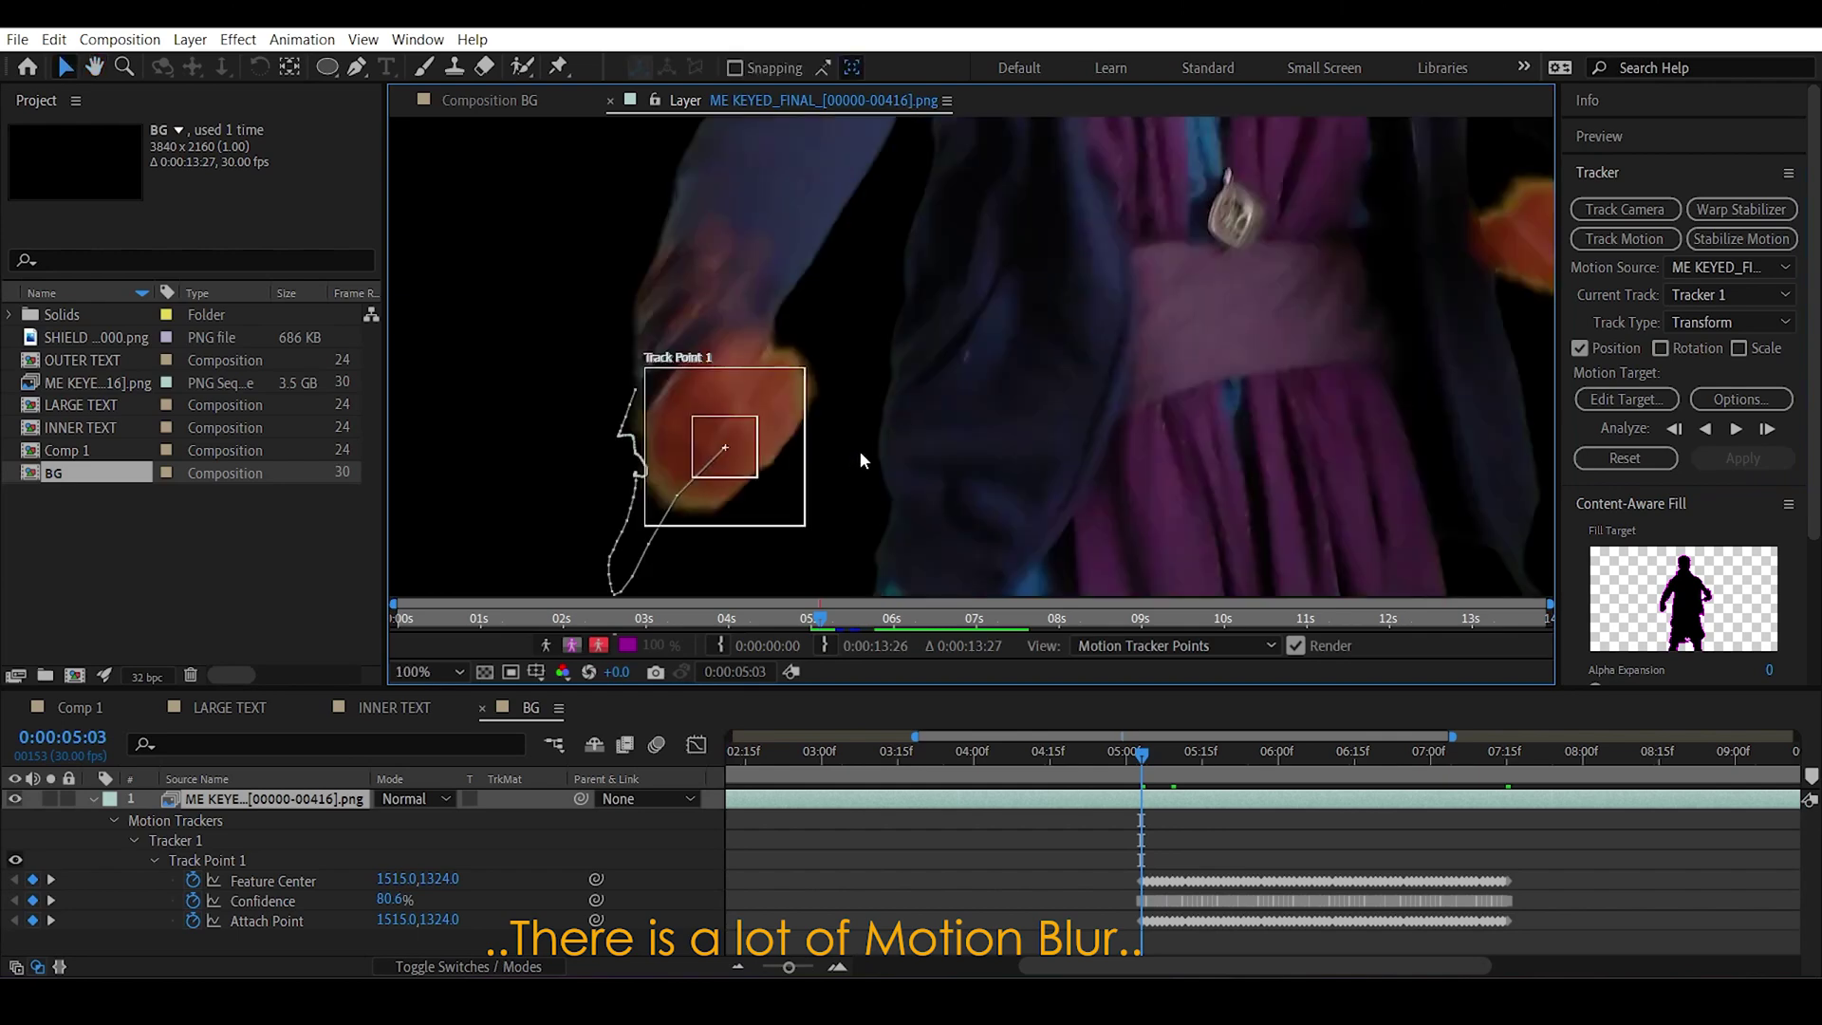
Manually recenter Track Point 1 on the motion-blurred fist at 0:00:05:03 and 0:00:05:02.
scroll(888, 437, "down", 2)
left_click_drag(796, 423, 799, 421)
left_click_drag(993, 752, 1140, 753)
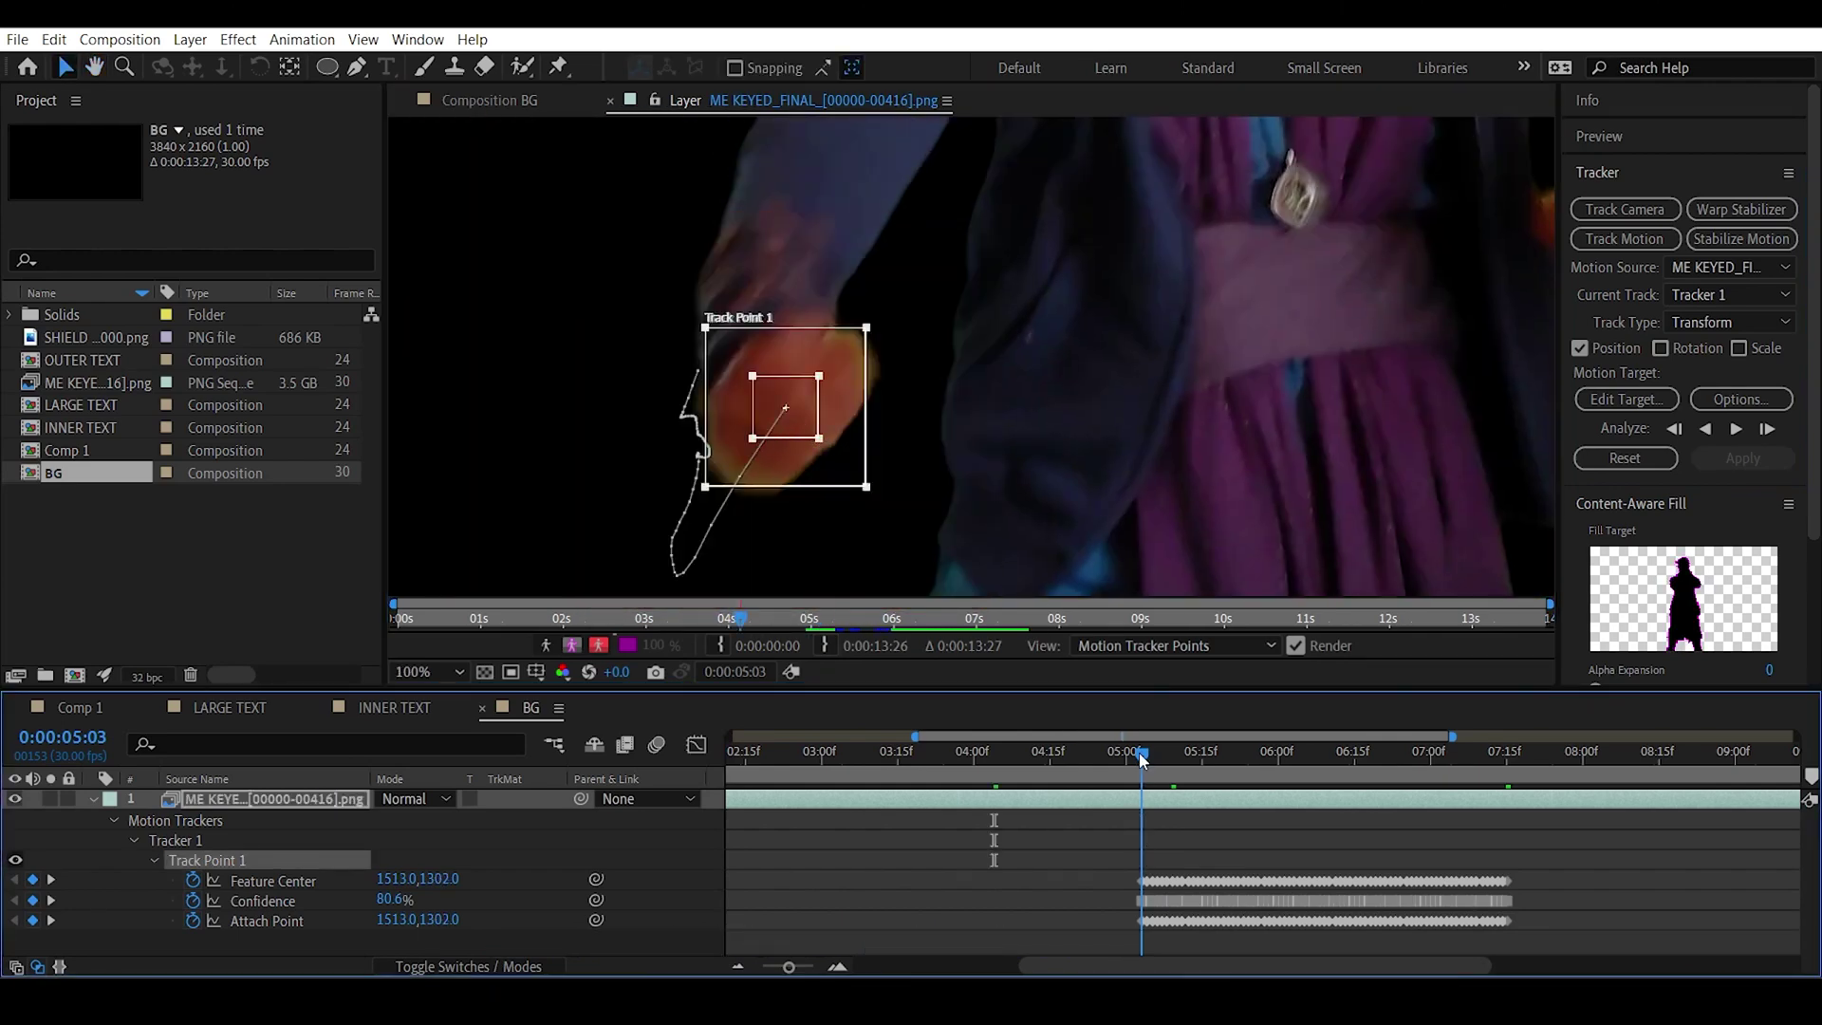
scroll(1117, 861, "up", 5)
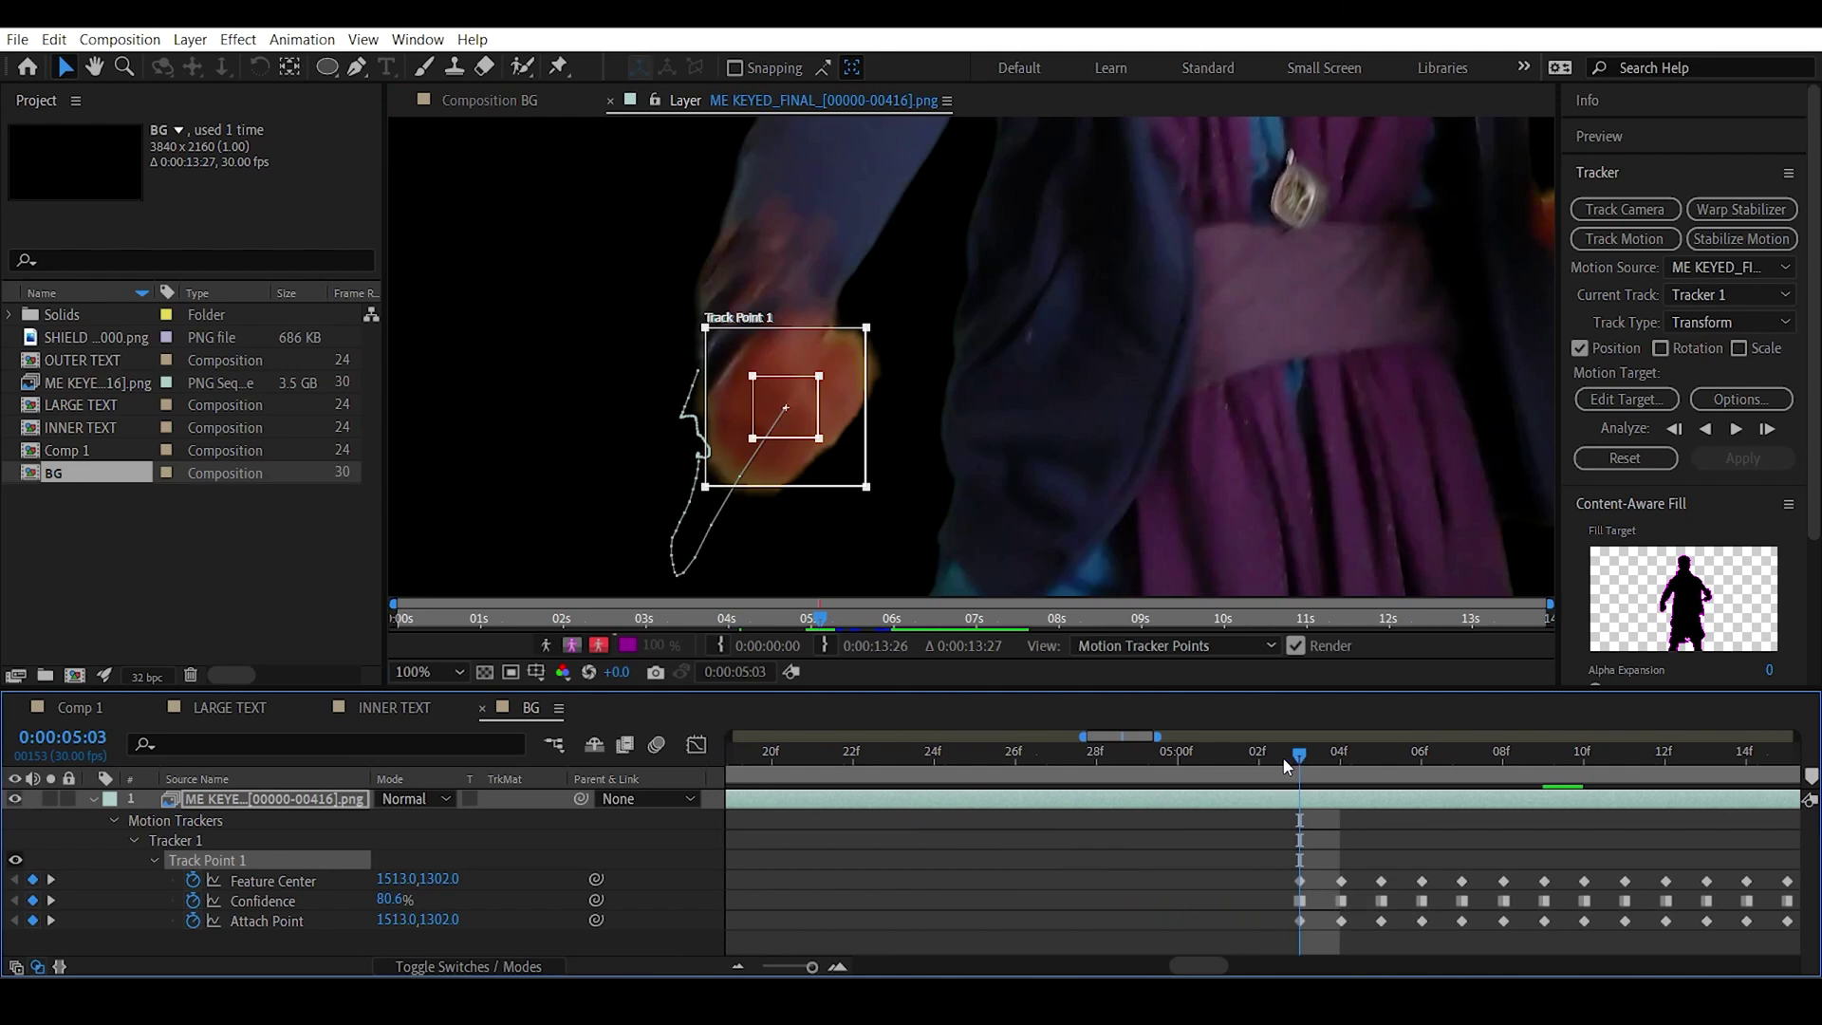
key("Page_Up")
left_click_drag(796, 426, 907, 296)
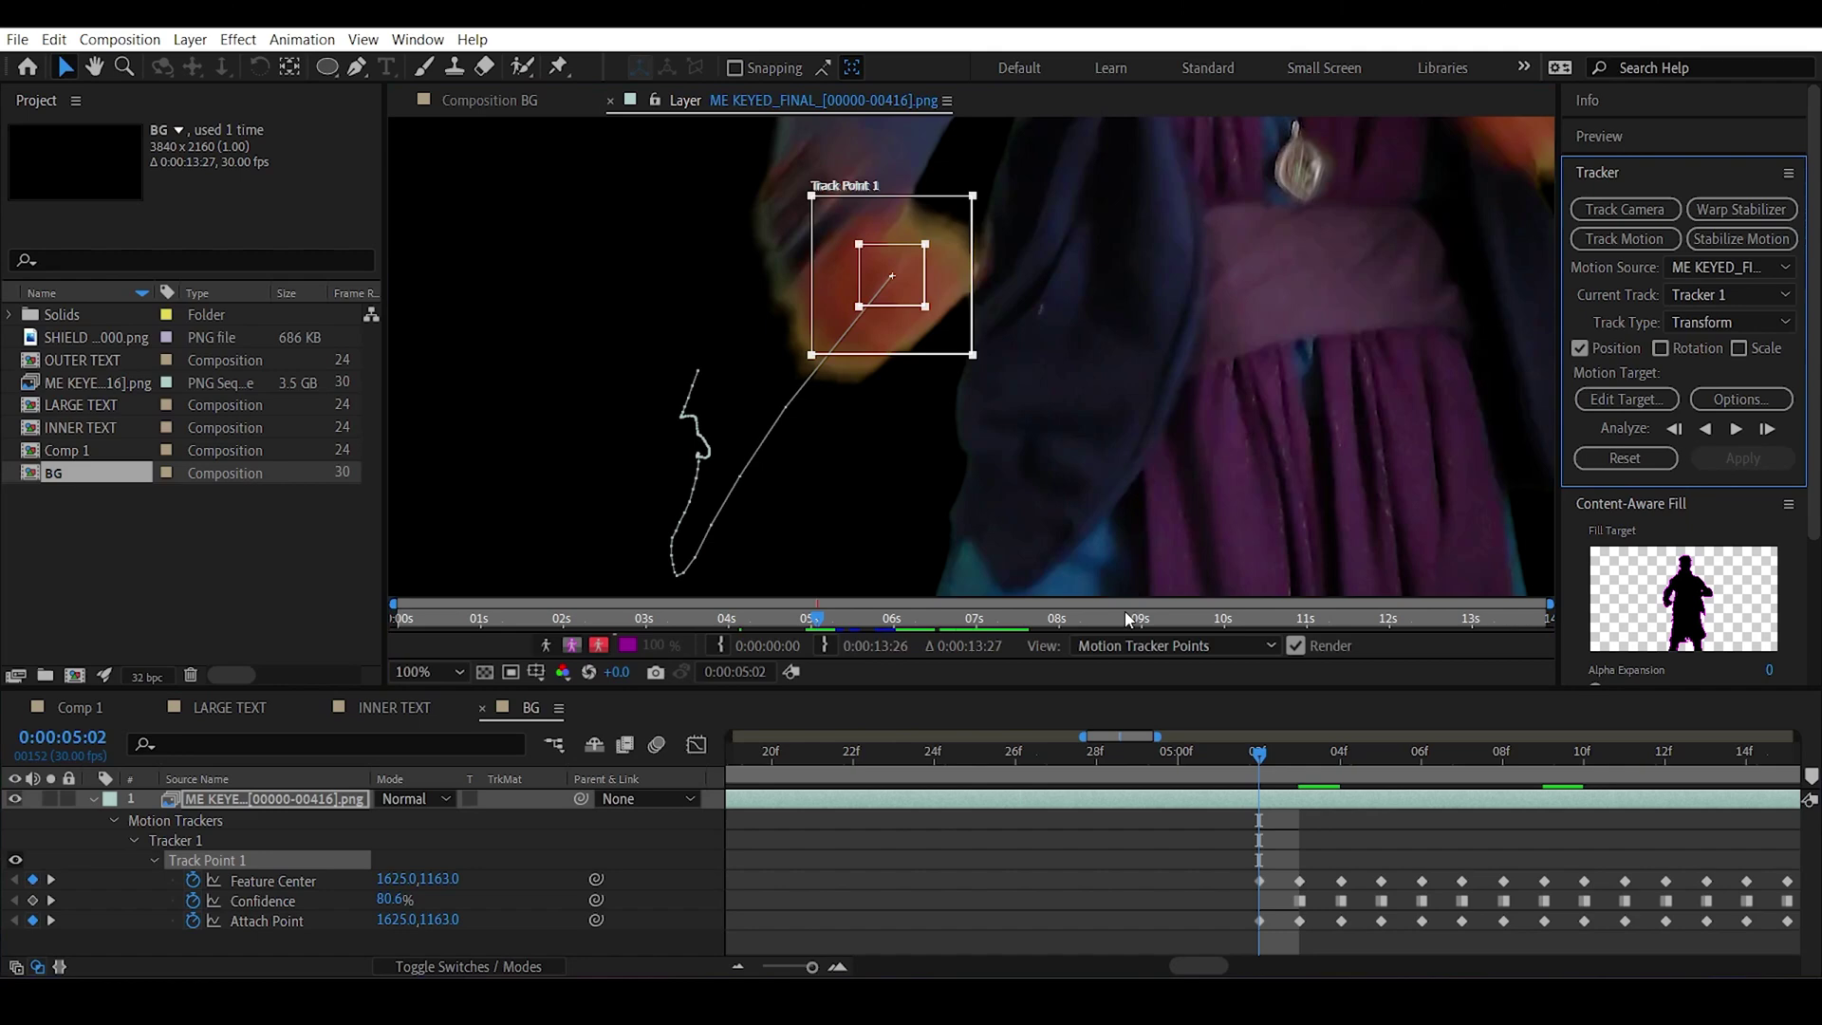
Place Track Point 1 on the moving hand frame by frame from 0:00:05:01 back to 0:00:04:29.
left_click_drag(1254, 759, 1218, 752)
left_click_drag(759, 442, 897, 292)
key("Page_Up")
left_click_drag(1067, 326, 805, 523)
left_click_drag(636, 462, 784, 231)
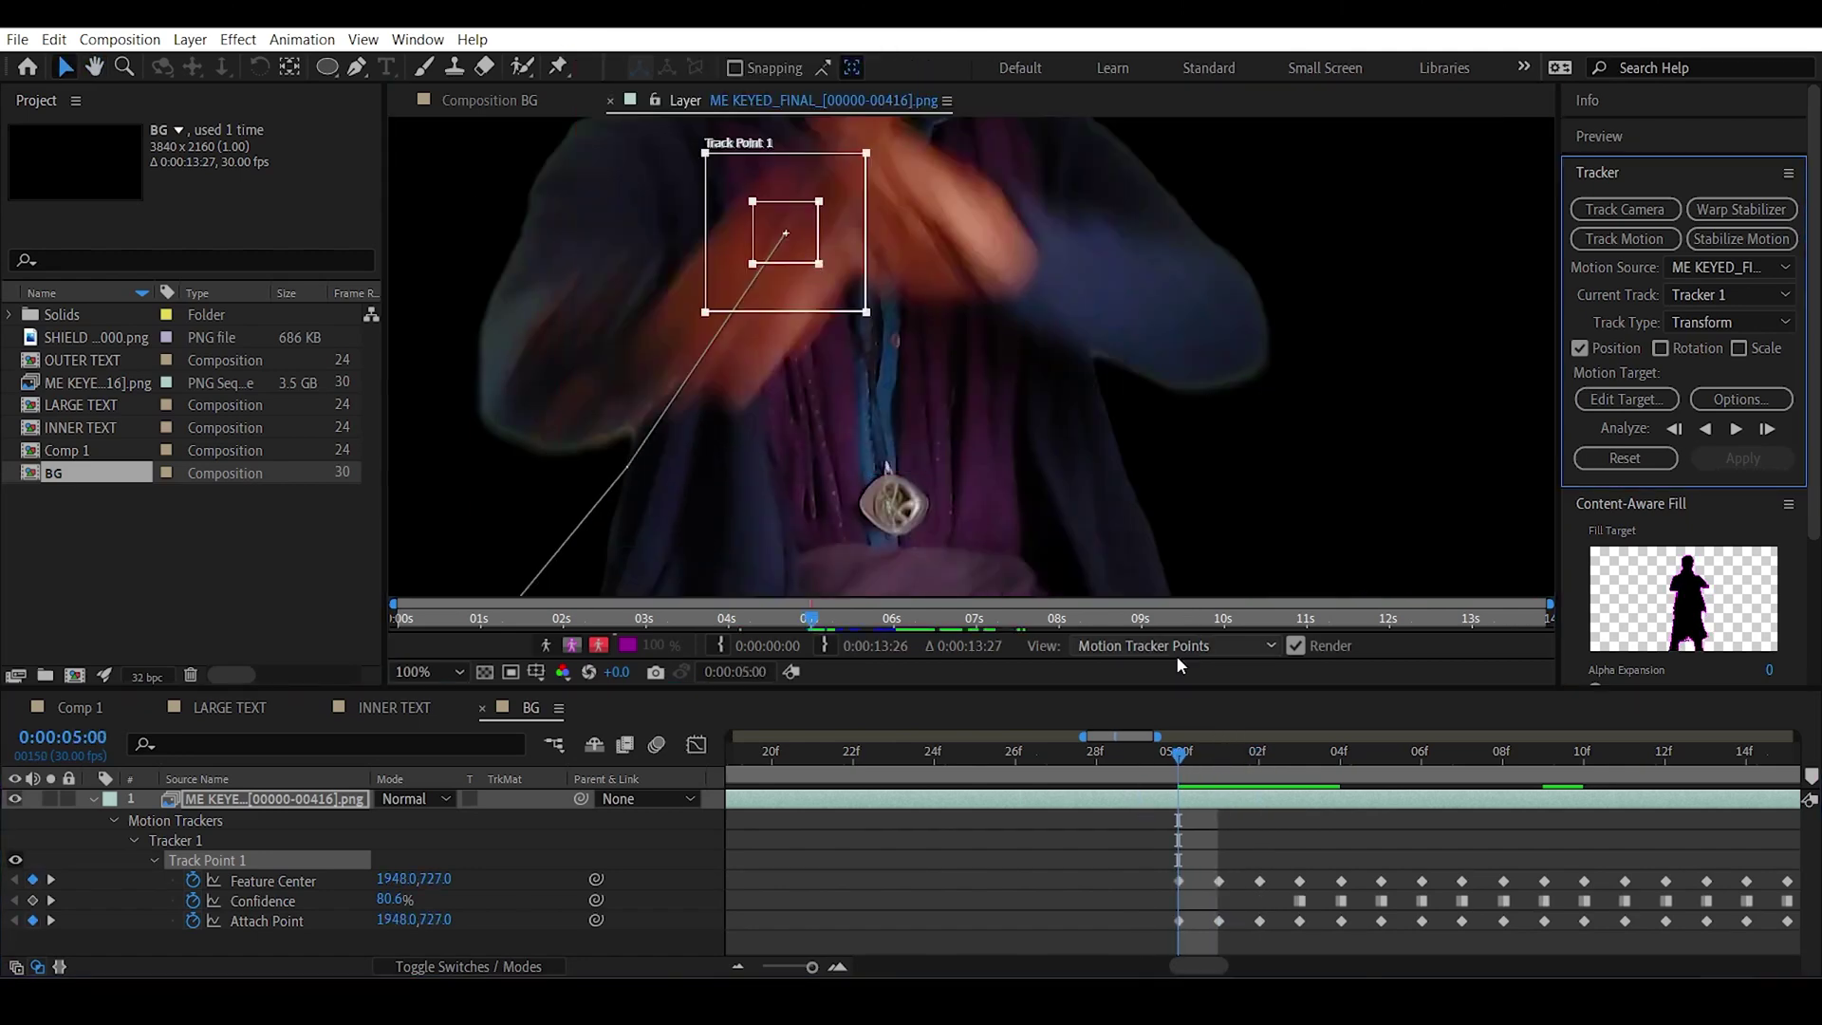
left_click_drag(1177, 755, 1137, 754)
left_click_drag(949, 332, 842, 515)
left_click_drag(678, 417, 821, 177)
left_click(977, 618)
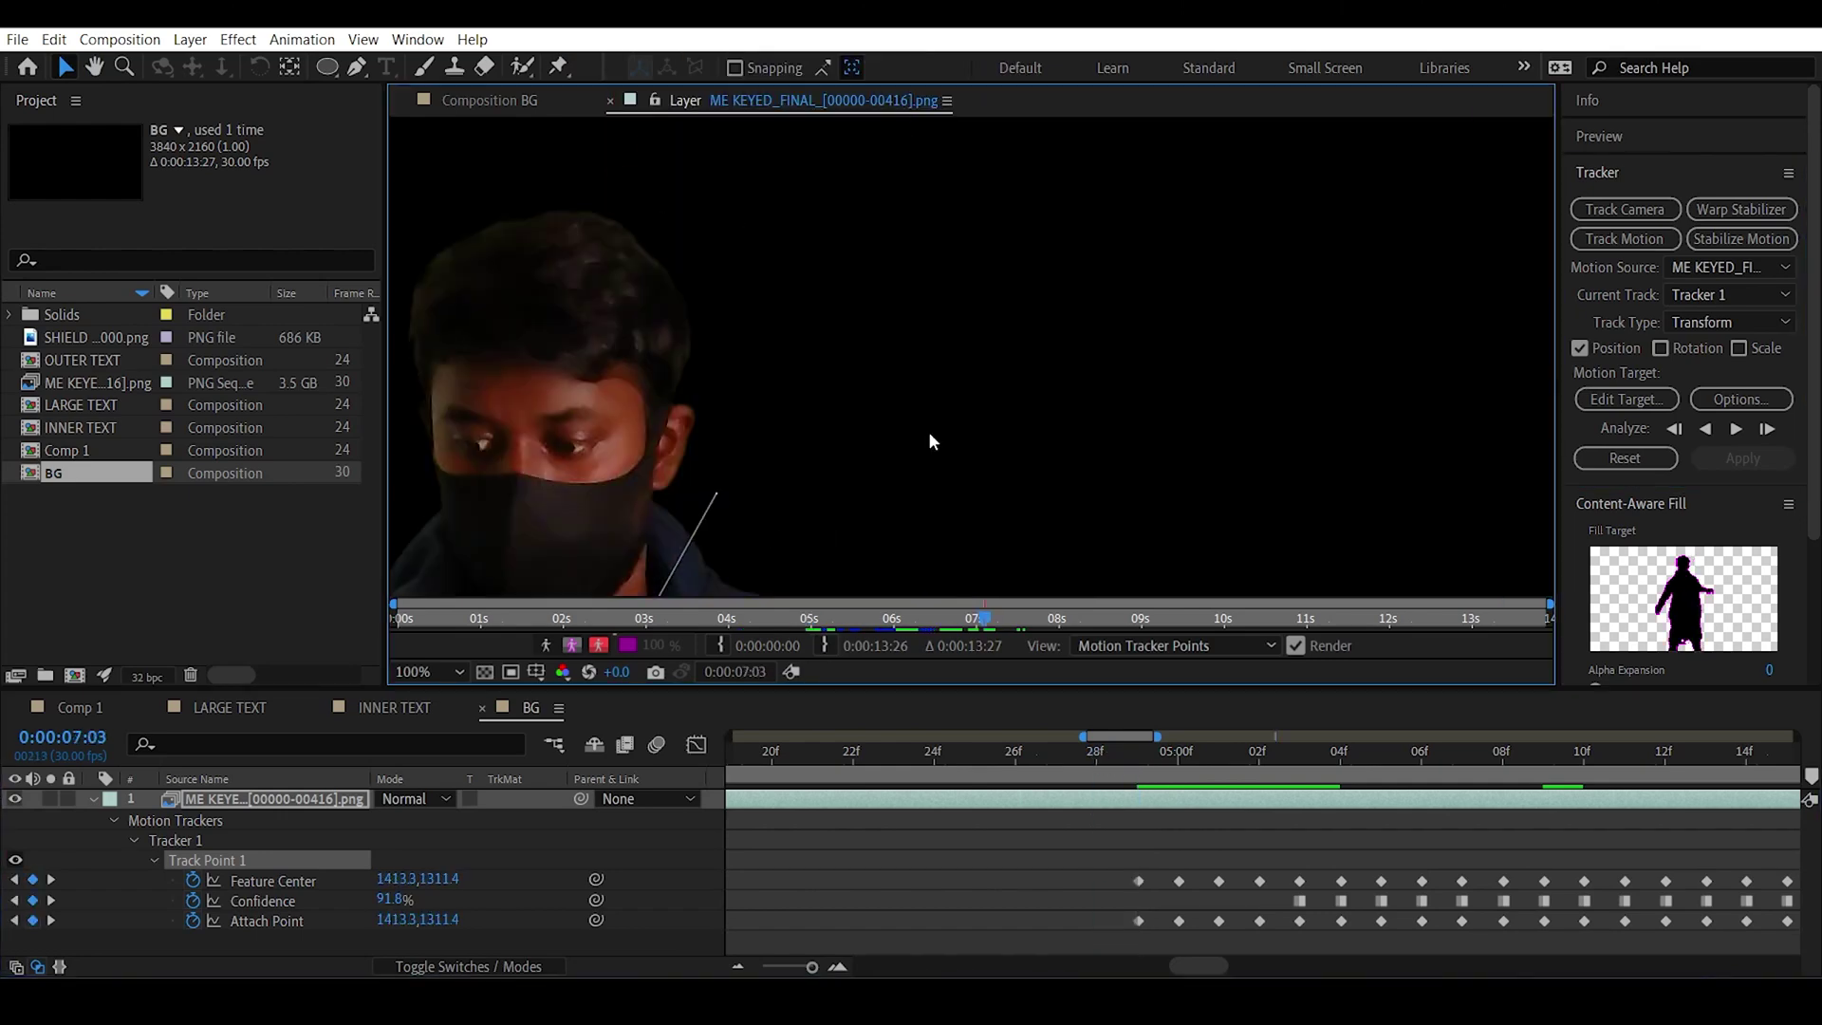
Place Track Point 1 on the raised hand at 0:00:04:28, 0:00:04:27 and 0:00:04:26.
left_click(1096, 754)
left_click_drag(993, 372, 1032, 178)
left_click_drag(1096, 754, 1056, 754)
left_click_drag(1025, 182, 985, 279)
left_click_drag(1056, 754, 1015, 754)
left_click_drag(996, 276, 978, 194)
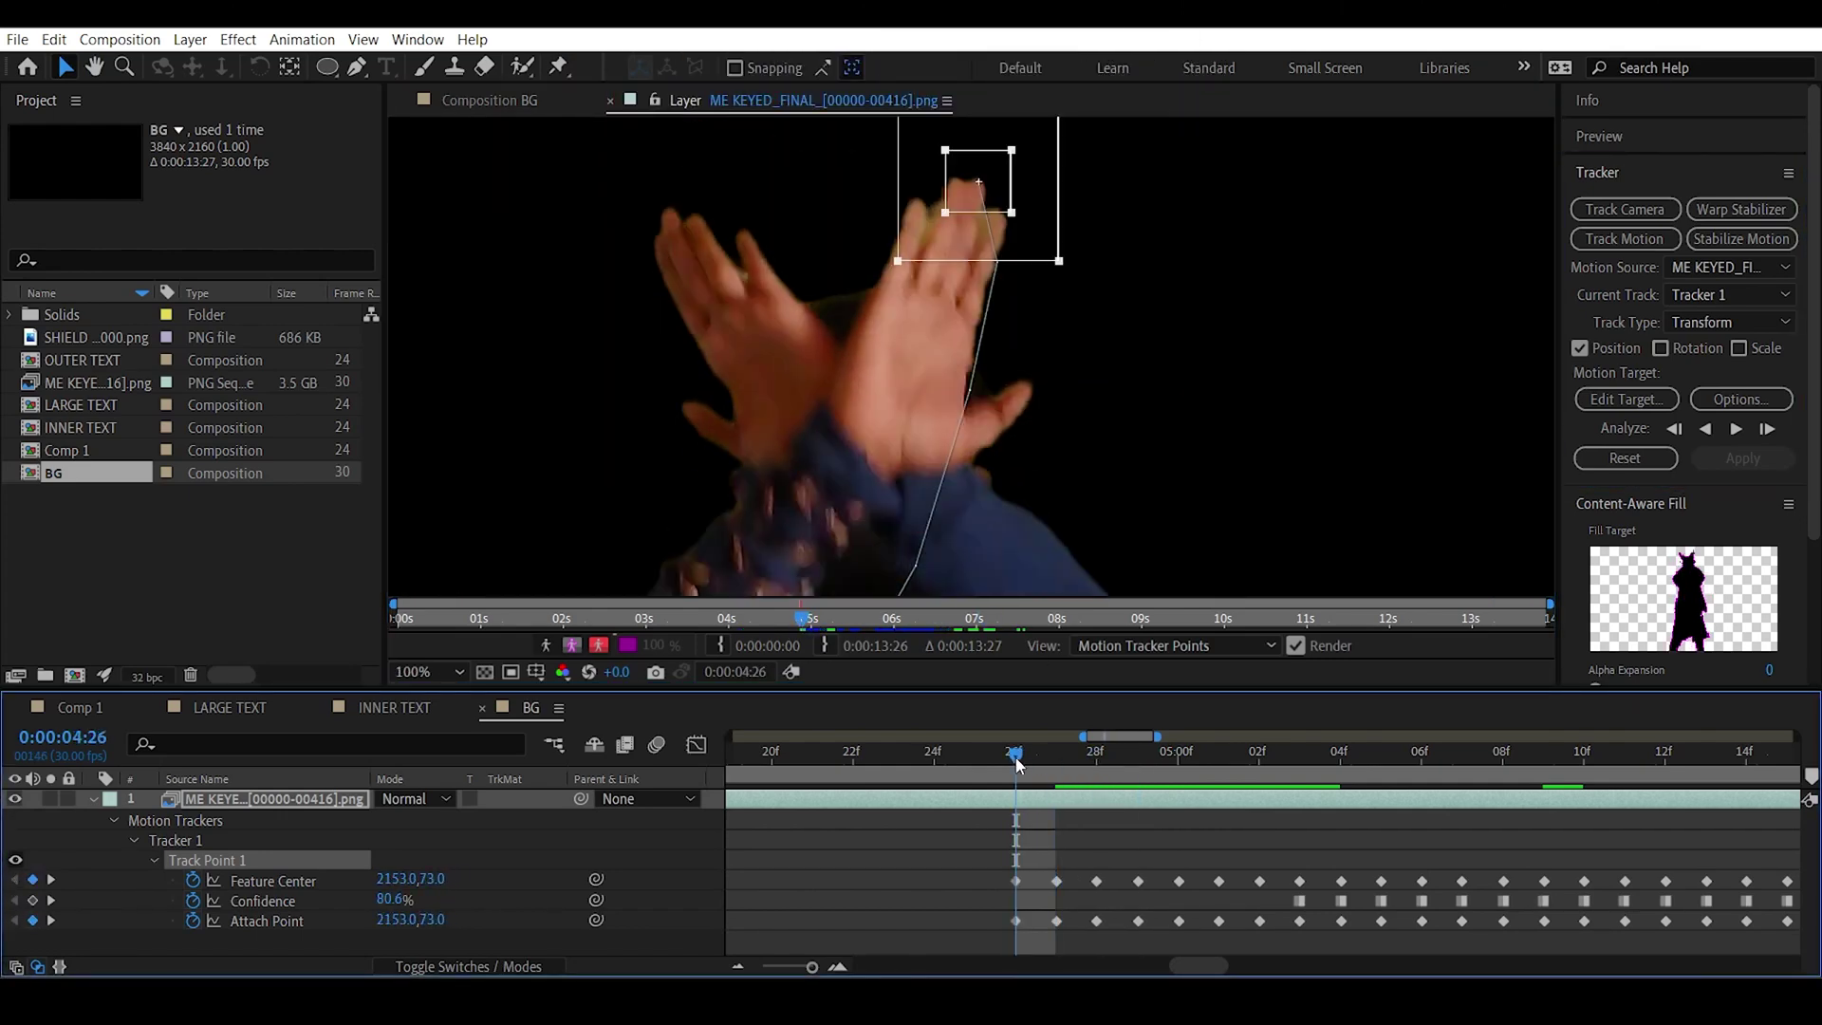
Align Track Point 1 with the raised hand's fingertip frame by frame from 0:00:04:25 back to 0:00:04:22.
left_click_drag(1015, 754, 975, 754)
left_click_drag(985, 194, 966, 168)
left_click_drag(974, 754, 933, 754)
left_click_drag(965, 167, 952, 163)
left_click_drag(1073, 377, 1085, 467)
left_click_drag(934, 754, 893, 754)
left_click_drag(964, 253, 959, 270)
left_click_drag(893, 755, 853, 754)
left_click_drag(964, 255, 962, 278)
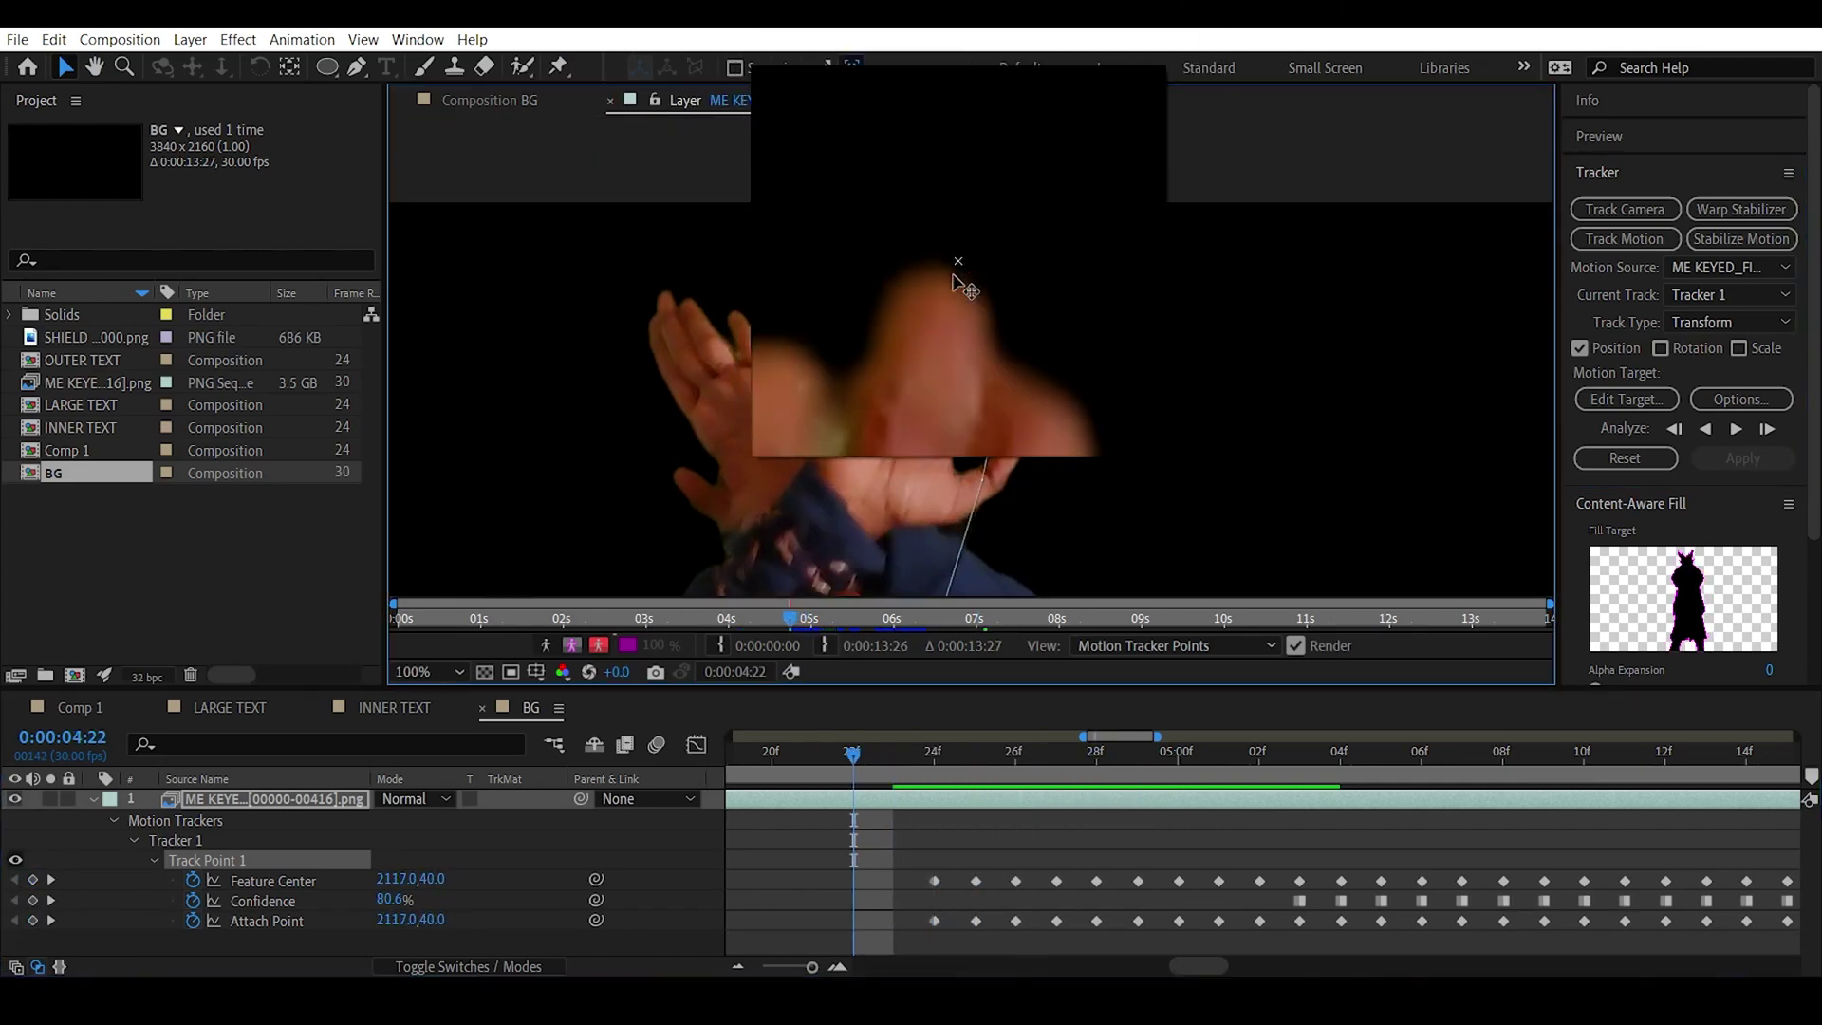
Keyframe Track Point 1 on the same fingertip at 0:00:04:21 and 0:00:04:20.
left_click_drag(853, 754, 947, 759)
scroll(977, 285, "up", 1)
key("Page_Up")
key("Page_Up")
left_click_drag(1000, 387, 998, 395)
key("Page_Up")
mouse_move(994, 400)
left_mouse_down()
mouse_move(1019, 450)
mouse_move(1015, 408)
left_mouse_up()
scroll(996, 380, "down", 1)
key("Page_Up")
left_click(427, 670)
left_click(444, 257)
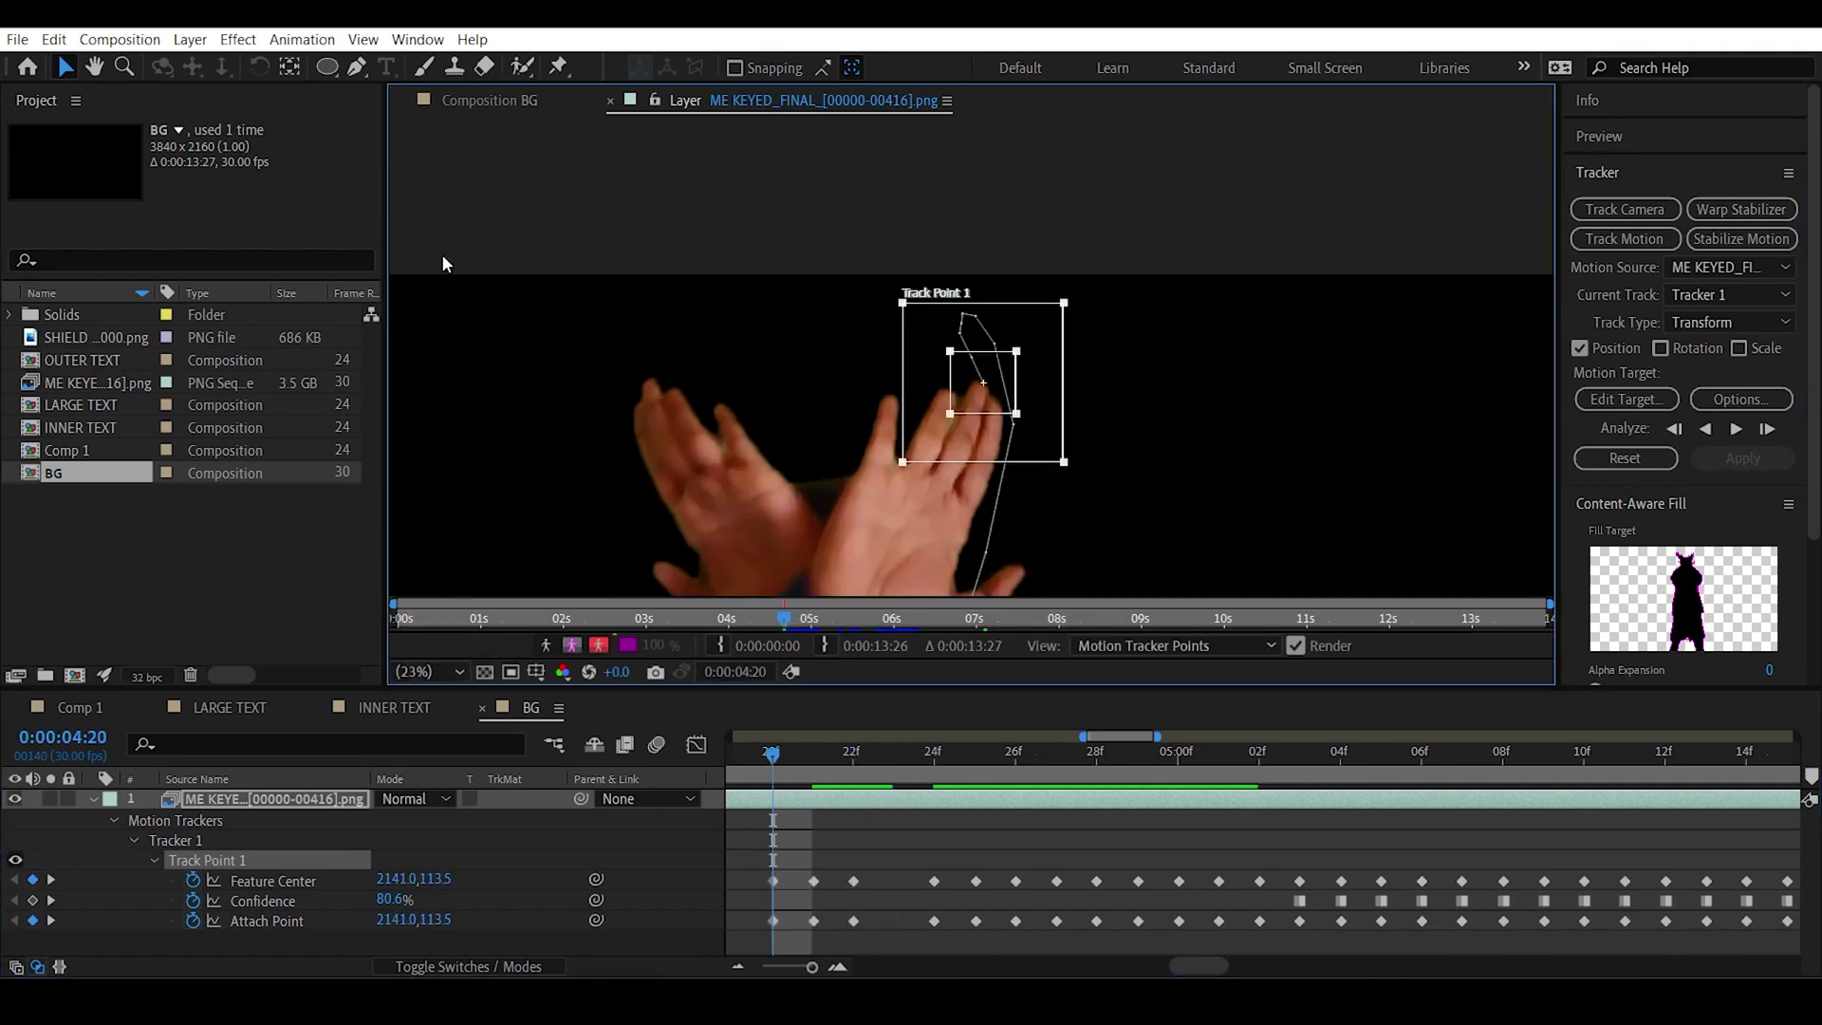
Collapse the keyed footage layer's tracking properties and add a new null object to the BG composition.
left_click(93, 800)
right_click(252, 913)
mouse_move(285, 644)
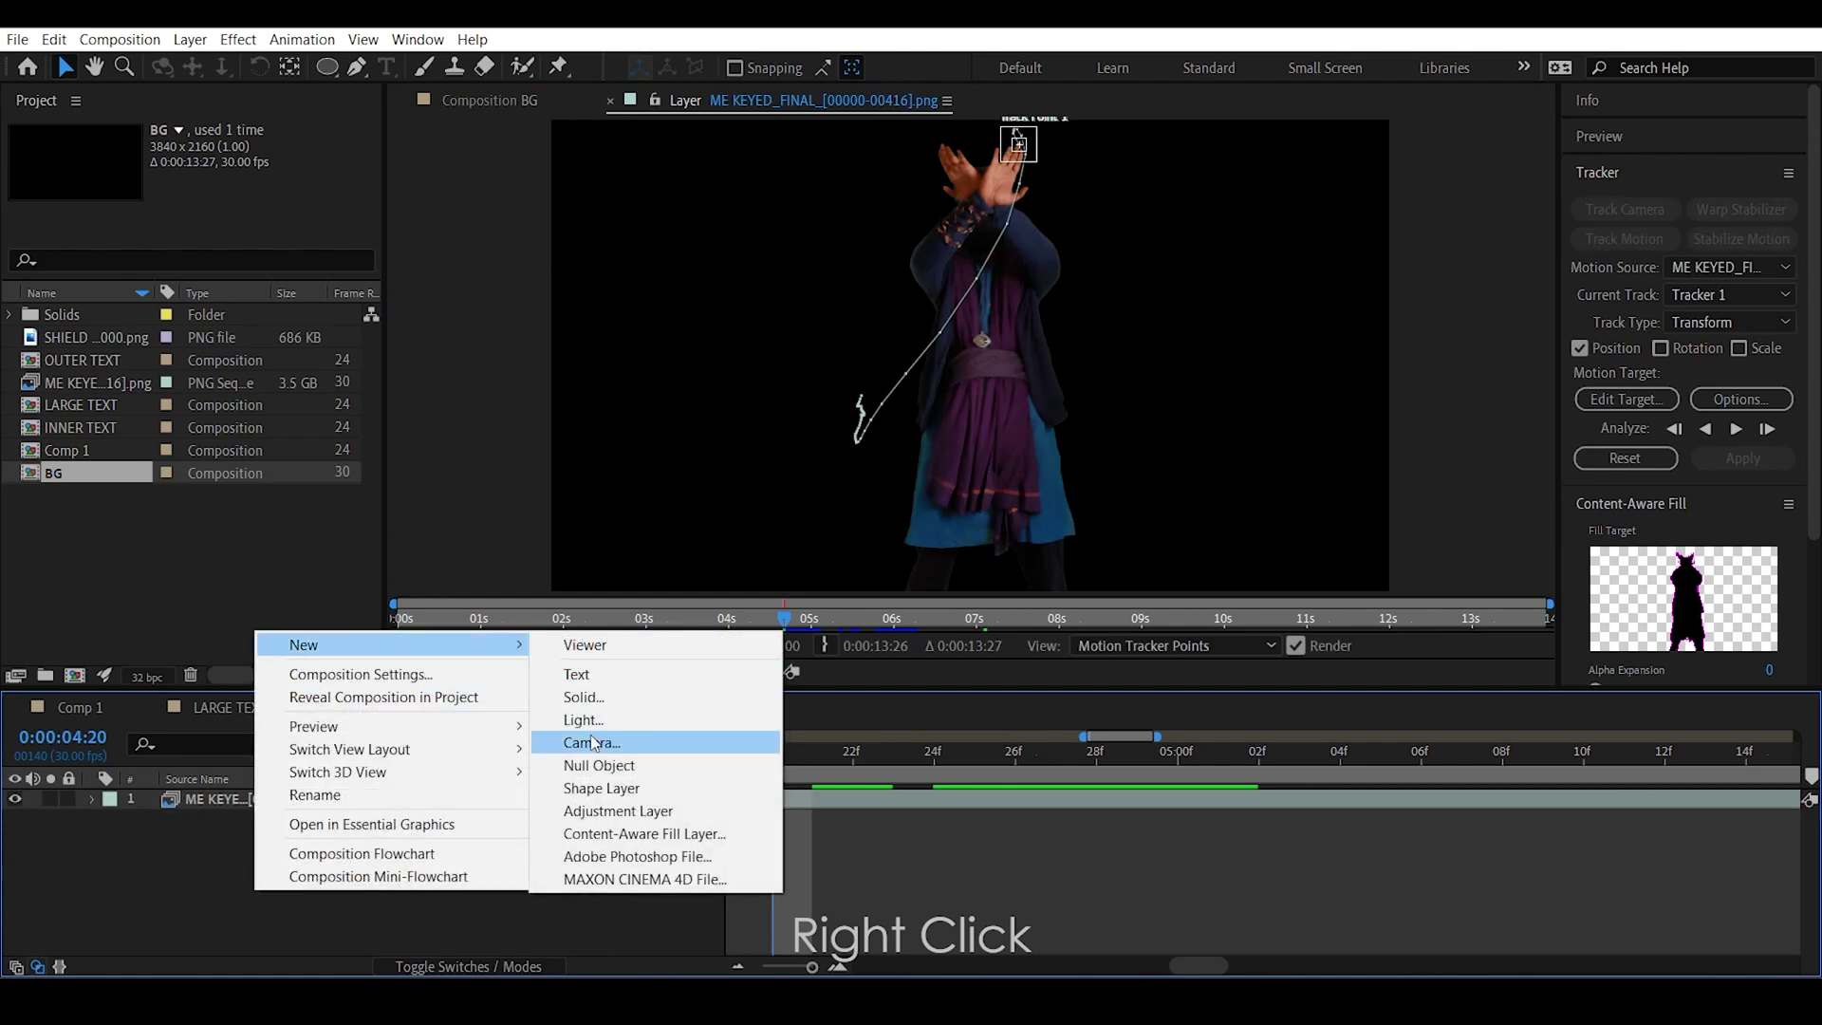
left_click(599, 765)
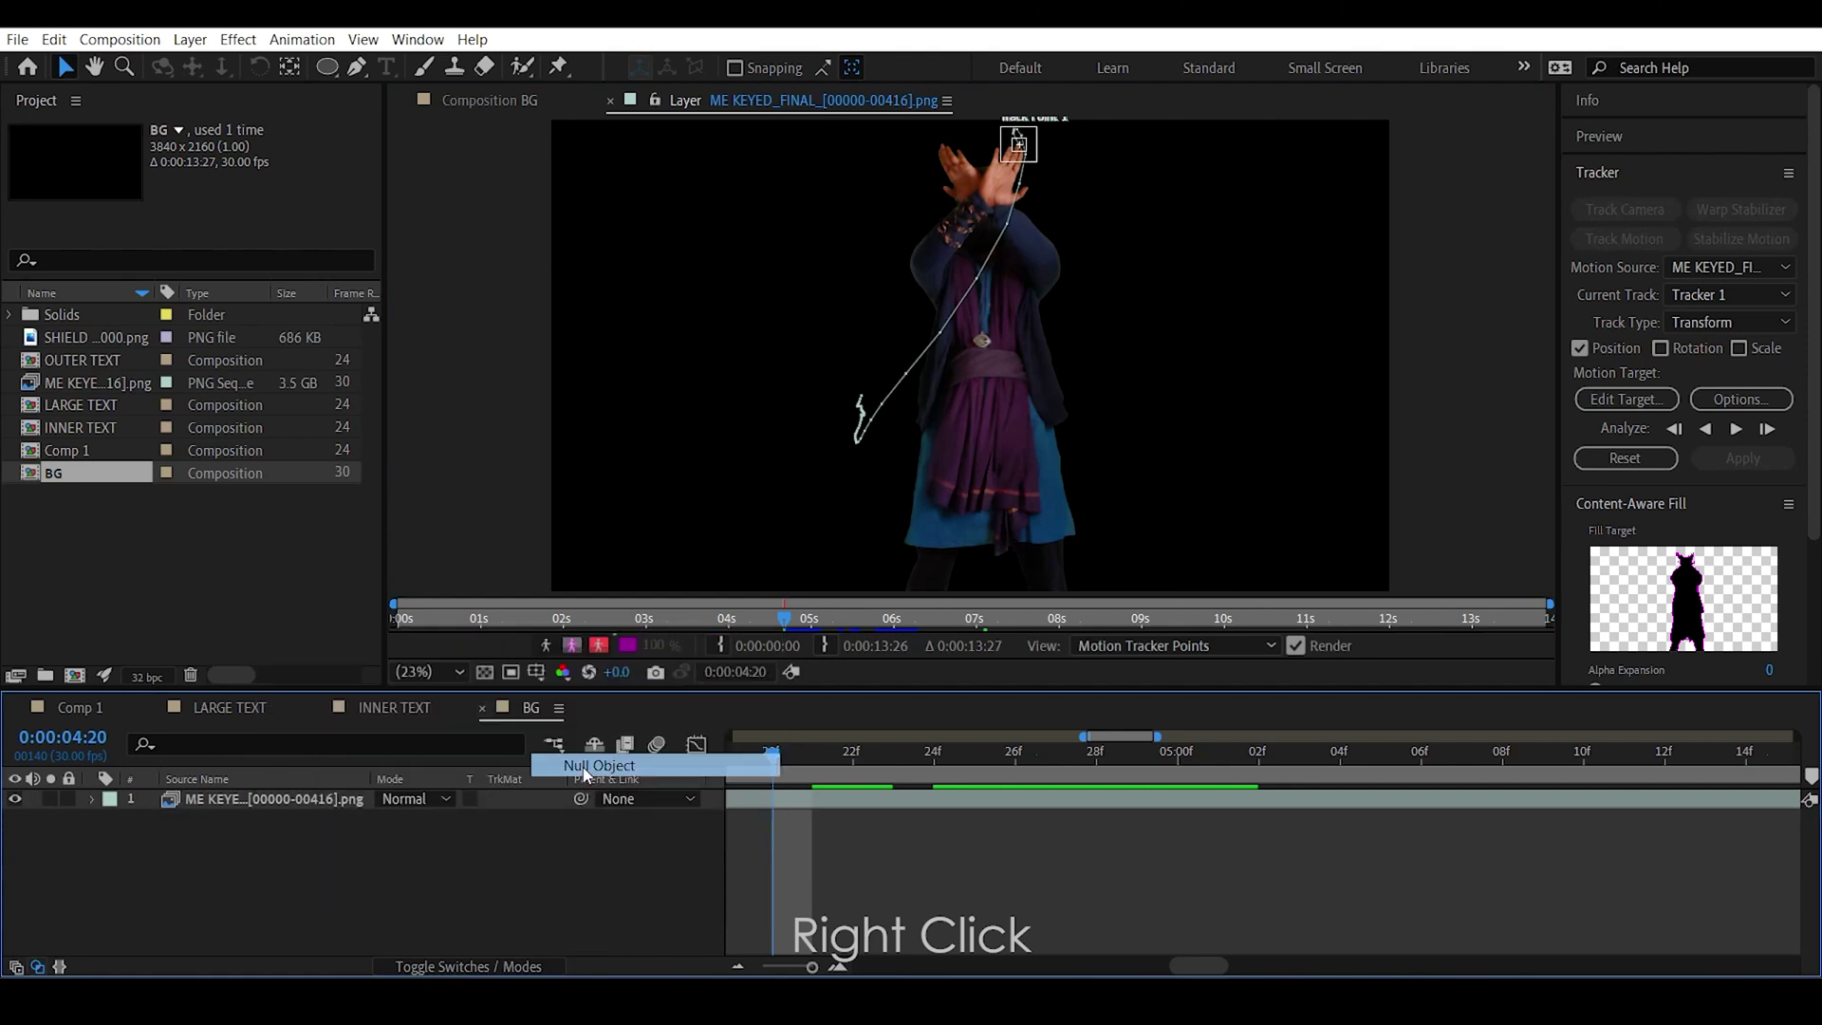
Set Null 1 as the motion target of Tracker 1 and apply the track in X and Y.
left_click(1608, 398)
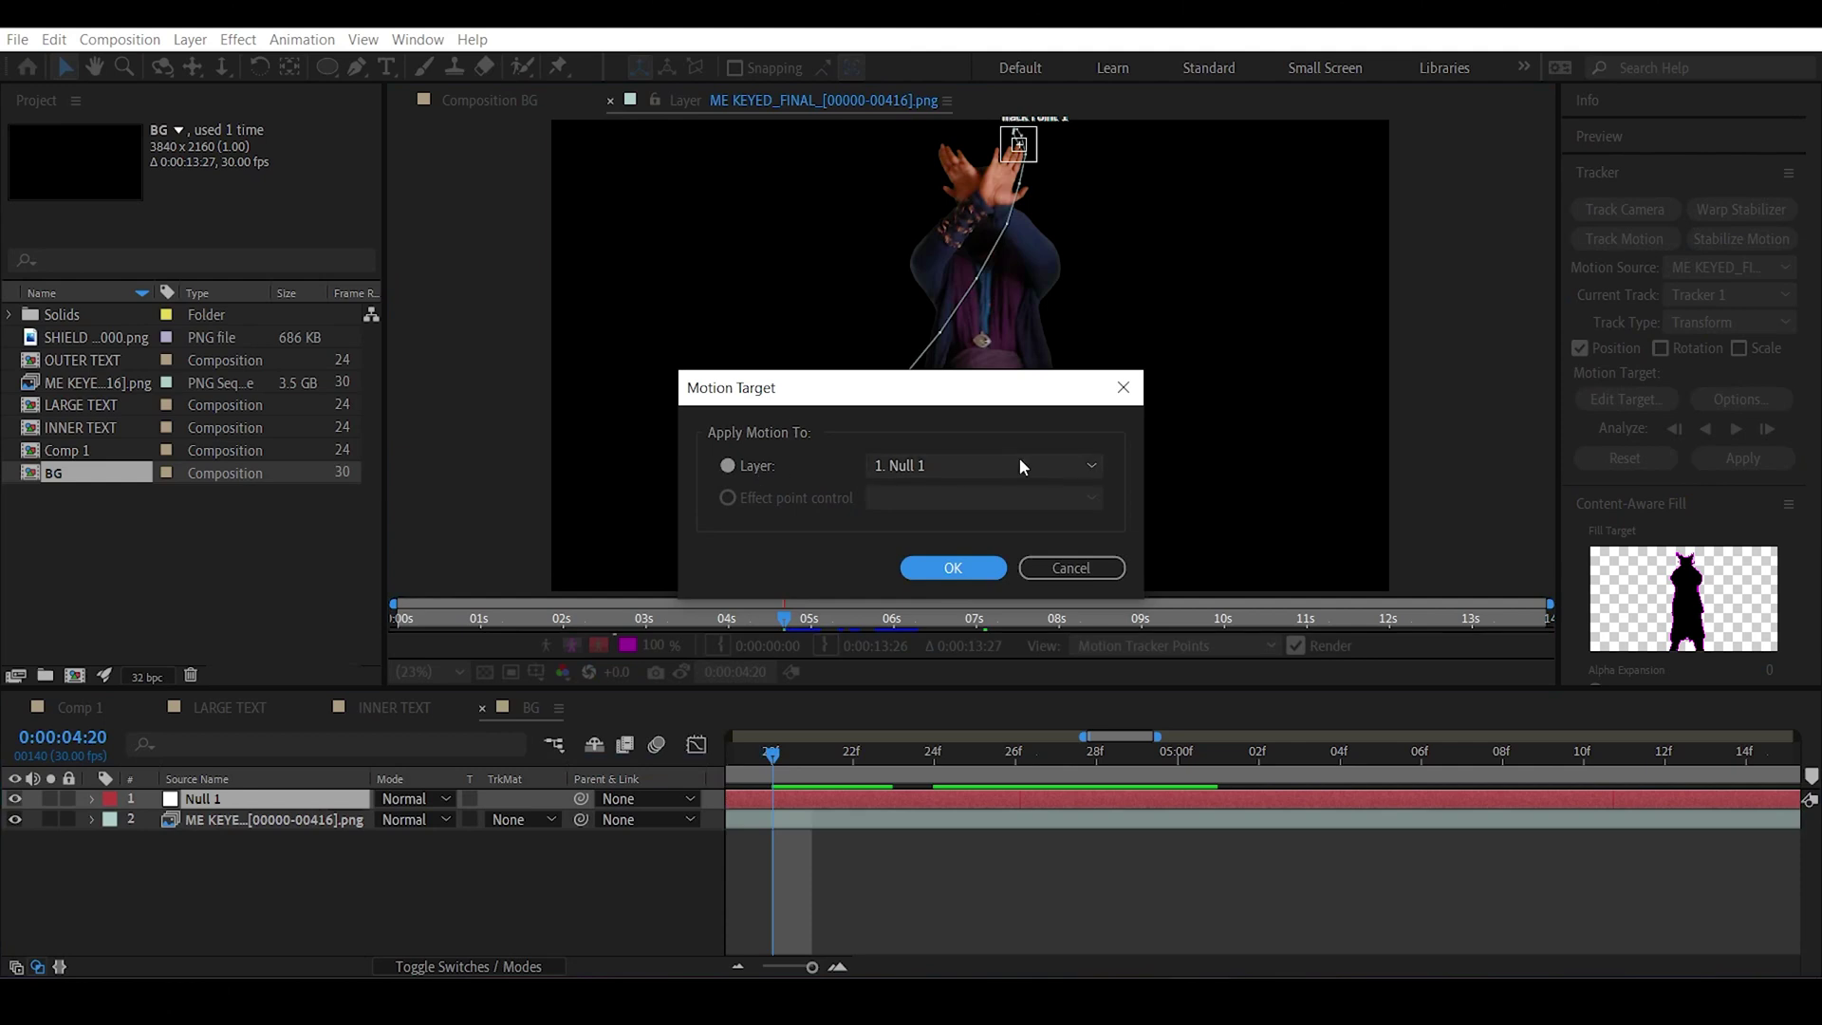
left_click(939, 568)
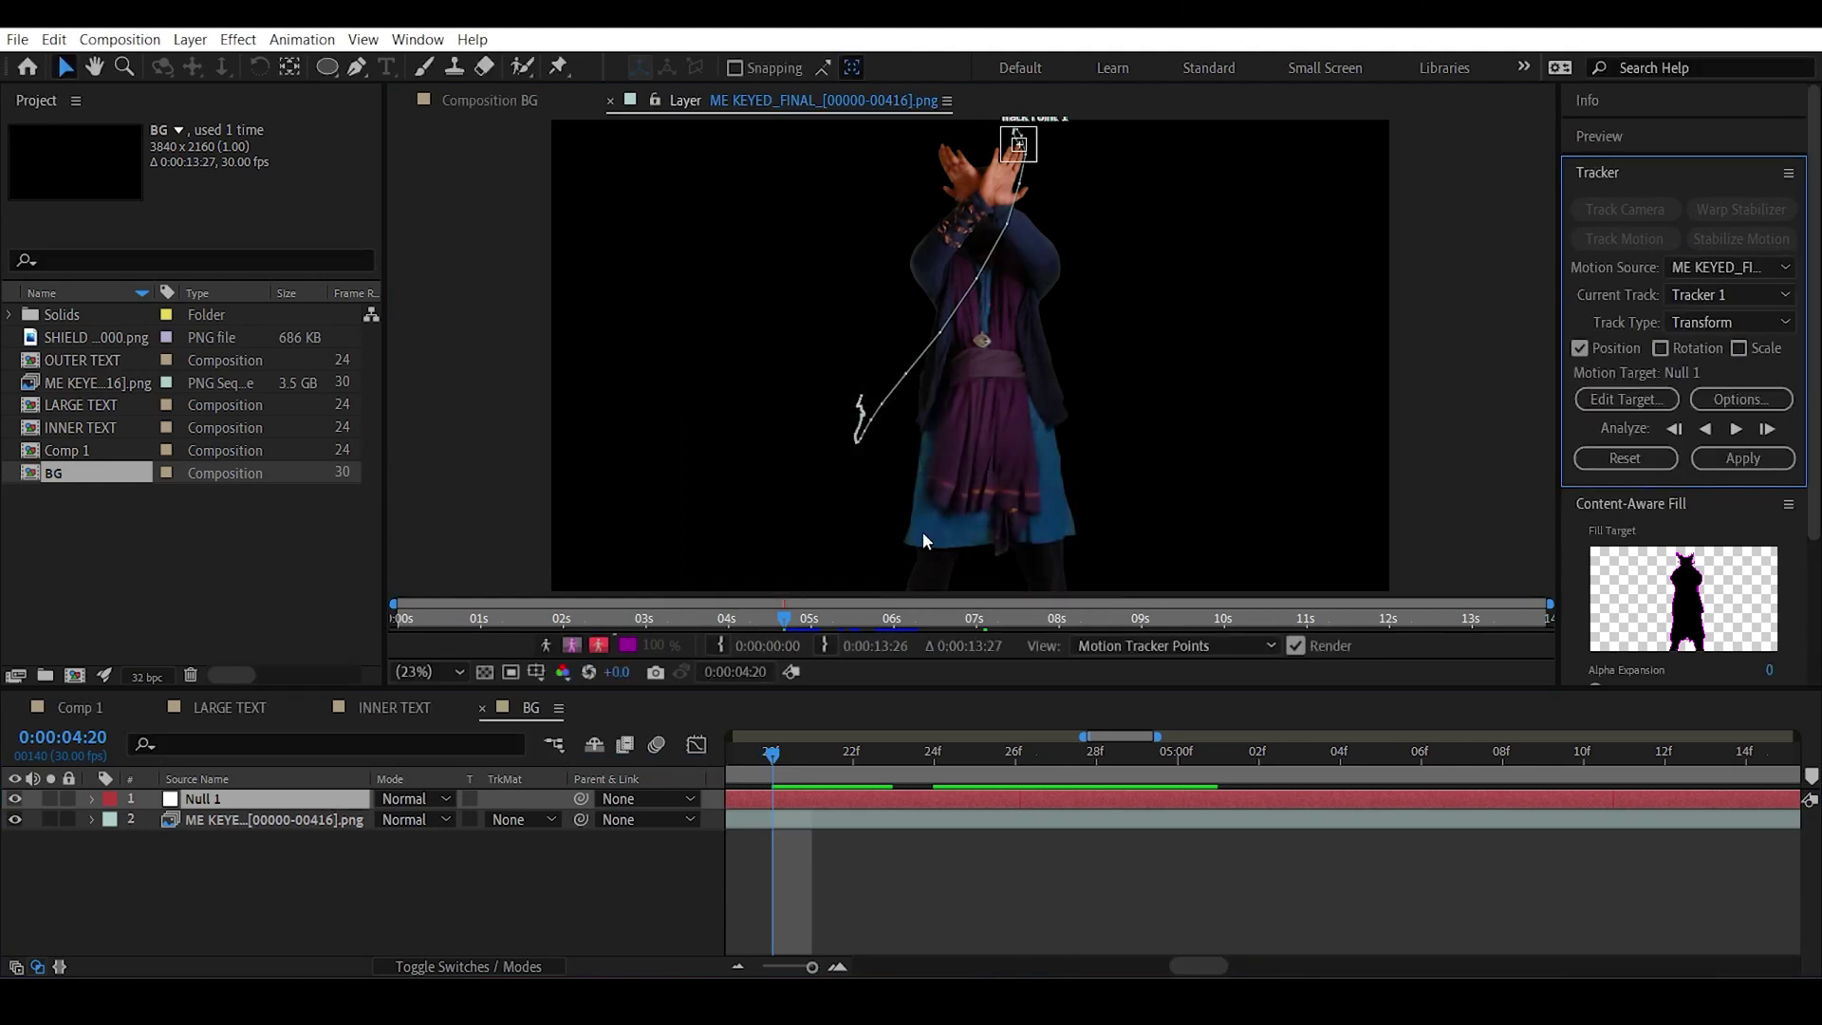
left_click(1742, 458)
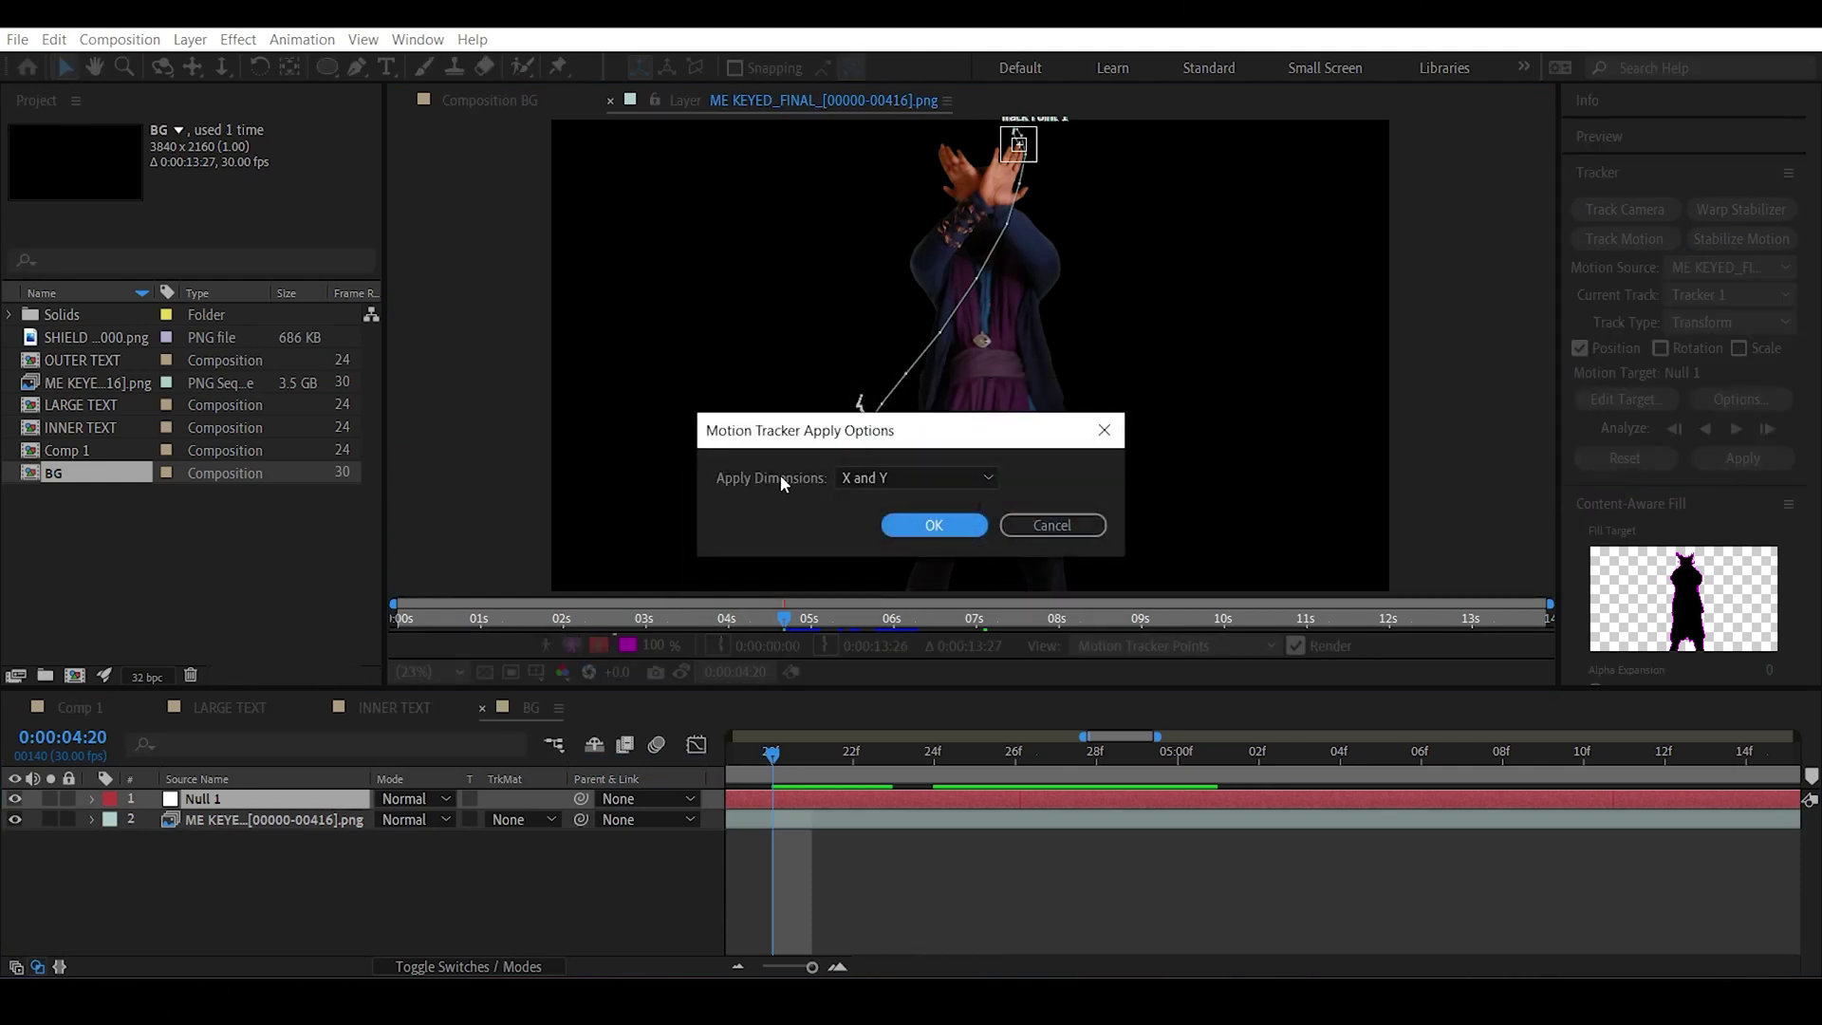
left_click(930, 524)
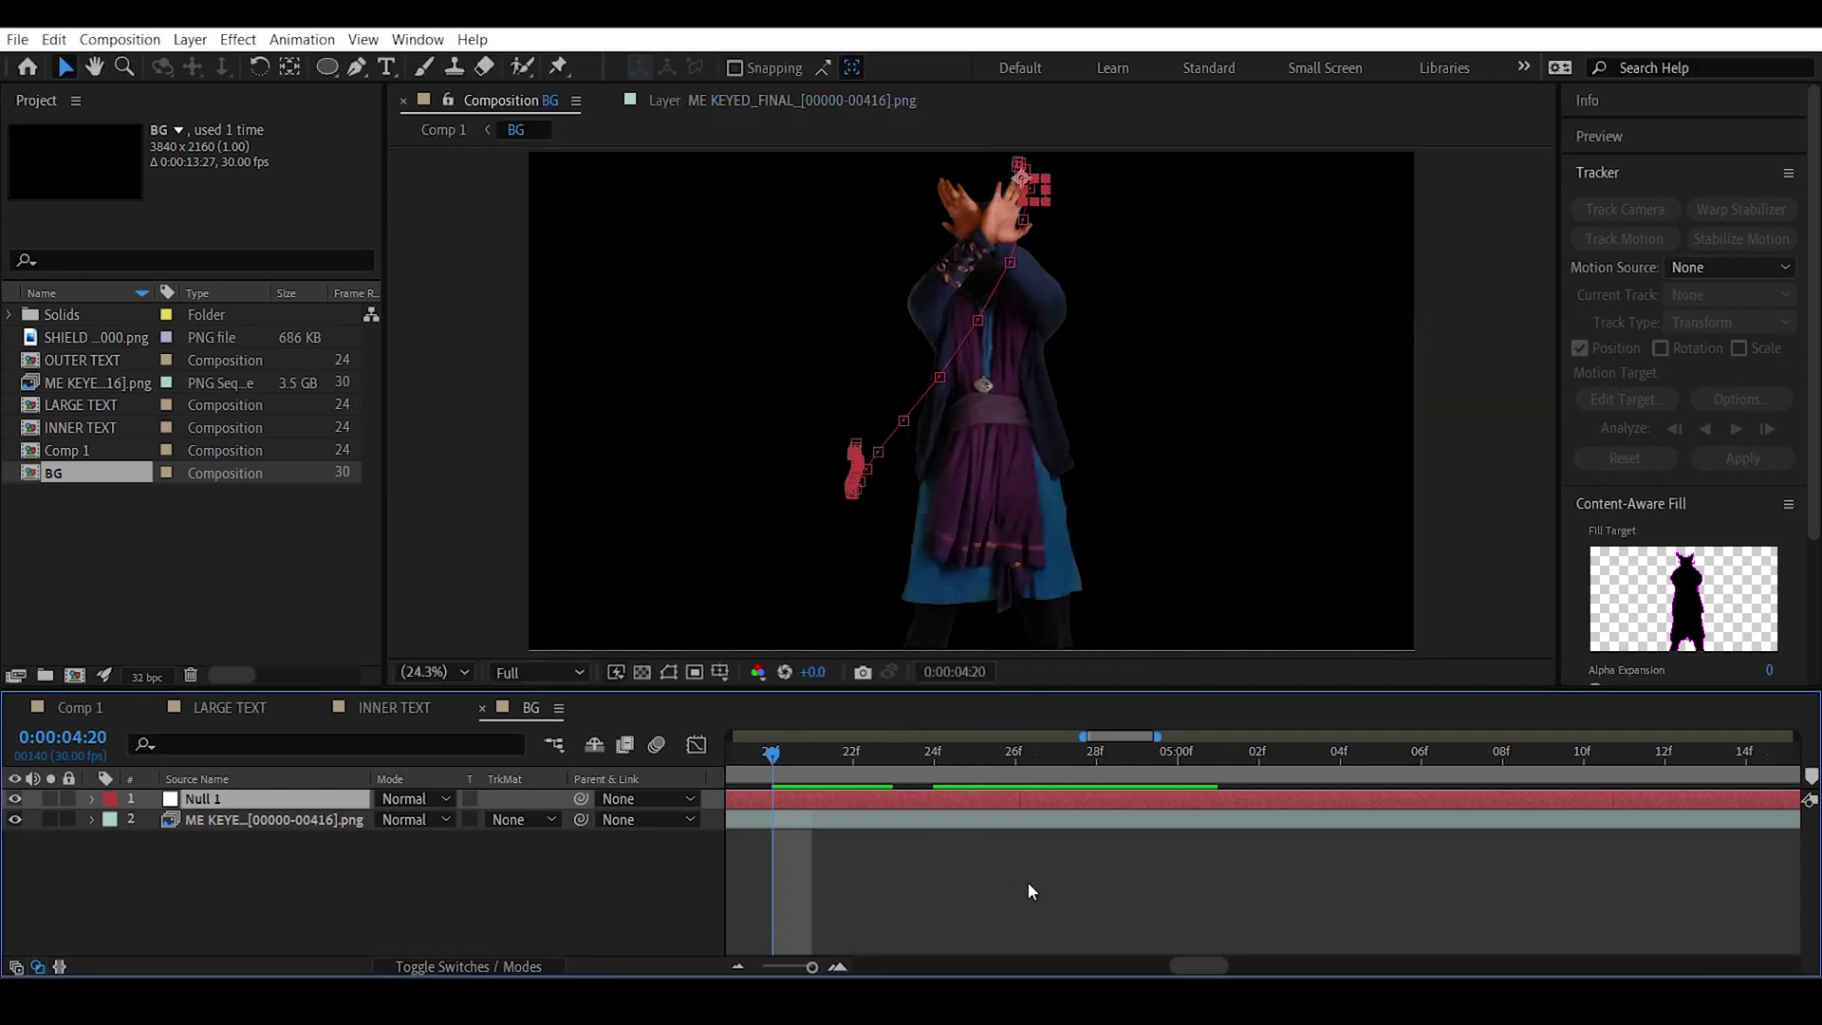
Copy the tracked Null 1 from BG into Comp 1 and check how it follows the hand up to 0:00:05:03.
key("semicolon")
left_click_drag(1087, 757, 1199, 772)
key("ctrl+c")
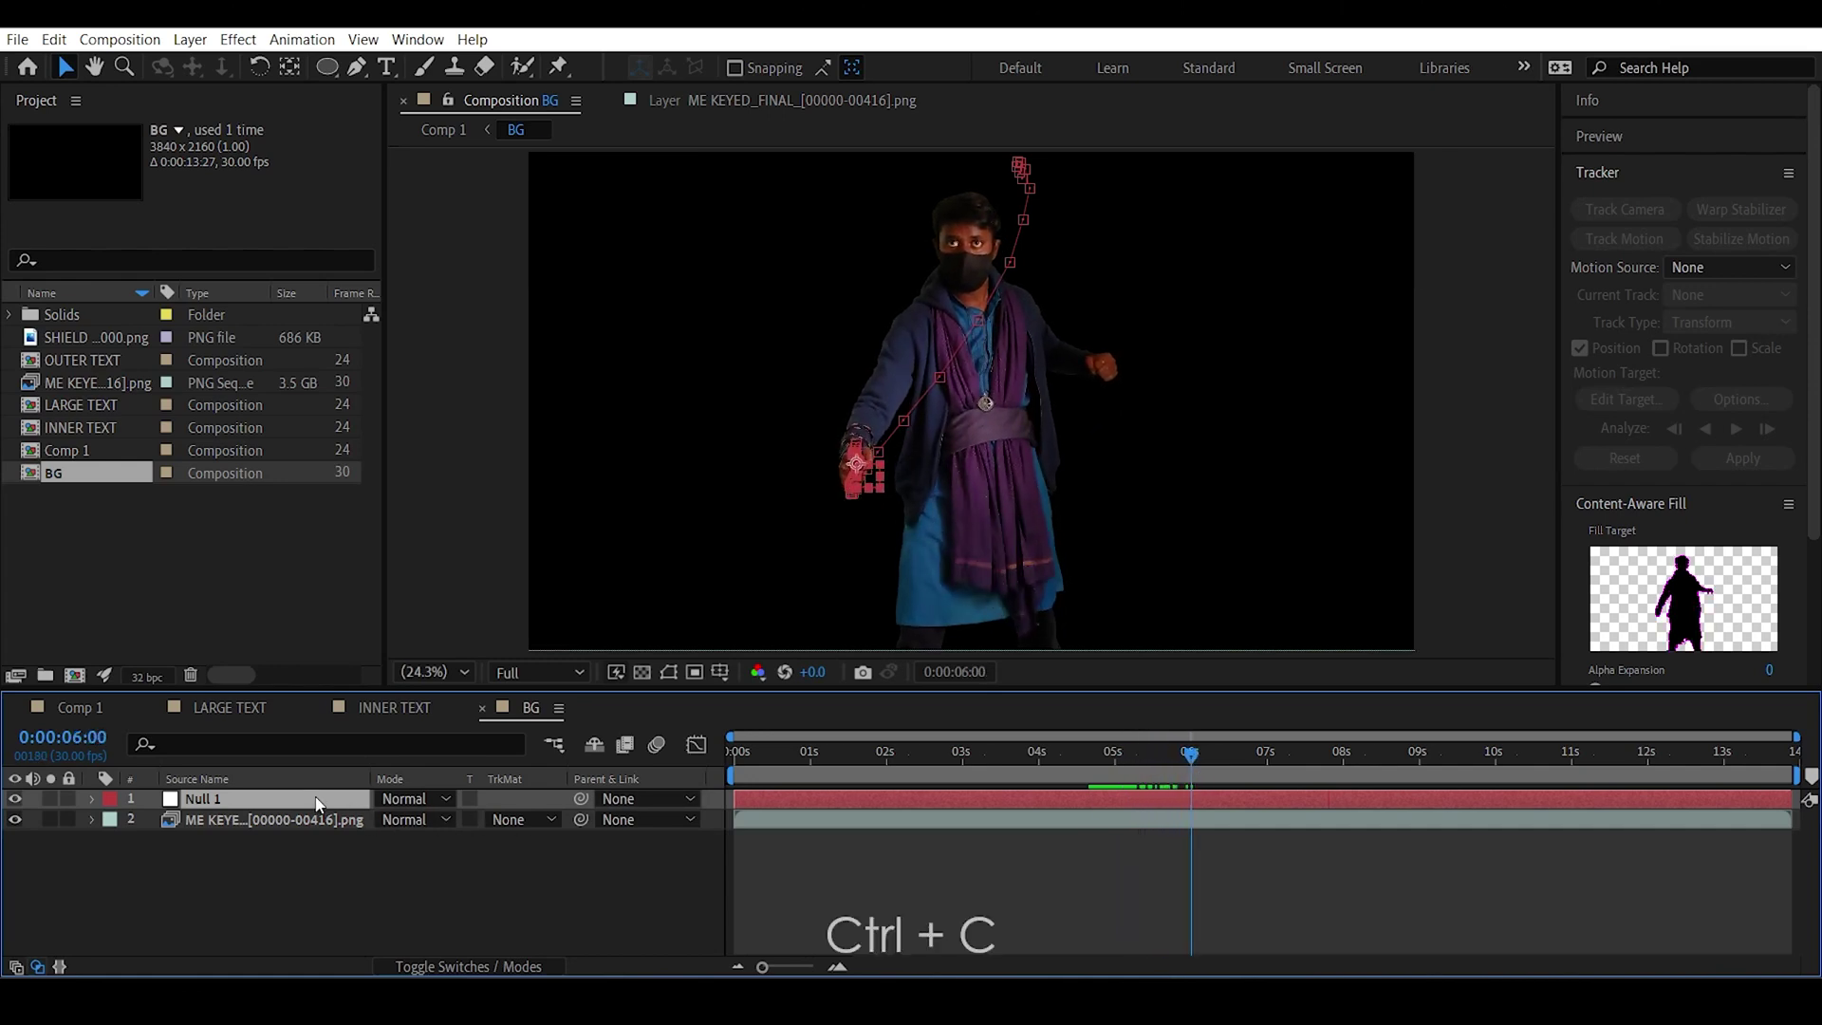
left_click(82, 707)
key("ctrl+v")
left_click_drag(1241, 761, 1268, 762)
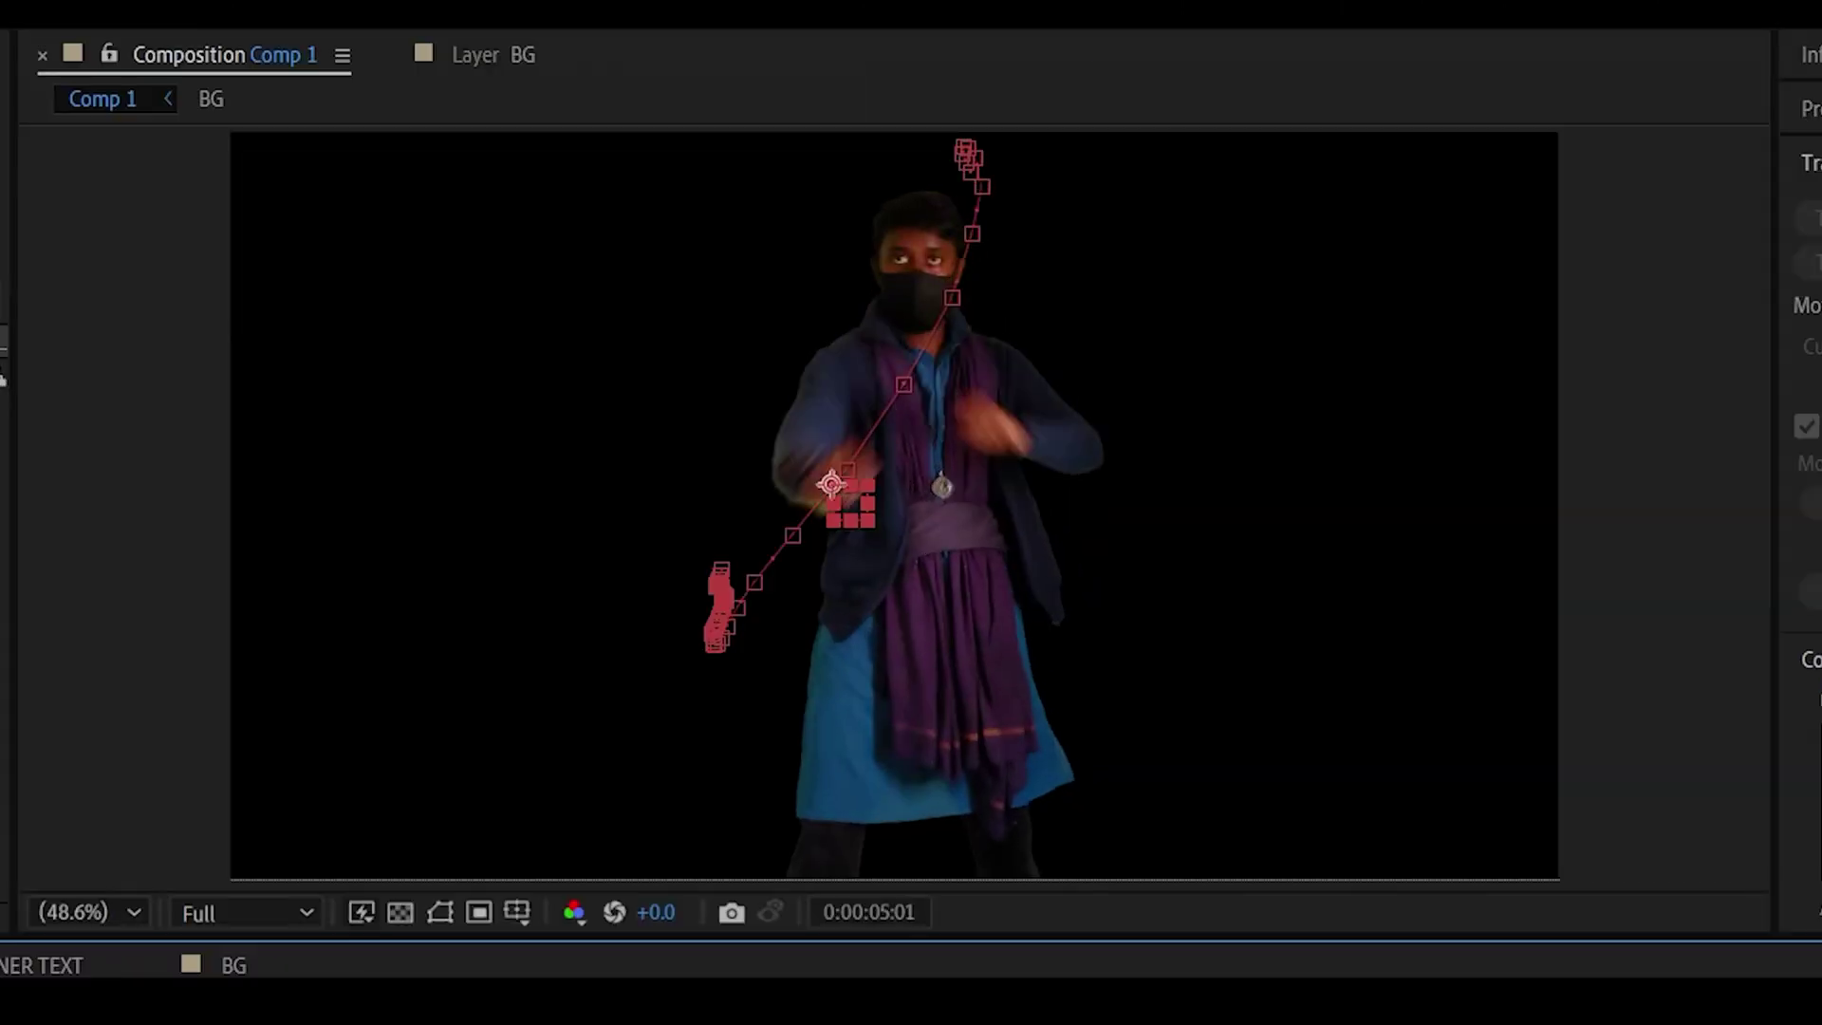
key("Page_Down")
key("Page_Down")
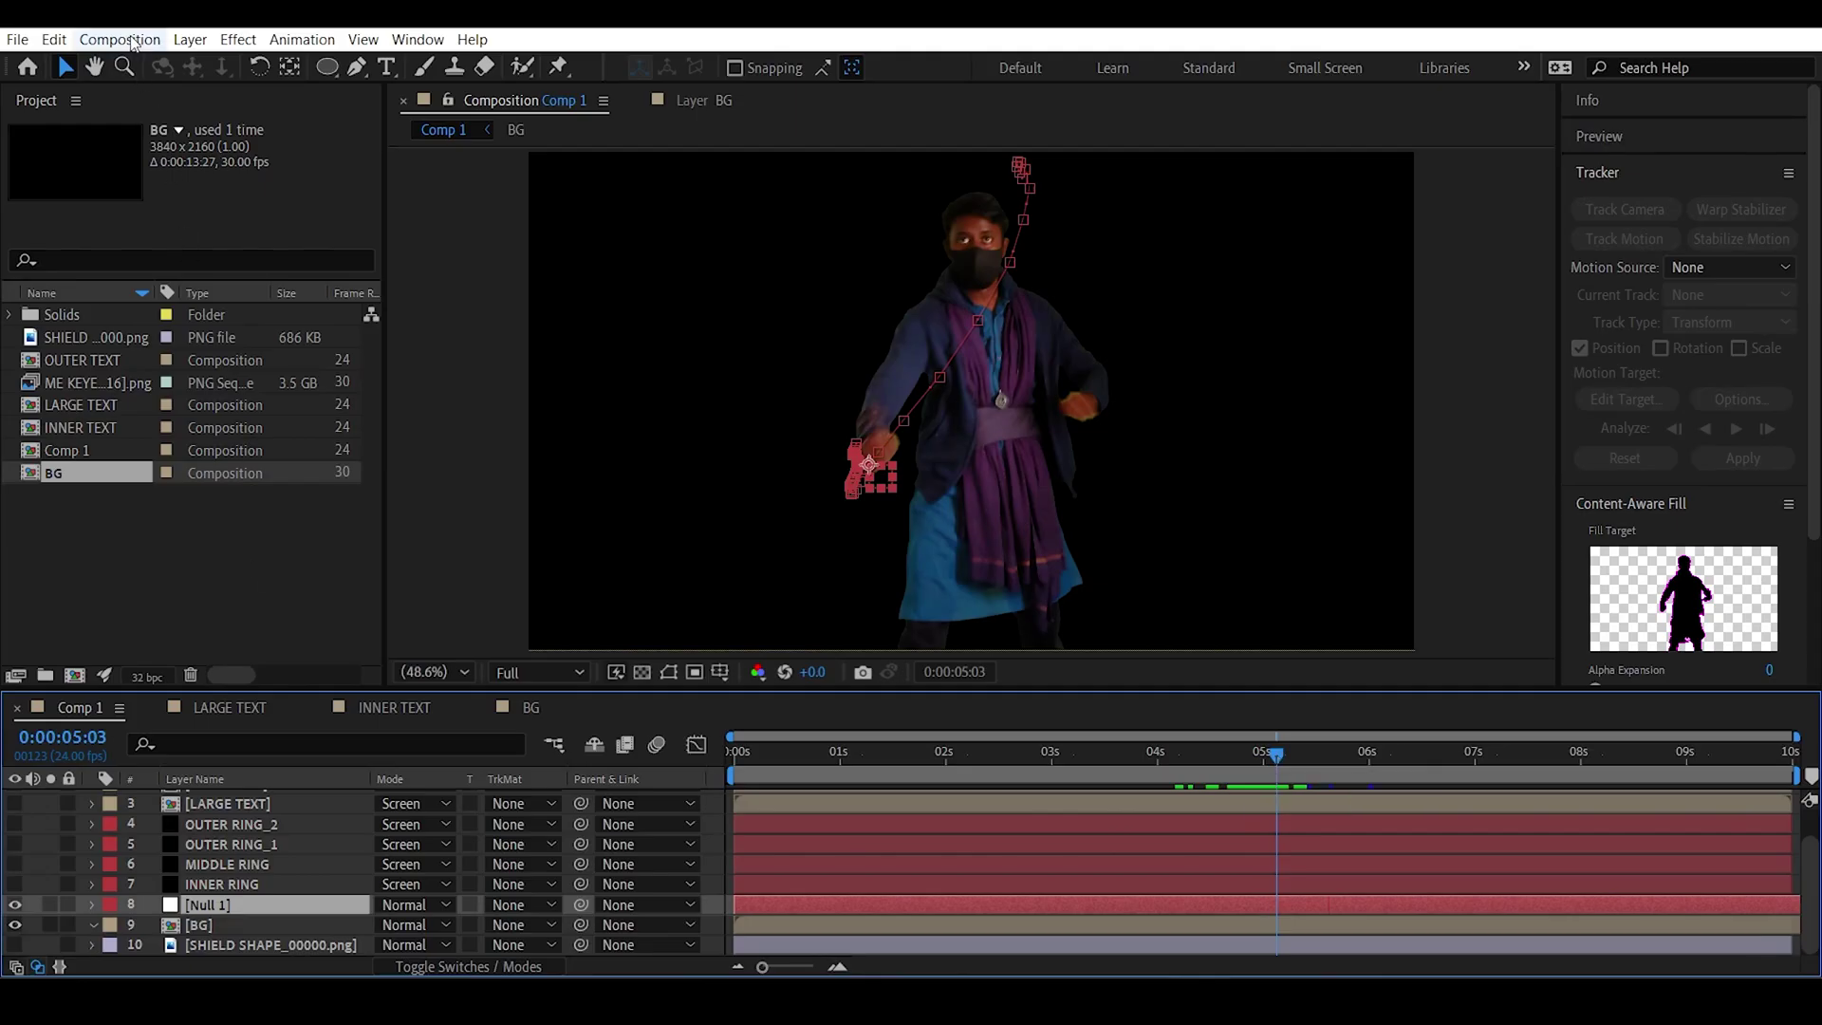
Set Comp 1's frame rate to 30 frames per second and move the current time to 0:00:06:05.
left_click(120, 39)
left_click(141, 95)
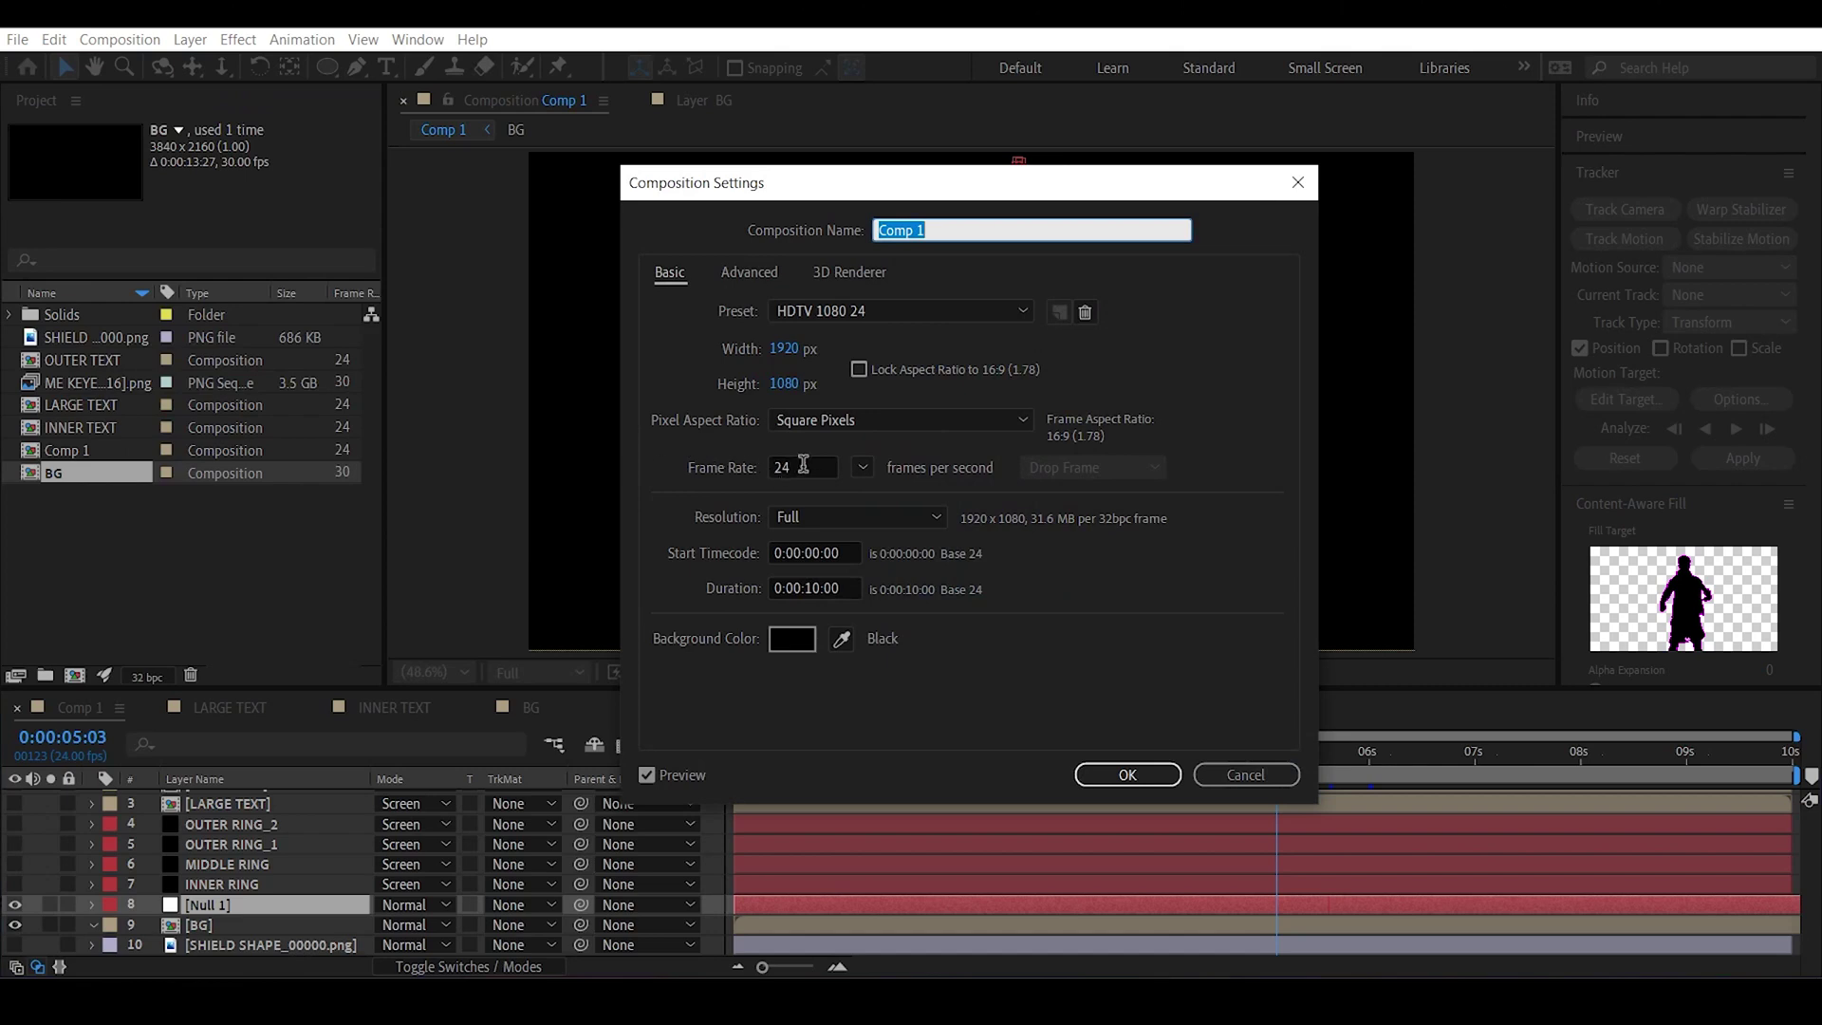
double_click(802, 464)
type("30")
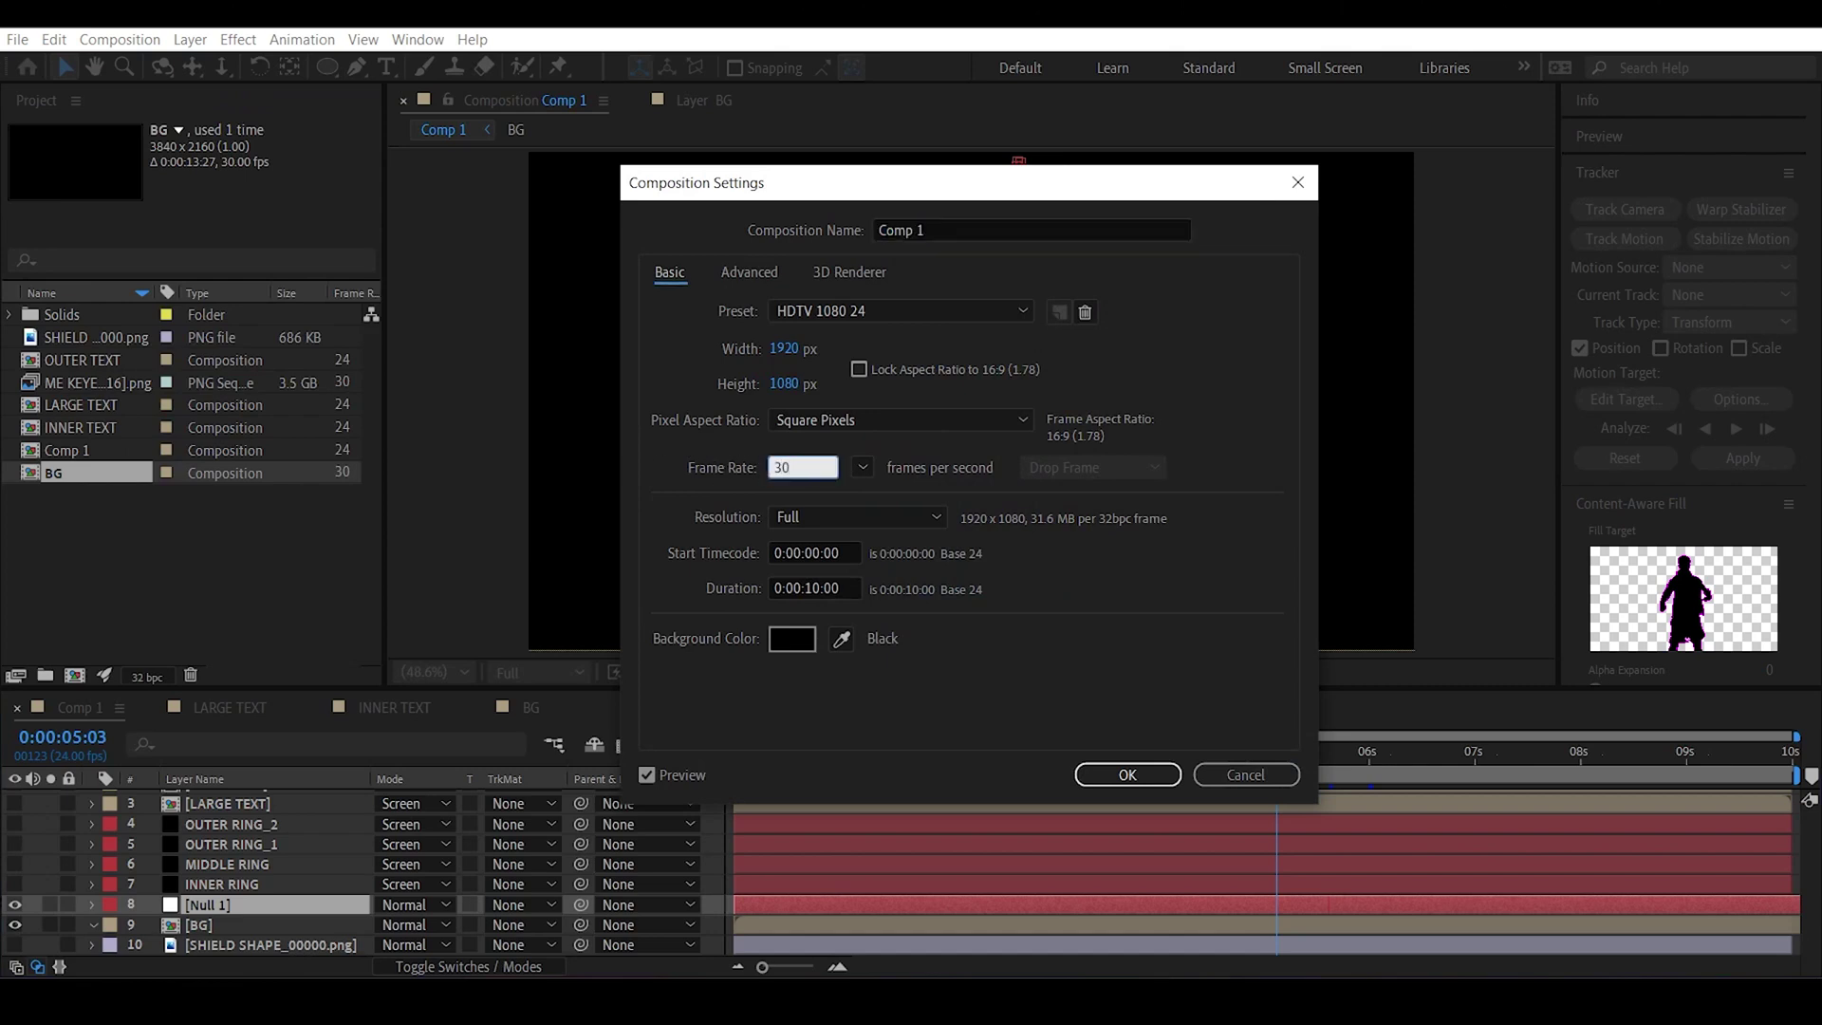
key("Return")
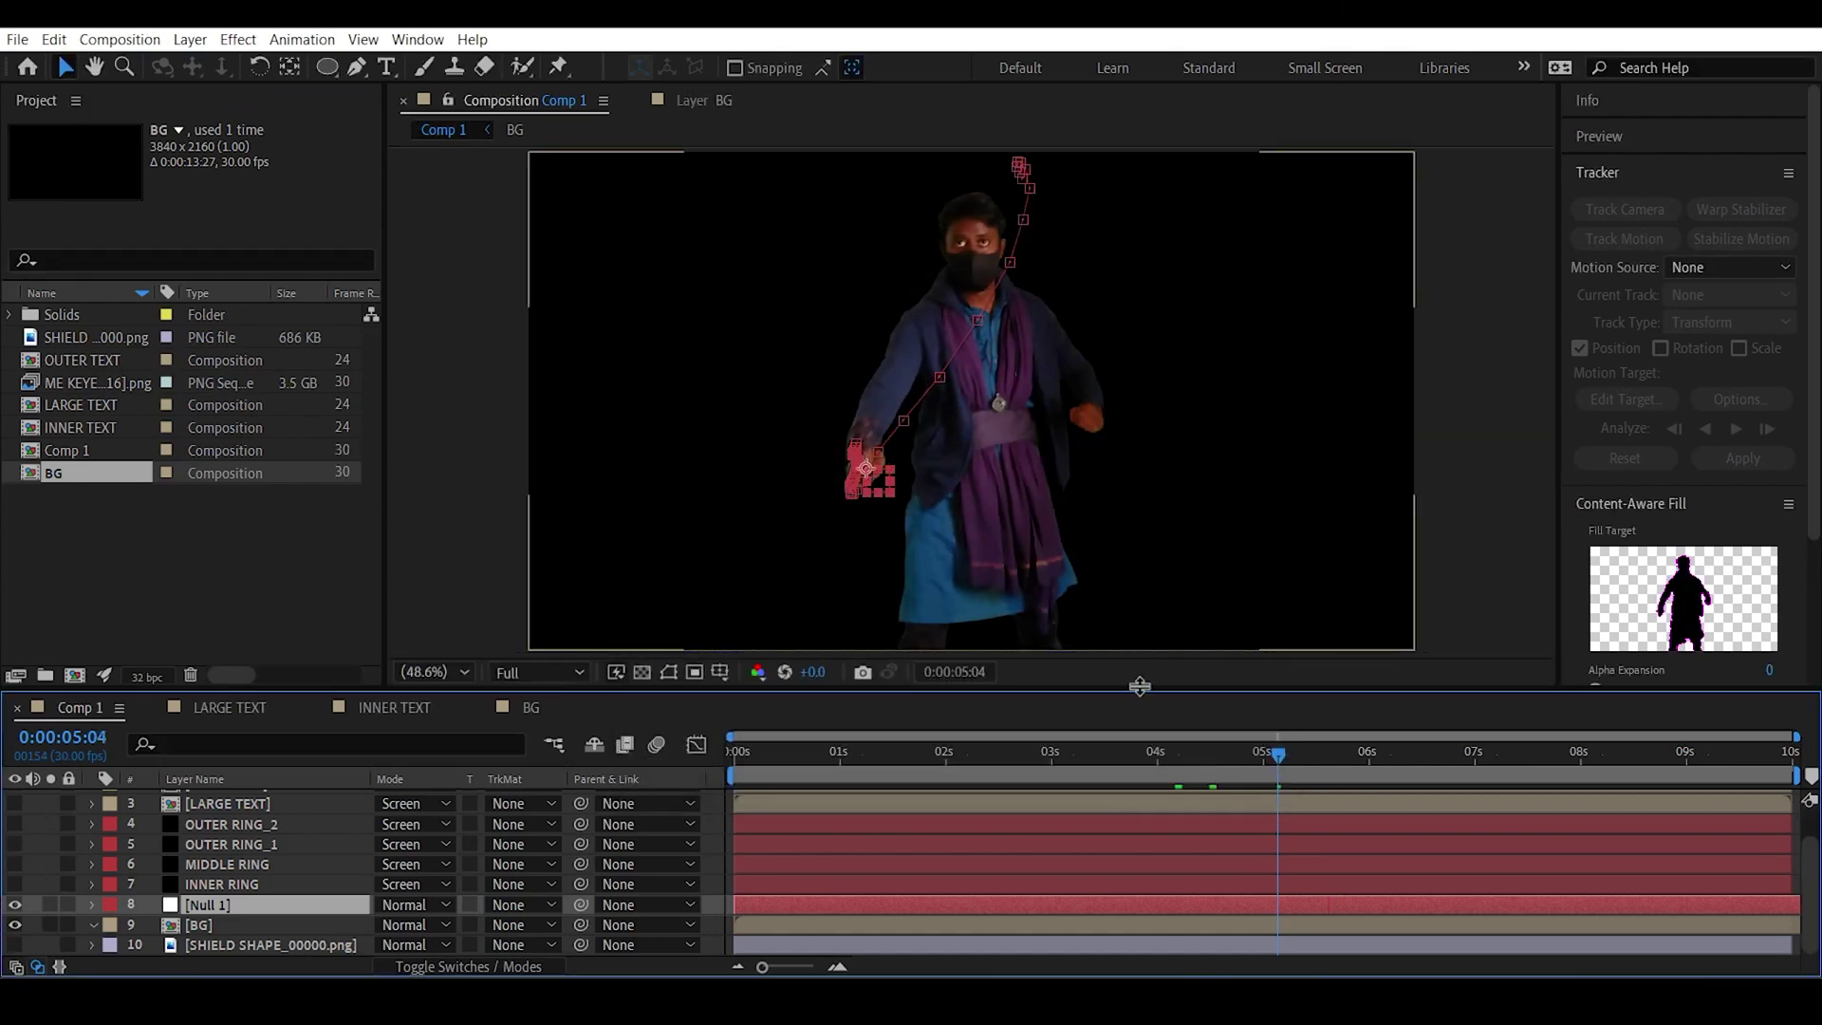
left_click_drag(1279, 758, 1395, 761)
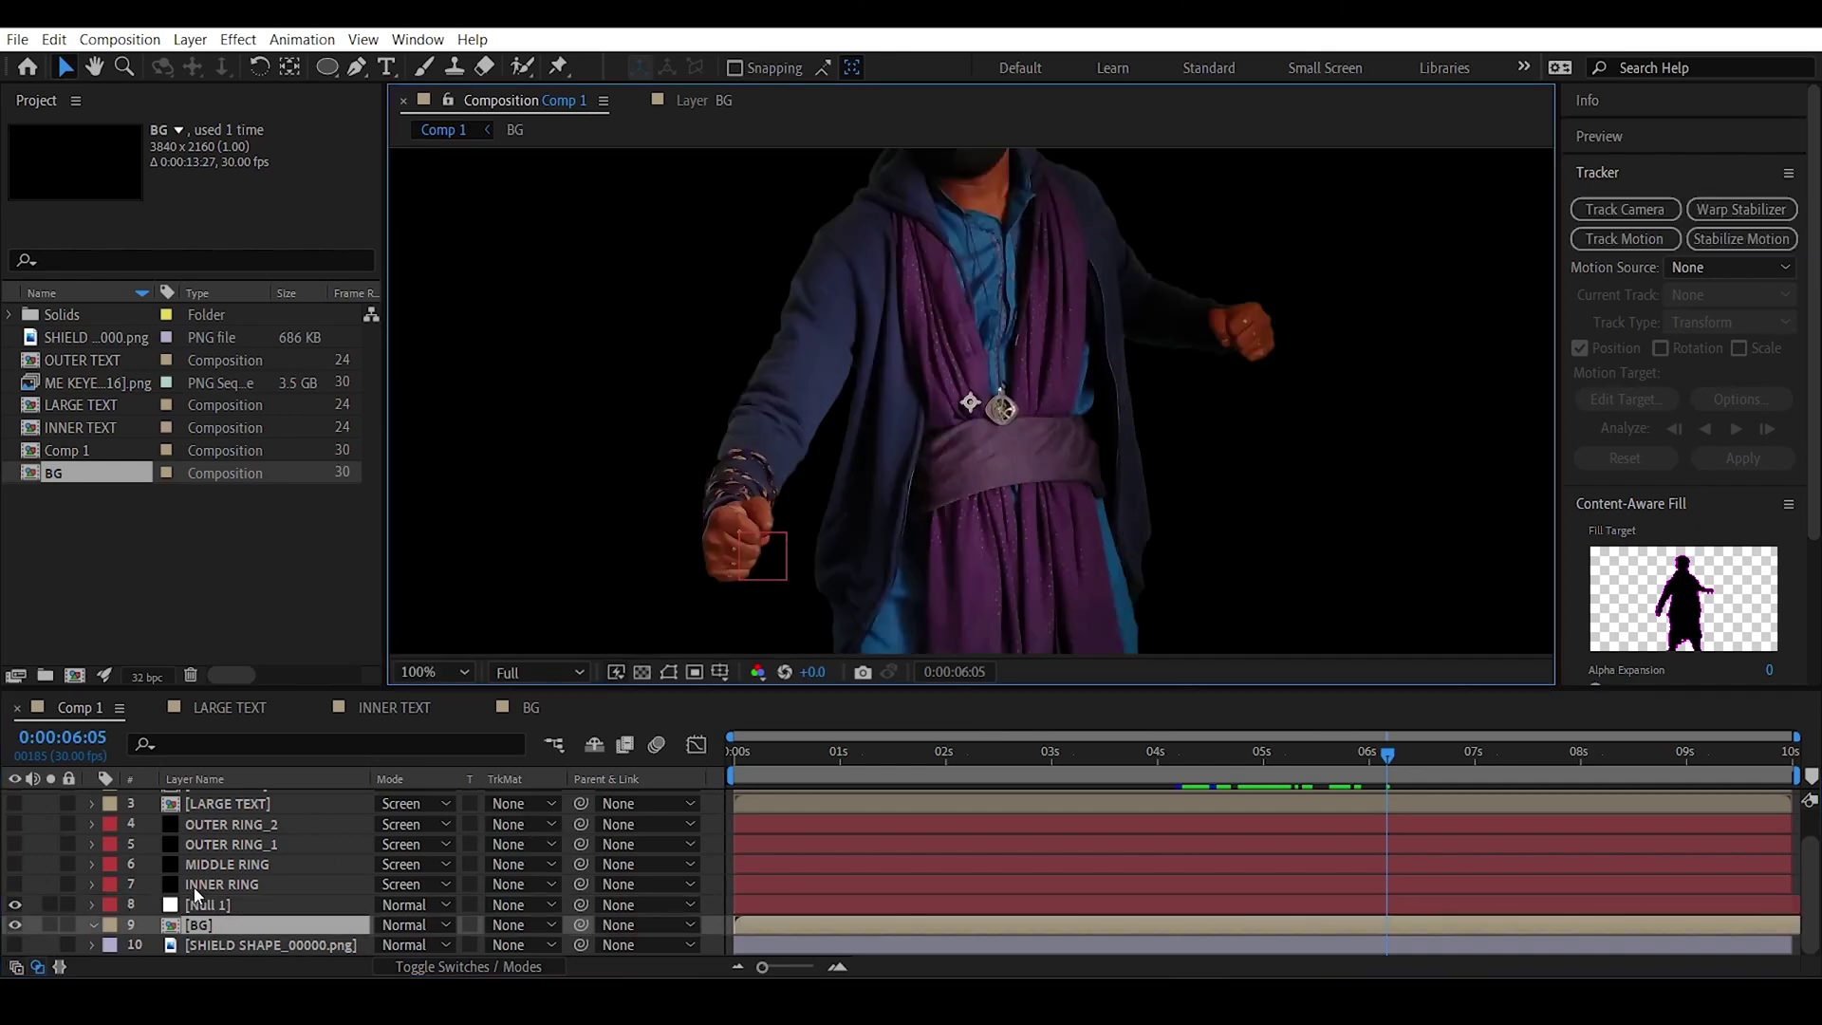
Make the INNER RING, MIDDLE RING and OUTER RING_1 layers visible in Comp 1.
left_click(197, 886)
key("shift+slash")
left_click(14, 883)
left_click(14, 863)
left_click(14, 844)
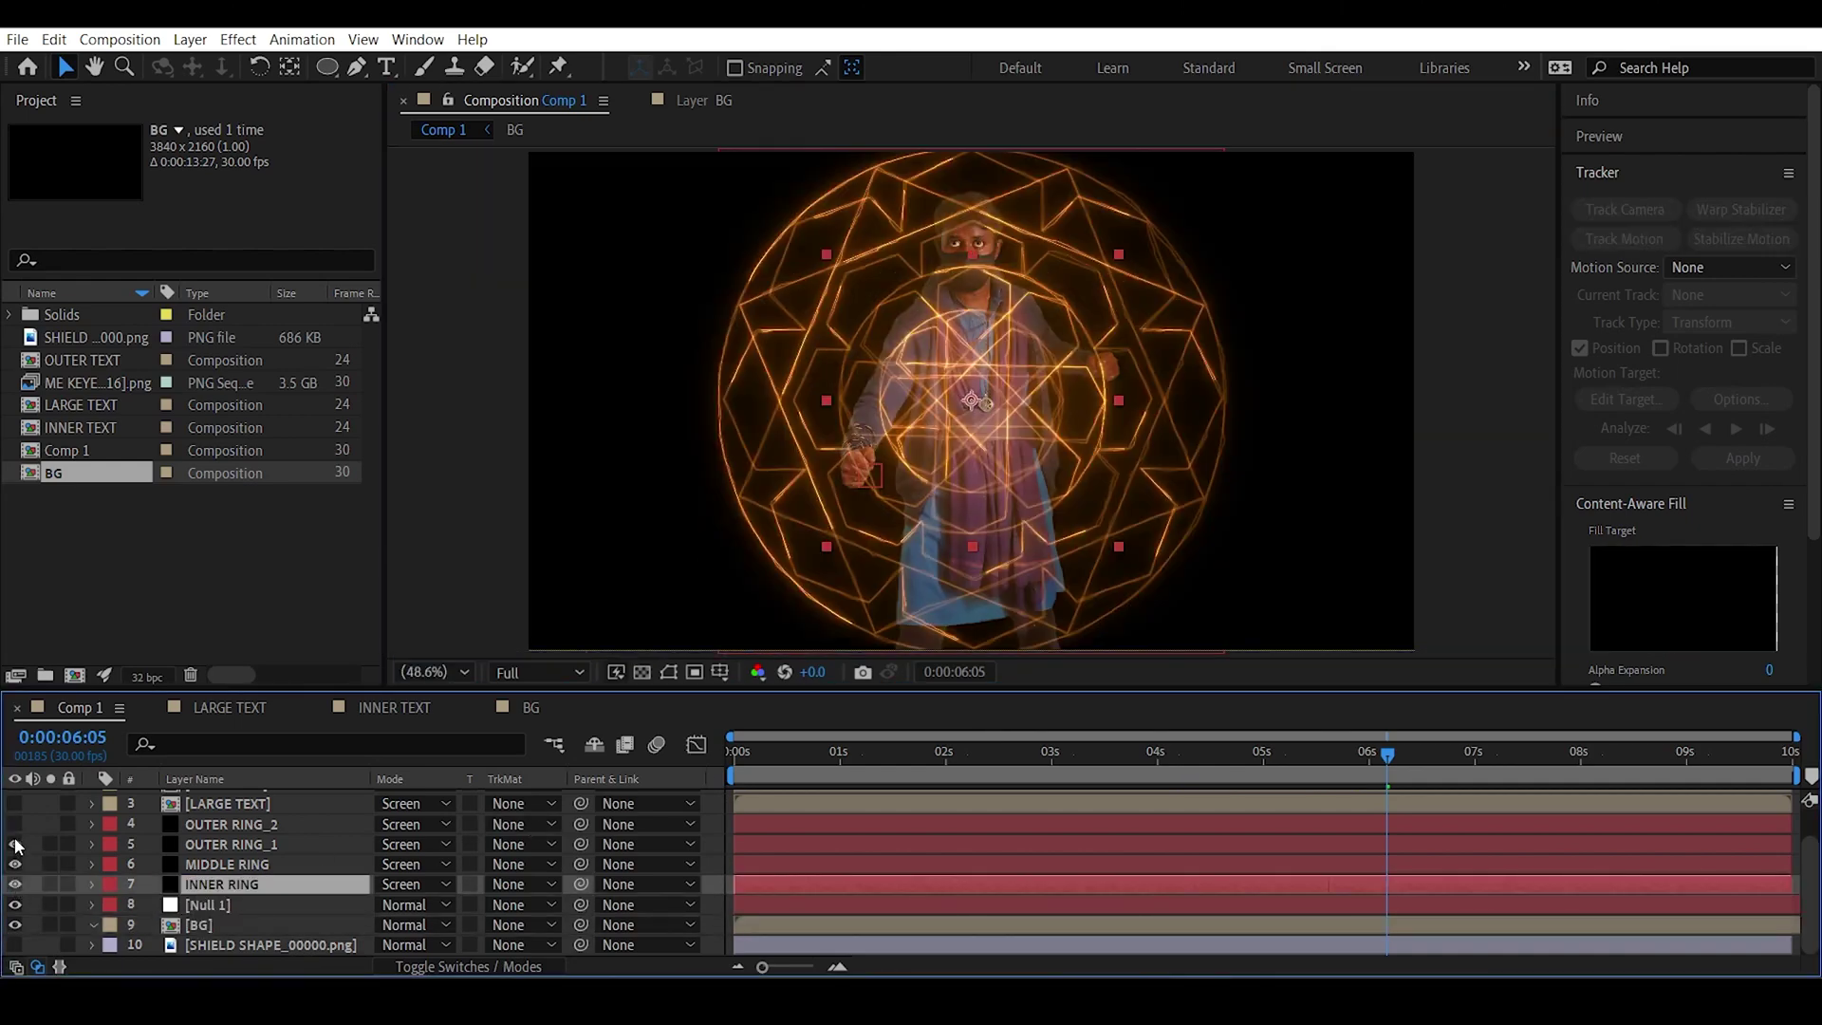
Add a new null object to Comp 1 and rename it SHIELD POSITION.
left_click(190, 39)
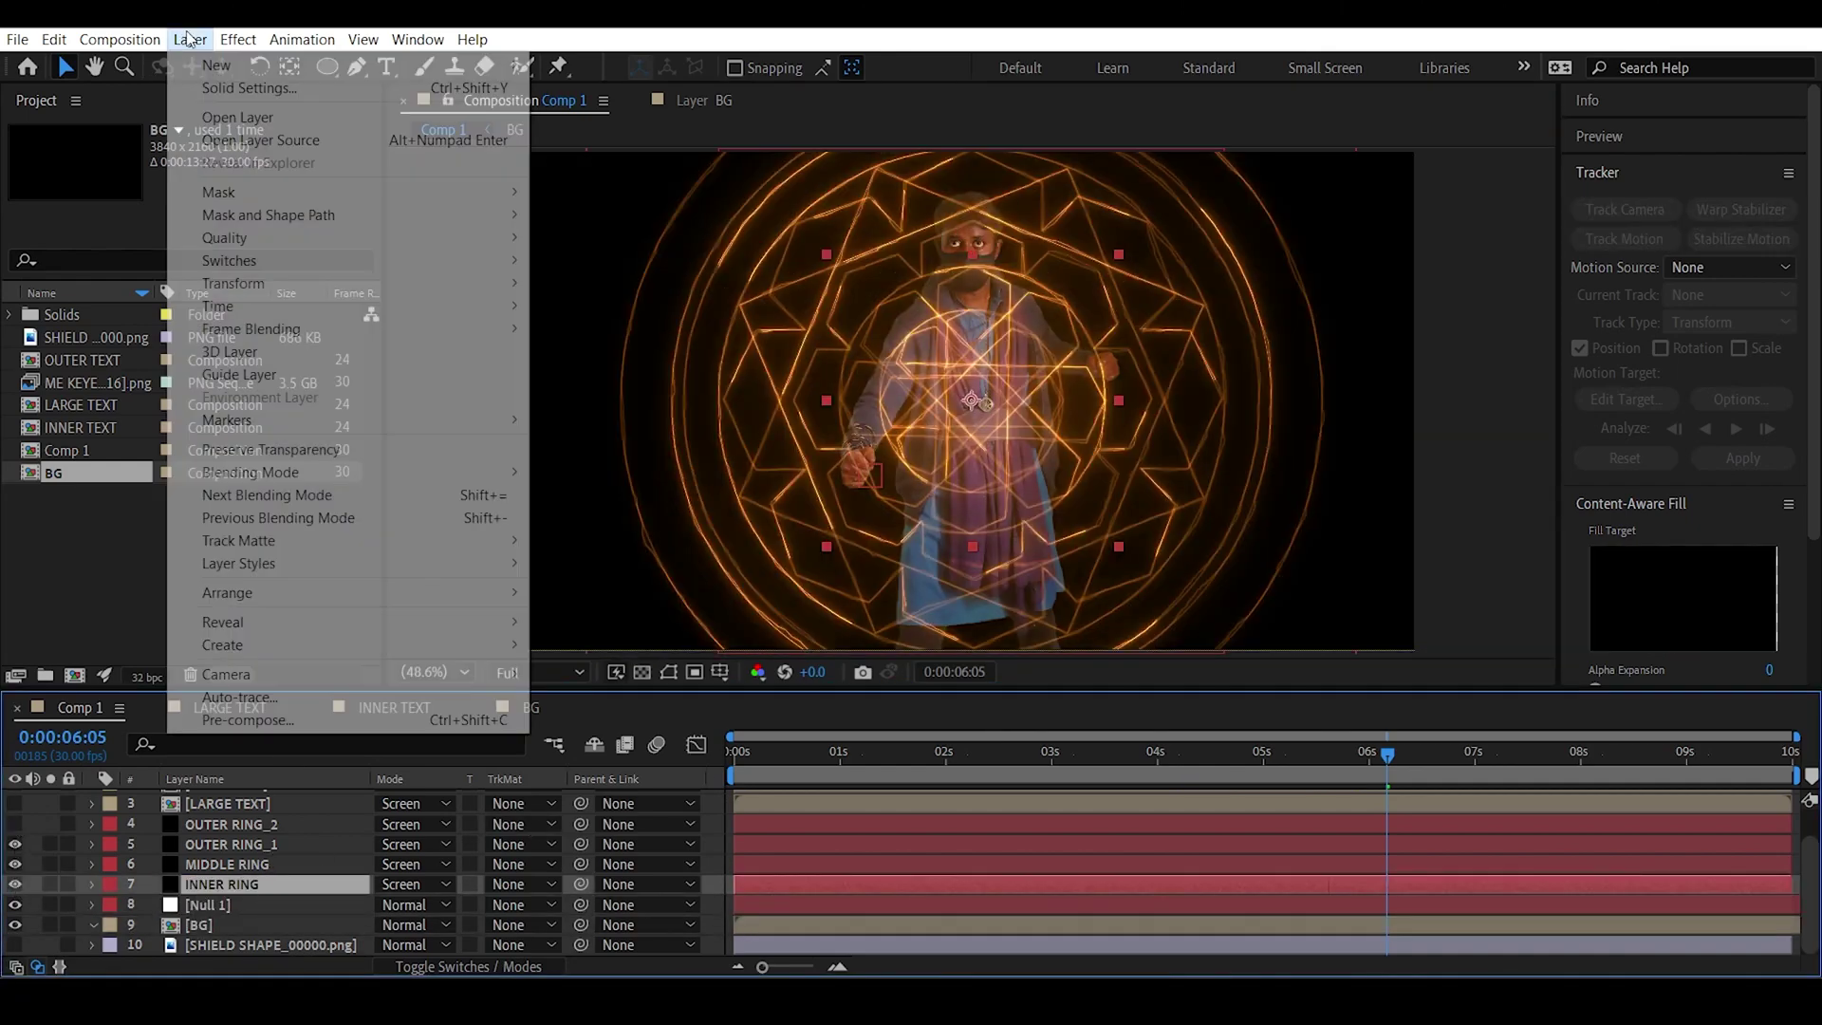
mouse_move(284, 65)
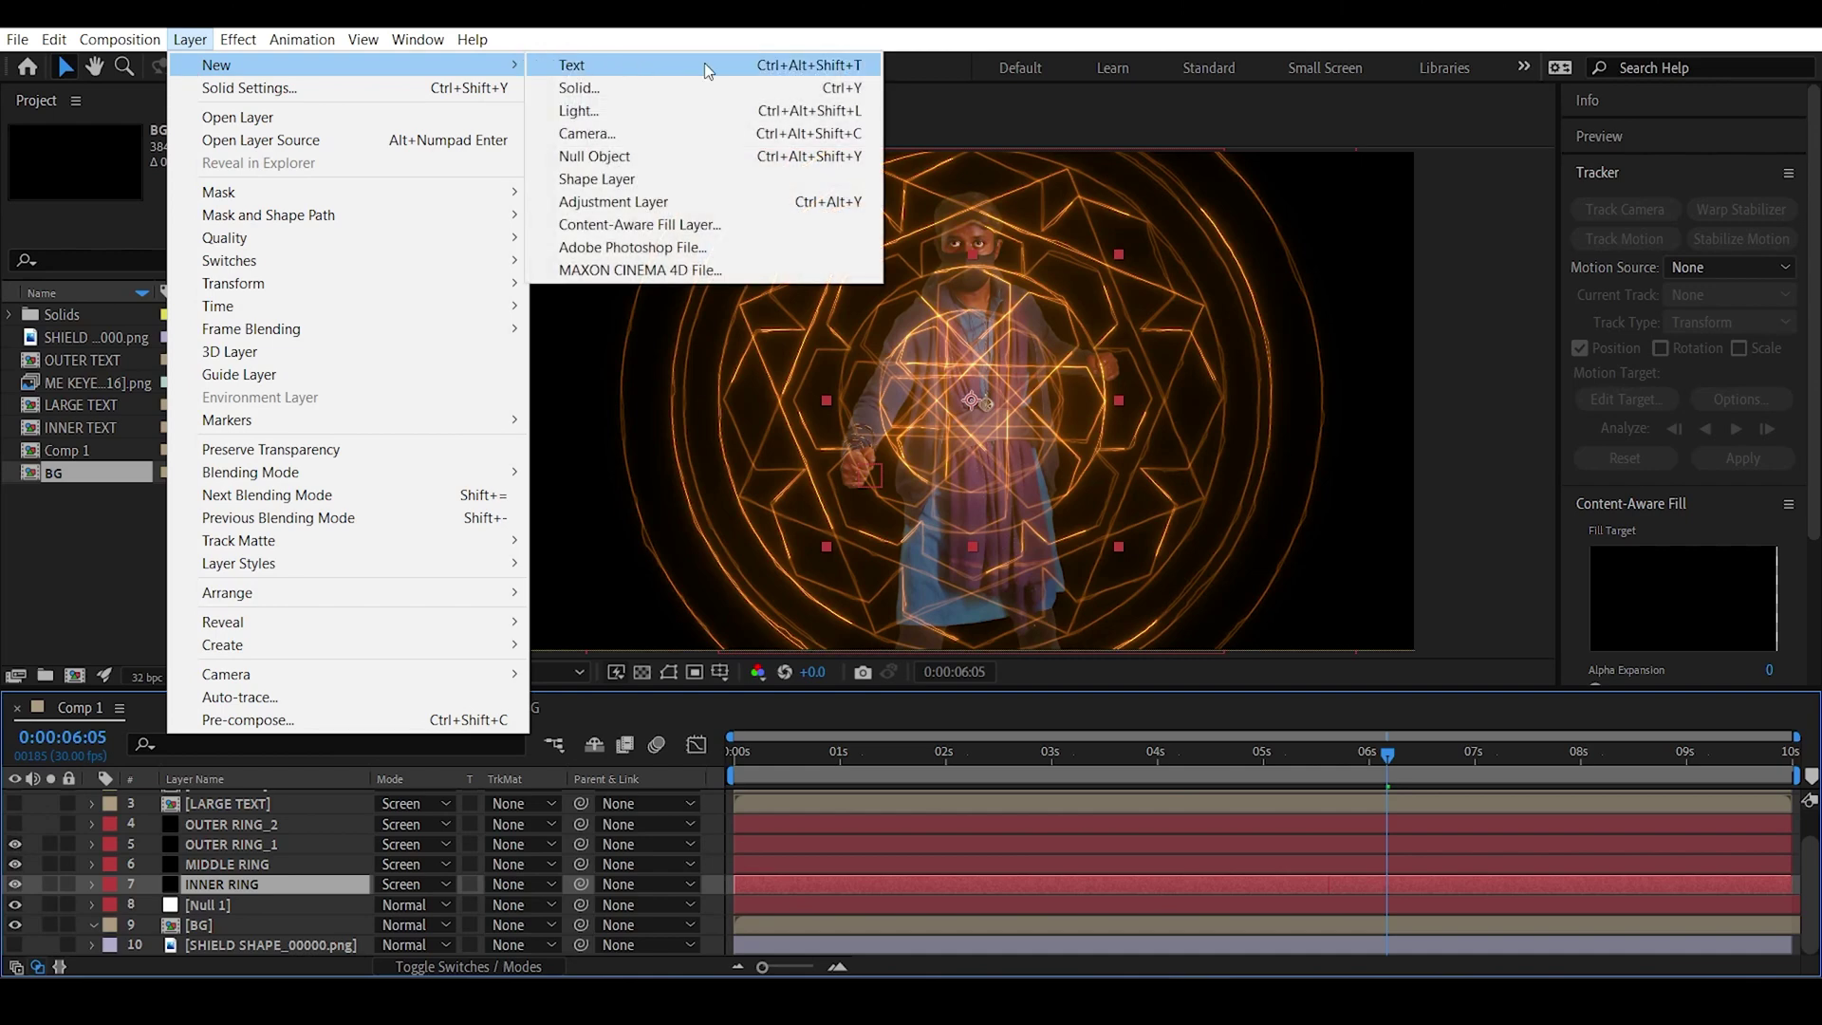
left_click(658, 152)
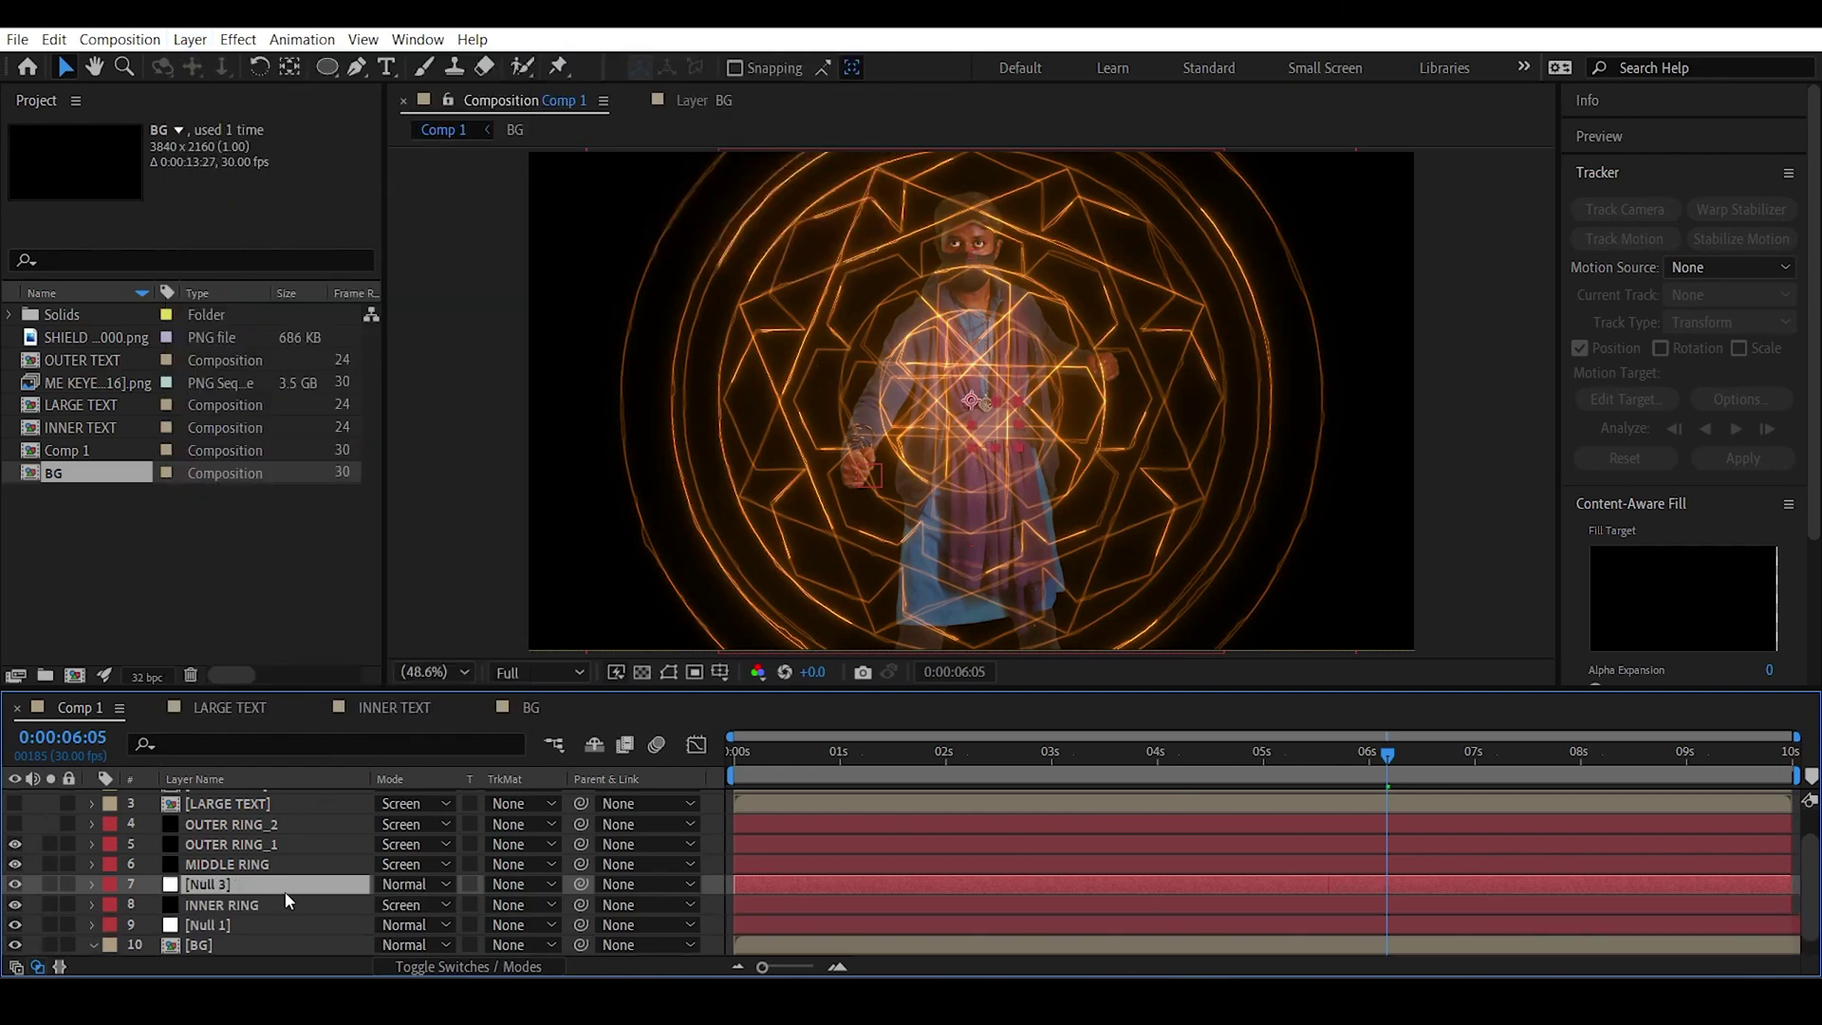
key("Return")
type("SHIELD")
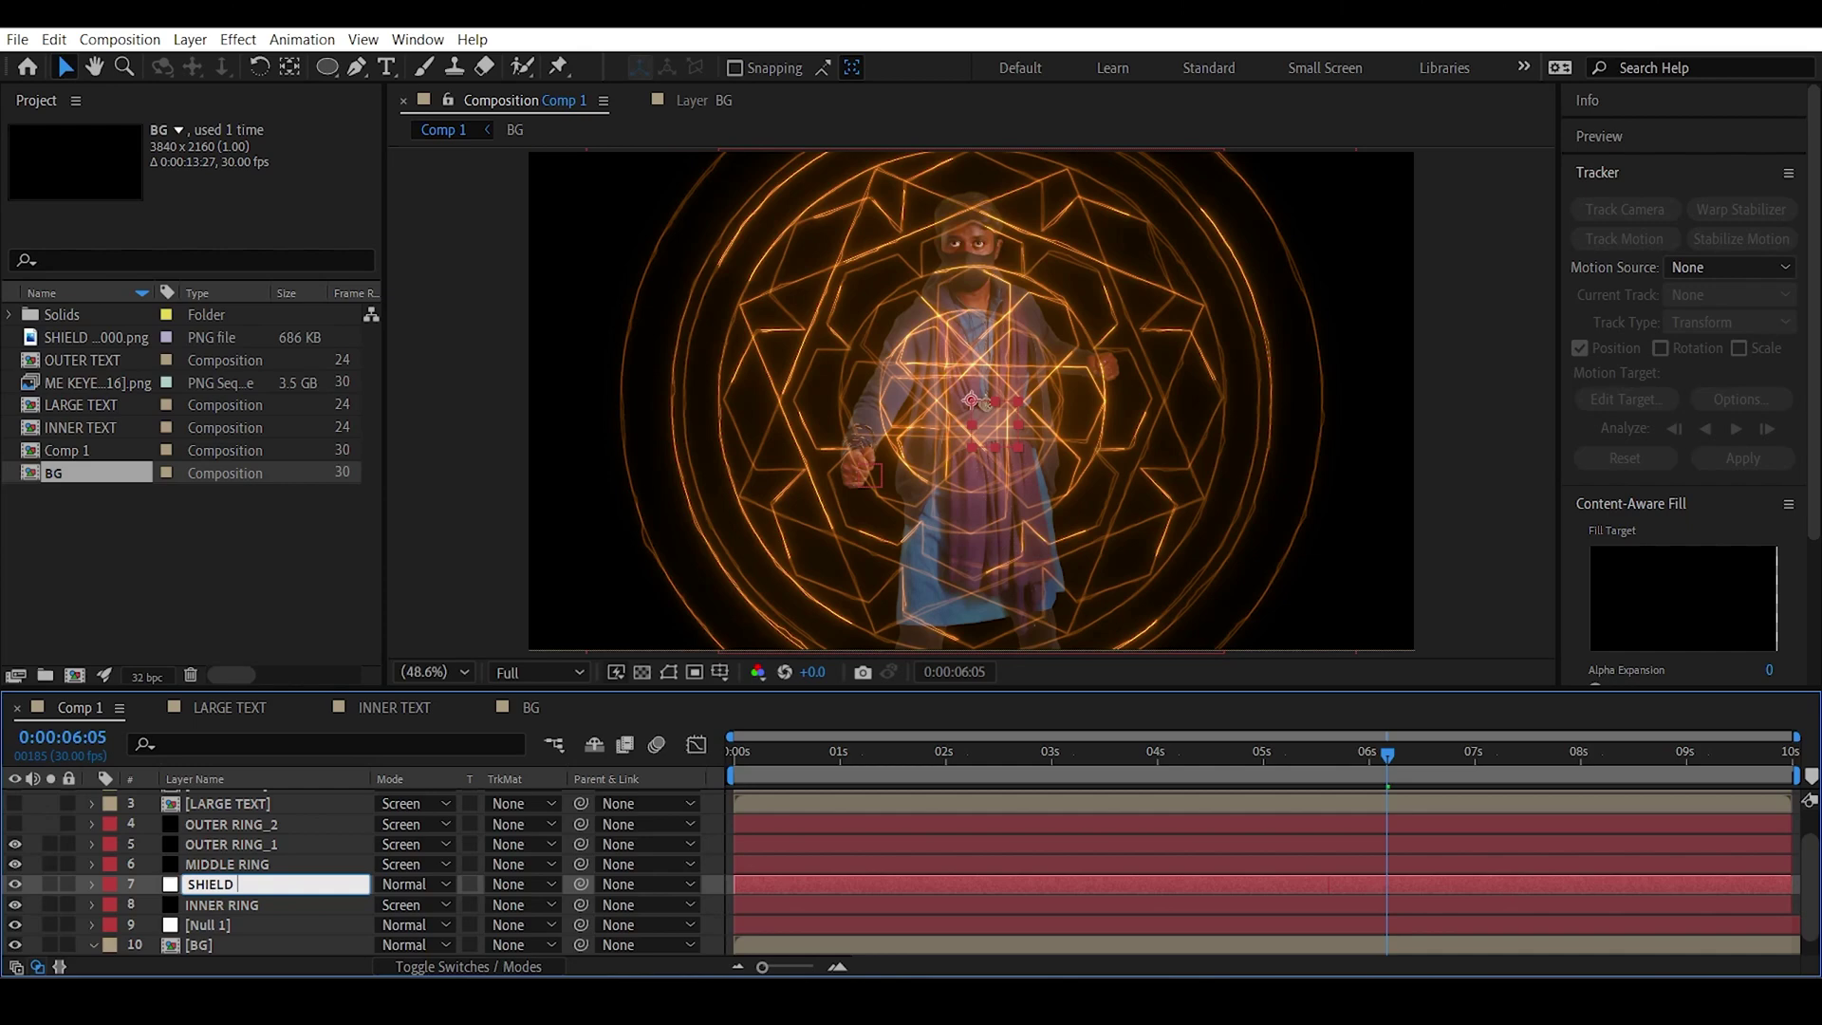
type(" POSITION")
key("Return")
Place the SHIELD POSITION null below INNER RING and parent all four ring and three text layers to it.
left_click_drag(271, 866, 268, 892)
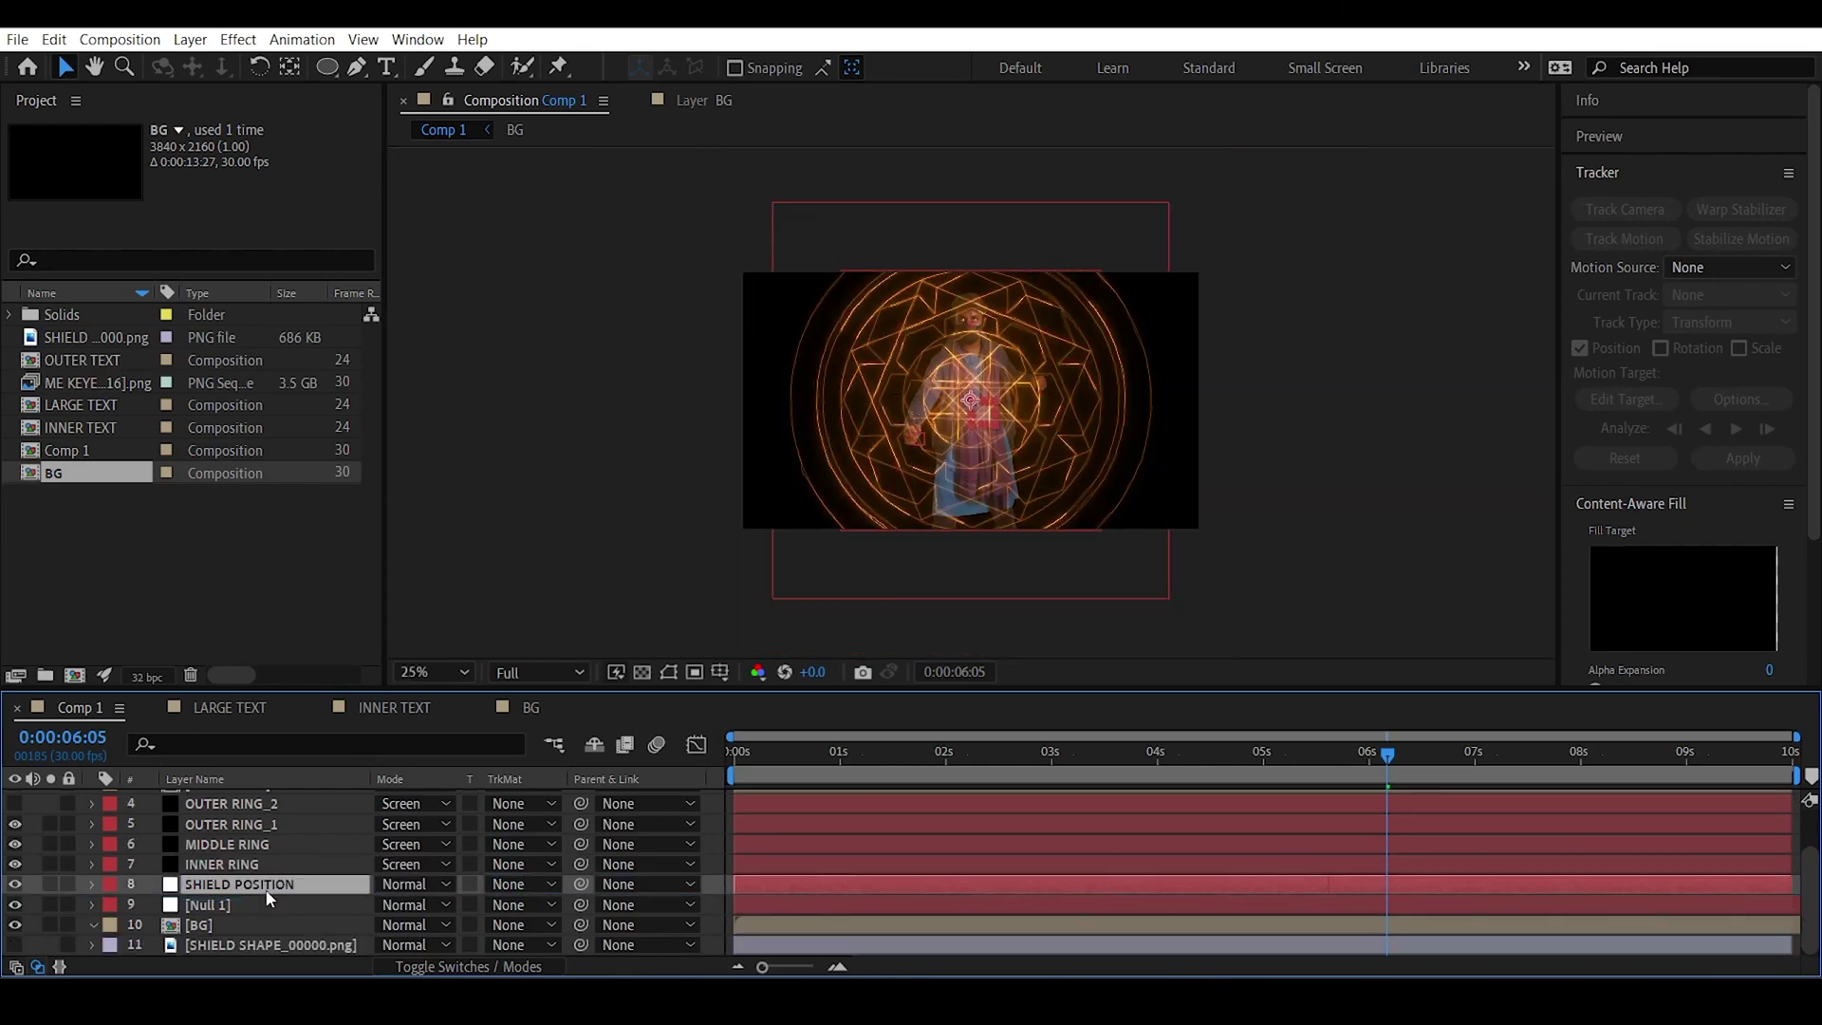
left_click(270, 868)
scroll(273, 875, "up", 2)
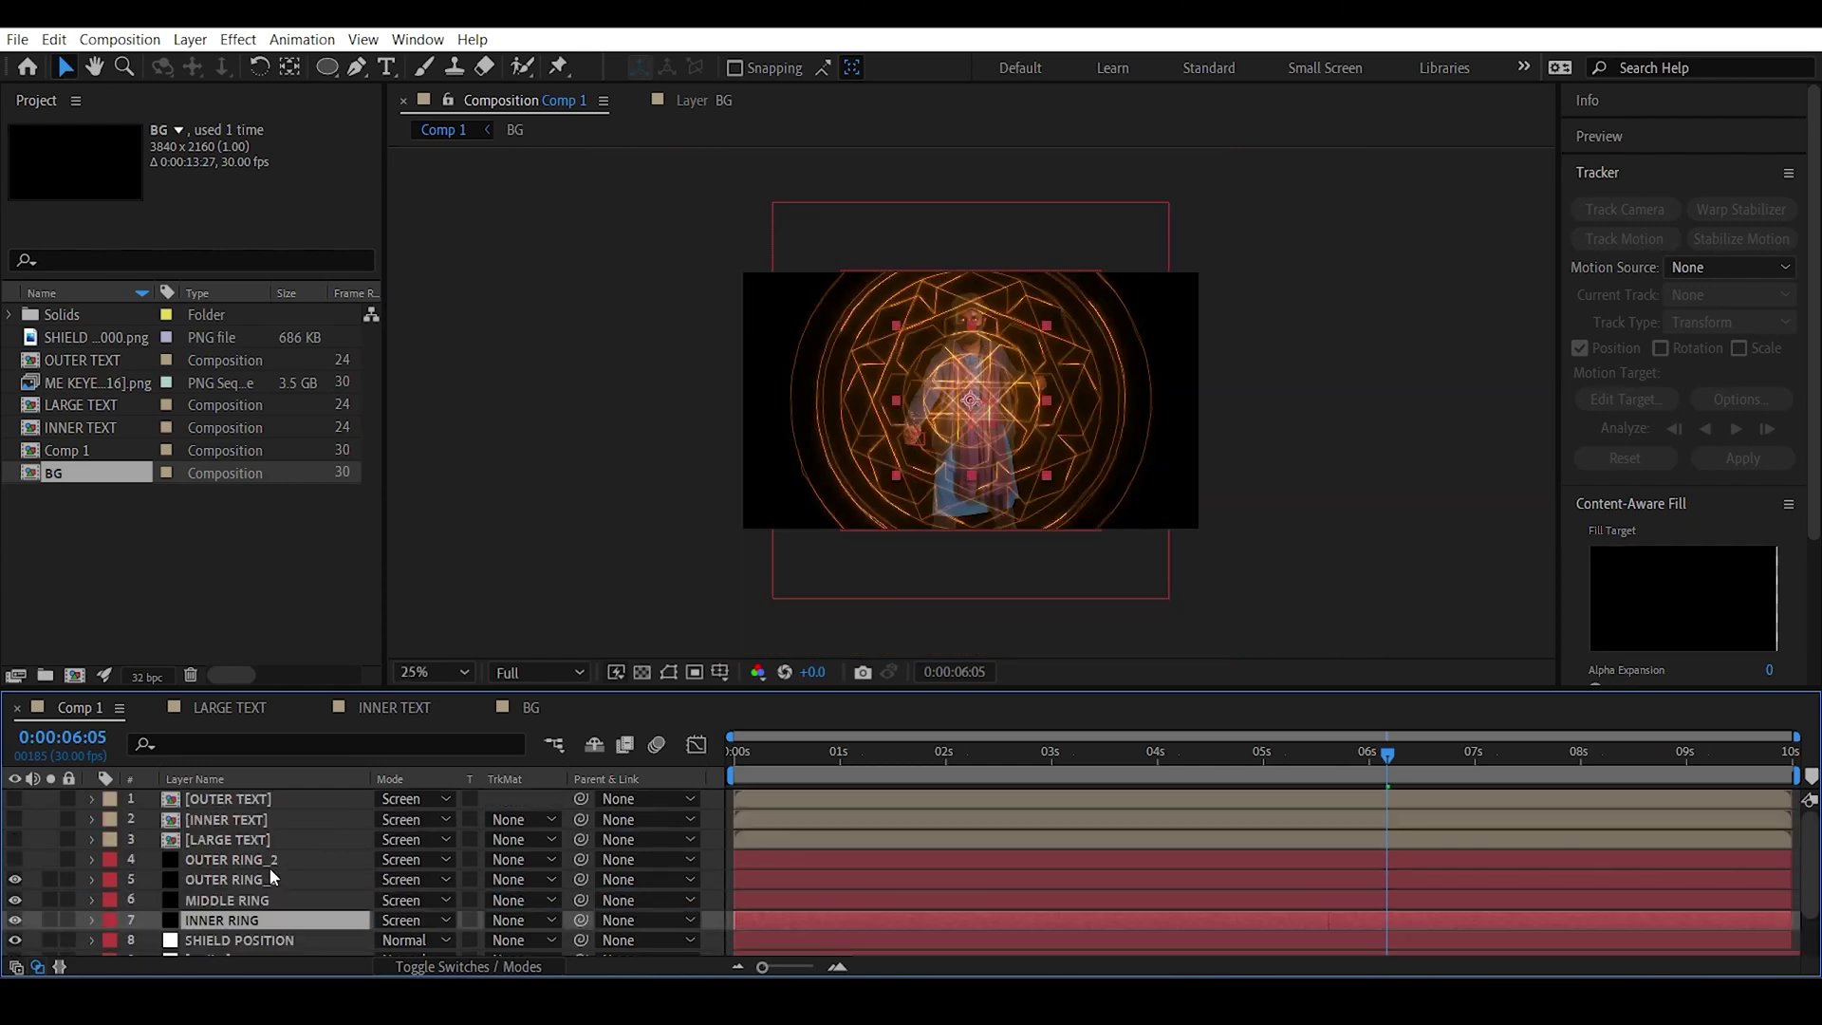
left_click(256, 797, "shift")
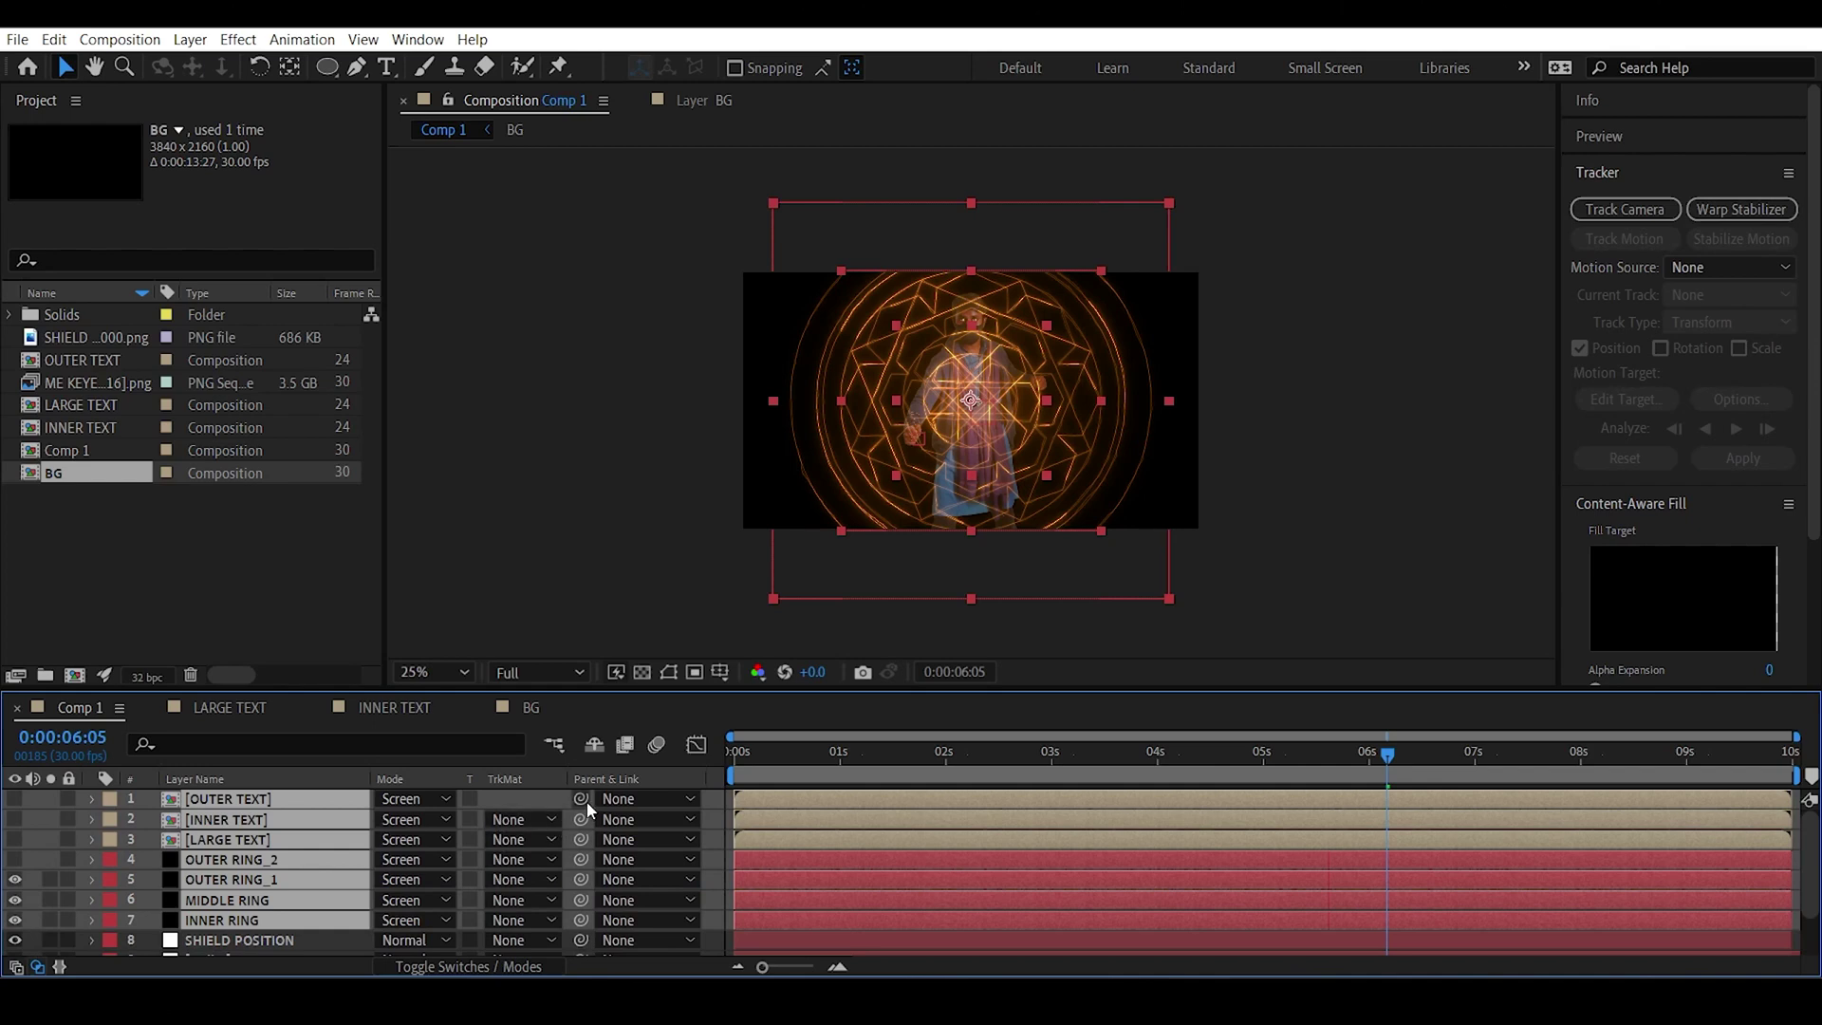
left_click_drag(586, 801, 231, 939)
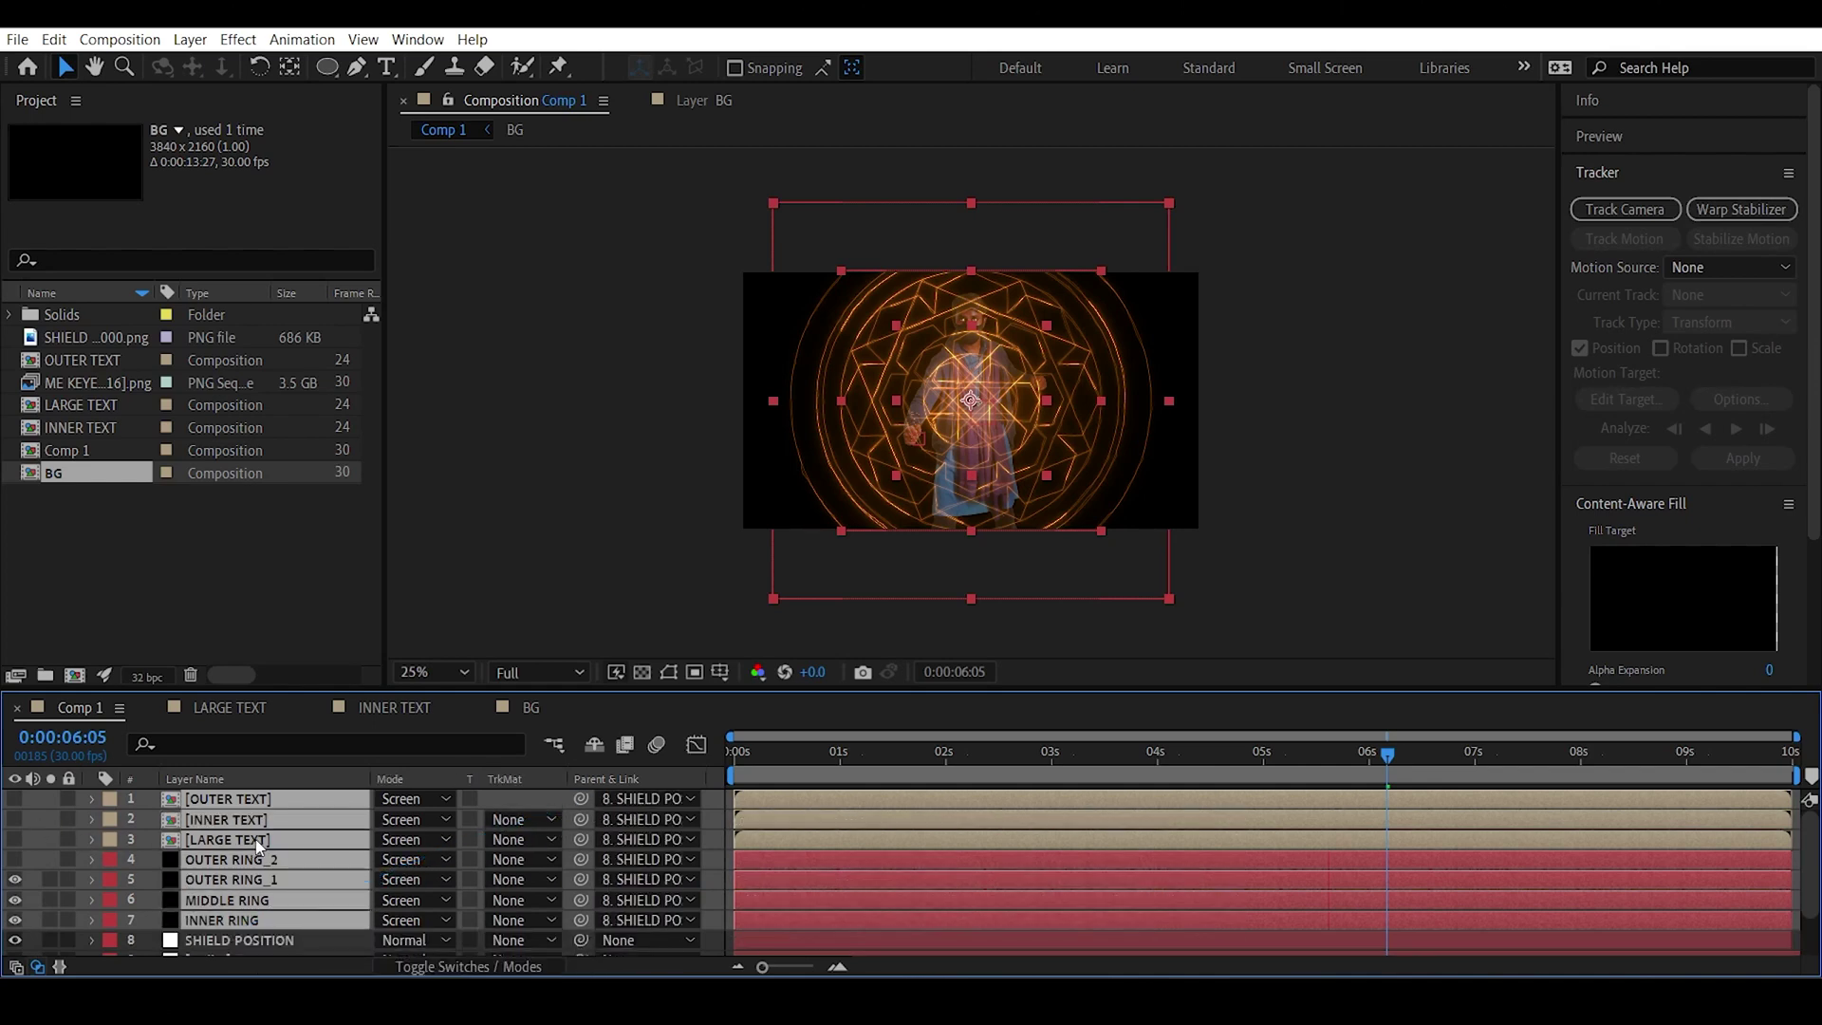
Make OUTER RING_2 and the LARGE TEXT, INNER TEXT and OUTER TEXT layers visible.
left_click(246, 938)
left_click(228, 863)
left_click_drag(15, 859, 15, 799)
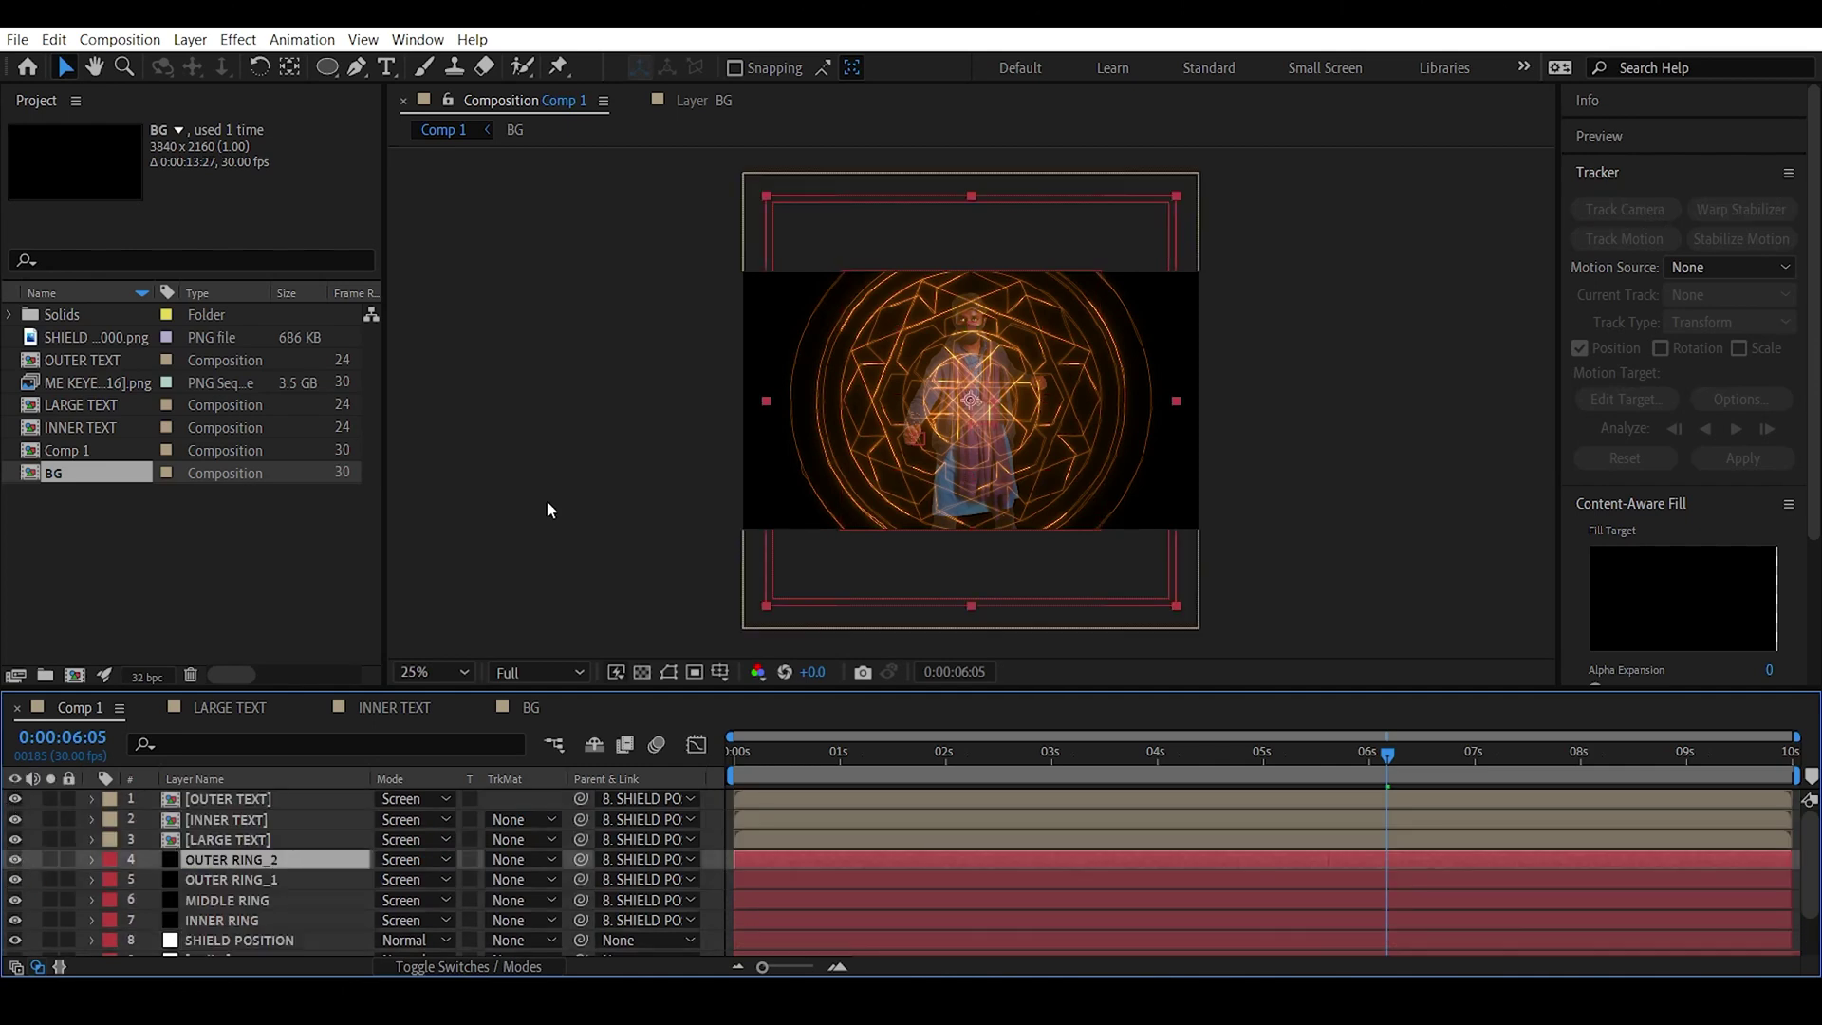
left_click(545, 520)
Set the preview resolution to Half and parent the SHIELD POSITION null to Null 1.
left_click(245, 939)
key("ctrl+shift+j")
scroll(374, 885, "down", 3)
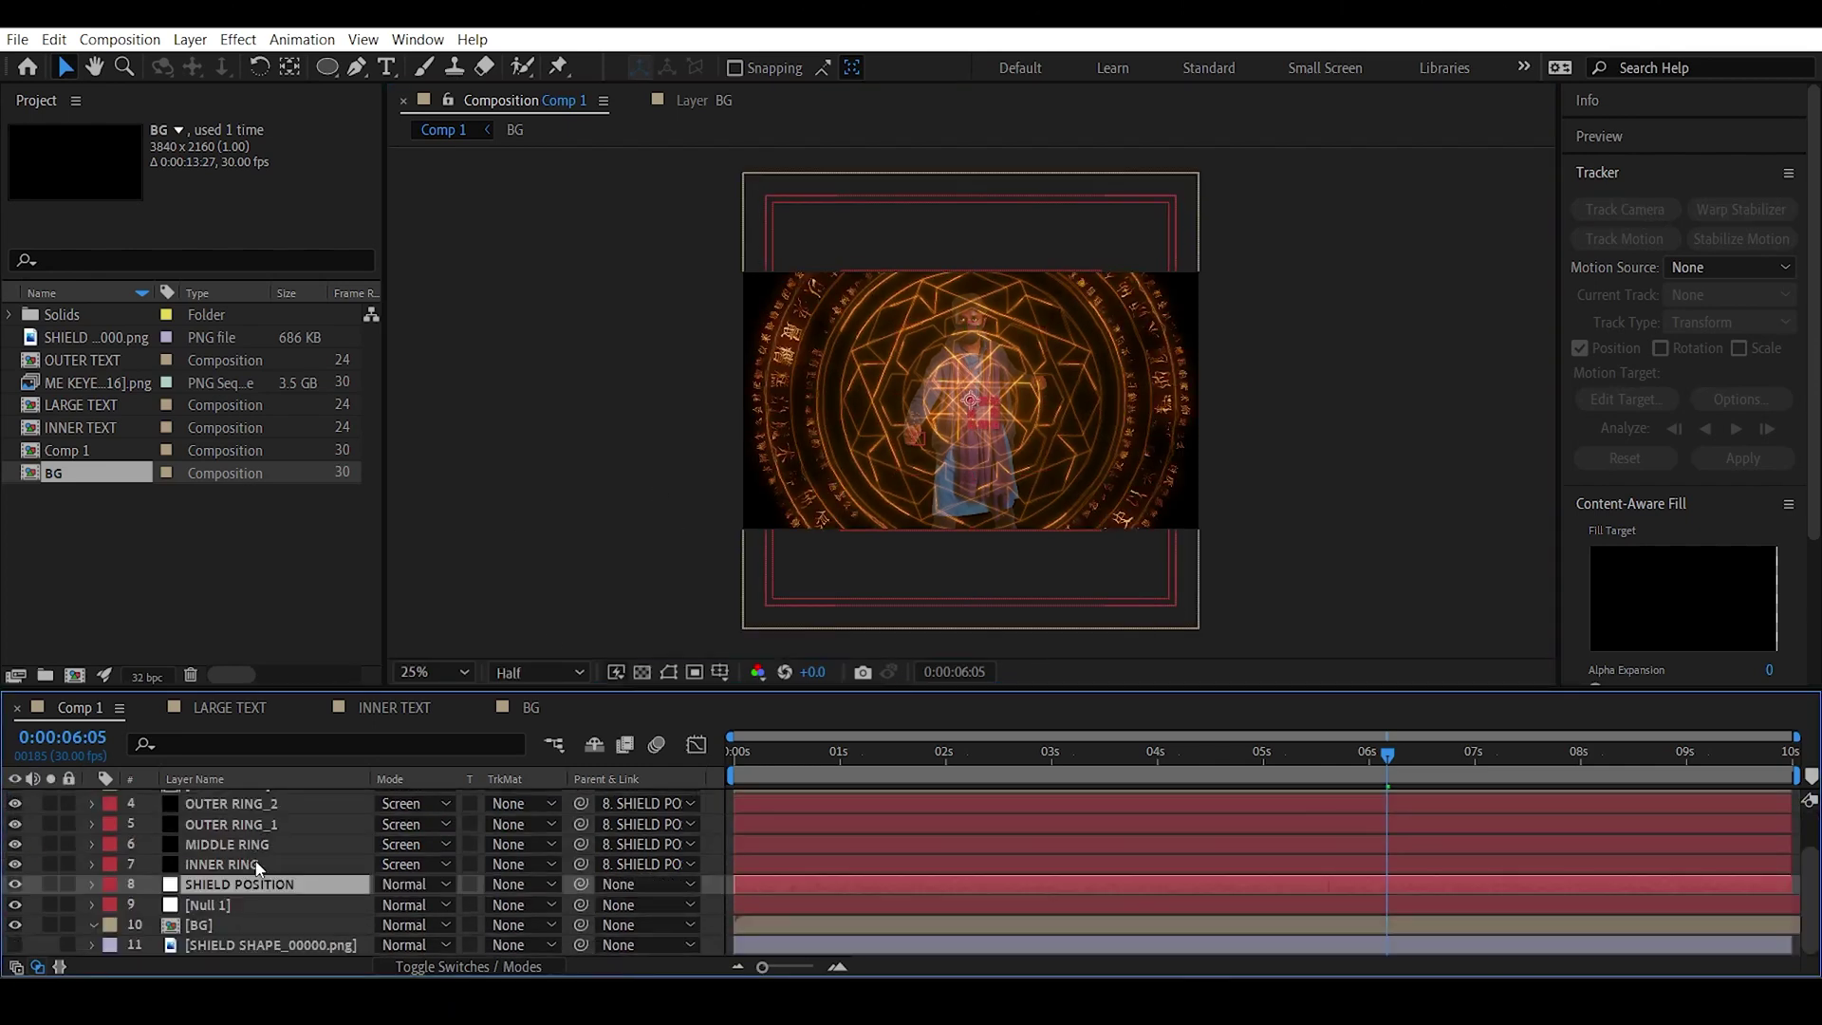
left_click_drag(585, 879, 237, 899)
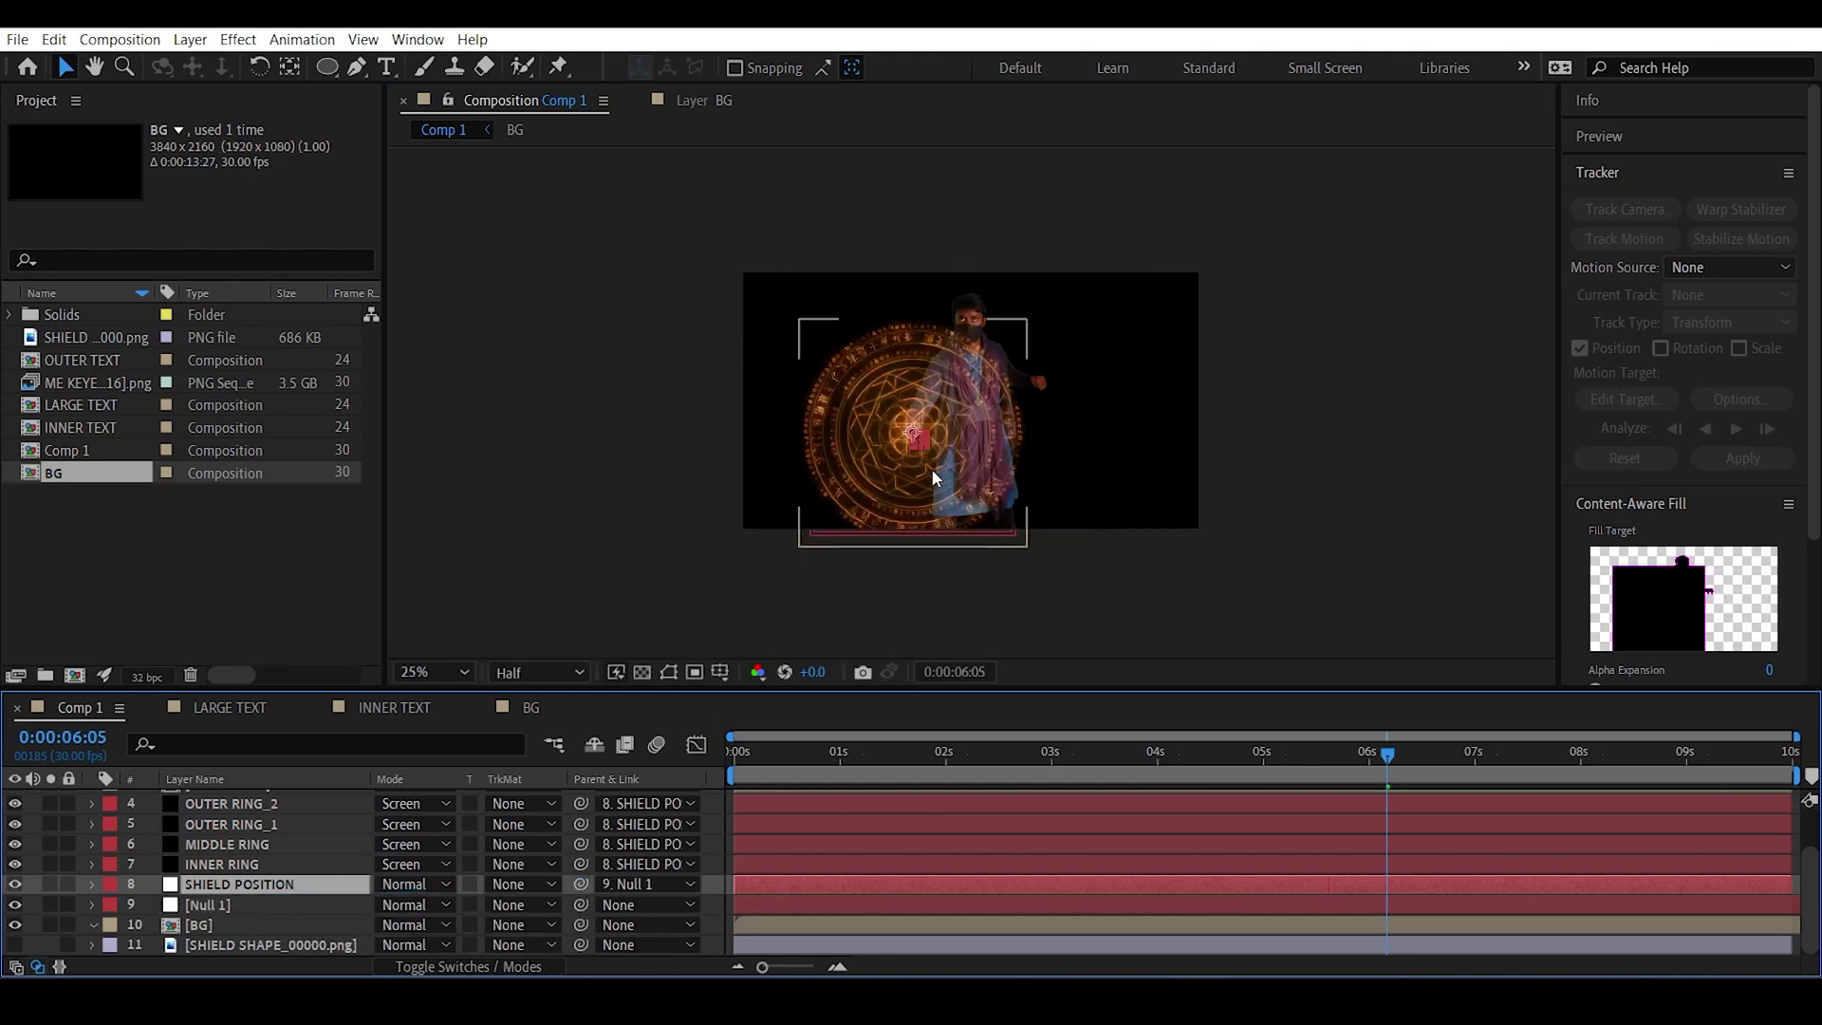
key("period")
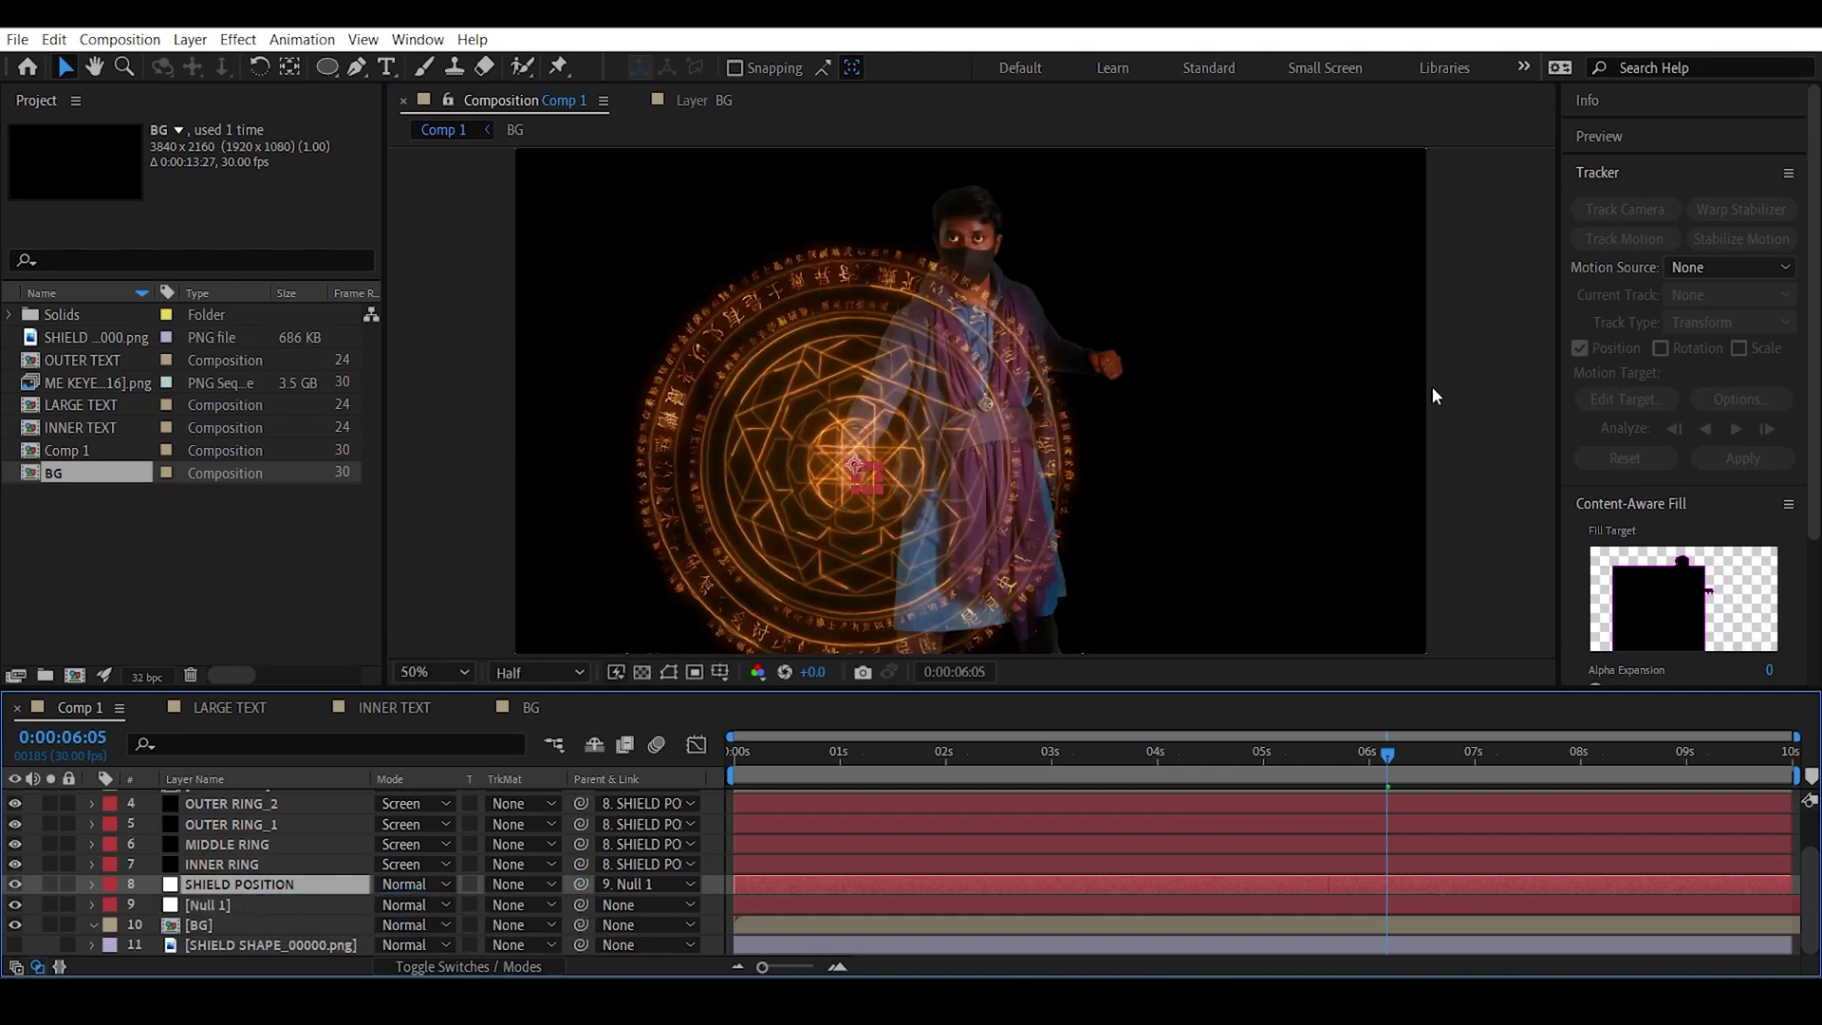
left_click(1432, 388)
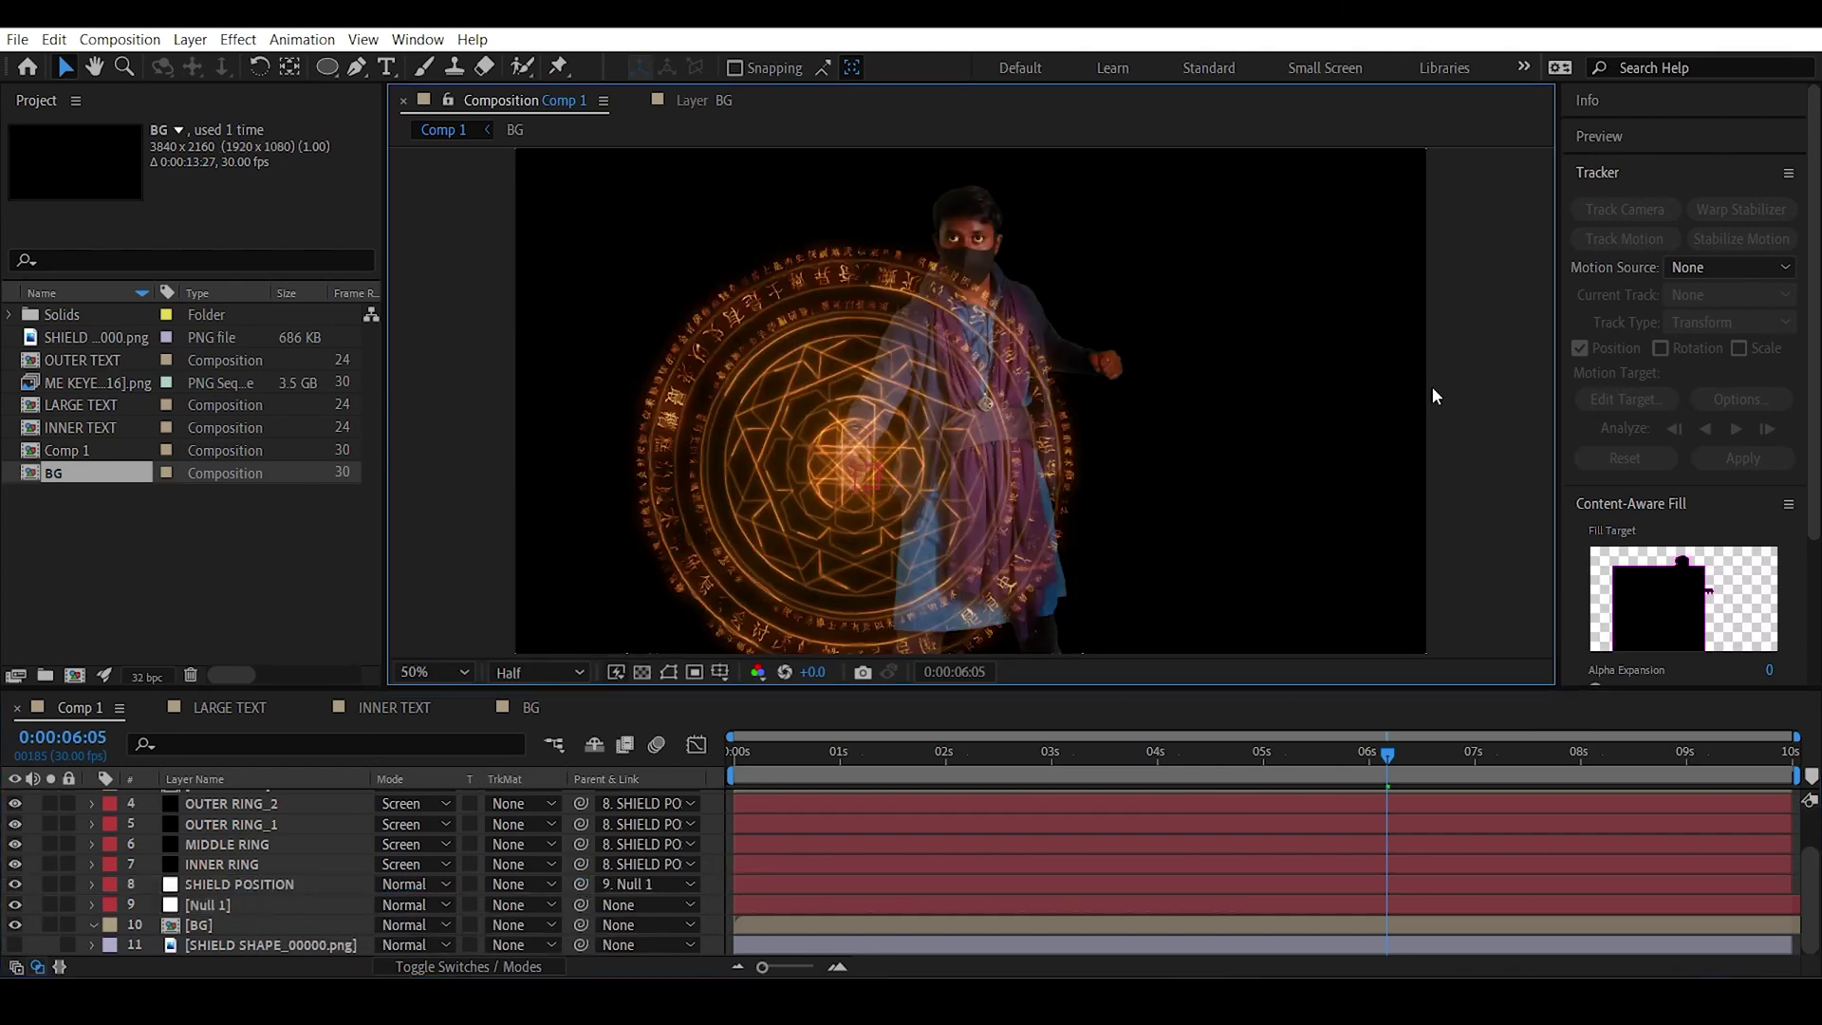
Scale the SHIELD POSITION null uniformly to 45% to shrink the shield around the fist.
left_click(252, 882)
key("s")
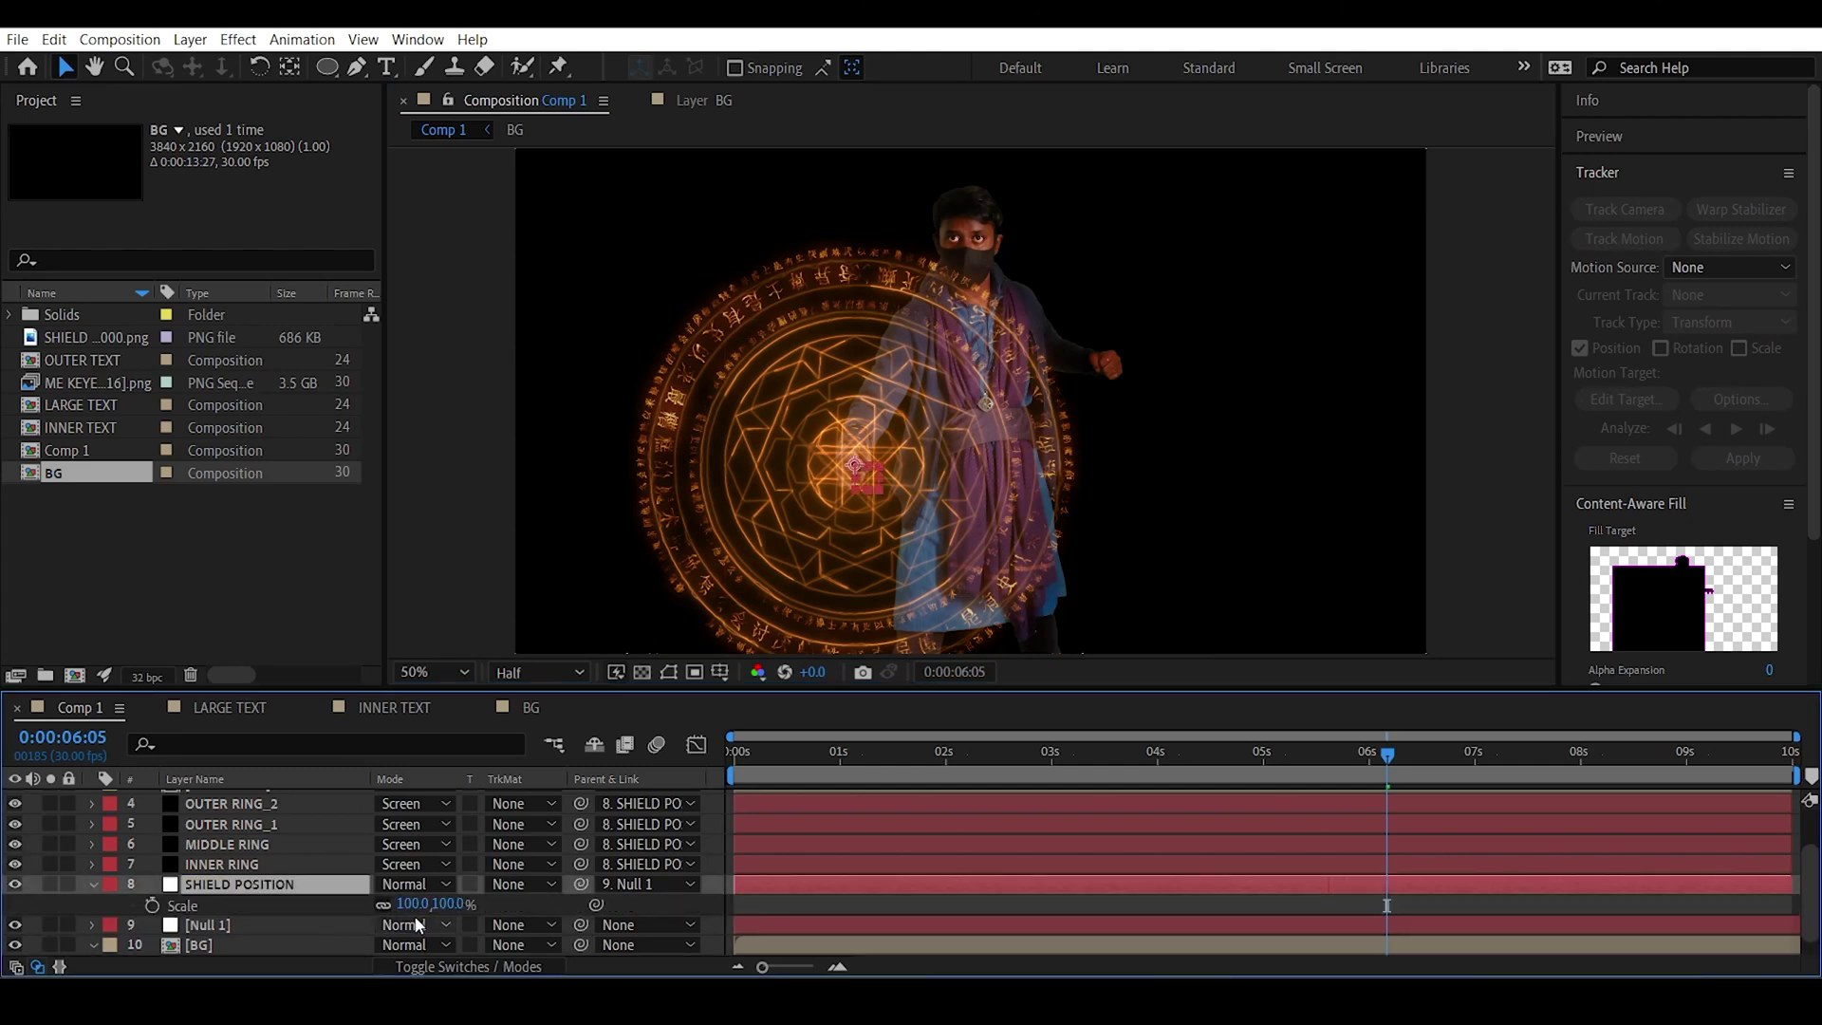
left_click_drag(408, 909, 362, 922)
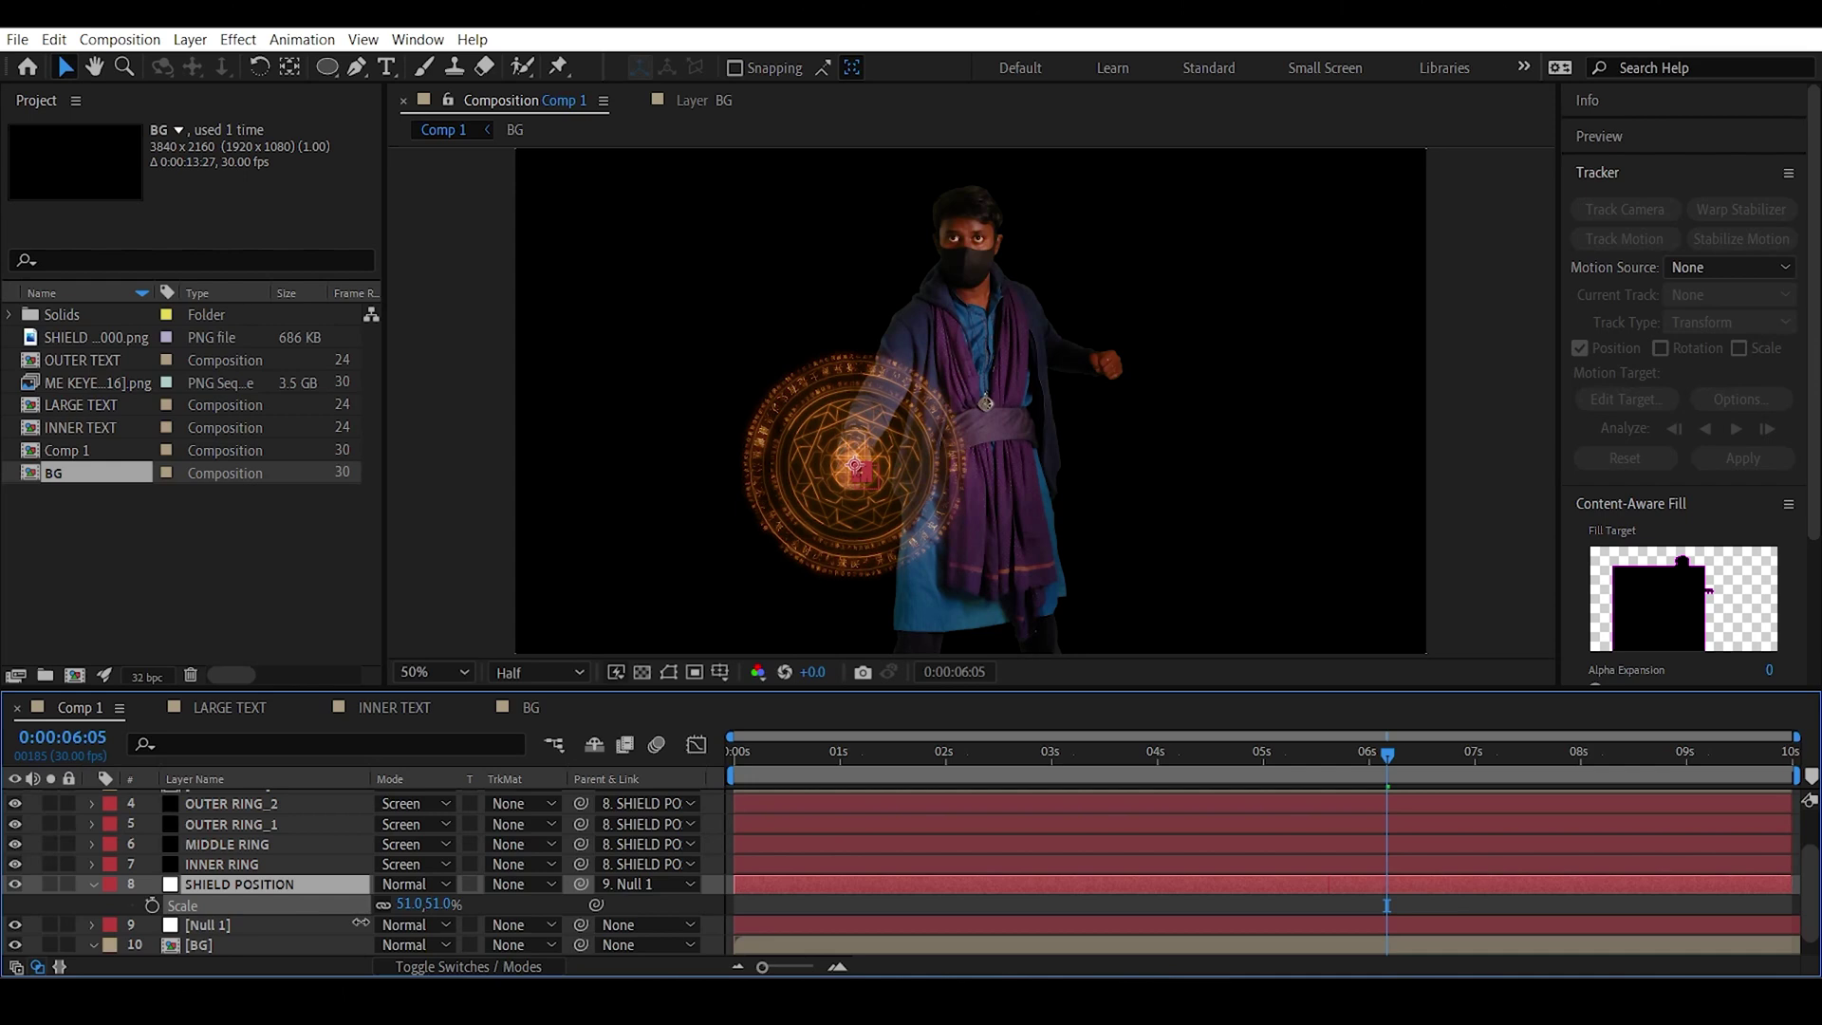
left_click(411, 904)
type("50")
key("Return")
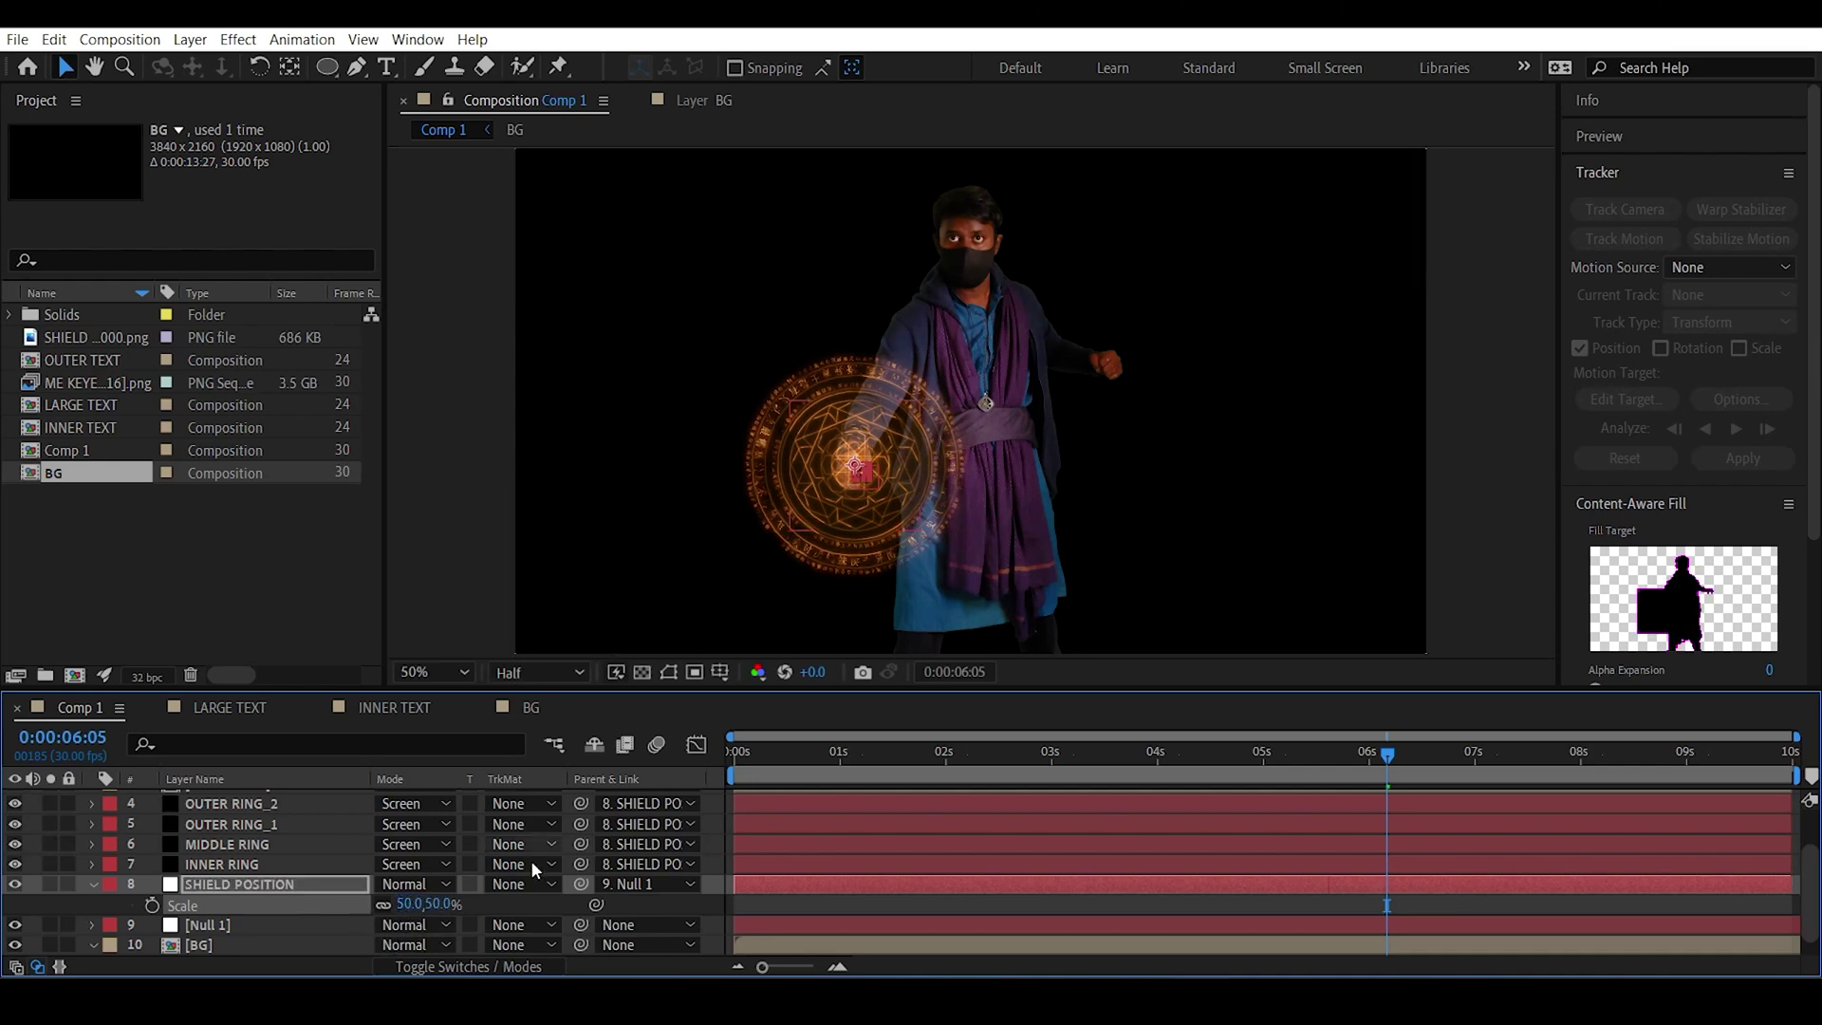
left_click(411, 903)
type("45")
key("Return")
left_click(1115, 582)
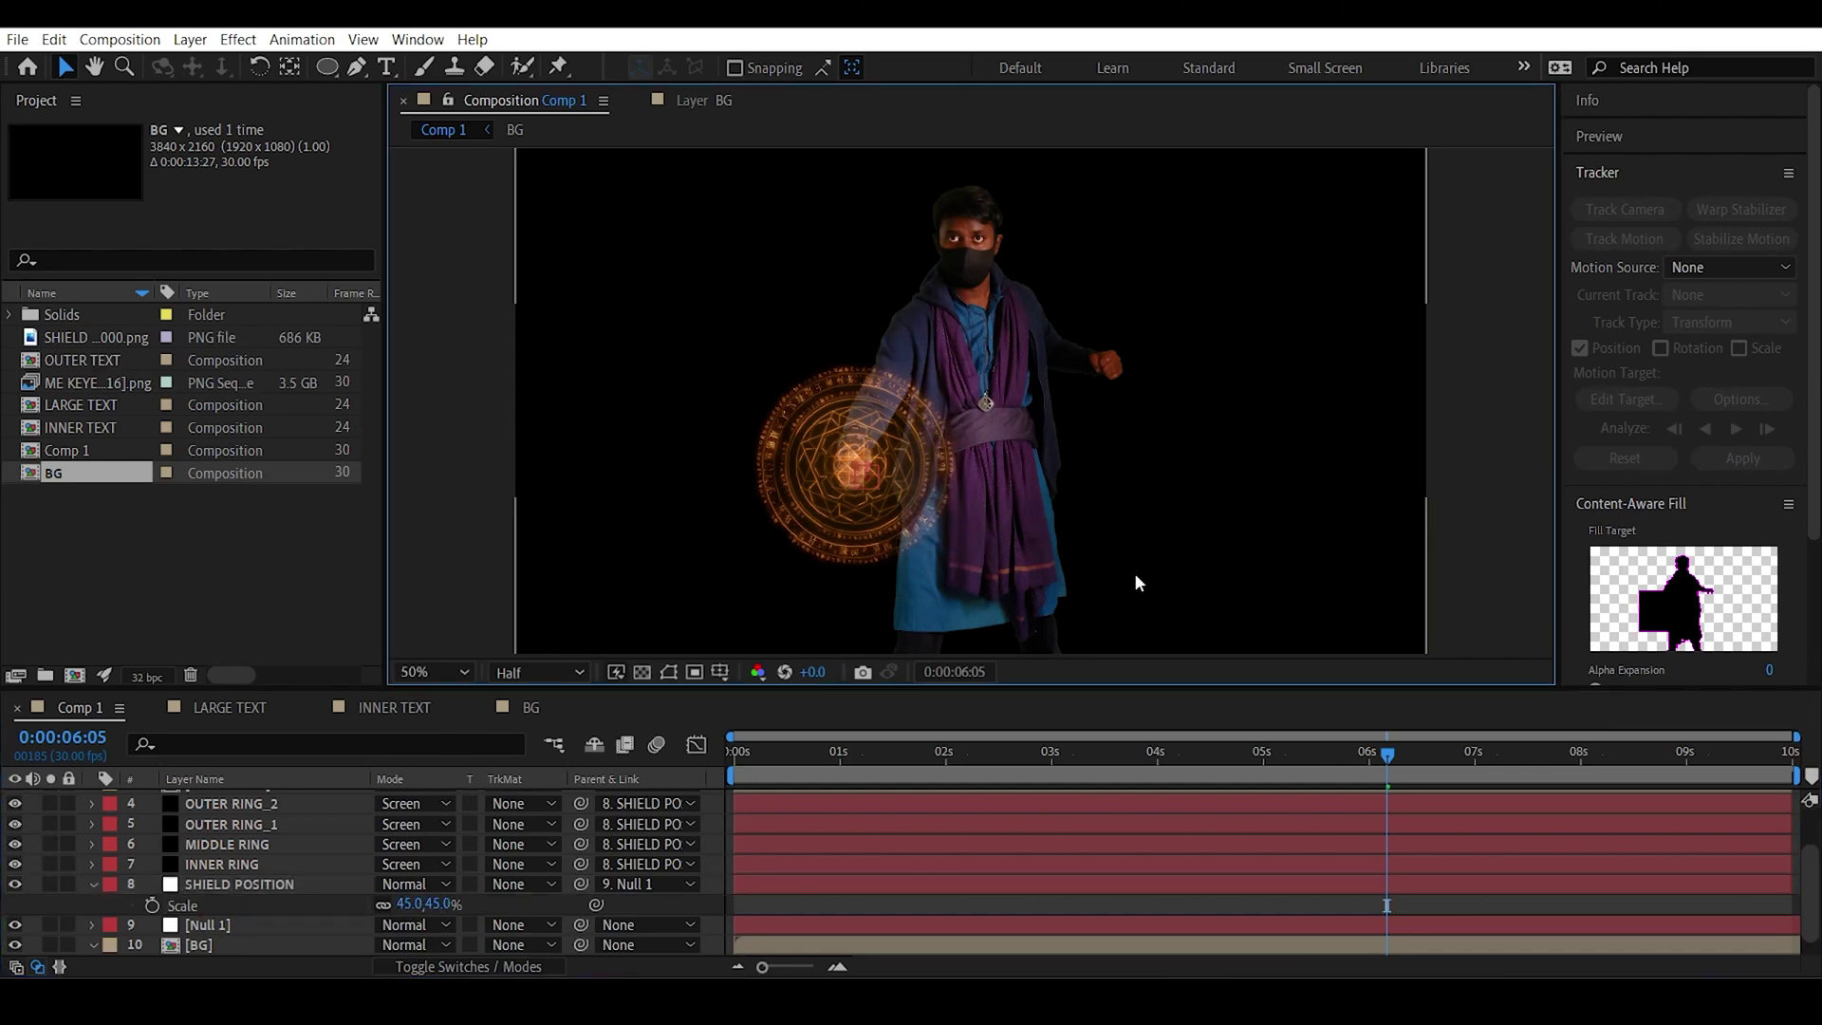
Reveal Null 1's position keyframes, start the work area at the first one at 0:00:04:20, and preview the shield motion.
left_click(1163, 764)
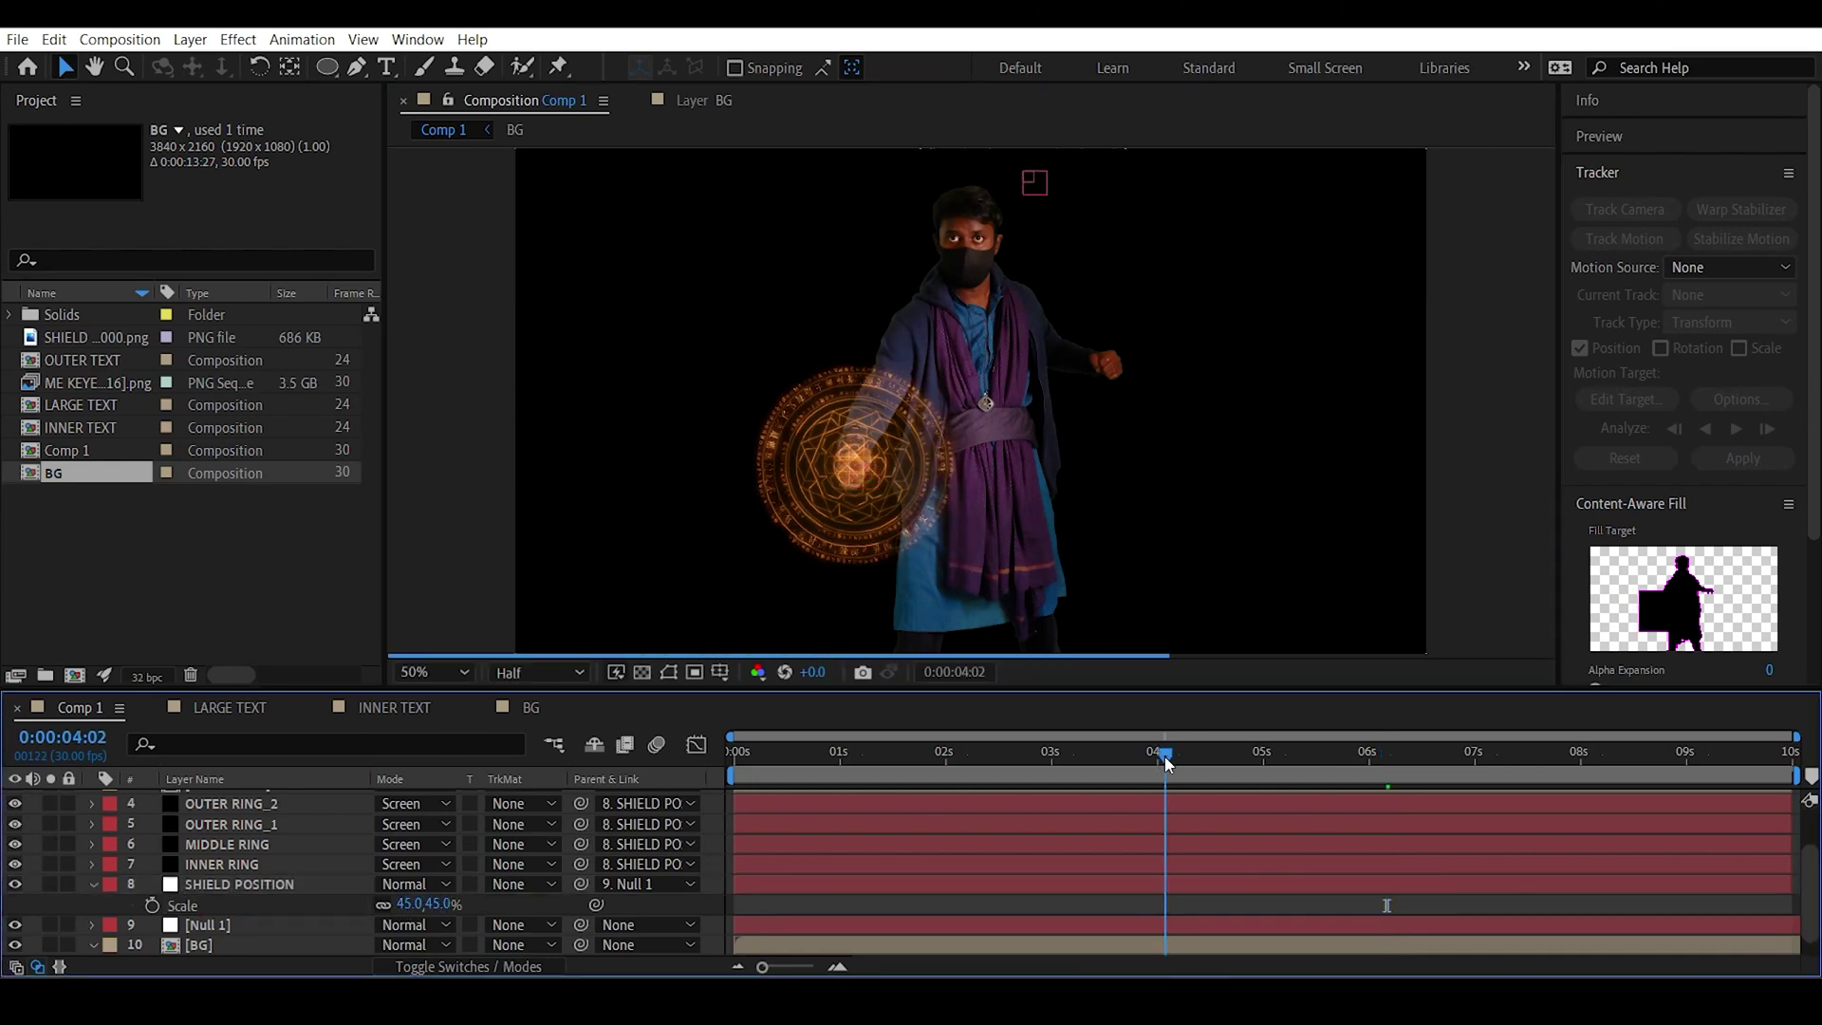
left_click(230, 928)
key("u")
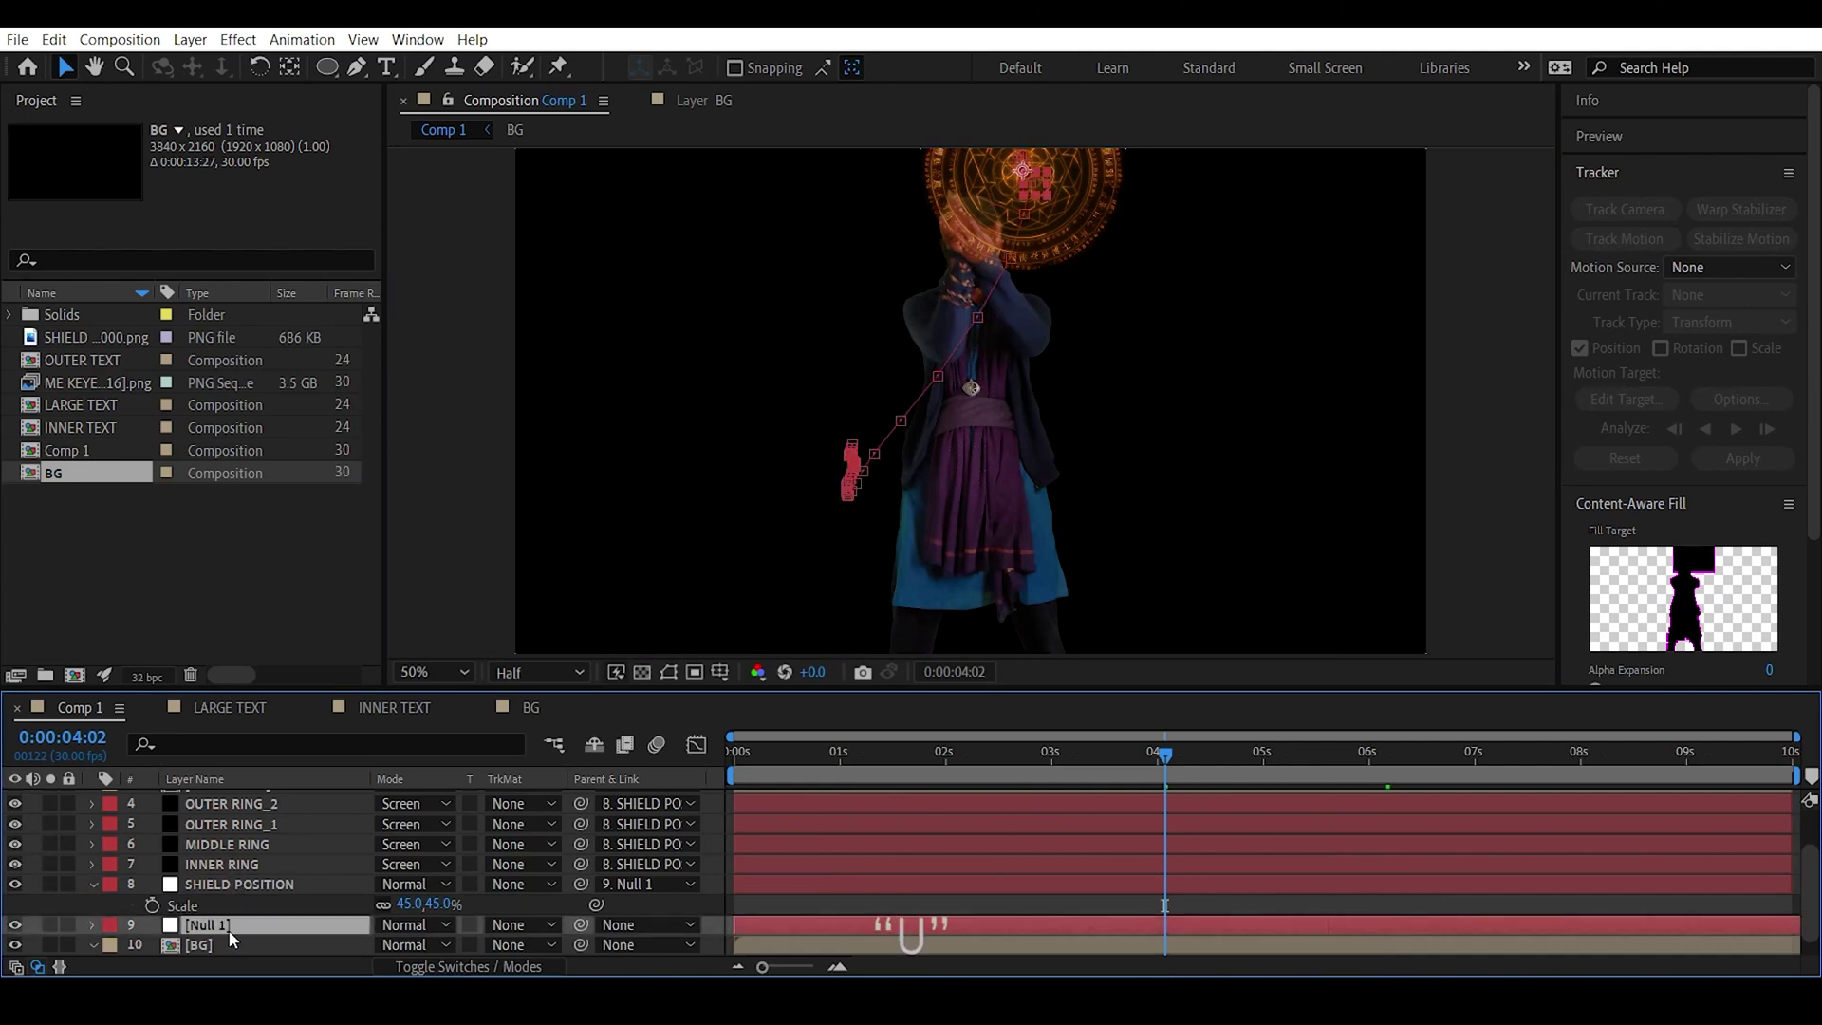
left_click(1224, 754)
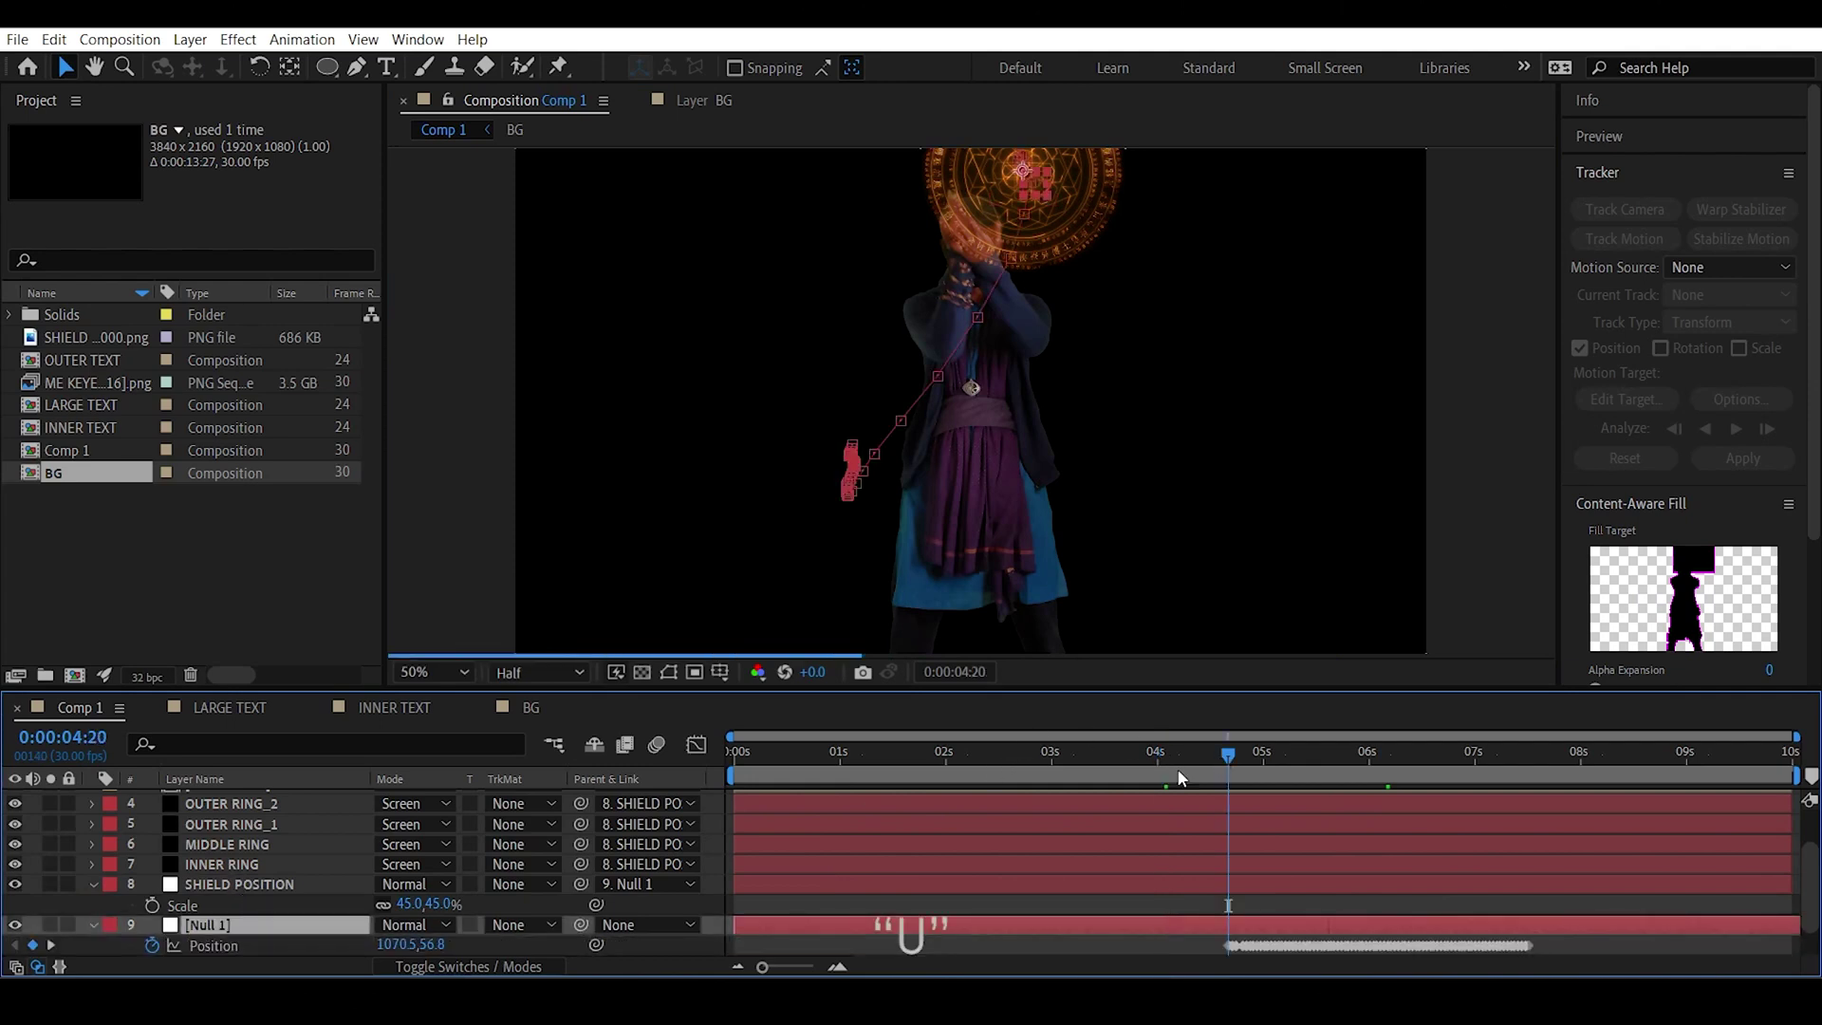
left_click_drag(727, 773, 1195, 789)
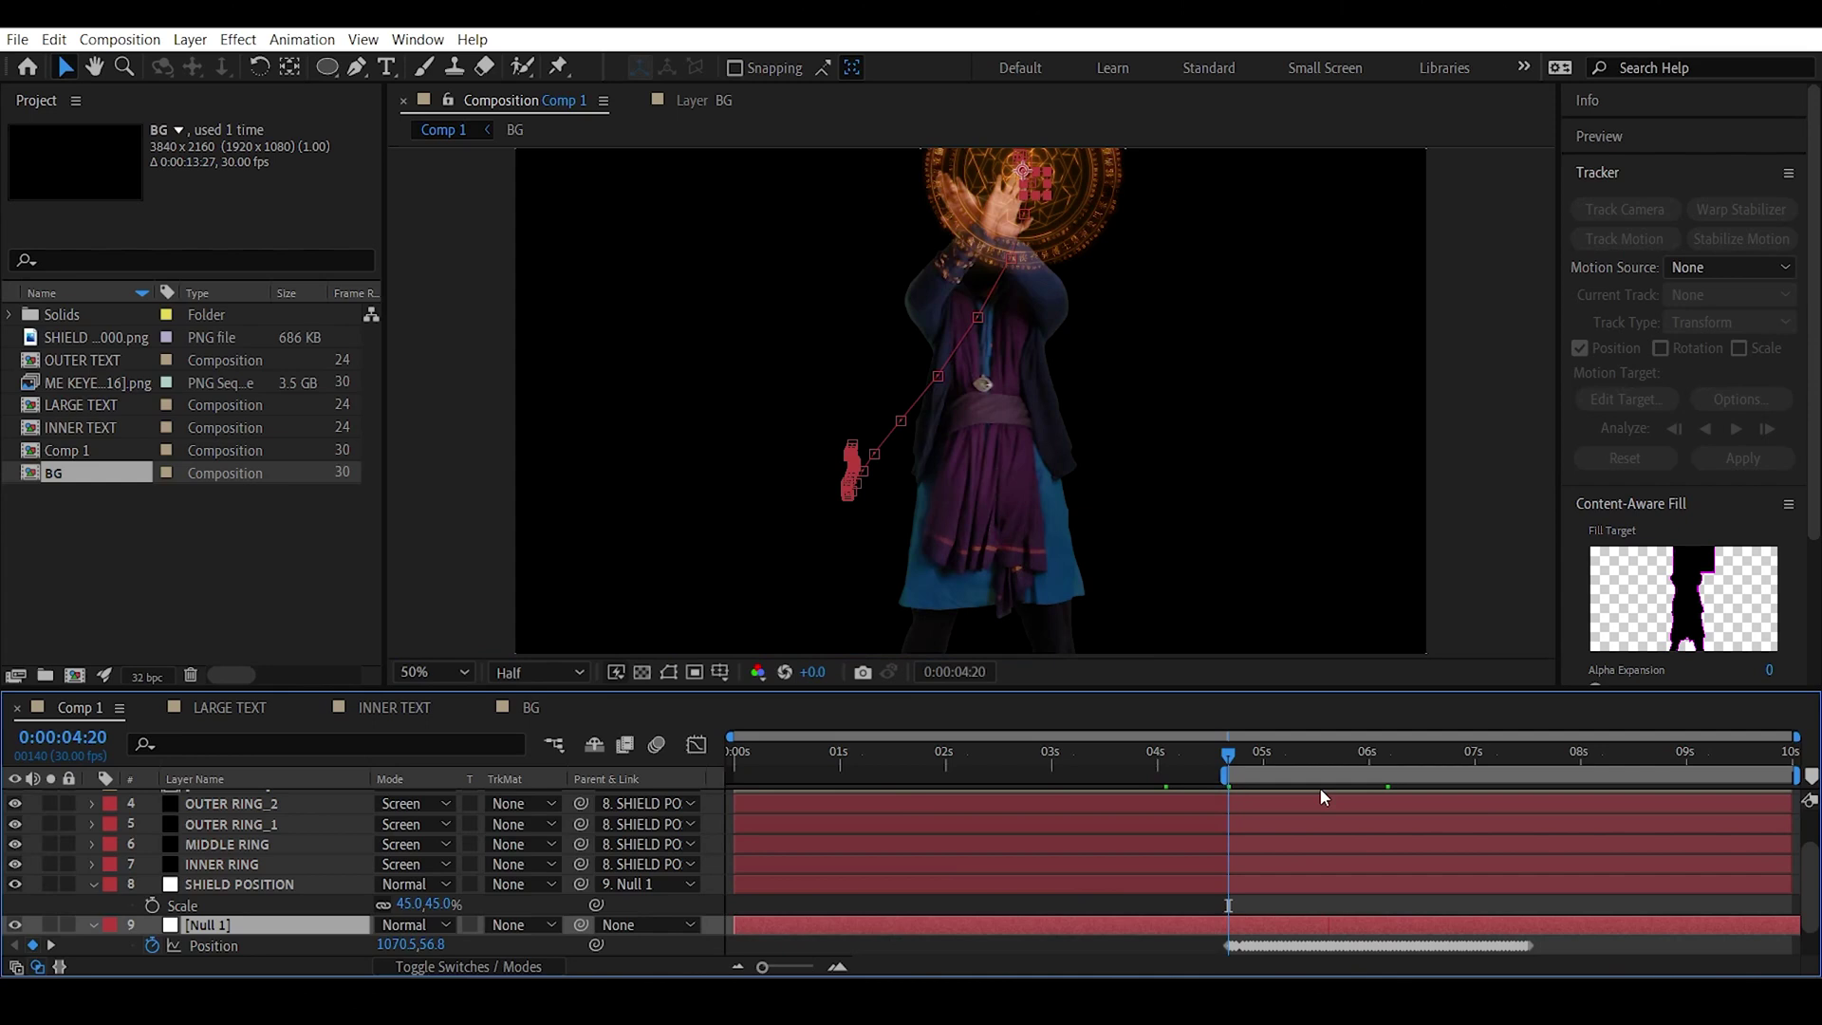
key("space")
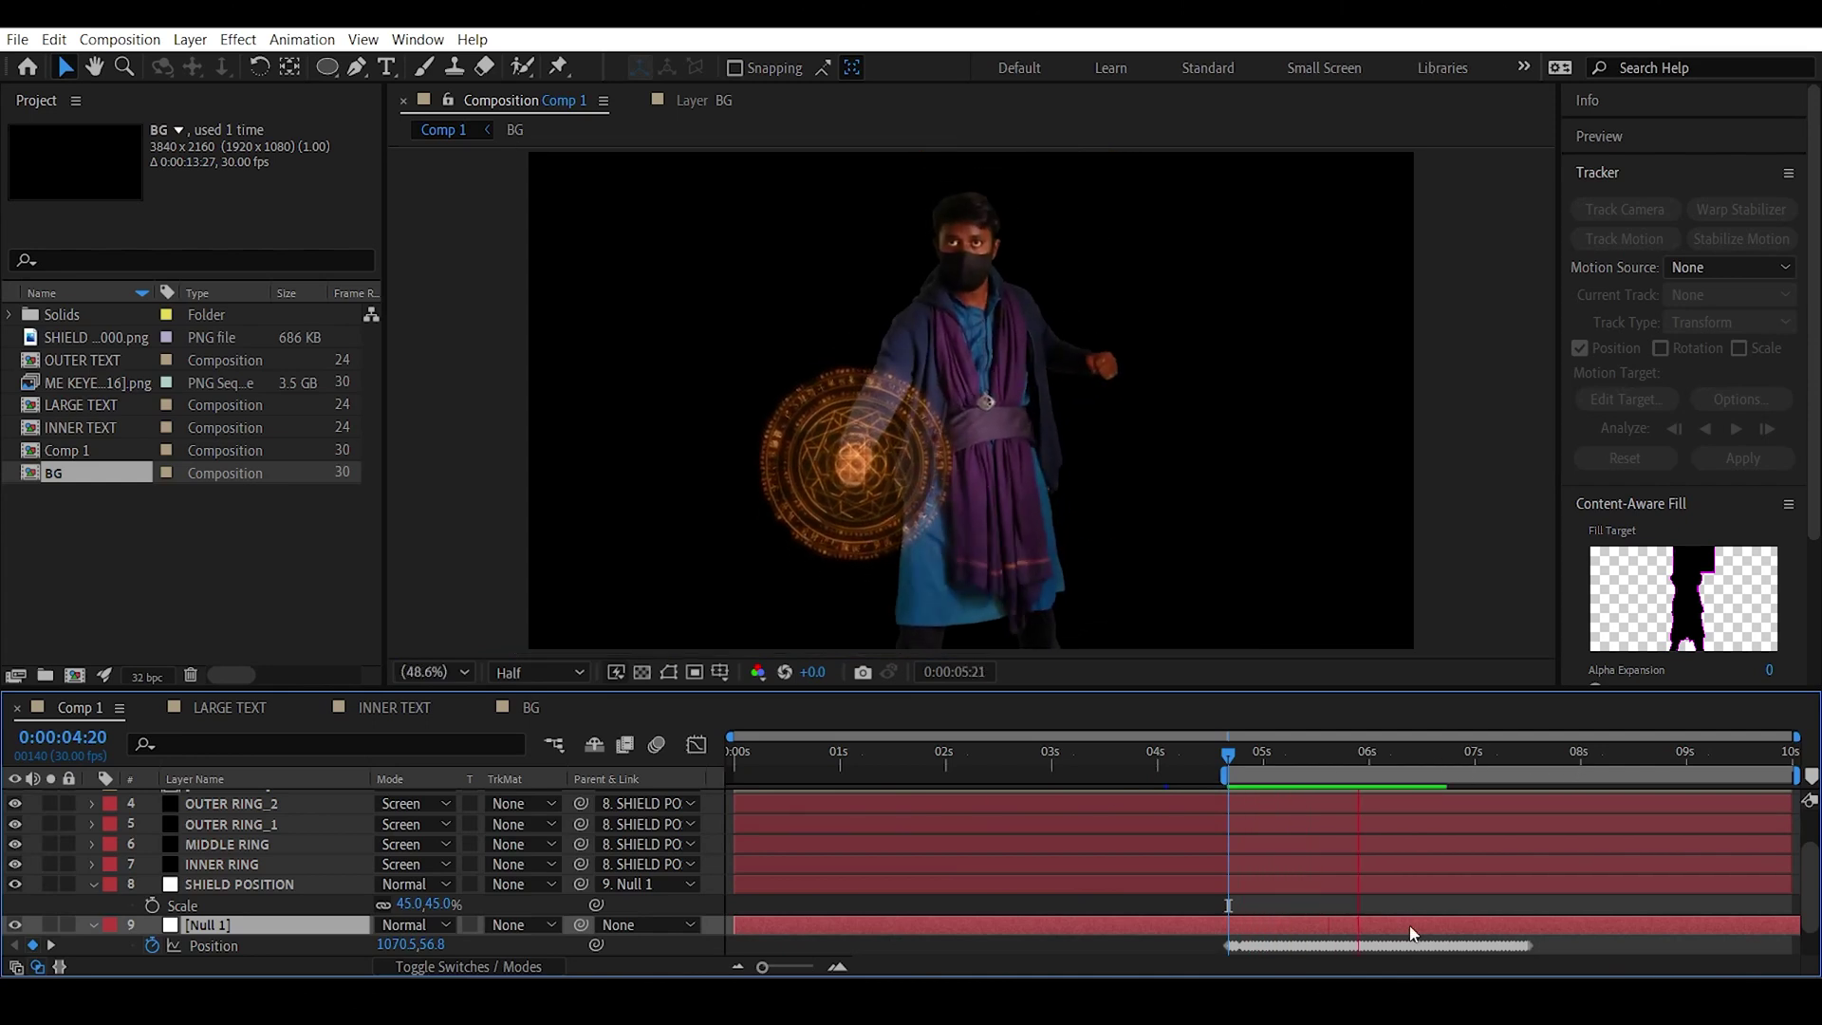
Replay the shield motion from 0:00:04:20 to check how it follows the fist.
key("space")
left_click(1227, 750)
key("space")
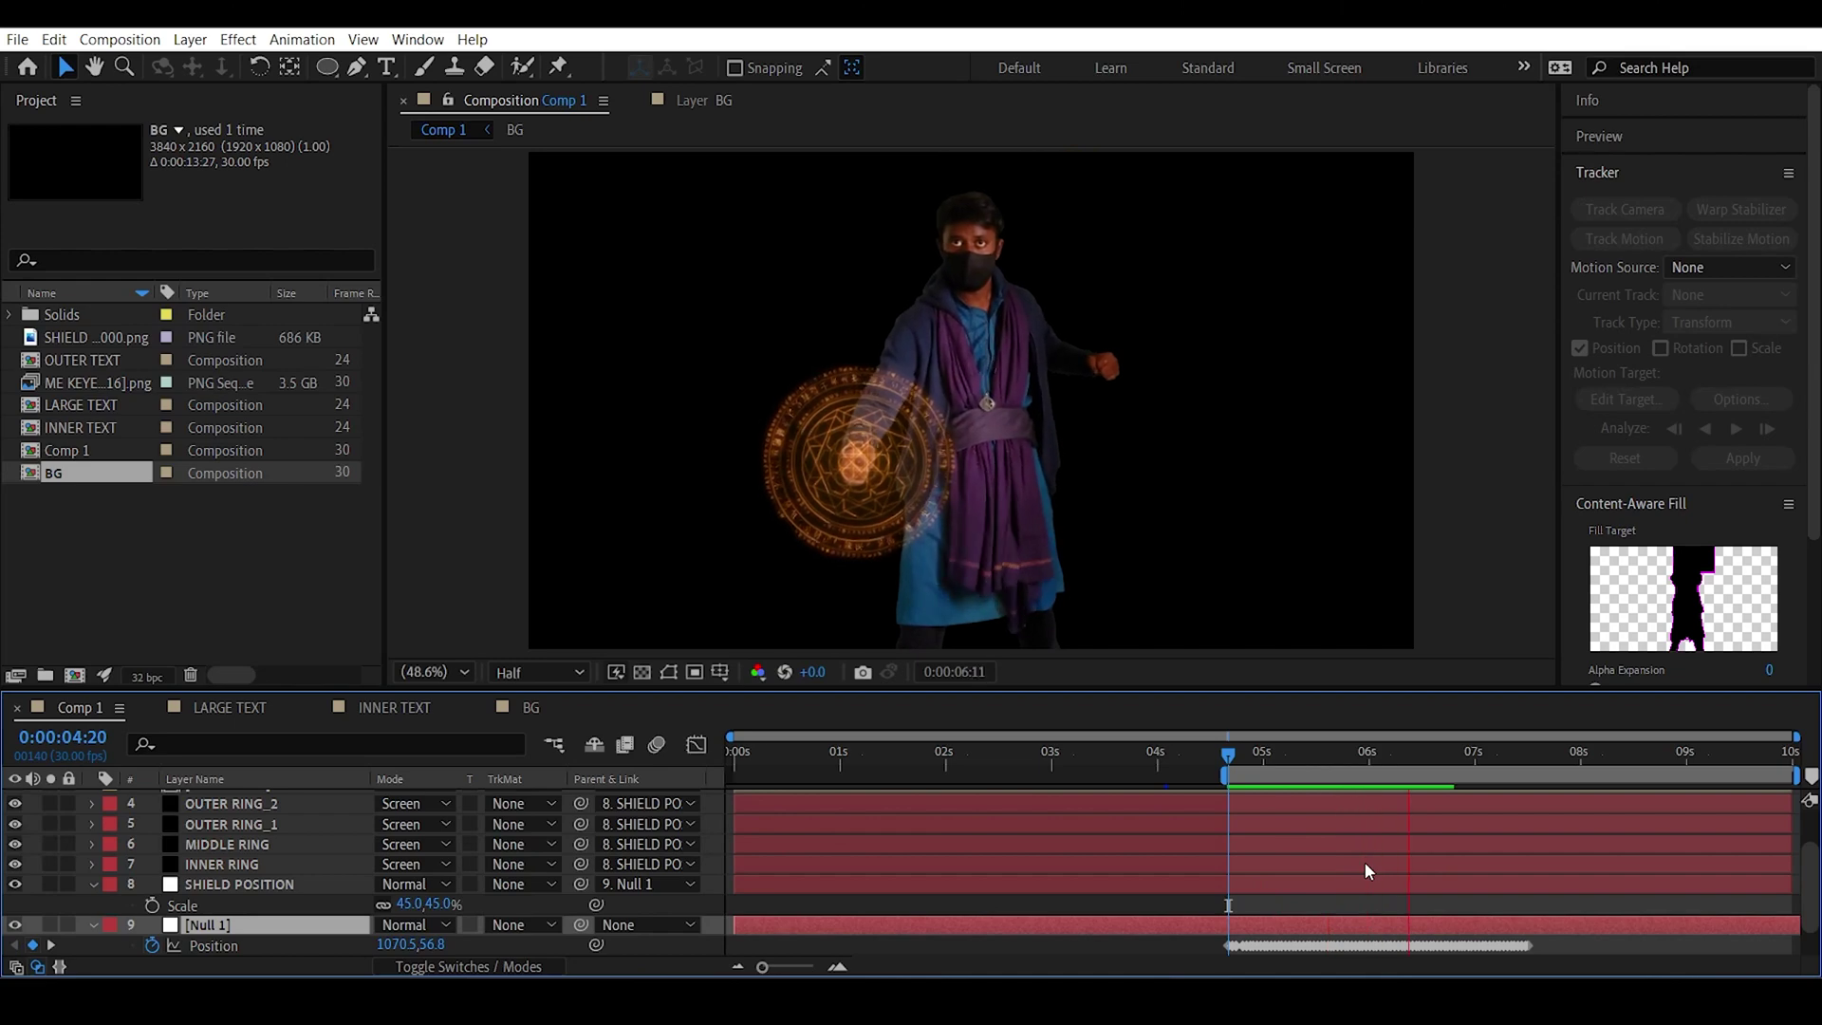
key("space")
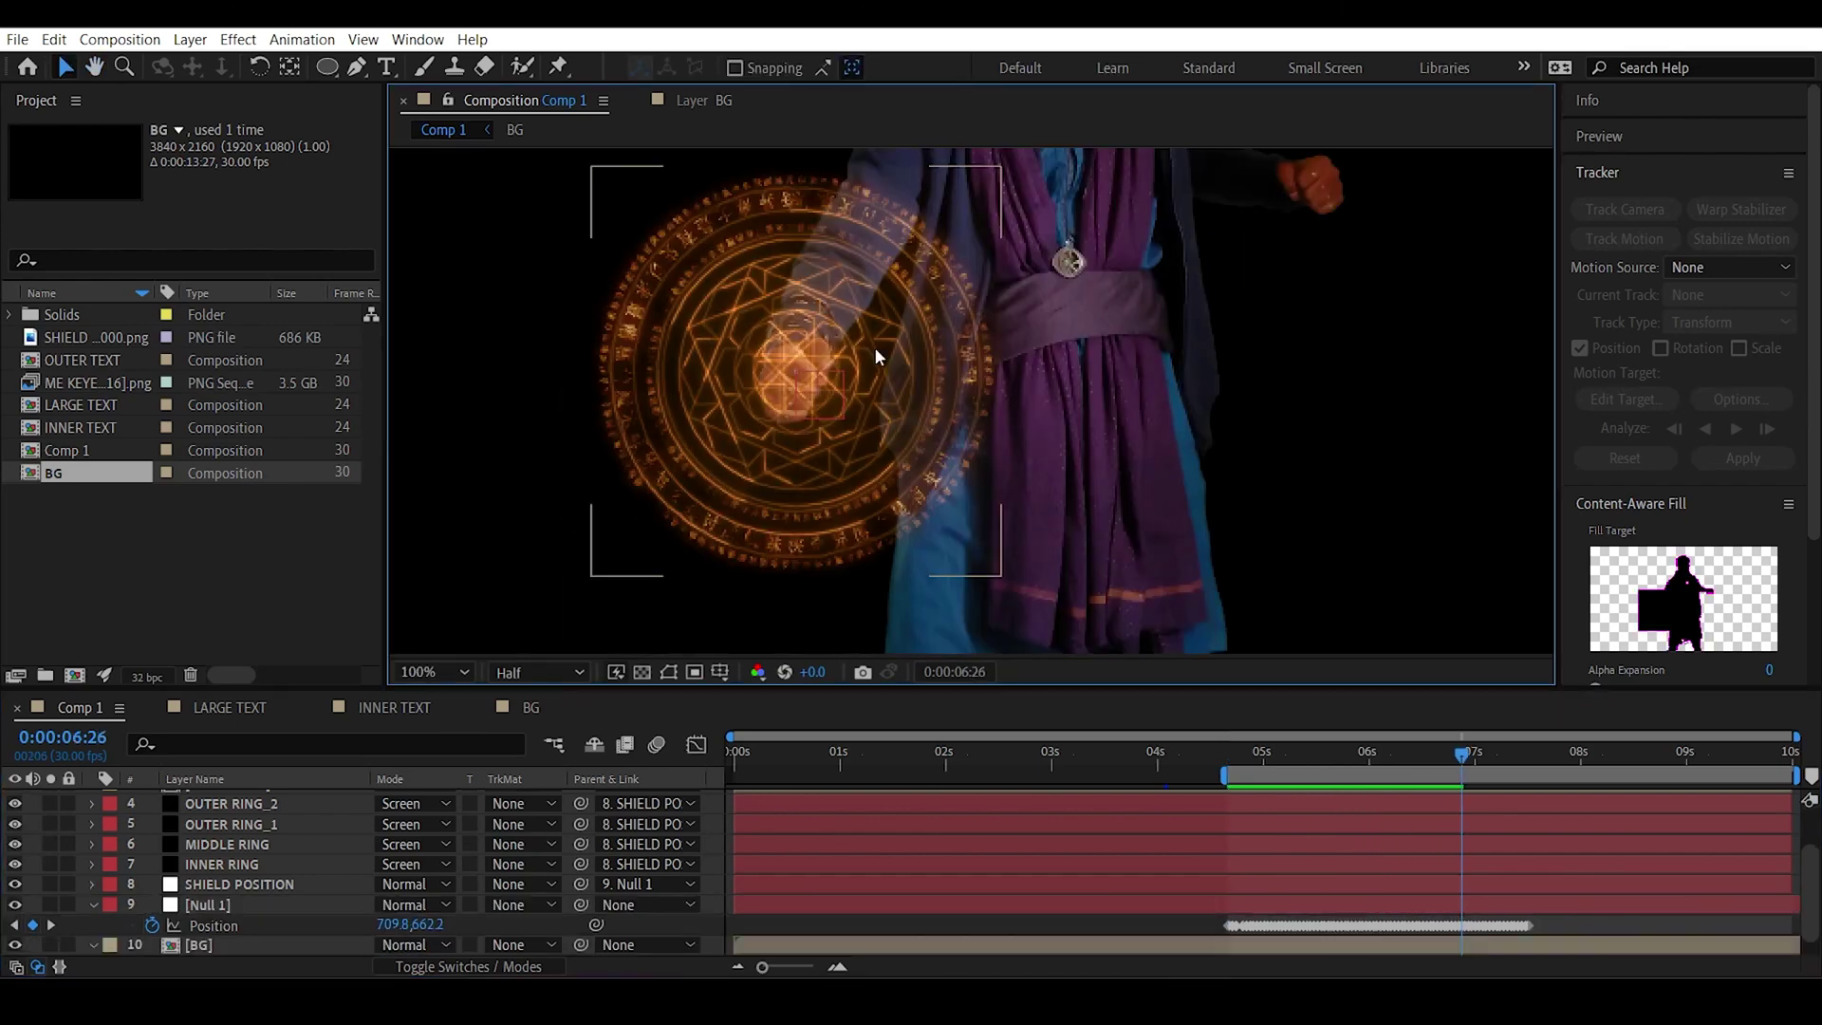
Parent the MIDDLE RING layer to INNER RING.
left_click(244, 865)
left_click(253, 885)
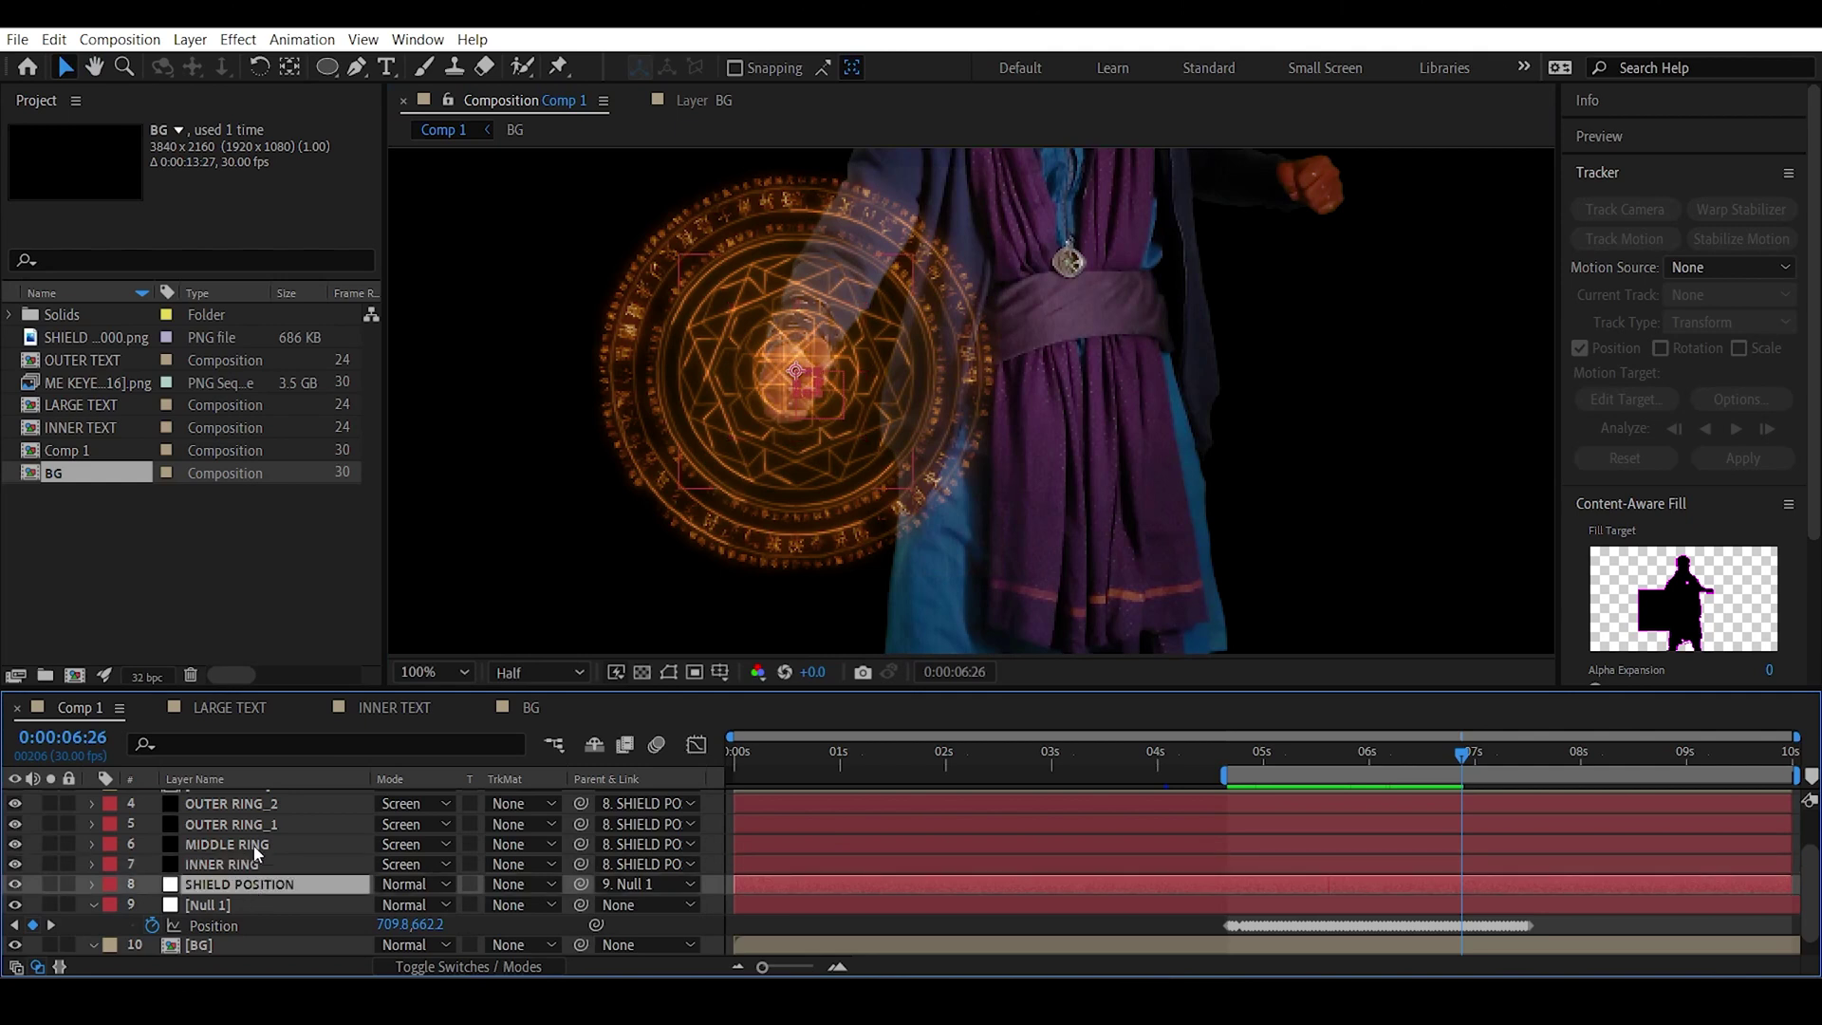
left_click(253, 845)
left_click_drag(581, 843, 268, 864)
Isolate OUTER RING_1 briefly to identify it, and parent it to MIDDLE RING.
left_click(271, 825)
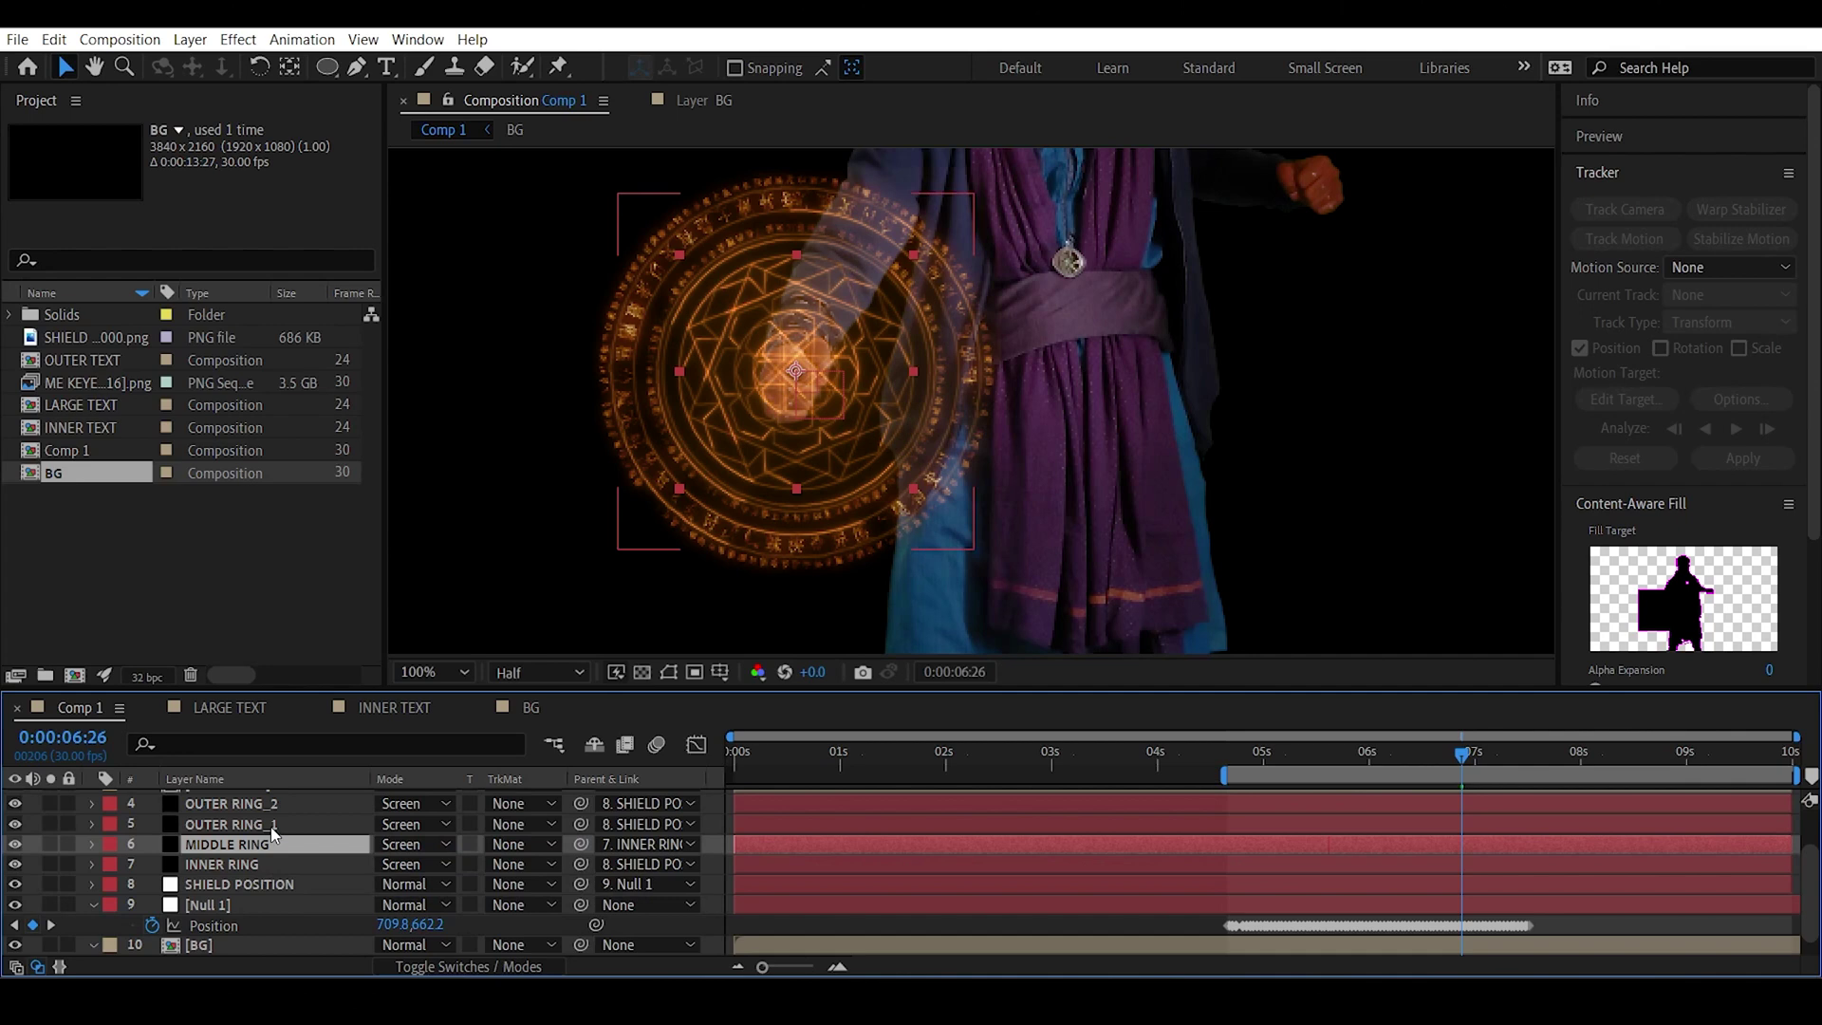
left_click(49, 823)
left_click(49, 824)
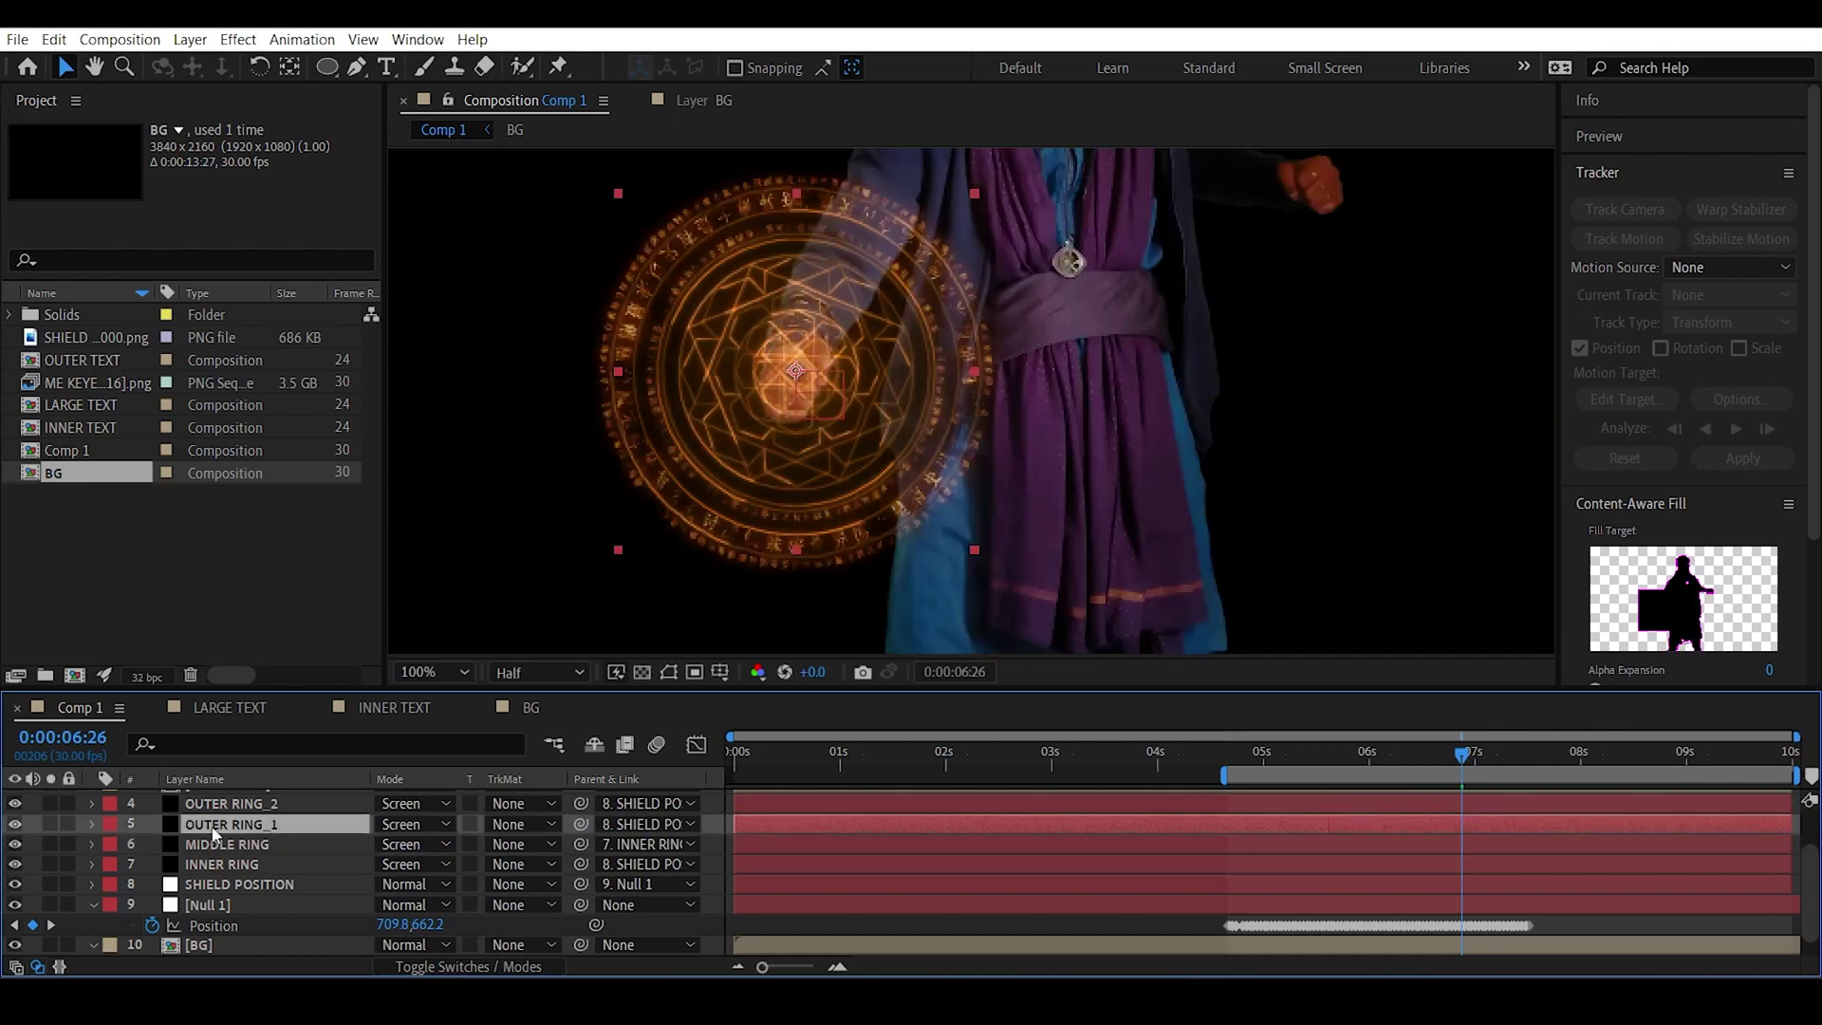
left_click_drag(581, 824, 304, 852)
Move the INNER TEXT layer directly above OUTER RING_1 and parent it to OUTER RING_1.
scroll(275, 888, "up", 3)
left_click(265, 820)
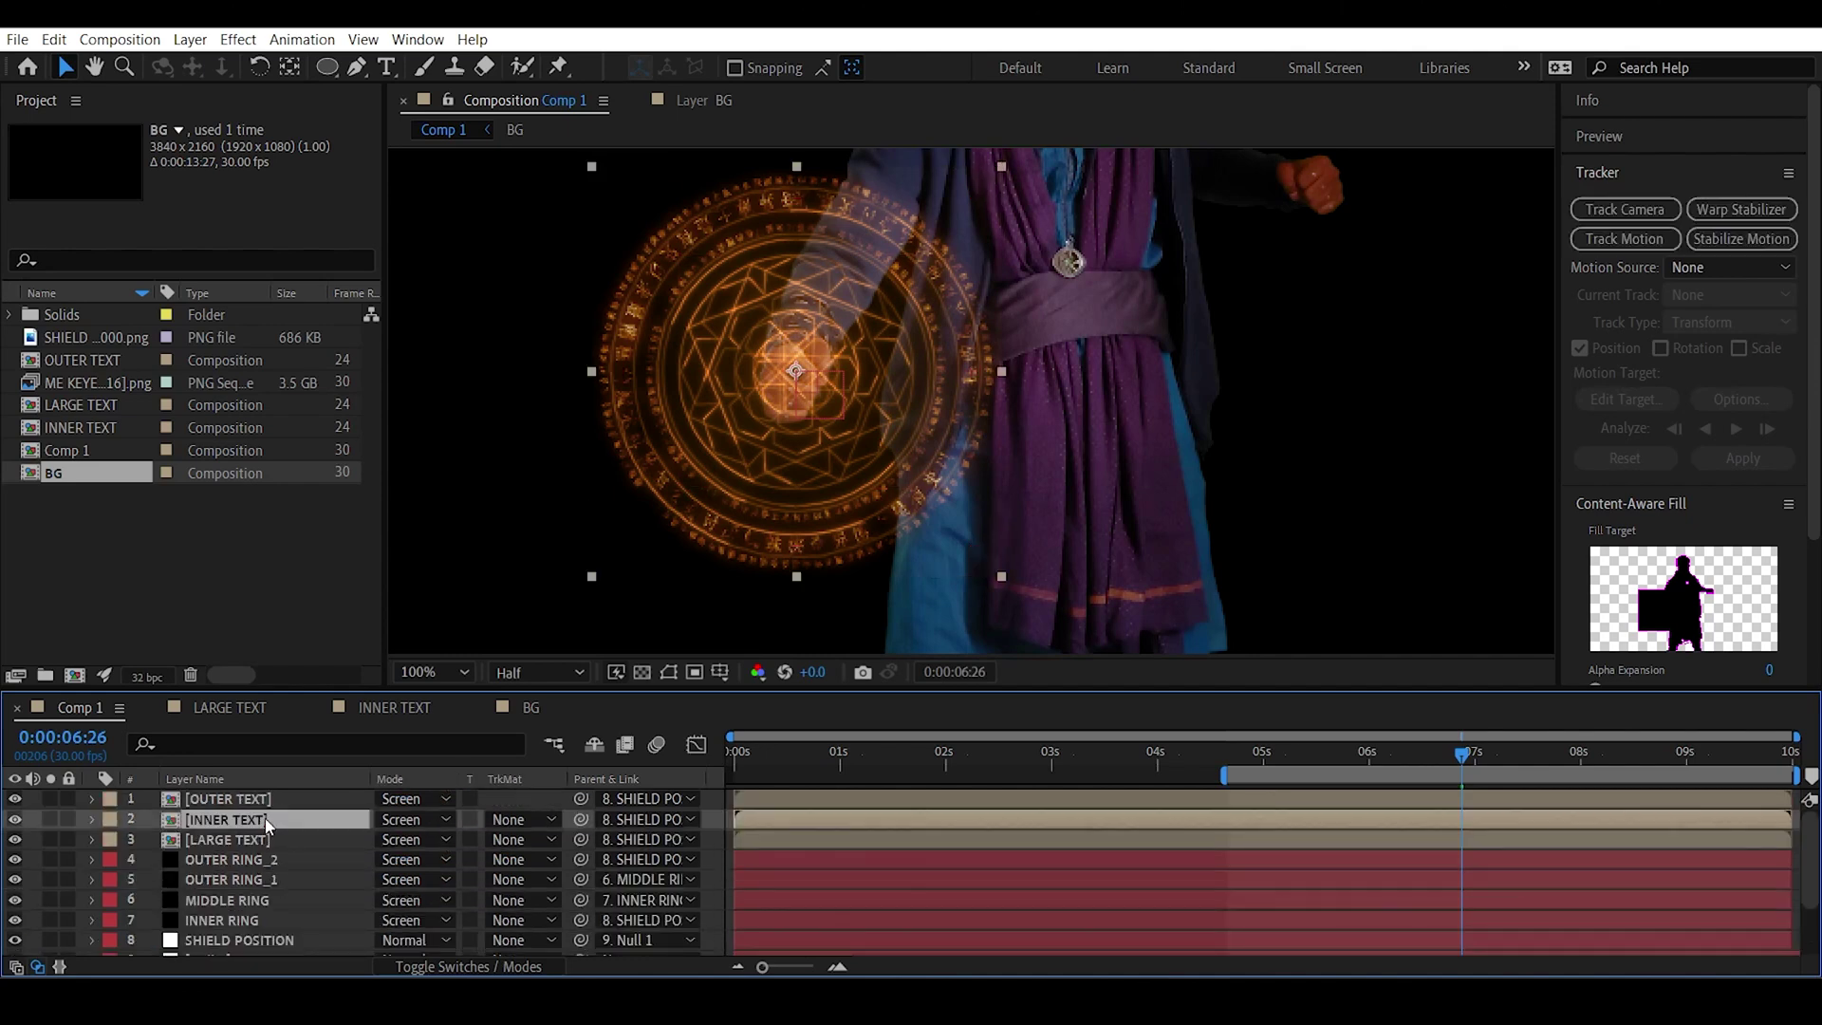
left_click_drag(266, 820, 276, 869)
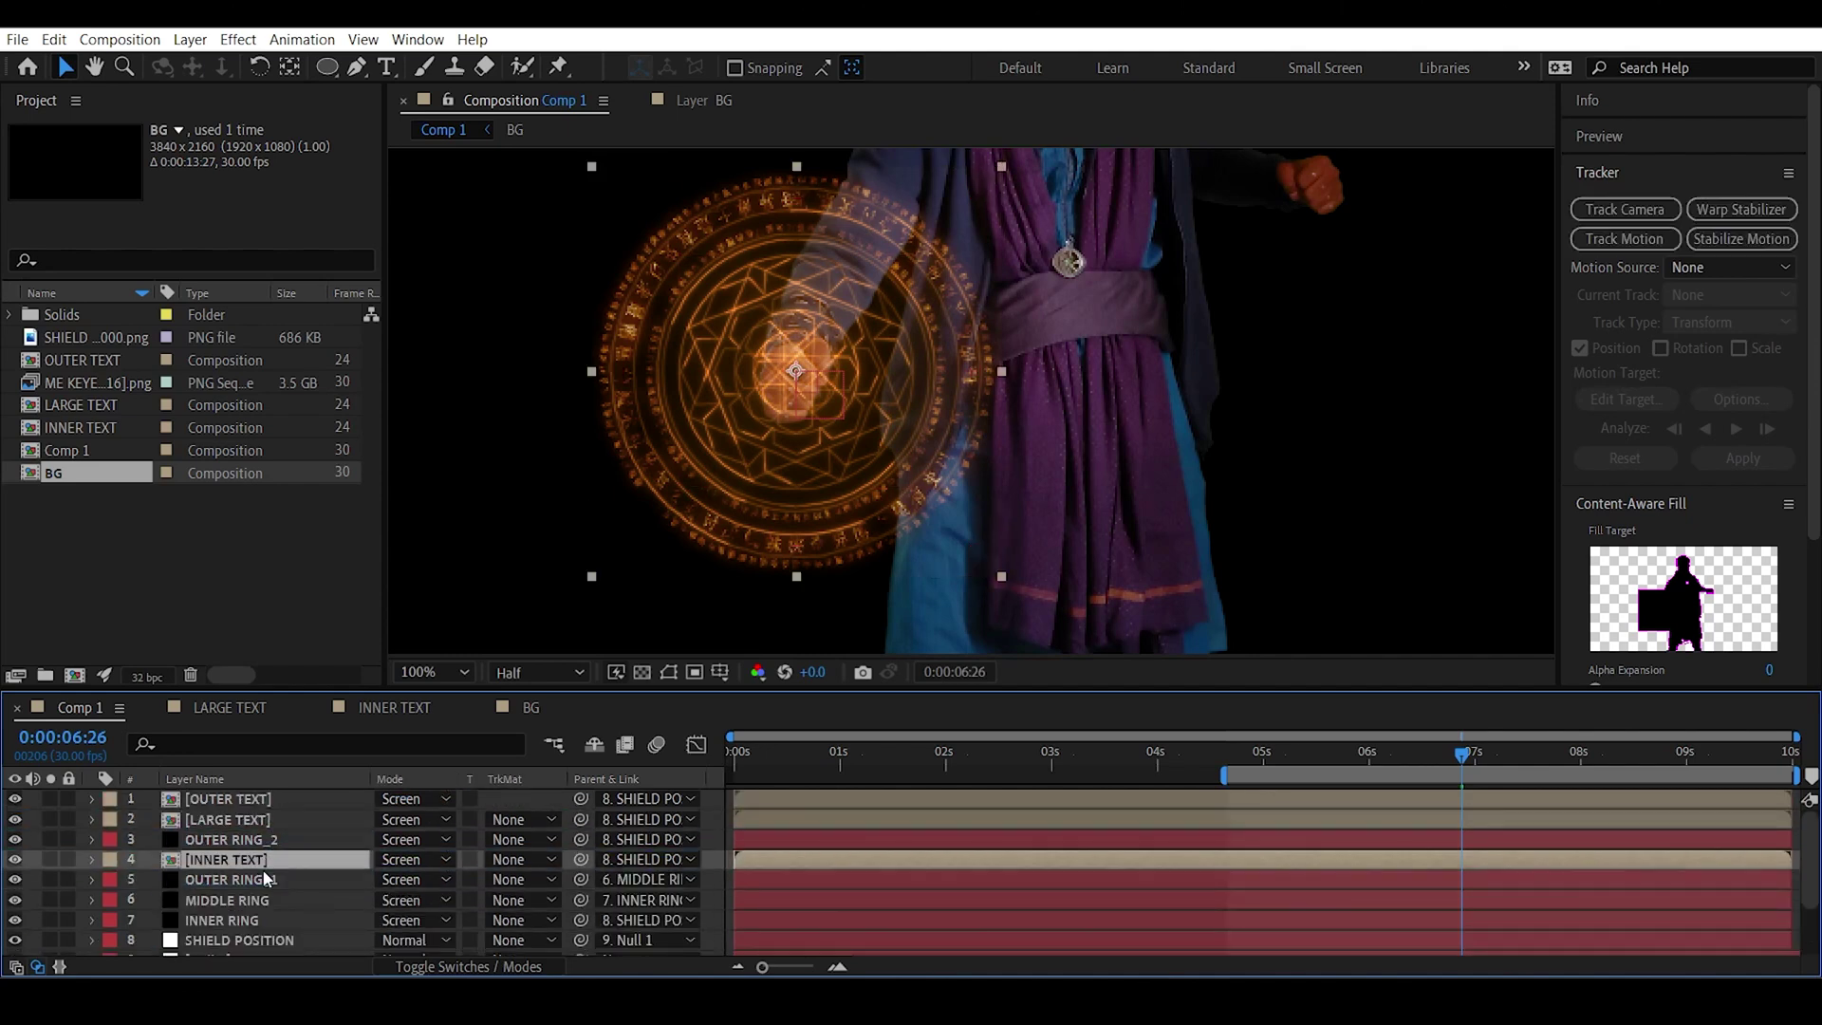
left_click(49, 859)
left_click(49, 860)
left_click_drag(580, 858, 277, 881)
Move the LARGE TEXT layer directly above INNER TEXT and parent it to OUTER RING_1.
left_click_drag(228, 820, 42, 835)
left_click(52, 839)
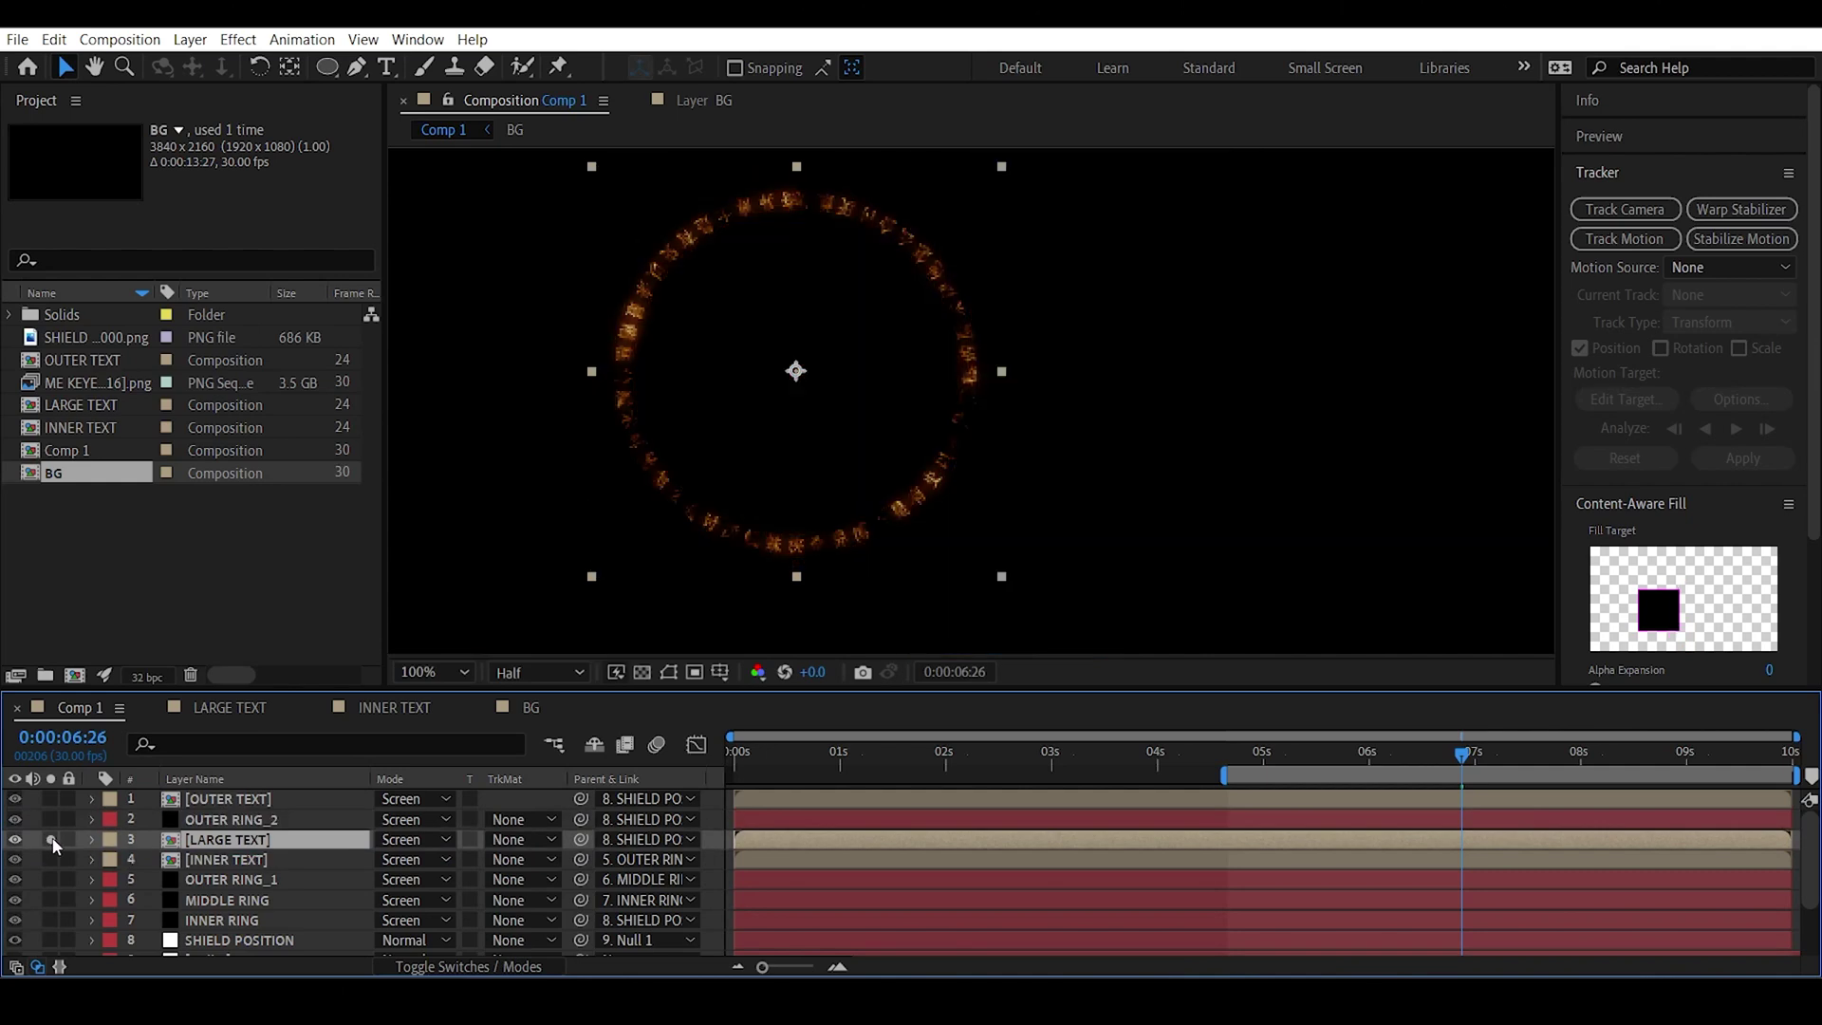
left_click(52, 840)
left_click_drag(581, 839, 323, 886)
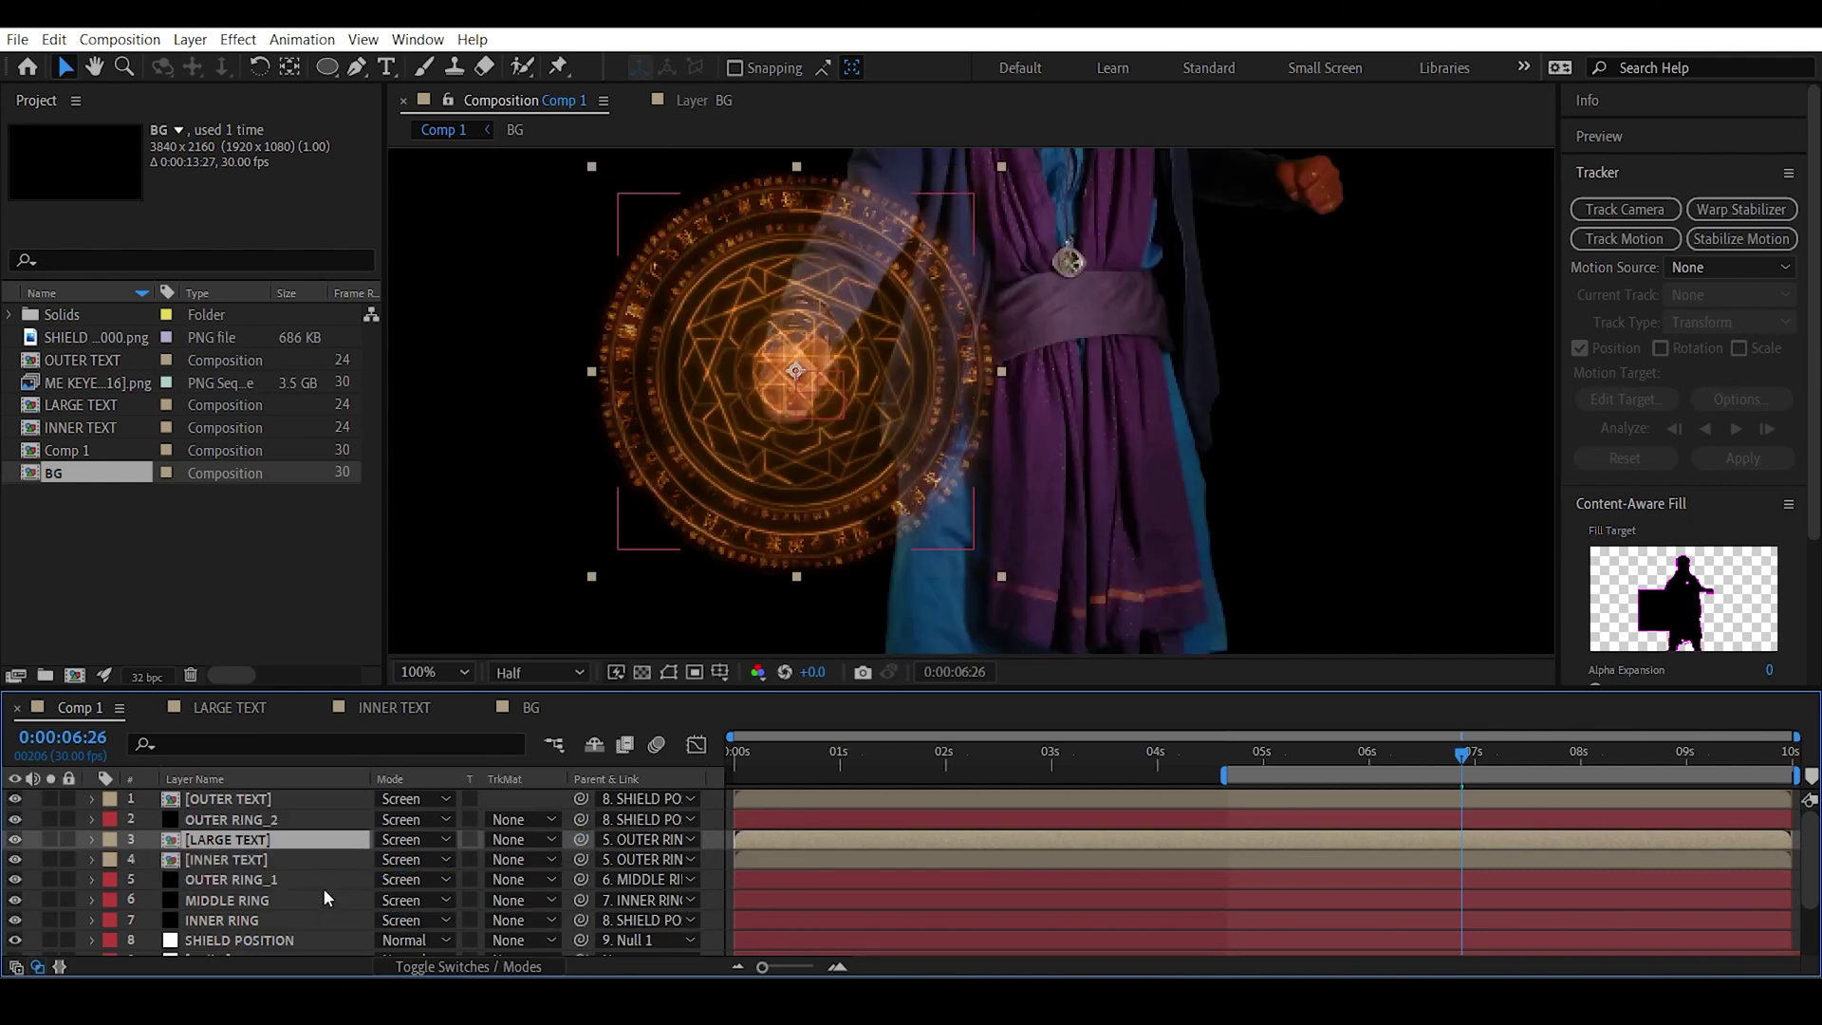
Solo OUTER RING_1, INNER TEXT and LARGE TEXT, test their parenting by shifting OUTER RING_1's X position to 927, and undo the shift.
left_click(305, 883)
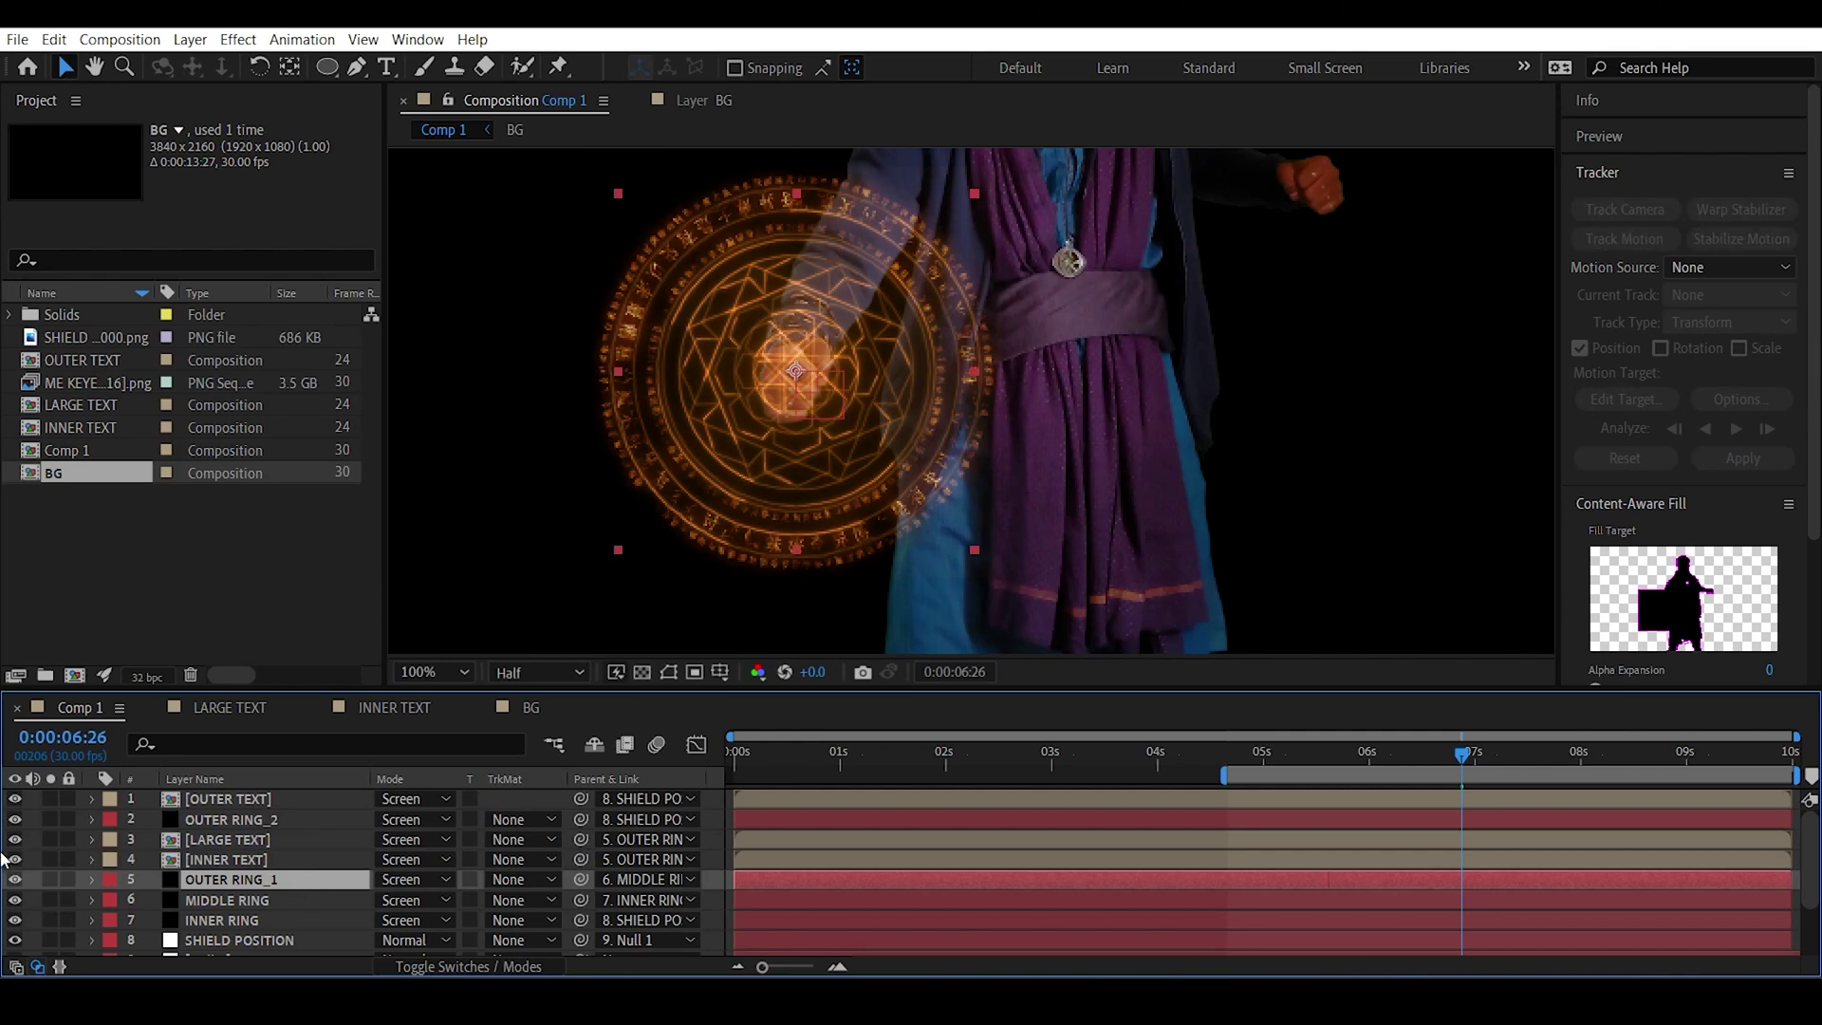
left_click_drag(51, 878, 50, 839)
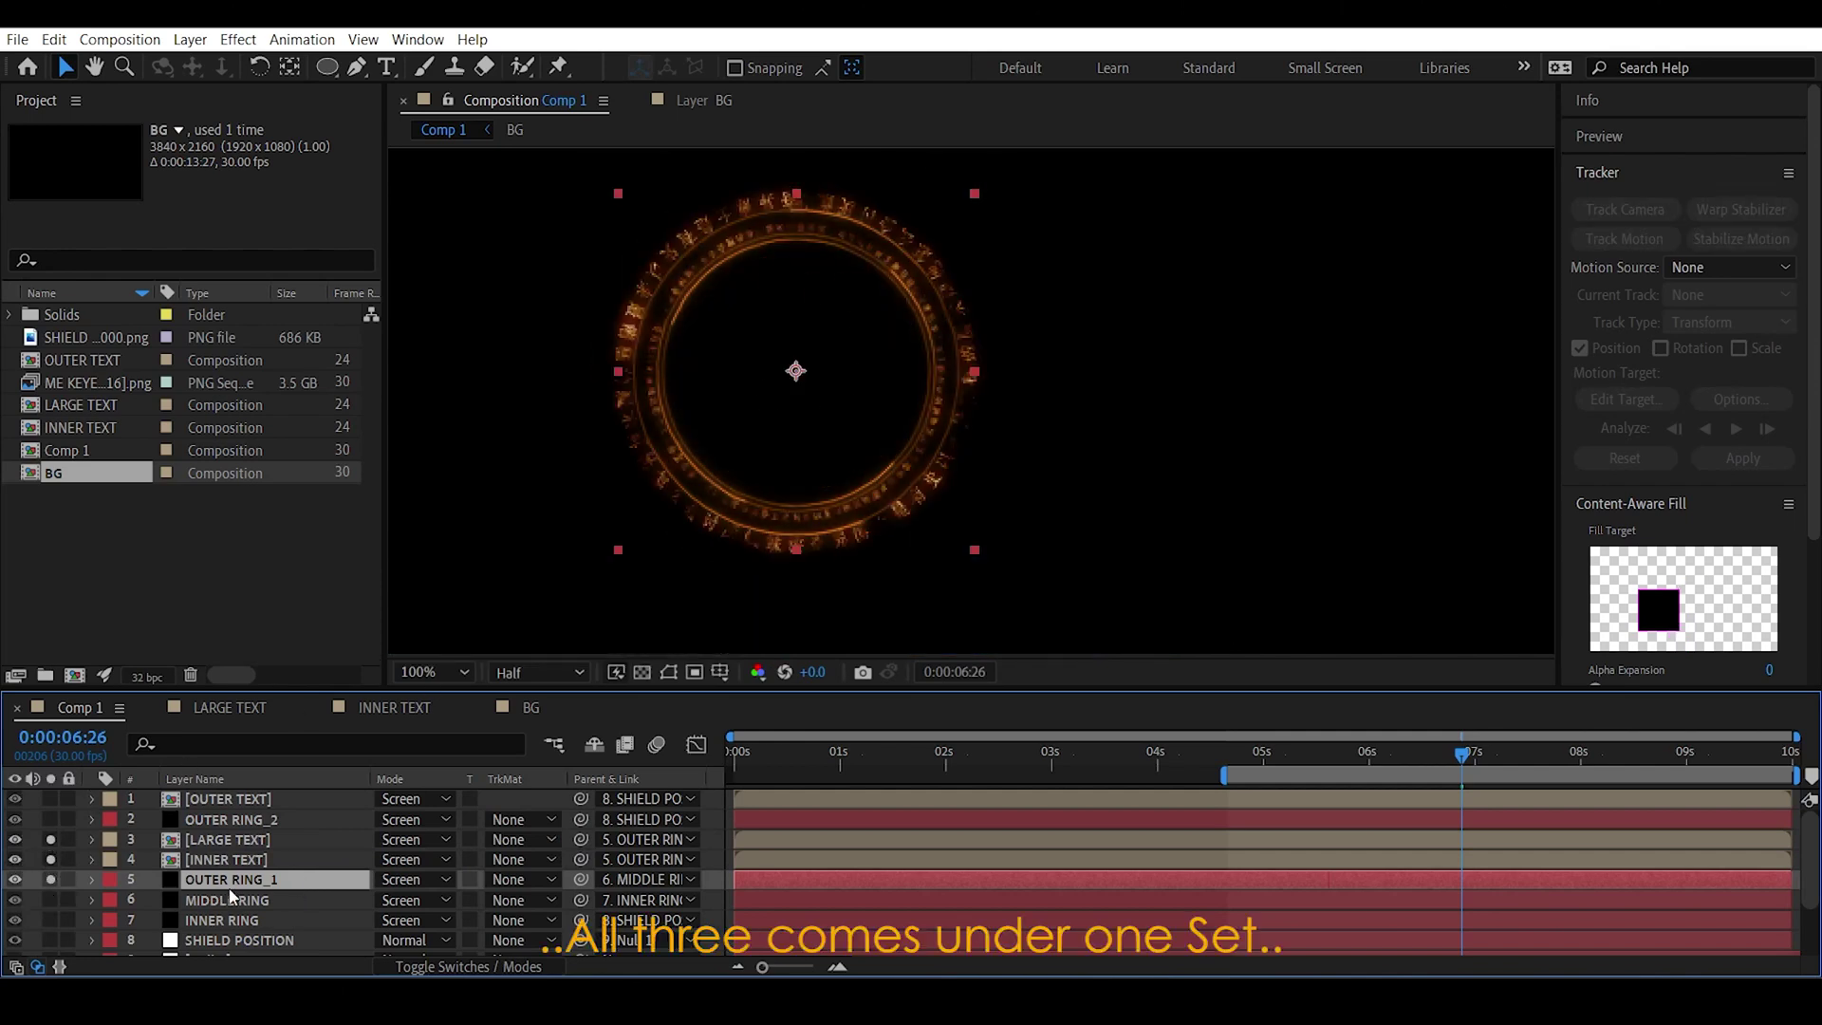
key("p")
left_click_drag(391, 900, 353, 904)
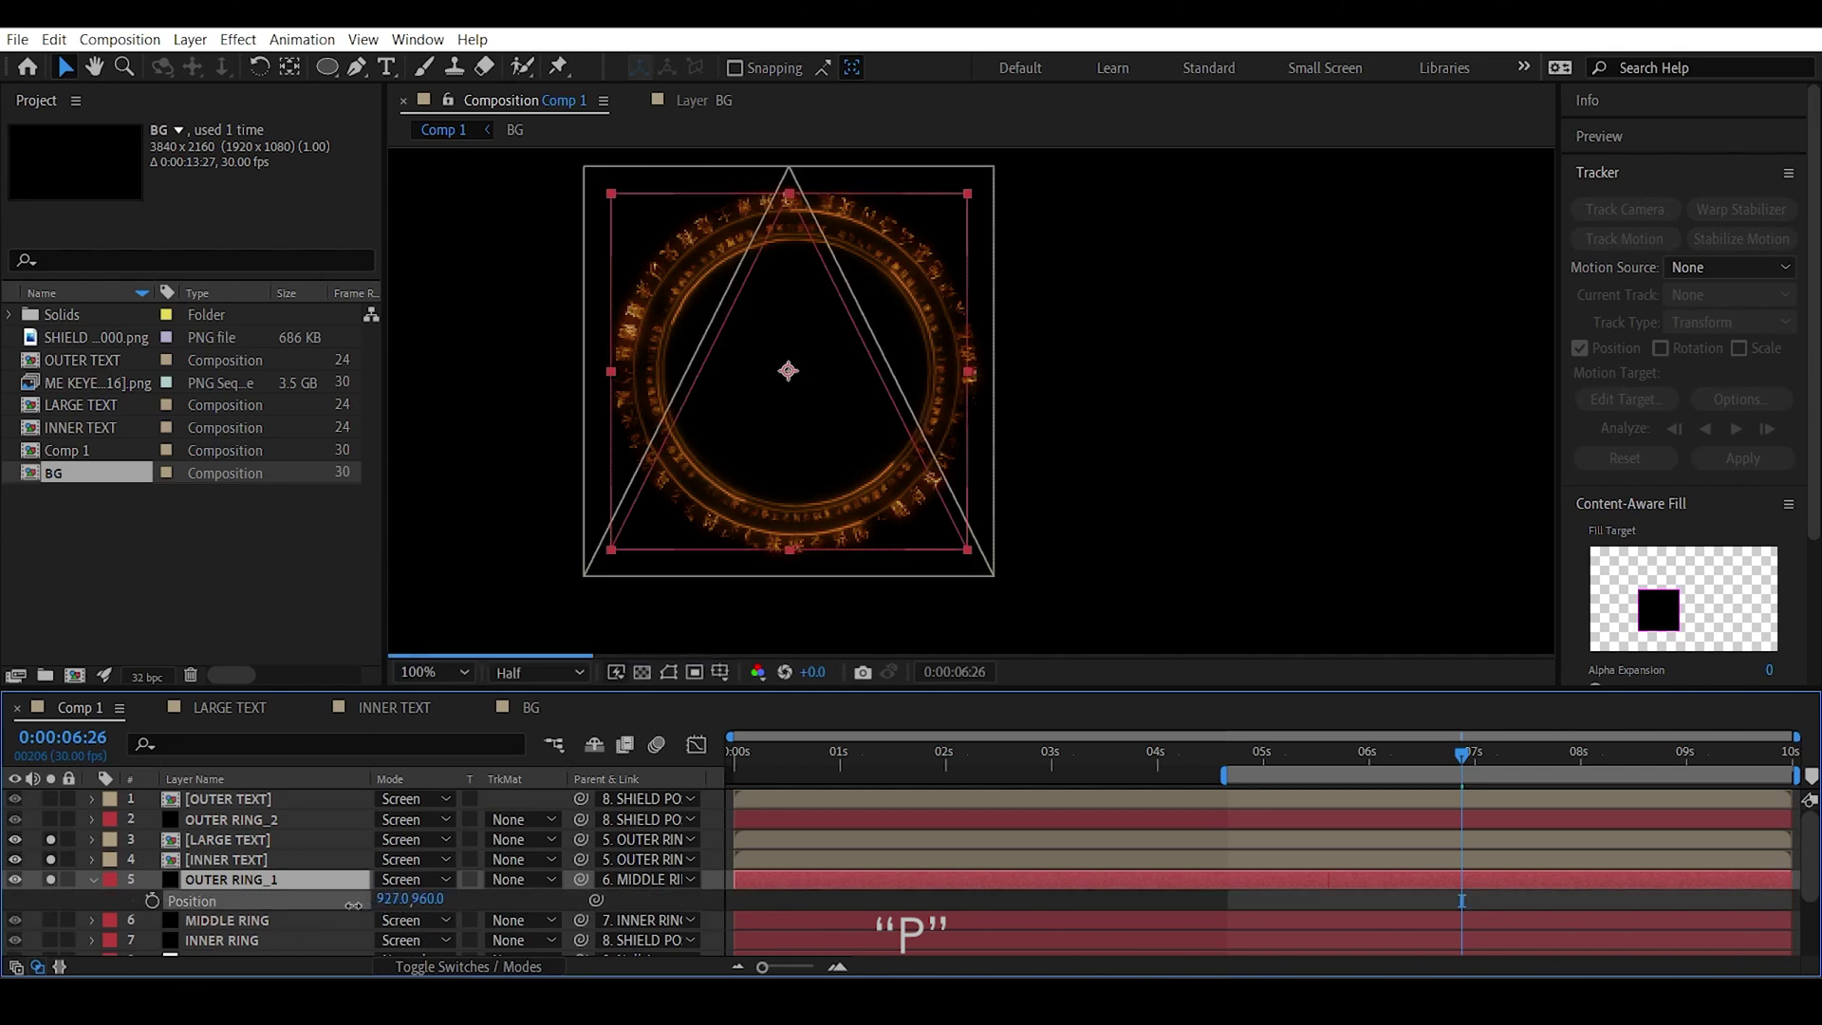
key("ctrl+z")
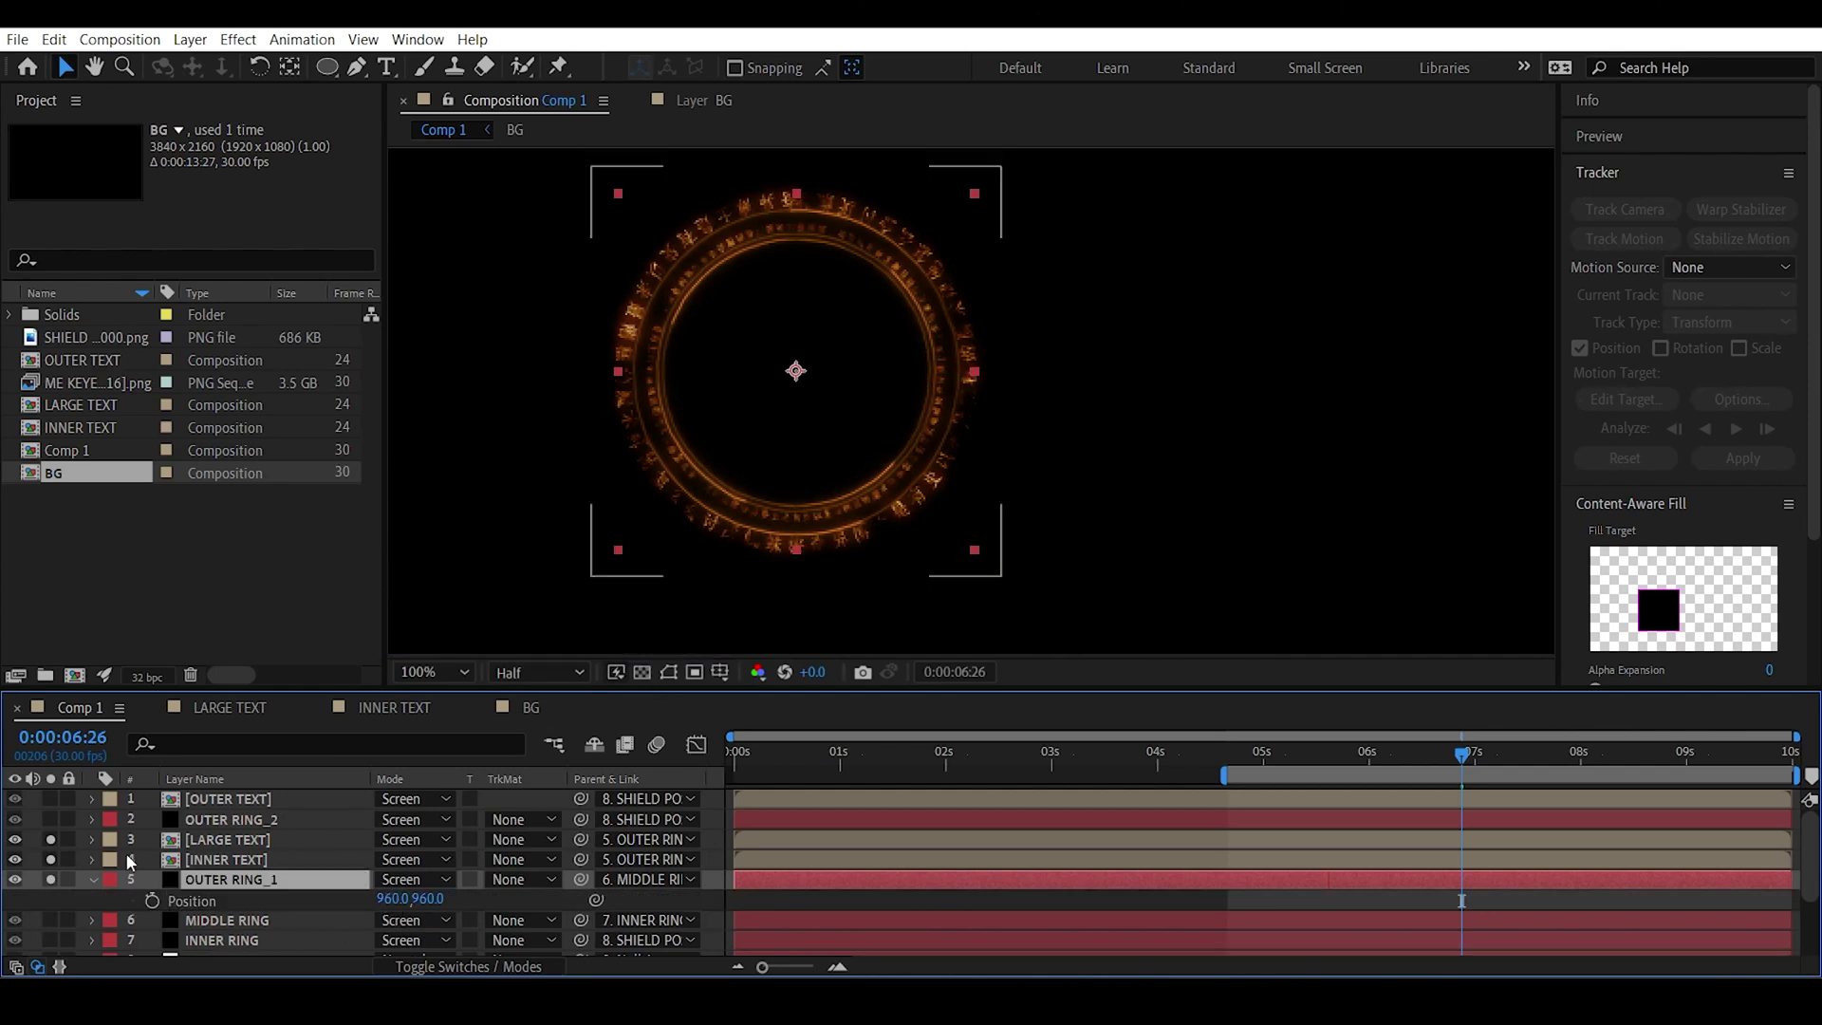
Solo OUTER RING_2 briefly to identify it, and parent it to OUTER RING_1.
left_click(251, 820)
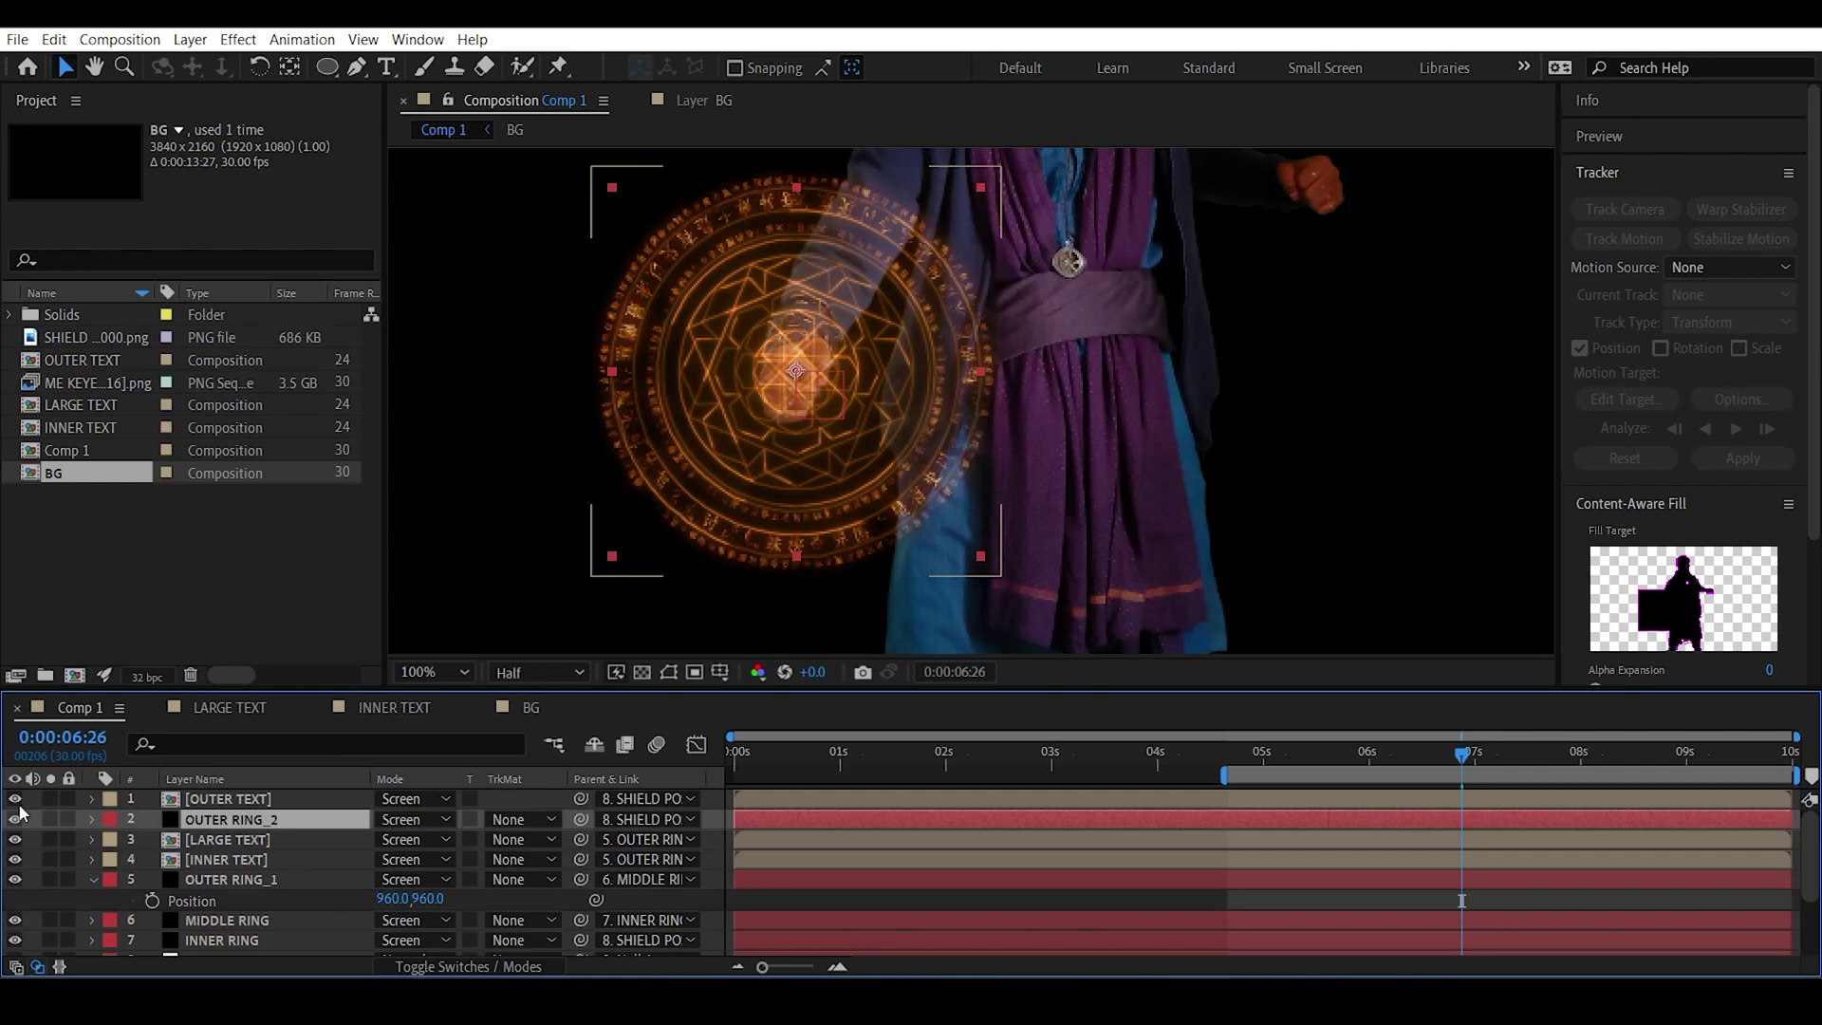
left_click(49, 820)
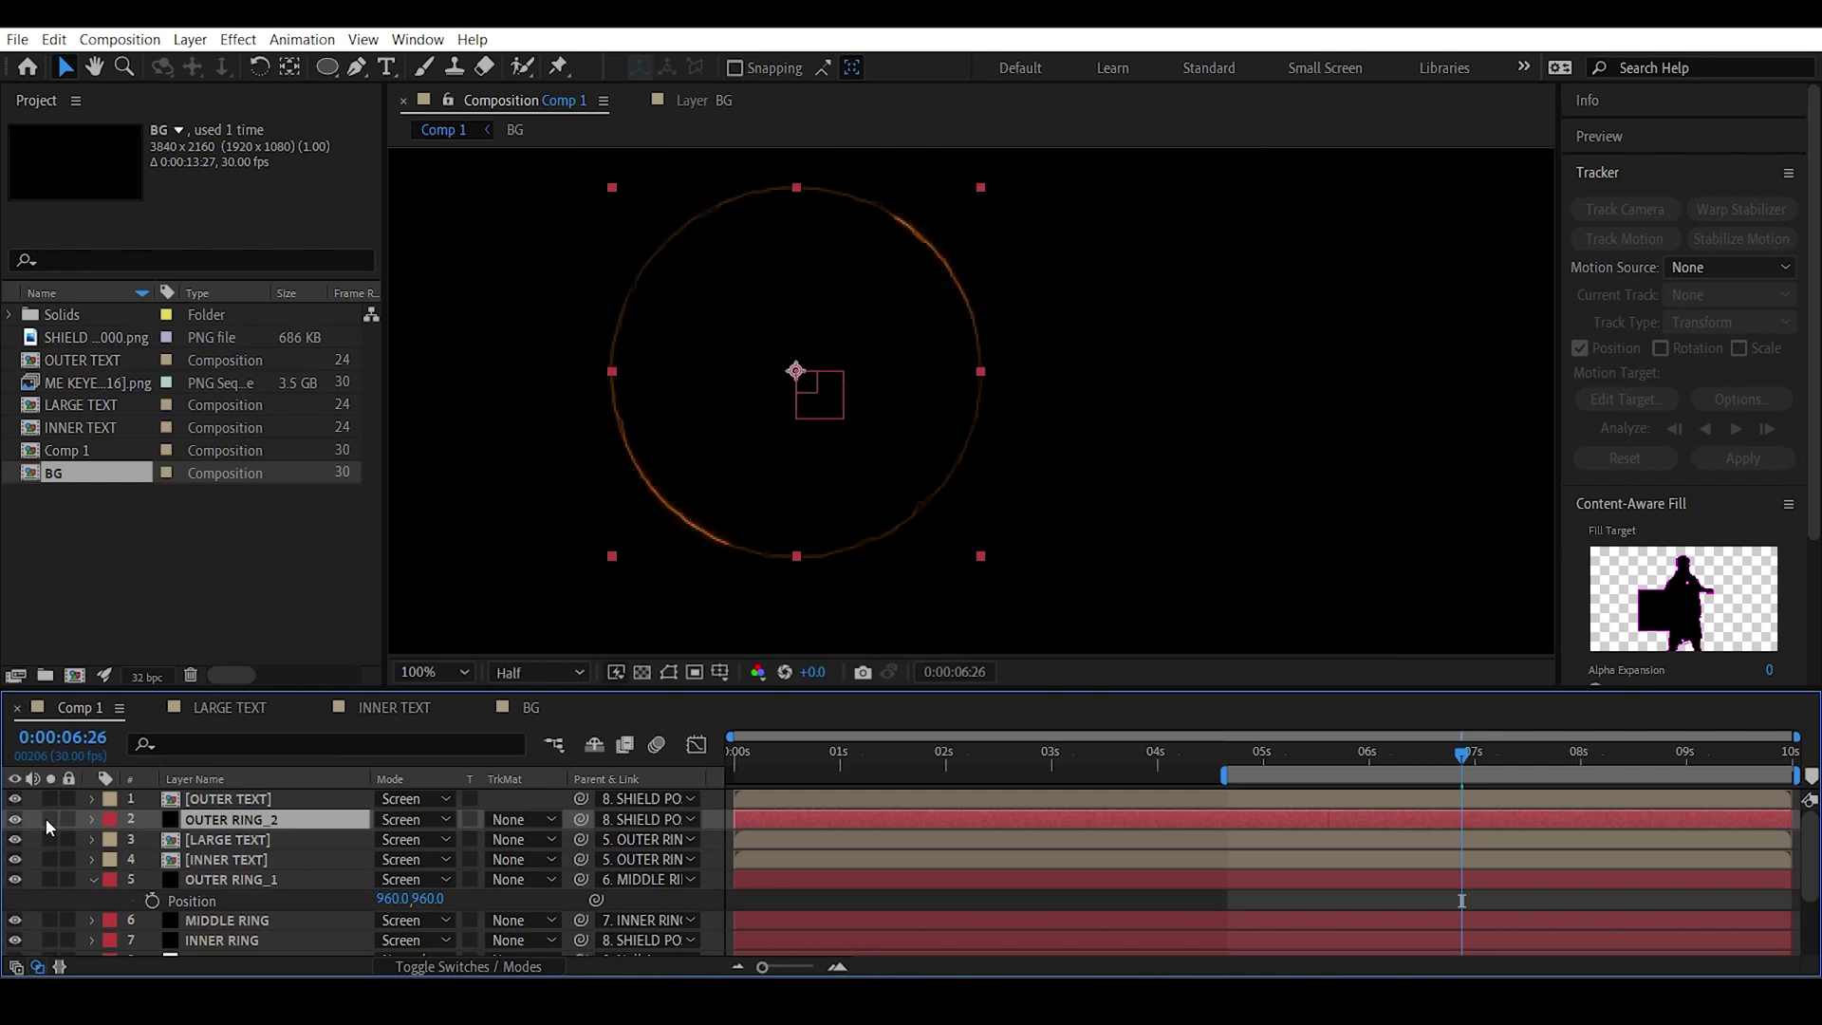
left_click(50, 819)
left_click_drag(580, 818, 233, 879)
Parent the OUTER TEXT layer to OUTER RING_2 and collapse OUTER RING_1's properties.
left_click(252, 806)
left_click_drag(581, 804, 275, 818)
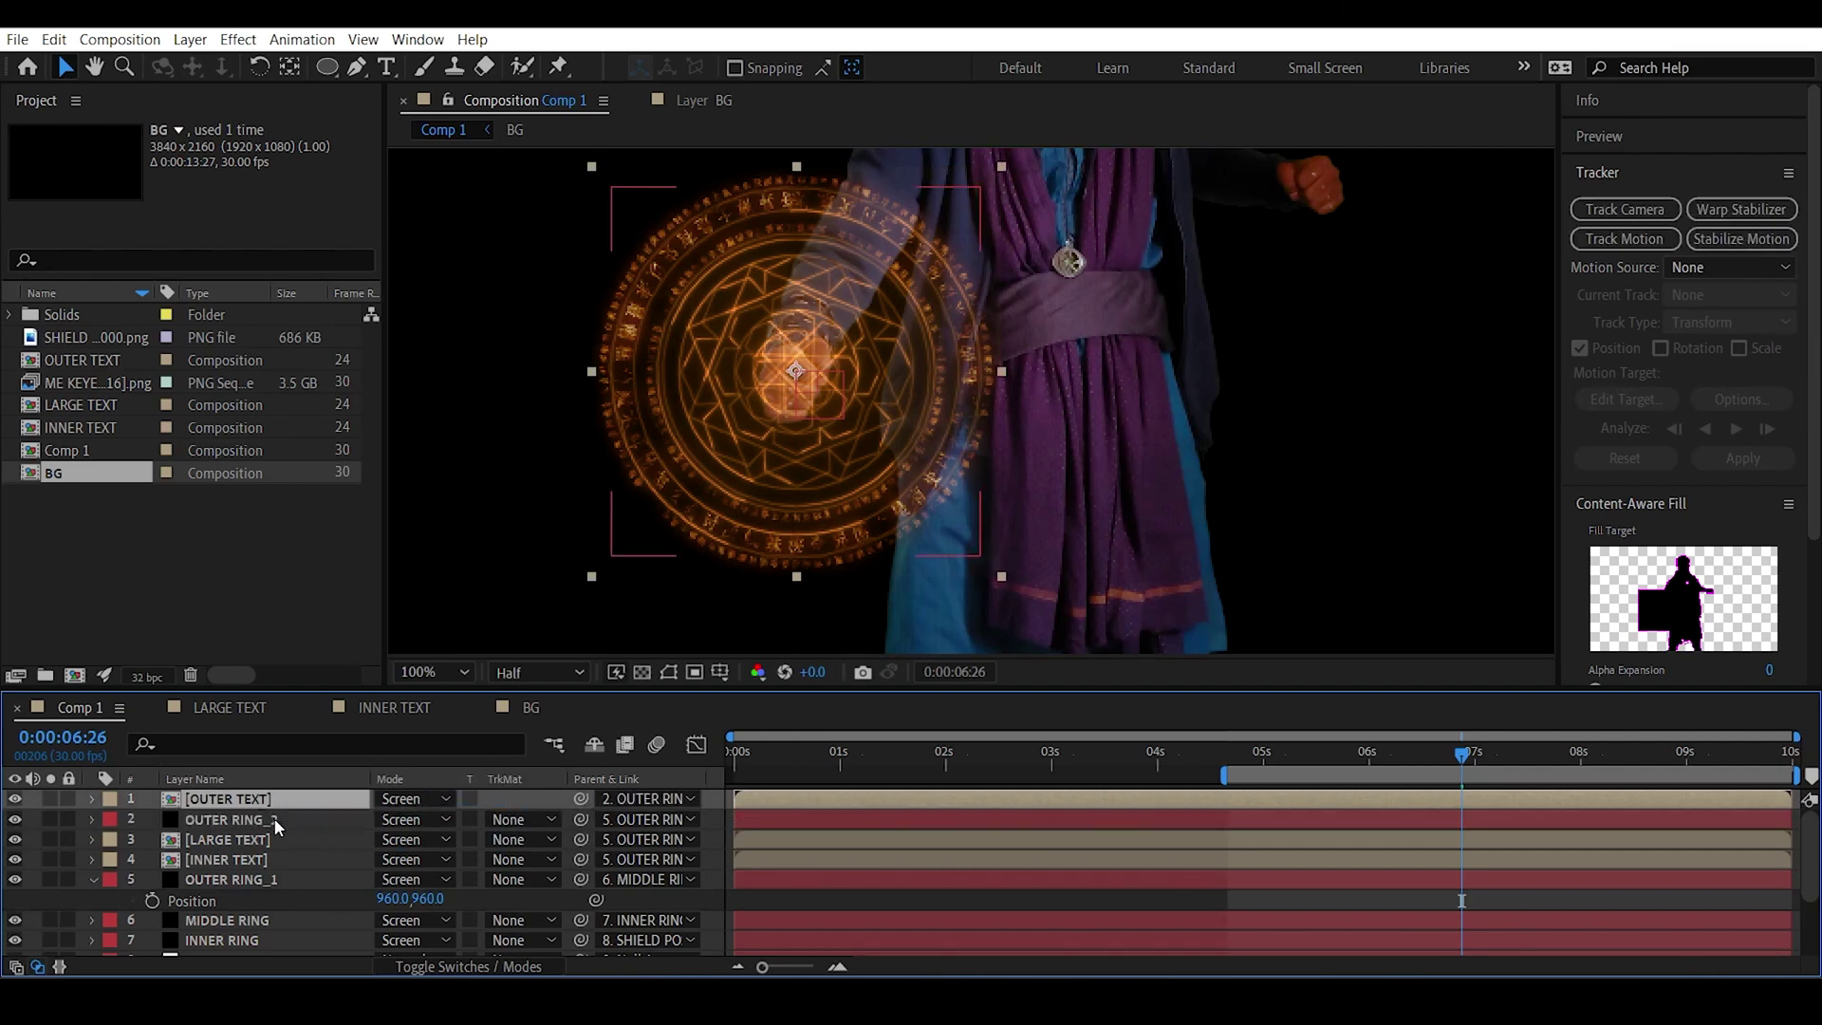
left_click(91, 880)
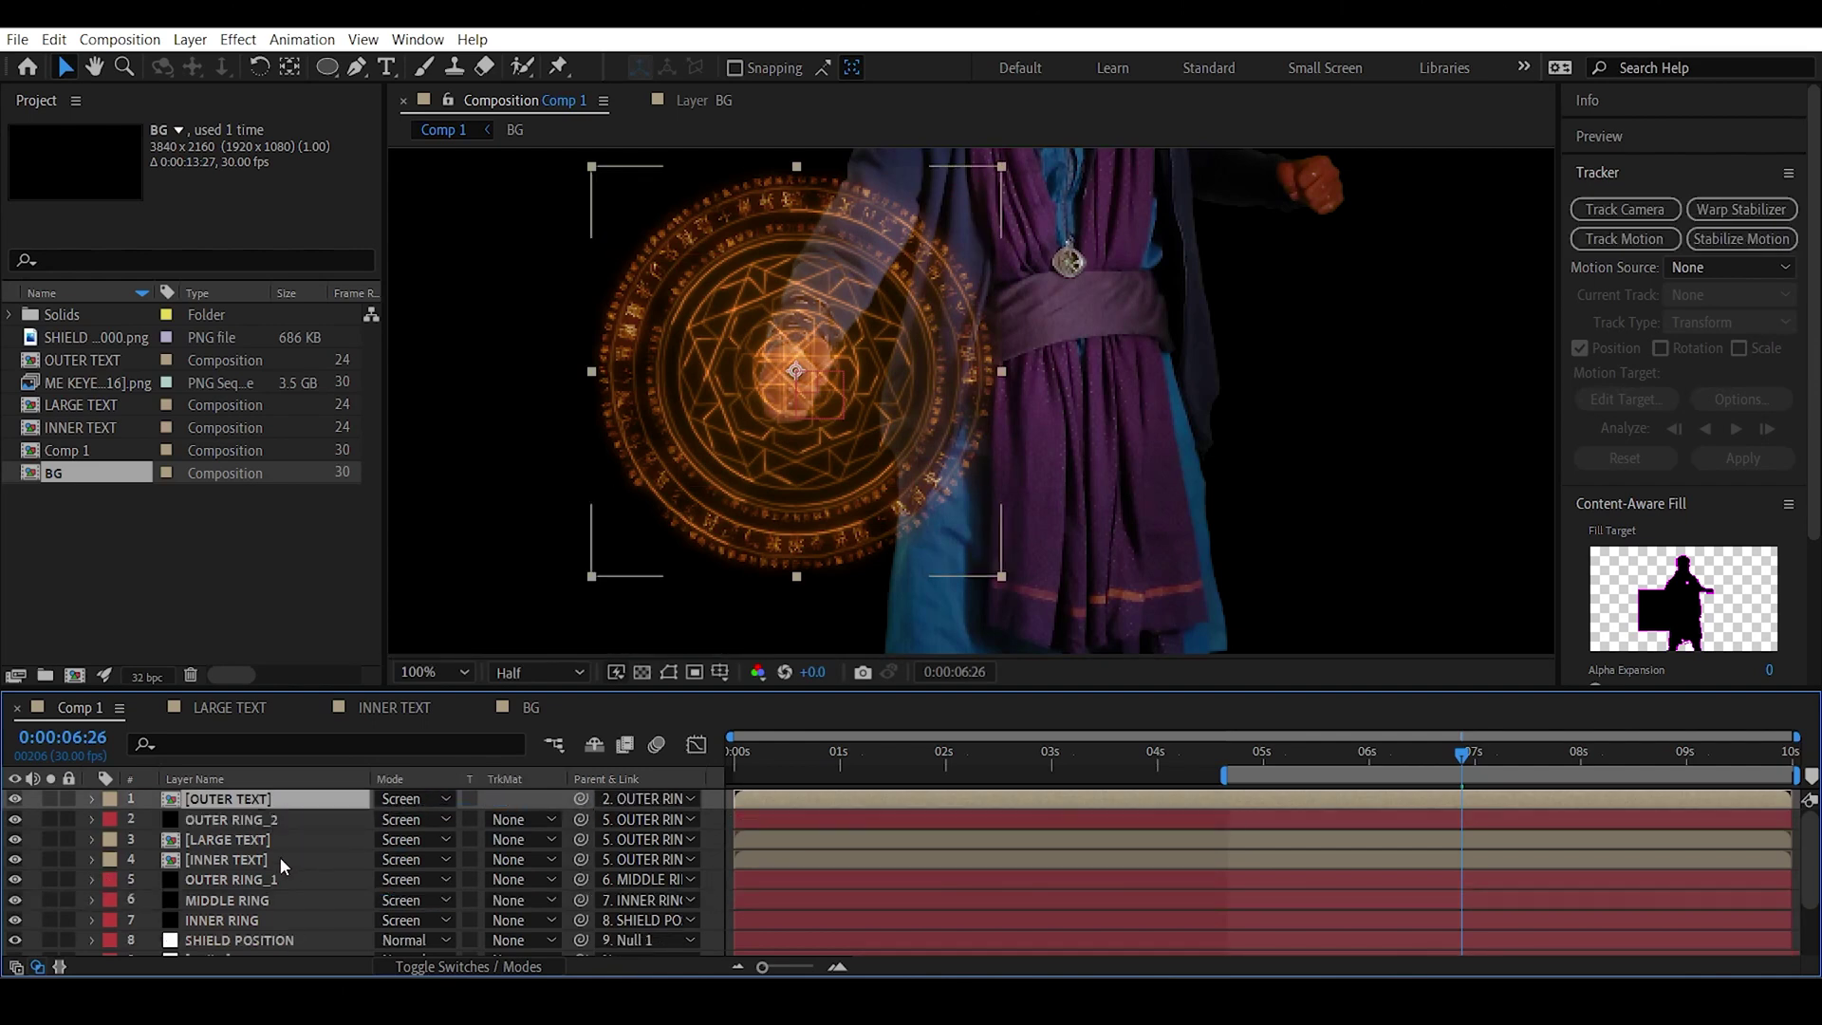
Return the current time to 0:00:04:20 and inspect how the shield sits over the raised hands.
left_click(452, 666)
left_click(485, 242)
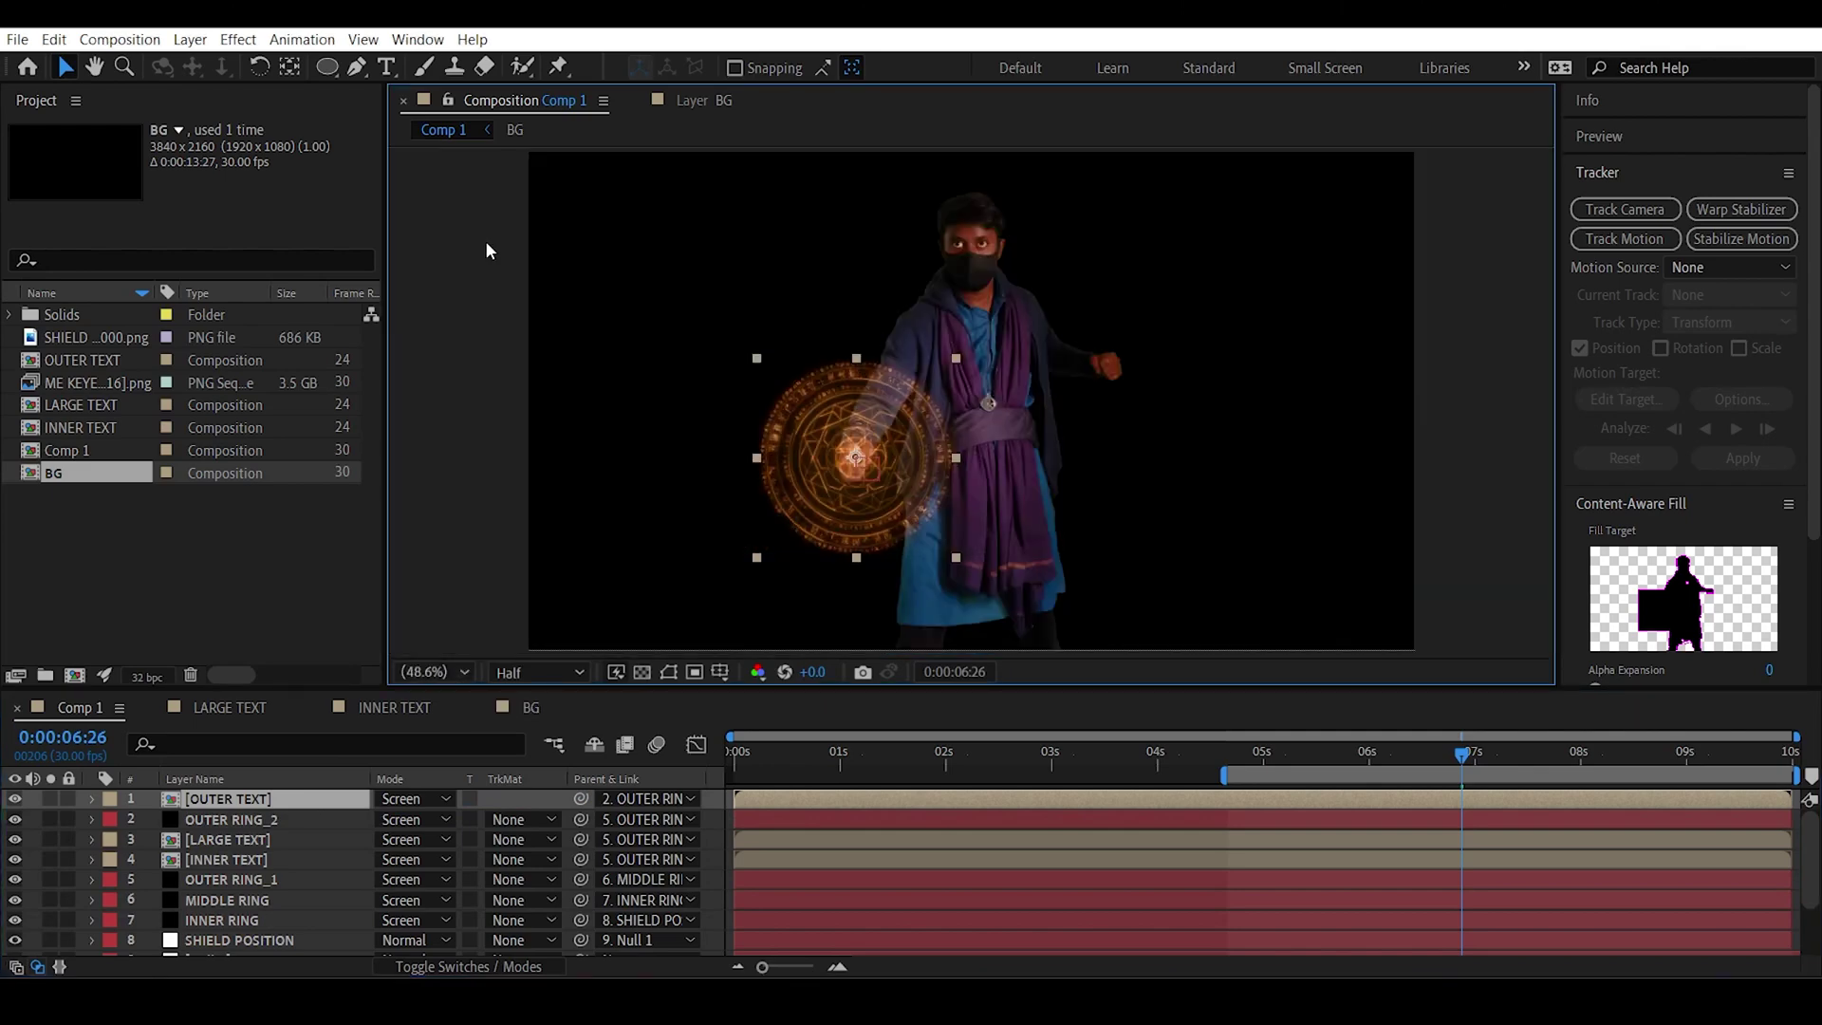
scroll(902, 463, "up", 2)
left_click_drag(1292, 757, 1227, 755)
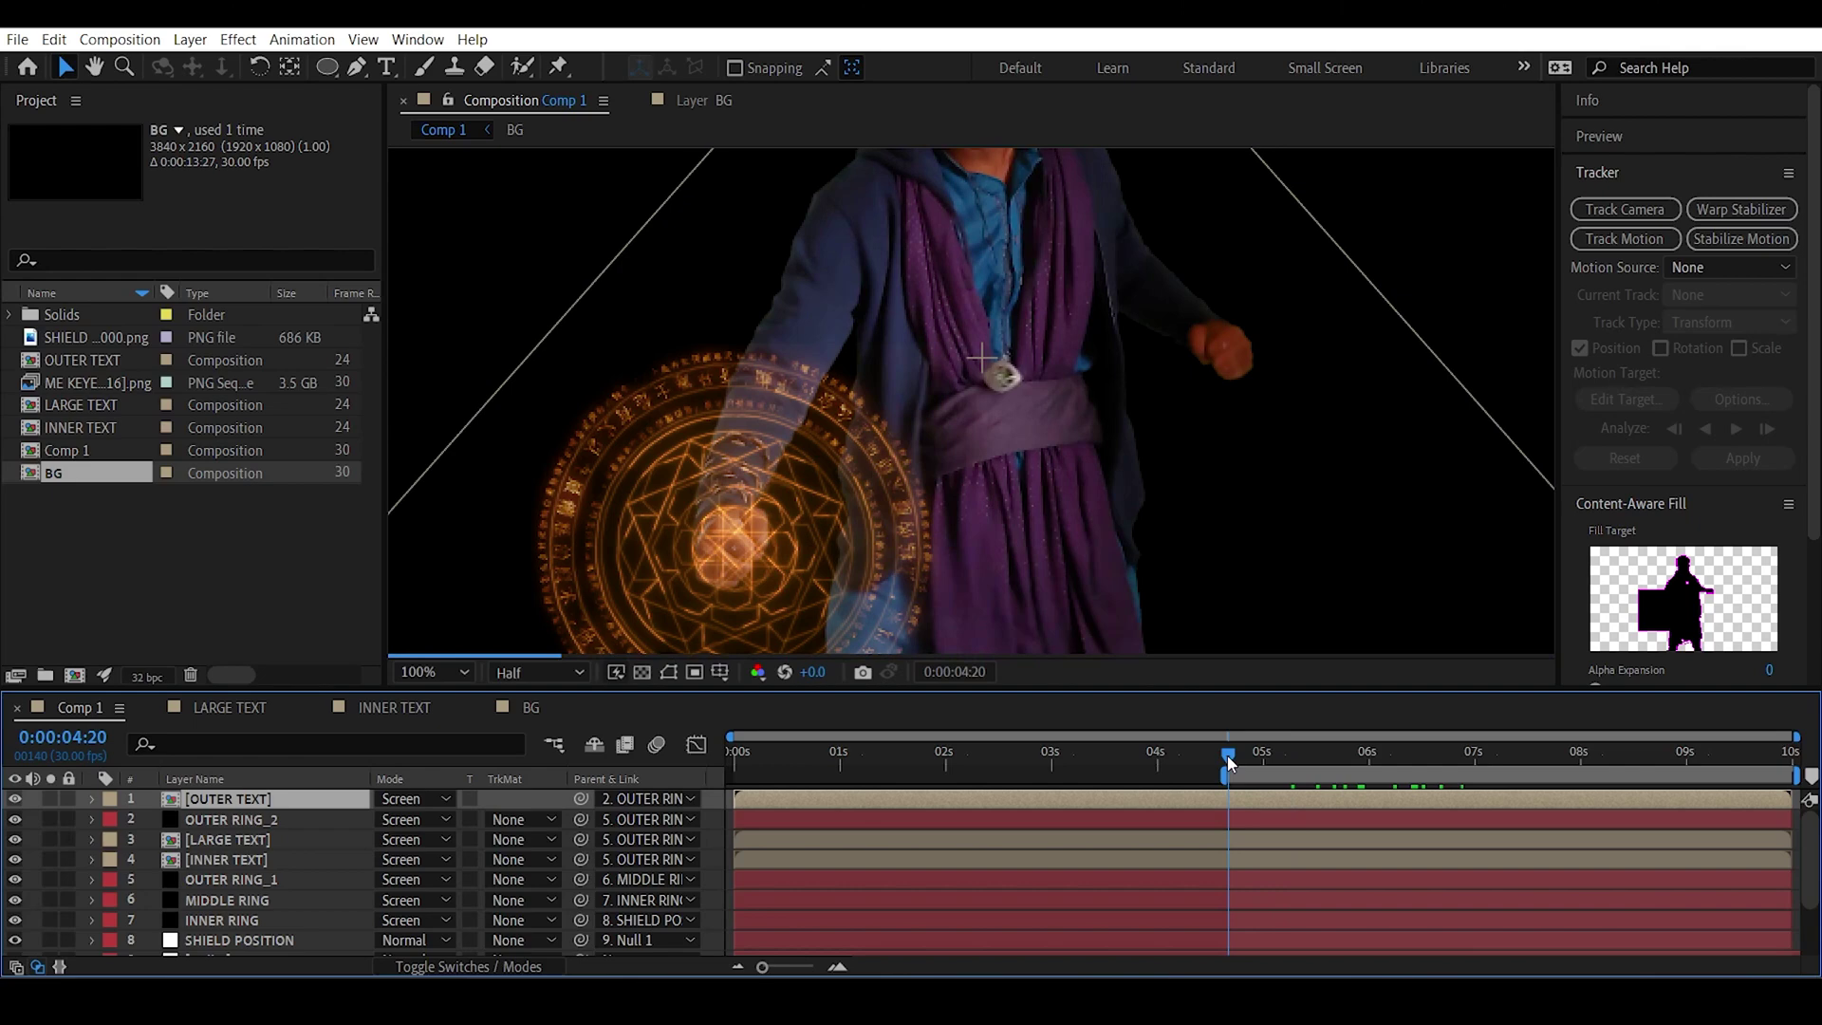
scroll(992, 427, "down", 1)
left_click_drag(1047, 341, 947, 498)
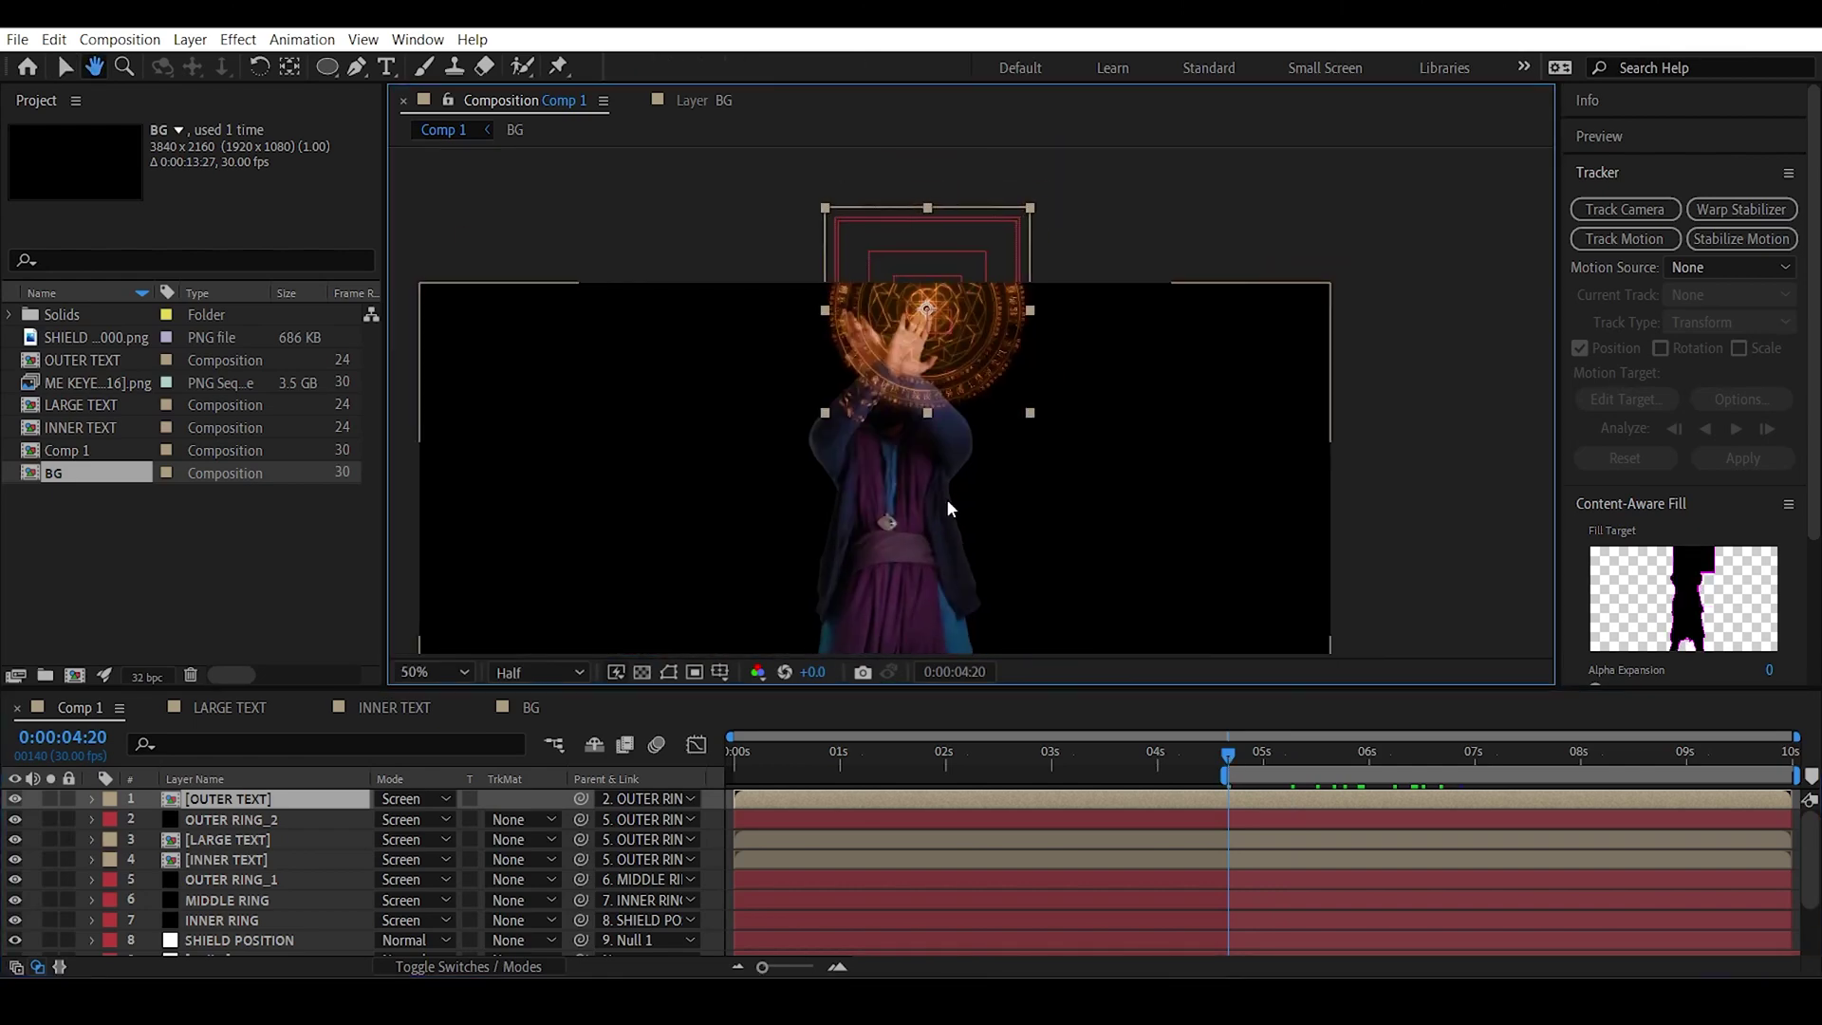
scroll(942, 430, "up", 1)
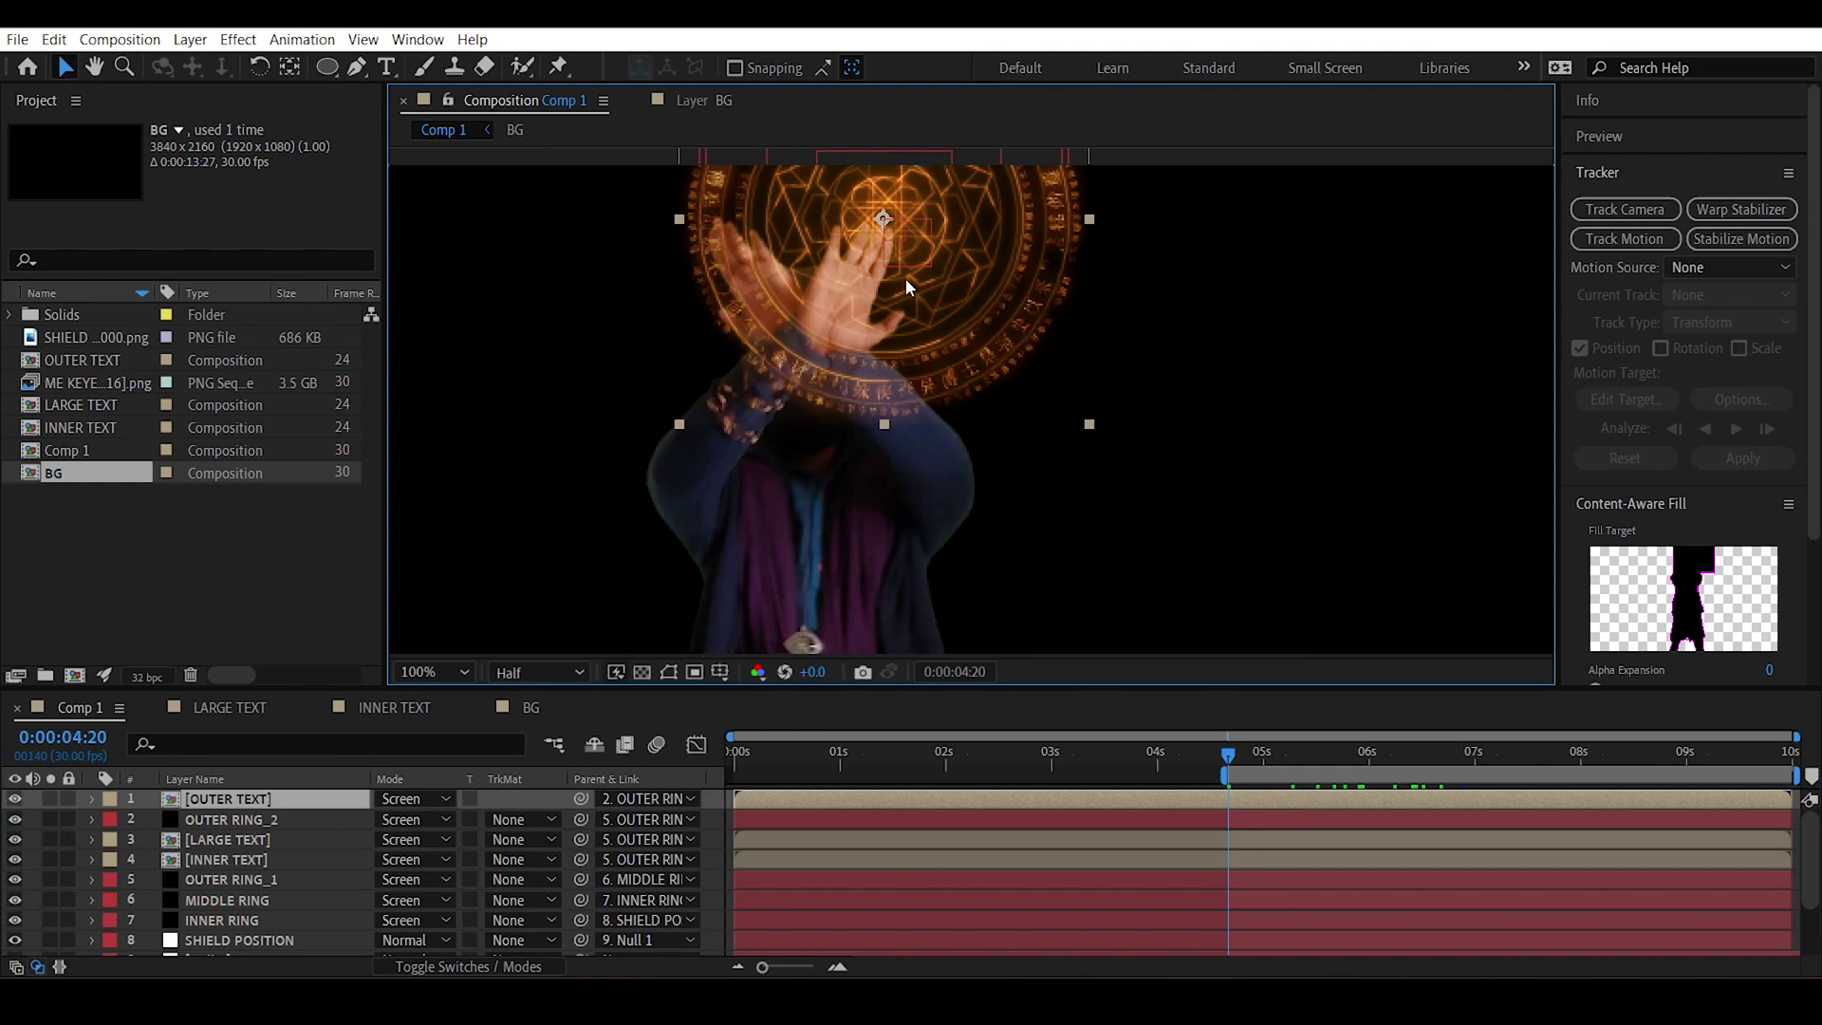
scroll(243, 883, "down", 3)
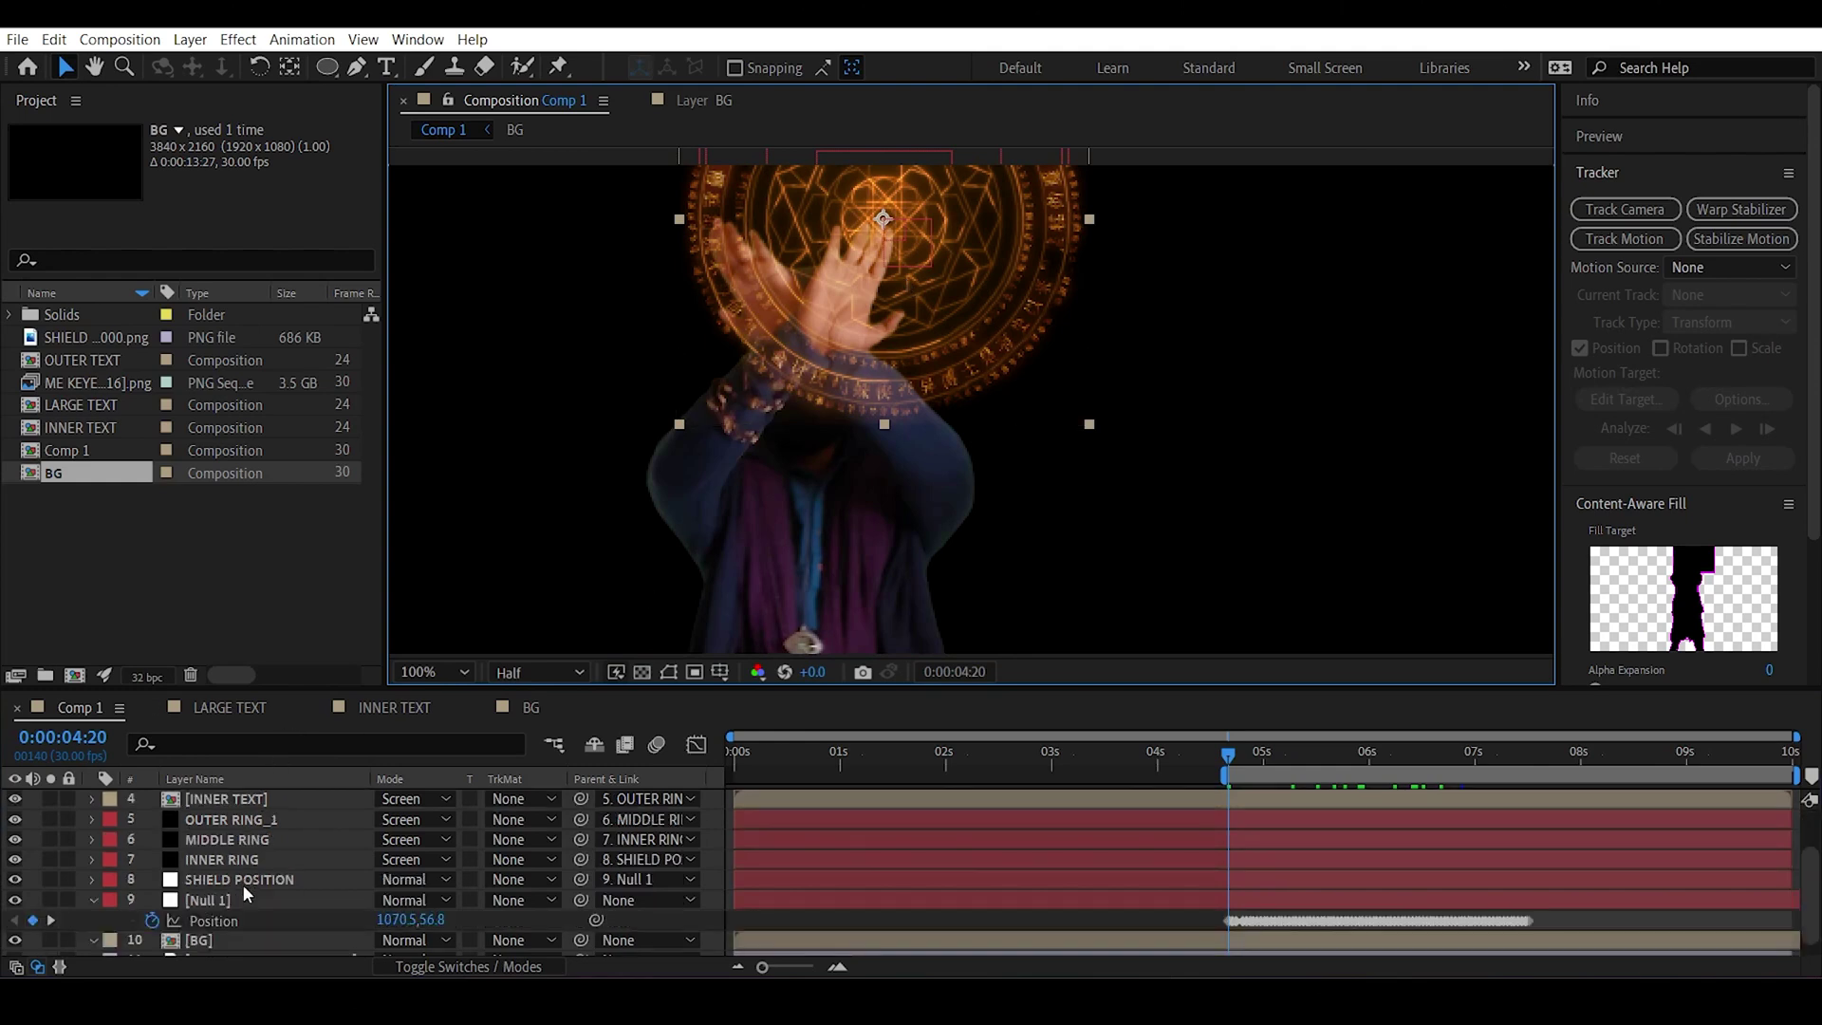
Make the SHIELD POSITION null, all ring and text layers above it, and Null 1 3D layers.
left_click(249, 878)
left_click(468, 966)
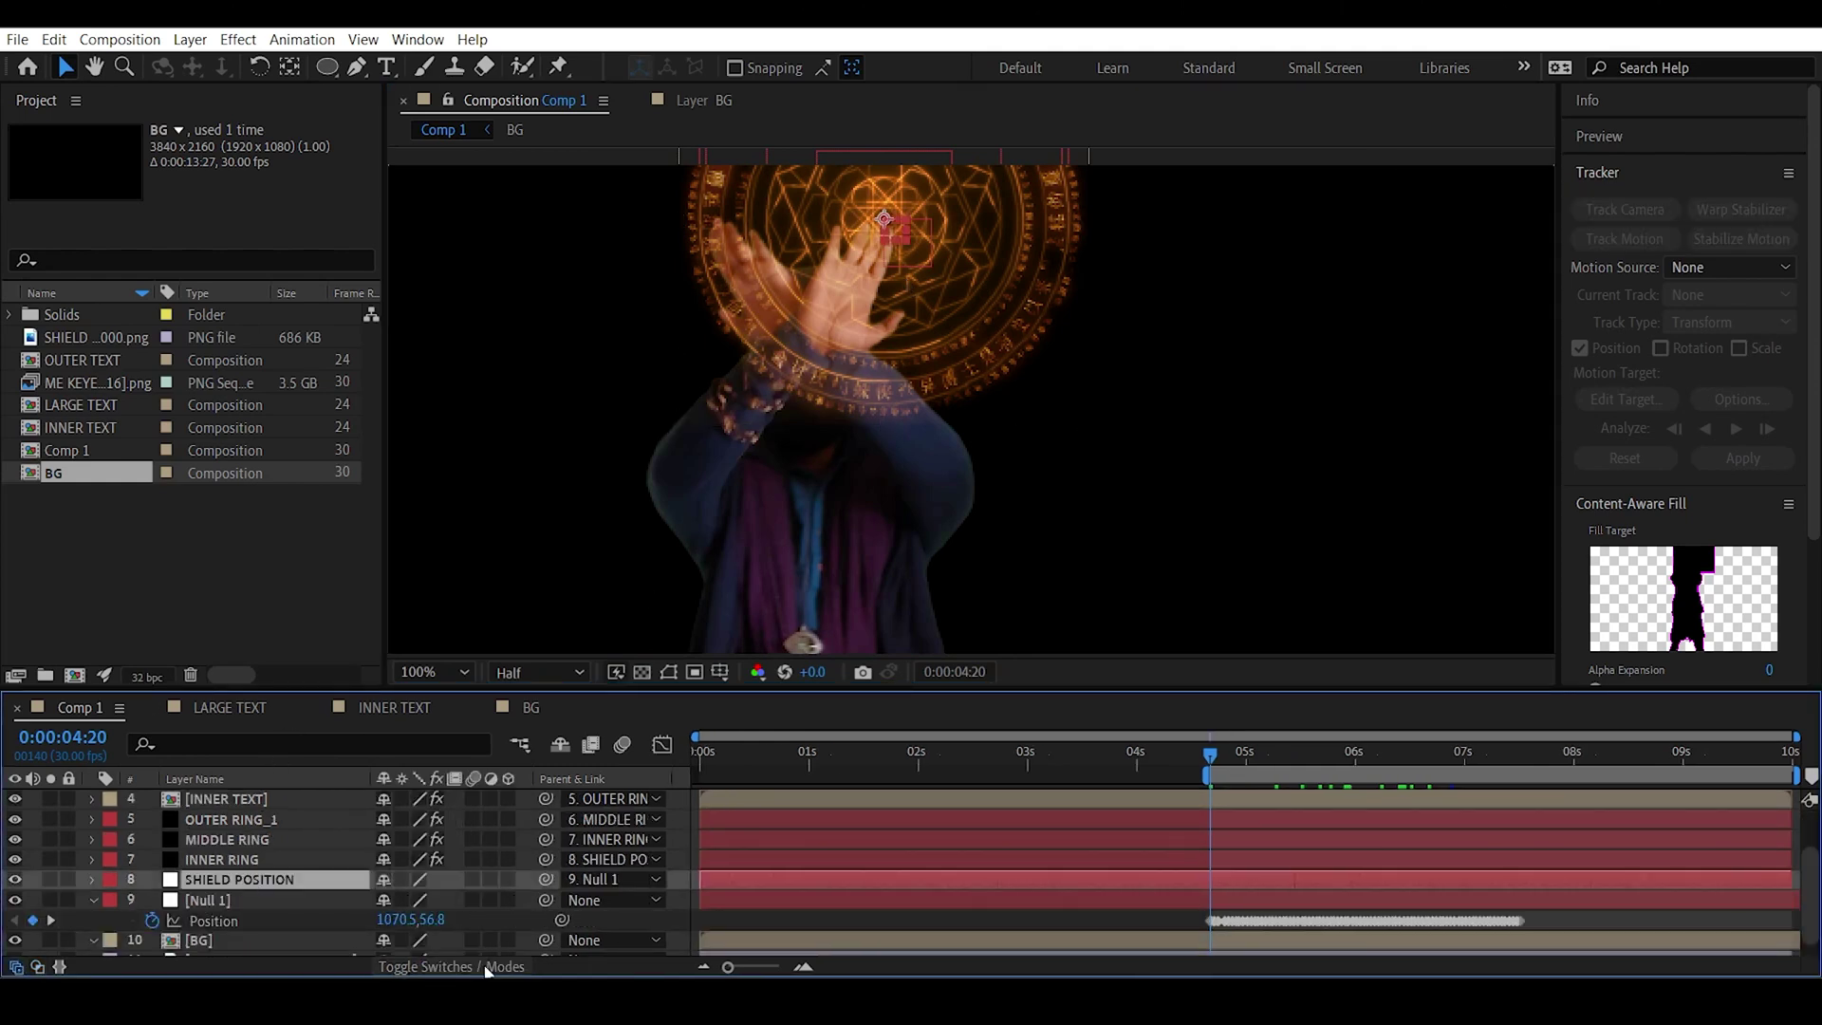
left_click(509, 879)
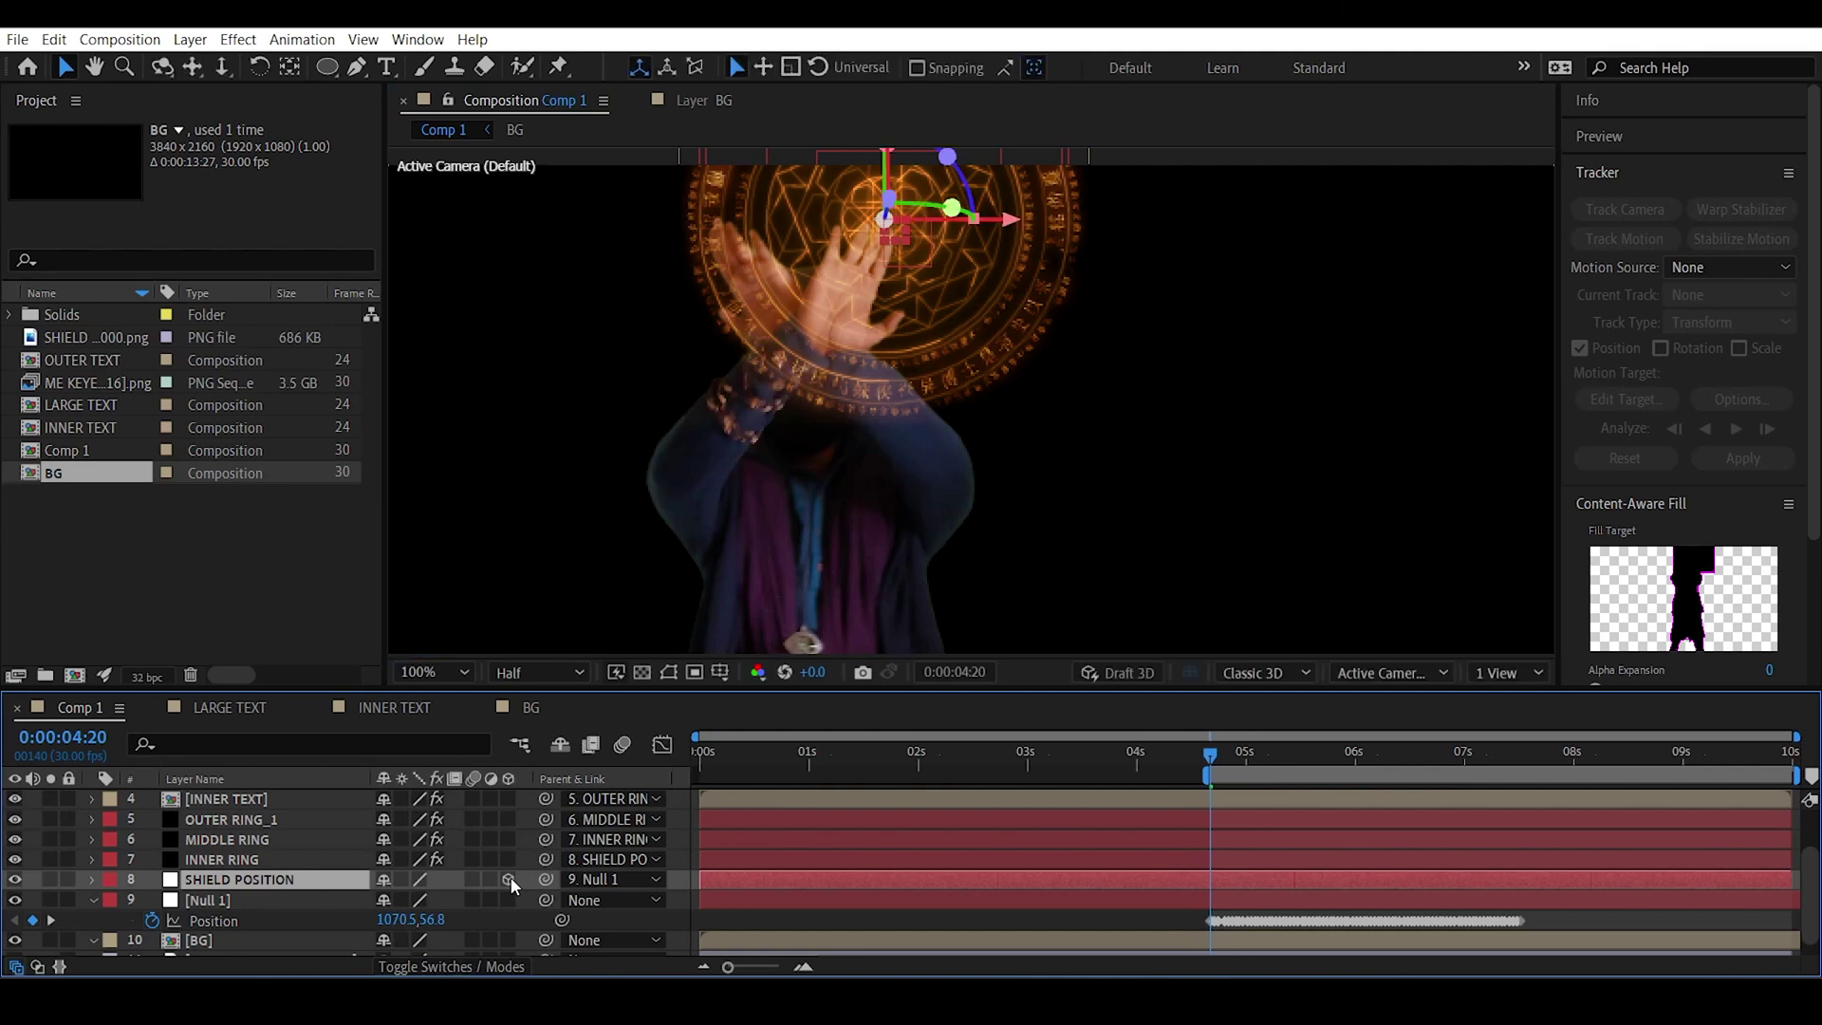
left_click_drag(504, 856, 513, 804)
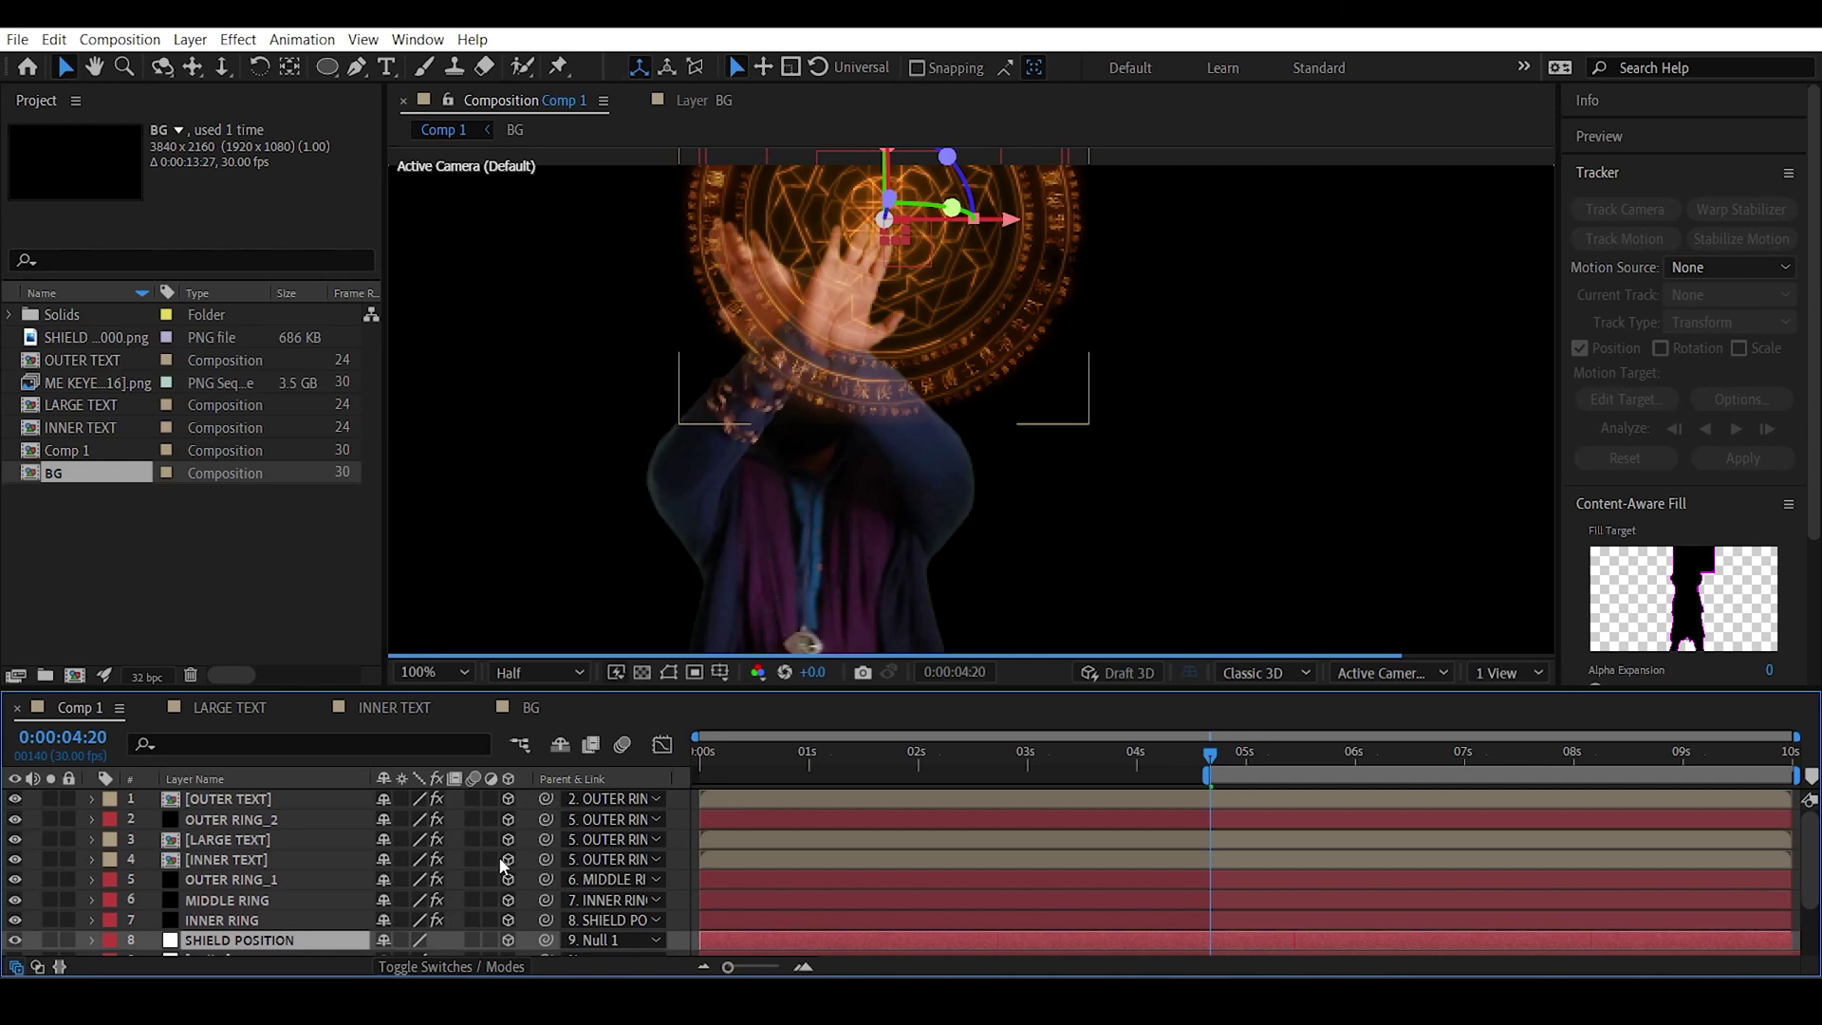
key("shift+slash")
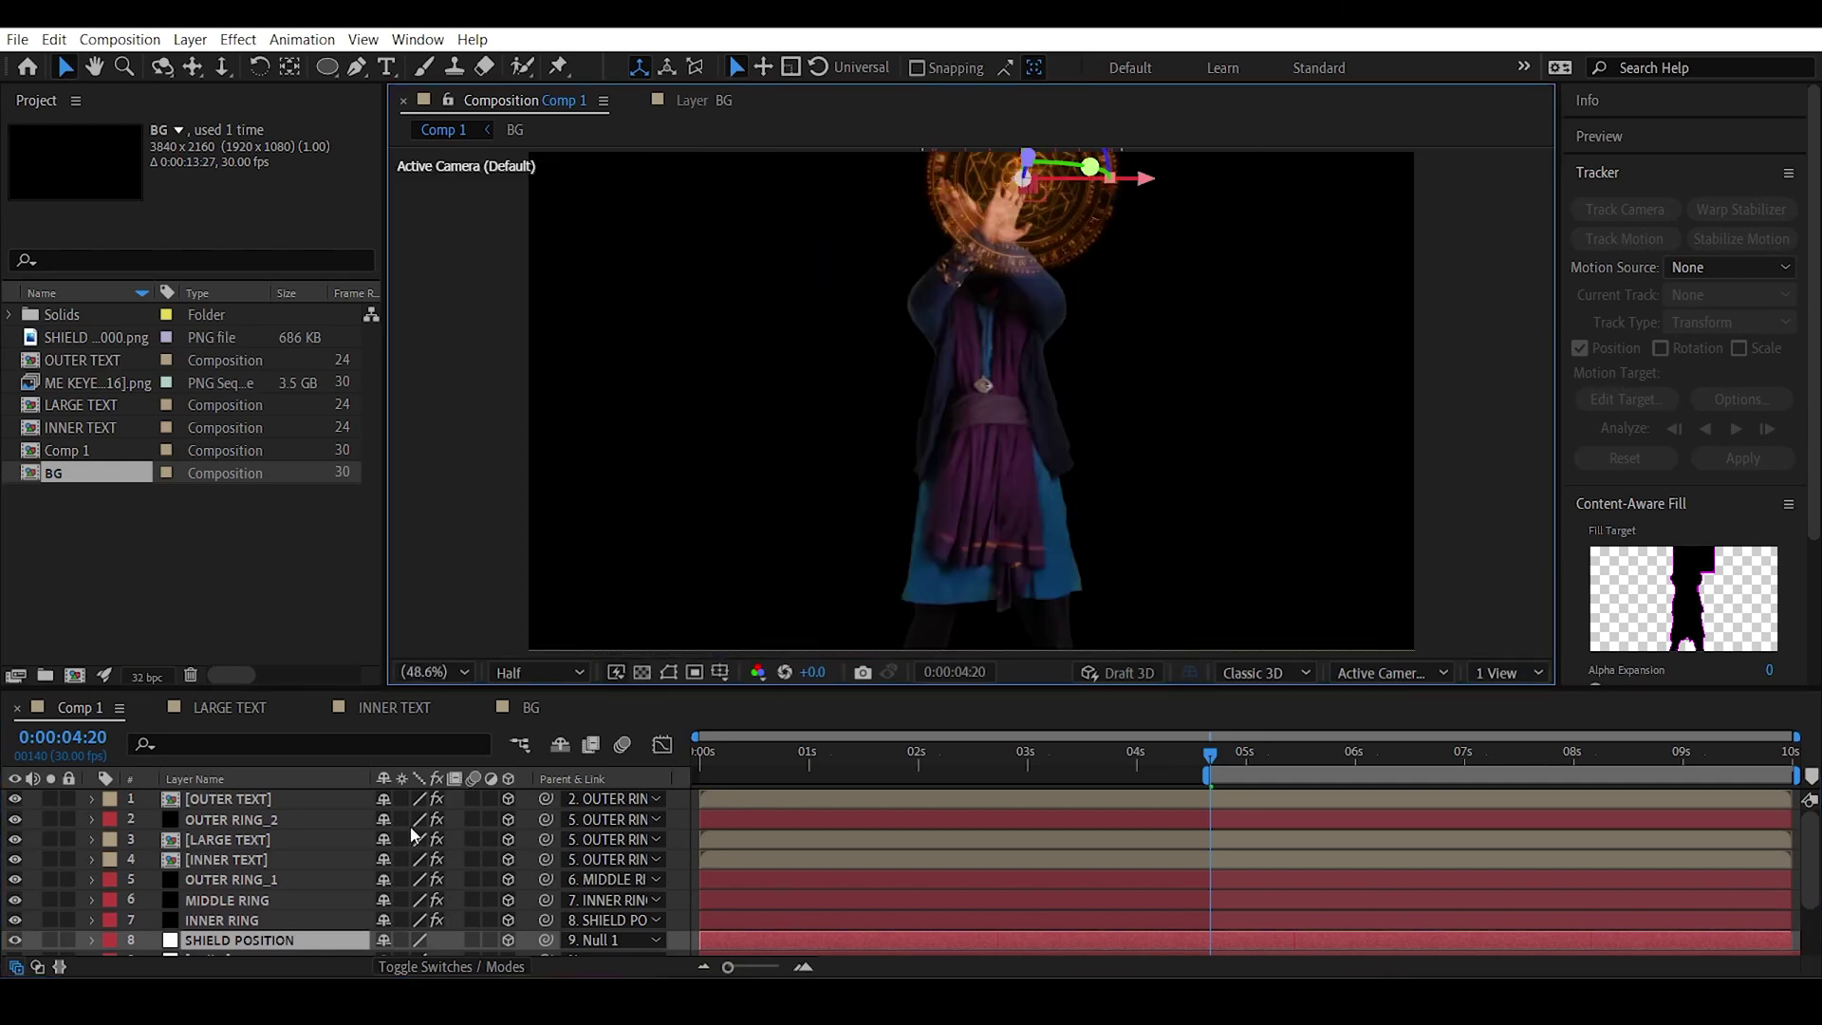
scroll(226, 913, "down", 2)
left_click(508, 883)
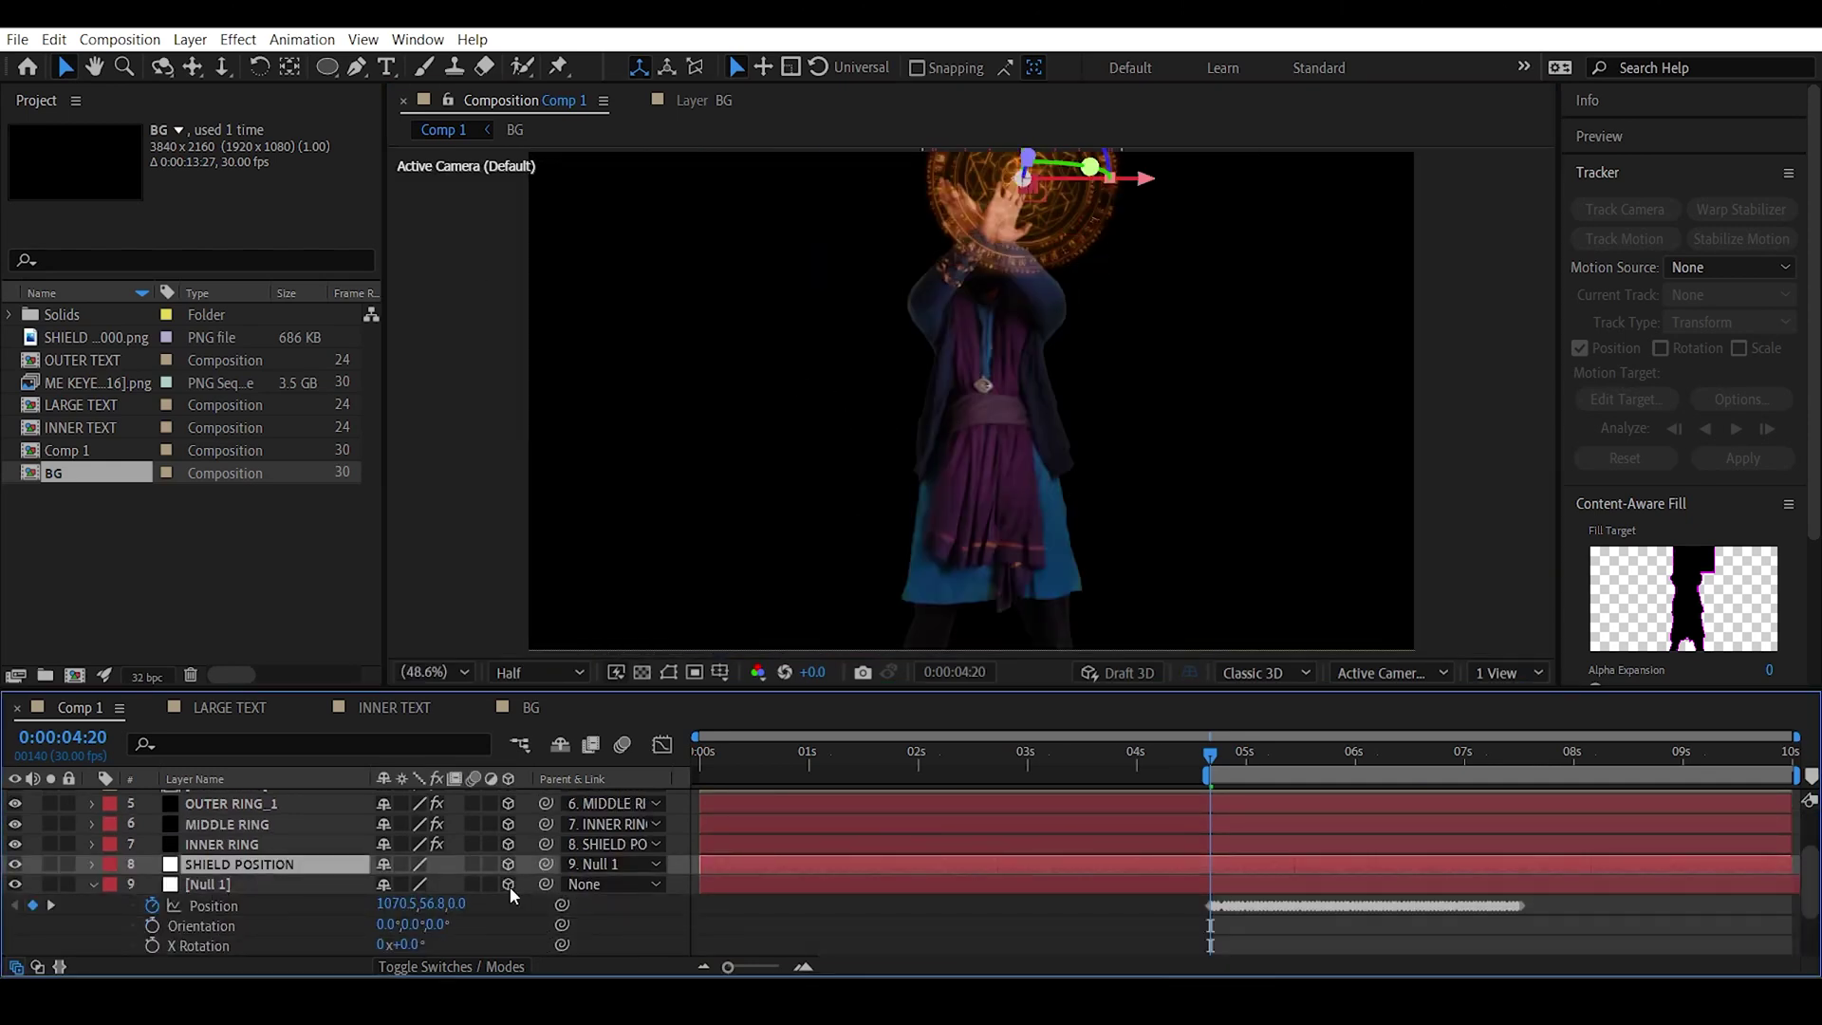
Tilt the SHIELD POSITION null to an X Rotation of -68° and a Y Rotation of -15°.
left_click(279, 844)
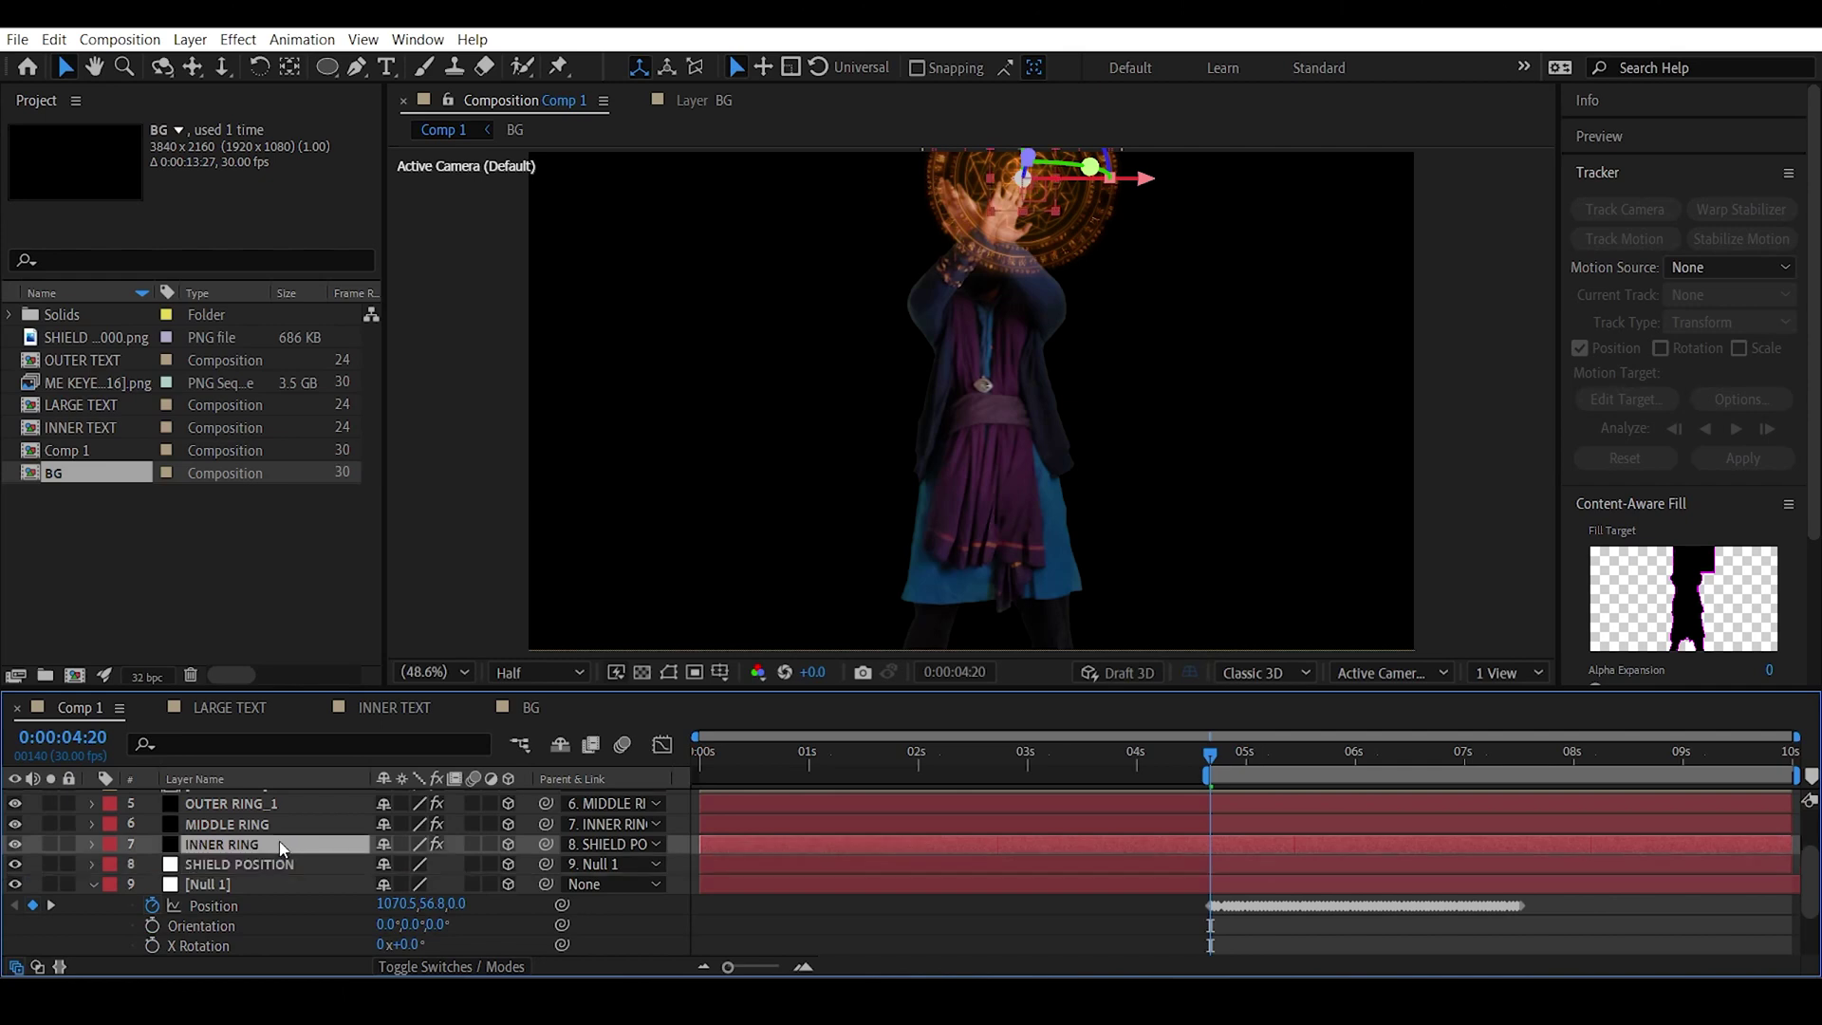
left_click(266, 864)
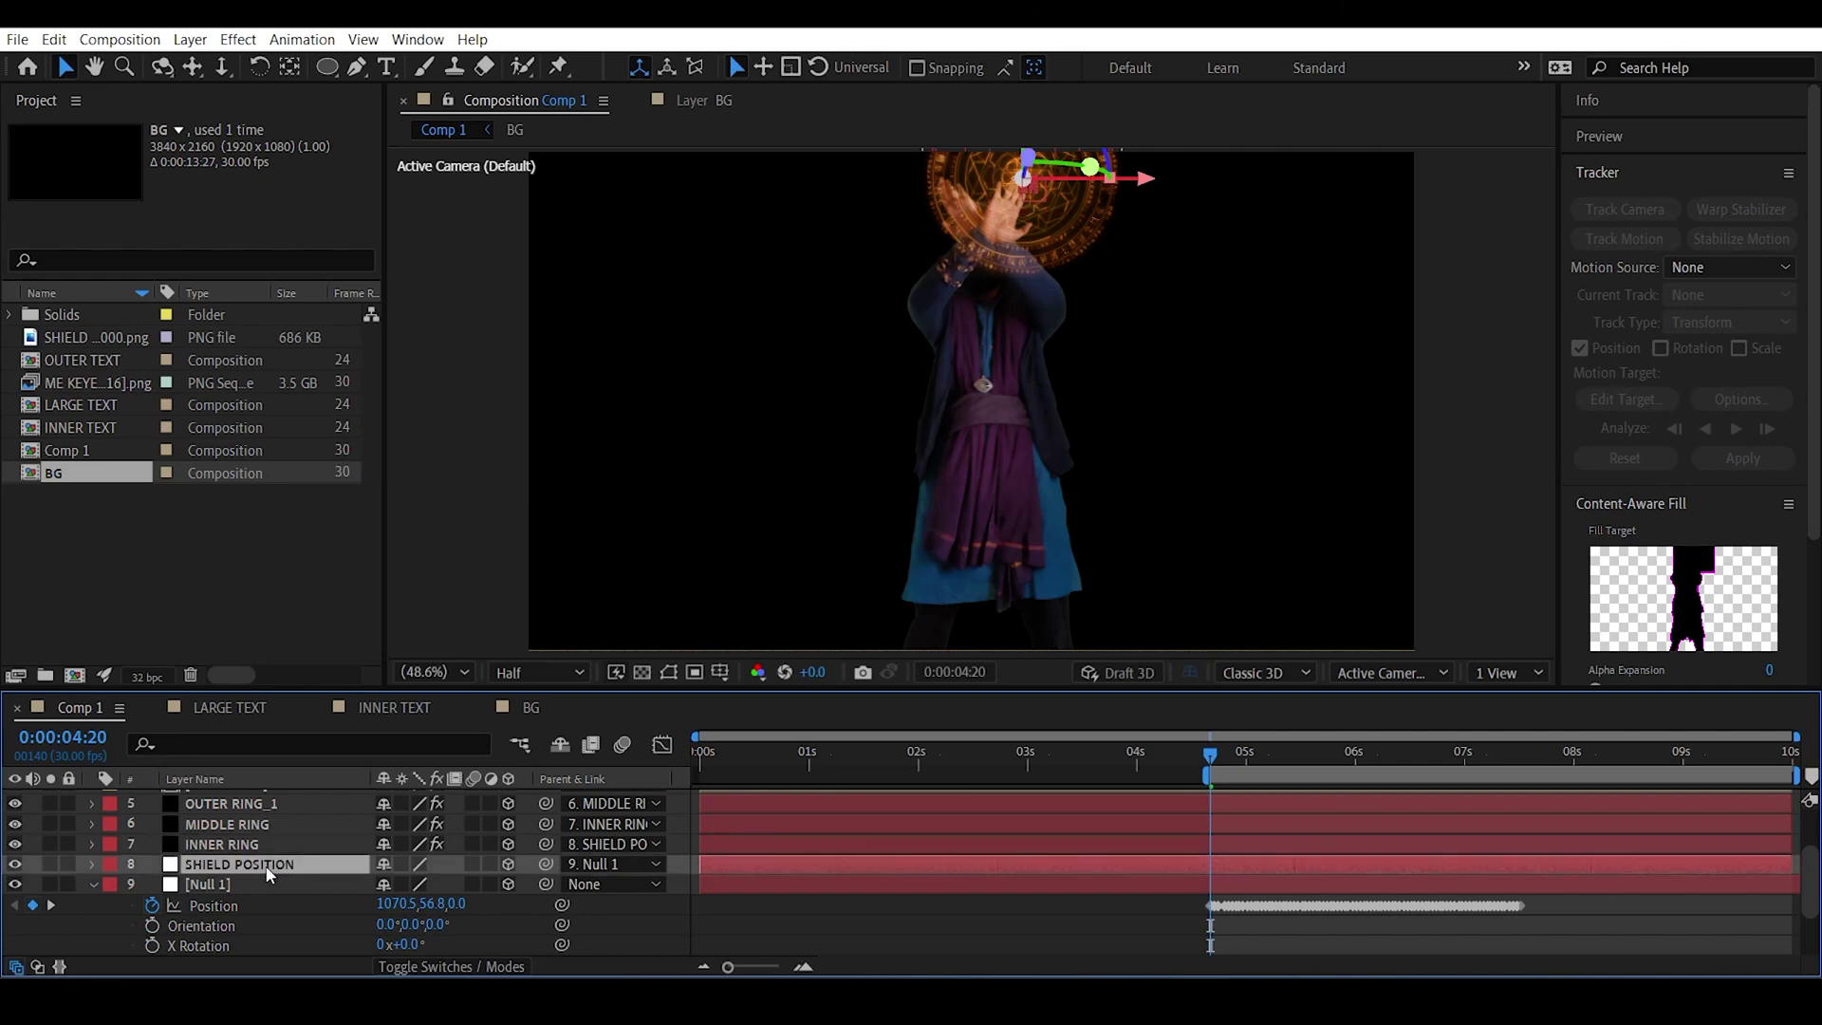
key("r")
mouse_move(406, 906)
left_mouse_down()
mouse_move(343, 907)
mouse_move(422, 930)
mouse_move(385, 938)
mouse_move(408, 904)
left_mouse_up()
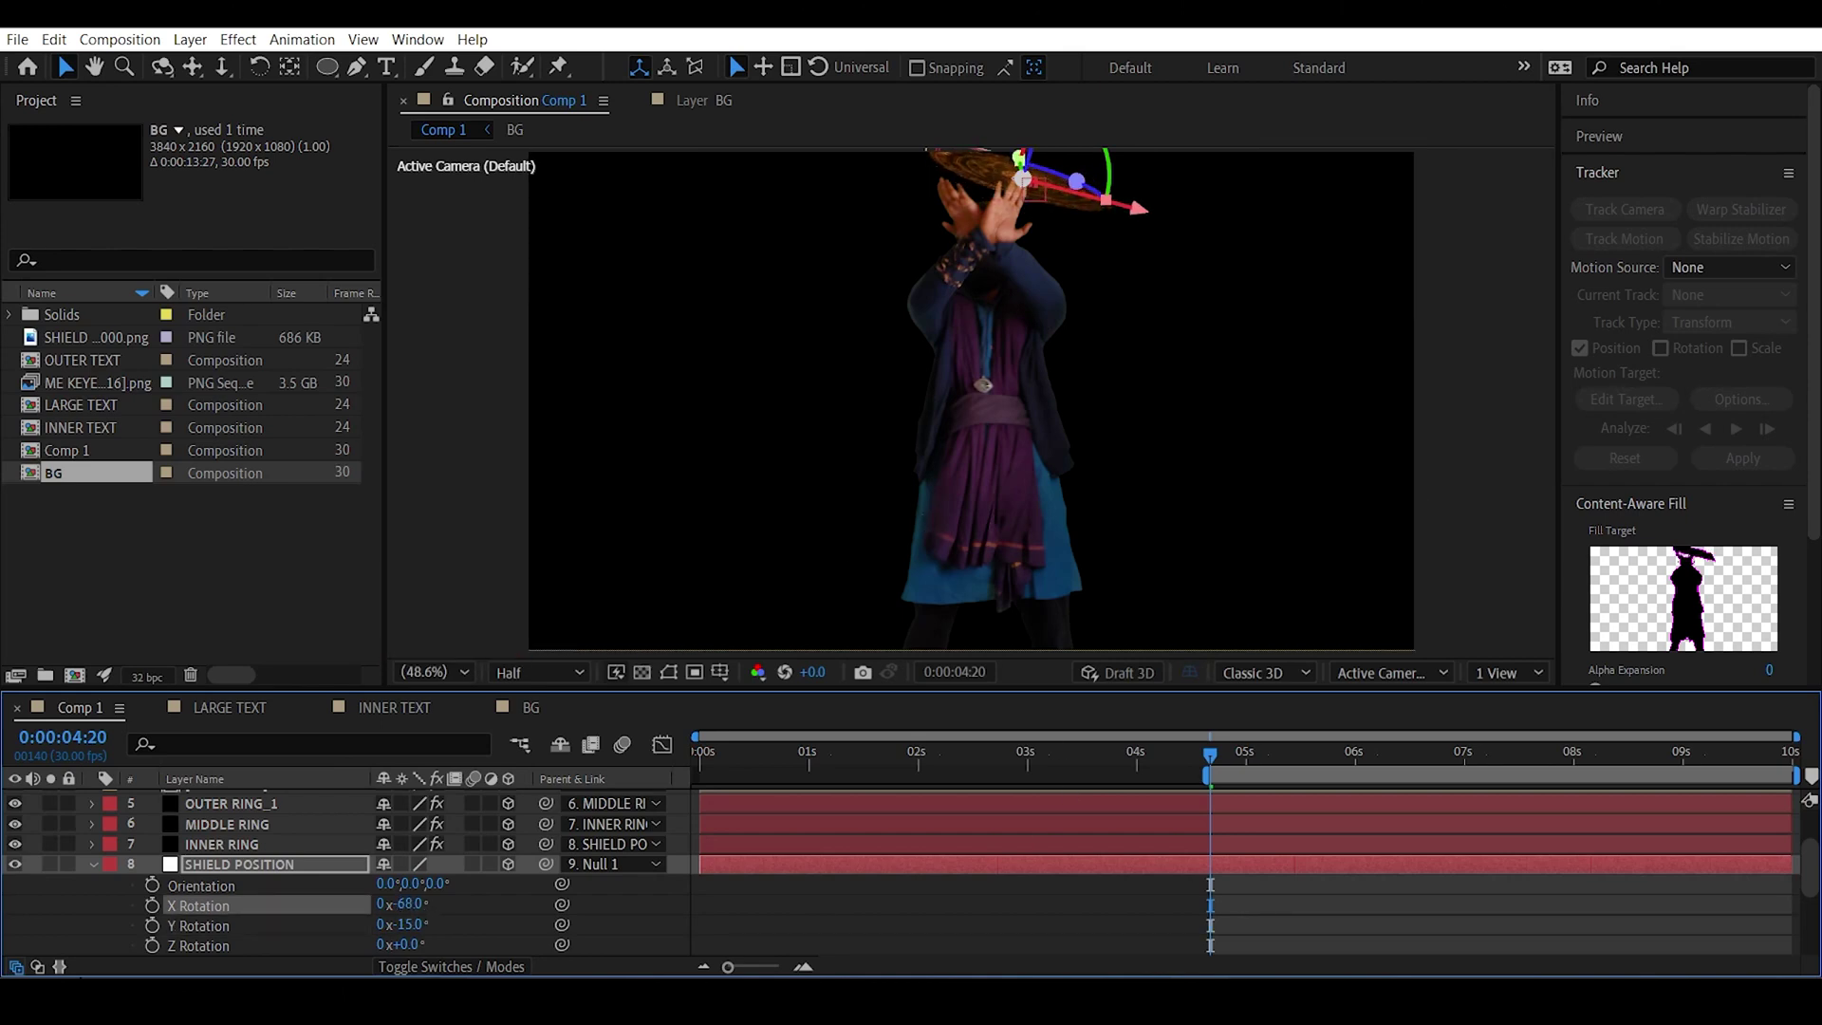
Start keyframing SHIELD POSITION's X, Y and Z Rotation at 0:00:04:20.
left_click(152, 906)
left_click(152, 925)
left_click(152, 945)
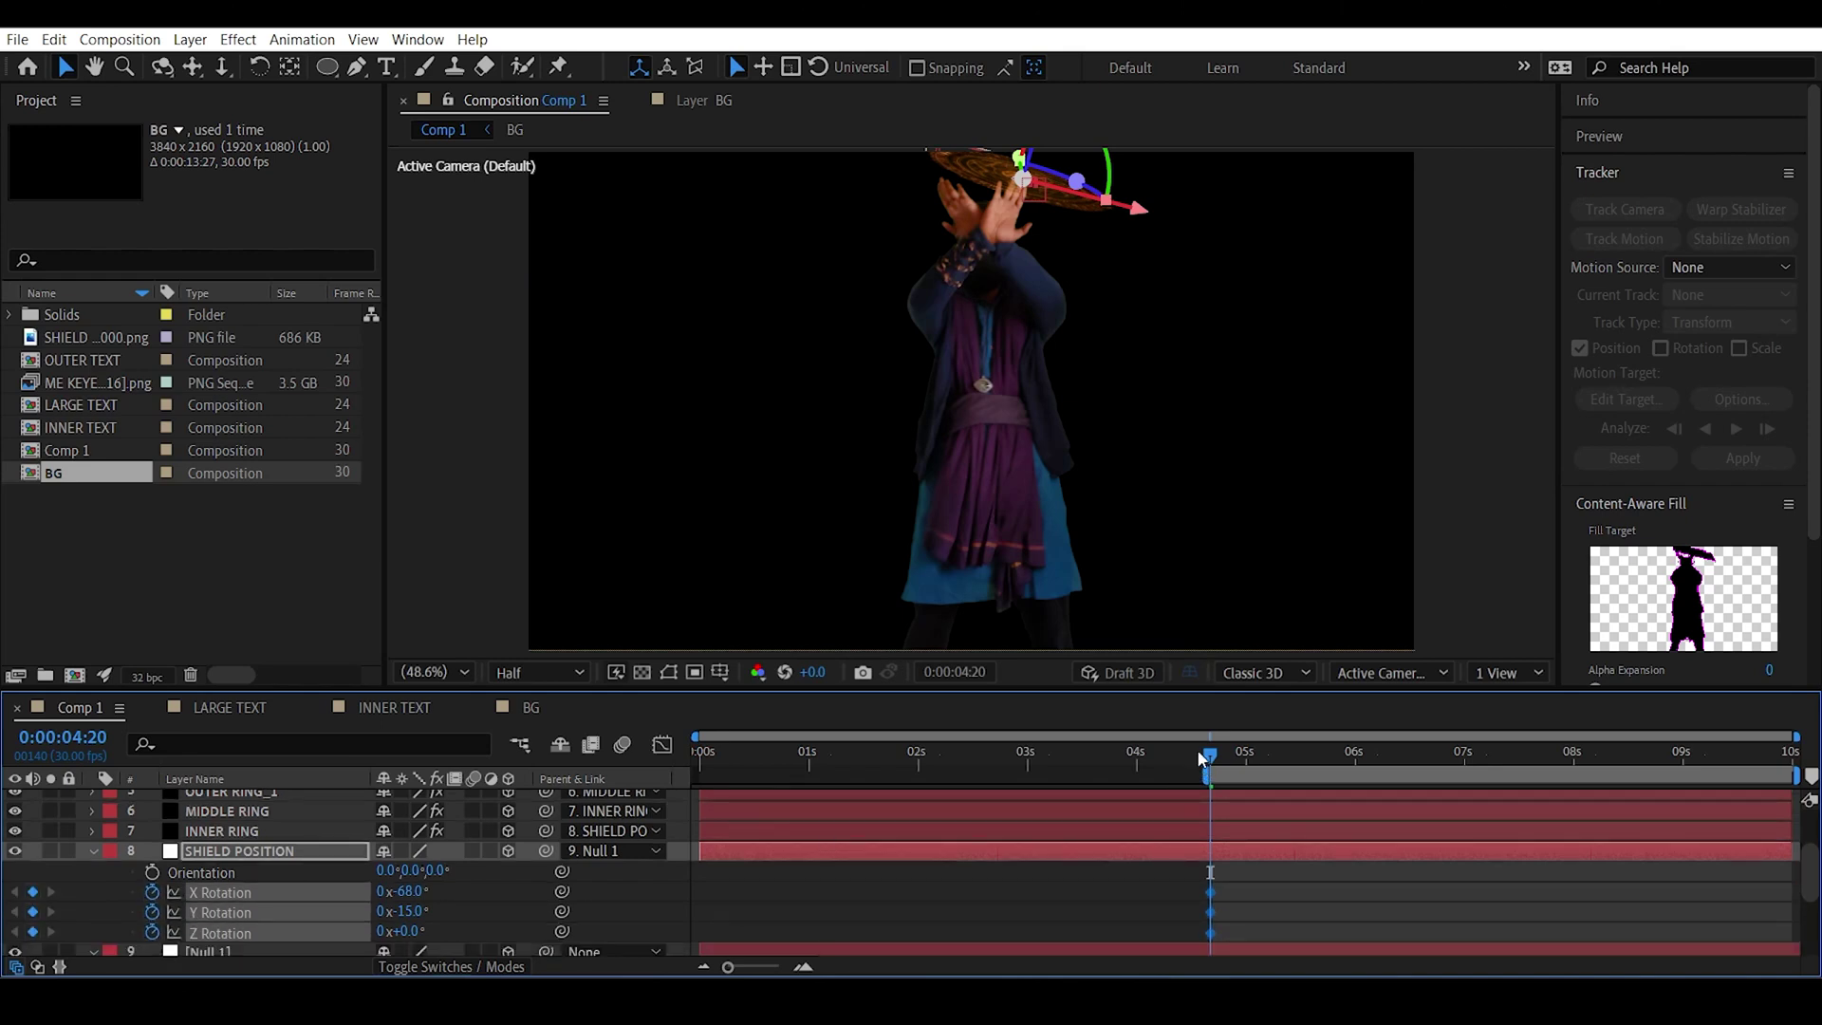
Add X, Y and Z Rotation keyframes with unchanged values for SHIELD POSITION at 0:00:04:26.
left_click_drag(1212, 767, 1234, 763)
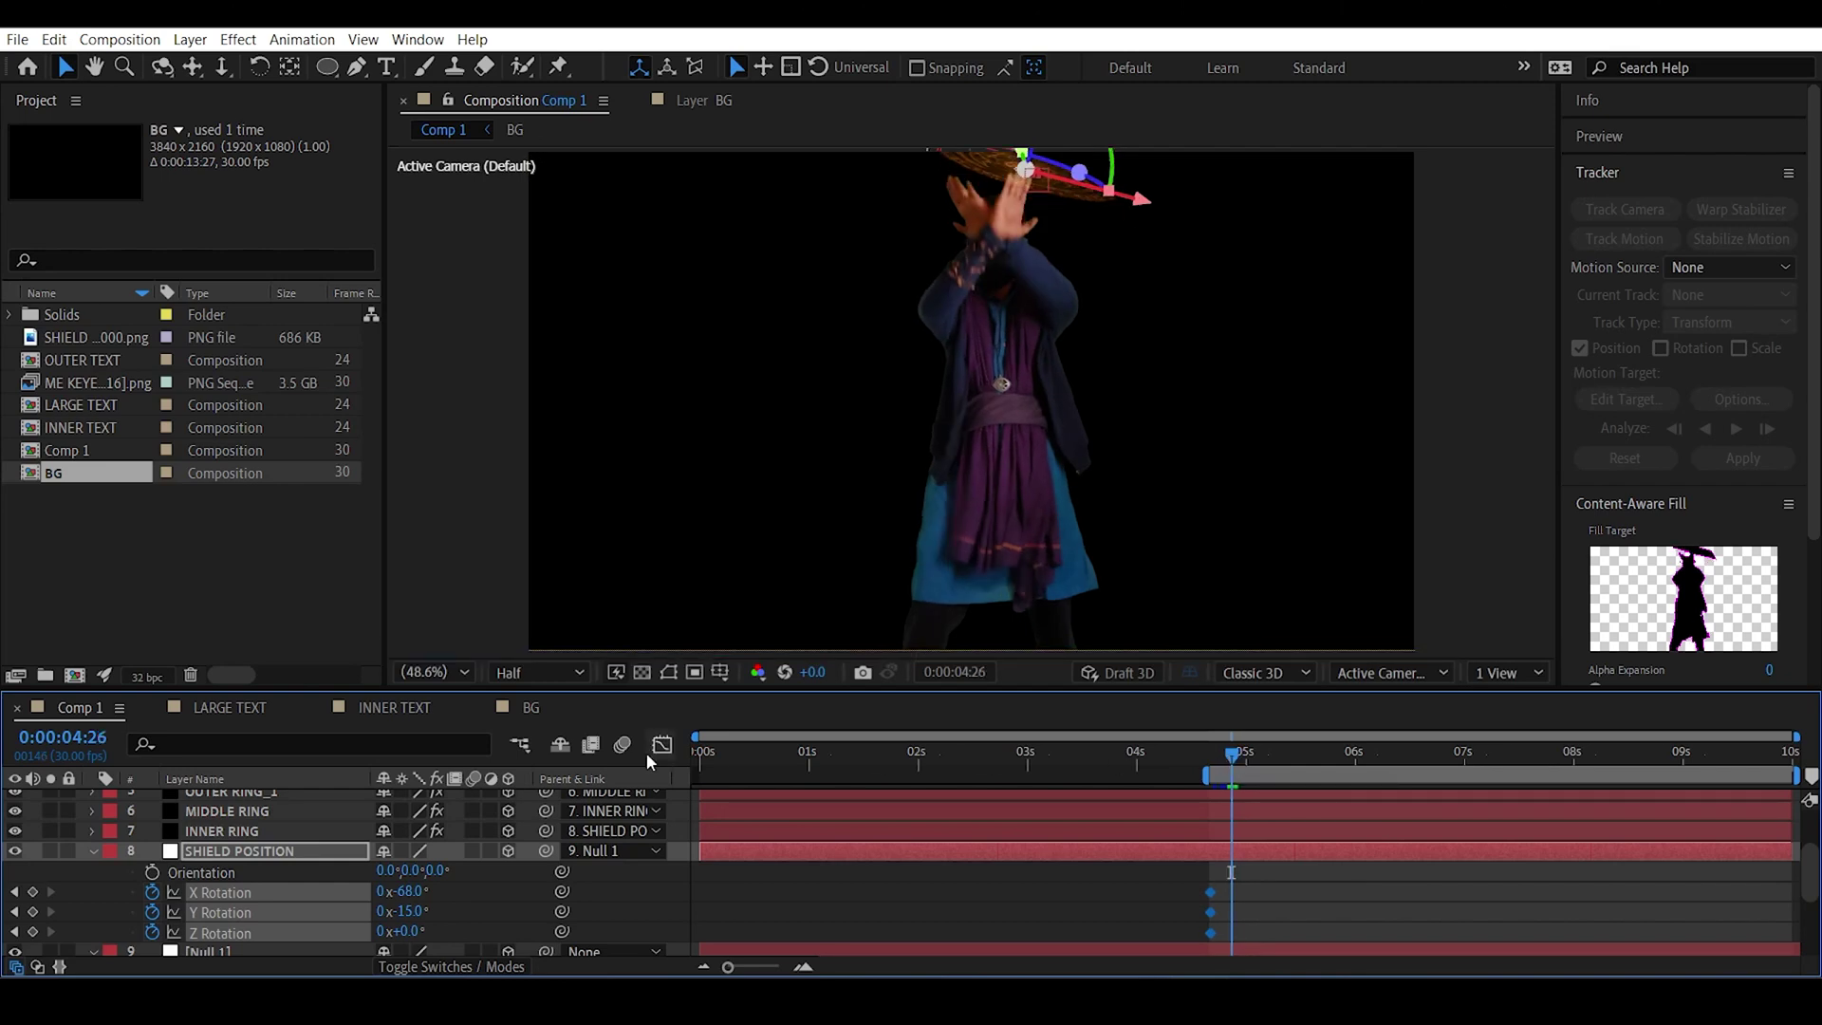
left_click(32, 891)
left_click(32, 911)
left_click(33, 930)
Go to 0:00:05:04 and set SHIELD POSITION's X Rotation to 0°.
left_click_drag(1235, 762, 1255, 765)
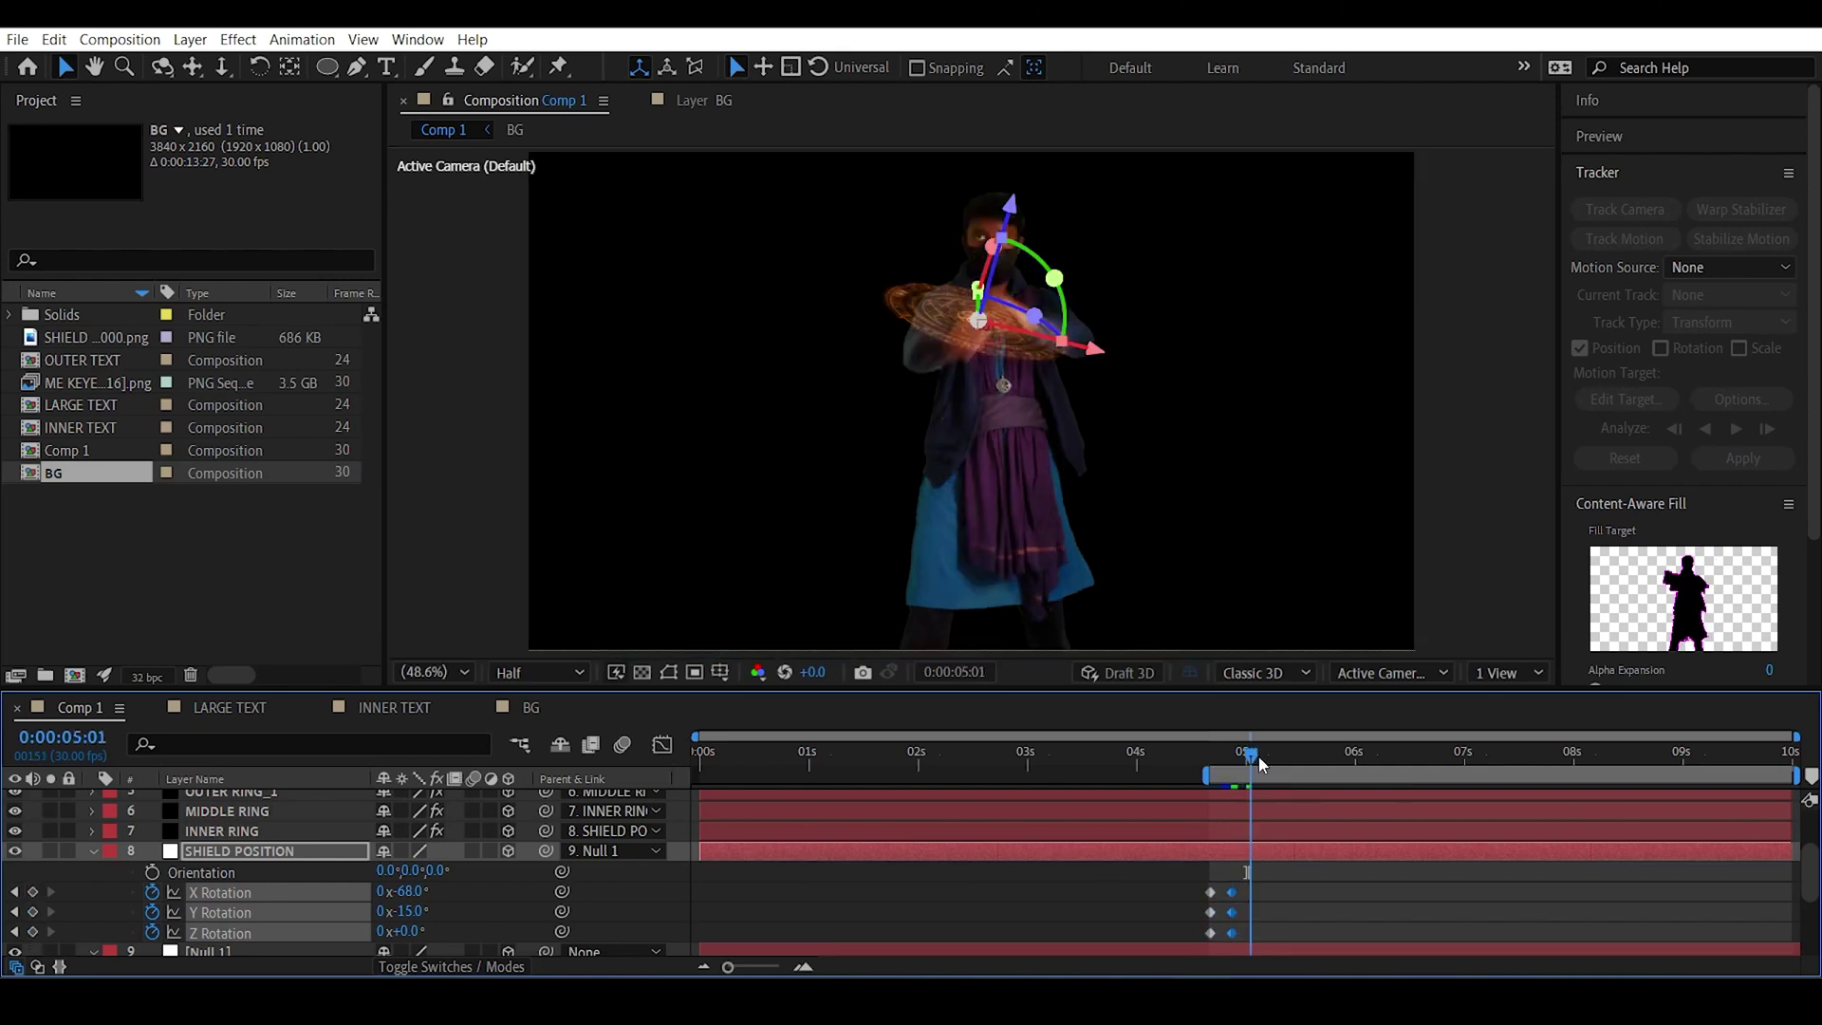
scroll(1255, 764, "up", 3)
left_click(1299, 766)
key("Page_Down")
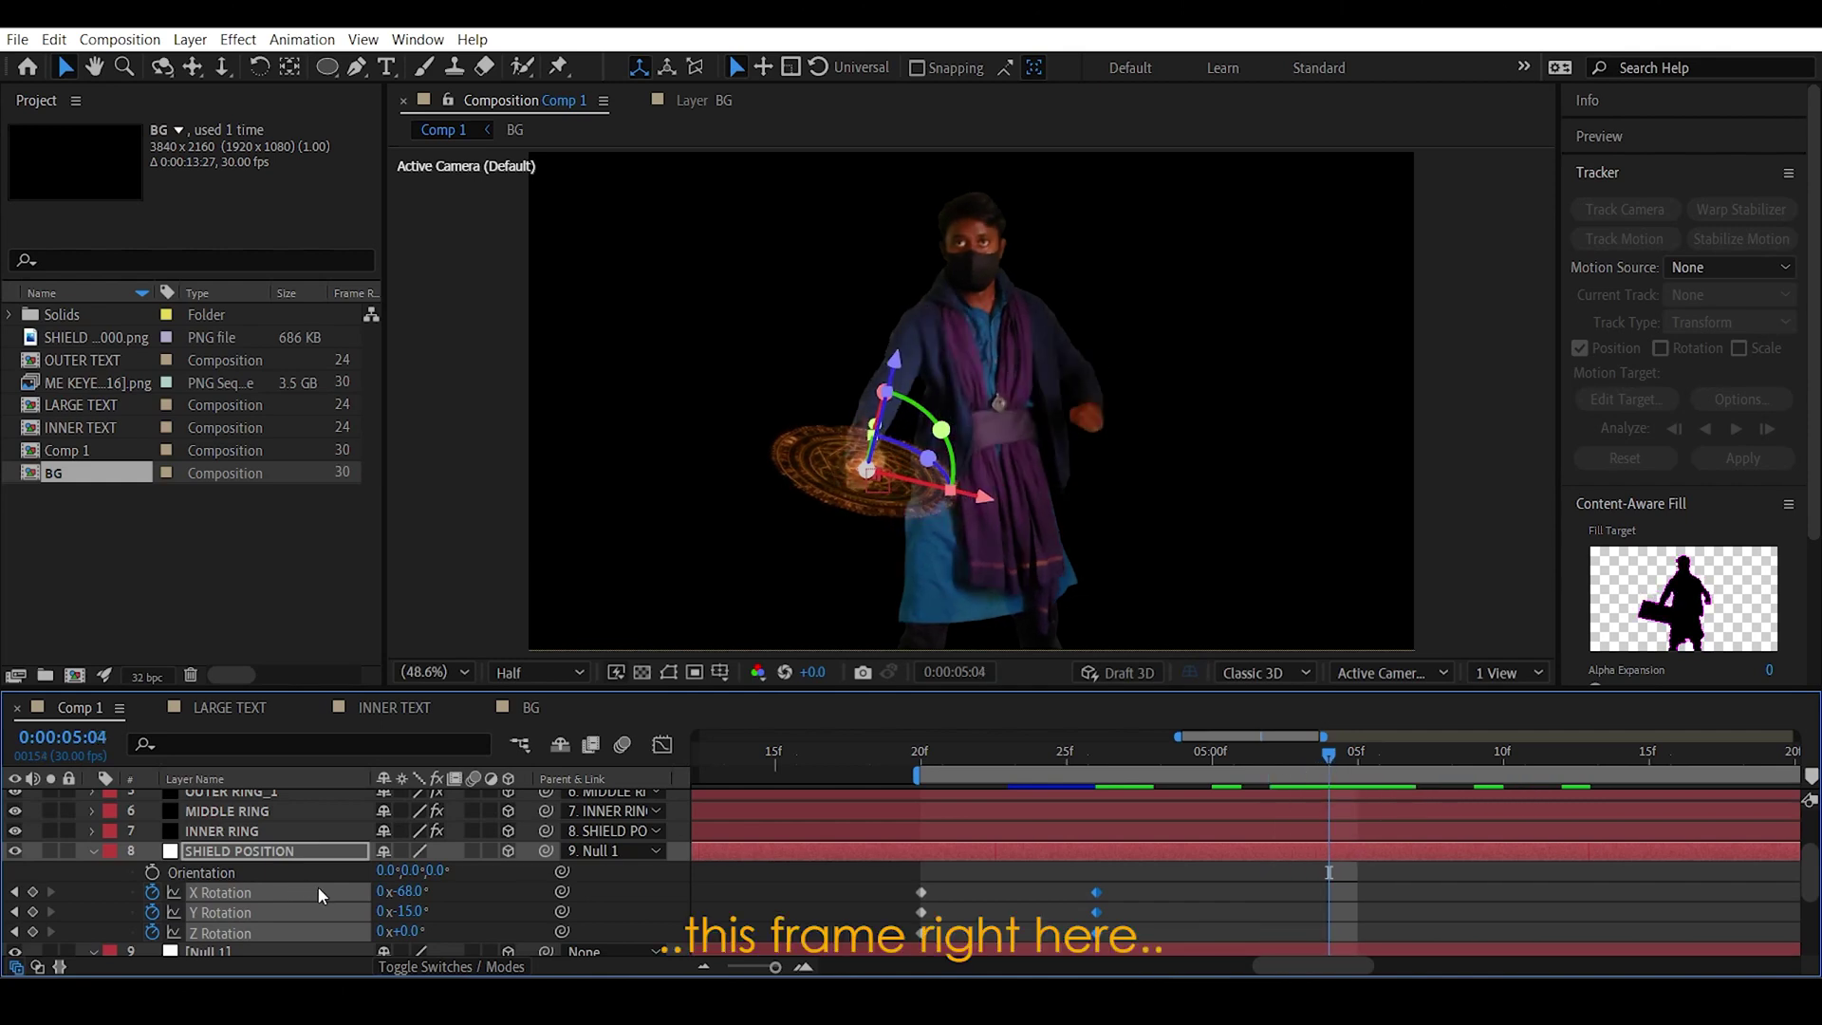
left_click(414, 891)
key("Return")
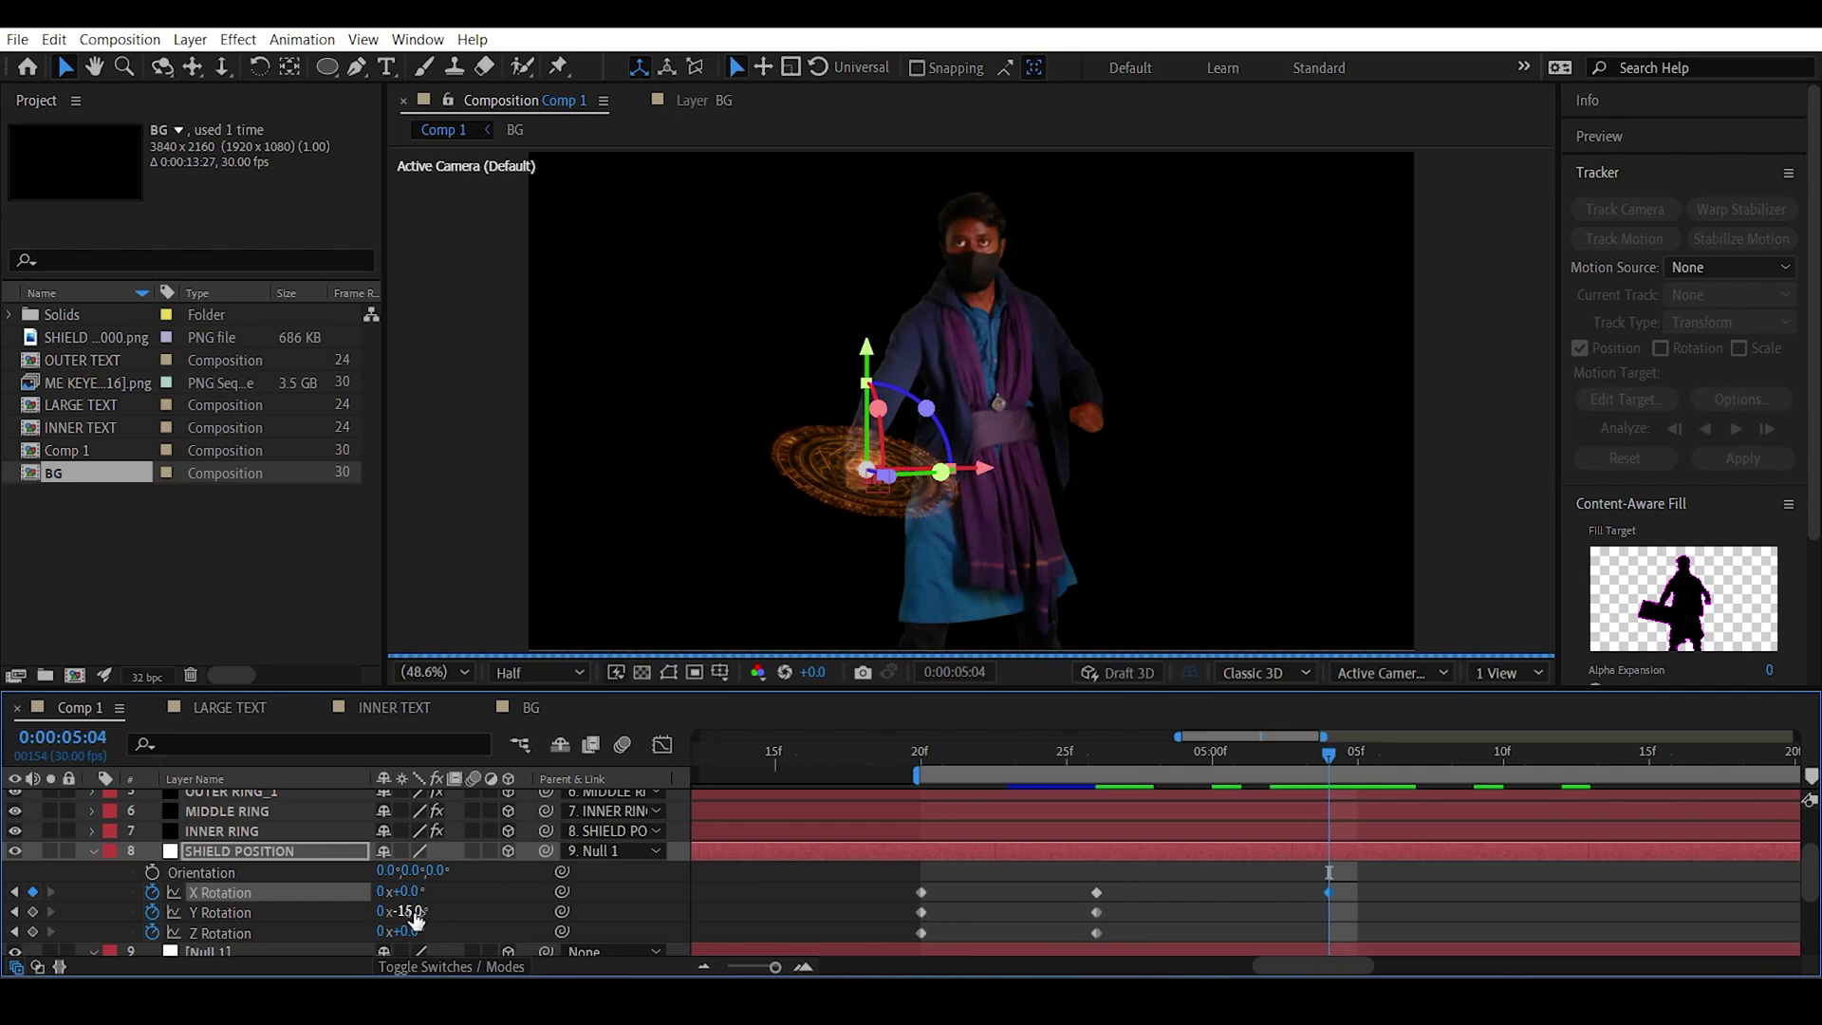
Set SHIELD POSITION's X Rotation to 3° and Y Rotation to 7° at 0:00:05:04.
left_click(411, 913)
type("0")
key("Return")
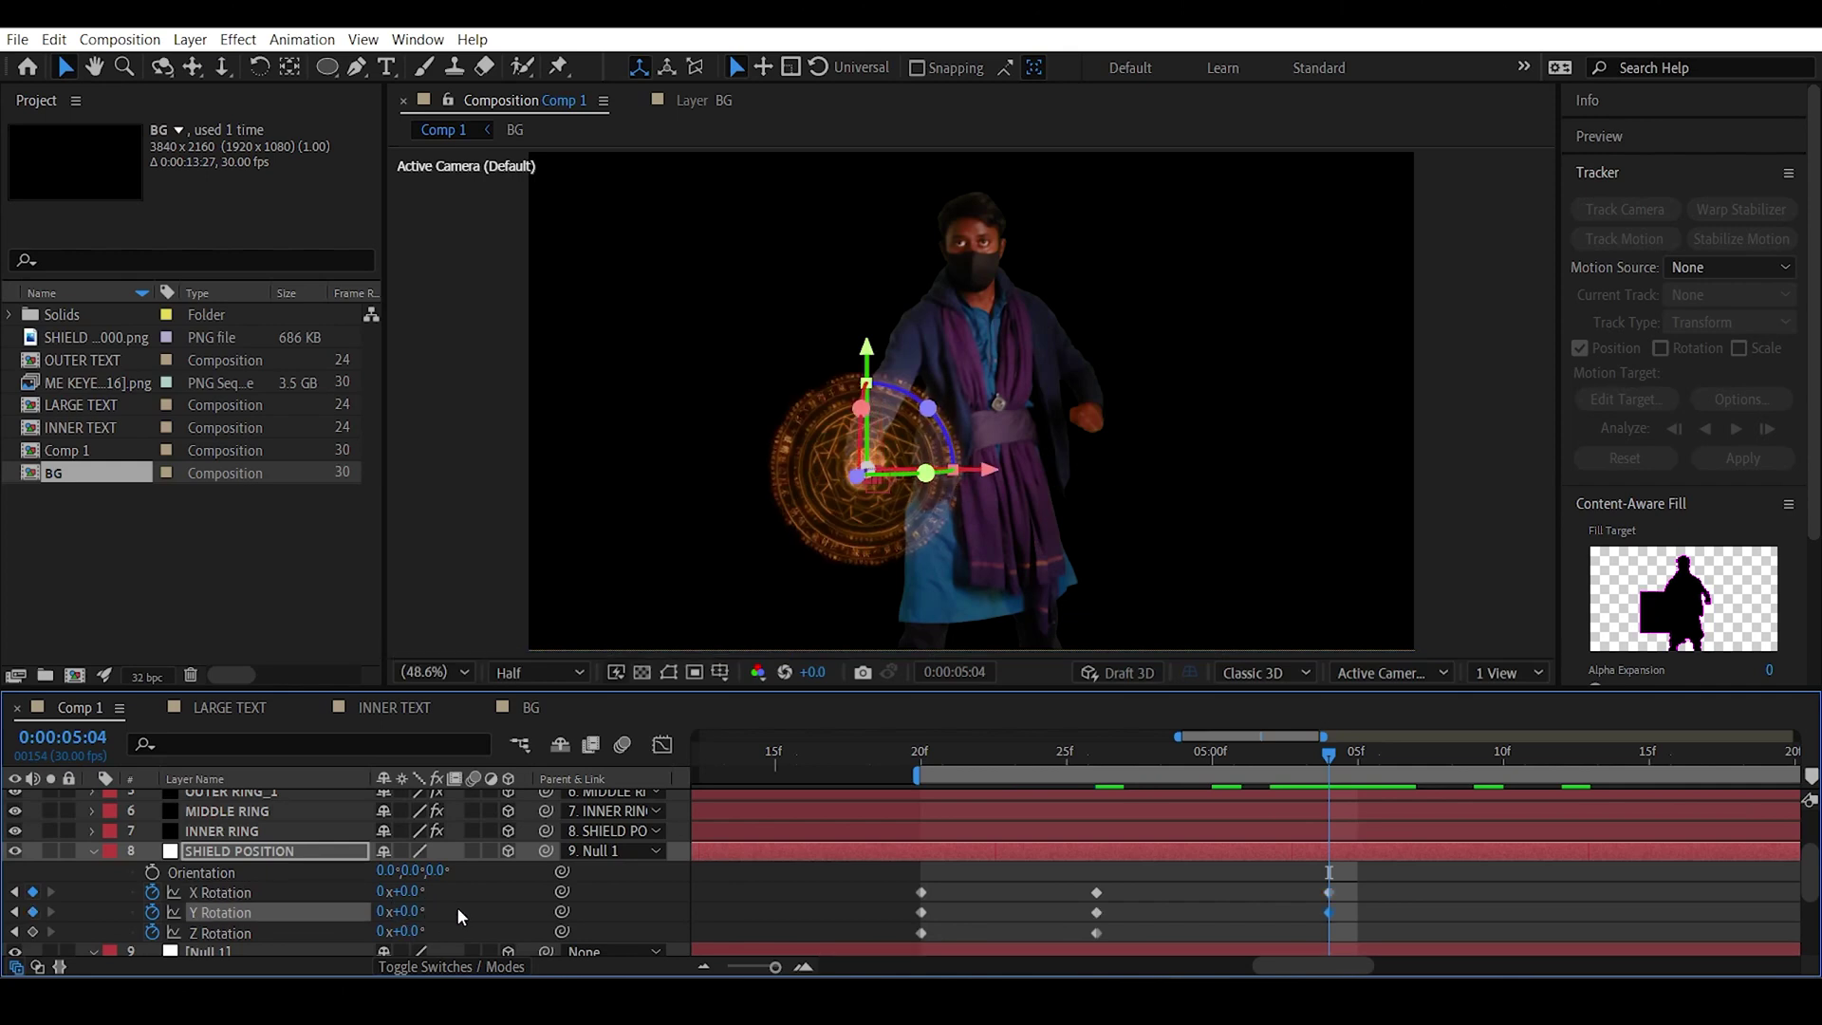
left_click_drag(410, 910, 412, 892)
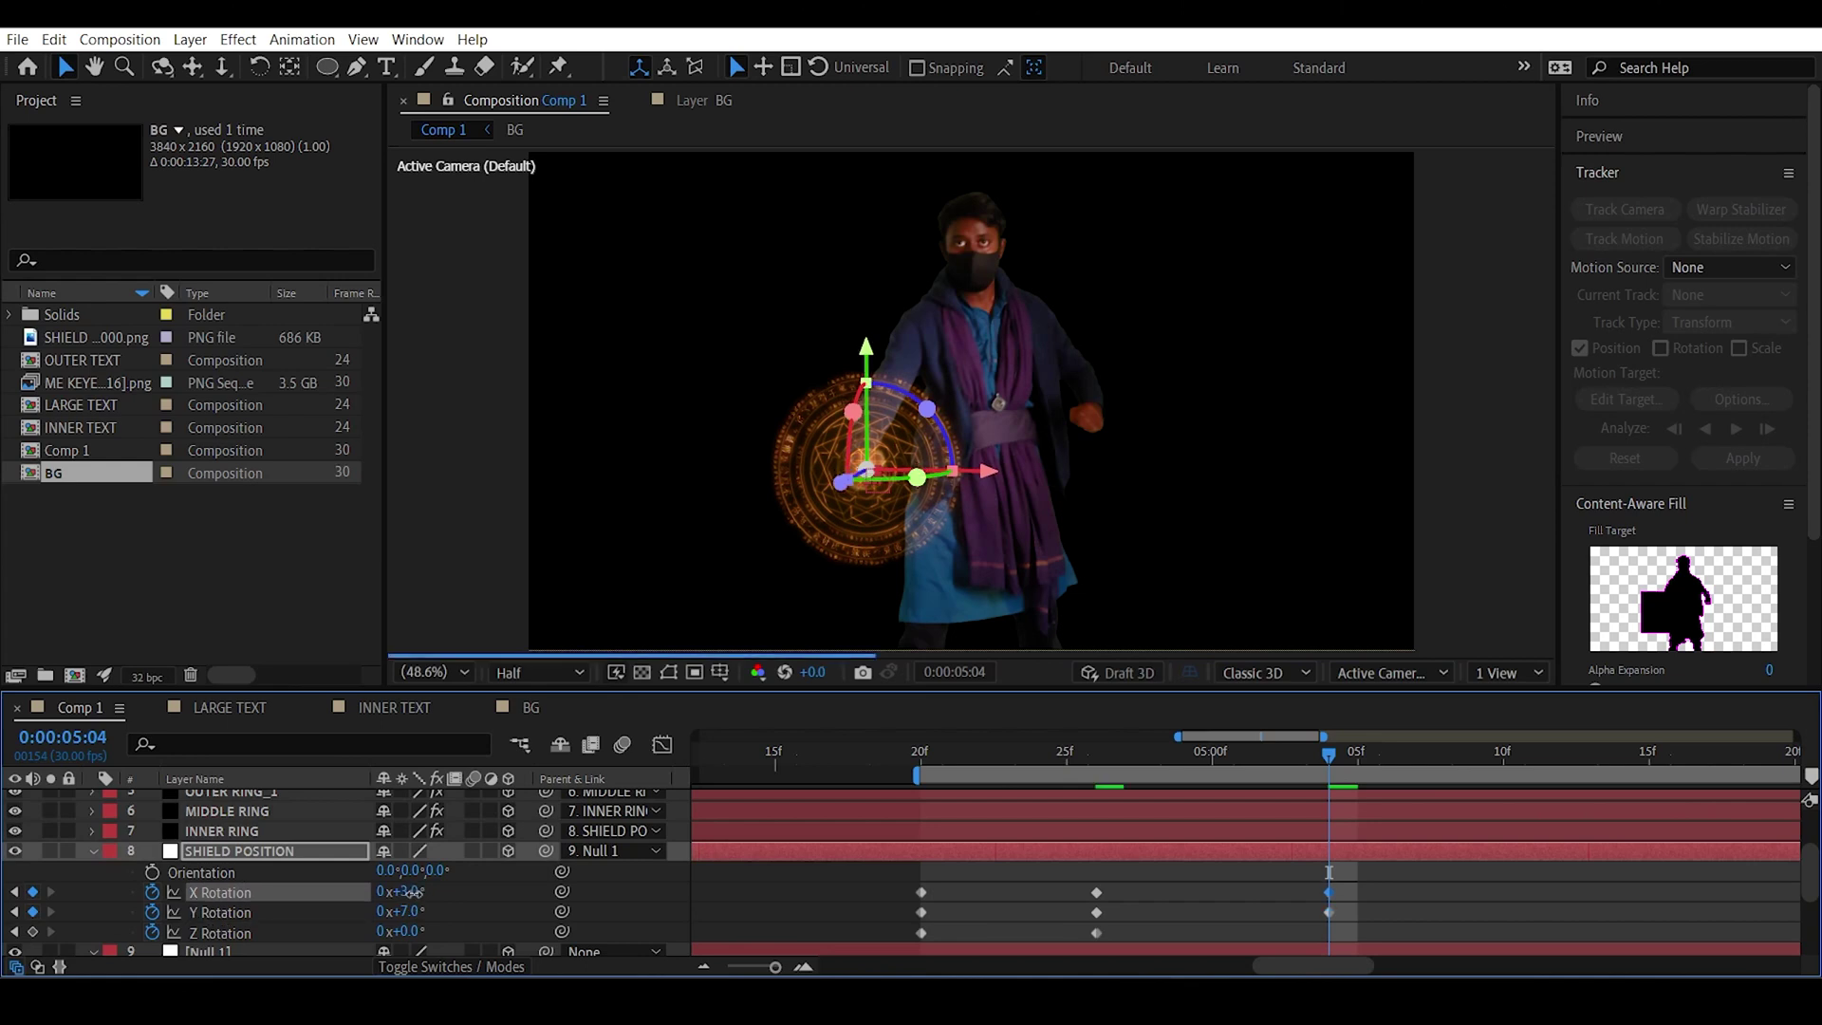
left_click(493, 545)
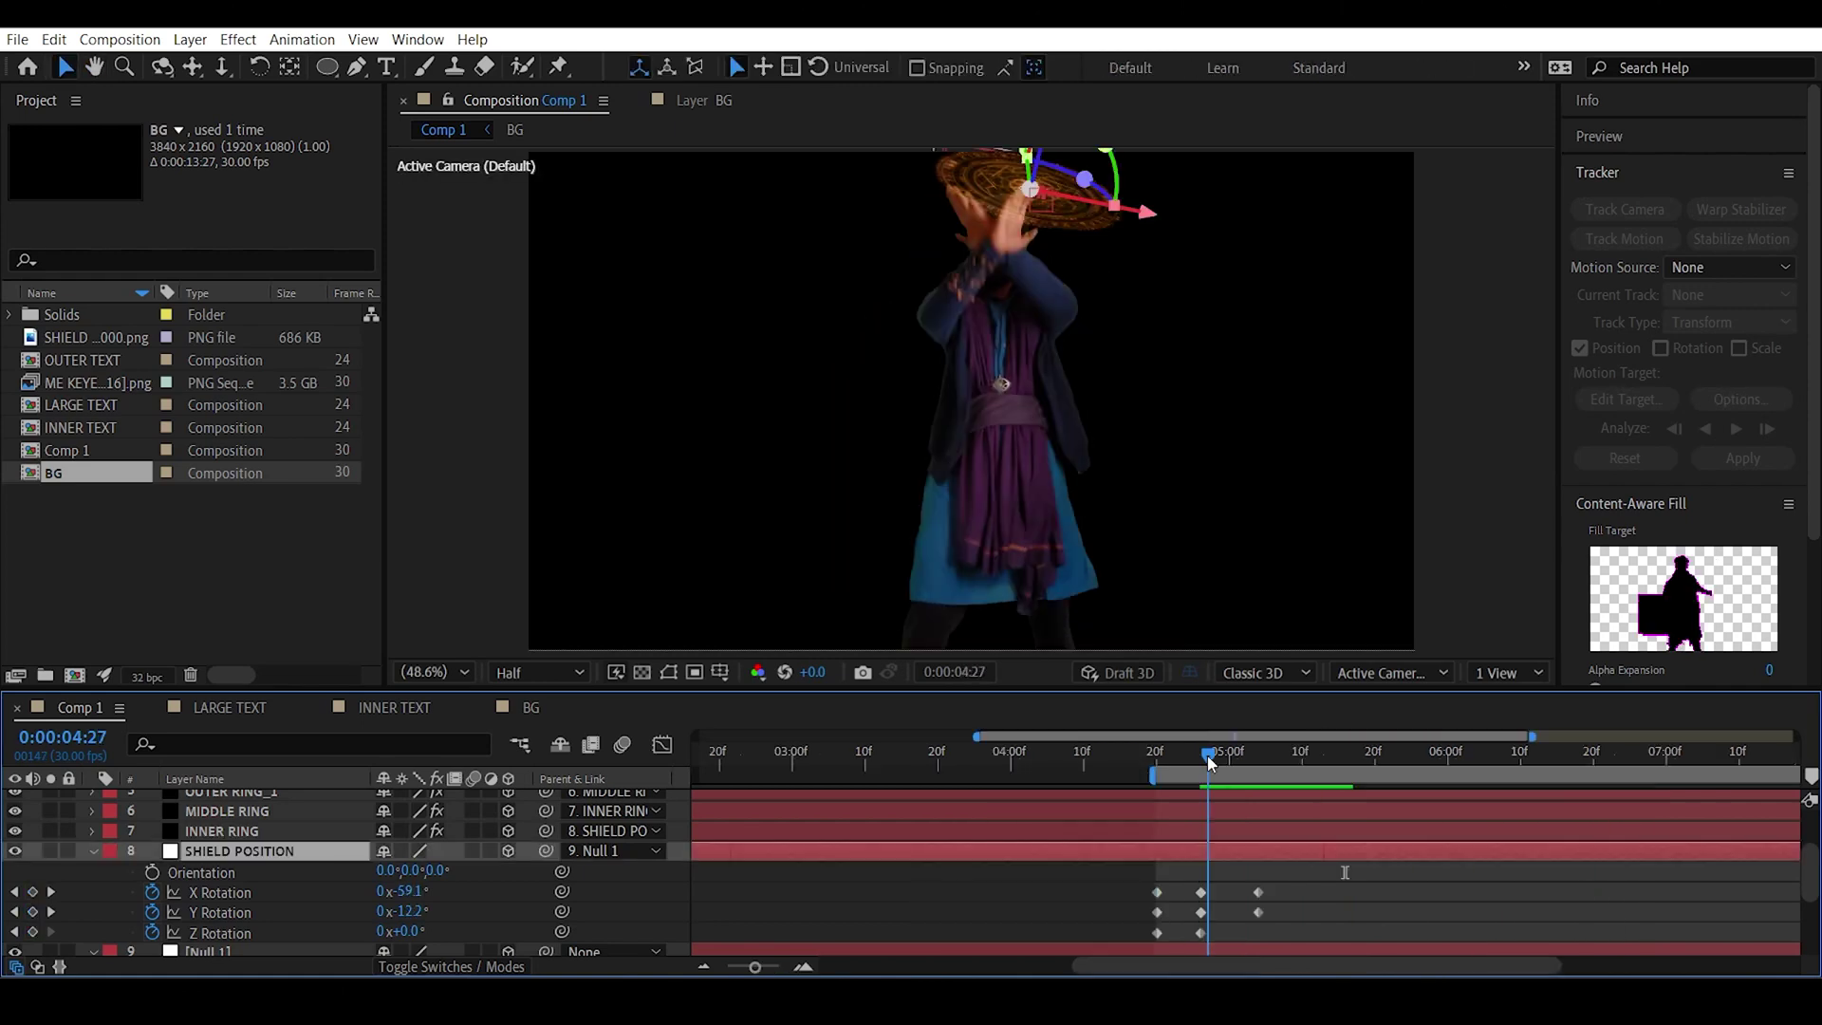
Reveal OUTER RING_1's Position and start keyframing it at 0:00:05:04.
left_click_drag(1207, 756, 1249, 765)
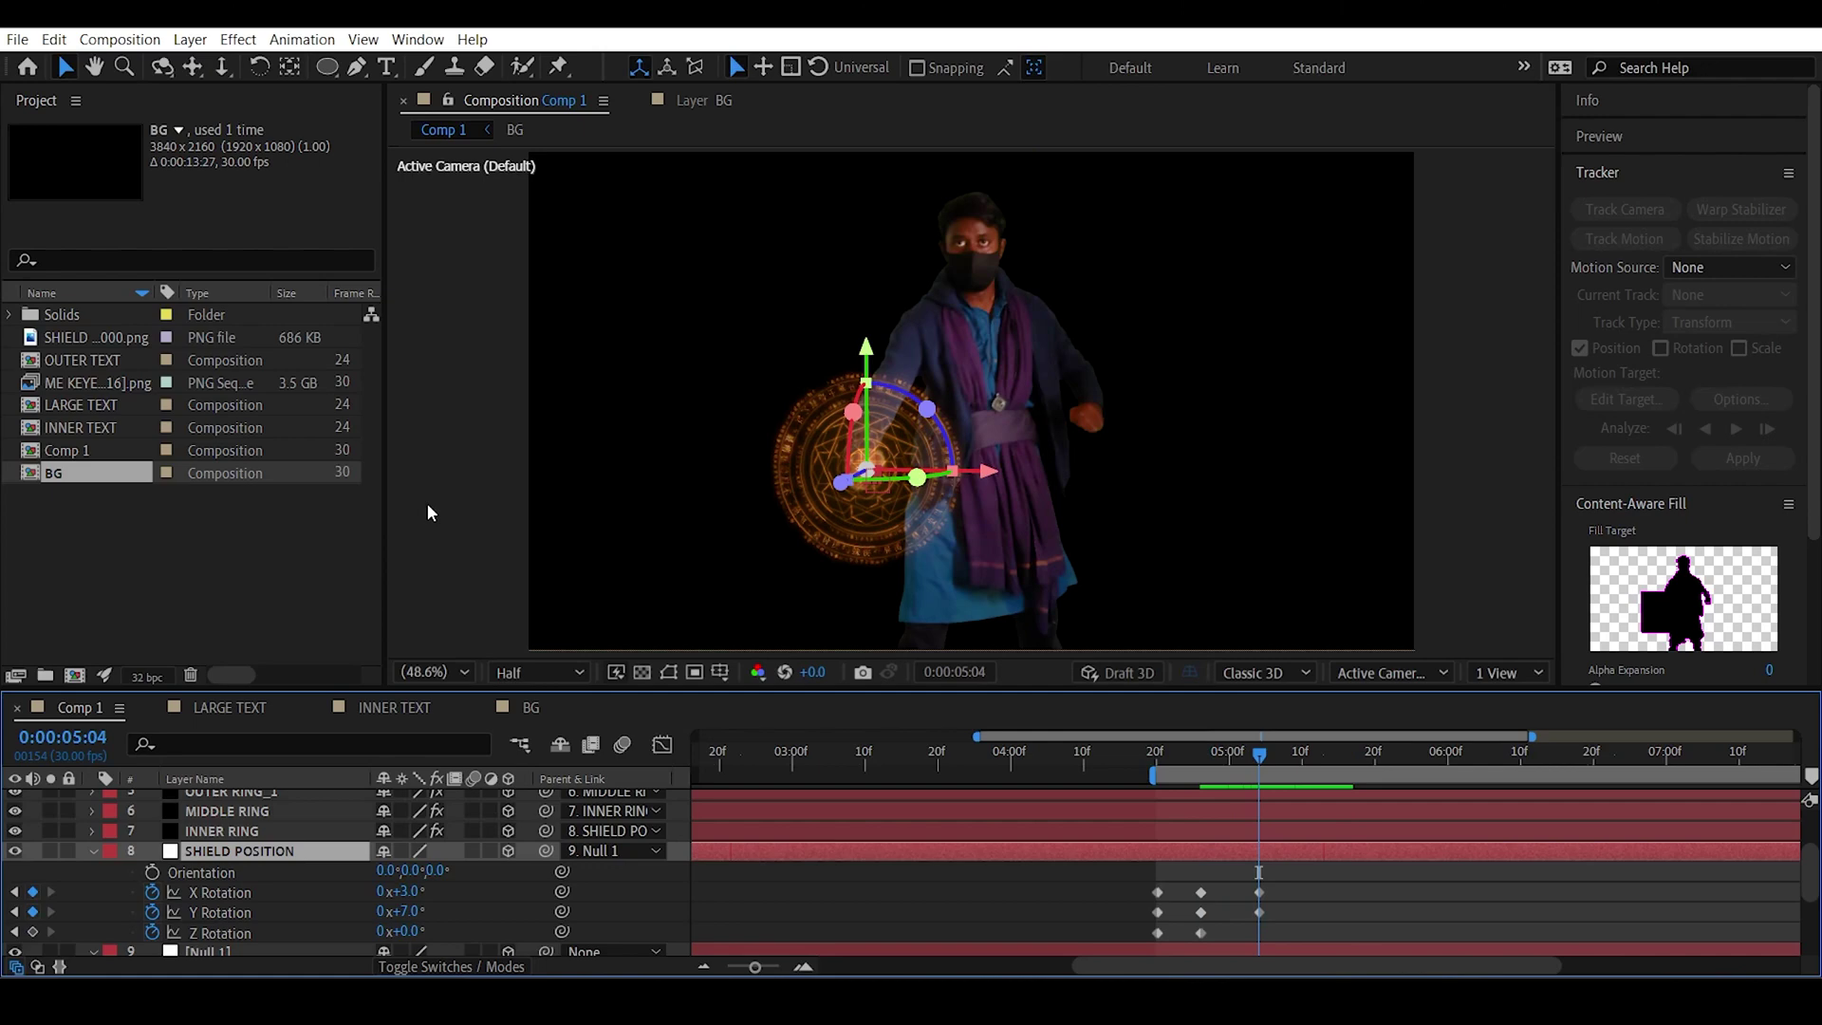
scroll(845, 477, "up", 1)
key("period")
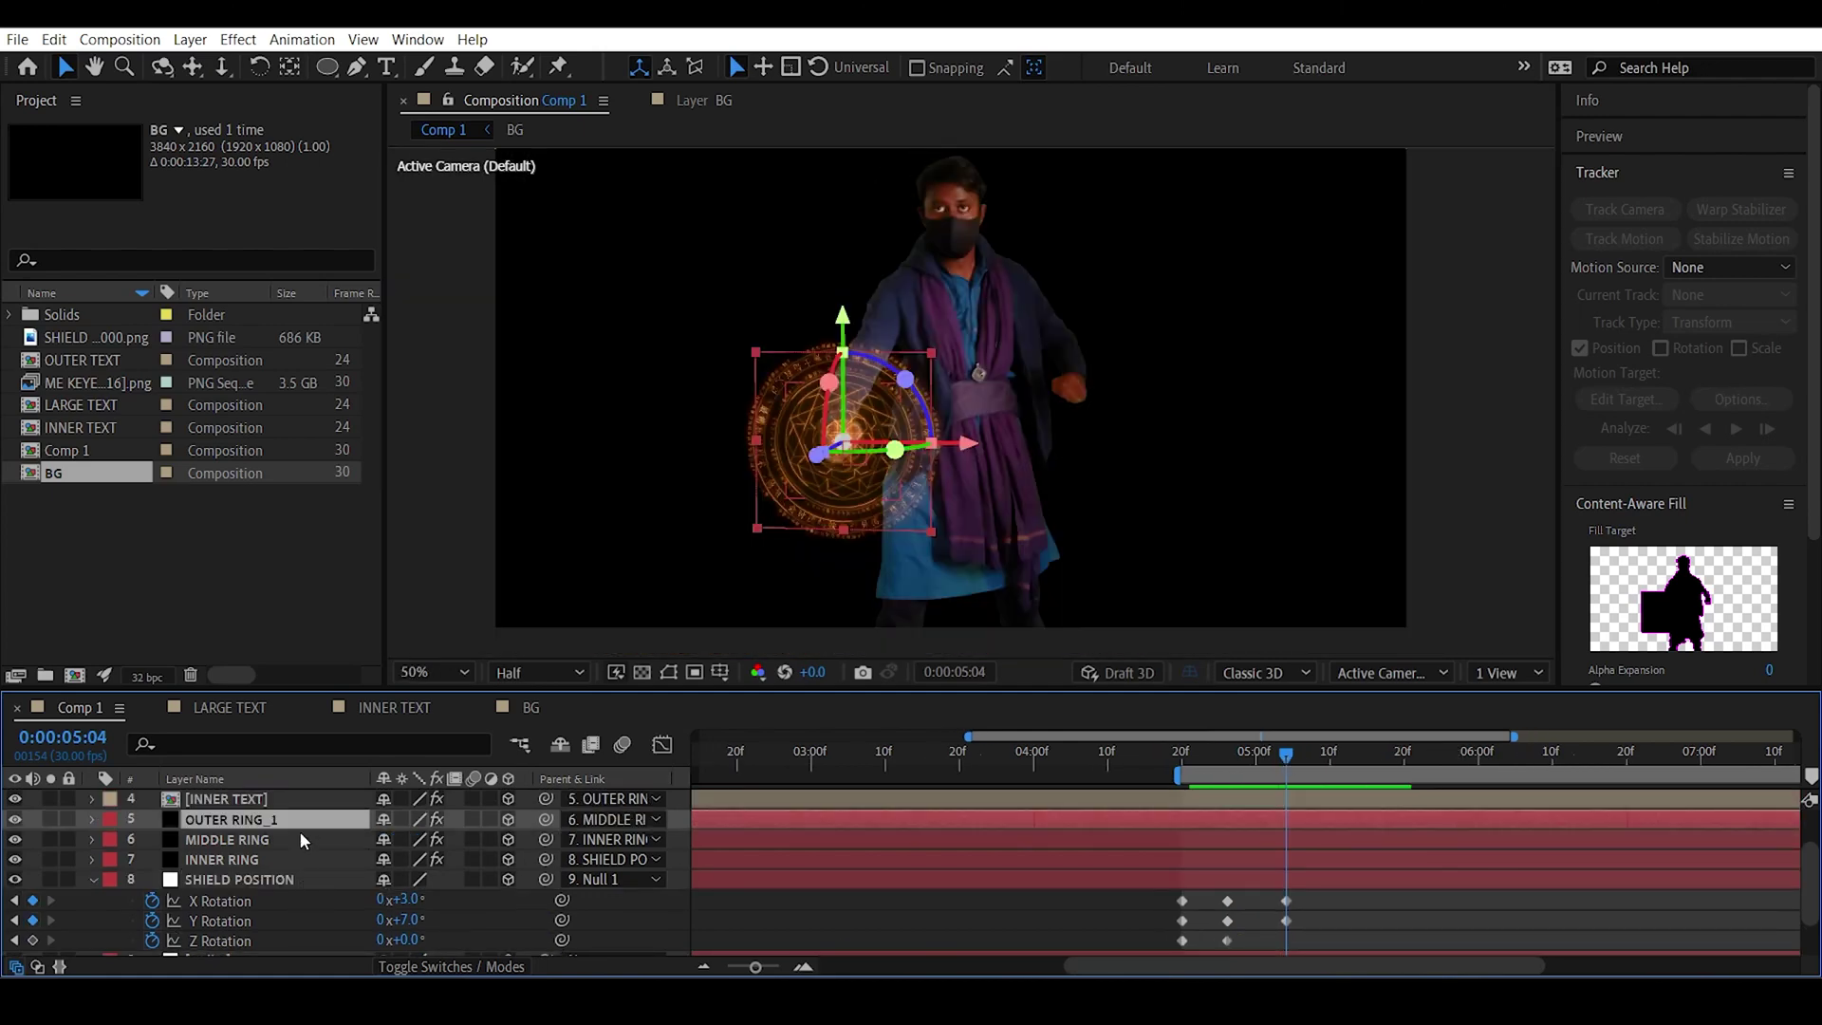
key("p")
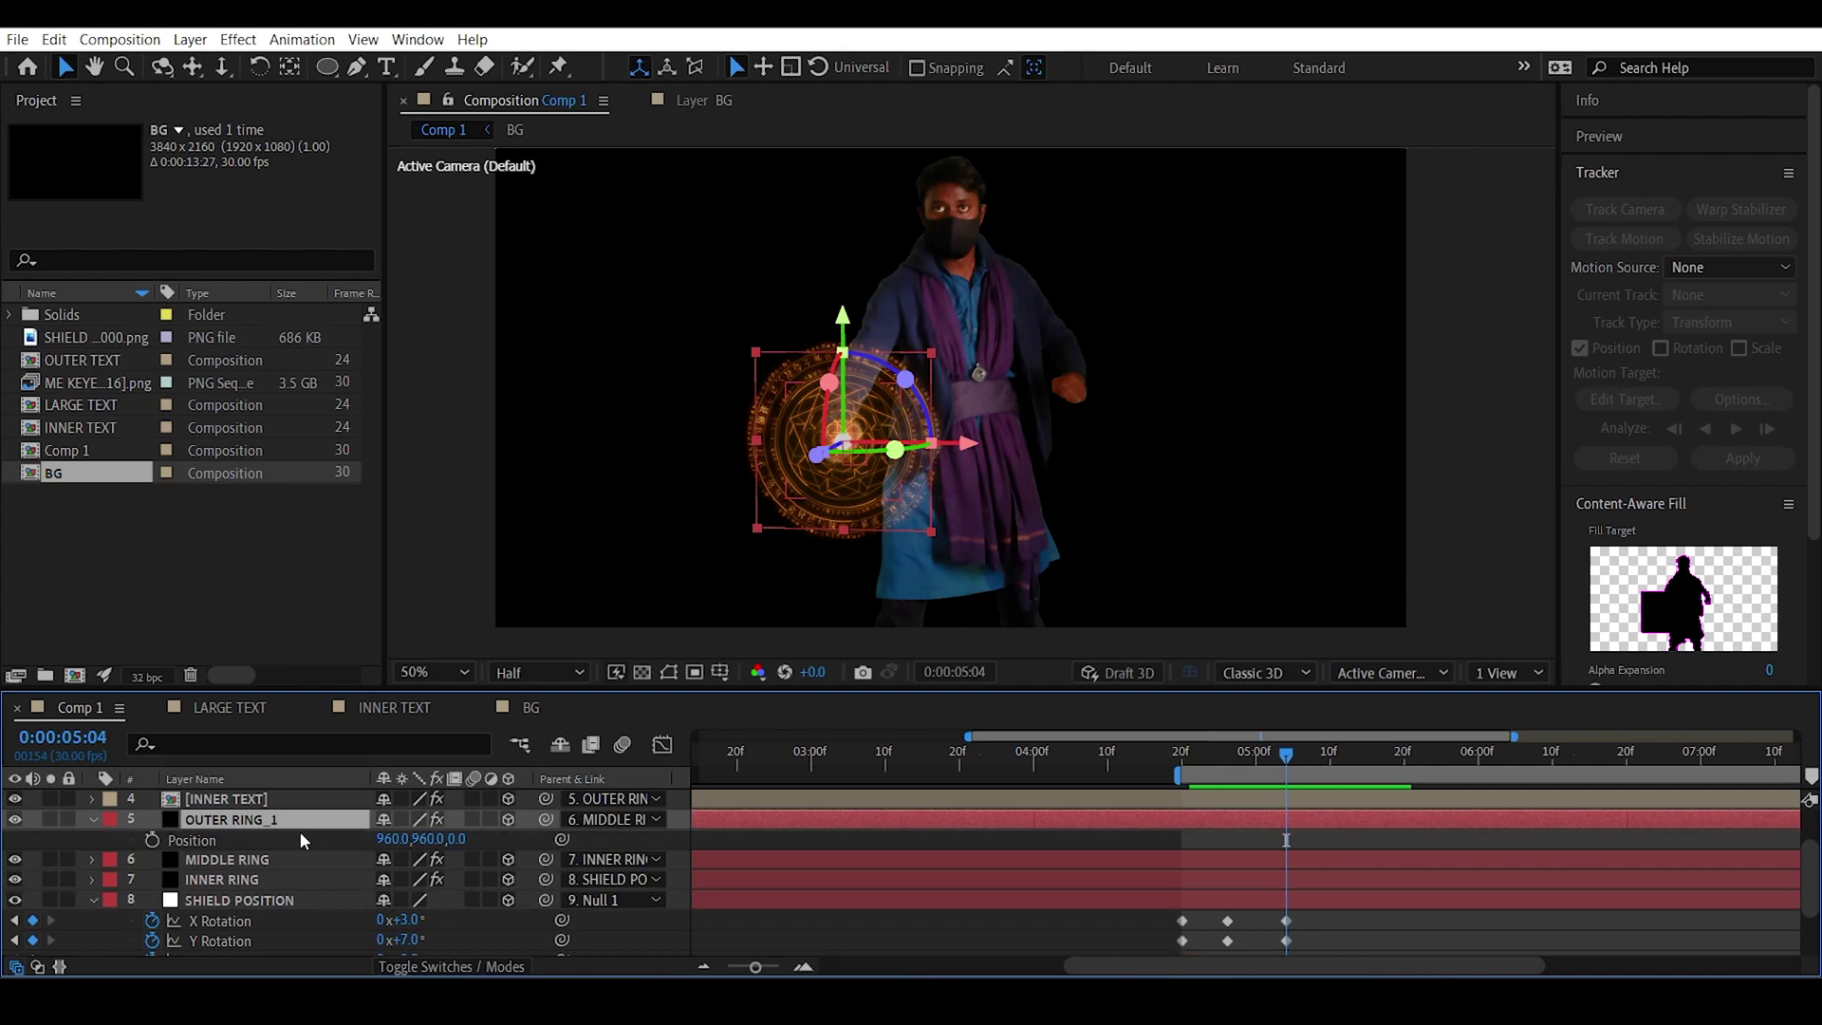
left_click(152, 839)
Go to 0:00:05:06 and shift OUTER RING_1 sideways and down to a Position of about 918.2, 1018.0, 0.0.
mouse_move(1281, 762)
left_mouse_down()
mouse_move(1309, 770)
mouse_move(1290, 774)
left_mouse_up()
key("Page_Up")
key("Page_Down")
key("period")
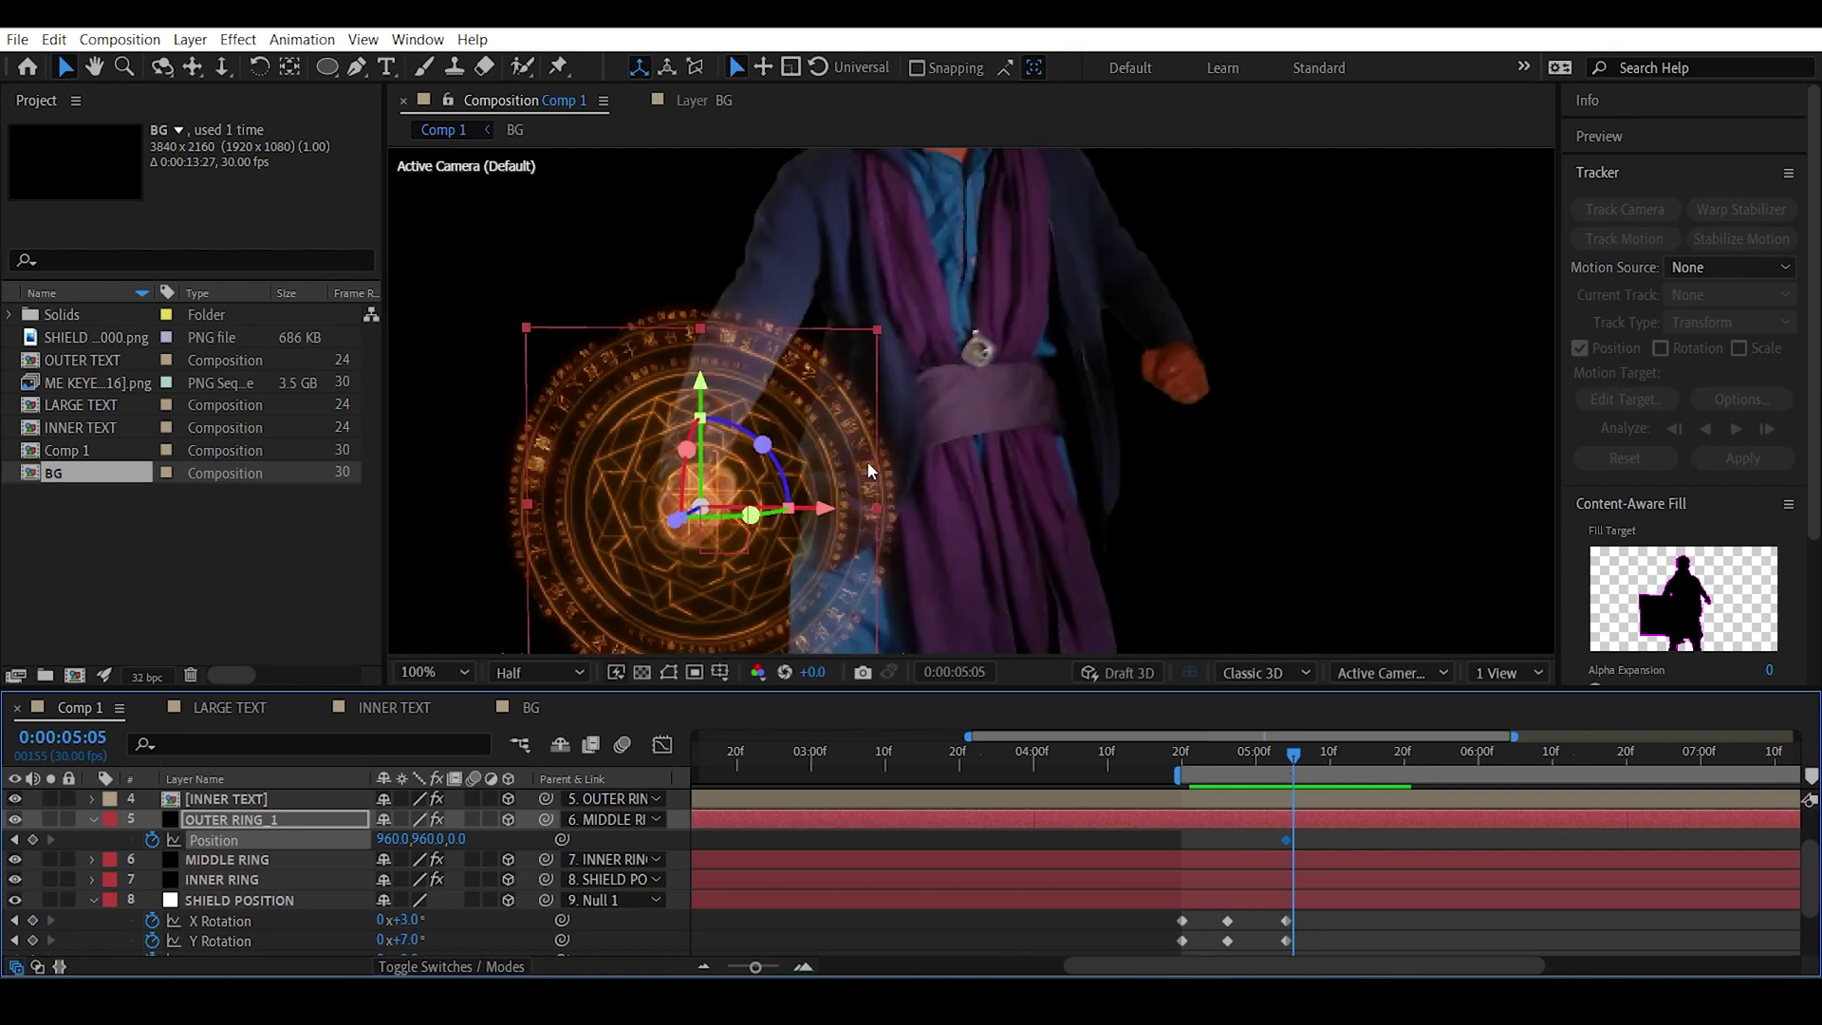
left_click_drag(1297, 767, 1305, 769)
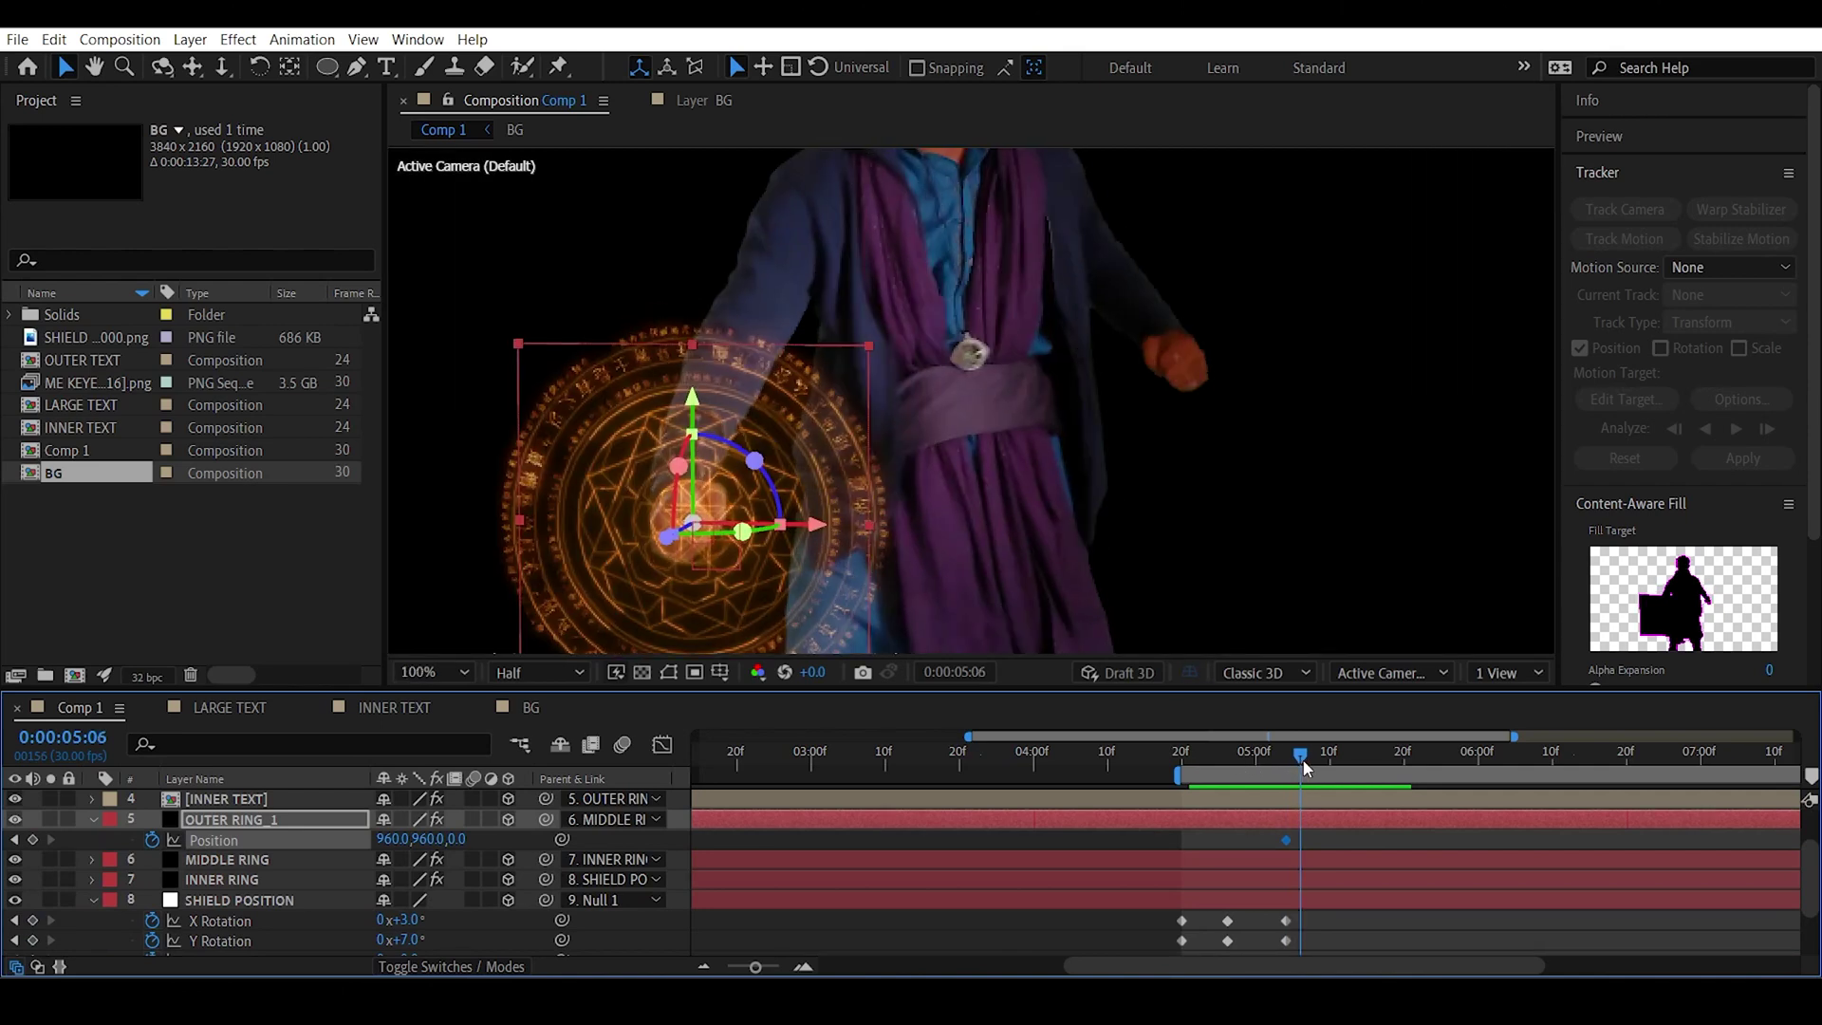
left_click_drag(962, 443, 1058, 346)
left_click_drag(906, 439, 854, 453)
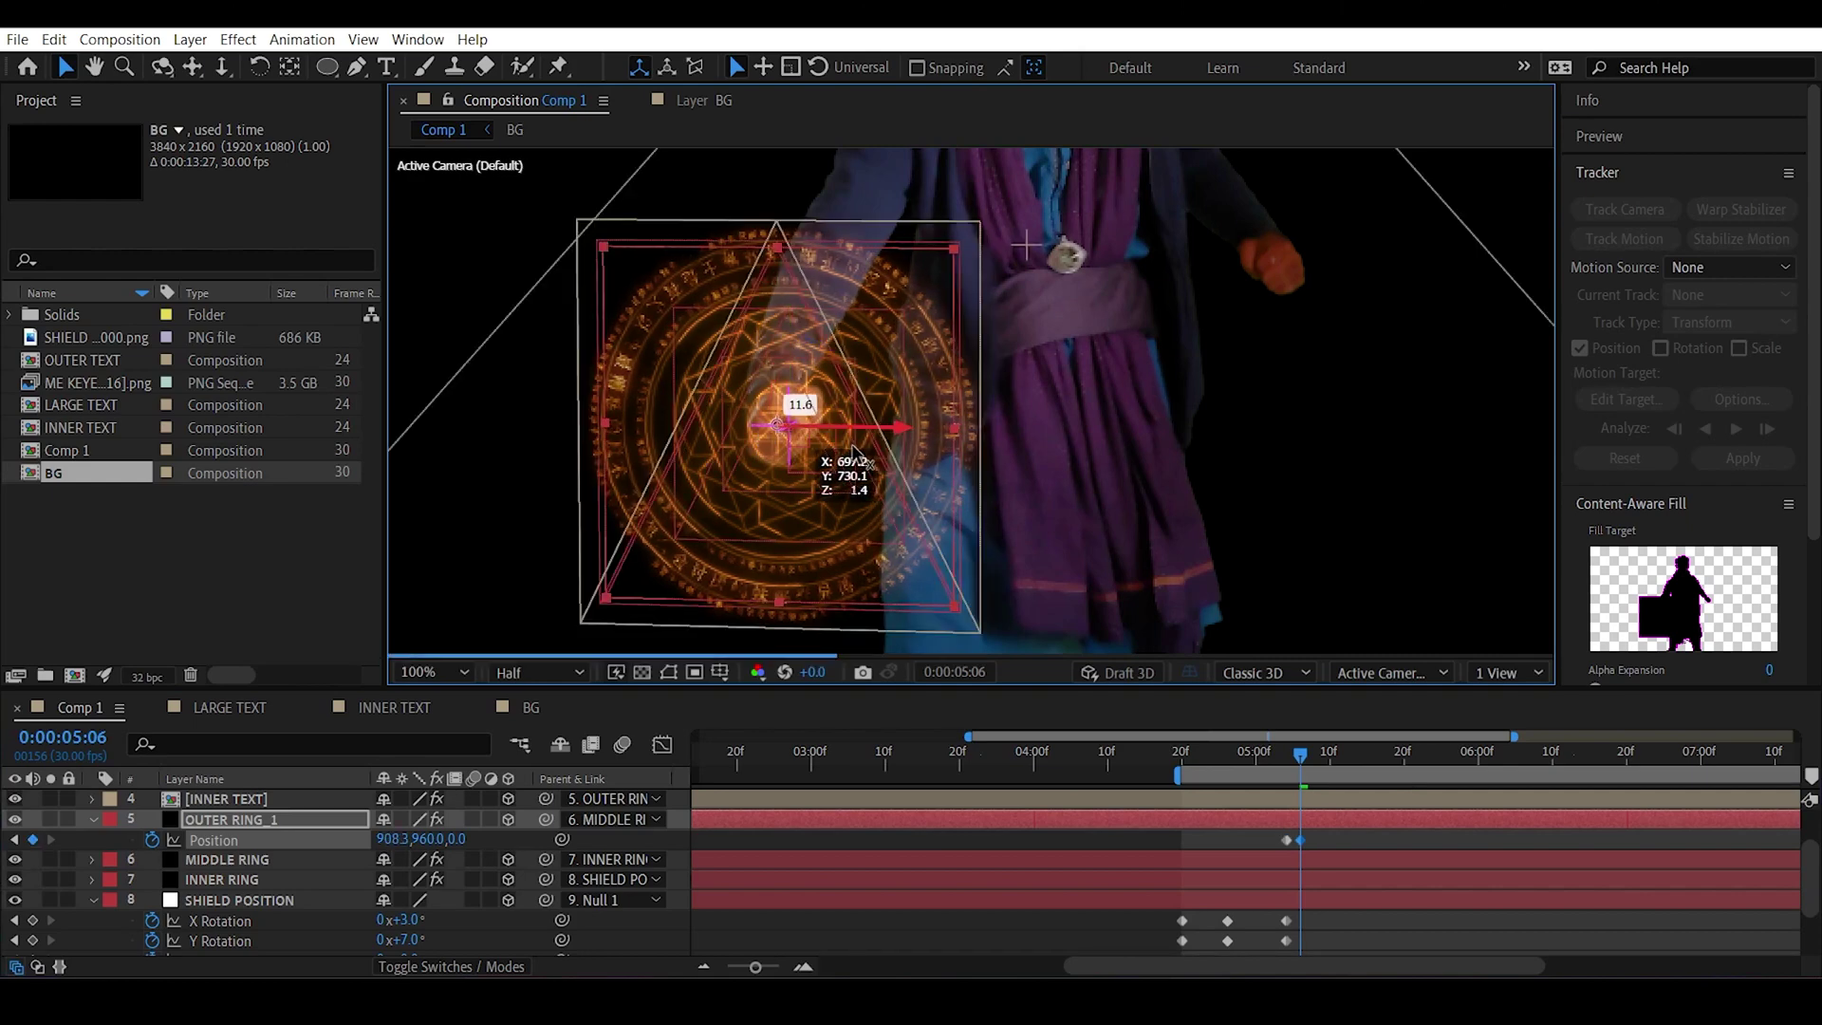
left_click_drag(775, 303, 783, 351)
left_click_drag(884, 449, 894, 449)
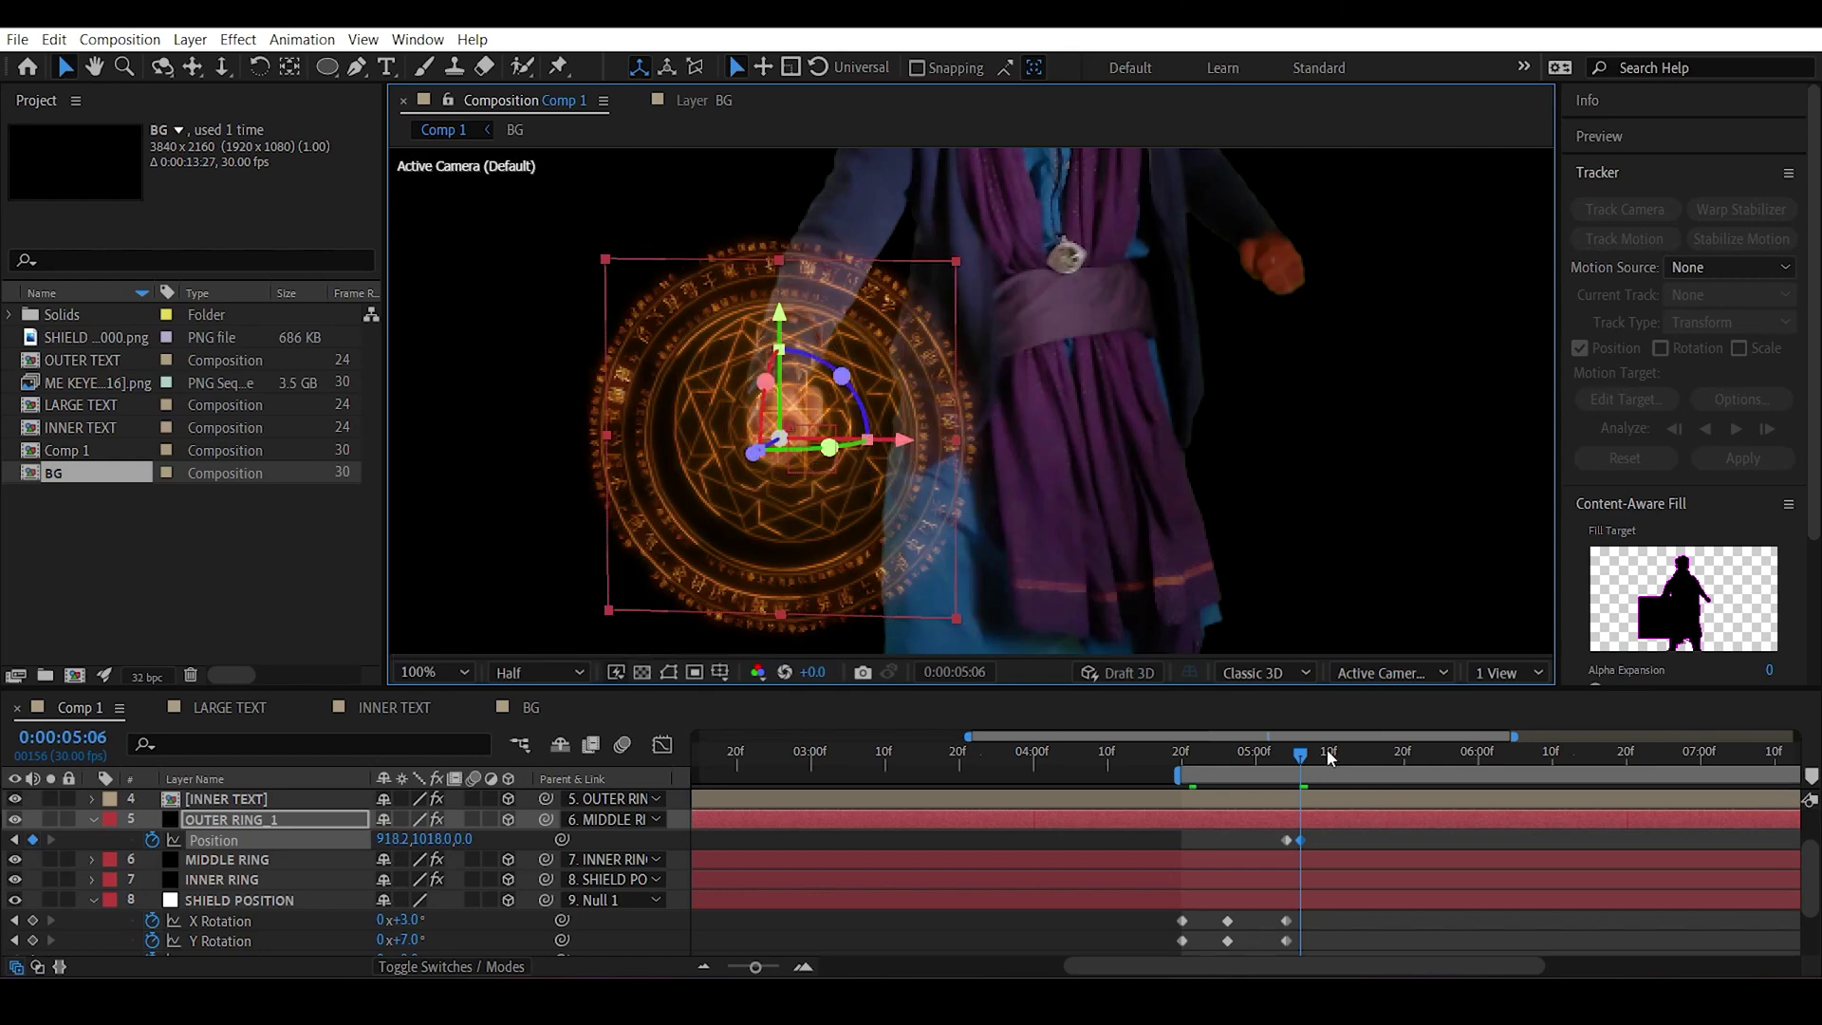
Copy OUTER RING_1's first Position keyframe to 0:00:05:10.
left_click_drag(1303, 754, 1332, 754)
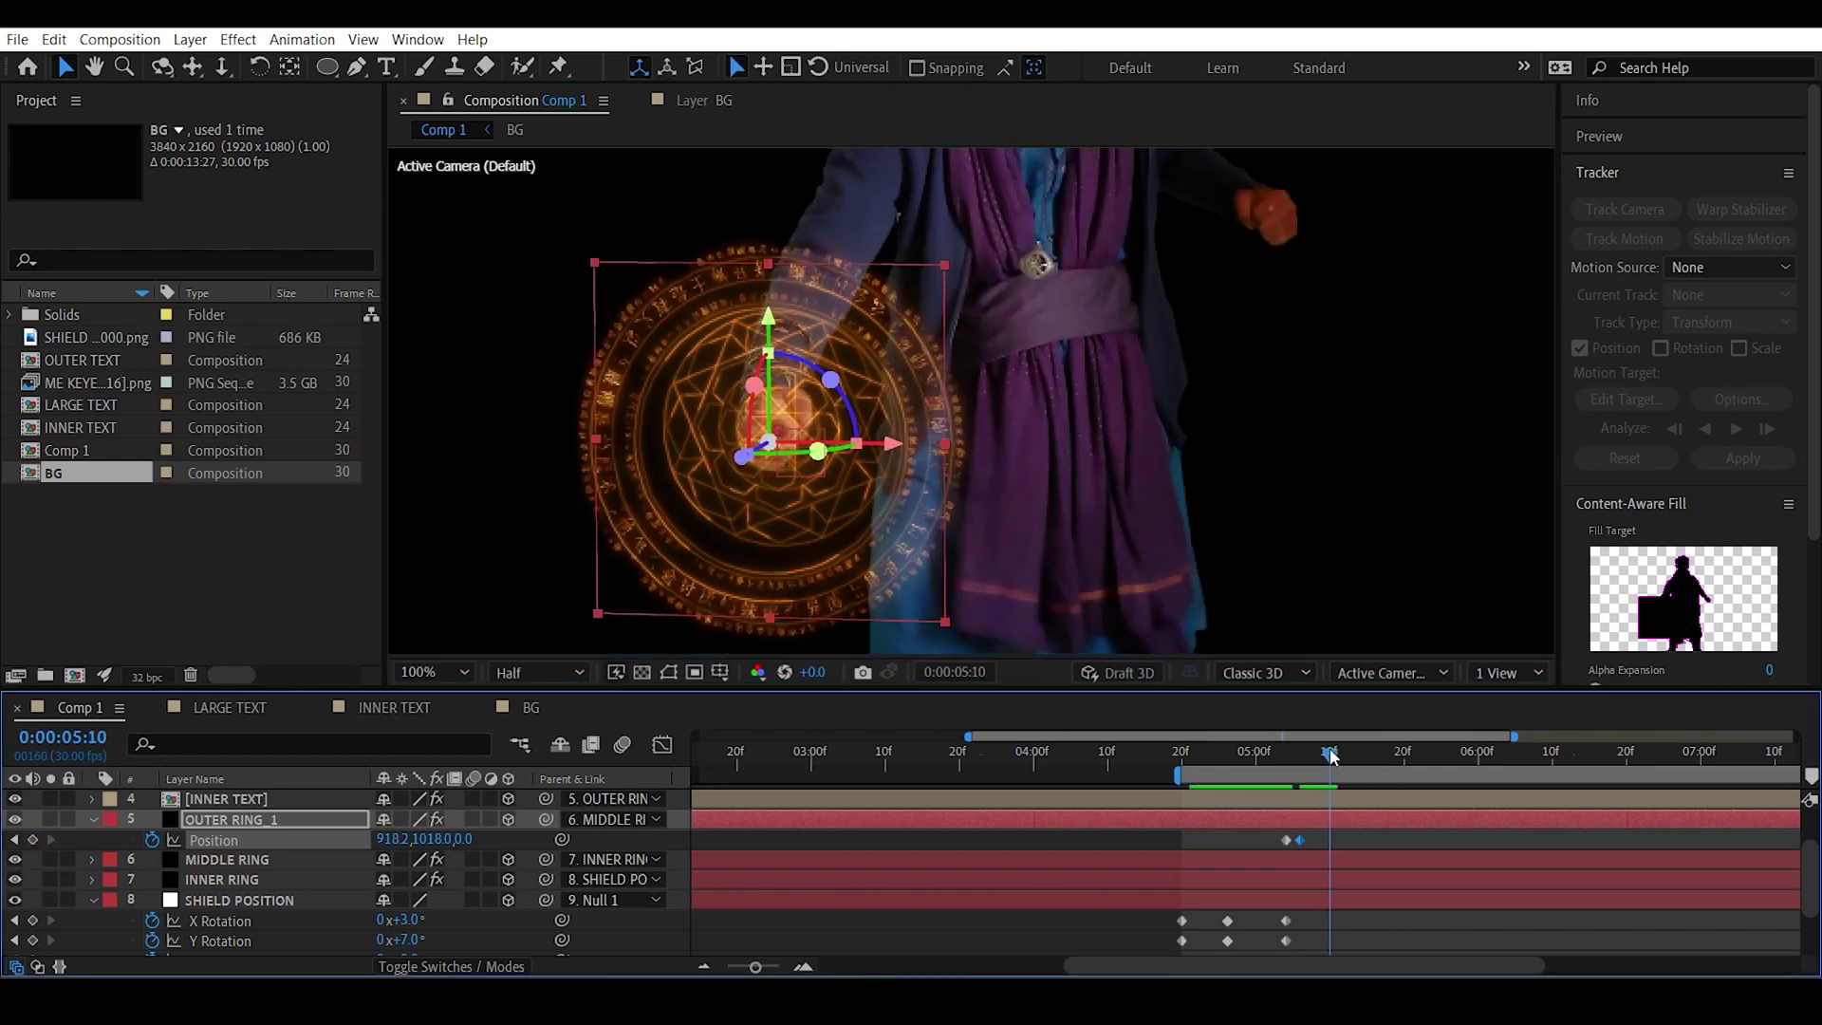
left_click(1285, 840)
key("ctrl+c")
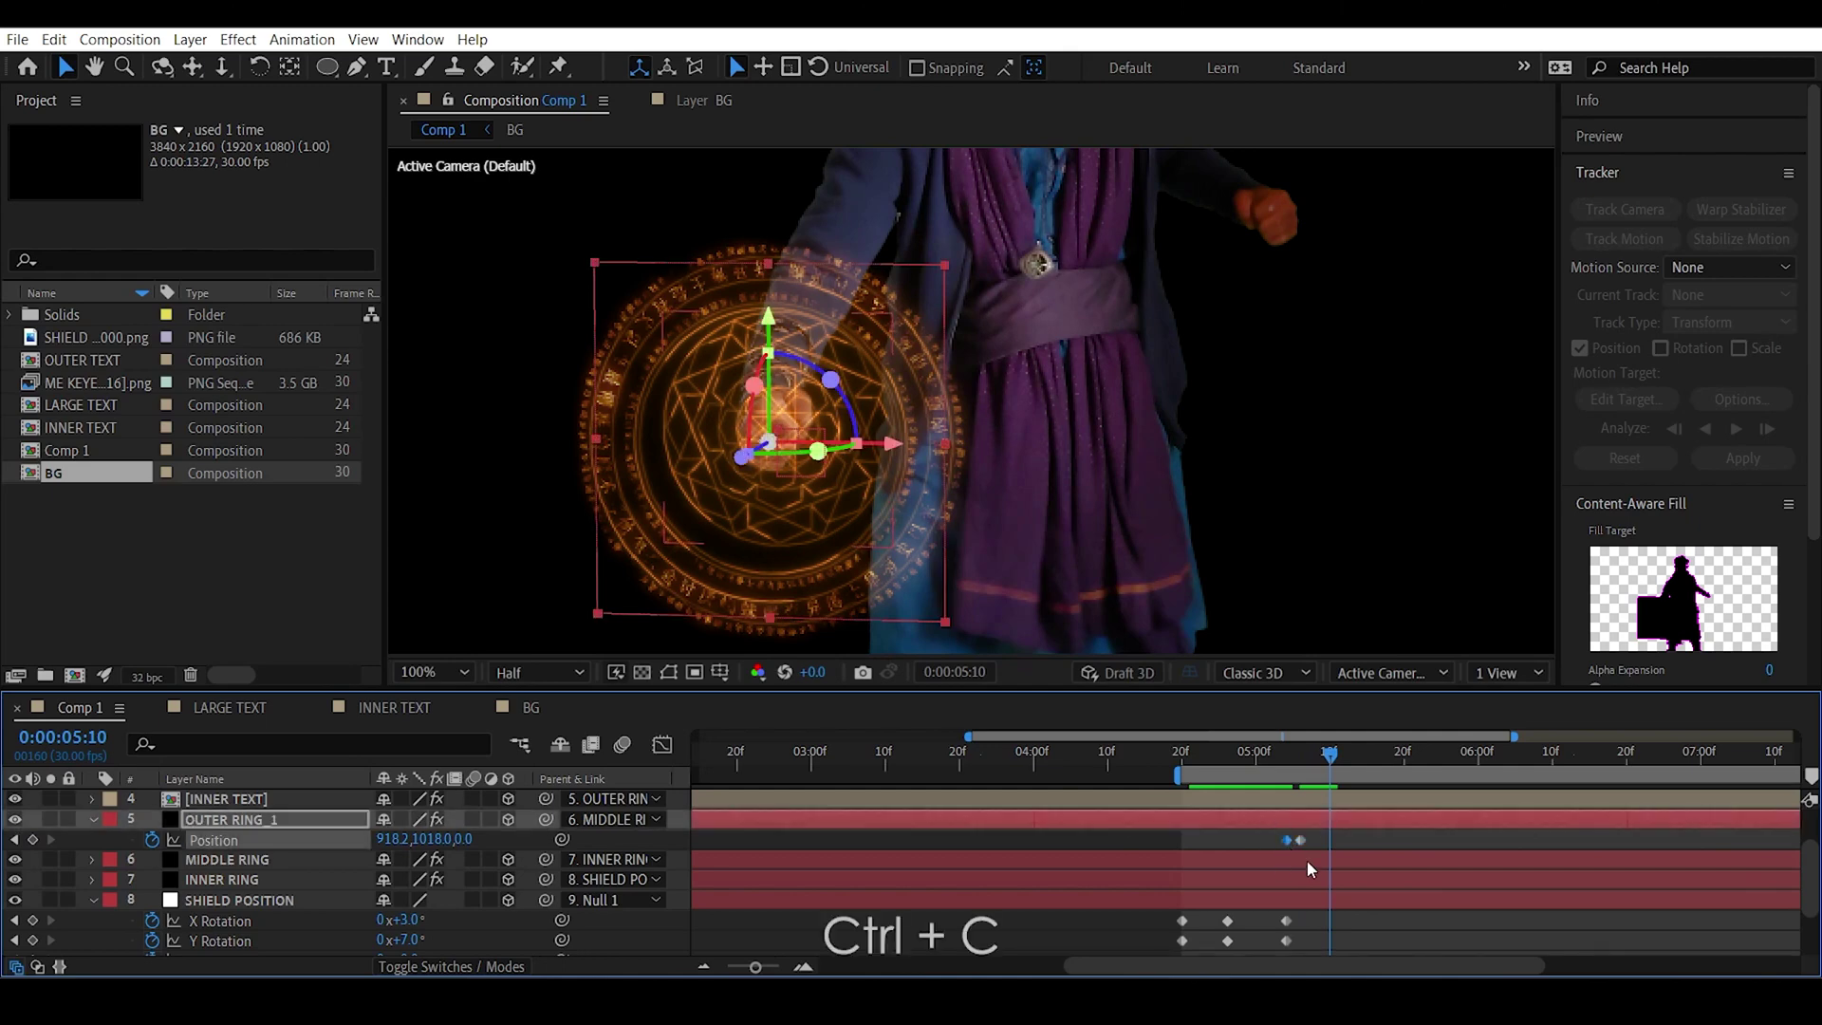
key("ctrl+v")
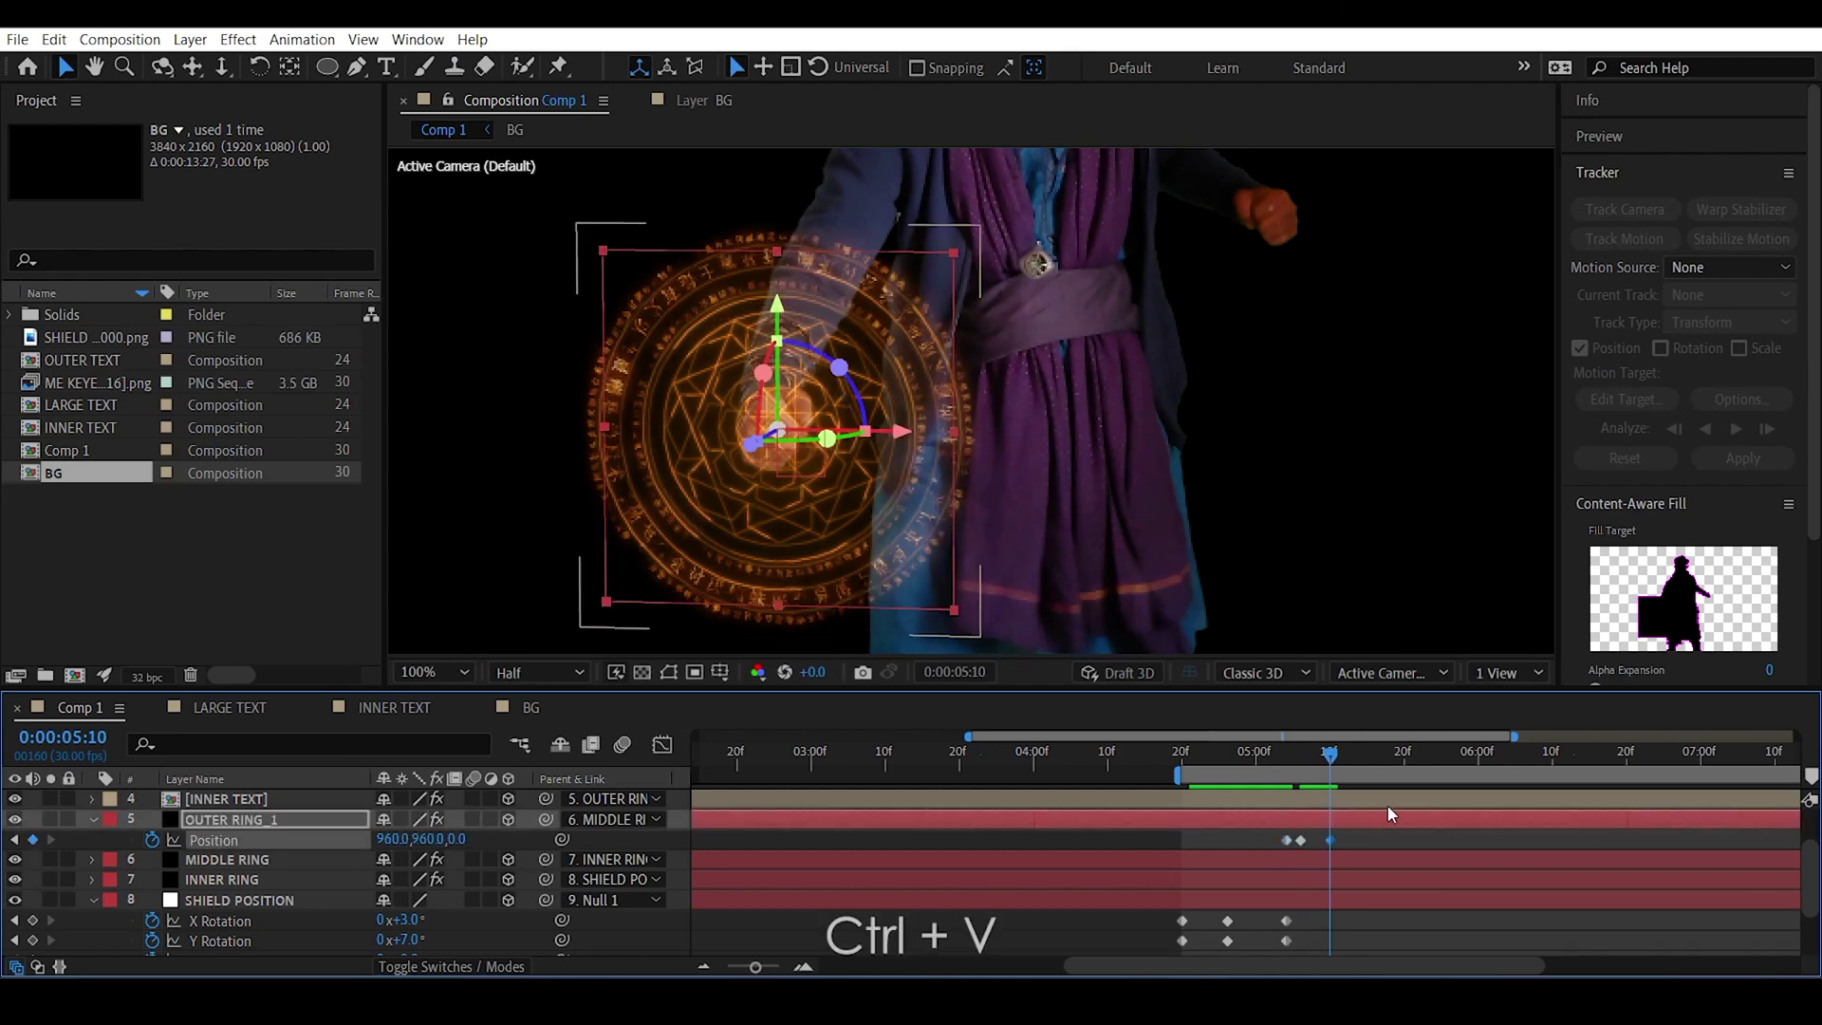
Play back the shield's recoil up close, and again from 0:00:04:22 with the whole composition fitted in the viewer.
left_click(1279, 752)
key("space")
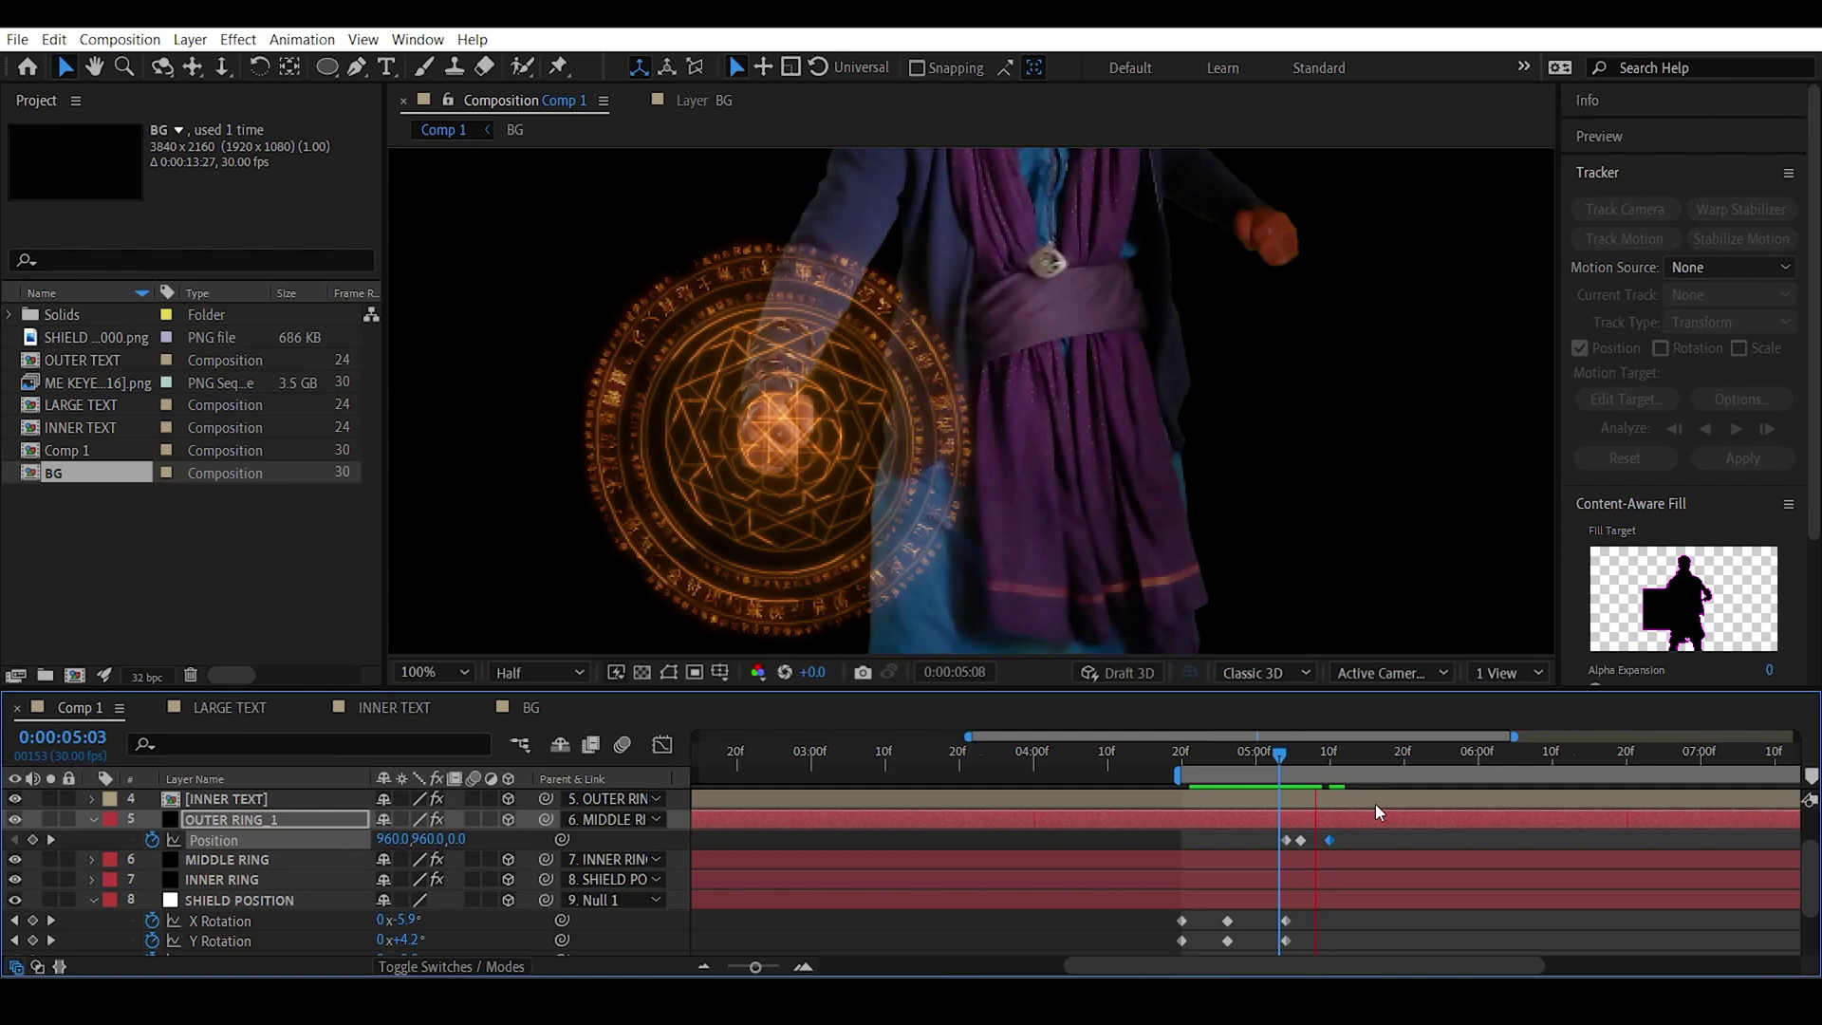
key("space")
left_click(424, 678)
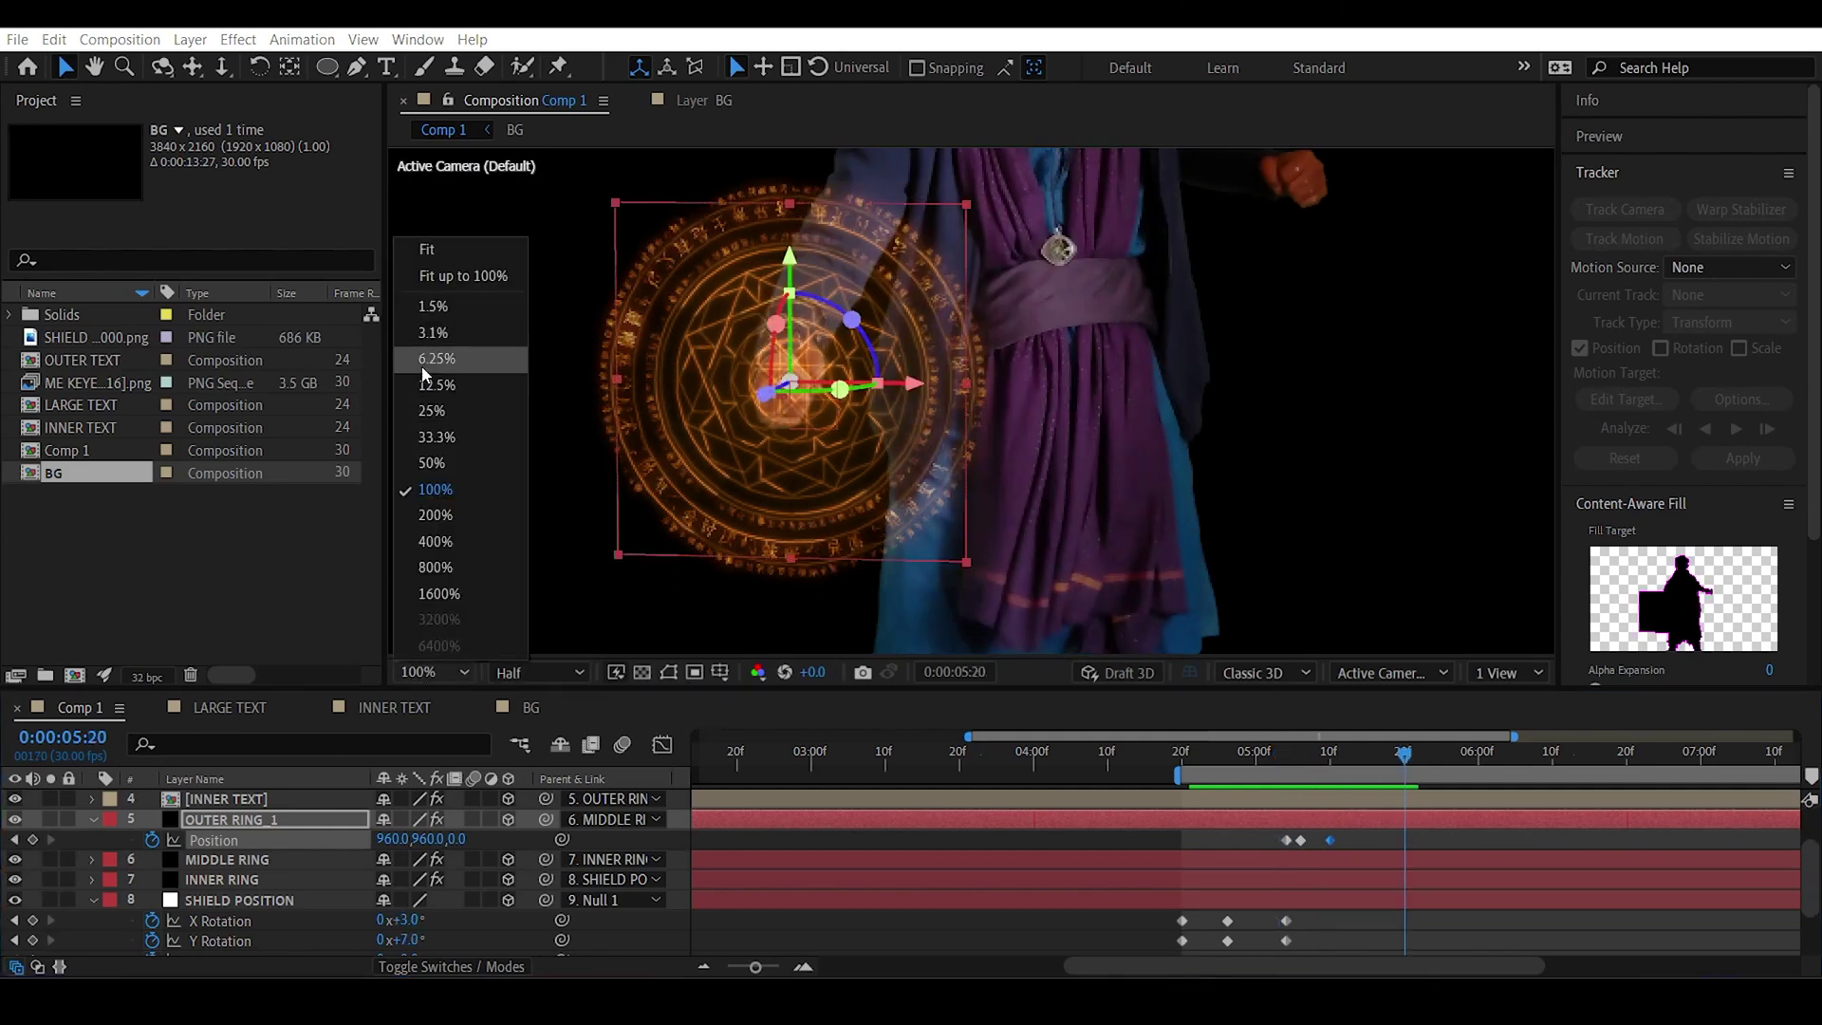
left_click(424, 250)
left_click(1199, 752)
key("space")
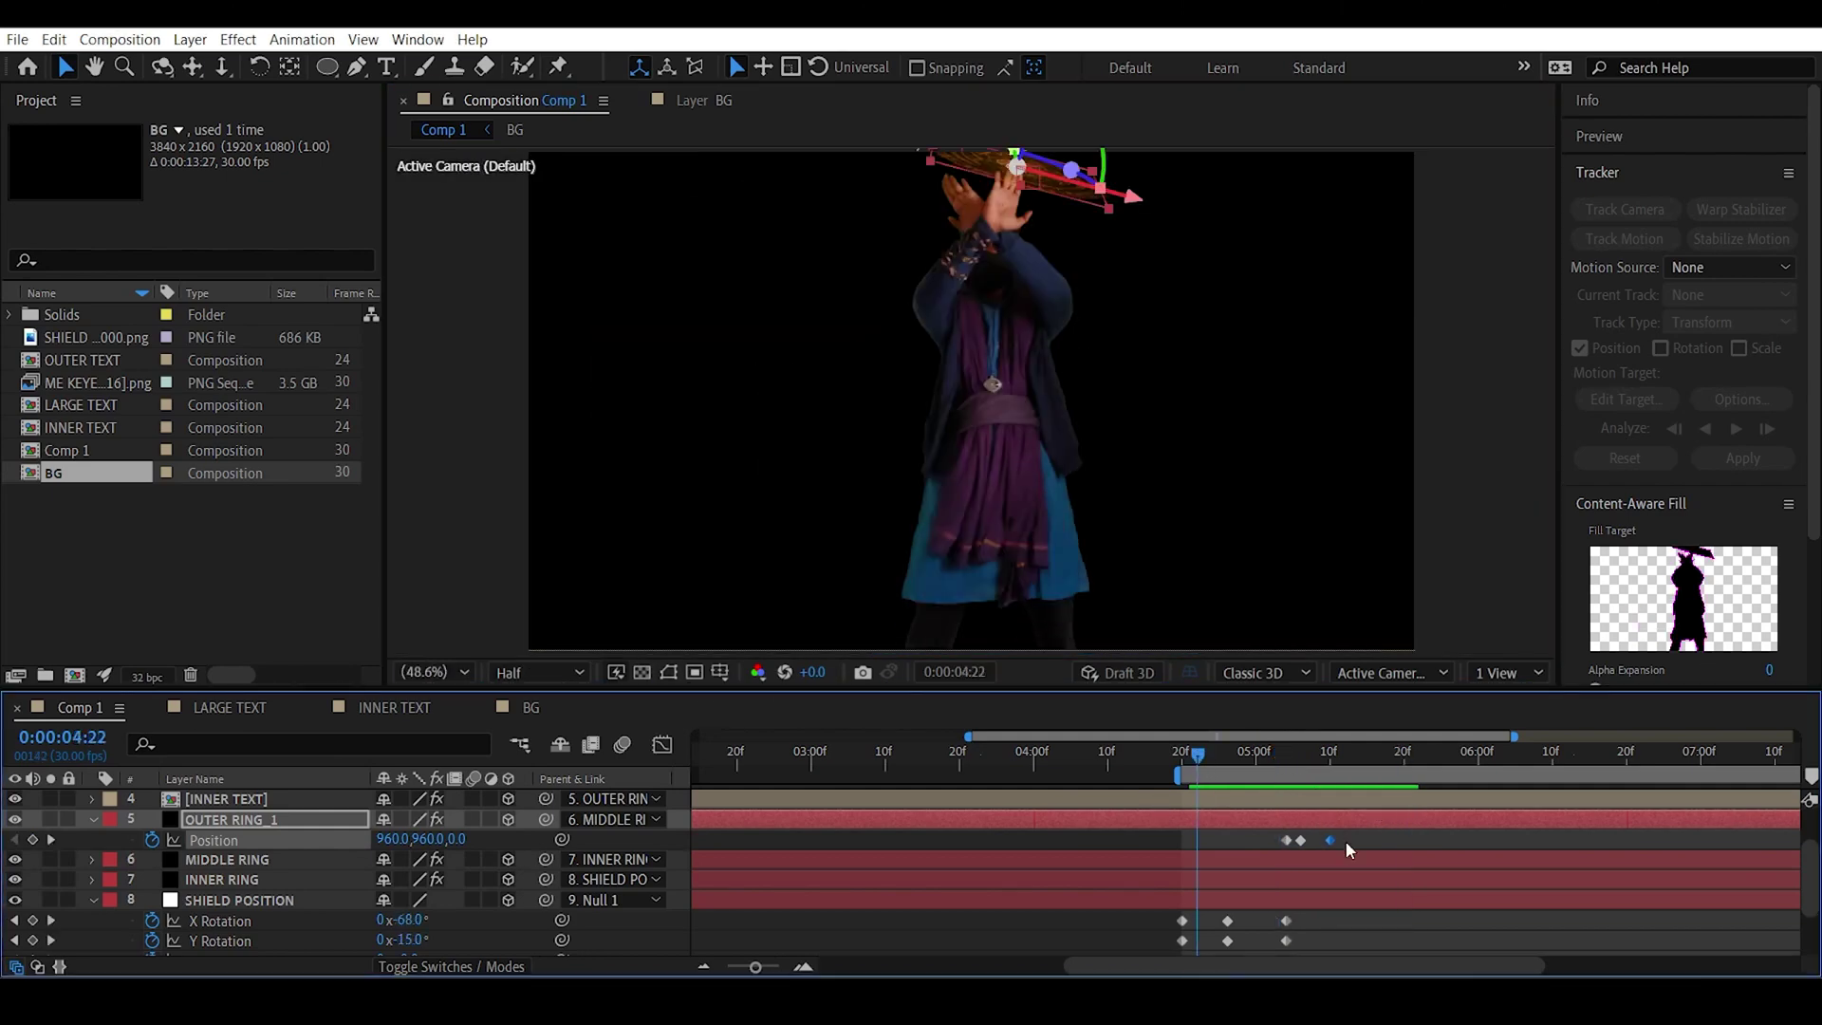
key("space")
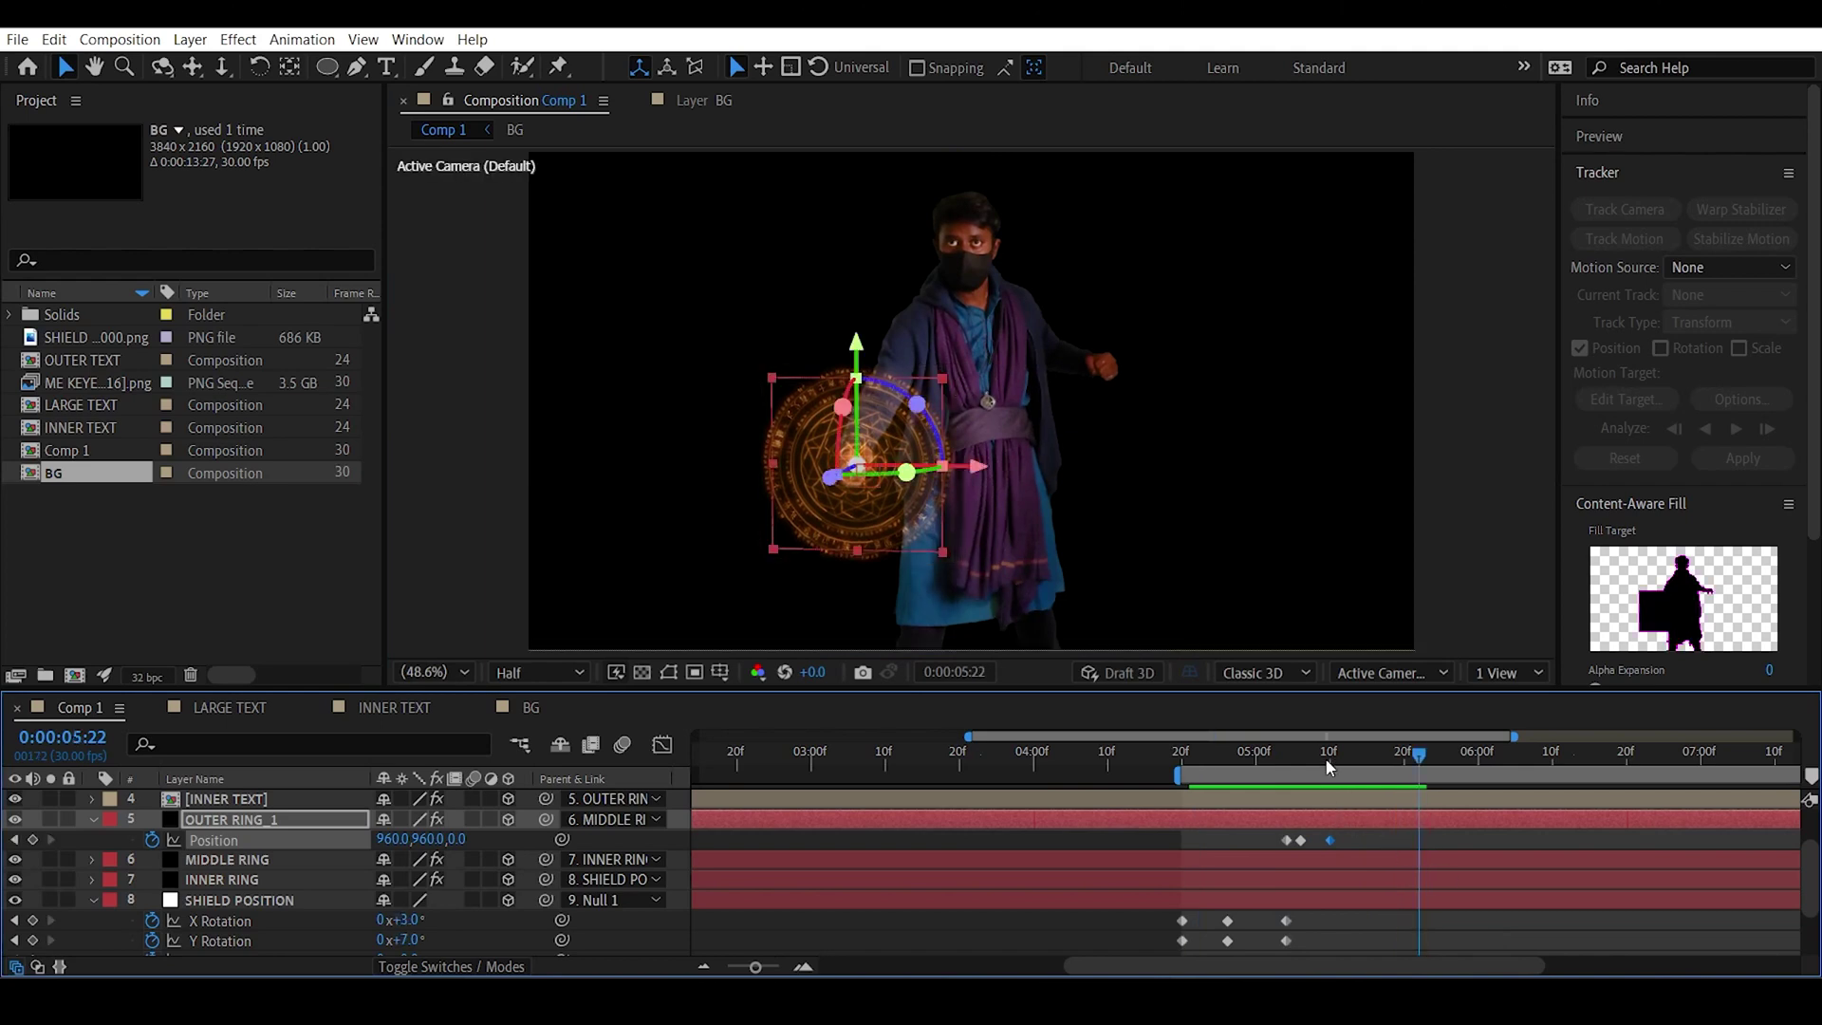
Go to 0:00:05:10, show OUTER RING_1's Position in the Graph Editor and separate its dimensions.
left_click(1327, 759)
key("semicolon")
left_click(661, 746)
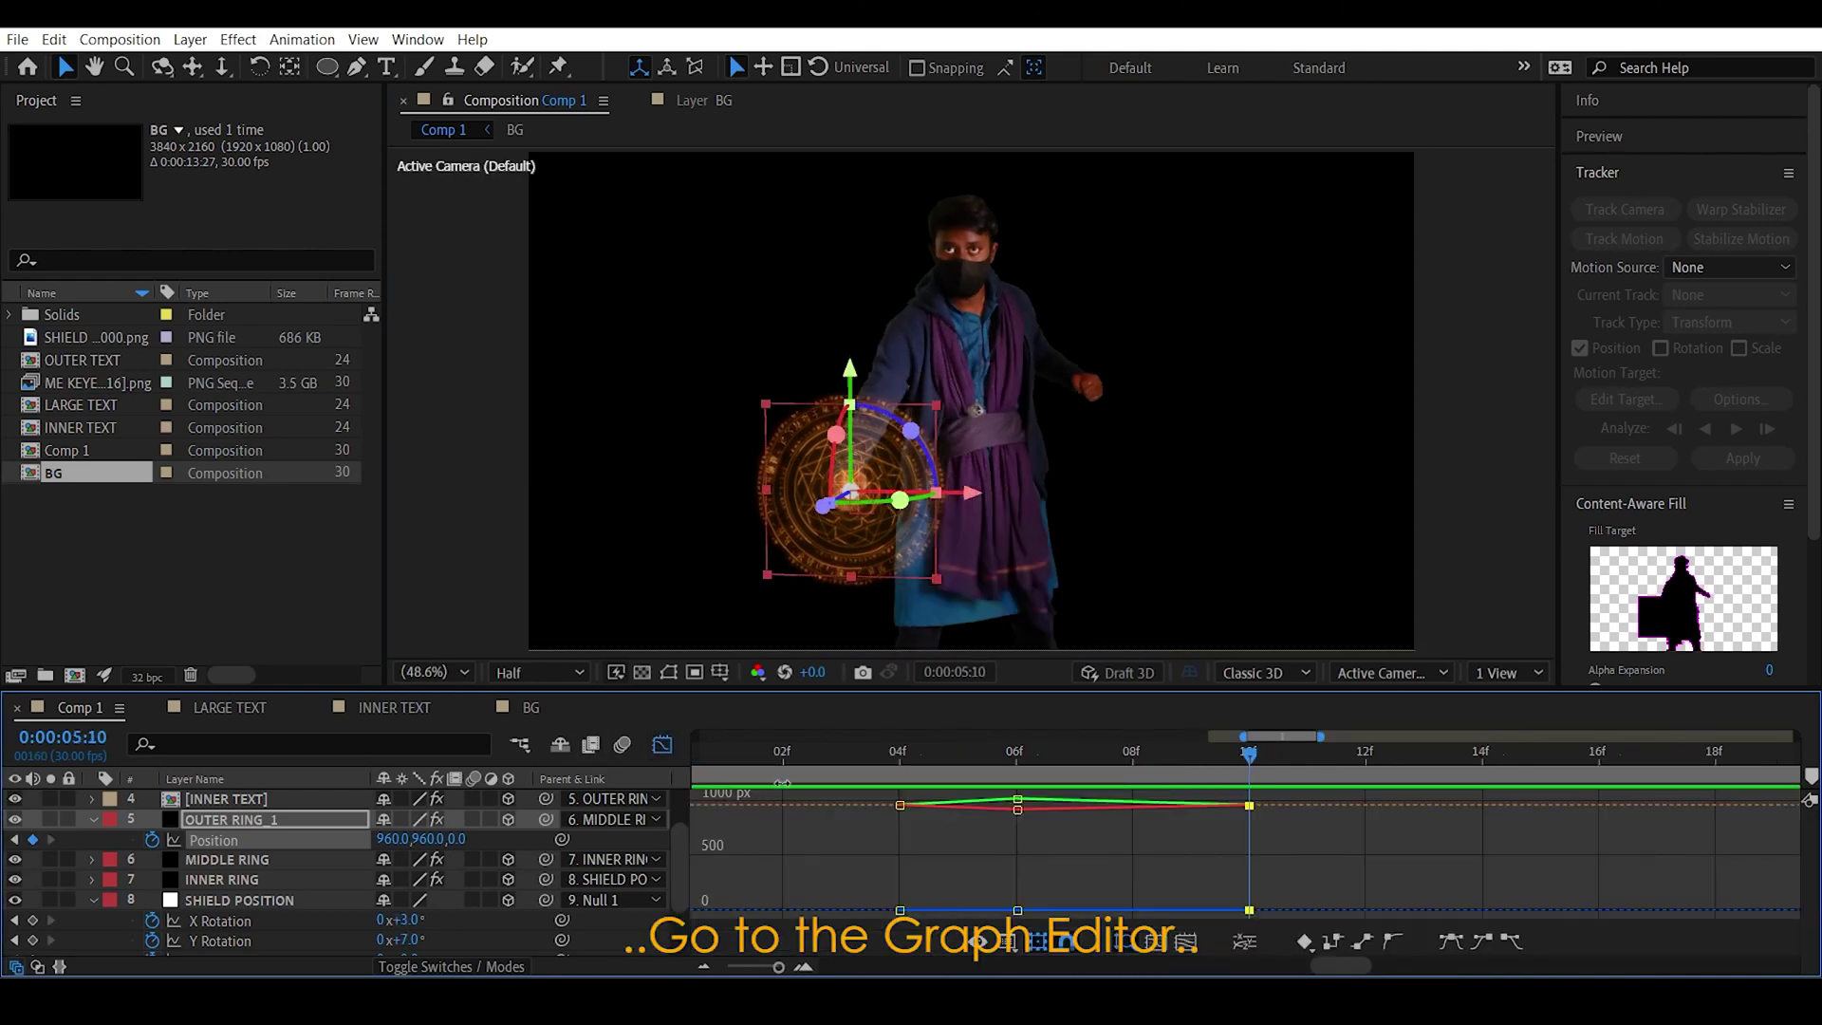
left_click(1246, 942)
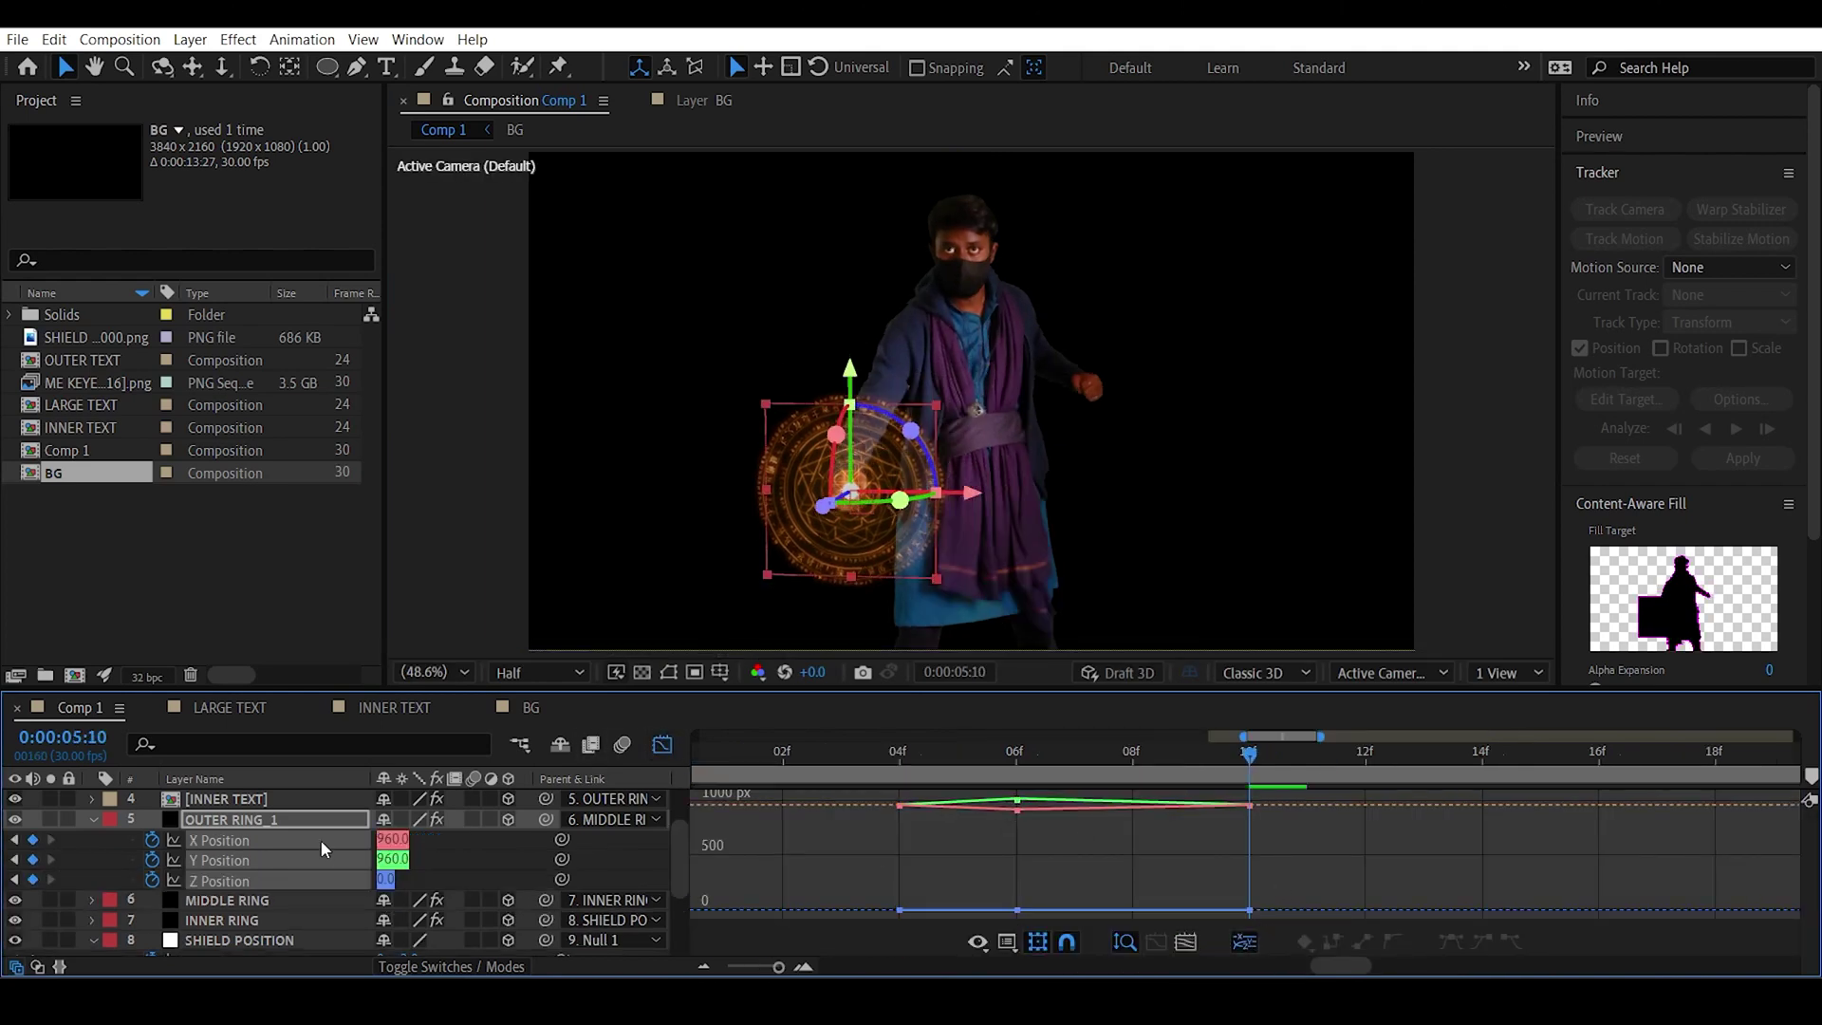
Ease OUTER RING_1's X Position keyframe at 0:00:05:10 and convert the one at 0:00:05:06 to Auto Bezier.
left_click(281, 837)
left_click_drag(1322, 874, 1205, 792)
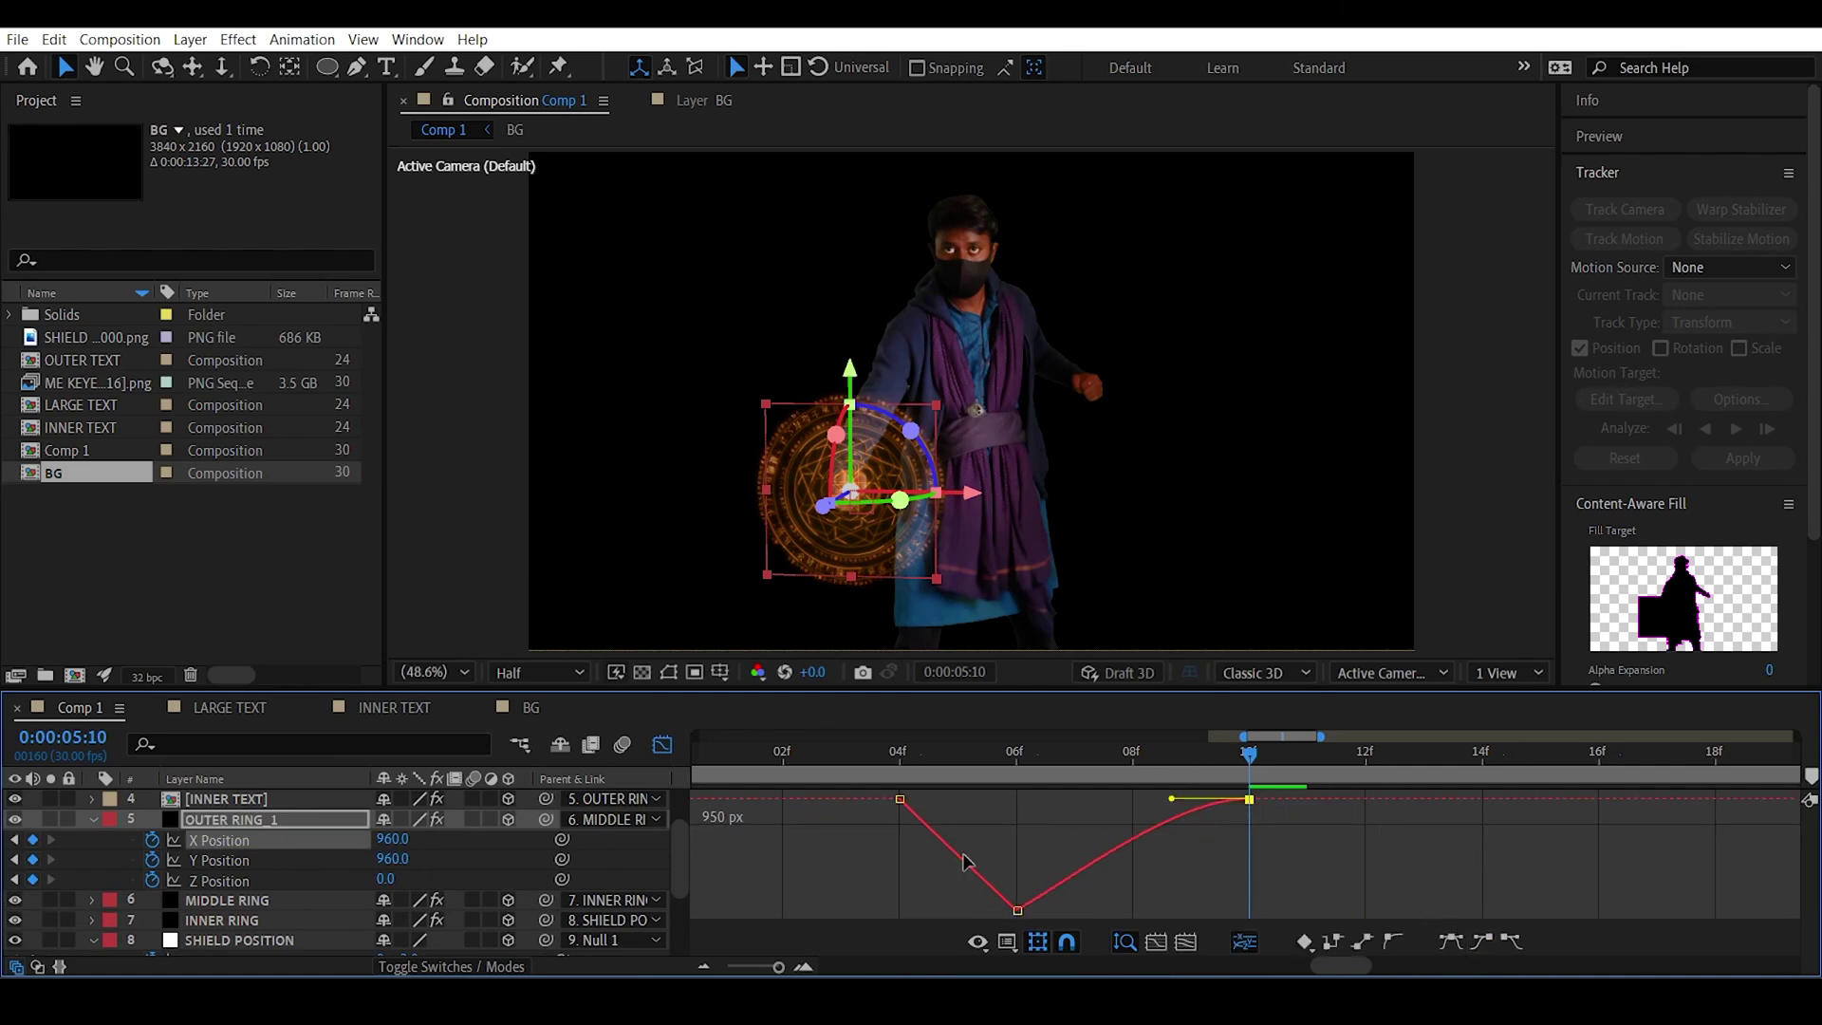
left_click(1017, 909)
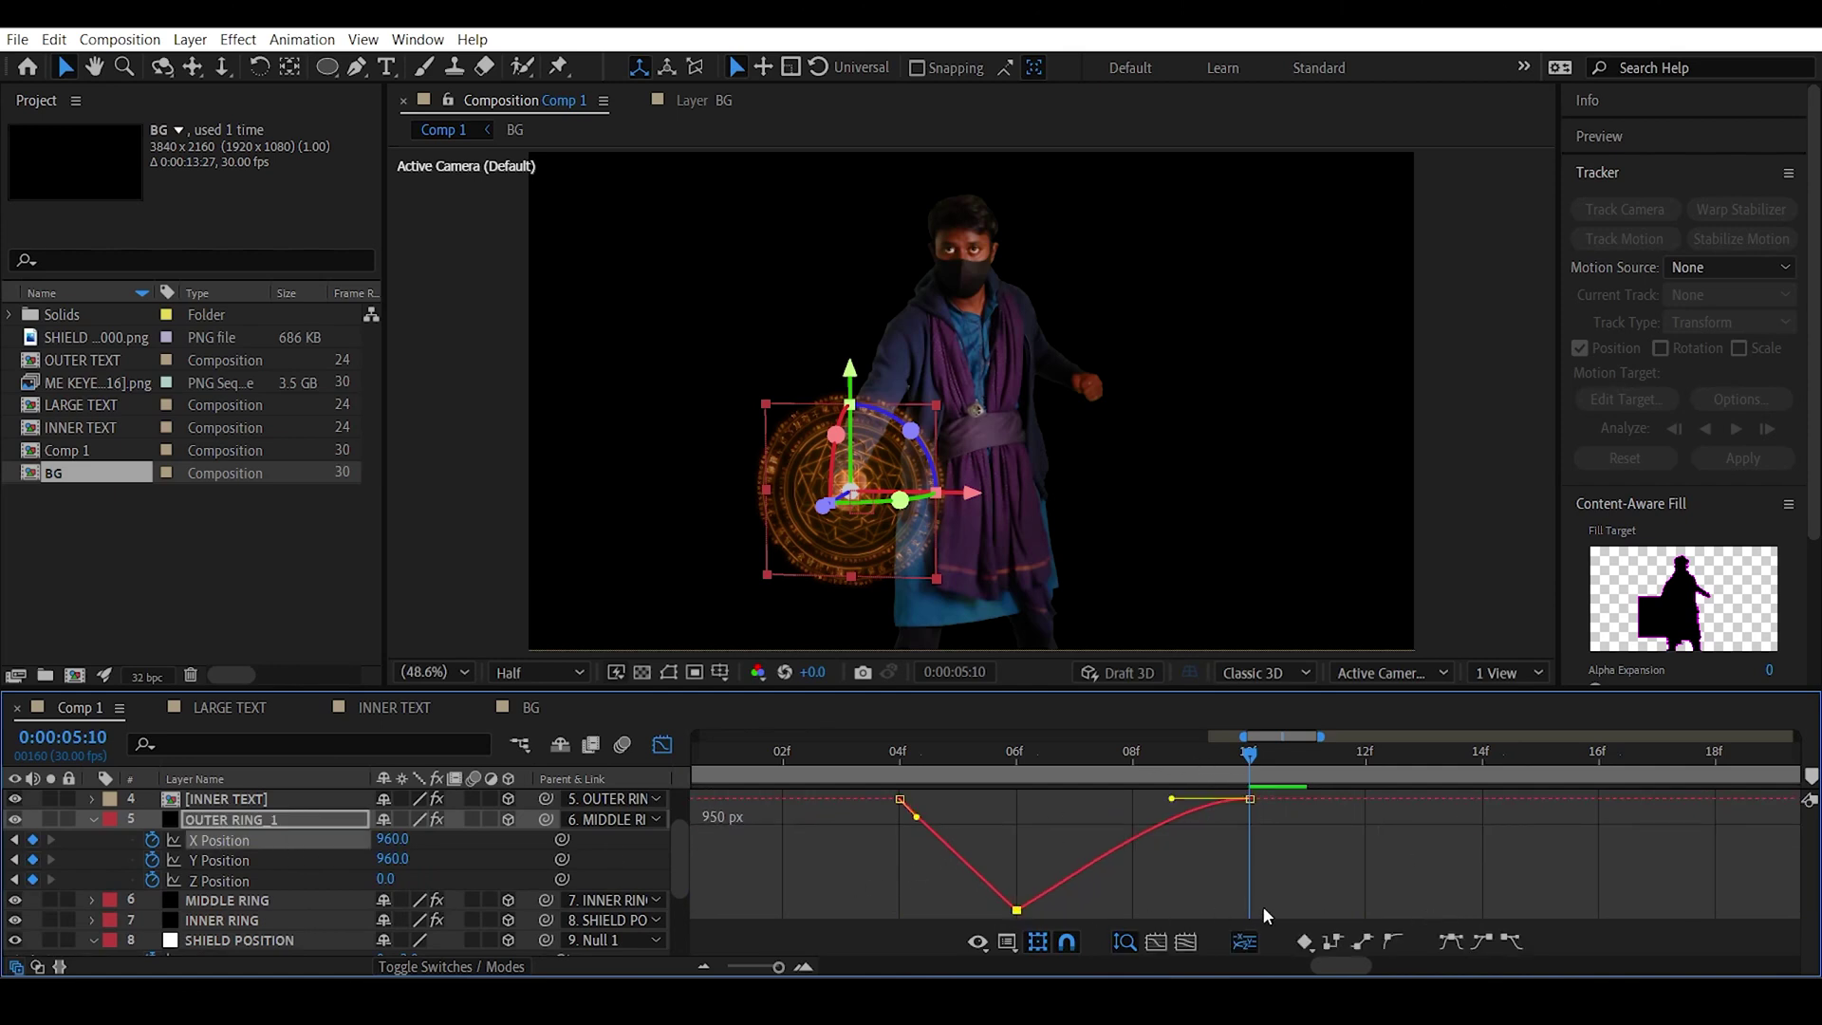
left_click(1385, 946)
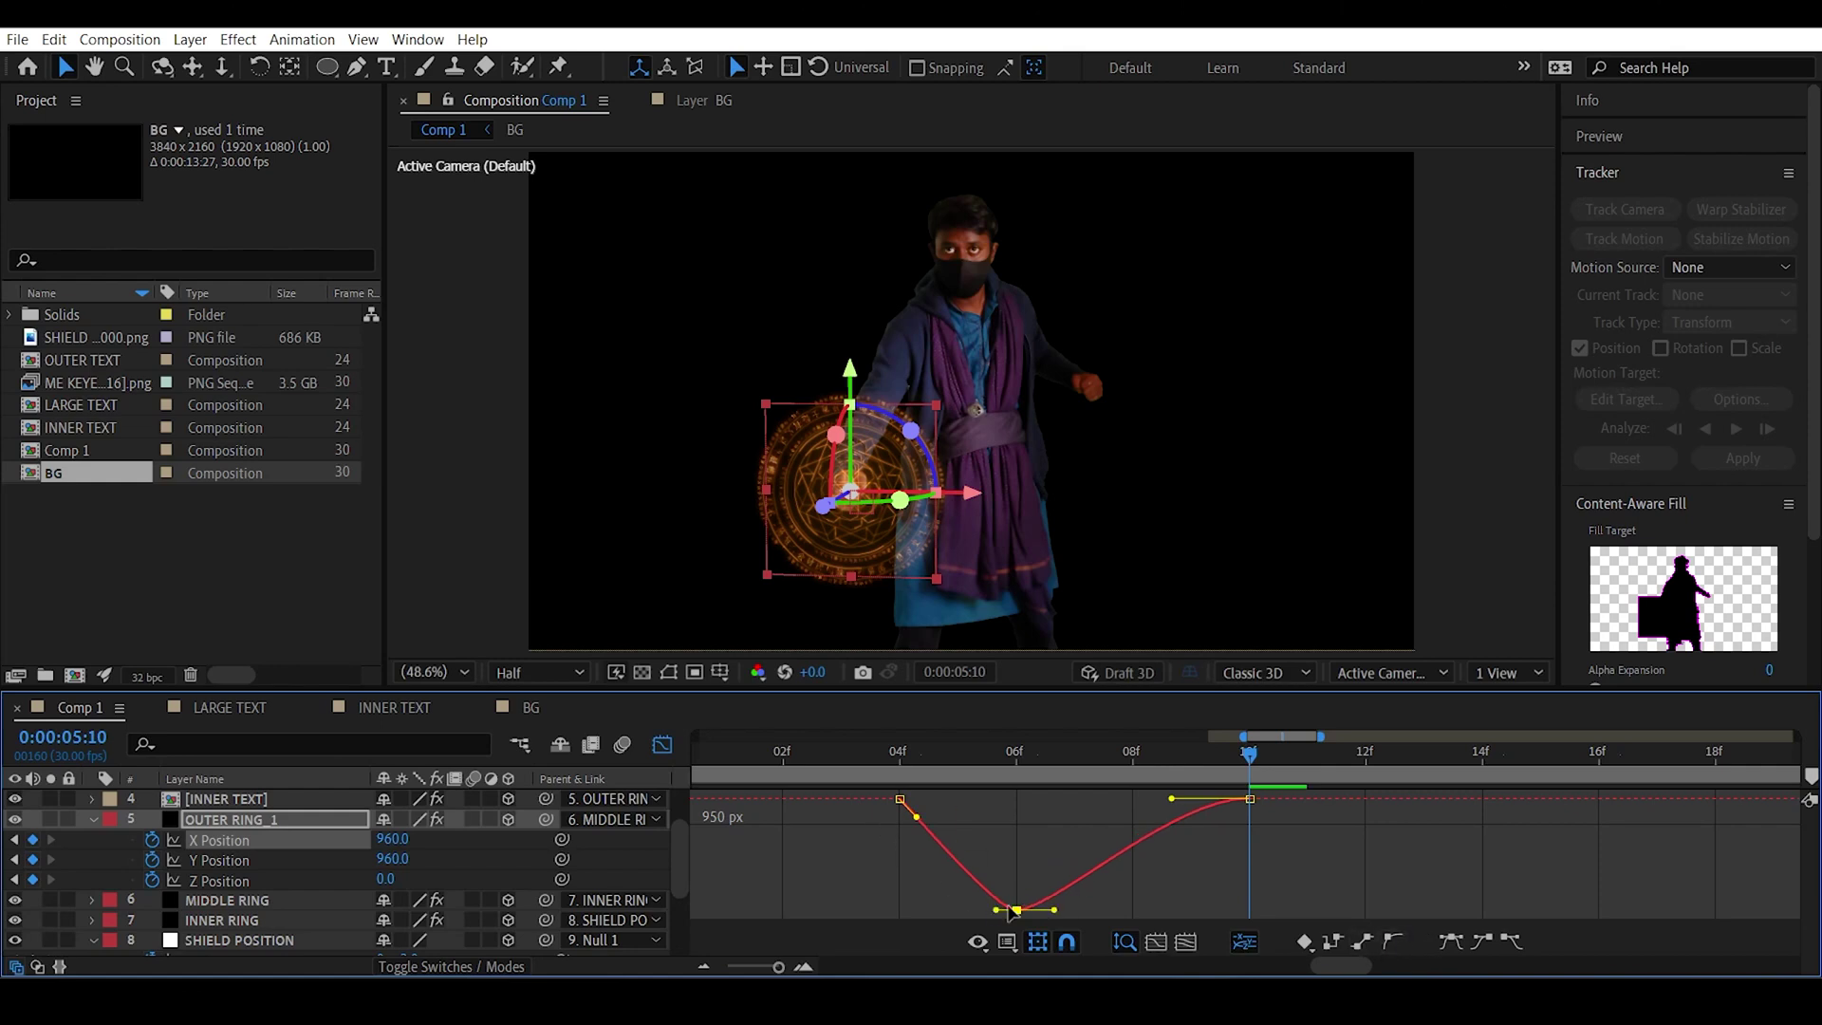
Smooth OUTER RING_1's Y Position curve with an eased keyframe at 0:00:05:10 and Auto Bezier at 0:00:05:06, and leave the Graph Editor.
left_click(303, 860)
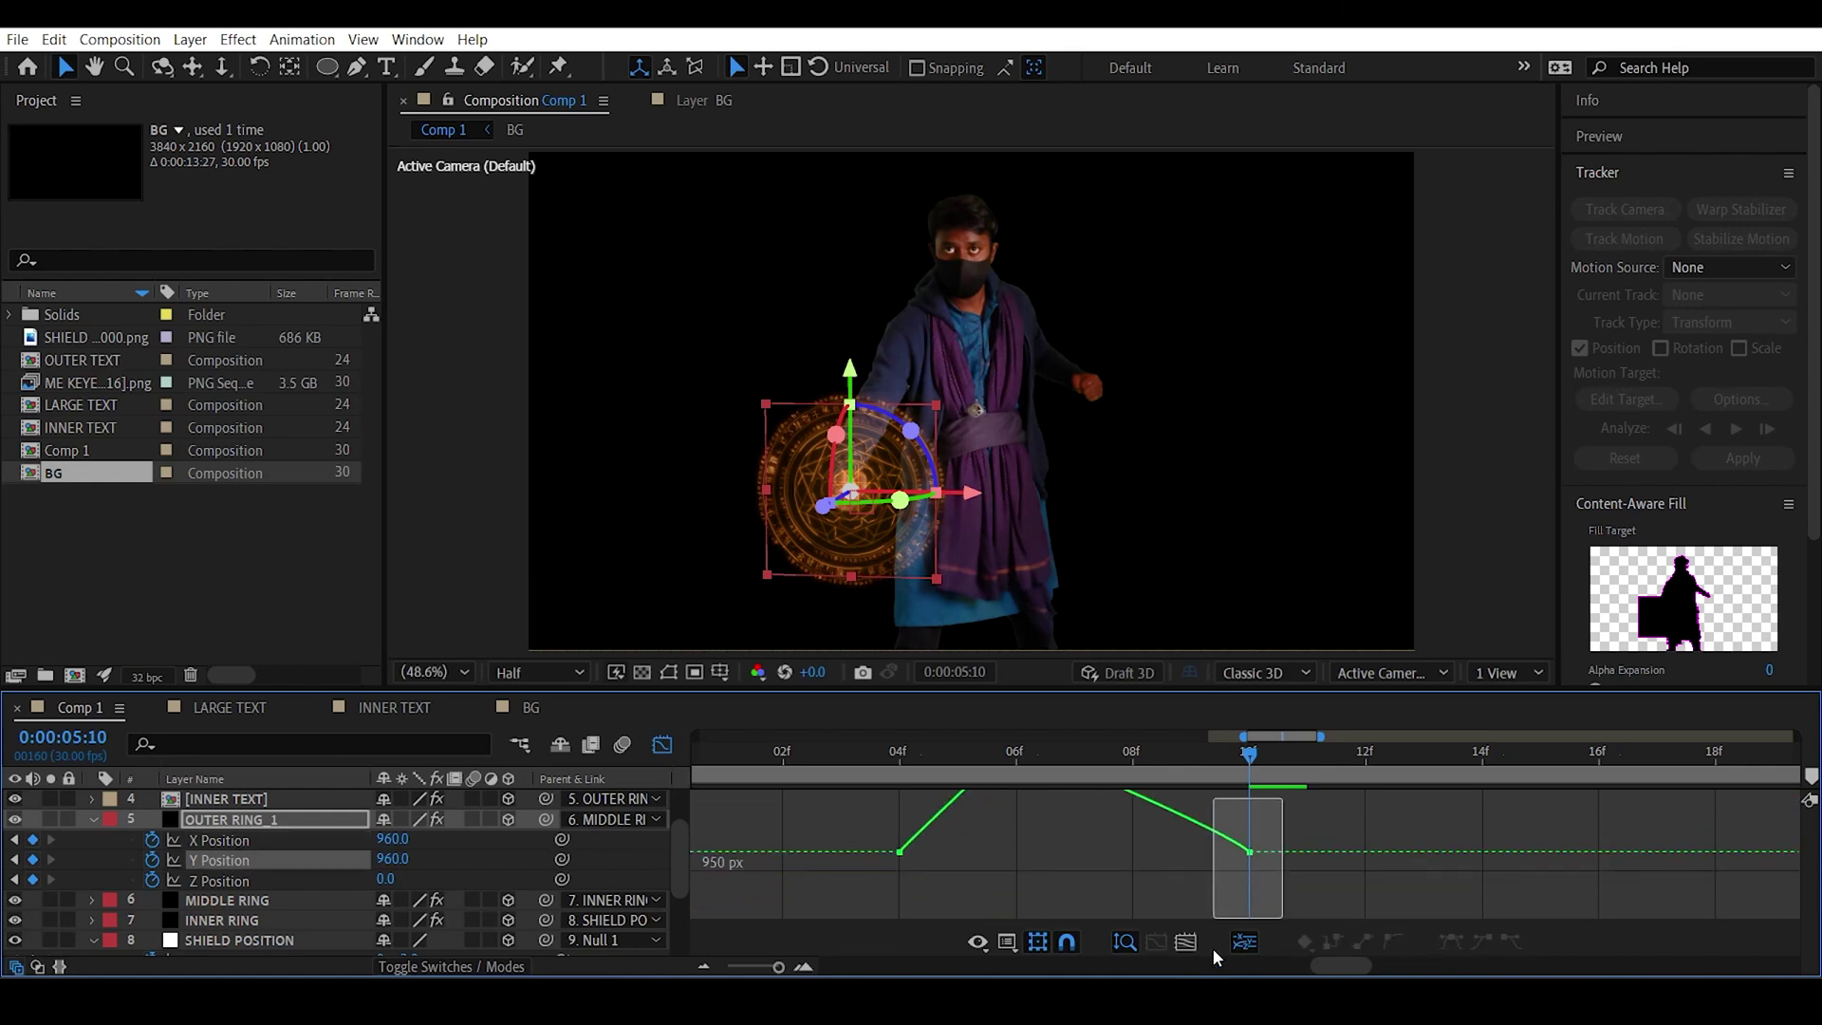
left_click_drag(1155, 849, 987, 783)
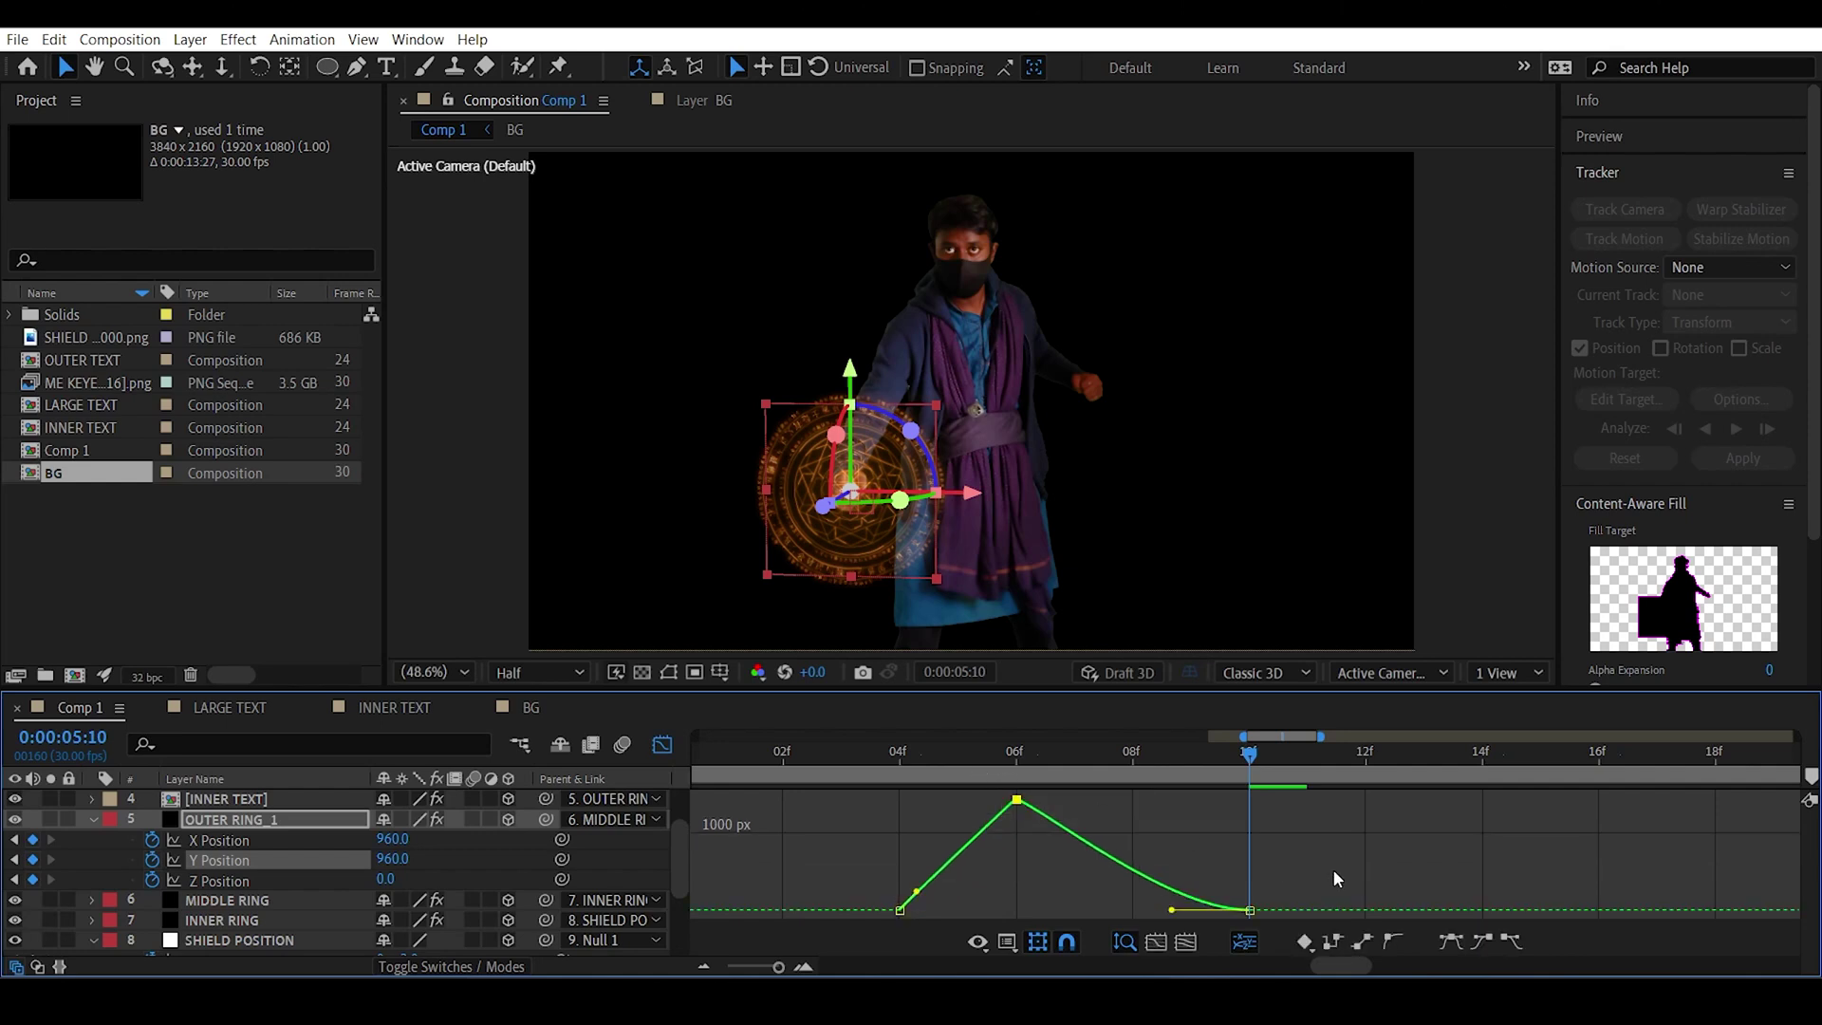
left_click(1393, 942)
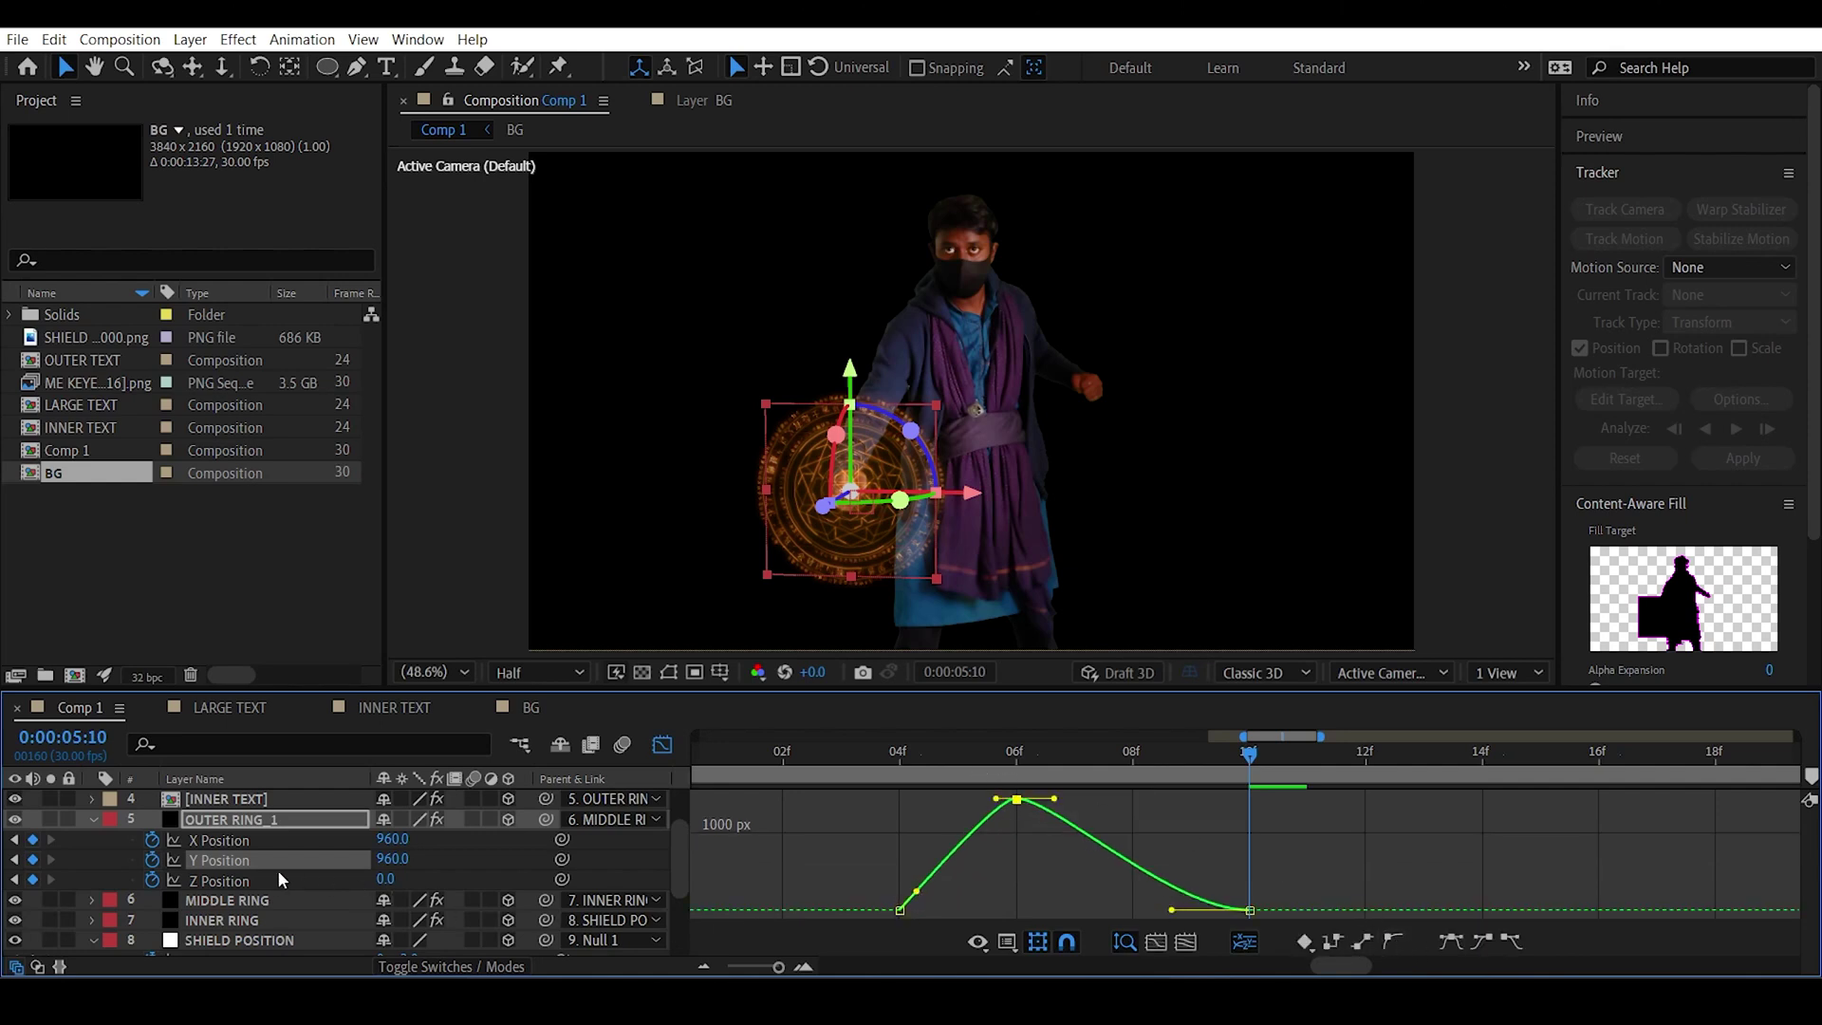
left_click(664, 745)
Play back the smoothed shield movement to check its timing against the hand.
left_click(900, 755)
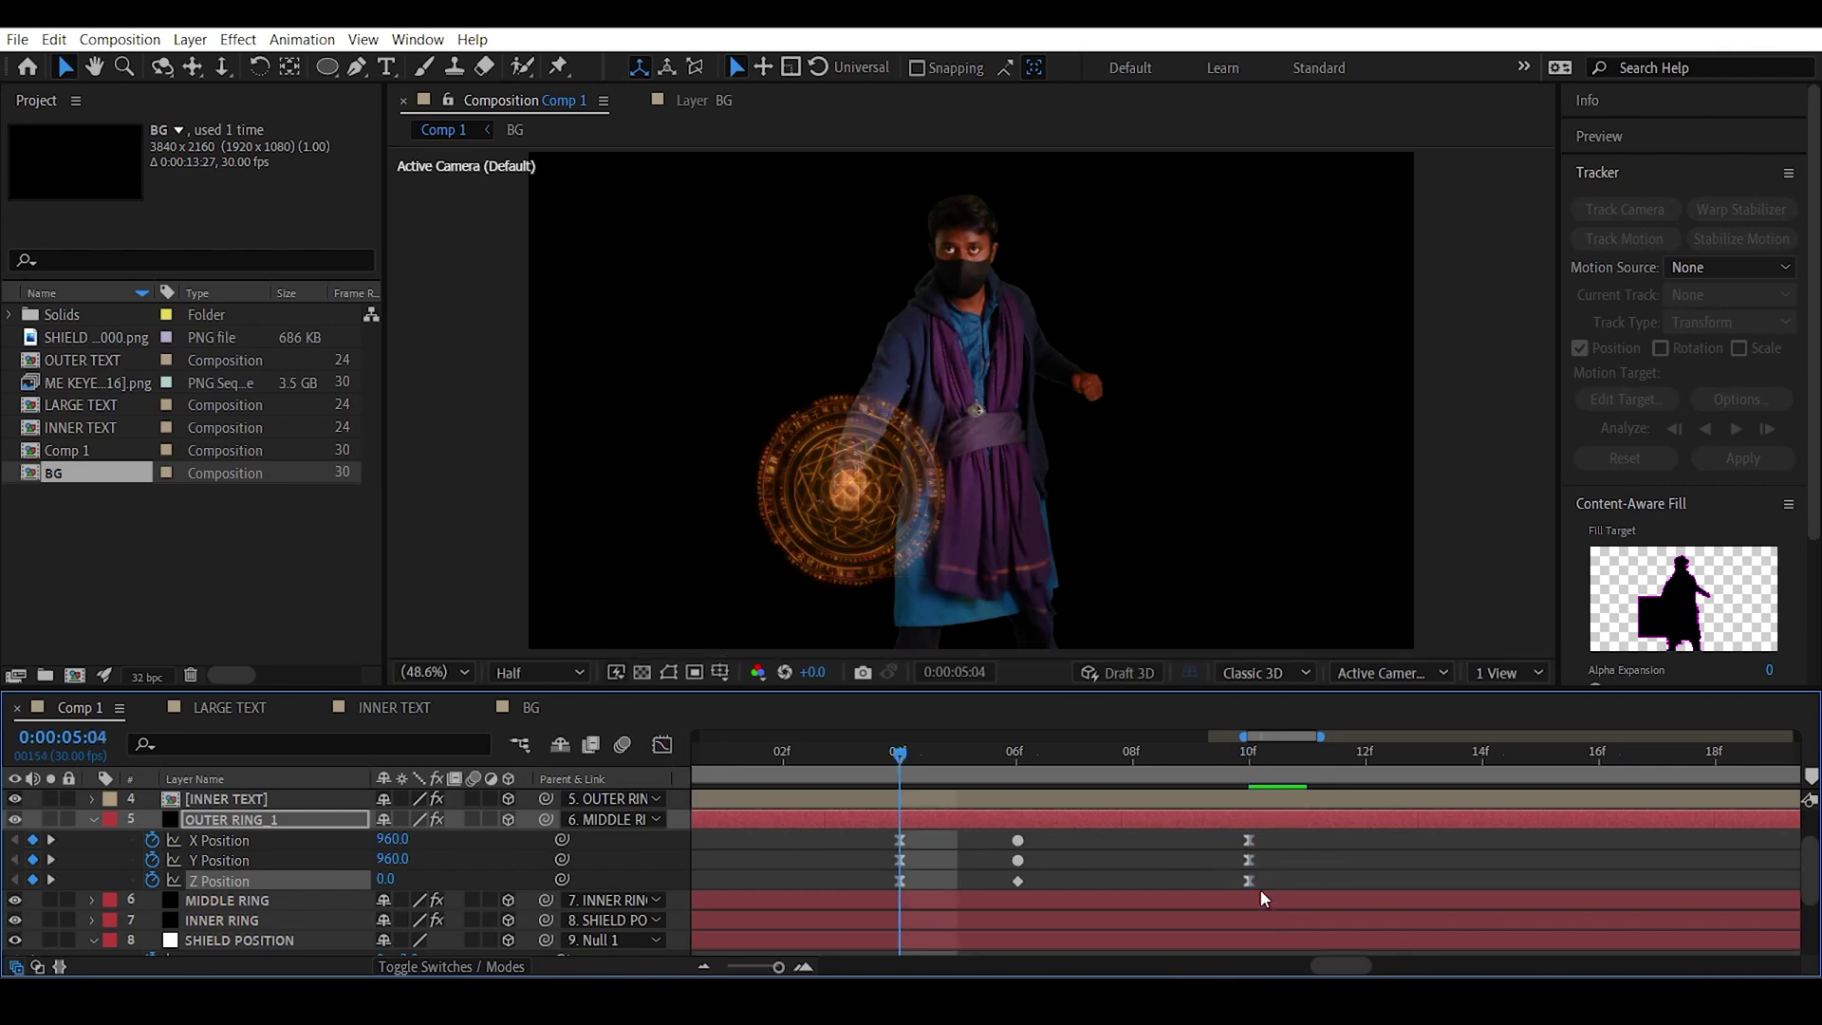
key("space")
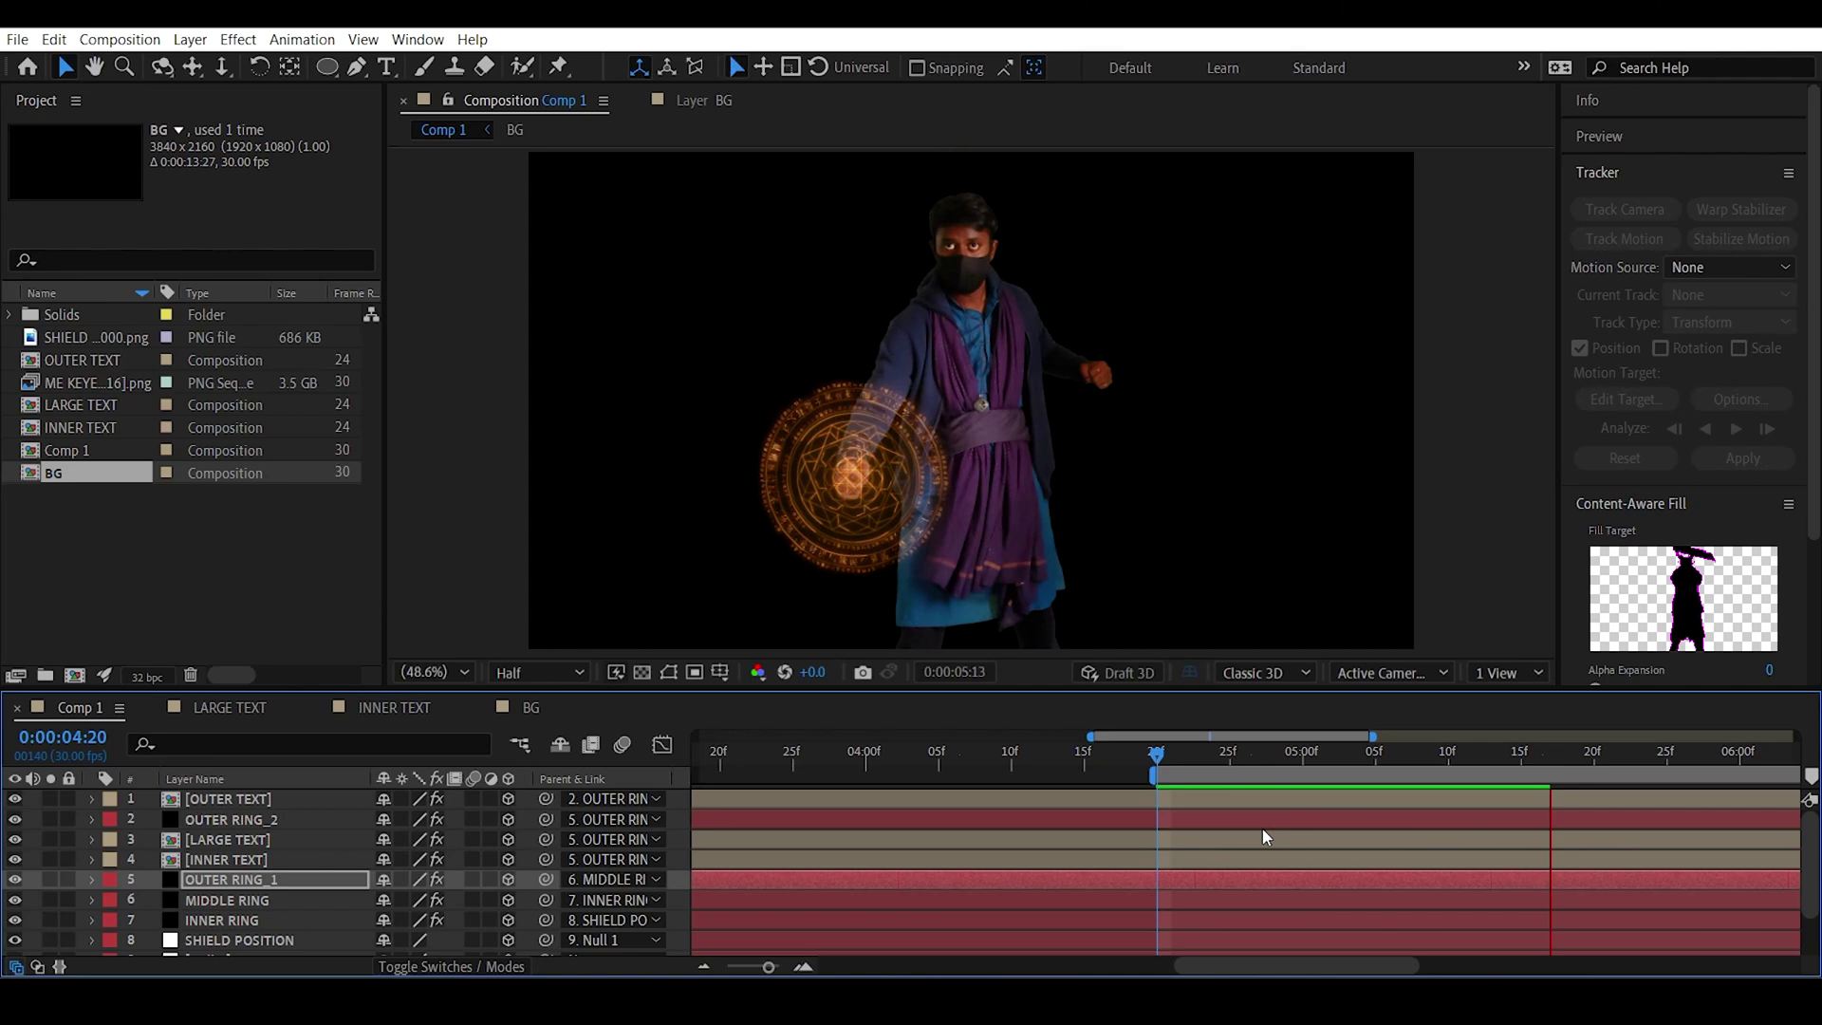
key("space")
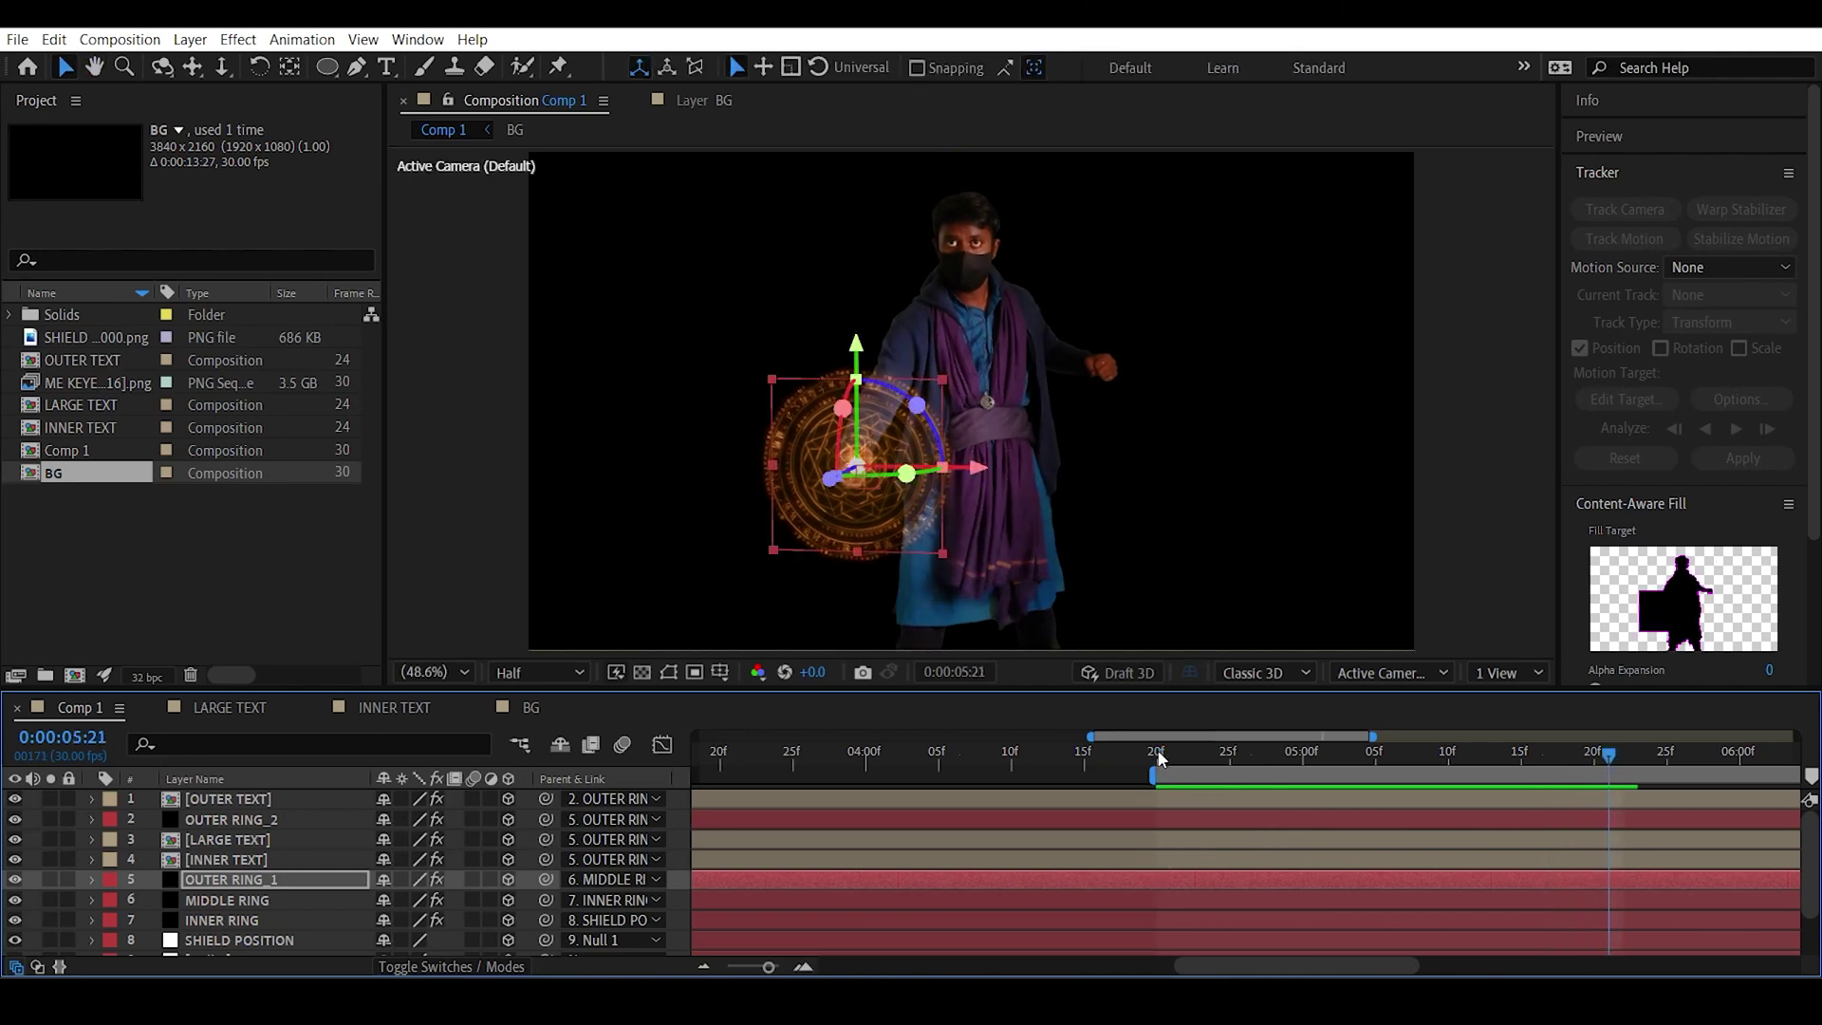
key("space")
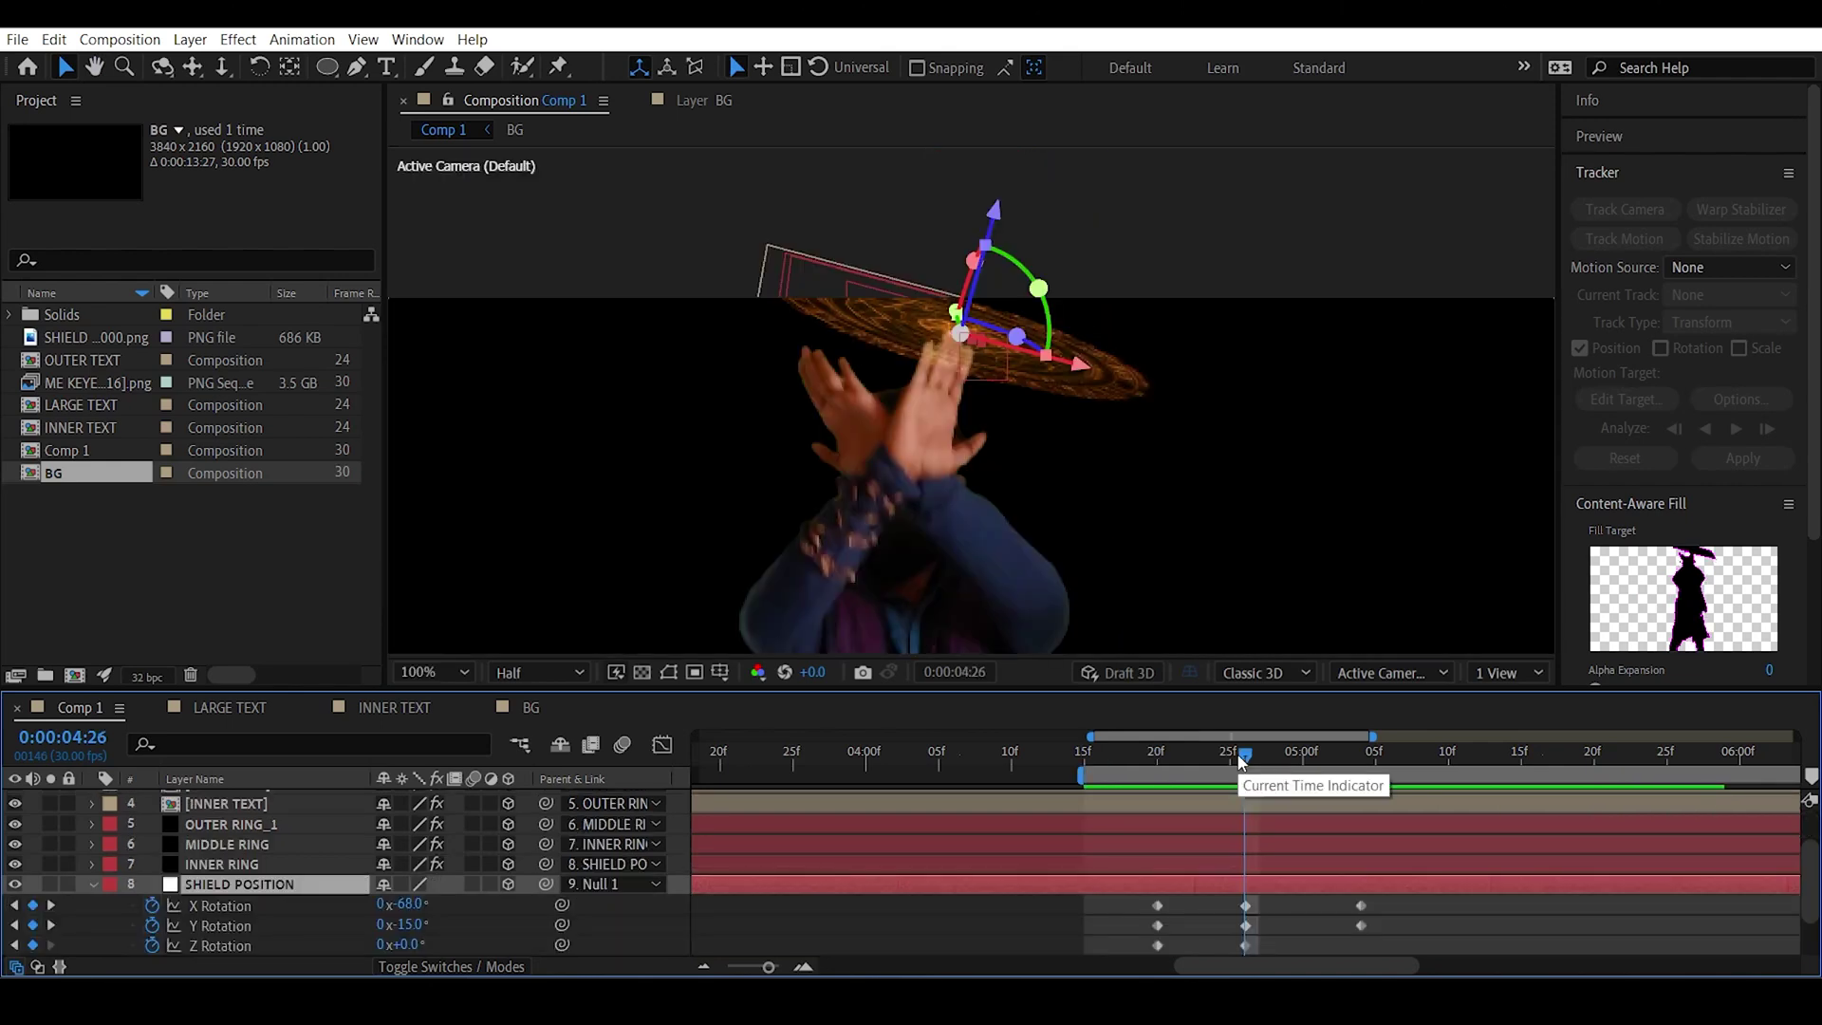
Start keyframing OUTER RING_1's X, Y and Z Rotation at 0:00:04:23.
left_click_drag(1240, 757, 1200, 753)
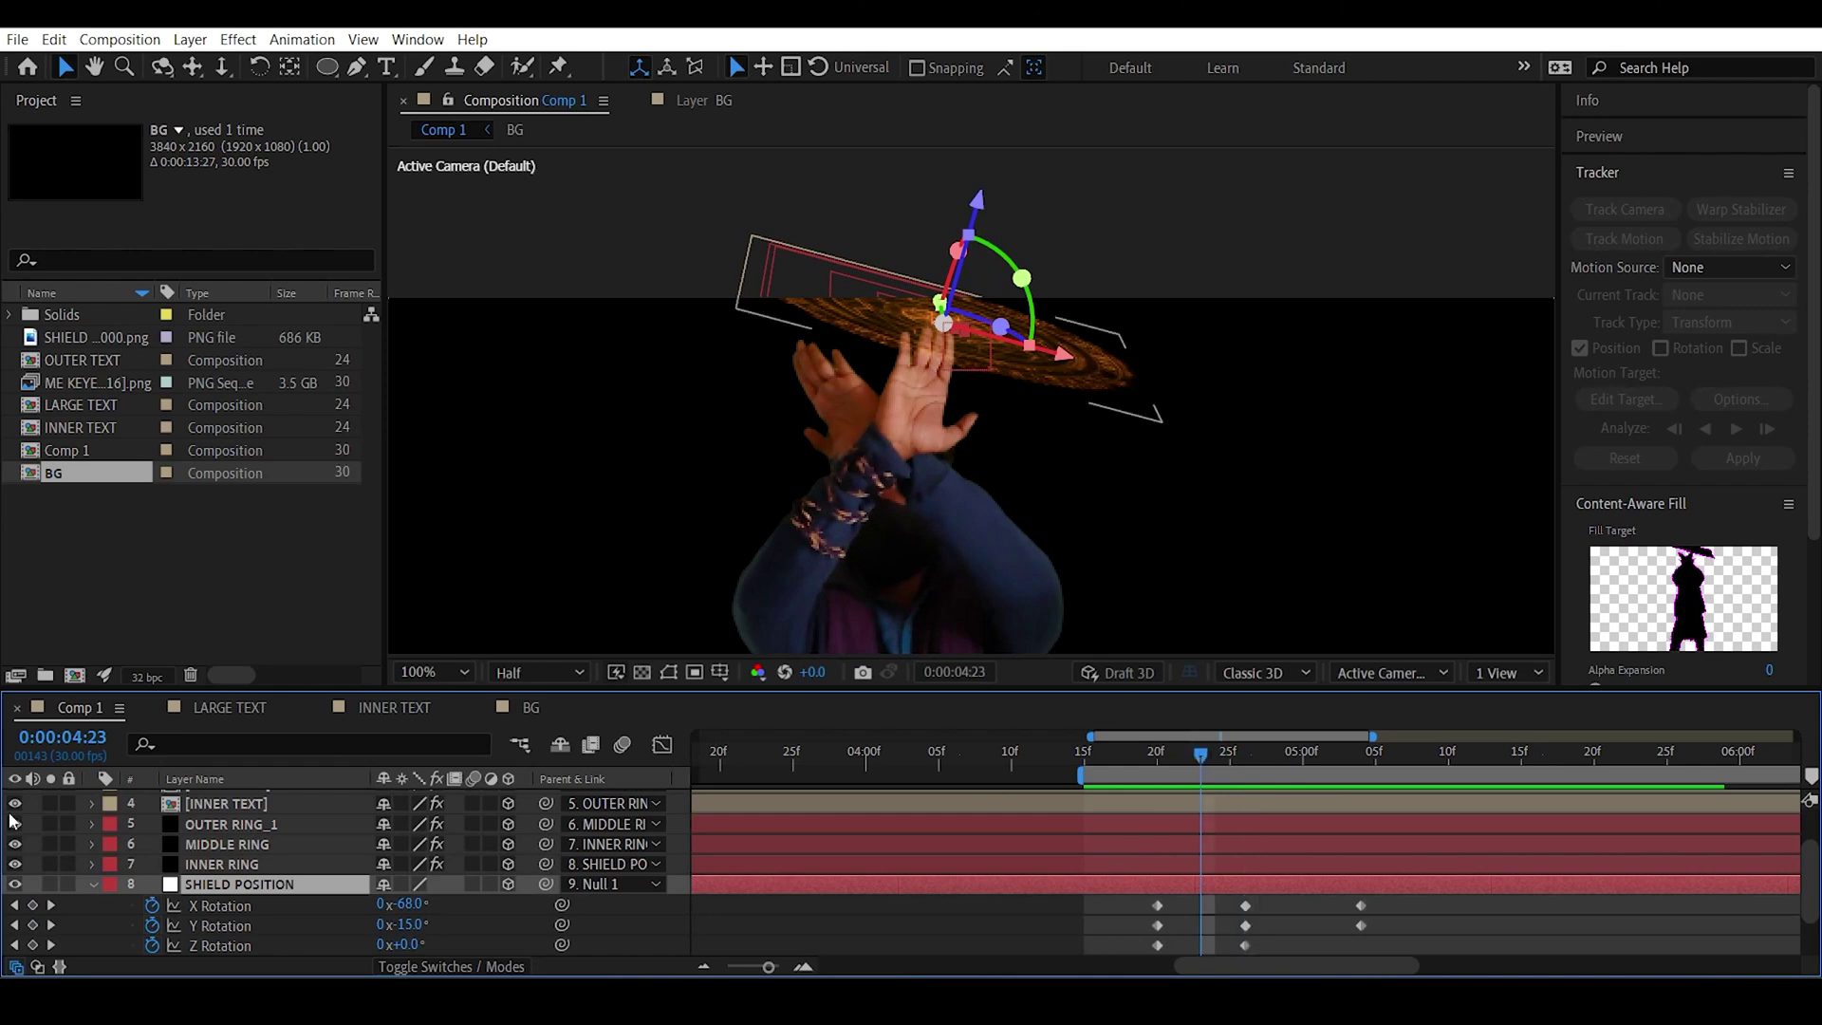
left_click(224, 824)
key("r")
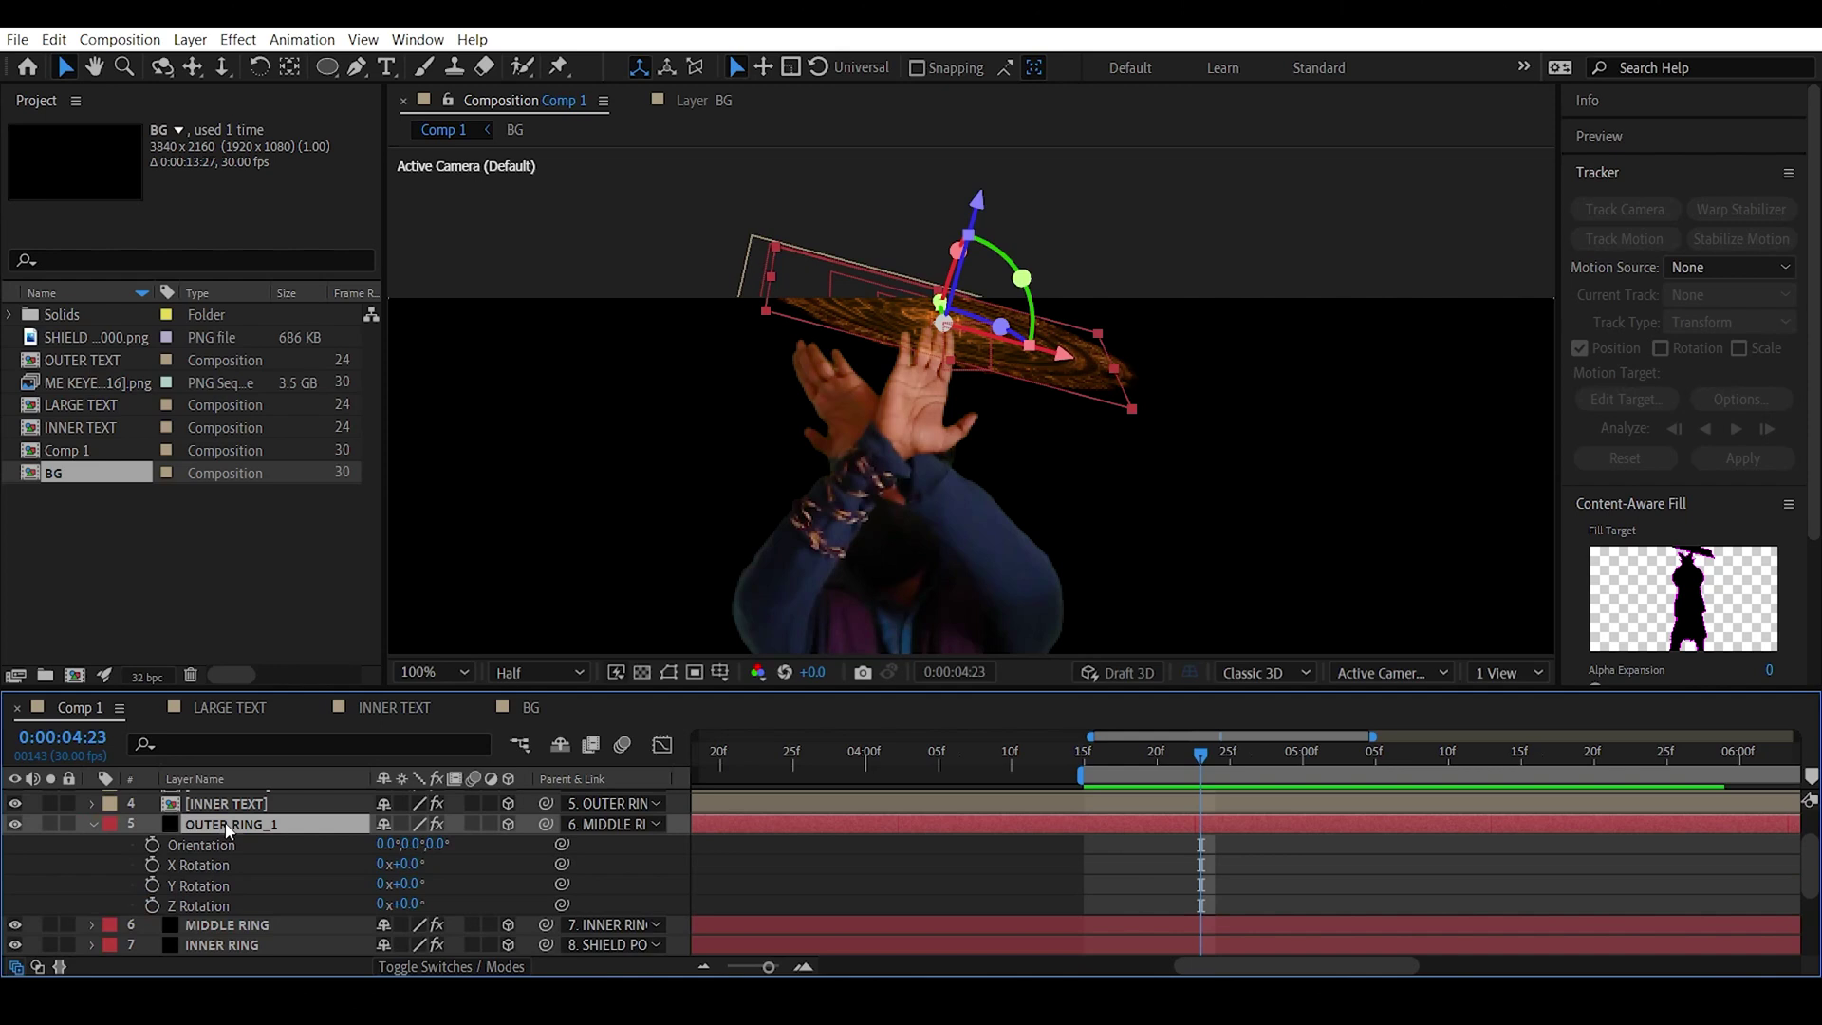
left_click(152, 864)
left_click(152, 885)
left_click(152, 905)
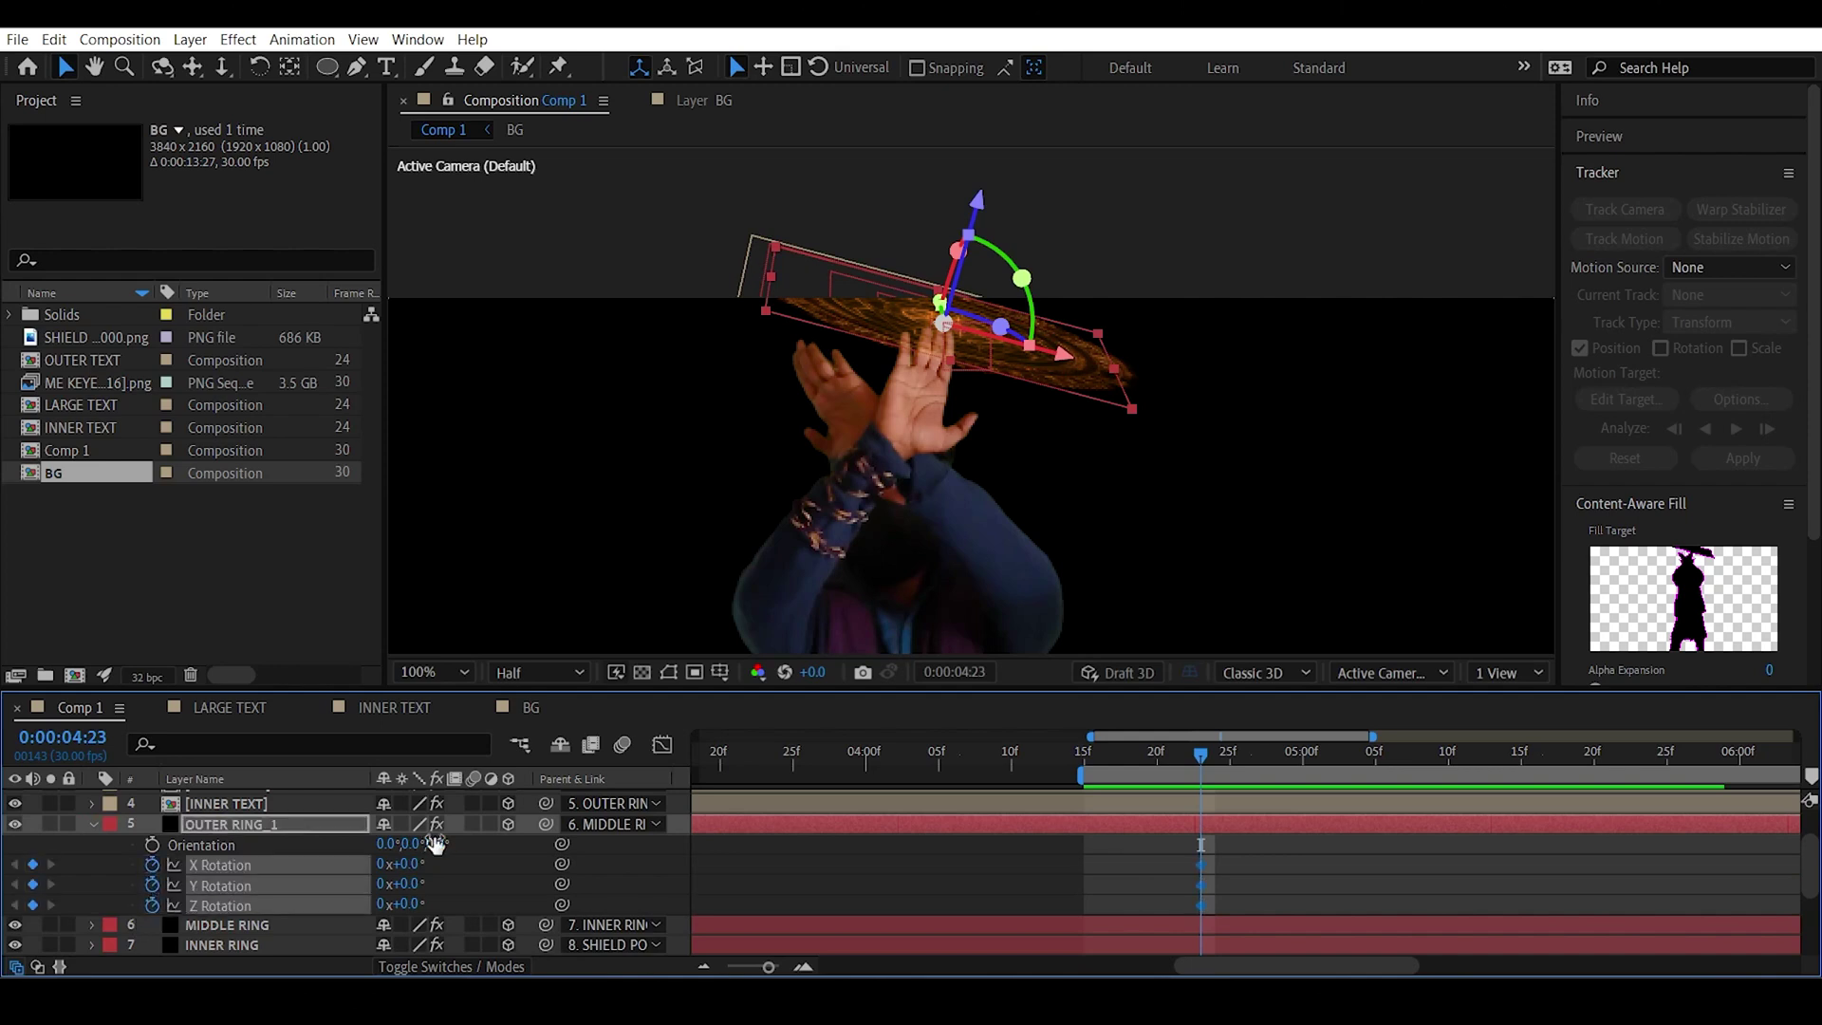
Go to 0:00:04:15 and set OUTER RING_1's Y Rotation to -36° and Z Rotation to -1x-4°.
scroll(465, 840, "down", 1)
left_click(1085, 751)
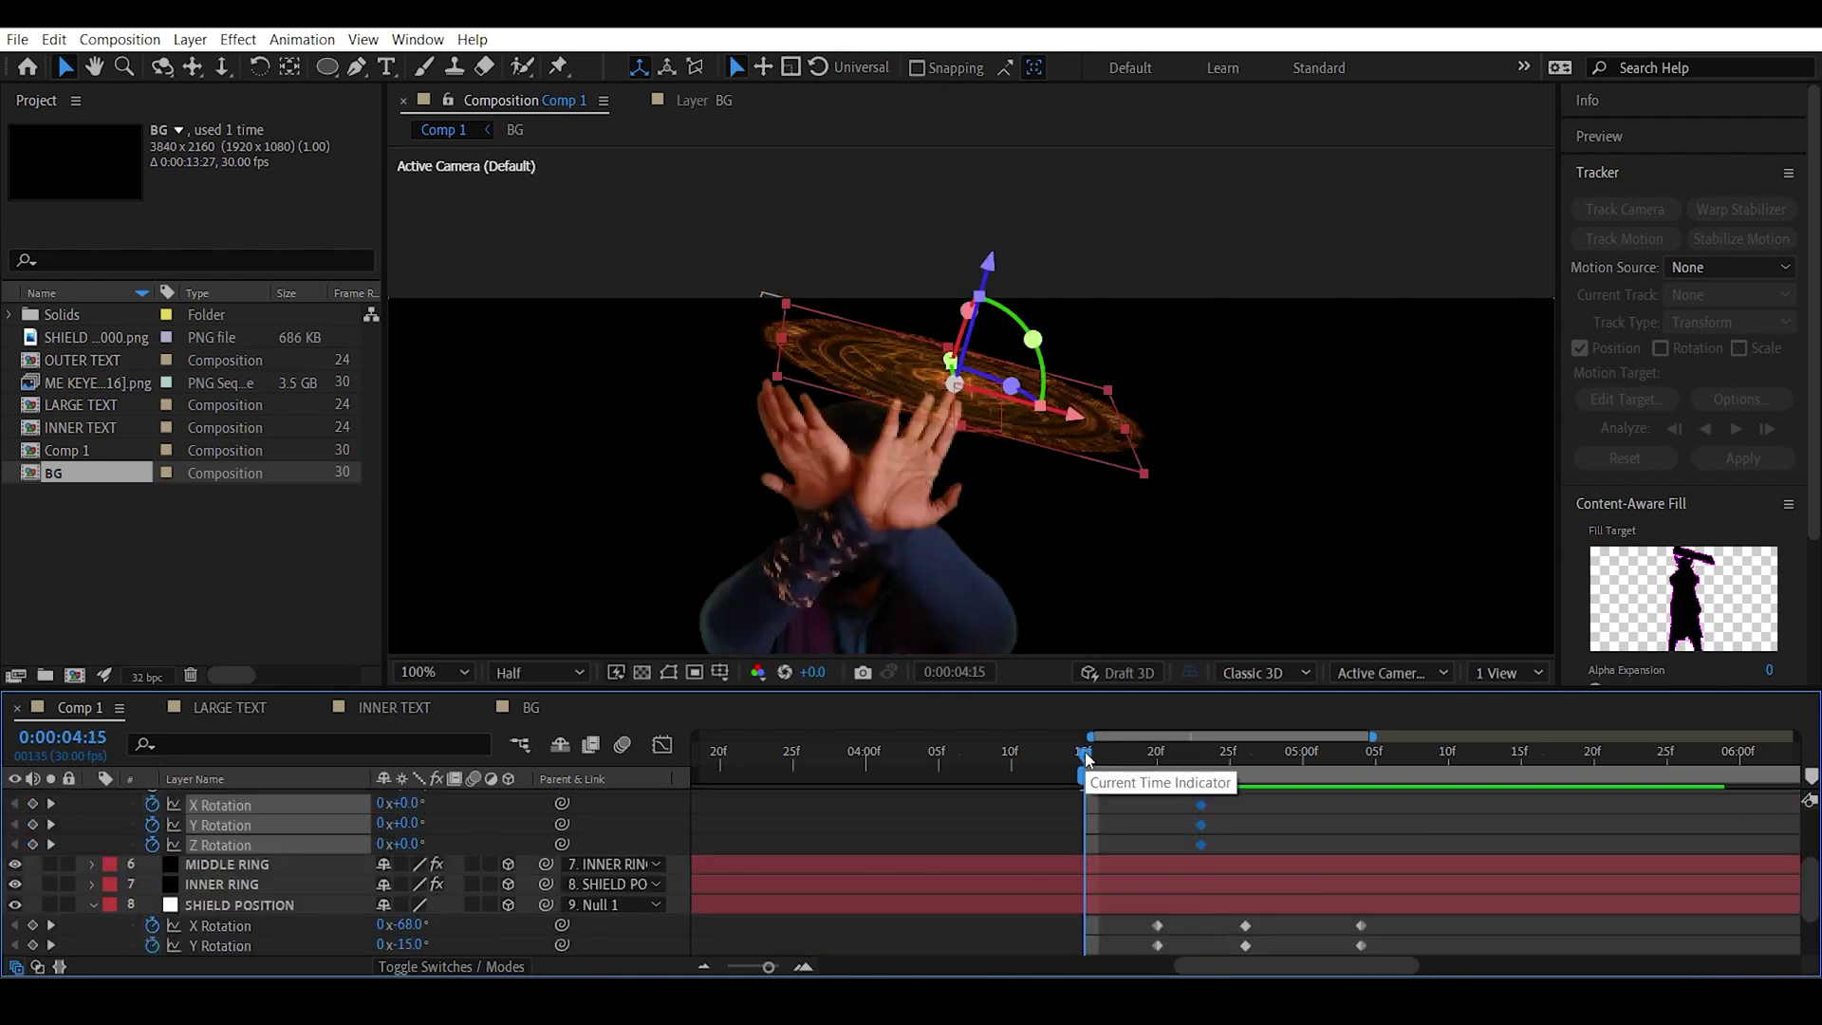
left_click_drag(403, 822, 0, 862)
Play back OUTER RING_1's new rotation from 0:00:04:15.
key("space")
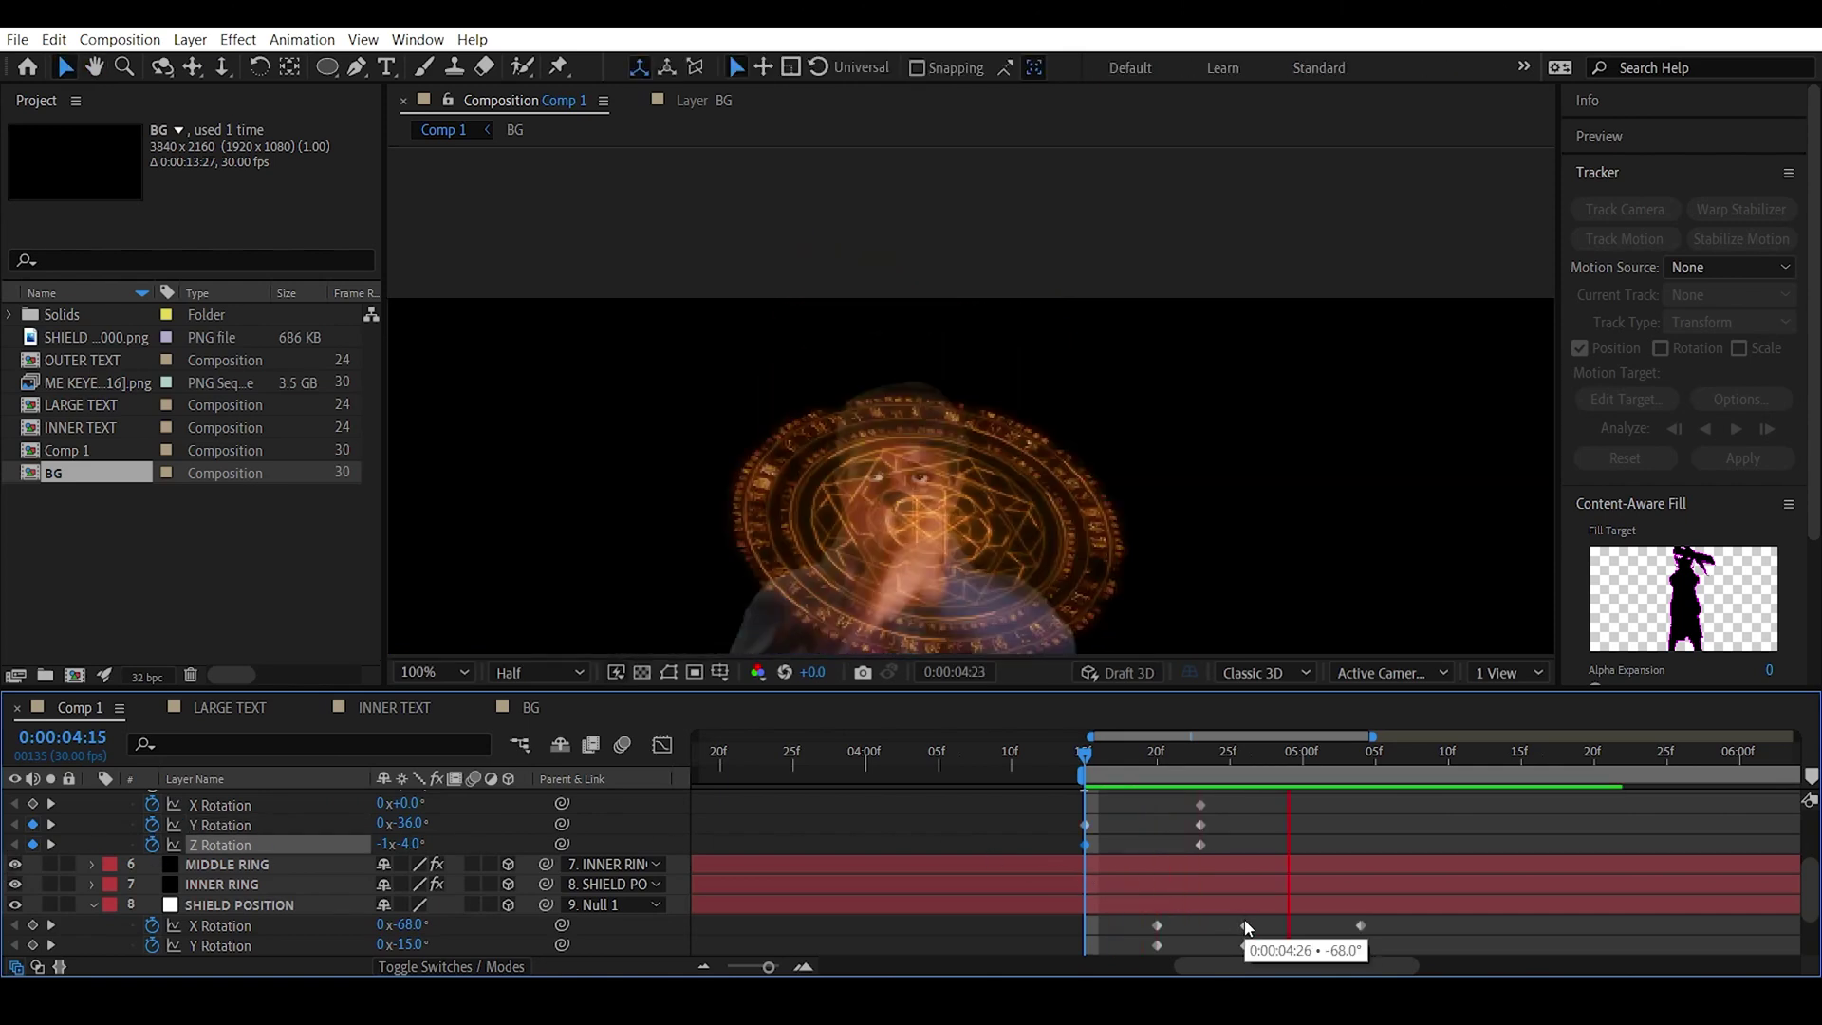
key("space")
left_click(1086, 762)
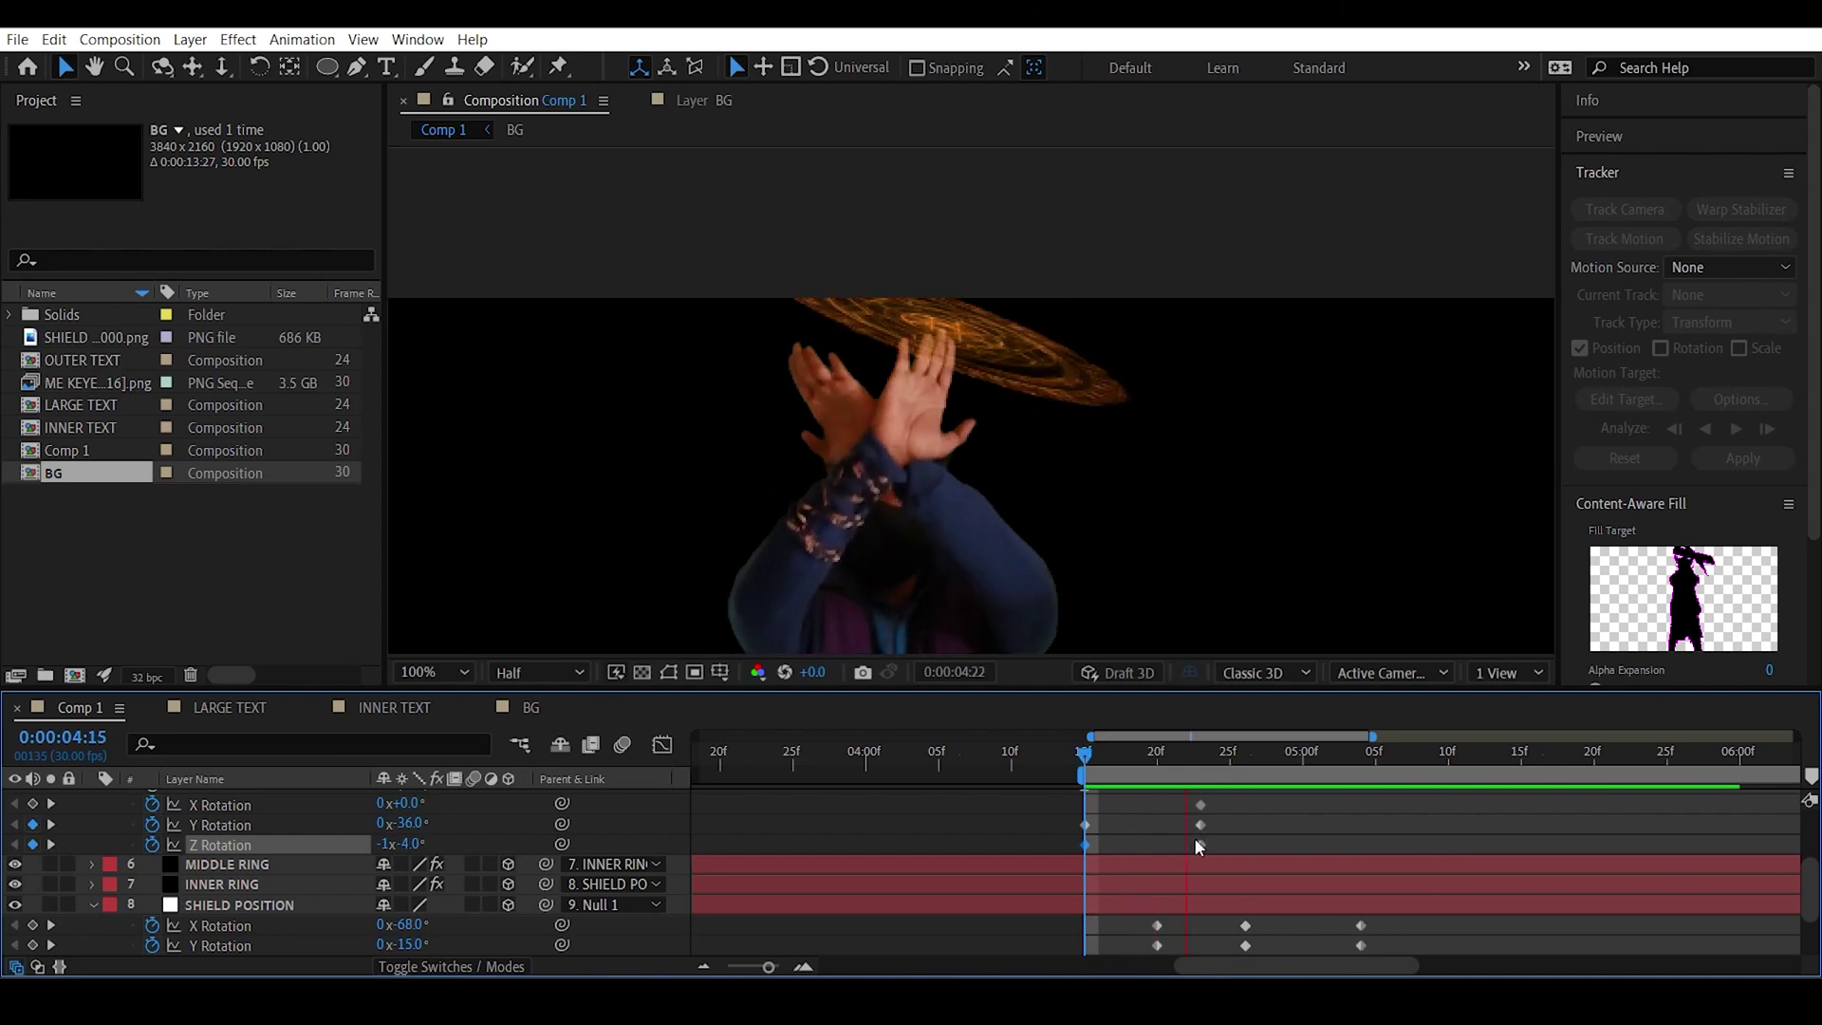
left_click_drag(1129, 811, 1072, 849)
left_click(1215, 845)
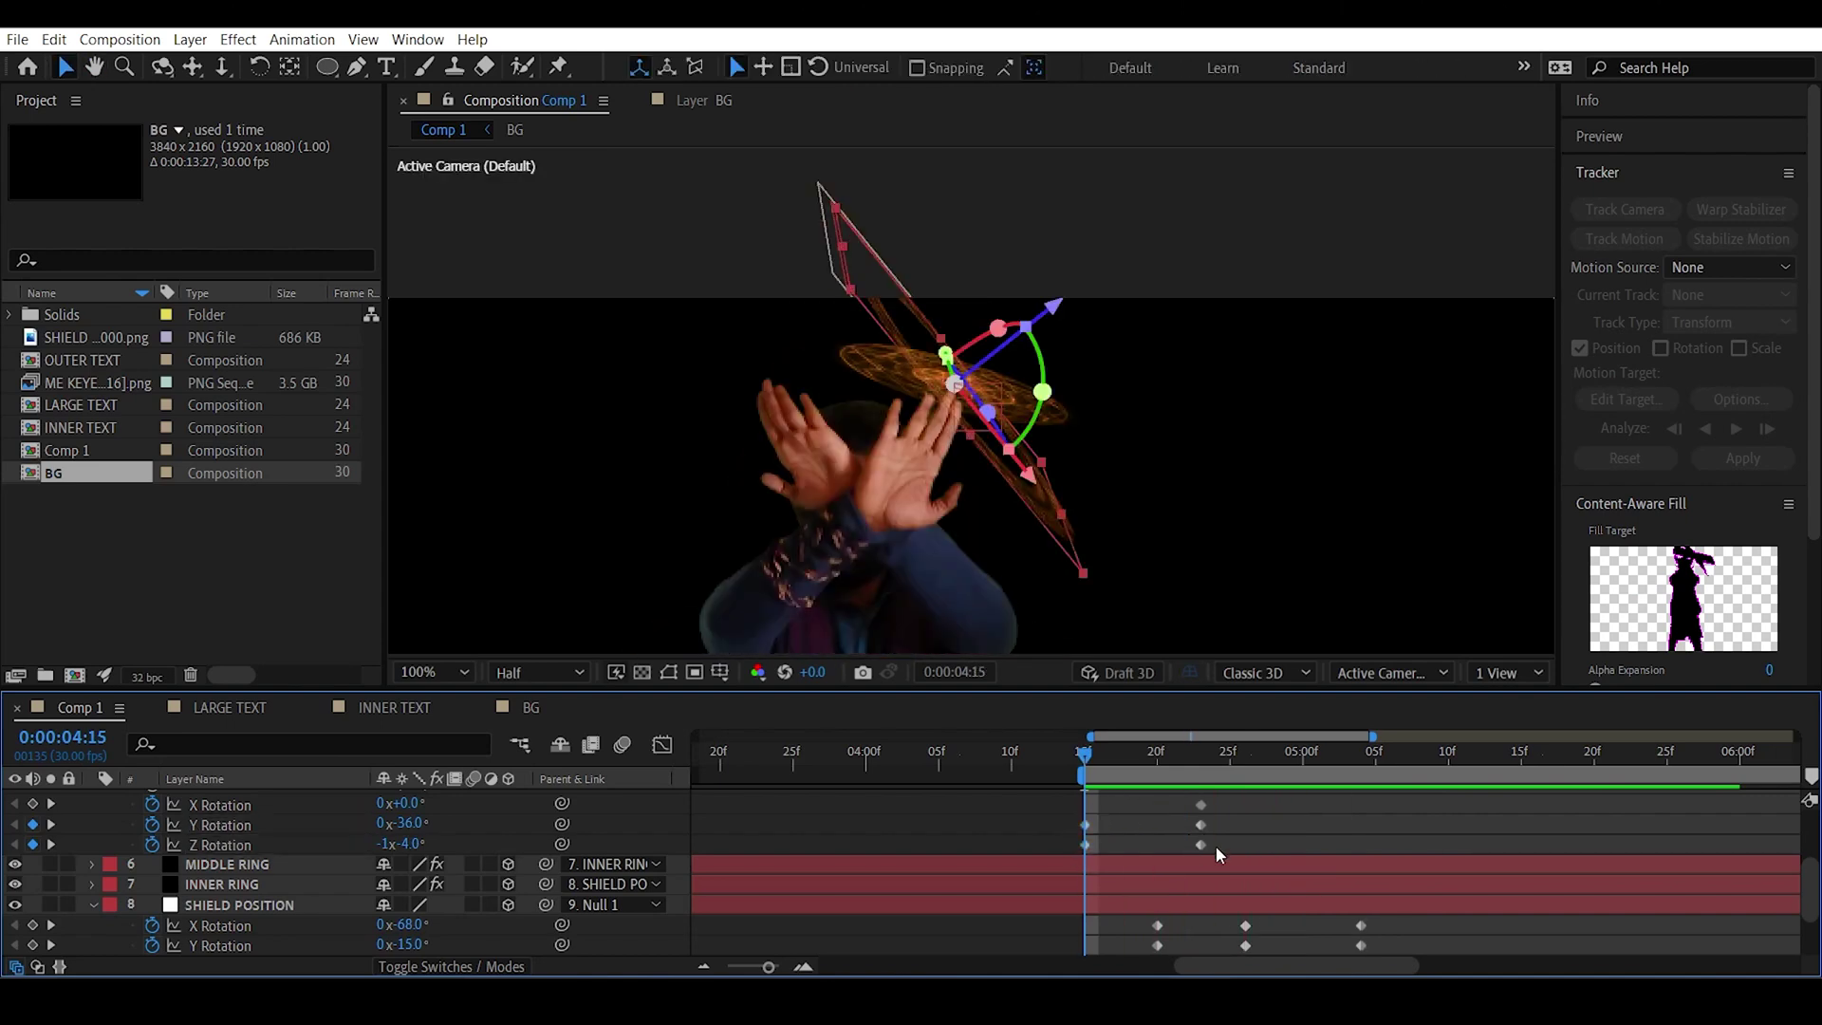
Move OUTER RING_1's X, Y and Z Rotation keyframes at 0:00:04:23 to 0:00:04:20 and play back the shorter spin.
left_click_drag(1219, 797, 1158, 820)
key("space")
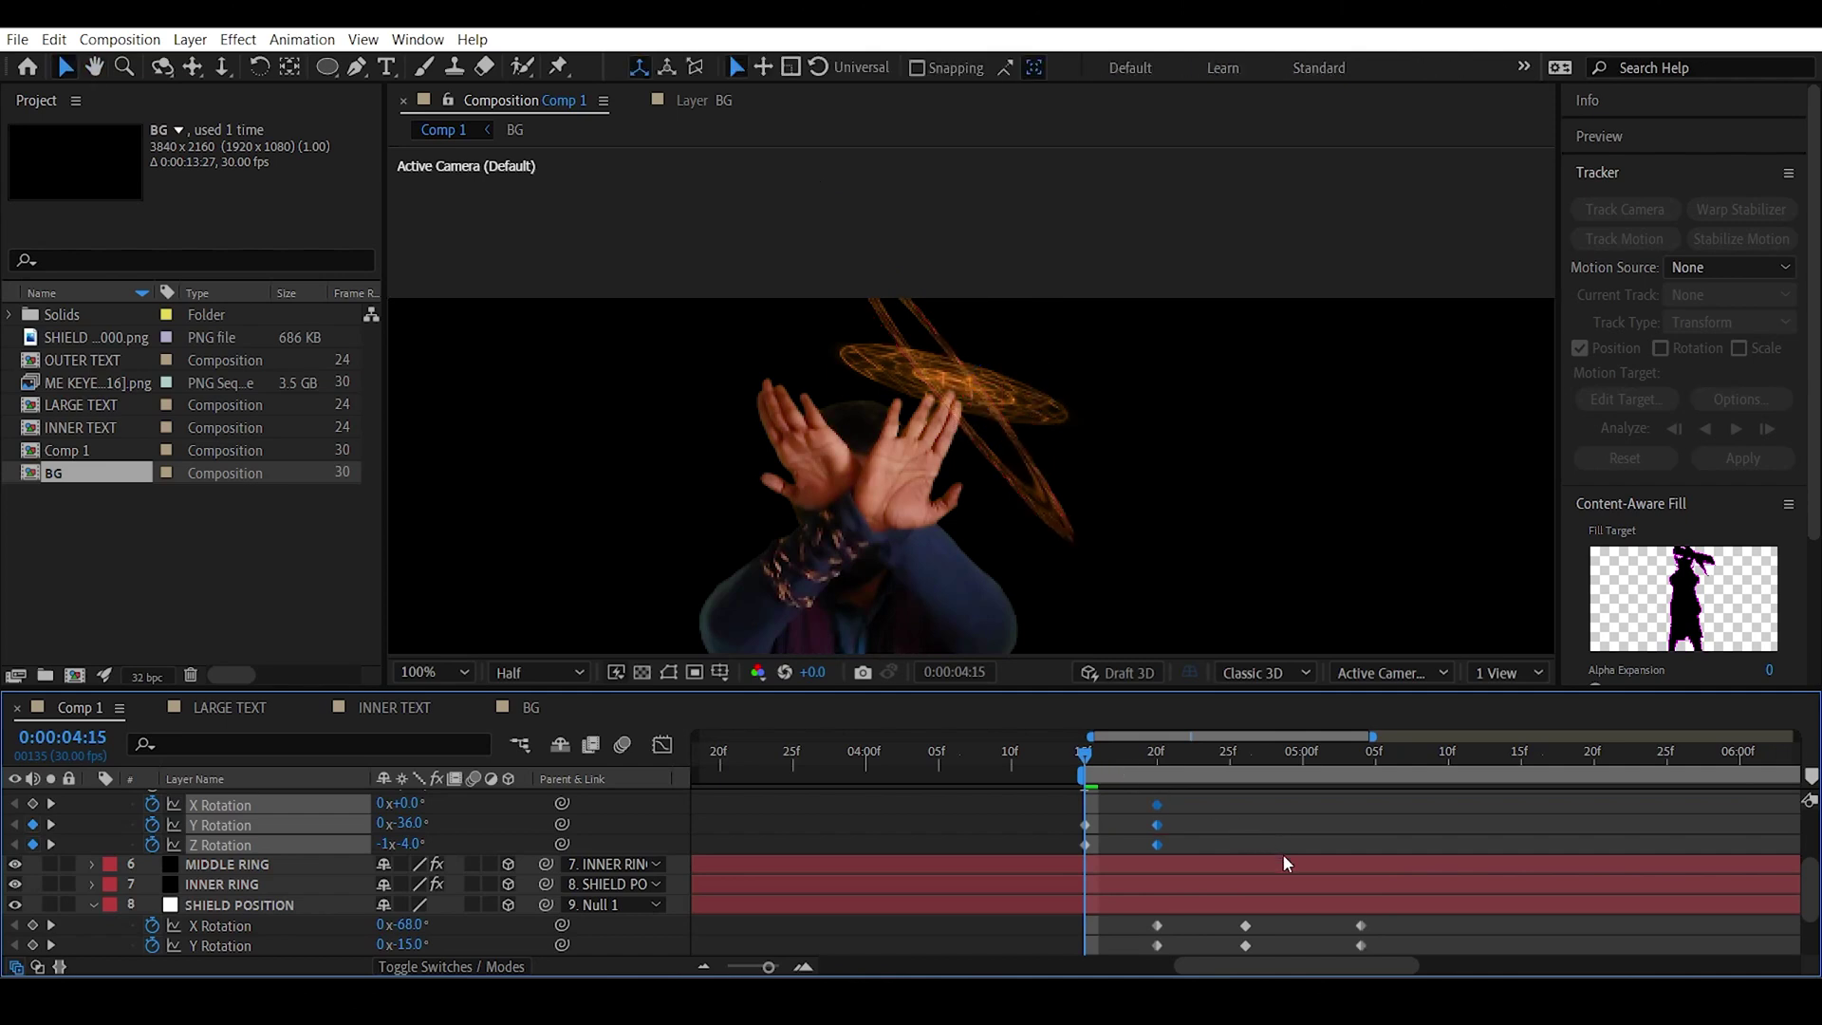
key("space")
scroll(986, 332, "down", 2)
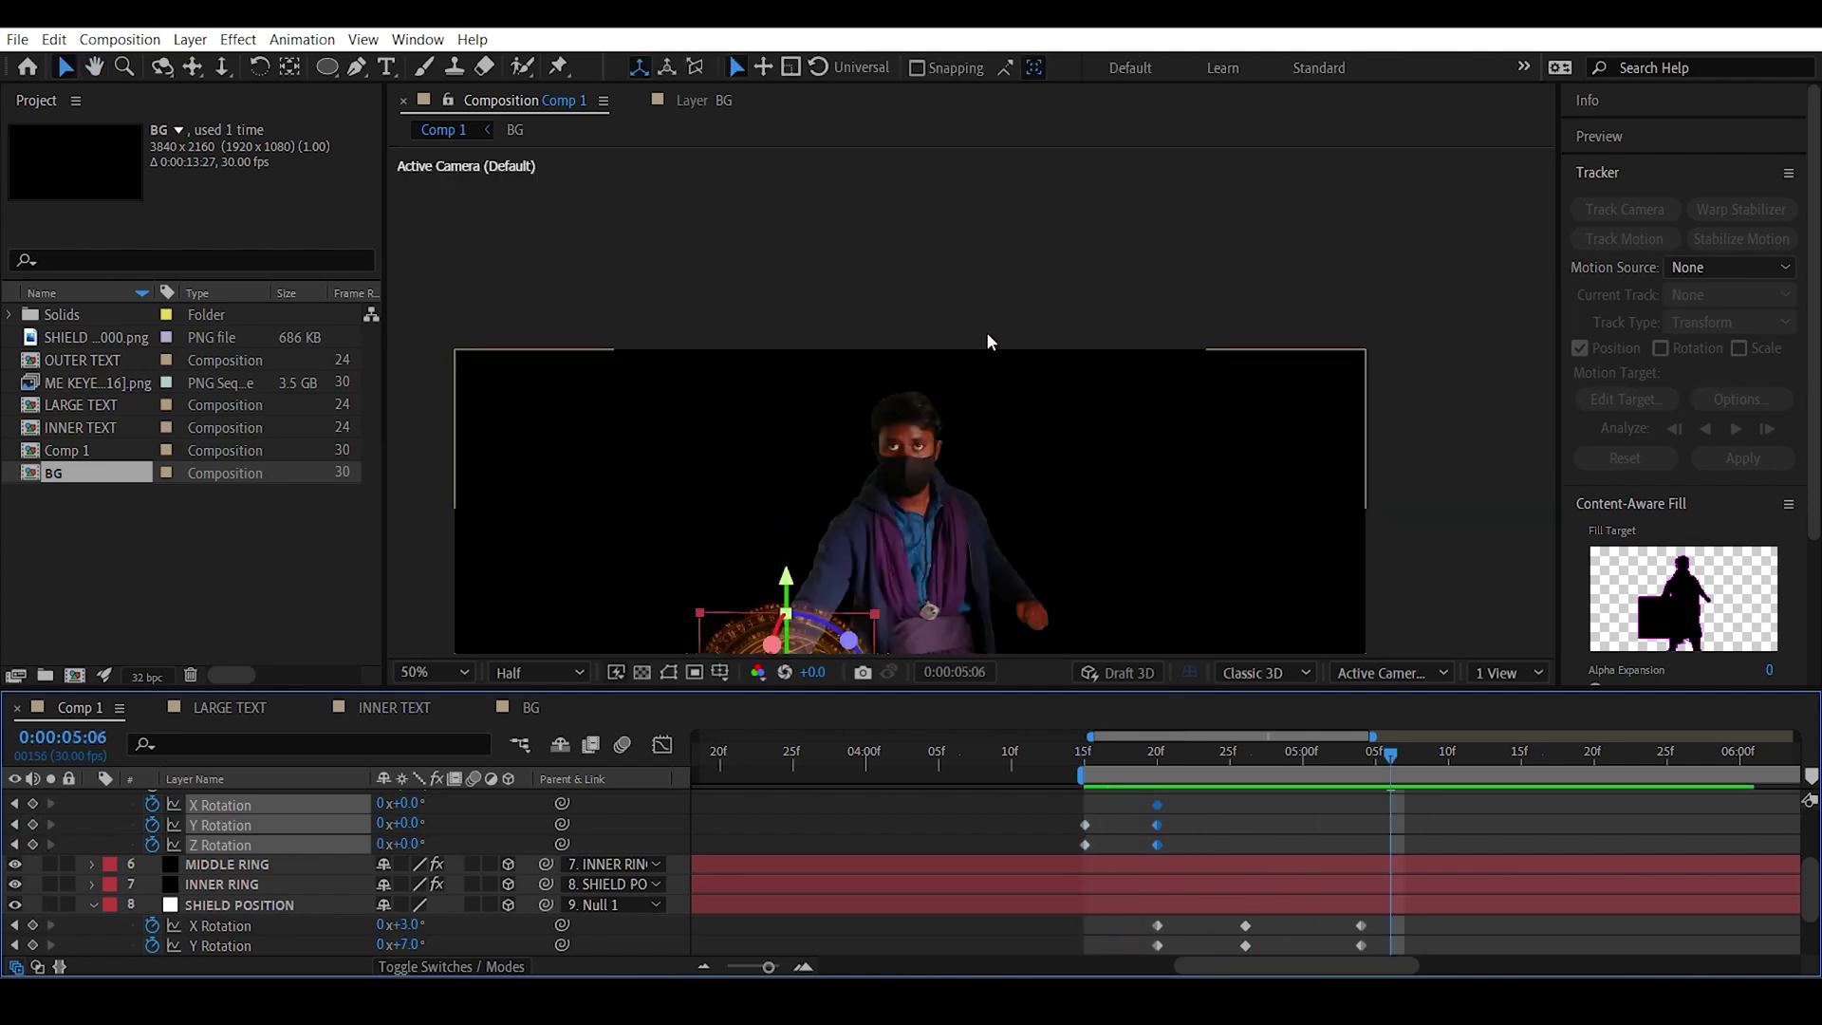
Replay the shield animation from 0:00:04:15 to judge OUTER RING_1's spin timing.
left_click(1086, 761)
key("space")
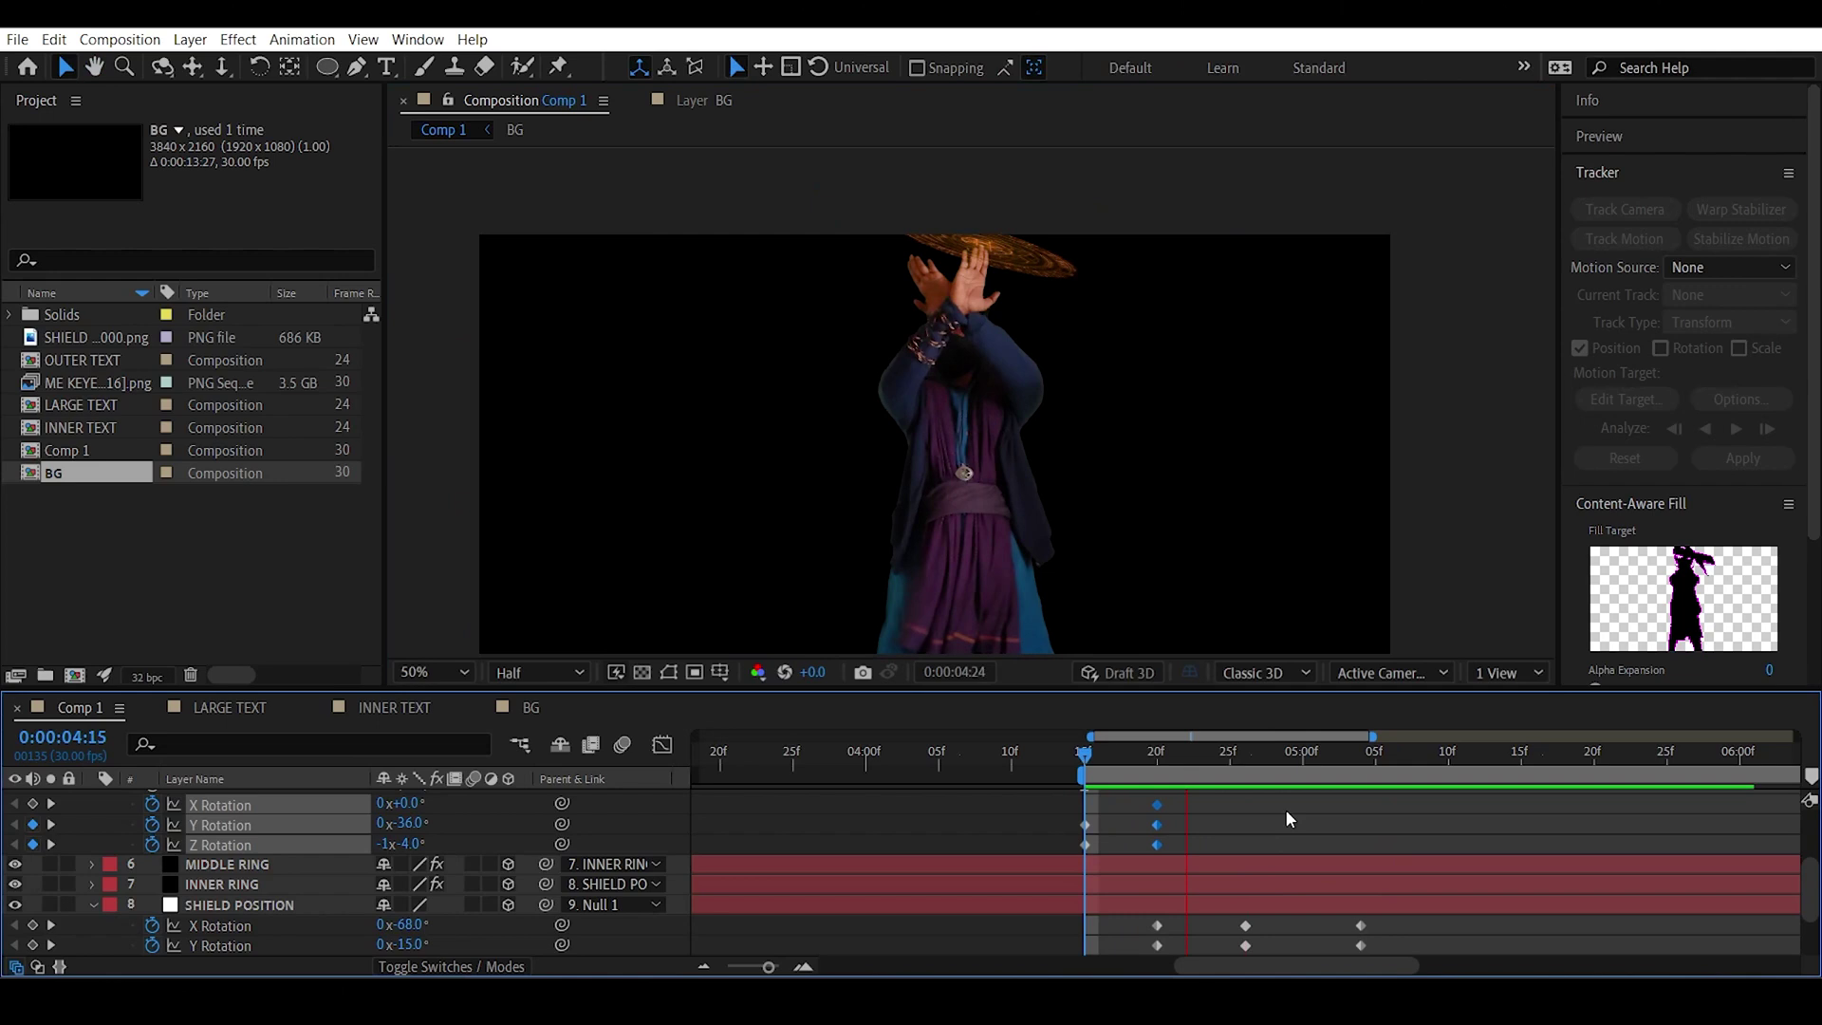
key("space")
key("space")
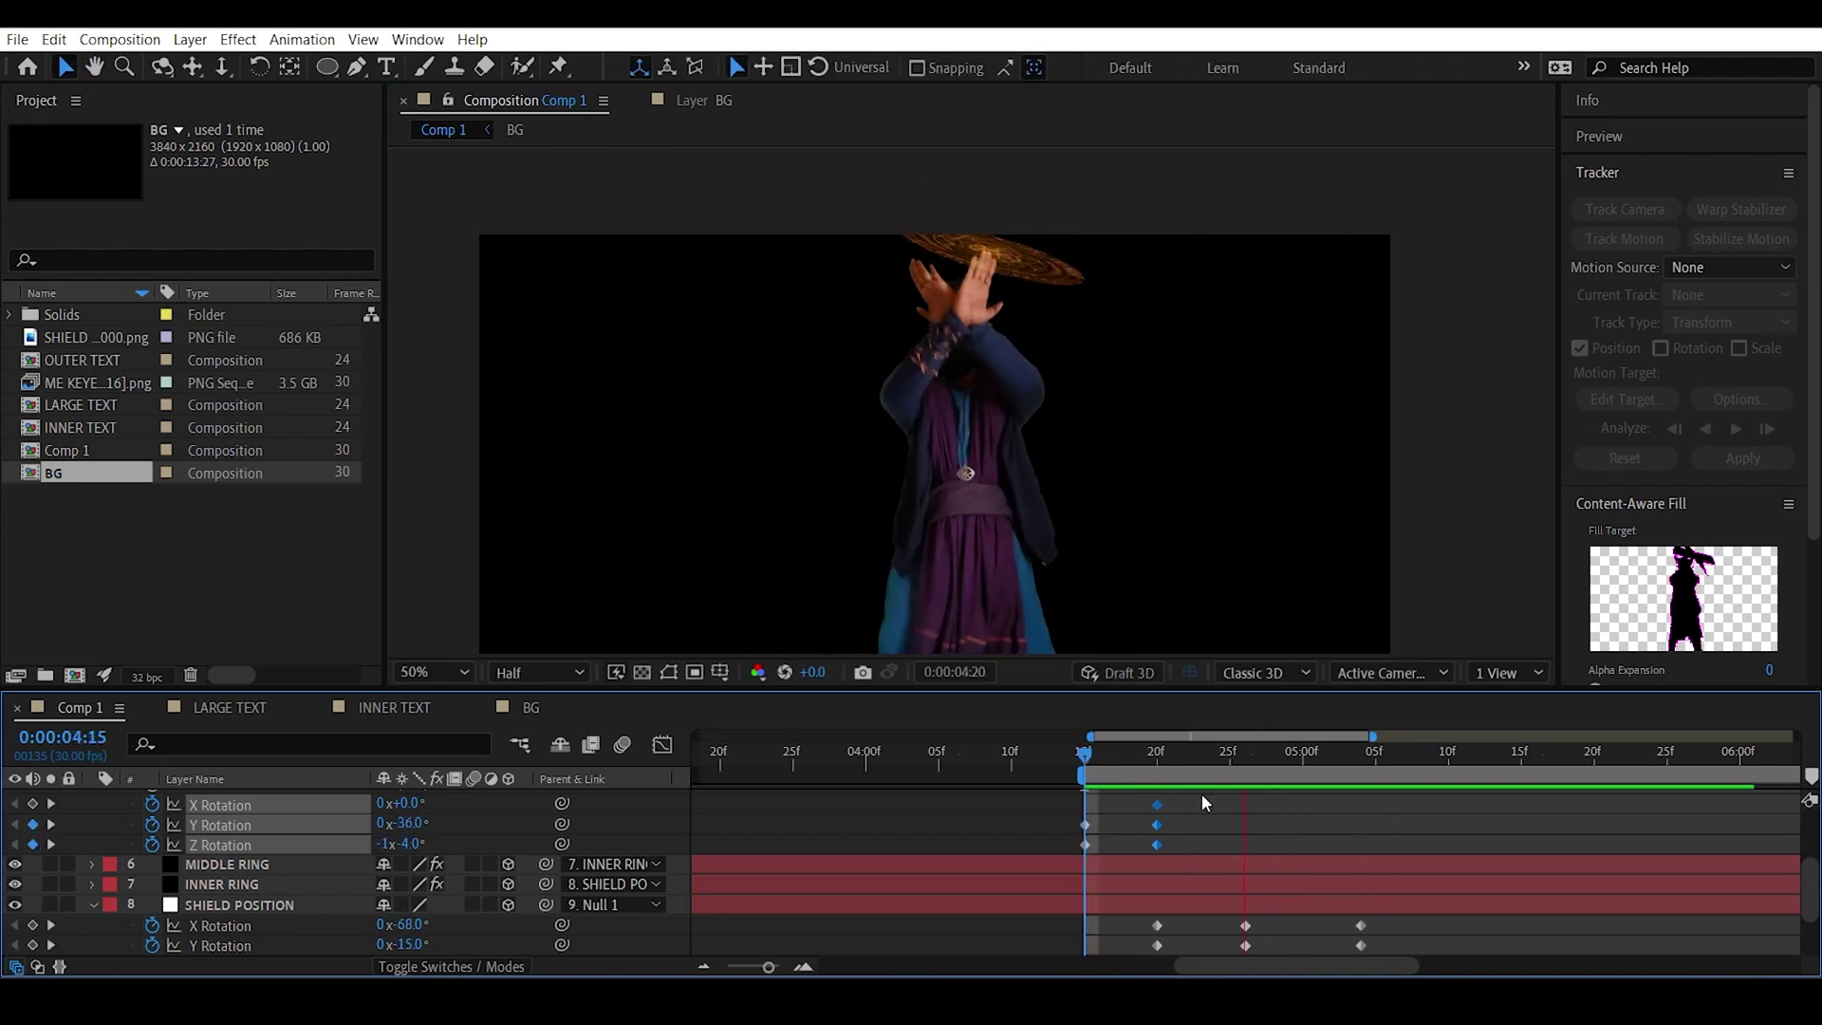
key("space")
left_click(1087, 757)
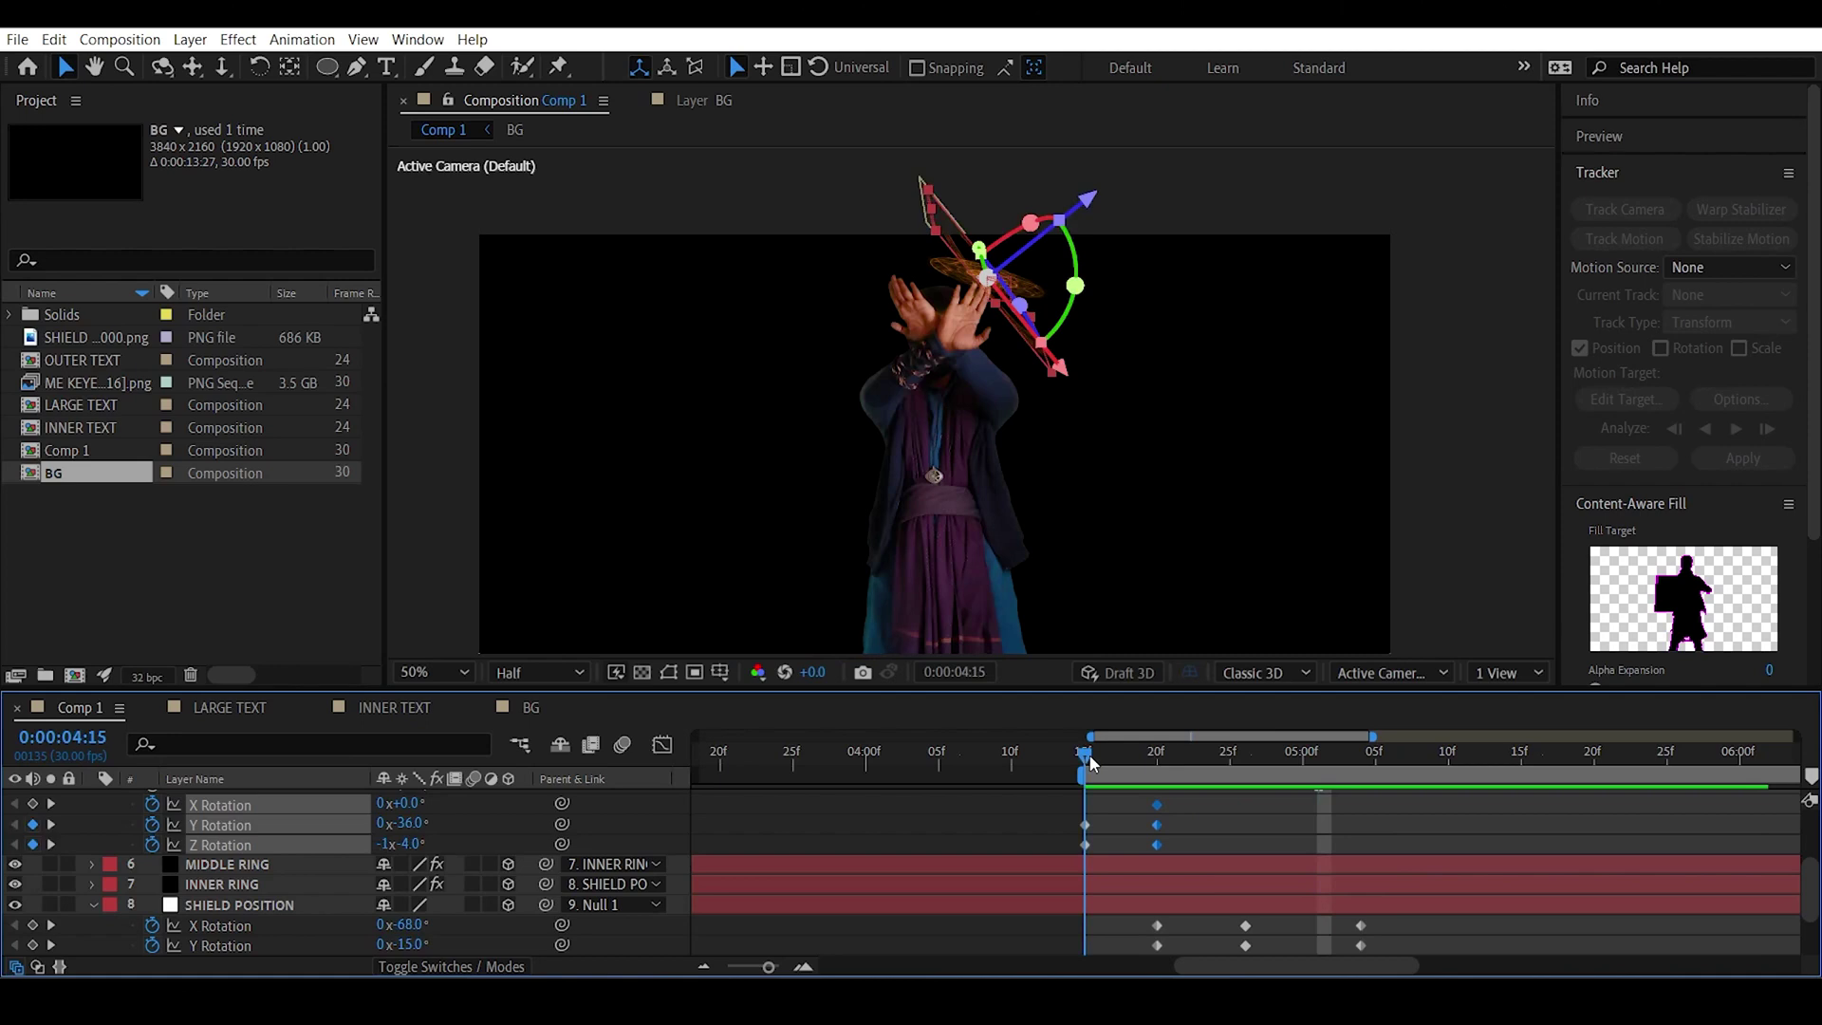
Start keyframing OUTER RING_2's X, Y and Z Rotation at 0:00:04:20, in line with OUTER RING_1's rotation keyframes.
key("u")
left_click(238, 824)
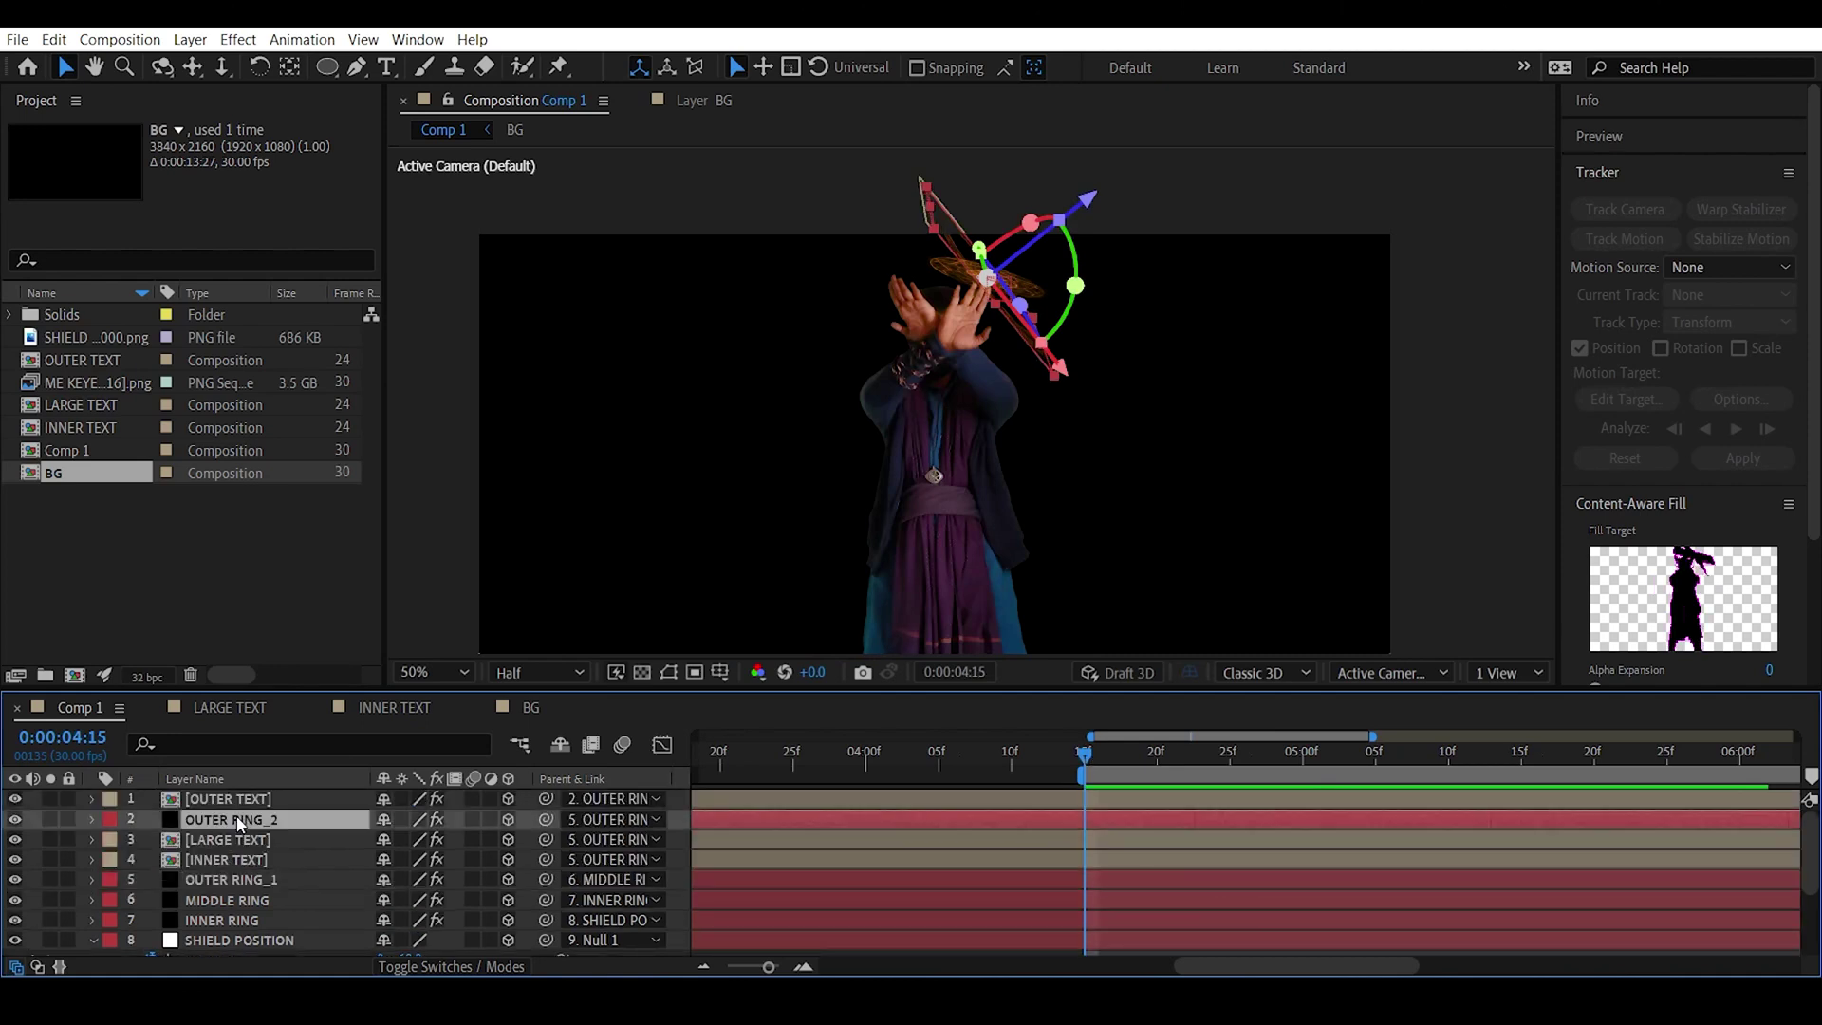
key("r")
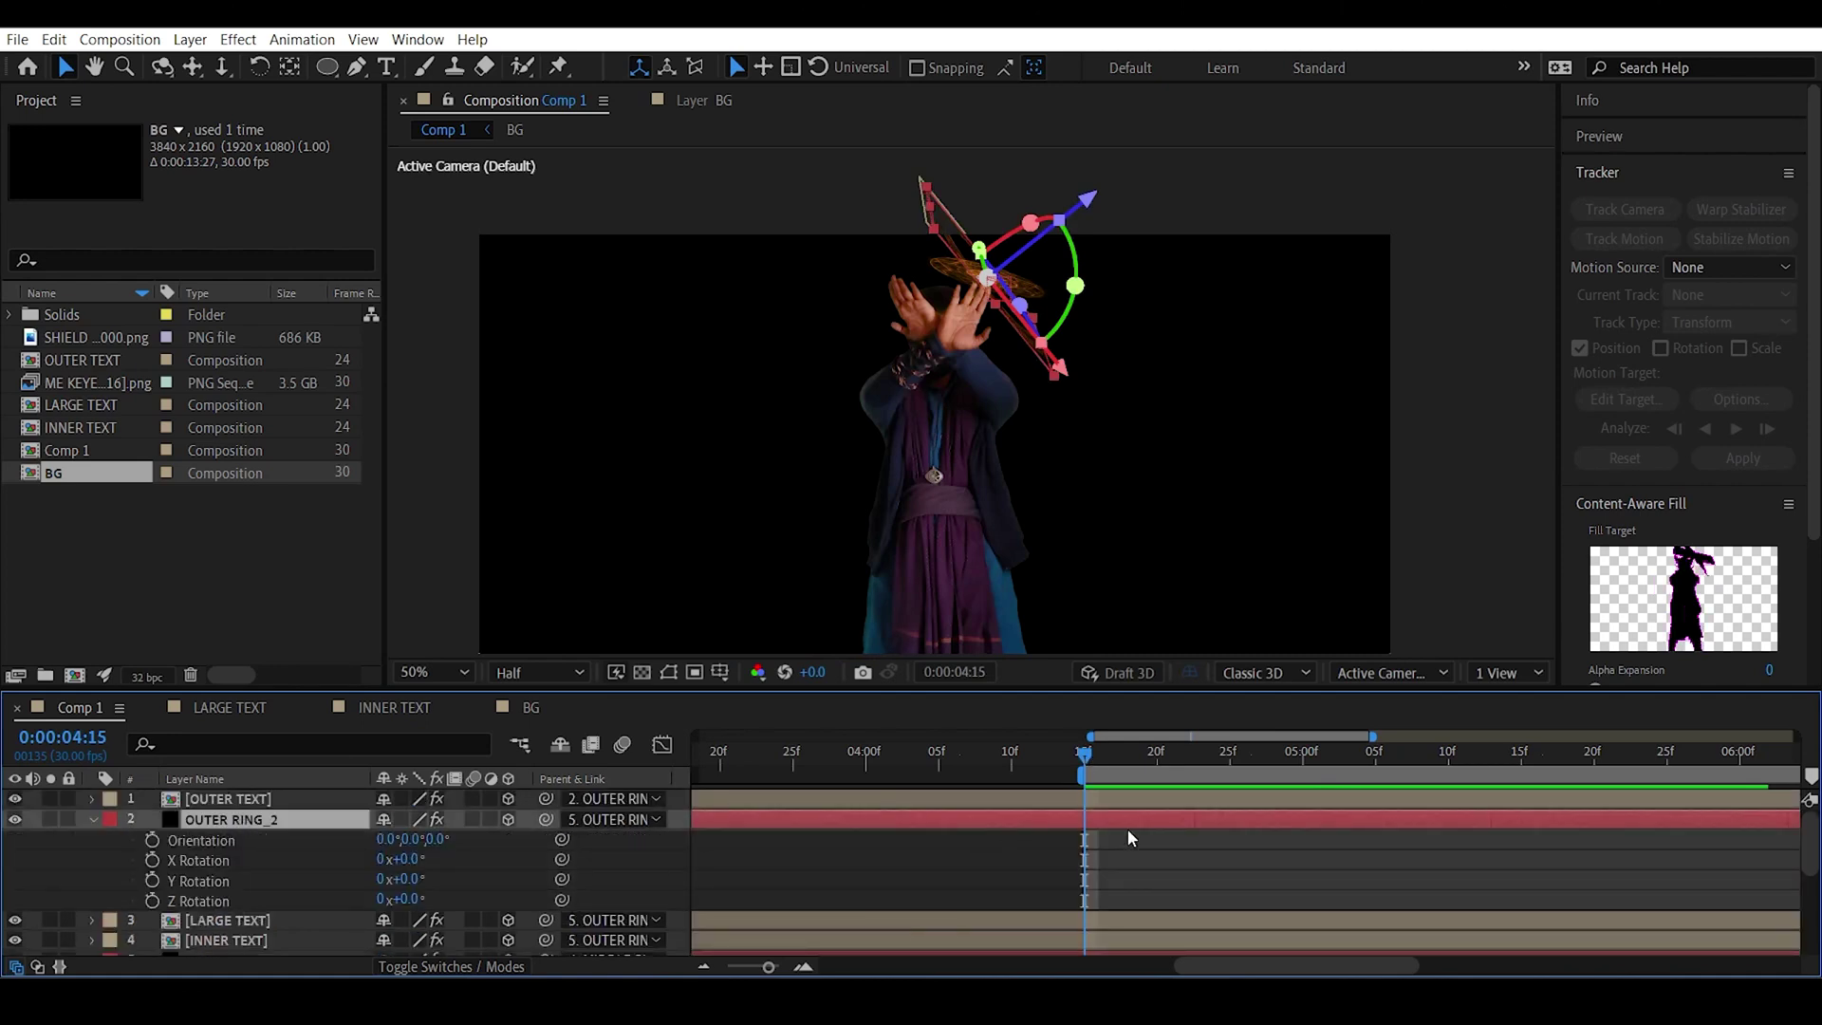
scroll(1127, 835, "down", 3)
left_click(306, 894)
key("u")
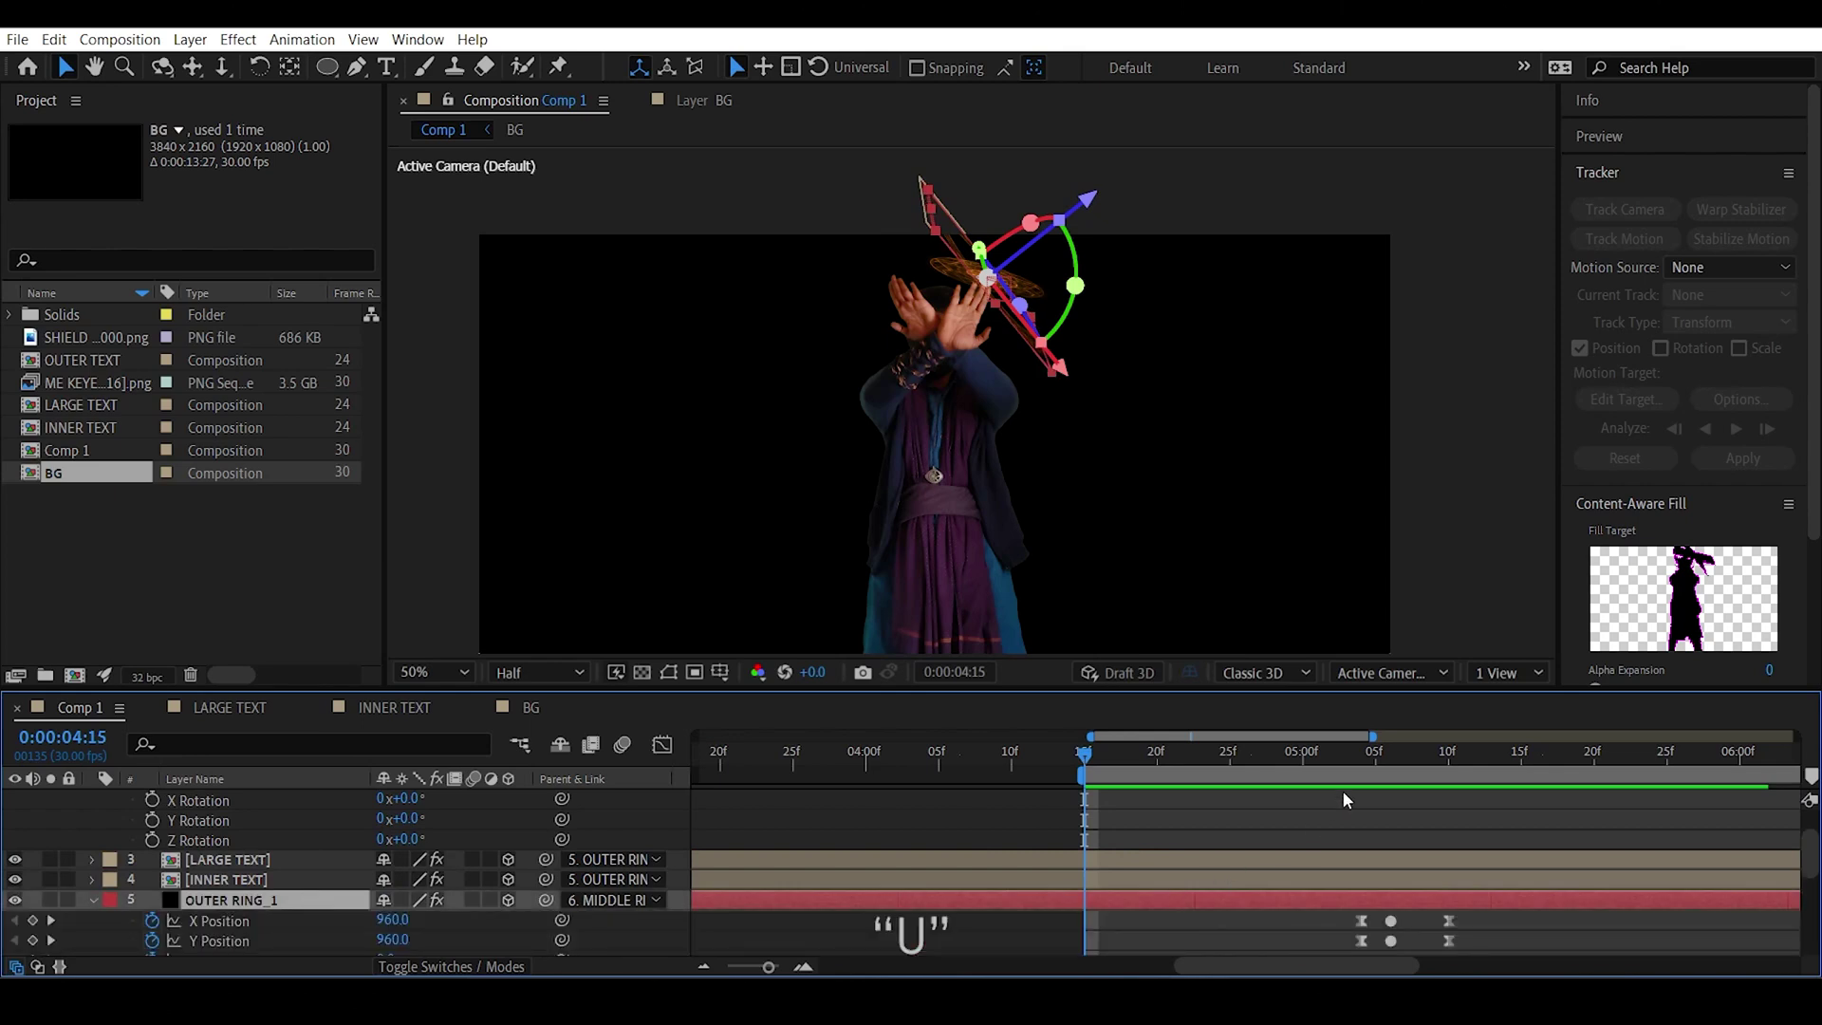
scroll(1122, 839, "down", 3)
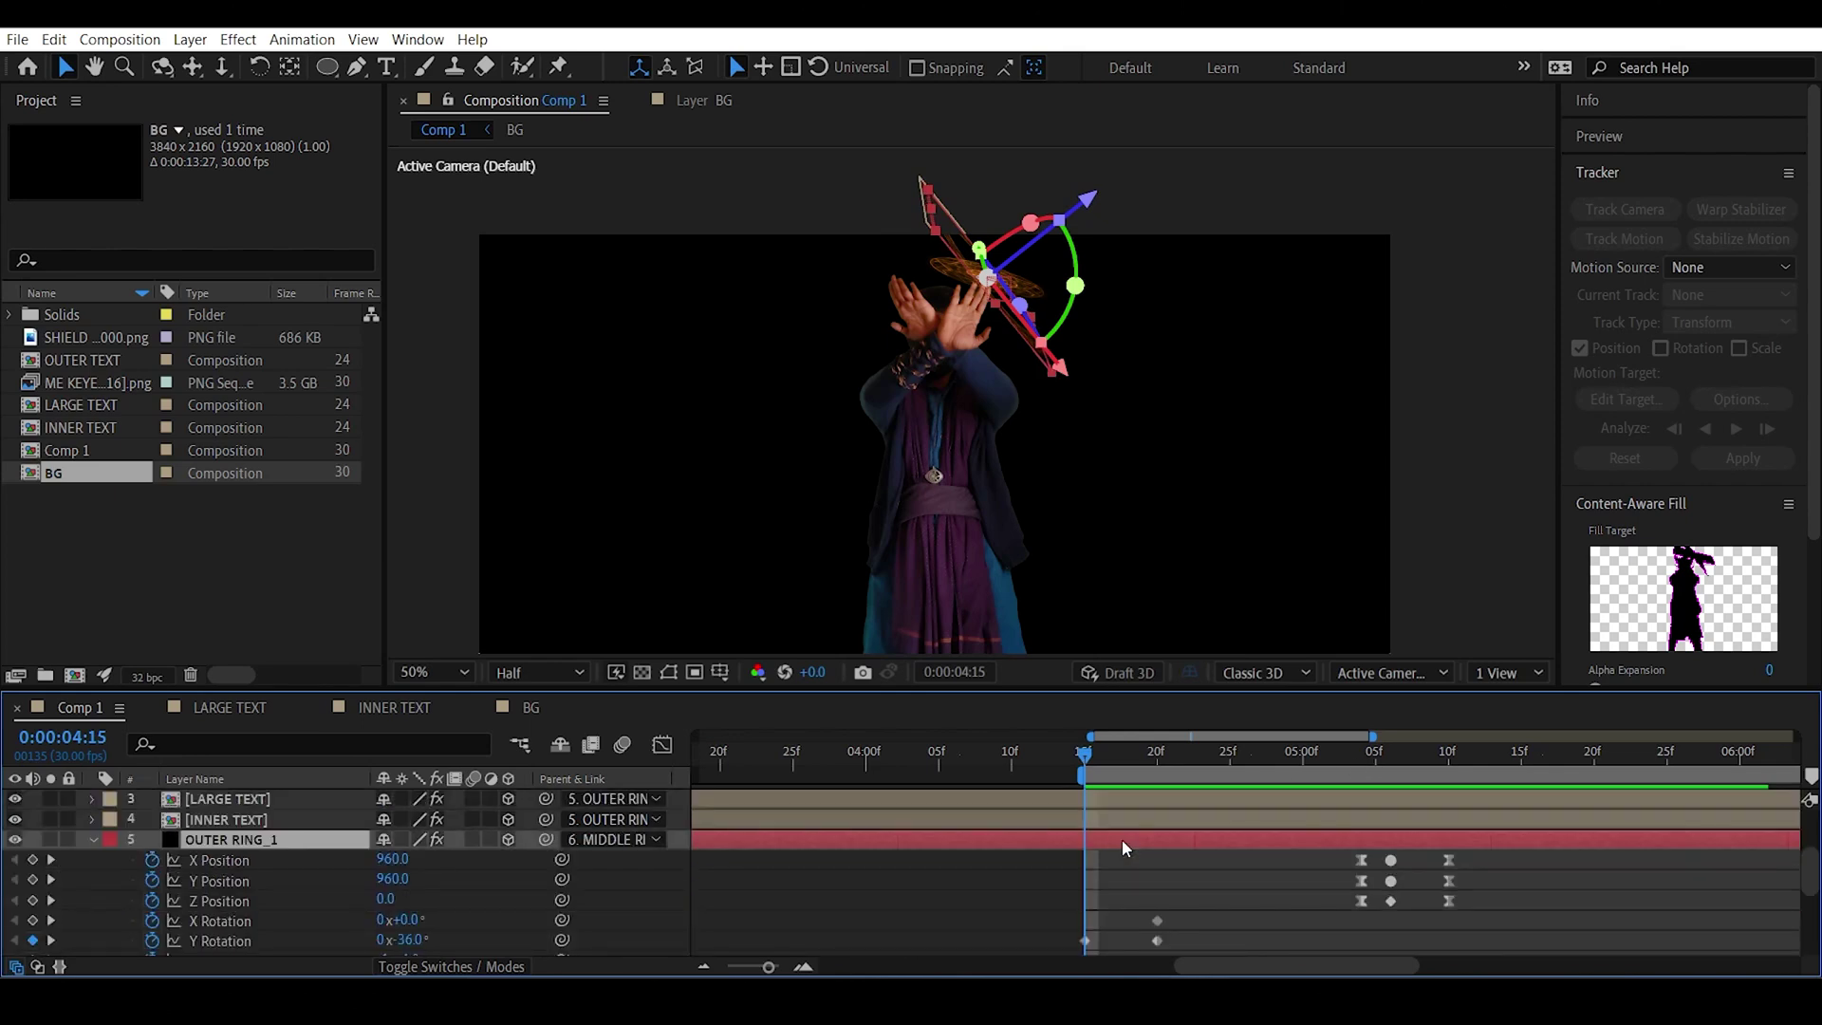
left_click(1157, 757)
scroll(1174, 880, "up", 6)
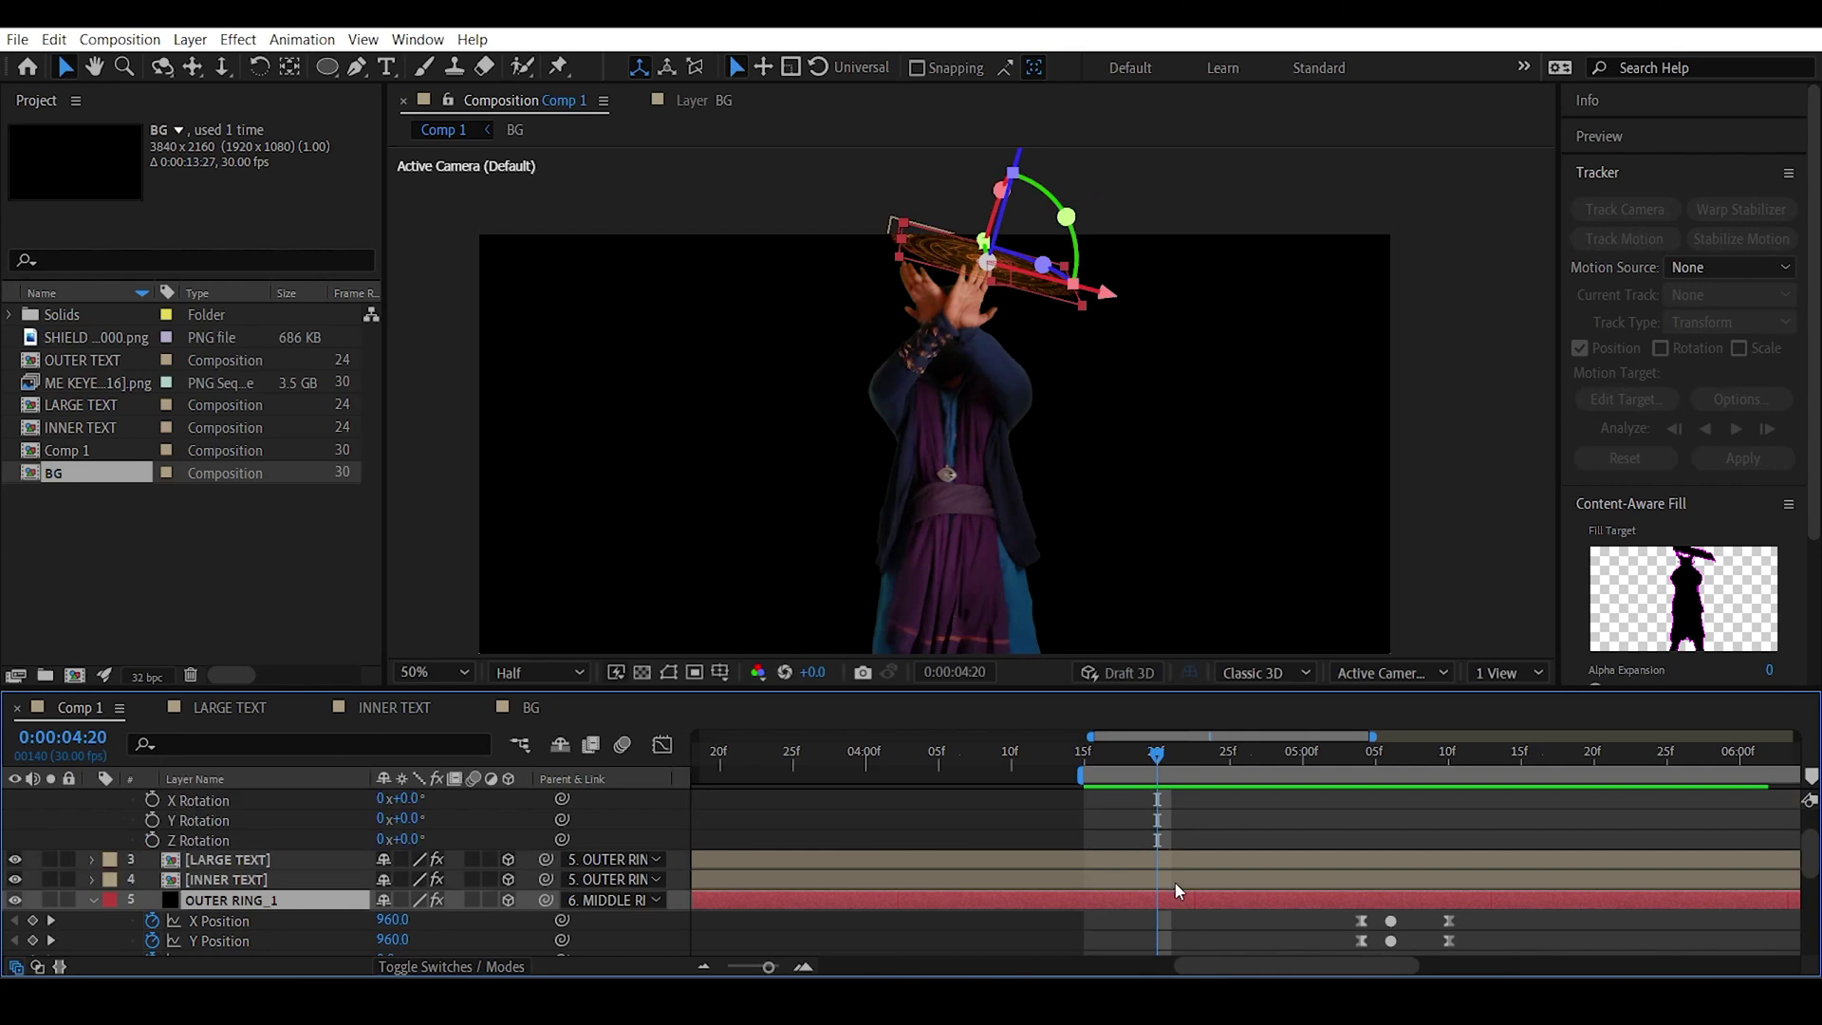
left_click_drag(153, 862, 150, 902)
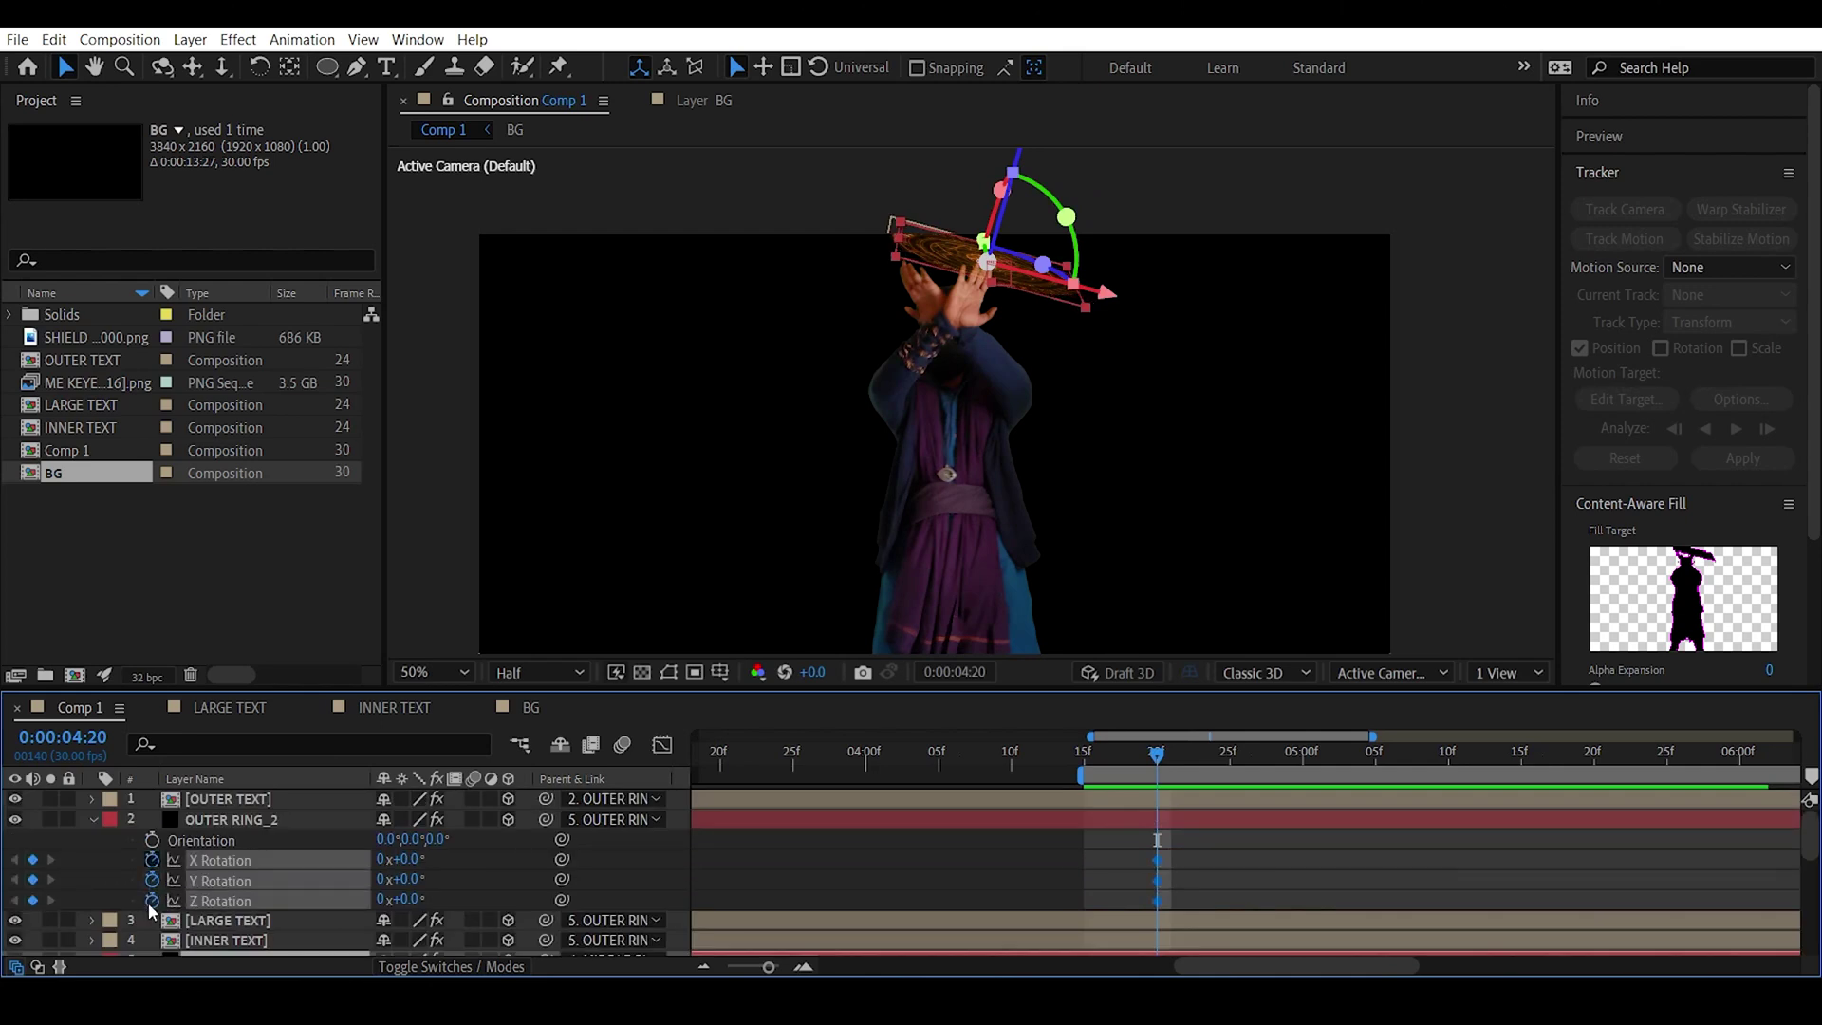
Go to 0:00:04:15 and set OUTER RING_2's Y Rotation to 75° and Z Rotation to -306°.
left_click(1084, 752)
key("period")
left_click_drag(410, 881, 90, 909)
Play back the shield animation several times from 0:00:04:15 to review both outer rings spinning.
key("space")
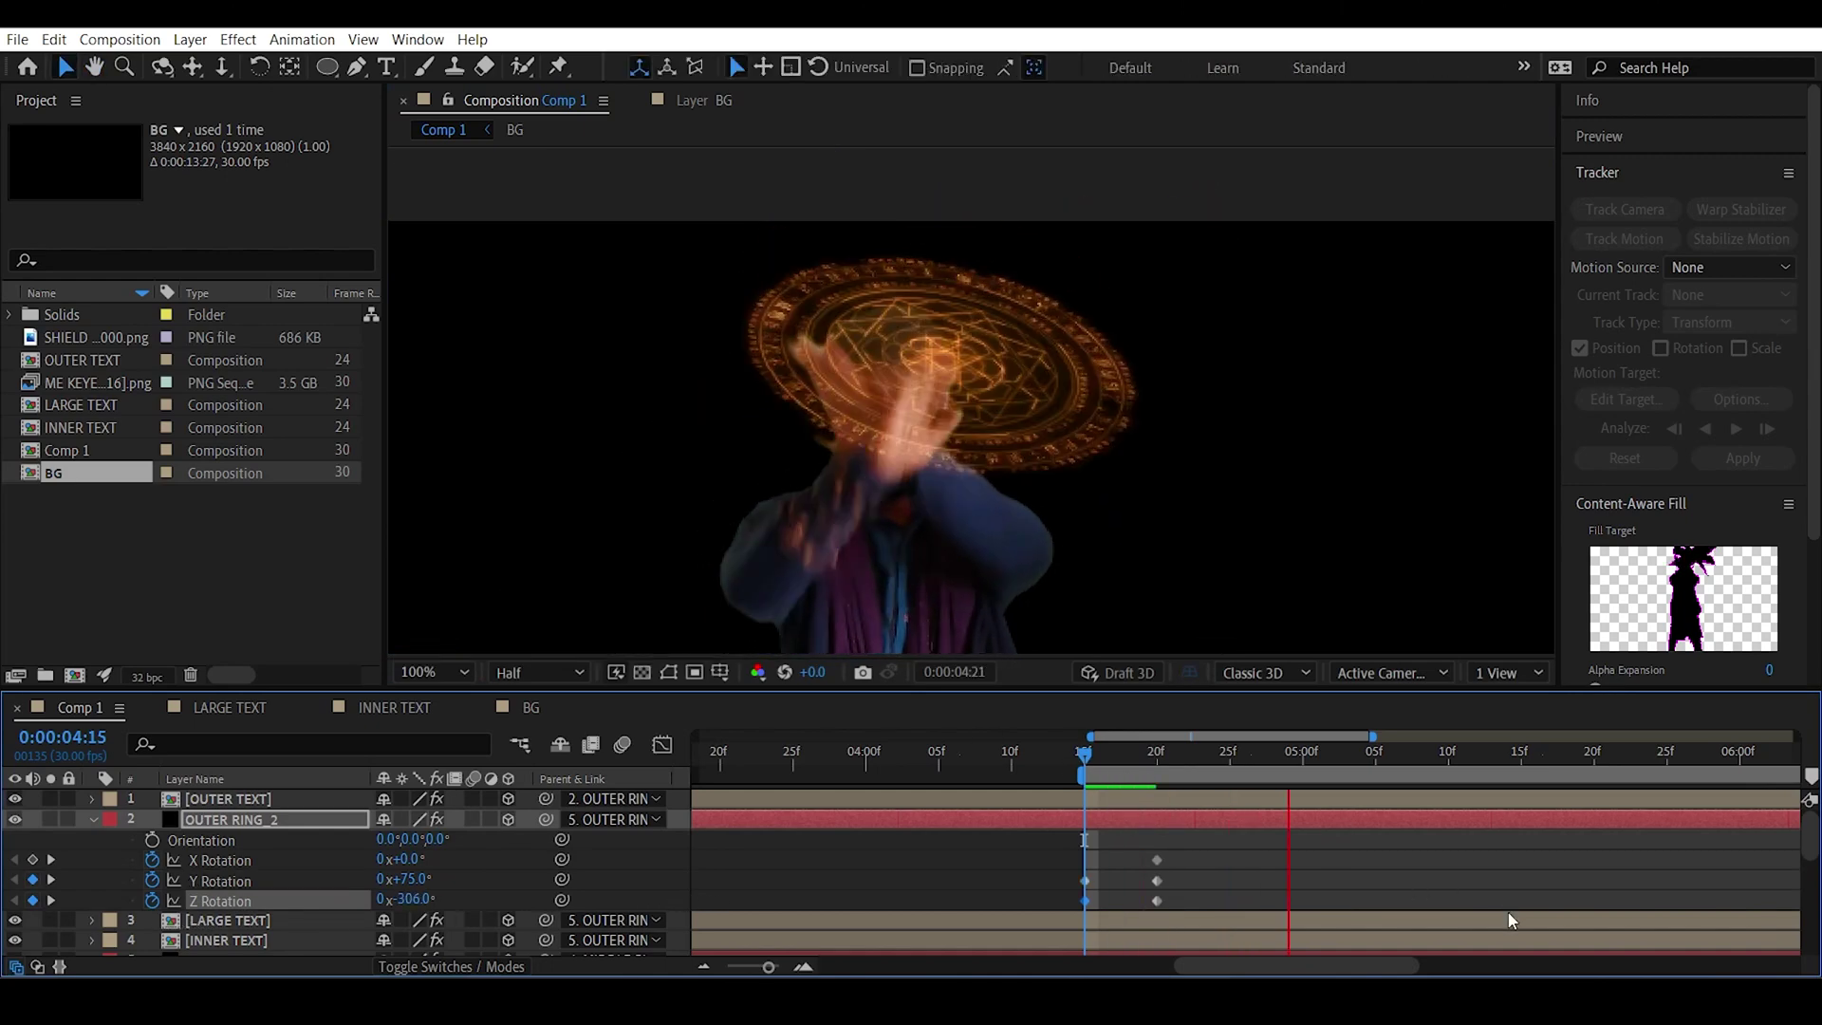
key("space")
key("space")
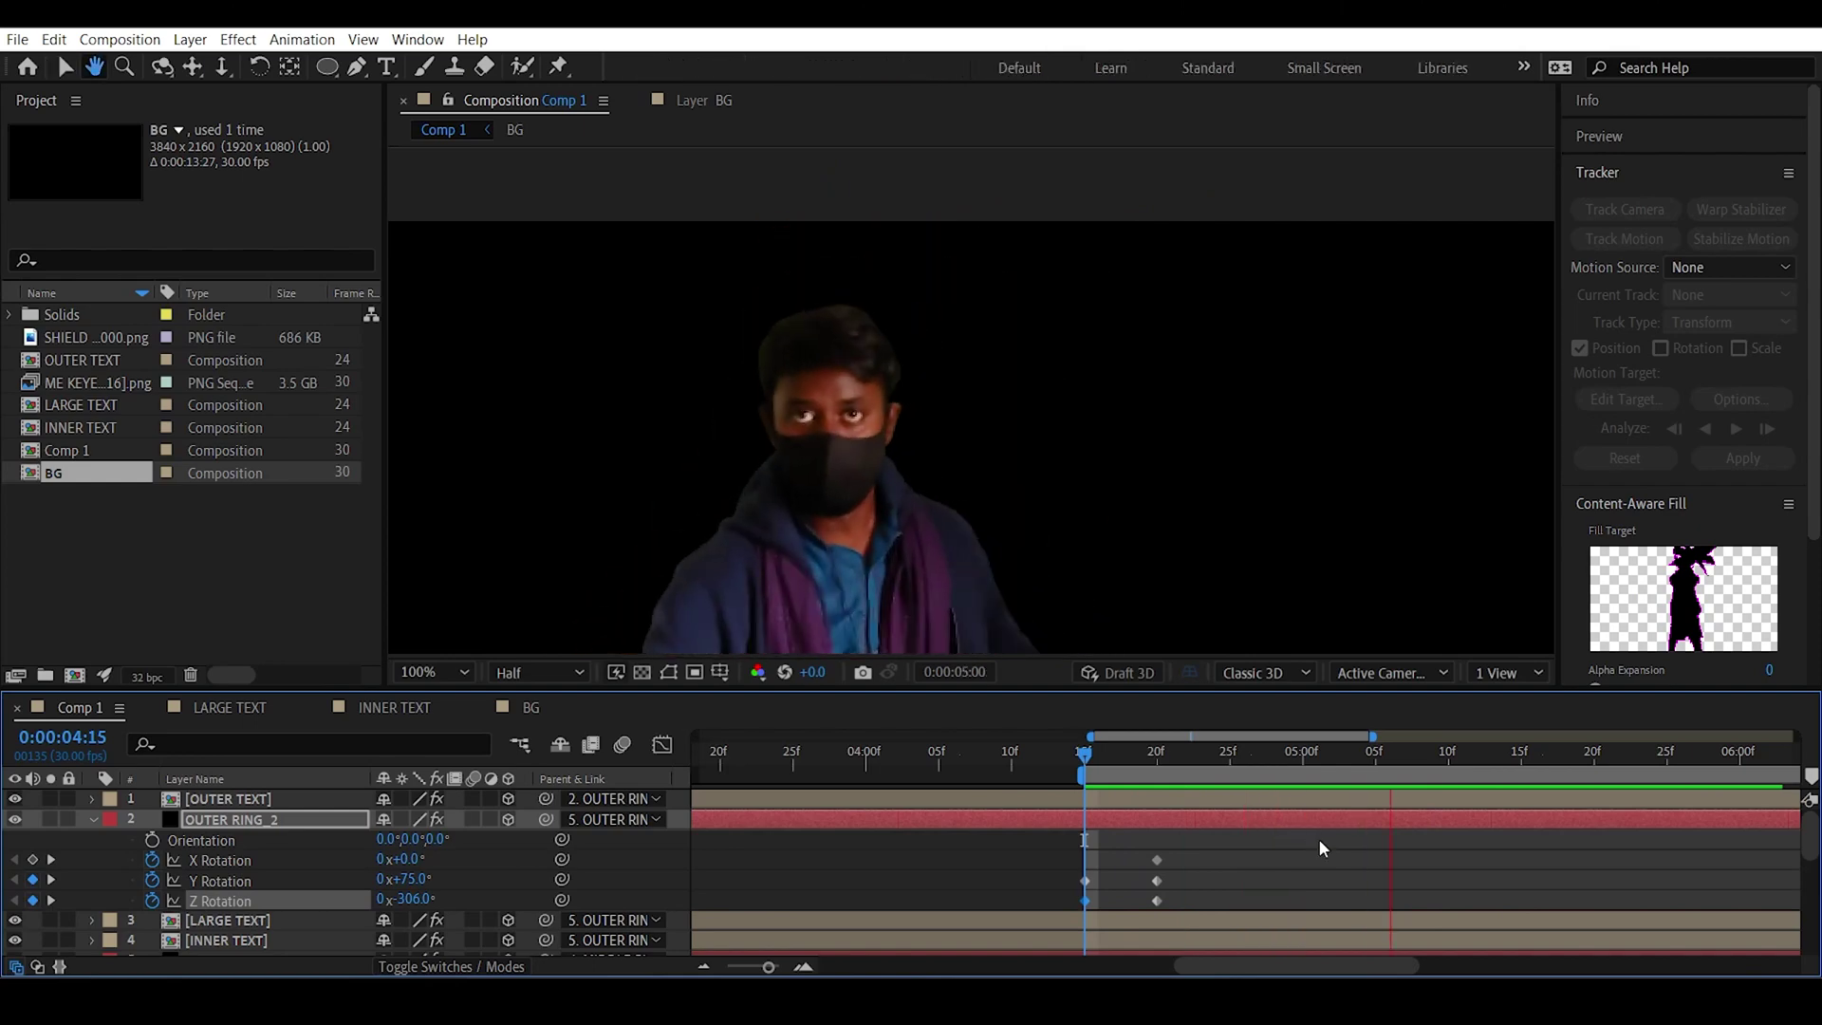
key("space")
key("space")
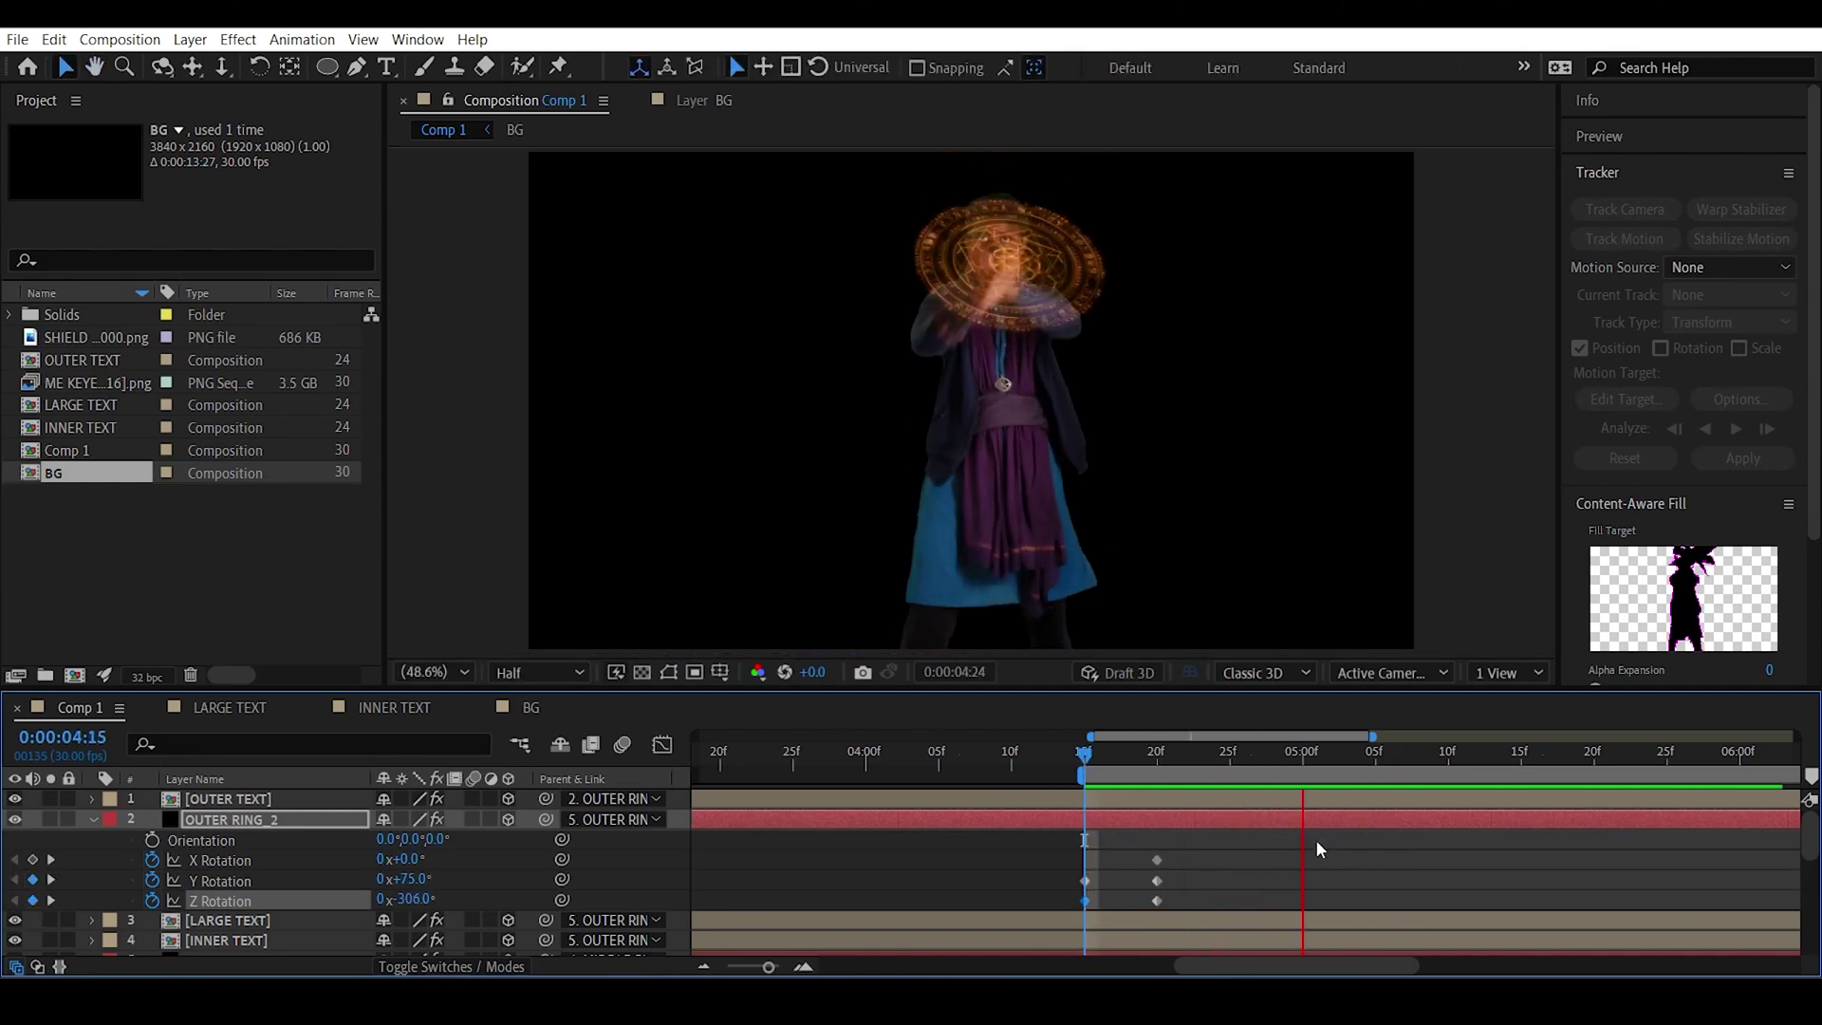
key("space")
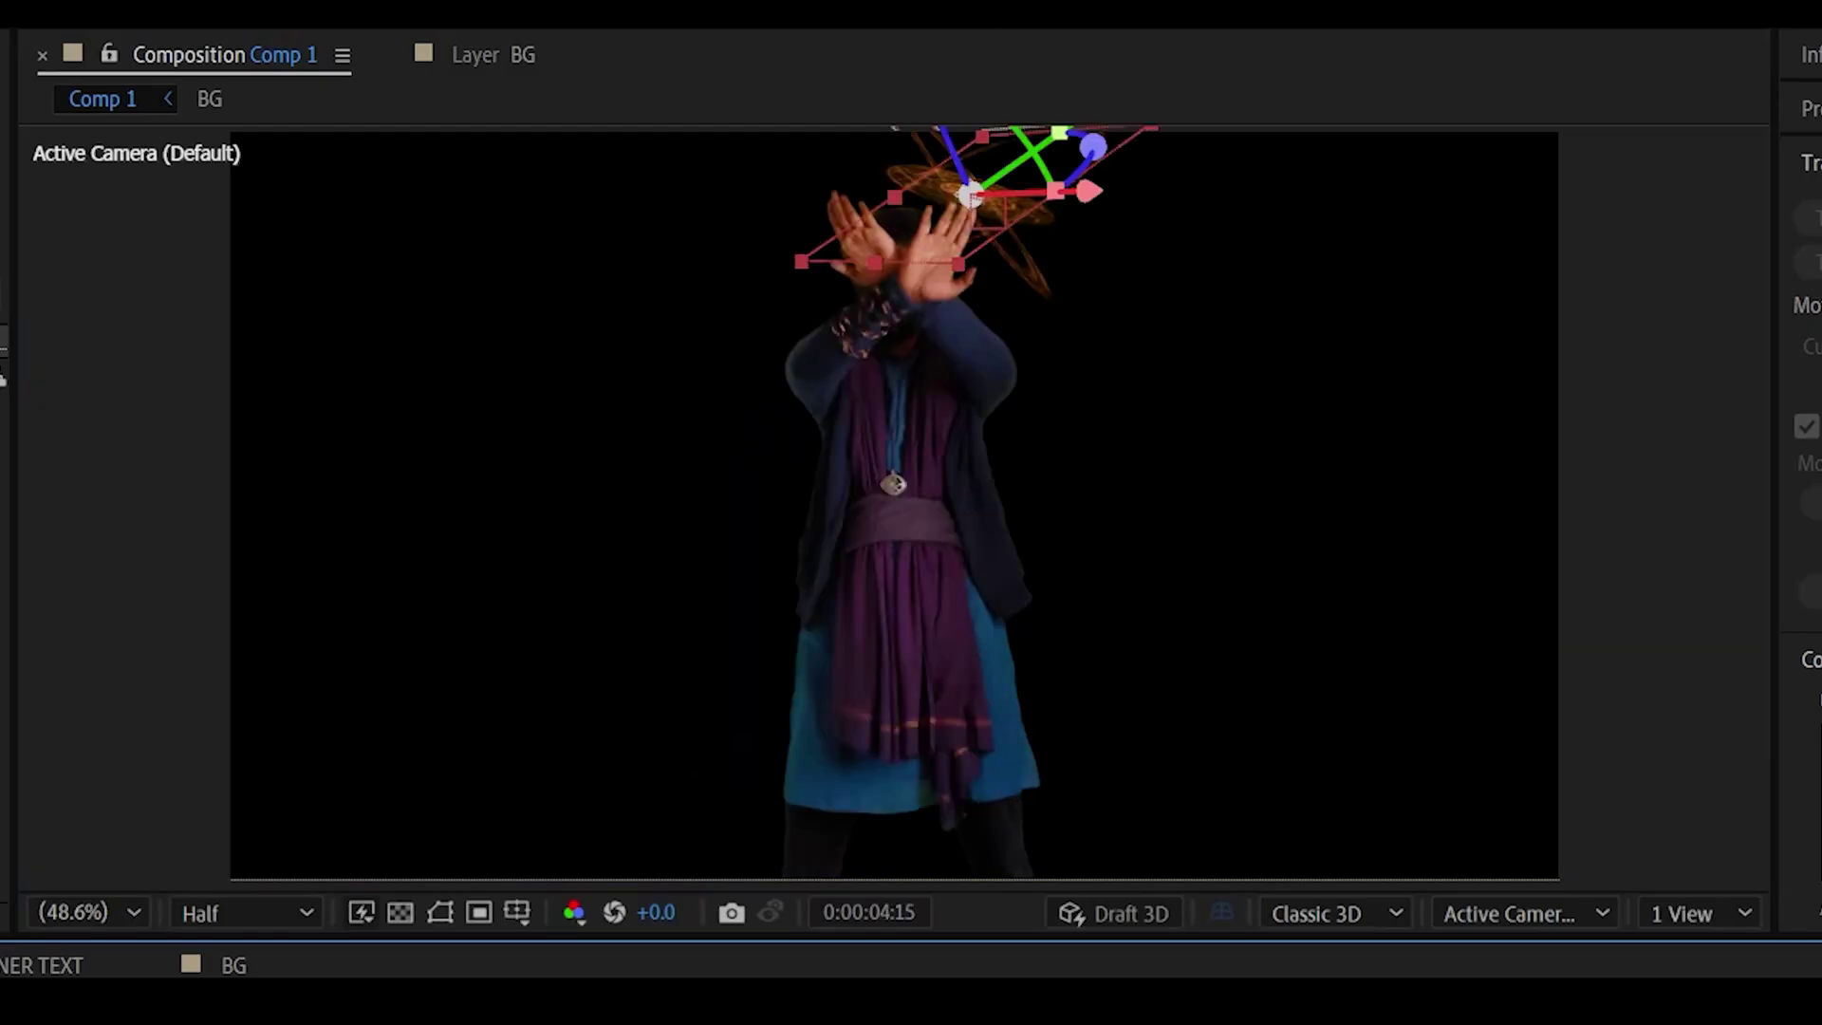
key("space")
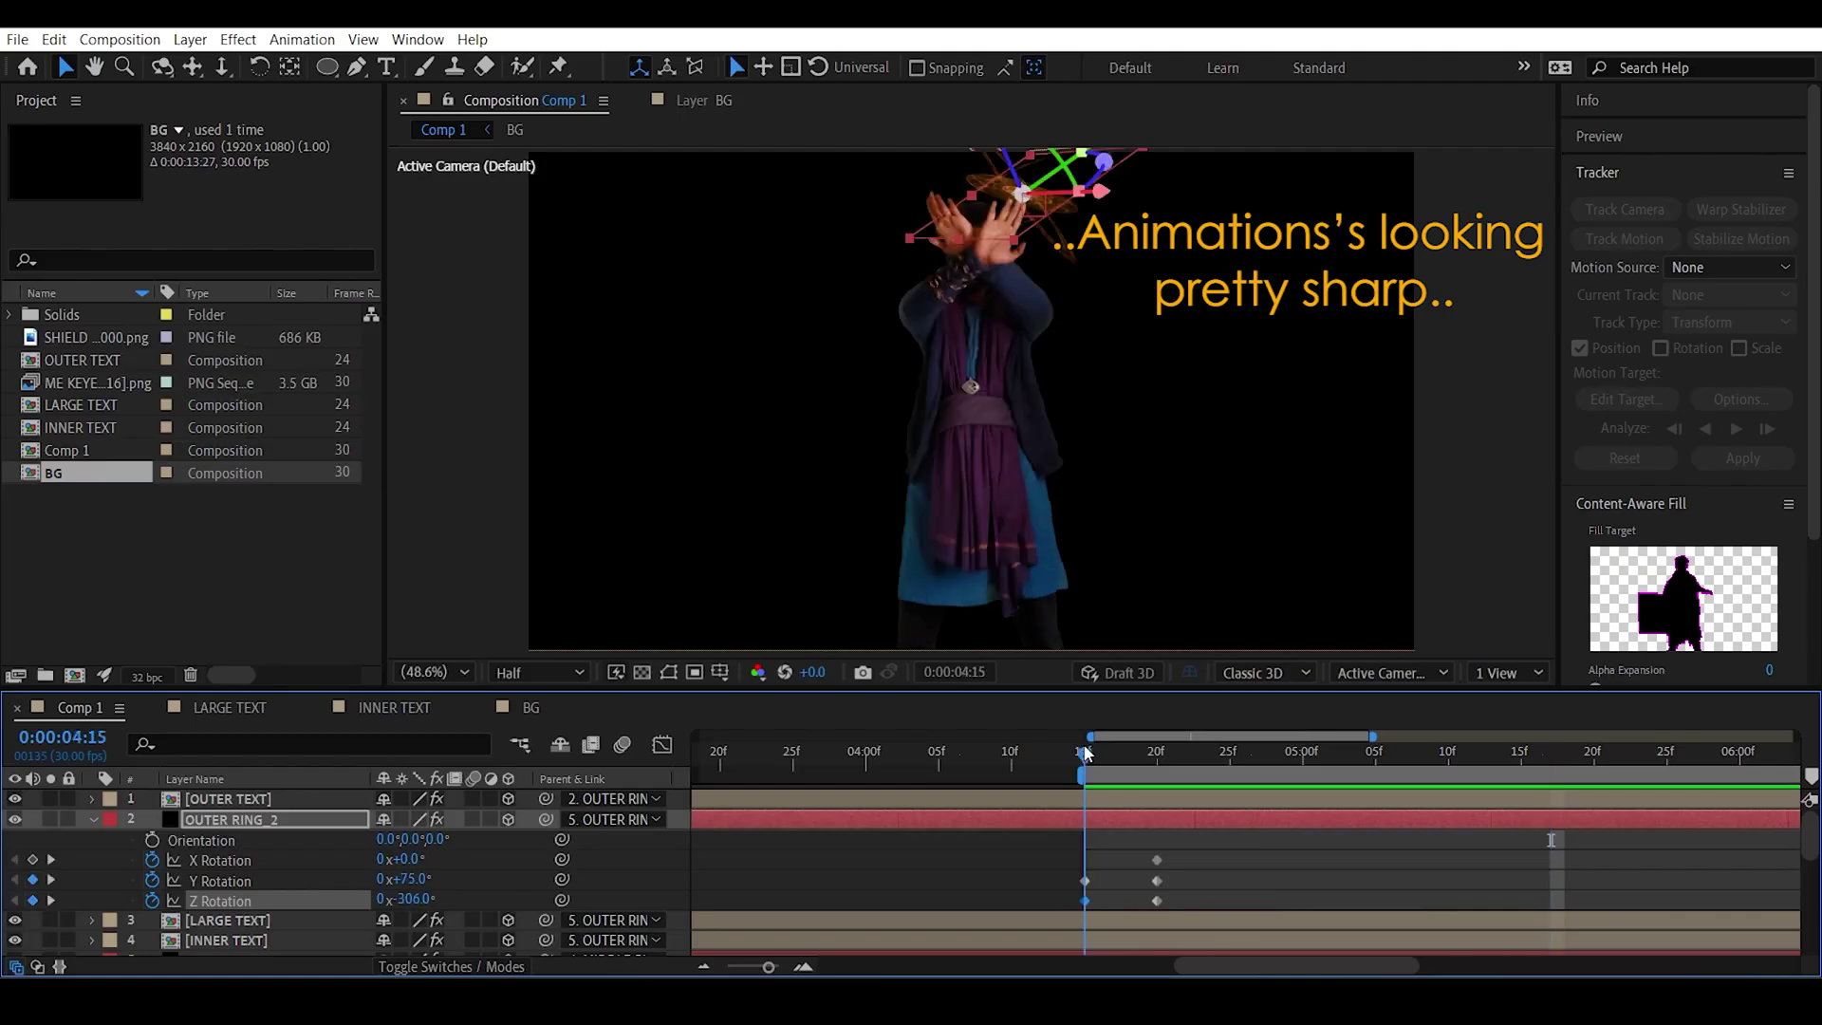
key("space")
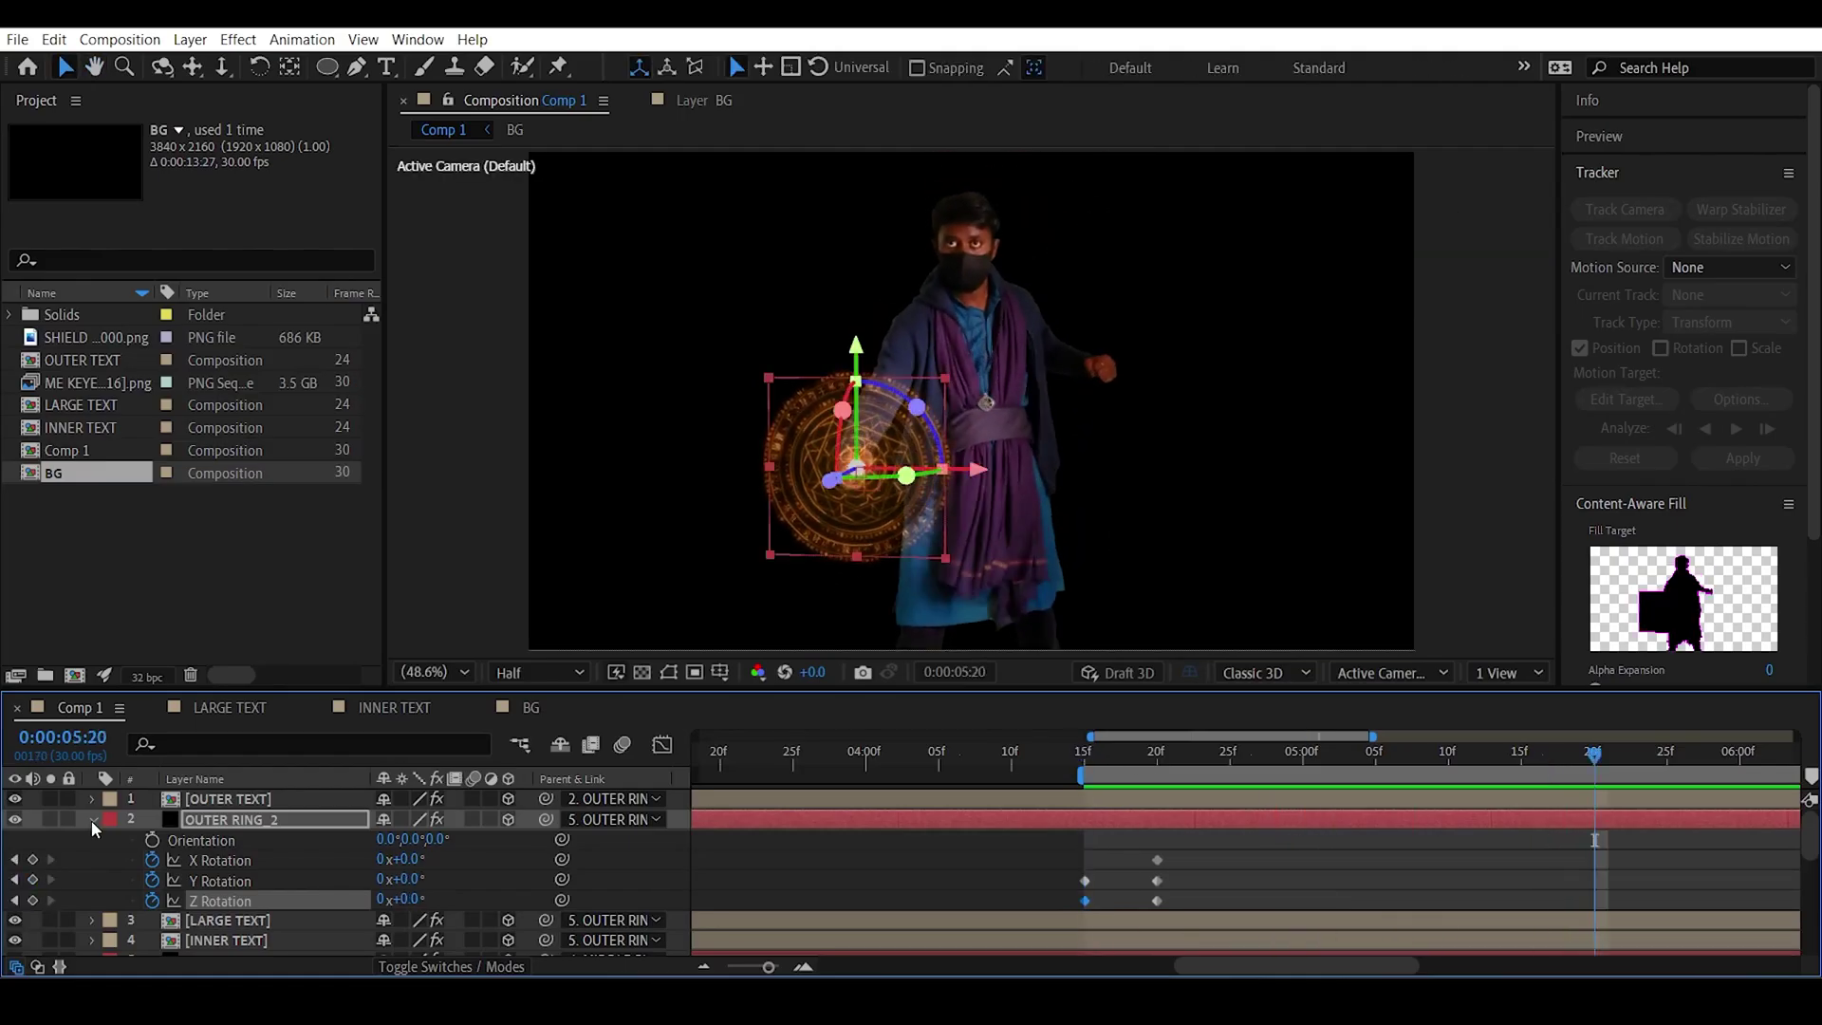
Enable motion blur for the composition and on all the text and ring layers, from OUTER TEXT down to INNER RING.
left_click(91, 819)
left_click(92, 880)
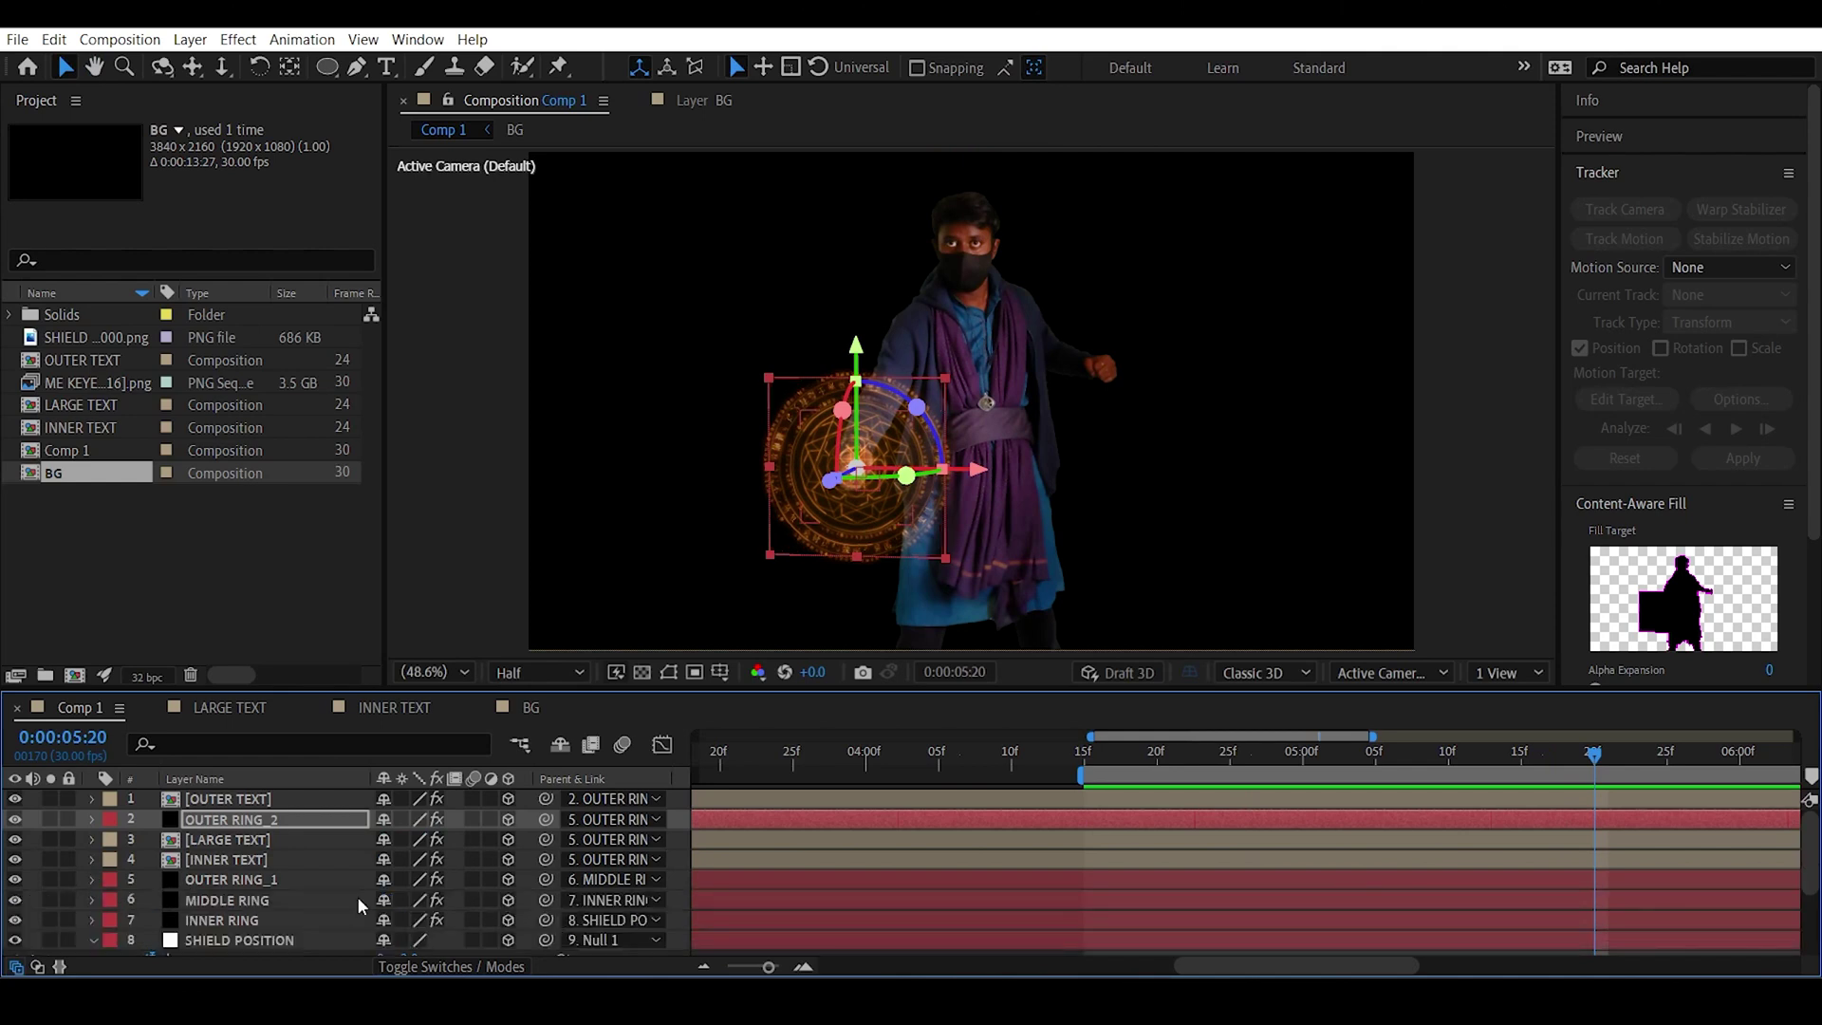
left_click_drag(474, 798, 475, 856)
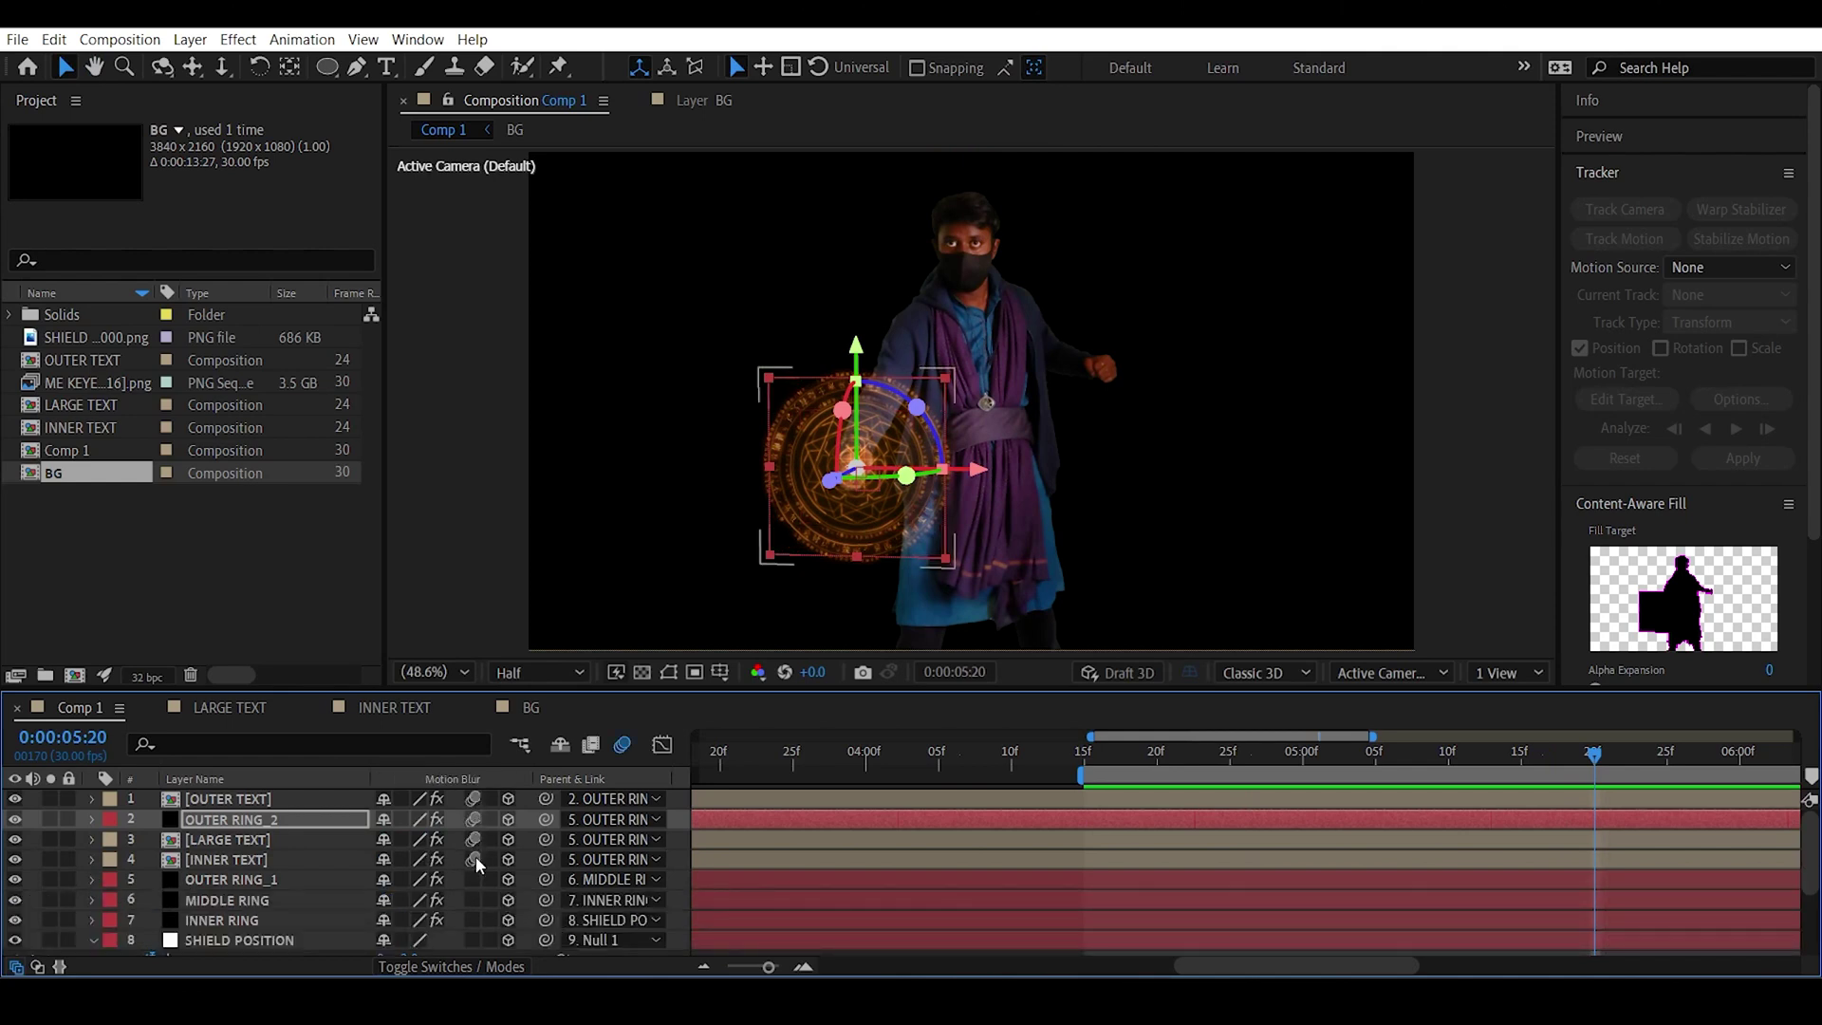
left_click_drag(479, 928, 479, 930)
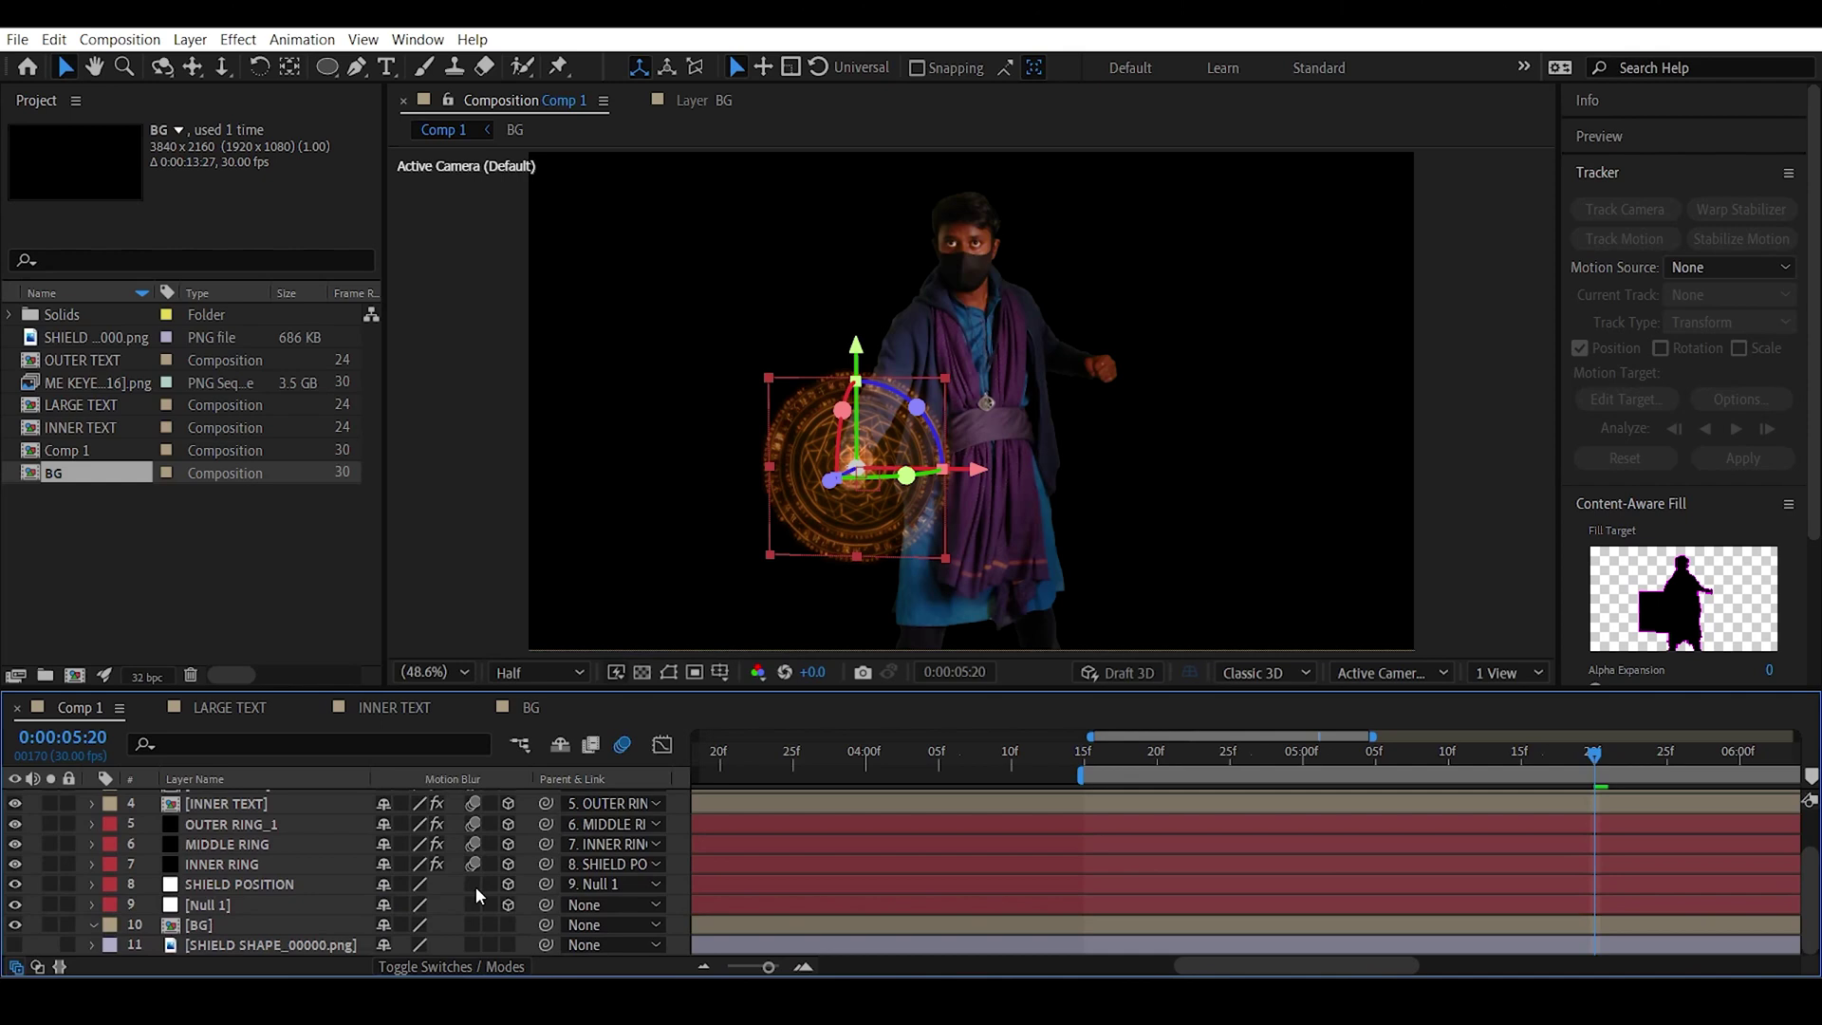
scroll(399, 877, "up", 2)
Play back the motion-blurred shield animation from the start of the work area.
key("space")
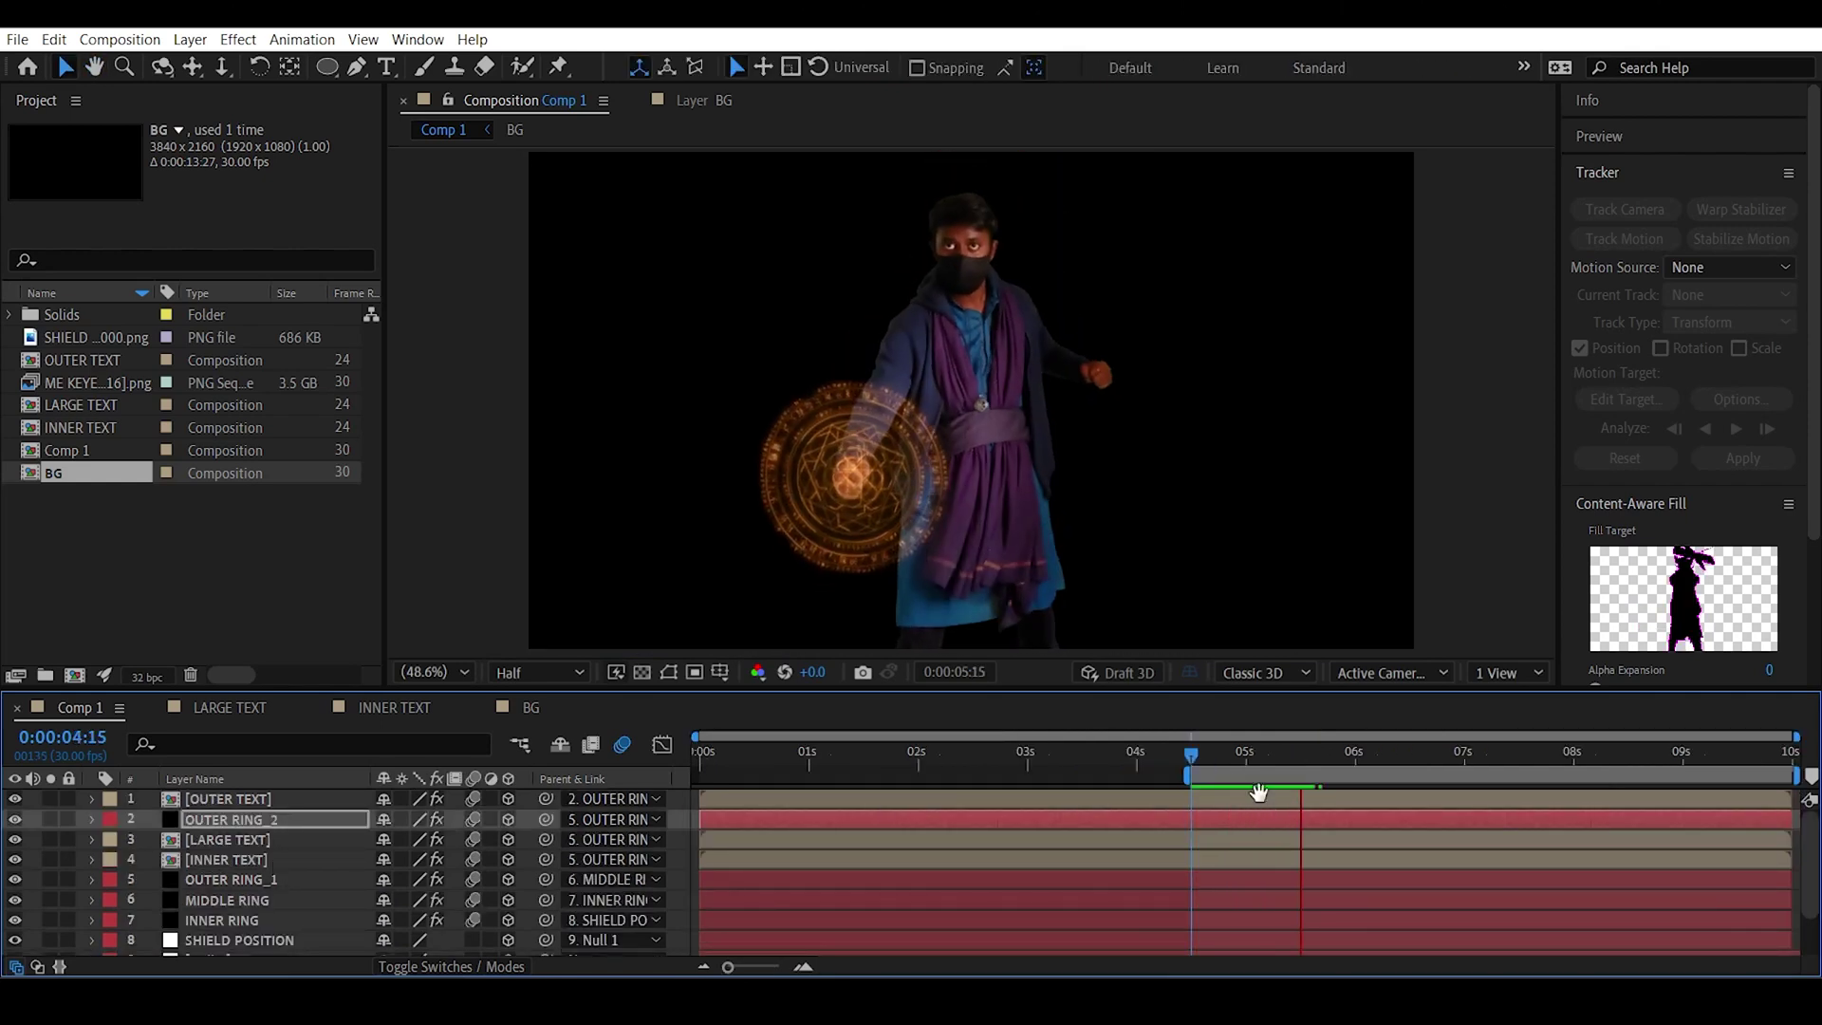
key("space")
left_click(1196, 753)
key("space")
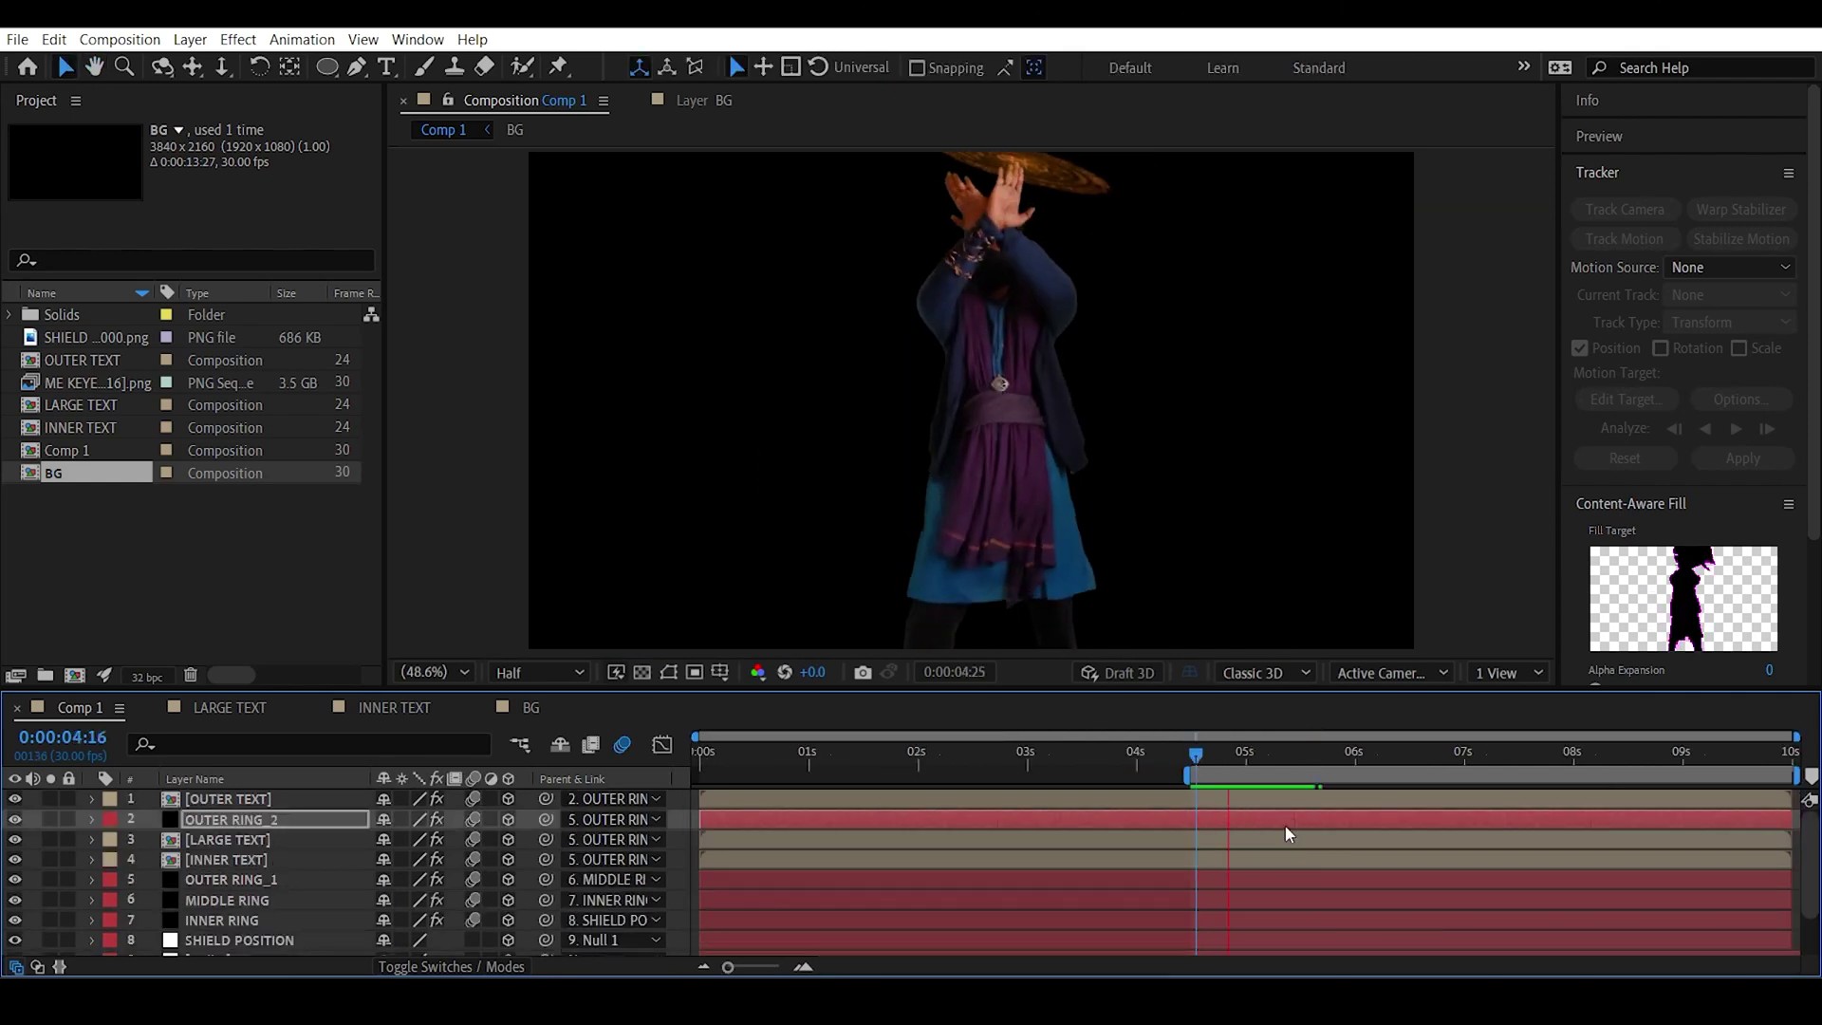
left_click(1192, 753)
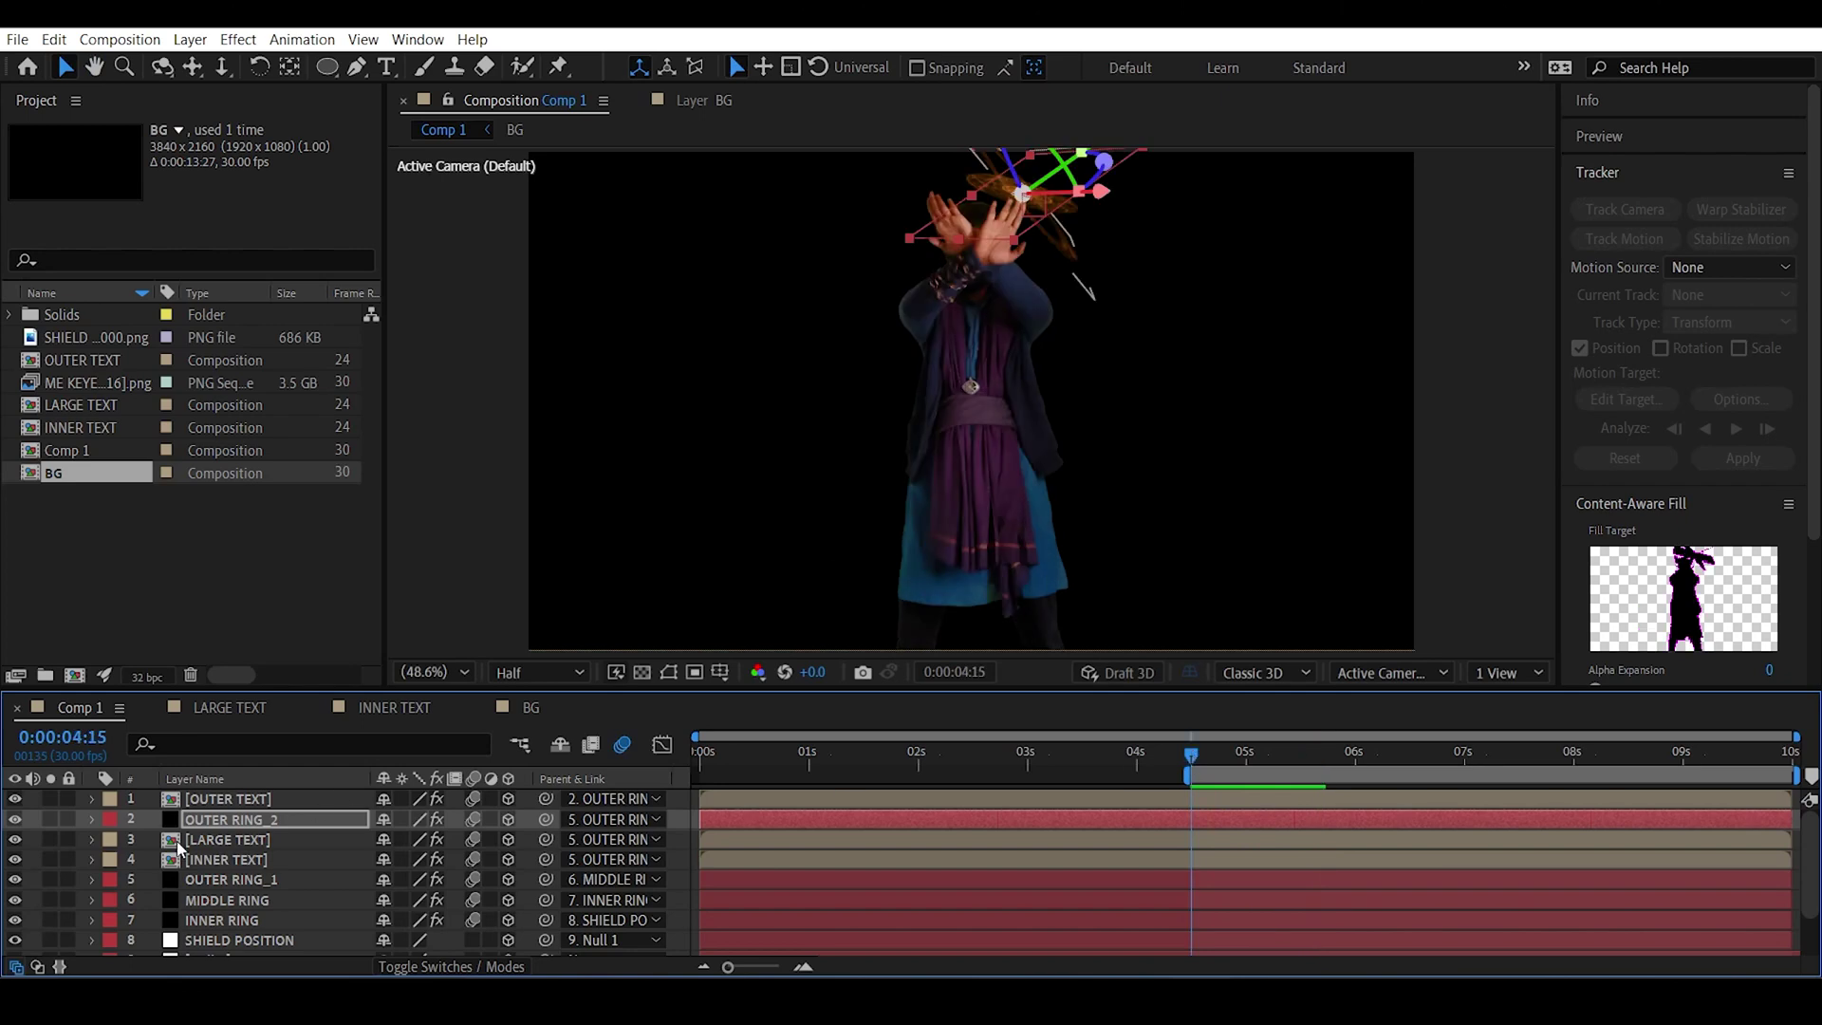
Keyframe OUTER RING_1's Opacity at 0% on 0:00:04:14 and 100% on 0:00:04:15.
left_click(238, 879)
key("p")
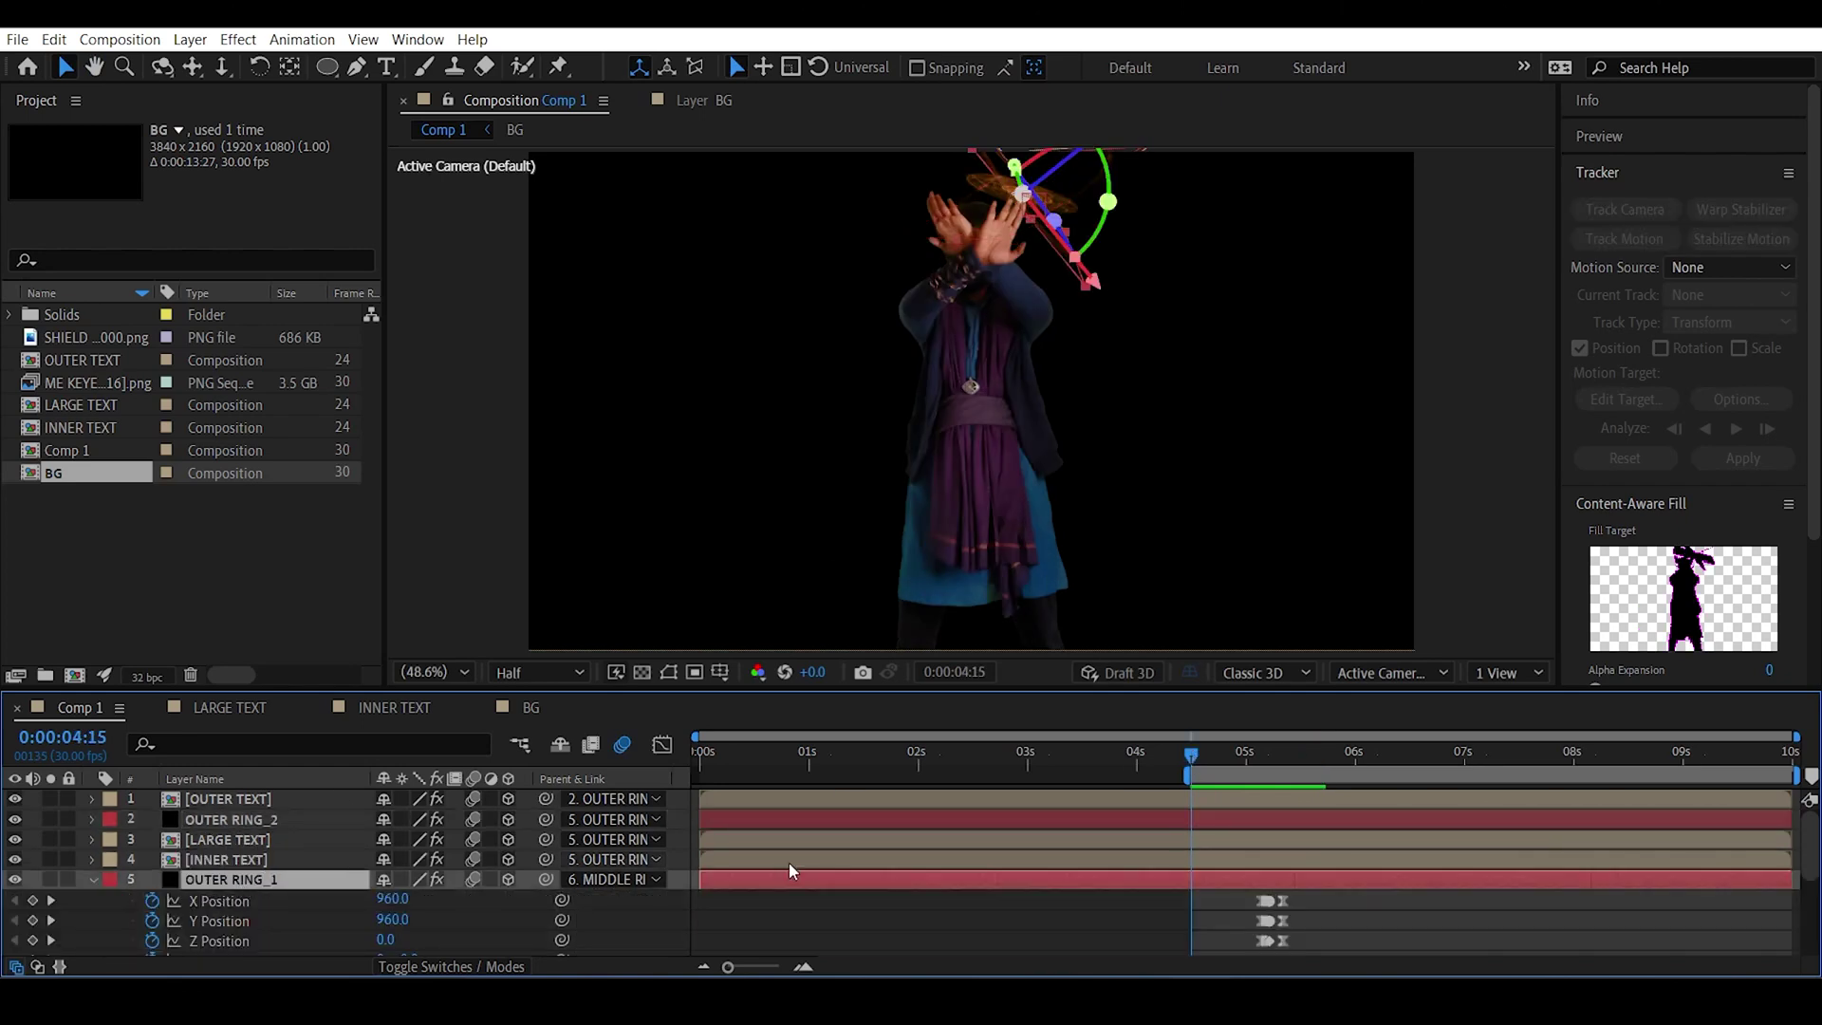
scroll(1237, 850, "down", 5)
scroll(1186, 842, "up", 4)
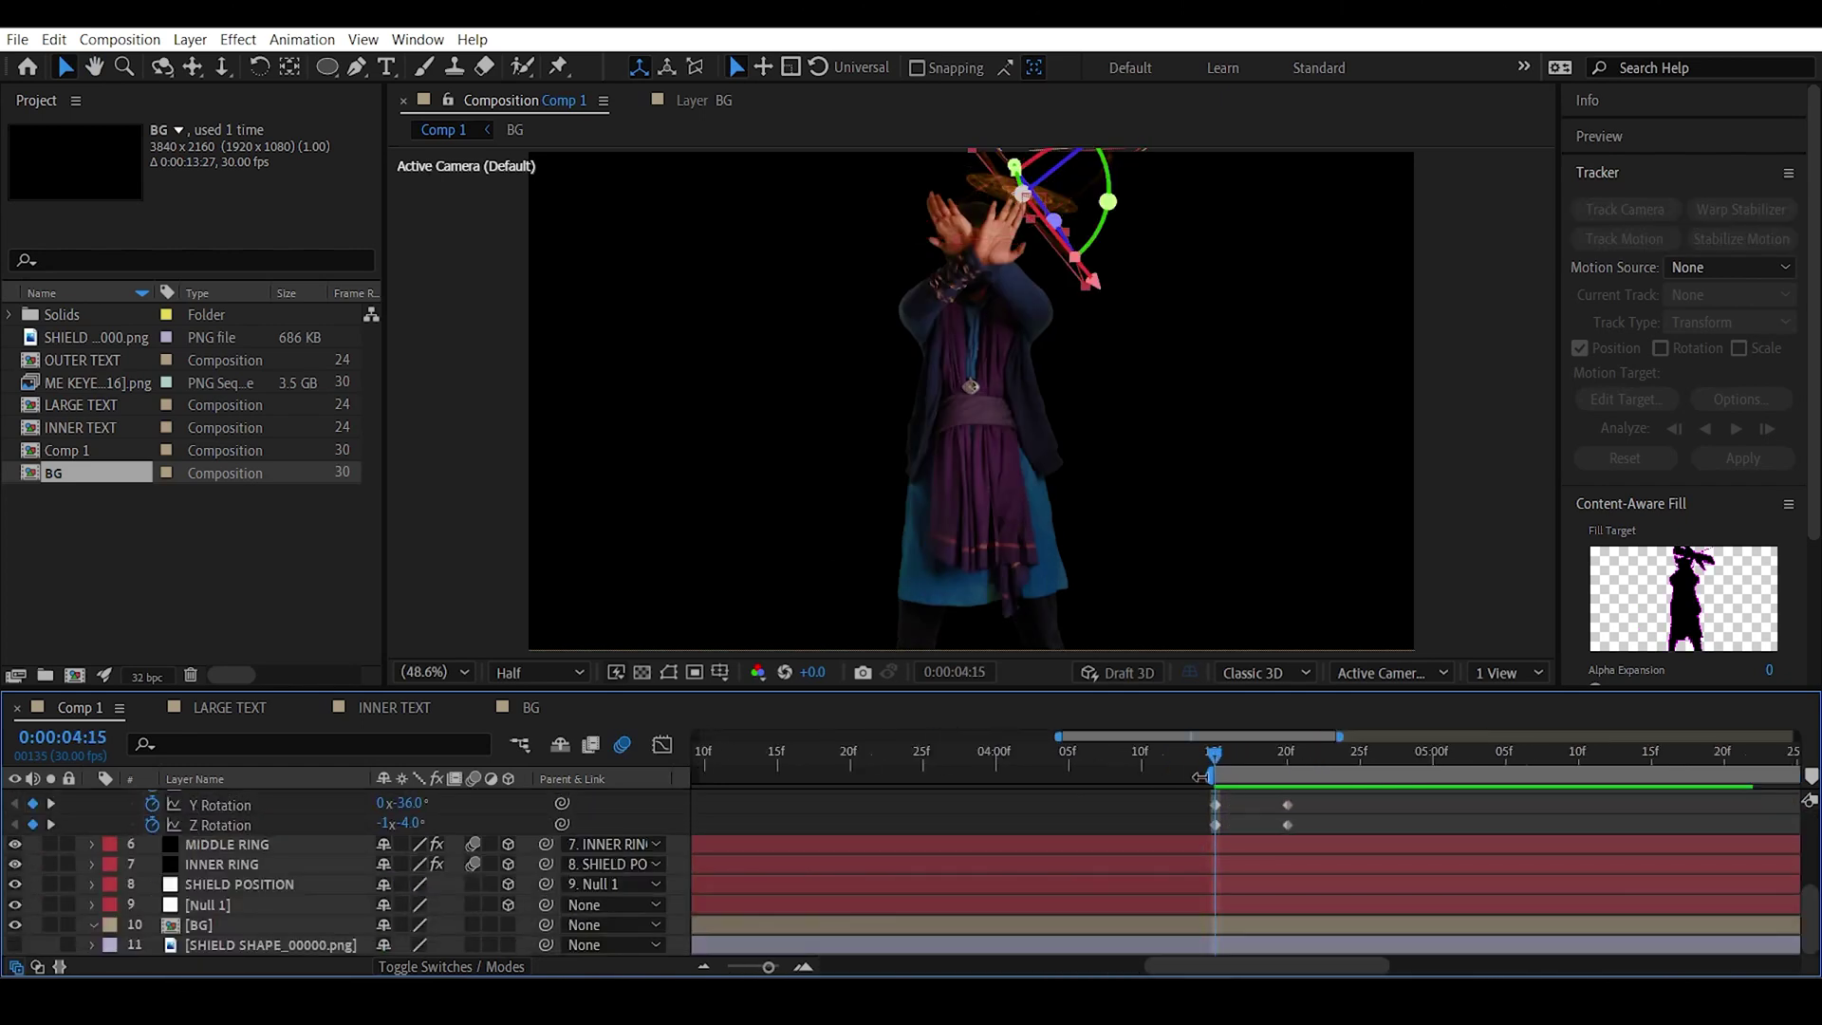
left_click_drag(1217, 754, 1208, 754)
scroll(263, 839, "up", 3)
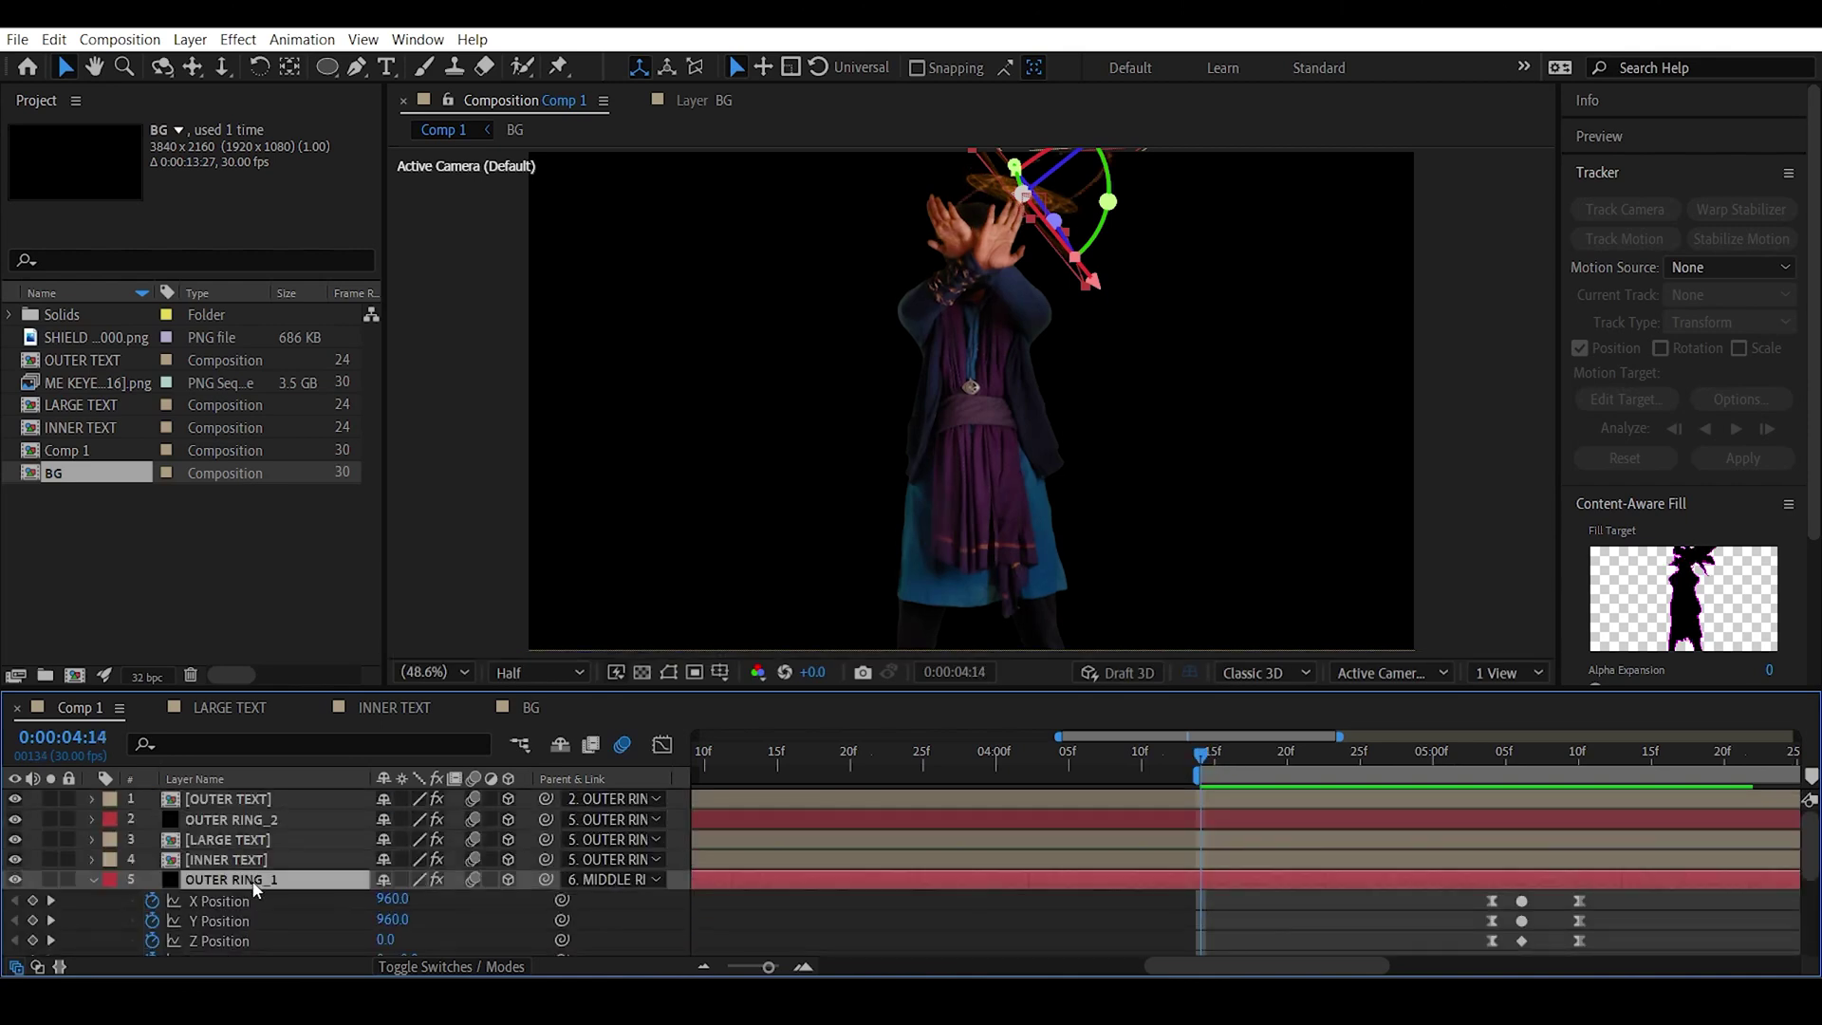
key("t")
left_click(150, 902)
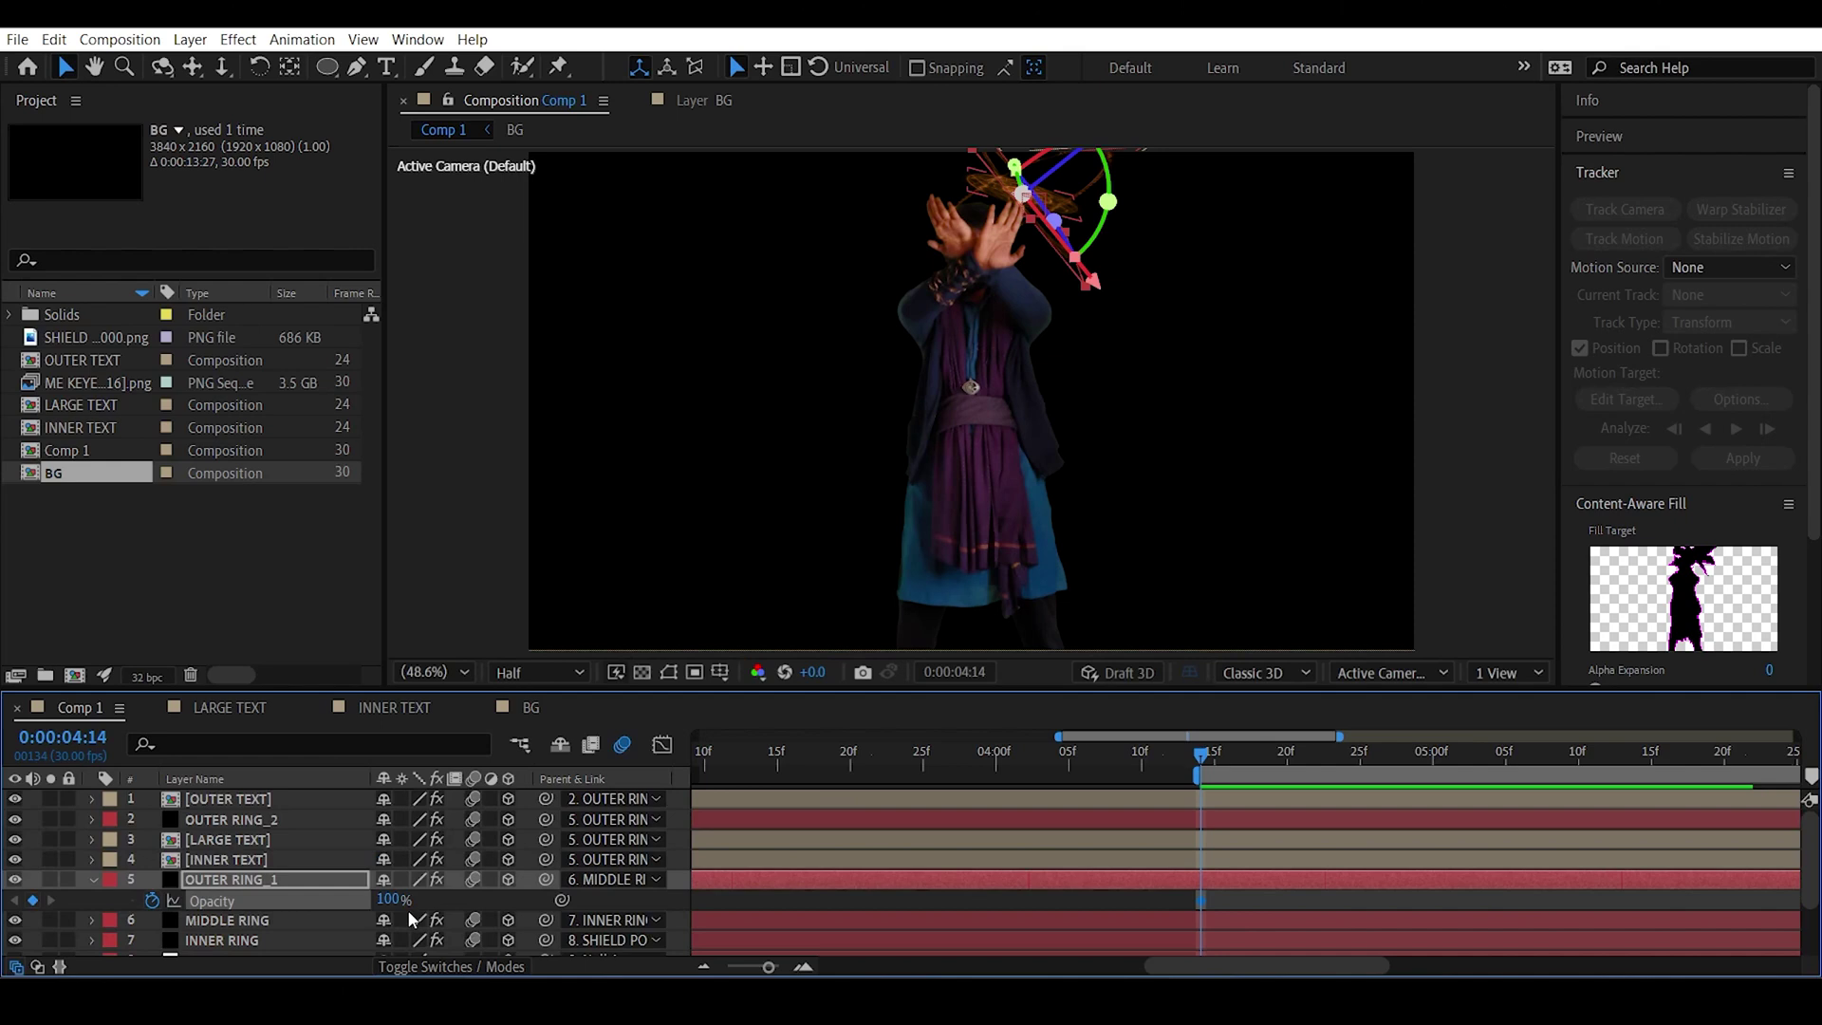
left_click_drag(330, 901, 275, 901)
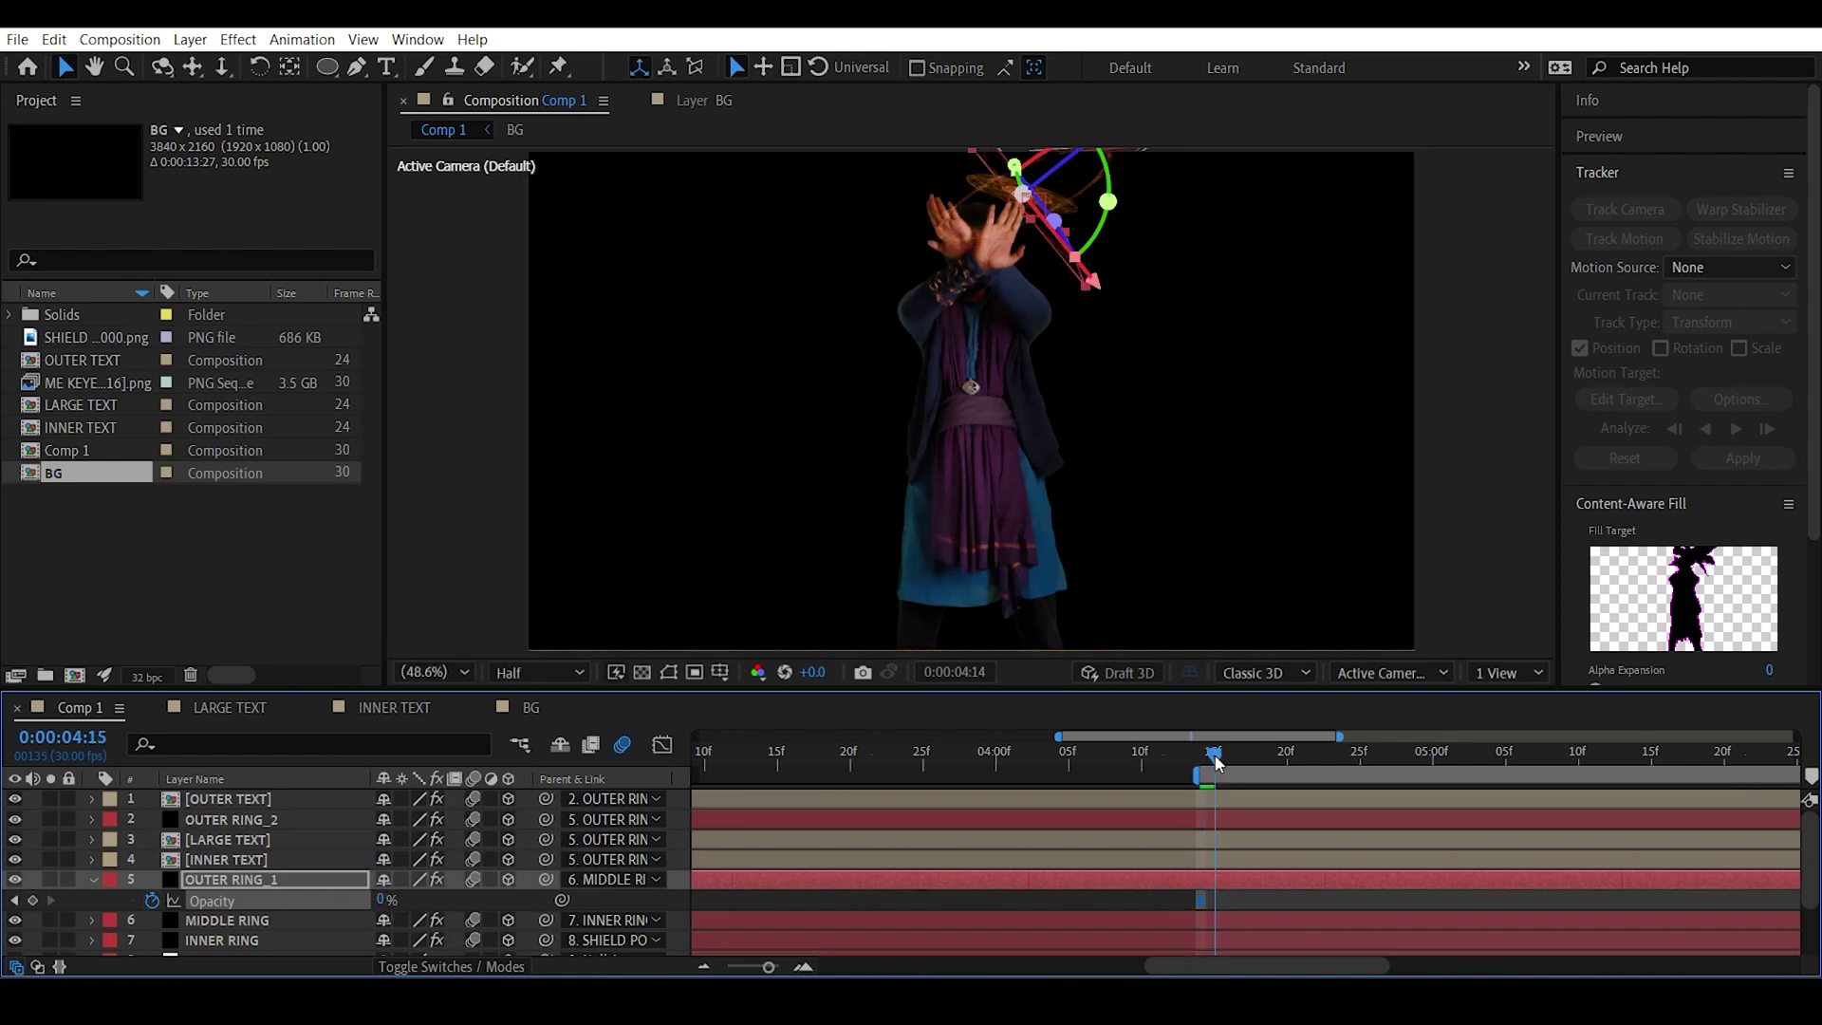
left_click_drag(380, 900, 860, 870)
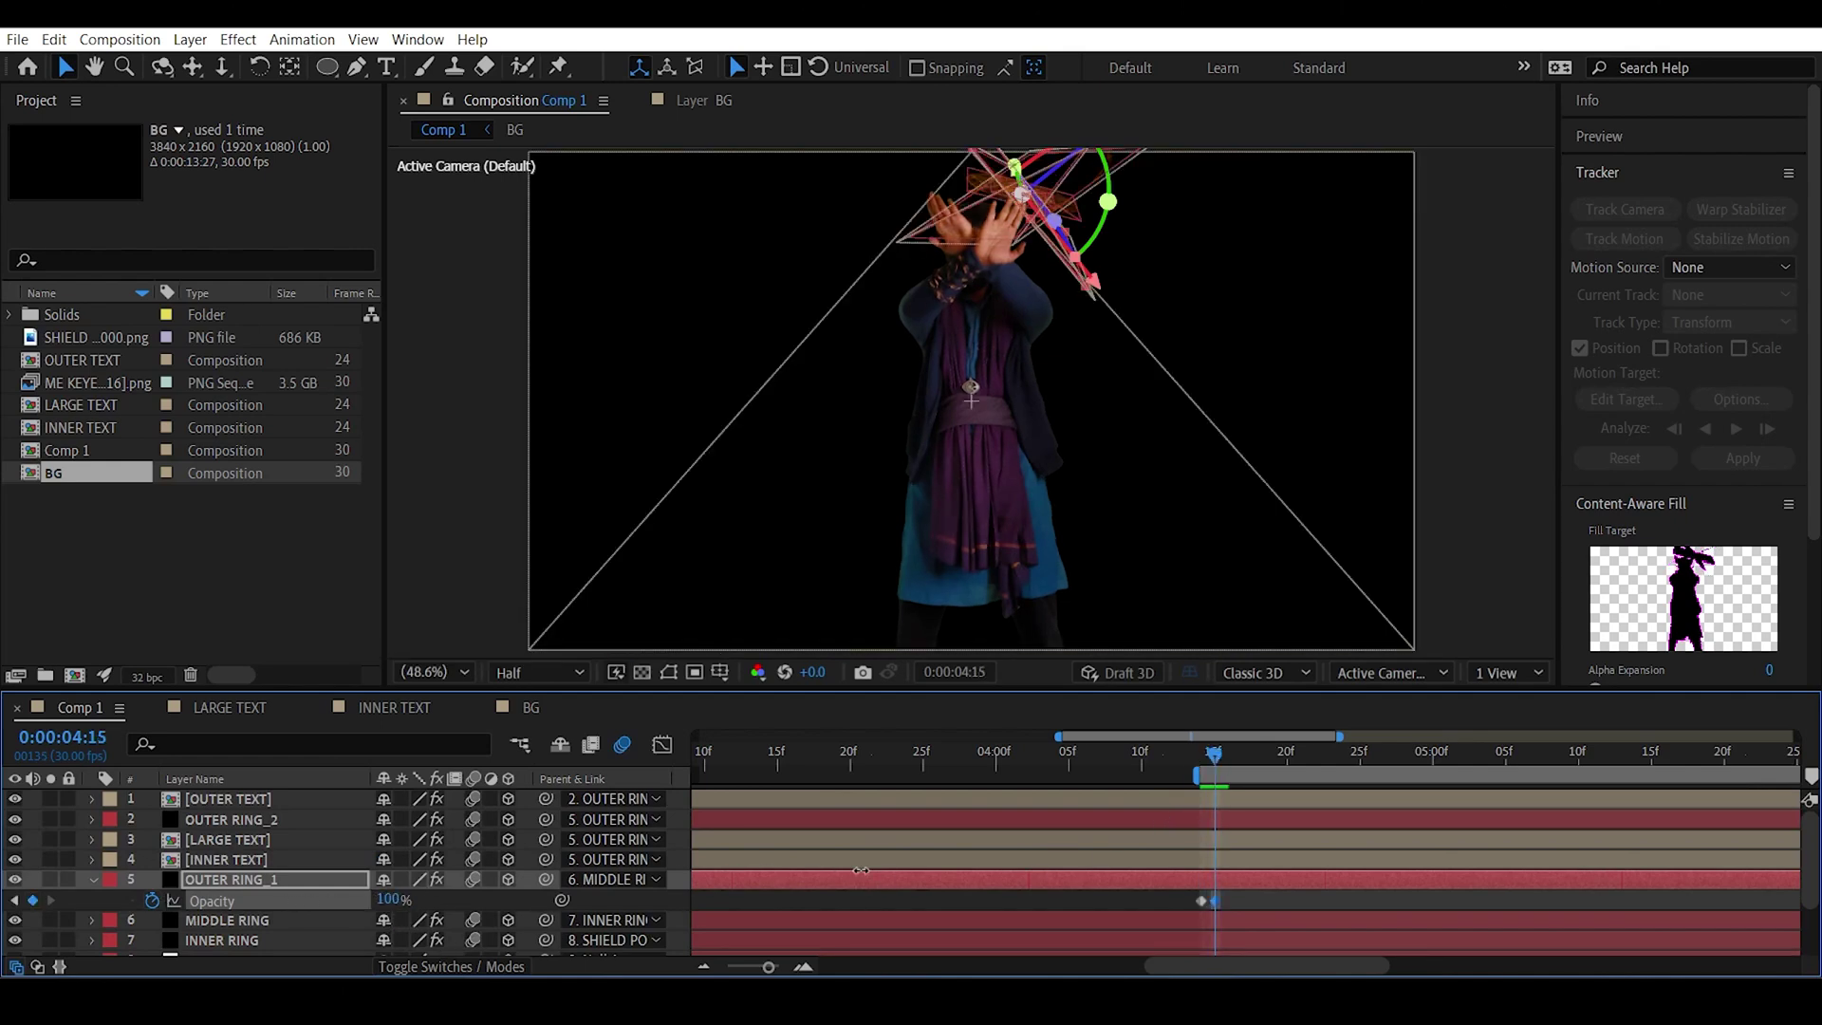
left_click(94, 881)
Keyframe the Opacity of INNER TEXT and LARGE TEXT at 100% on 0:00:04:15 and 0% on 0:00:04:14.
left_click(233, 861)
key("t")
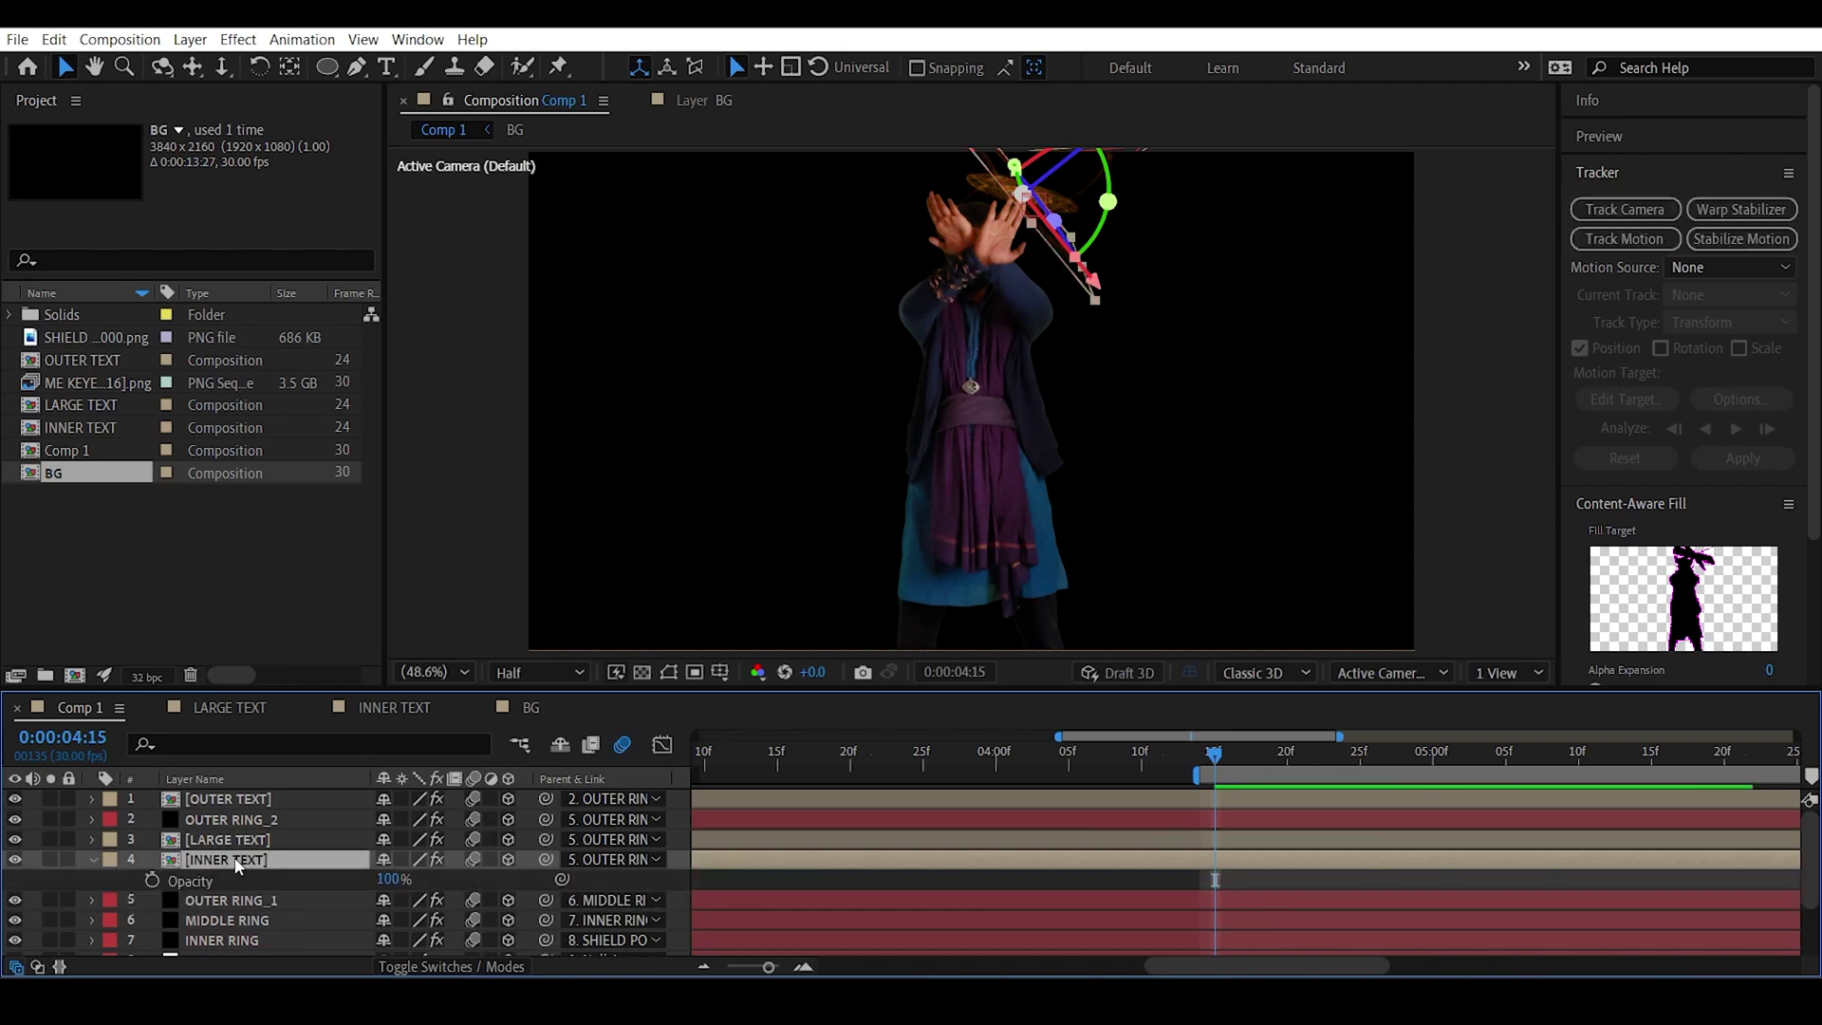
left_click(152, 881)
left_click(228, 839)
key("t")
left_click(152, 859)
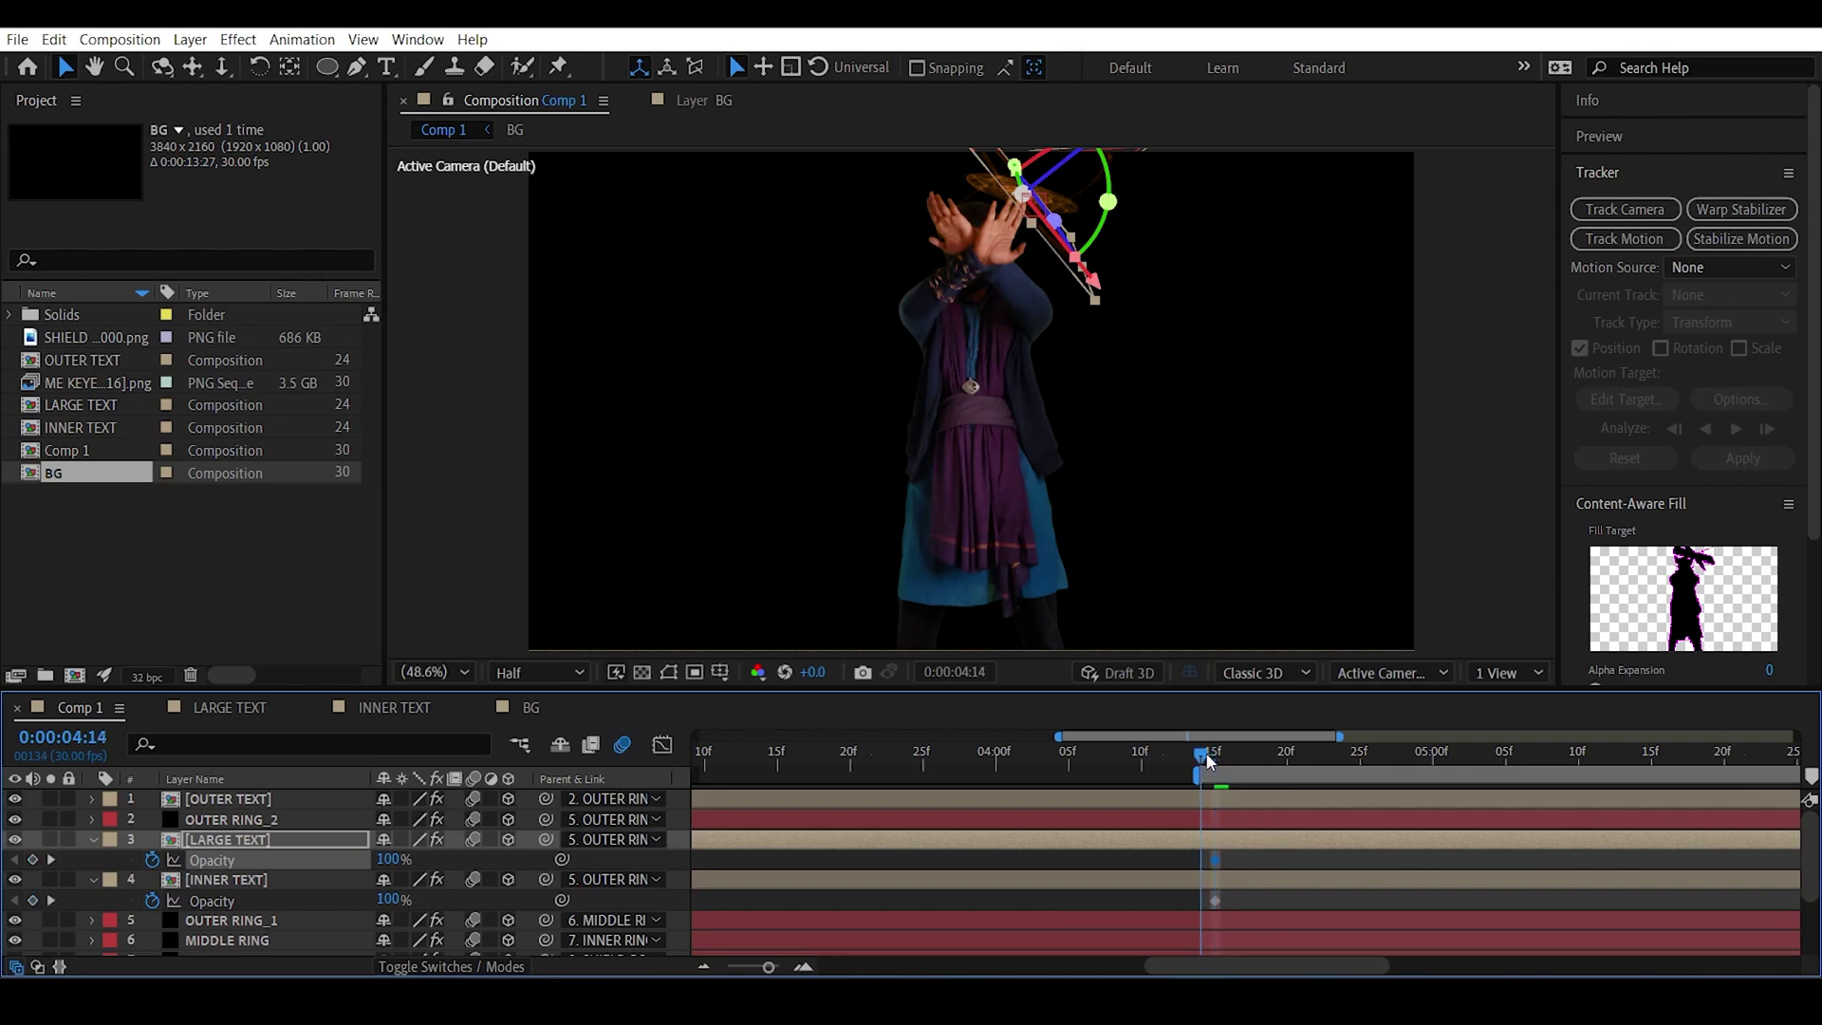
left_click(237, 901, "shift")
left_click_drag(262, 890, 58, 879)
left_click(493, 406)
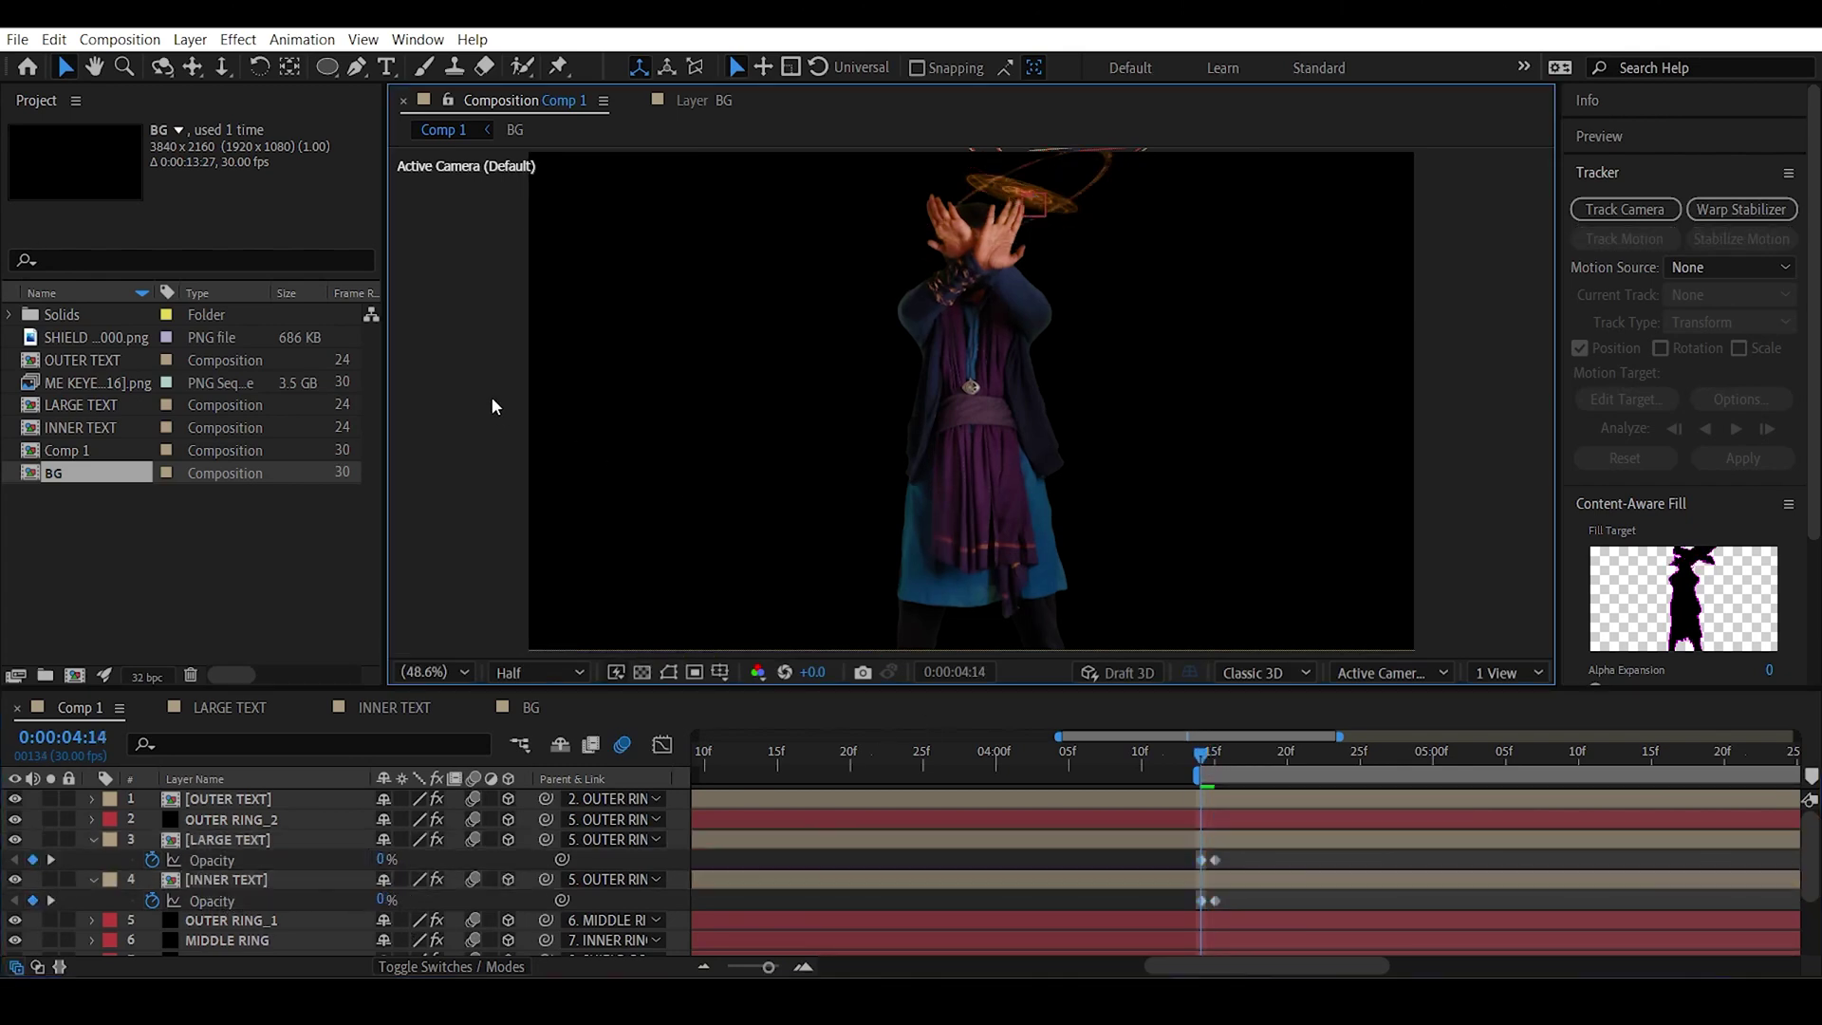
Extend the work area's start back to about 0:00:04:01 and play back the moment the shield appears.
left_click_drag(1192, 770, 1010, 772)
left_click(1067, 756)
key("space")
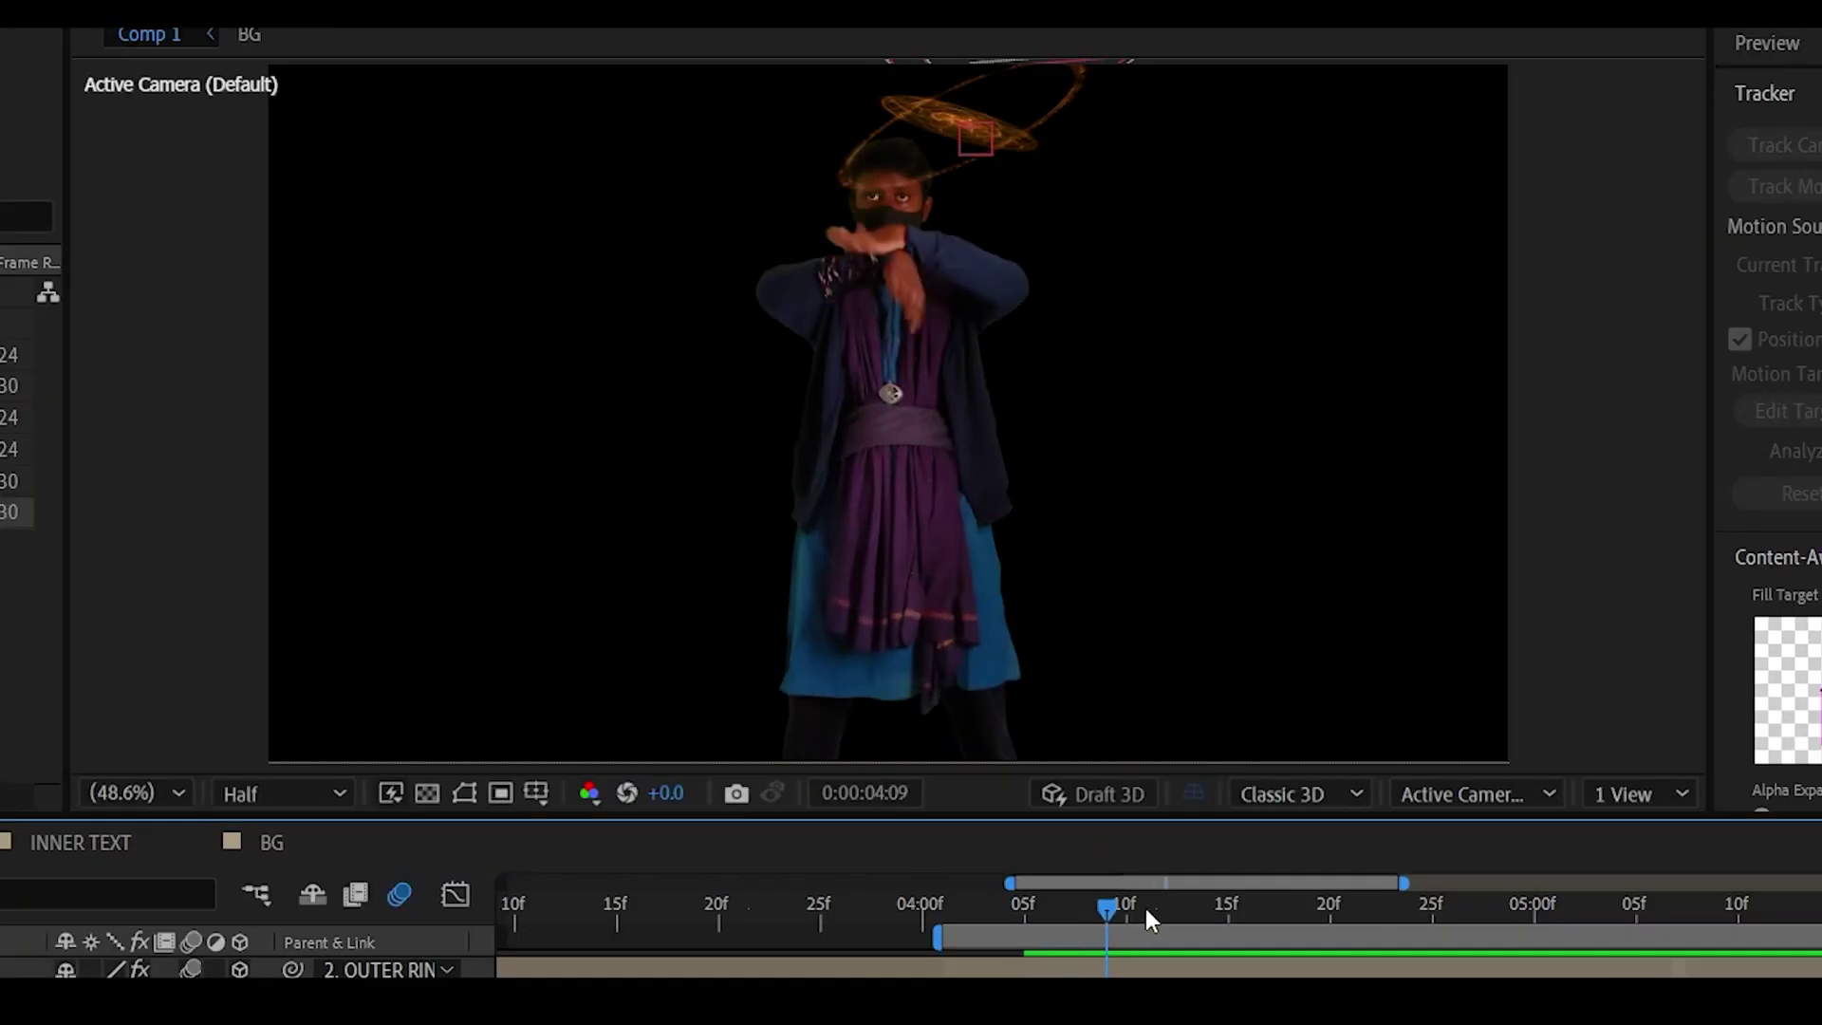
Keyframe the Opacity of OUTER TEXT and OUTER RING_2 at 100% on 0:00:04:15 and 0% on 0:00:04:14.
left_click_drag(1214, 899, 1227, 899)
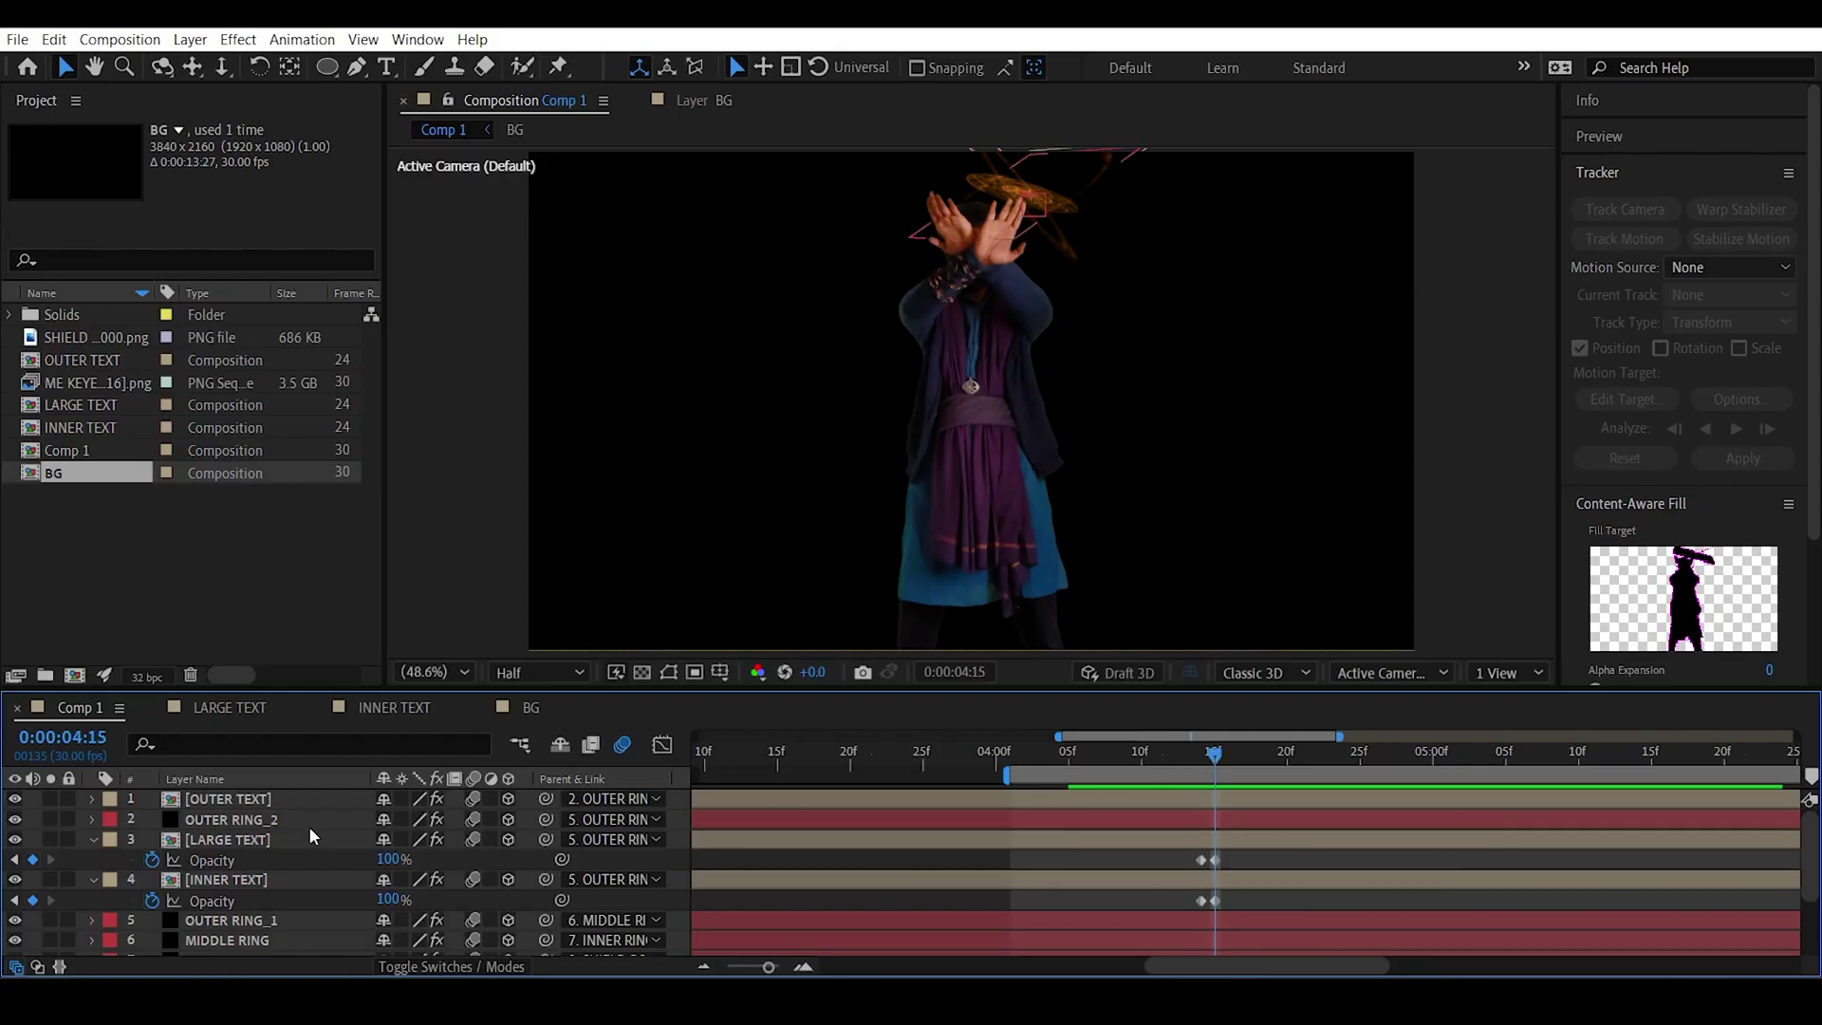
left_click(309, 823)
left_click(310, 797, "shift")
key("t")
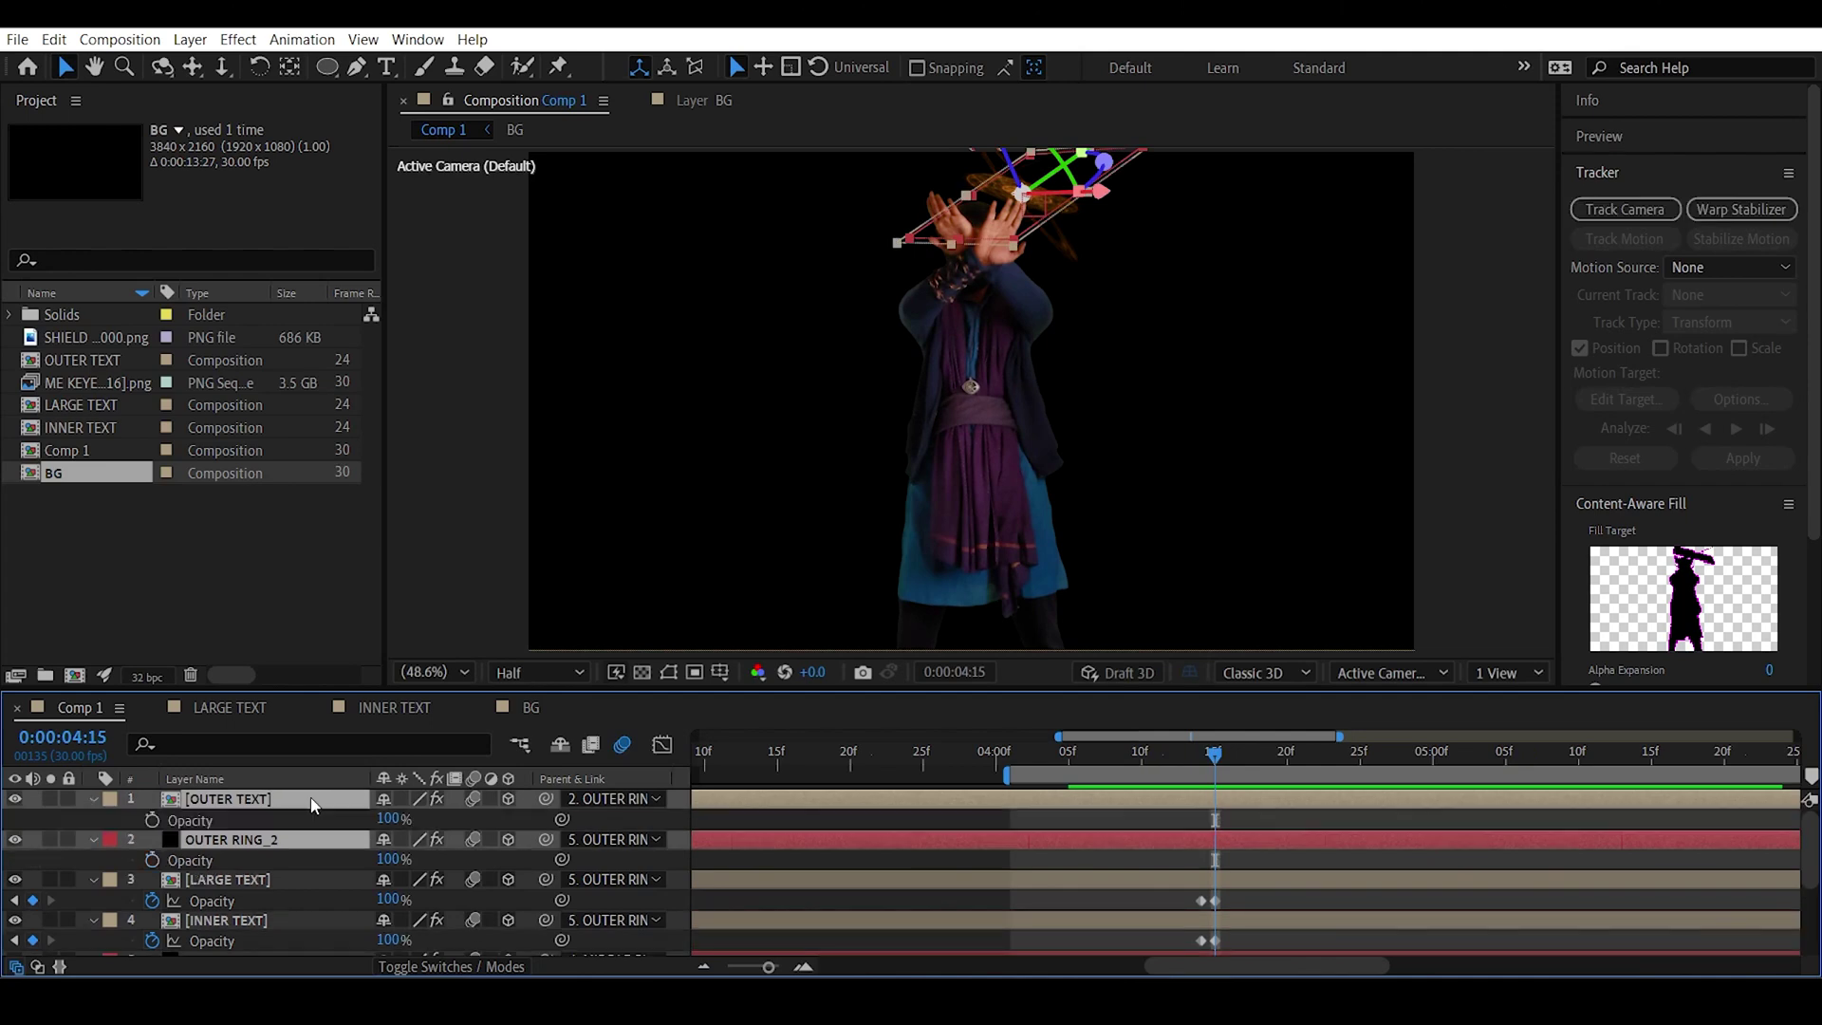
left_click(153, 860)
left_click(1203, 756)
scroll(284, 854, "down", 3)
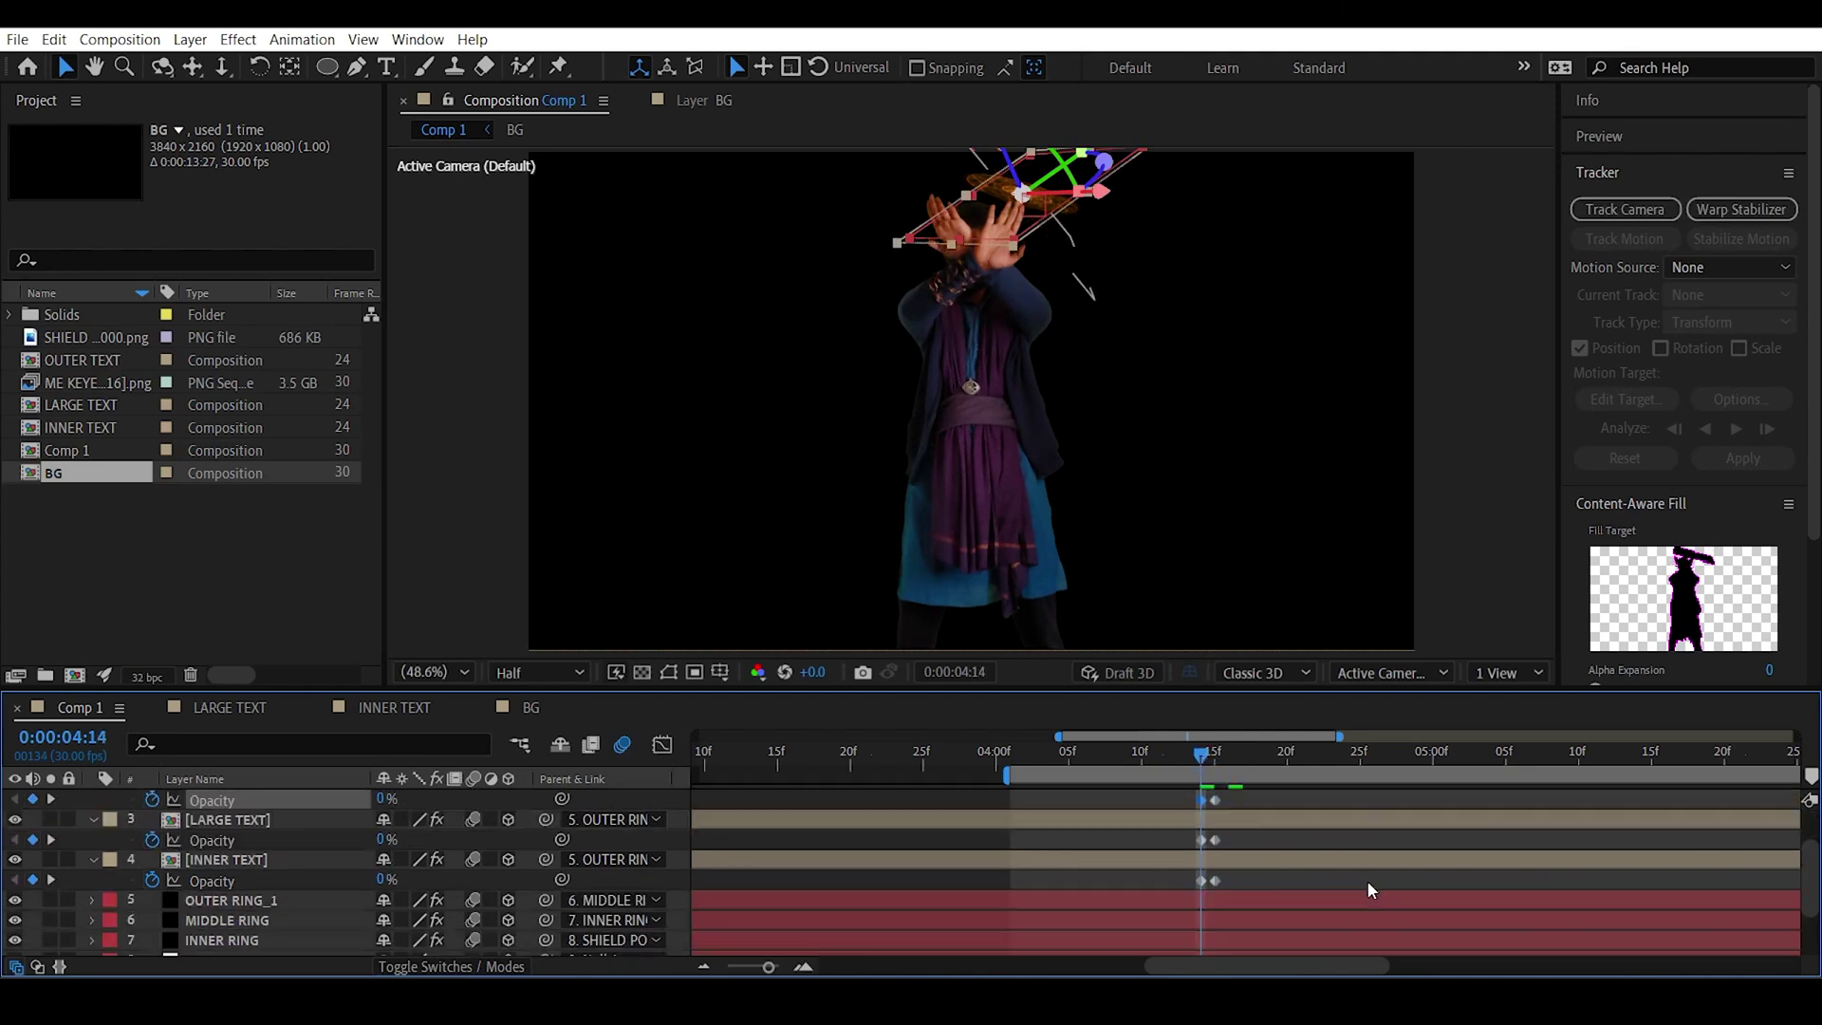
Keyframe the Opacity of MIDDLE RING and INNER RING at 100% on 0:00:04:15 and 0% on 0:00:04:14.
left_click(272, 877)
left_click(275, 863, "shift")
key("t")
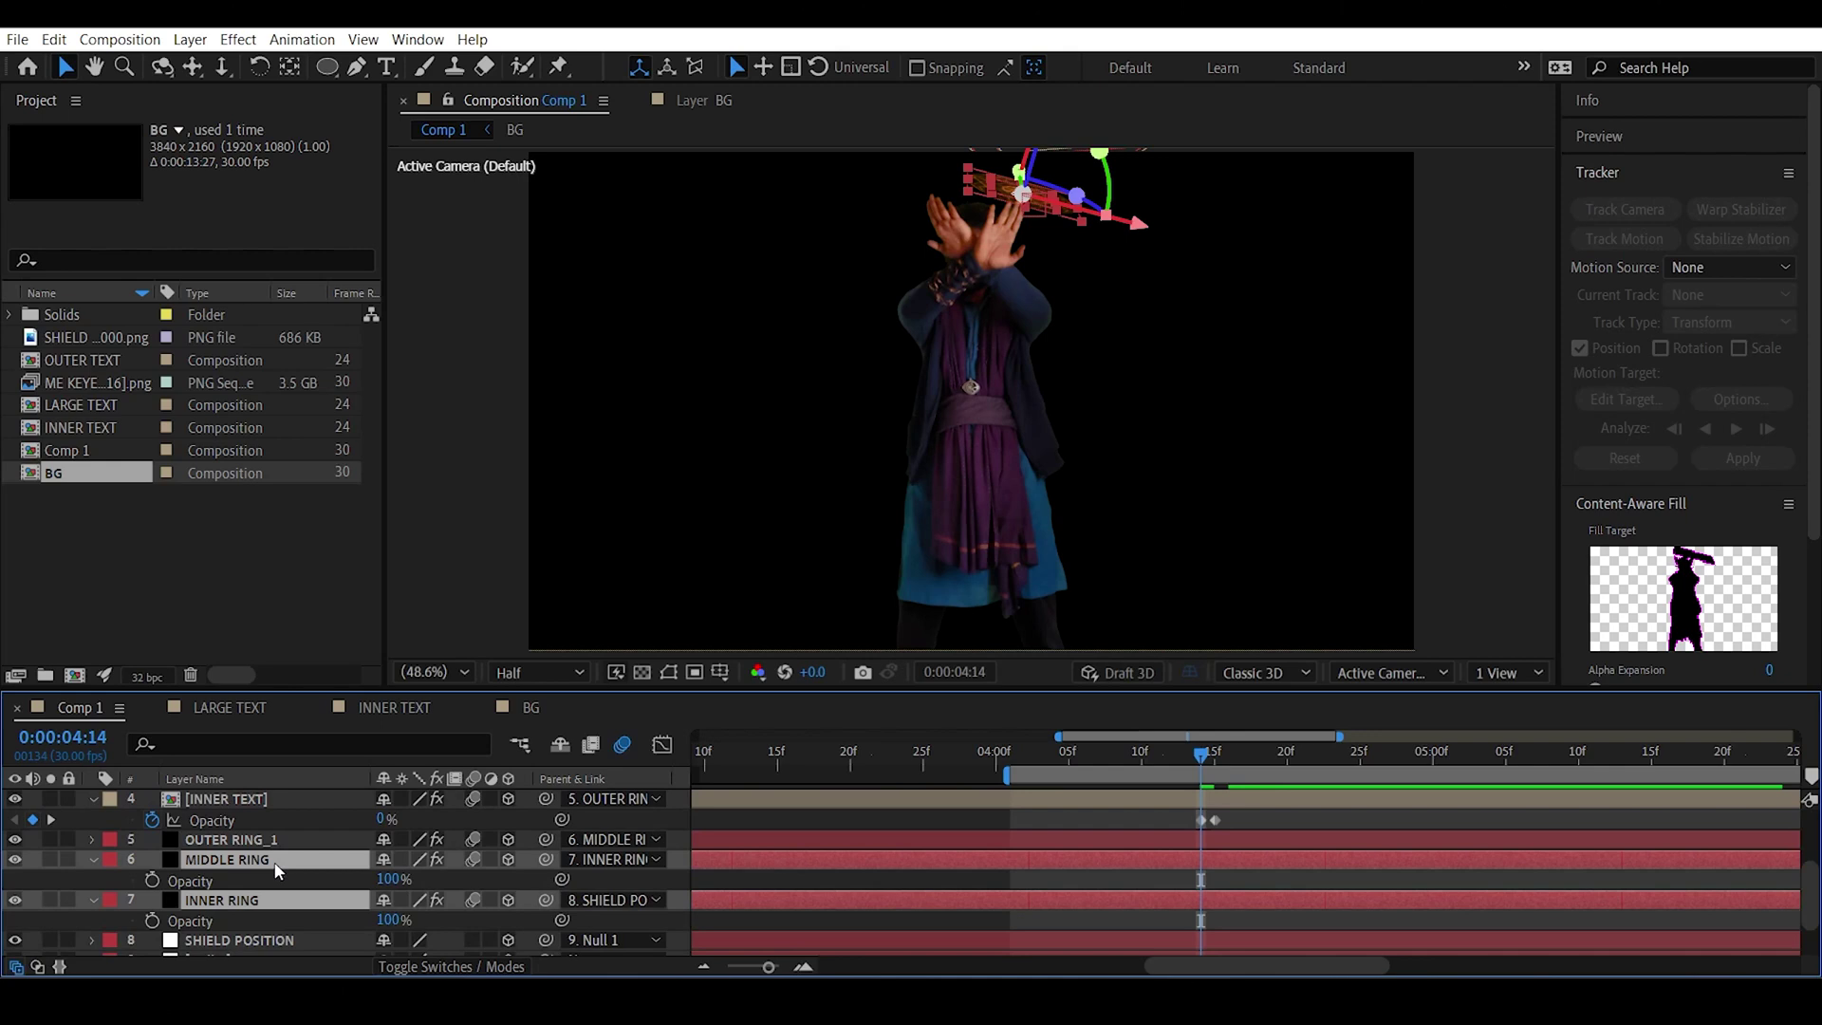
left_click(1214, 752)
left_click(1201, 754)
left_click(388, 880)
type("0")
key("Return")
Play back the shield's appearance from 0:00:04:01.
left_click(1010, 754)
left_click(506, 427)
key("space")
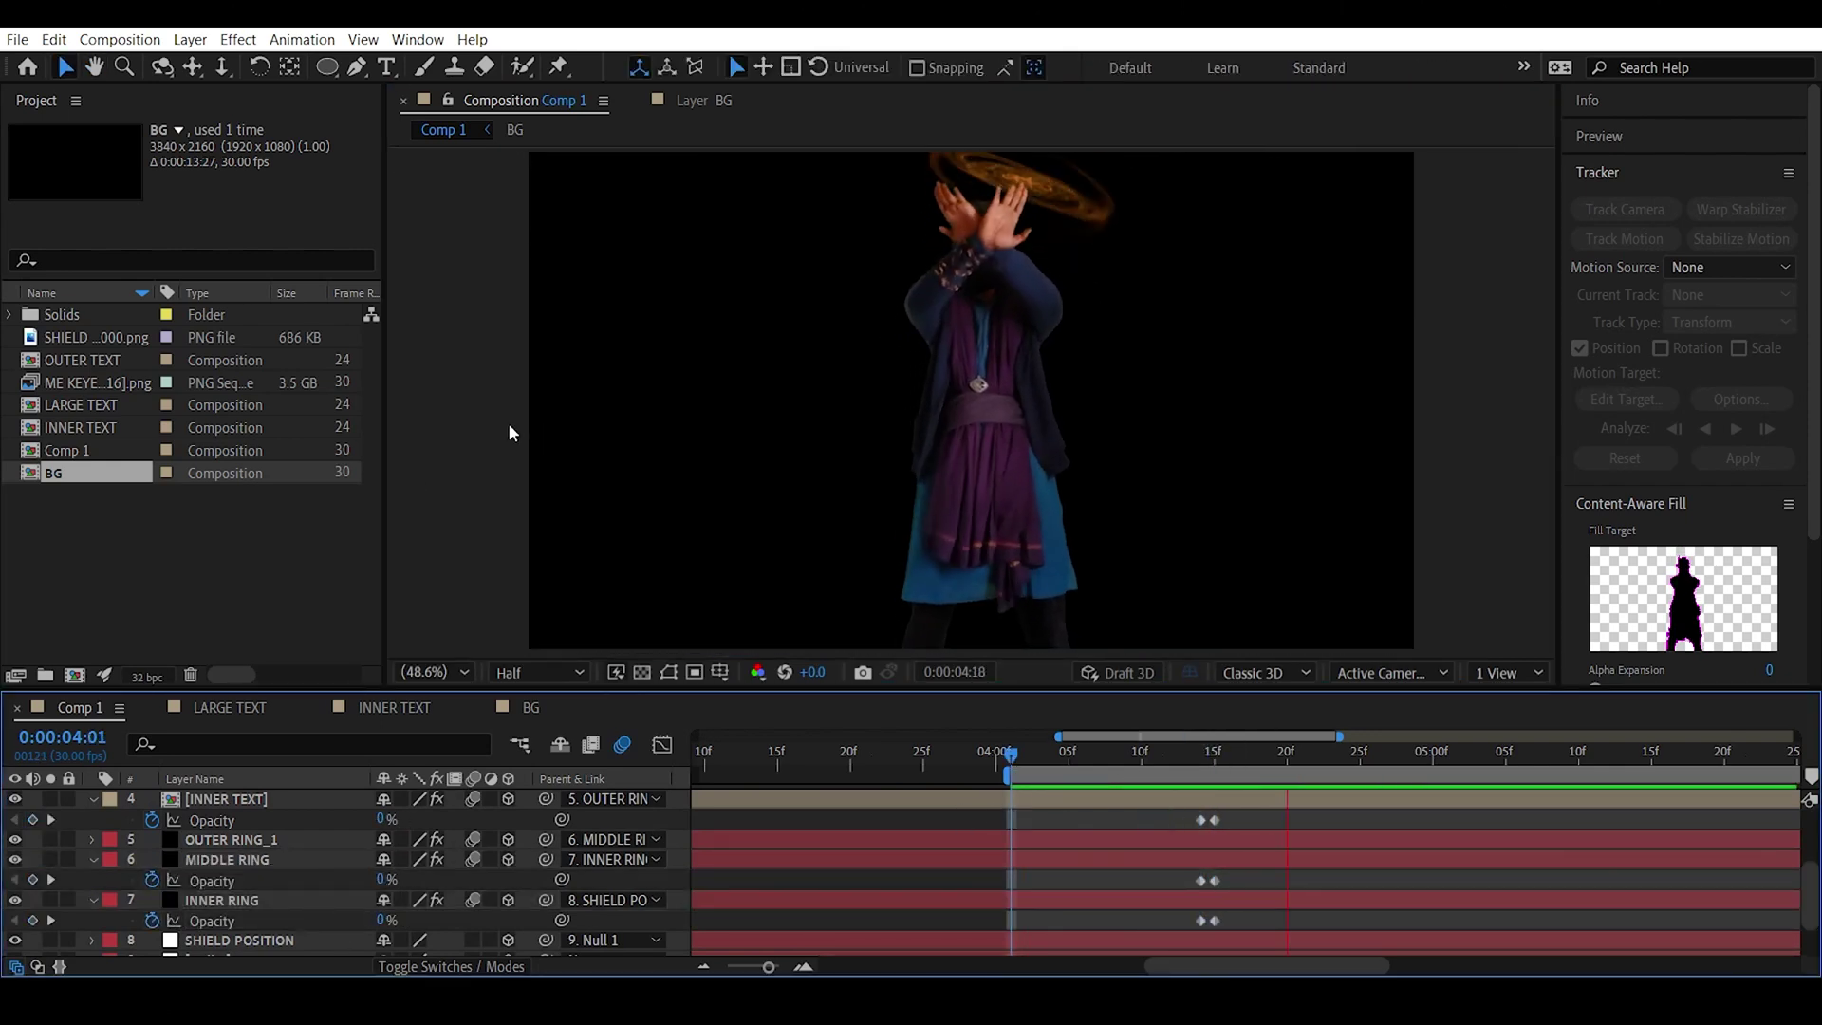
Delay the Opacity keyframes of MIDDLE RING and INNER RING to about 0:00:04:22 and 0:00:04:23, and preview from 0:00:04:15.
left_click_drag(1010, 749, 1215, 771)
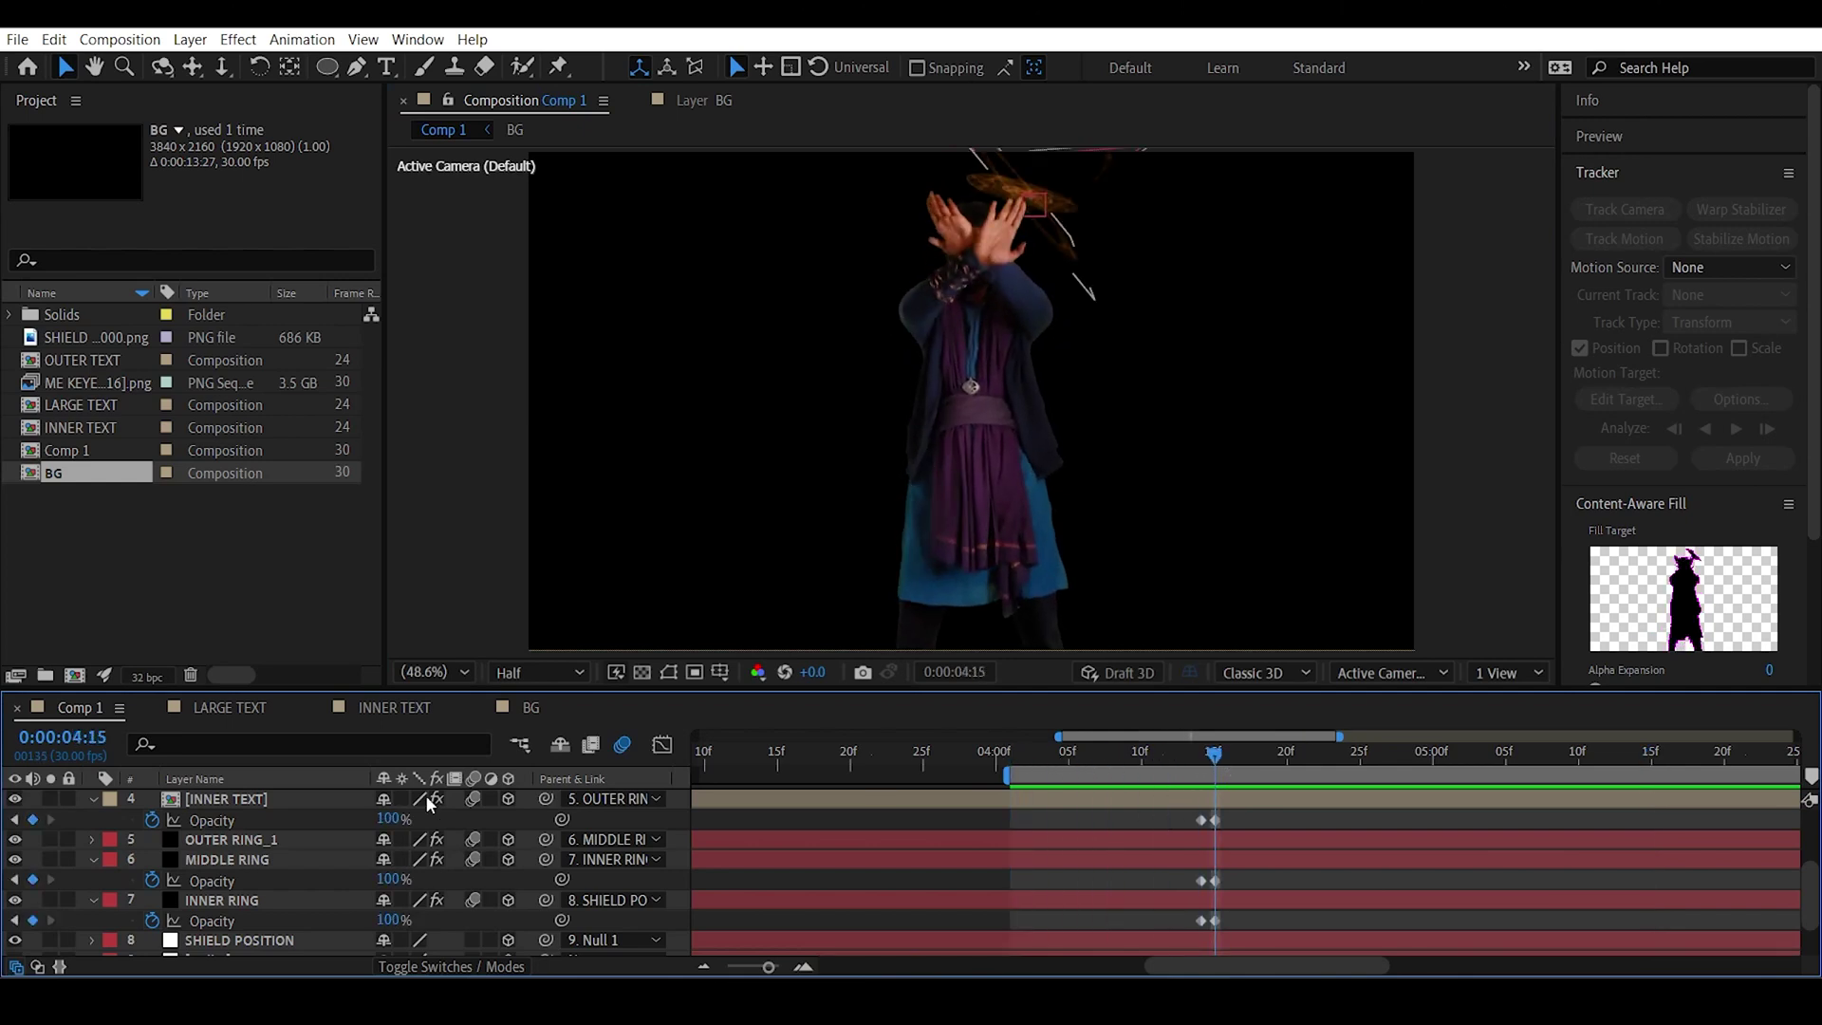
left_click(271, 858)
left_click(260, 899, "shift")
left_click(1244, 888)
left_click_drag(1244, 888, 1315, 919)
left_click(609, 520)
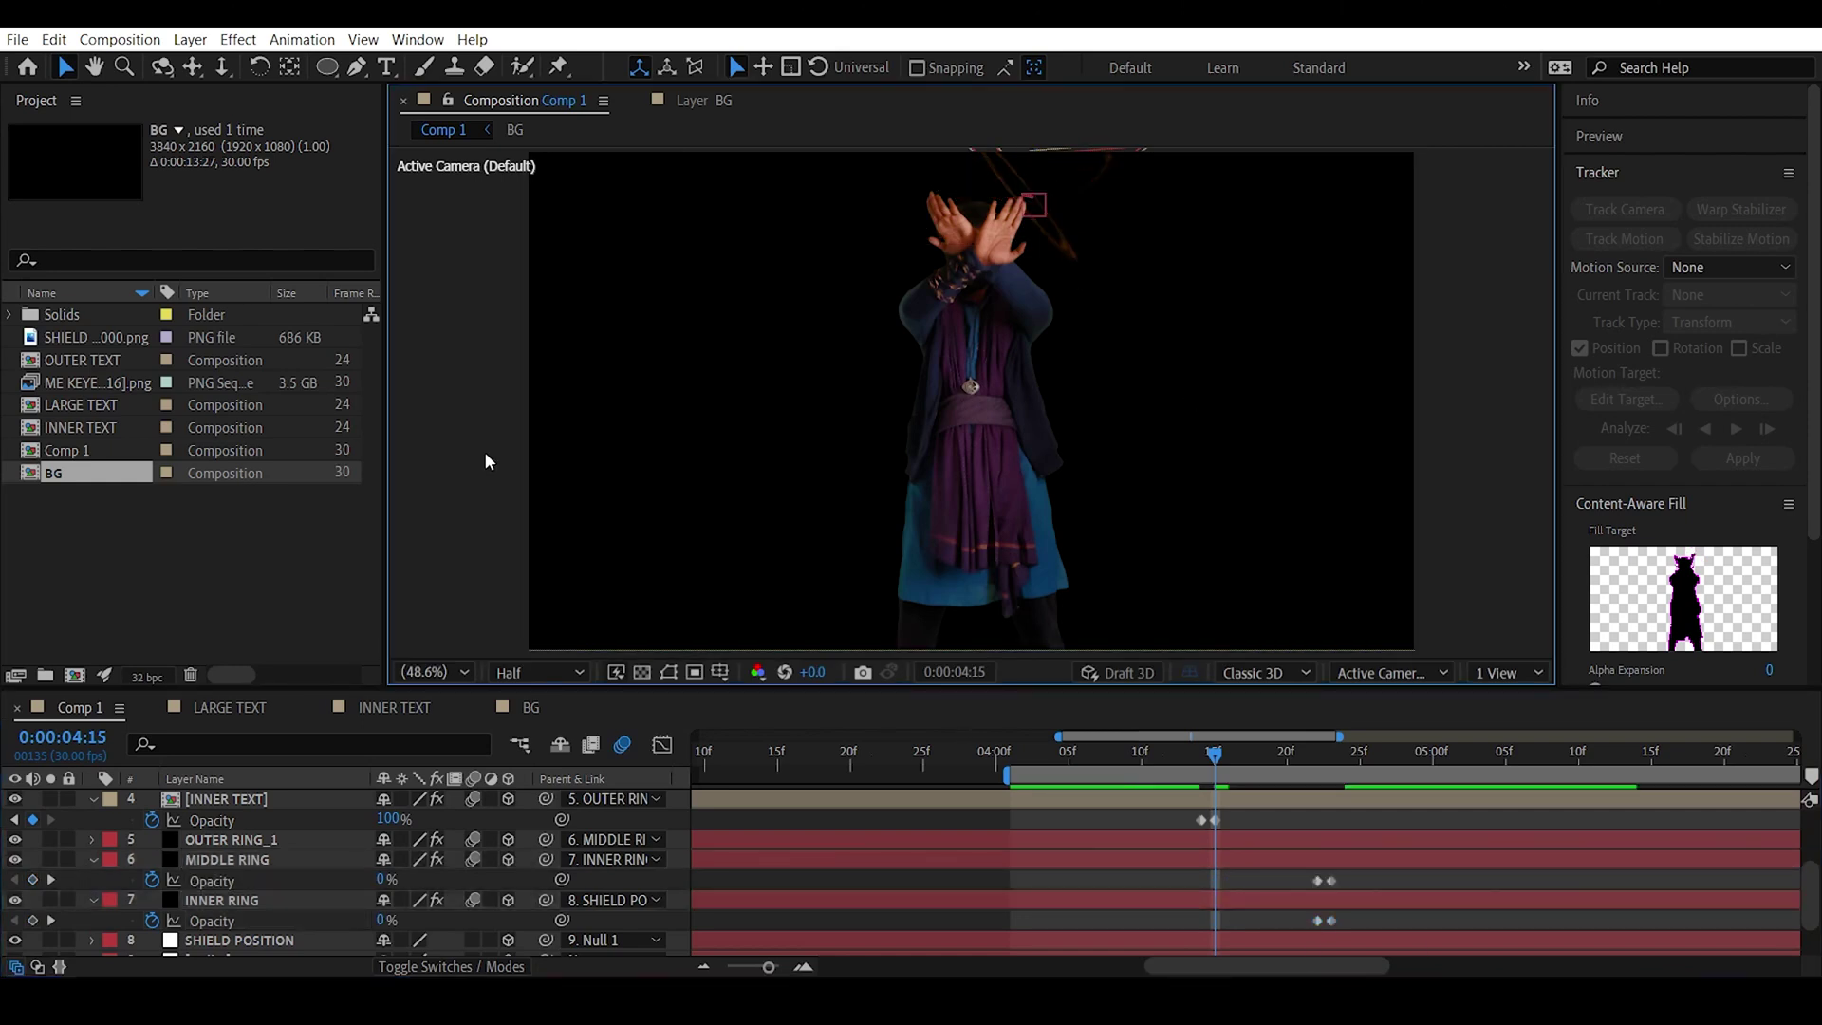
key("space")
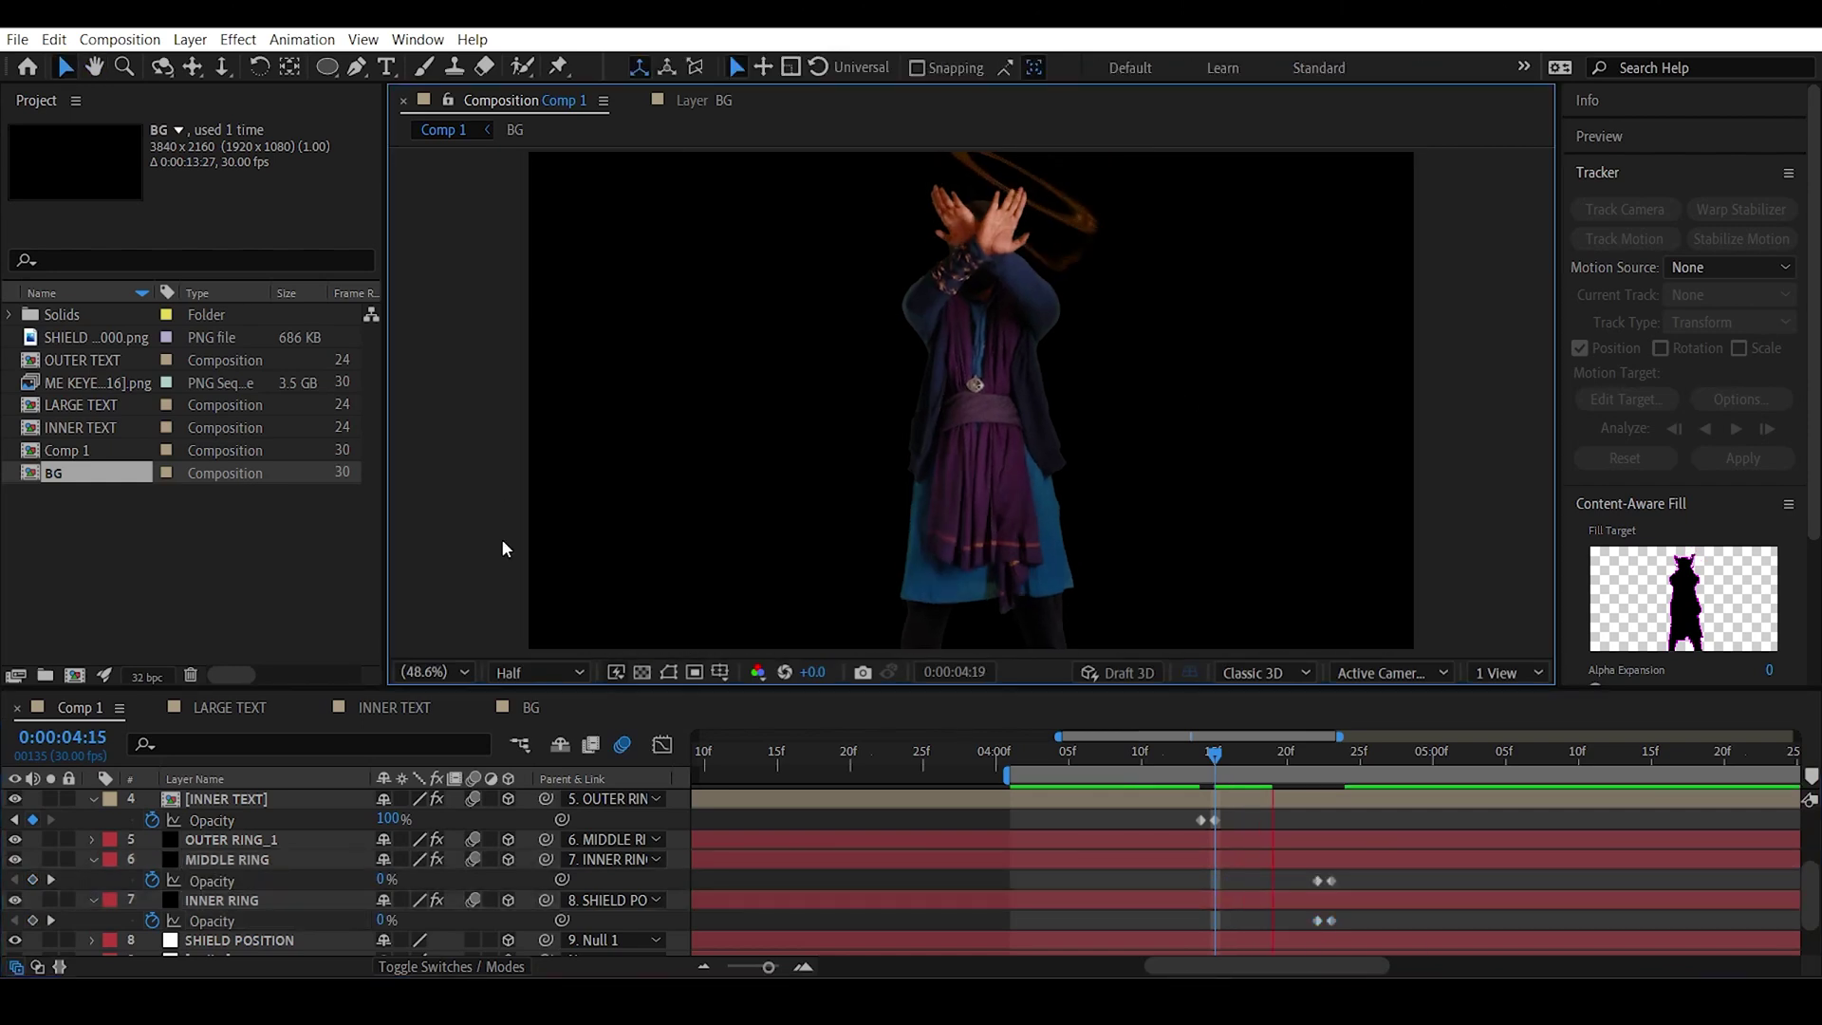
key("space")
Move the Opacity keyframes of MIDDLE RING and INNER RING to about 0:00:04:19 and 0:00:04:20, and play back the reveal.
left_click_drag(1353, 871, 1295, 922)
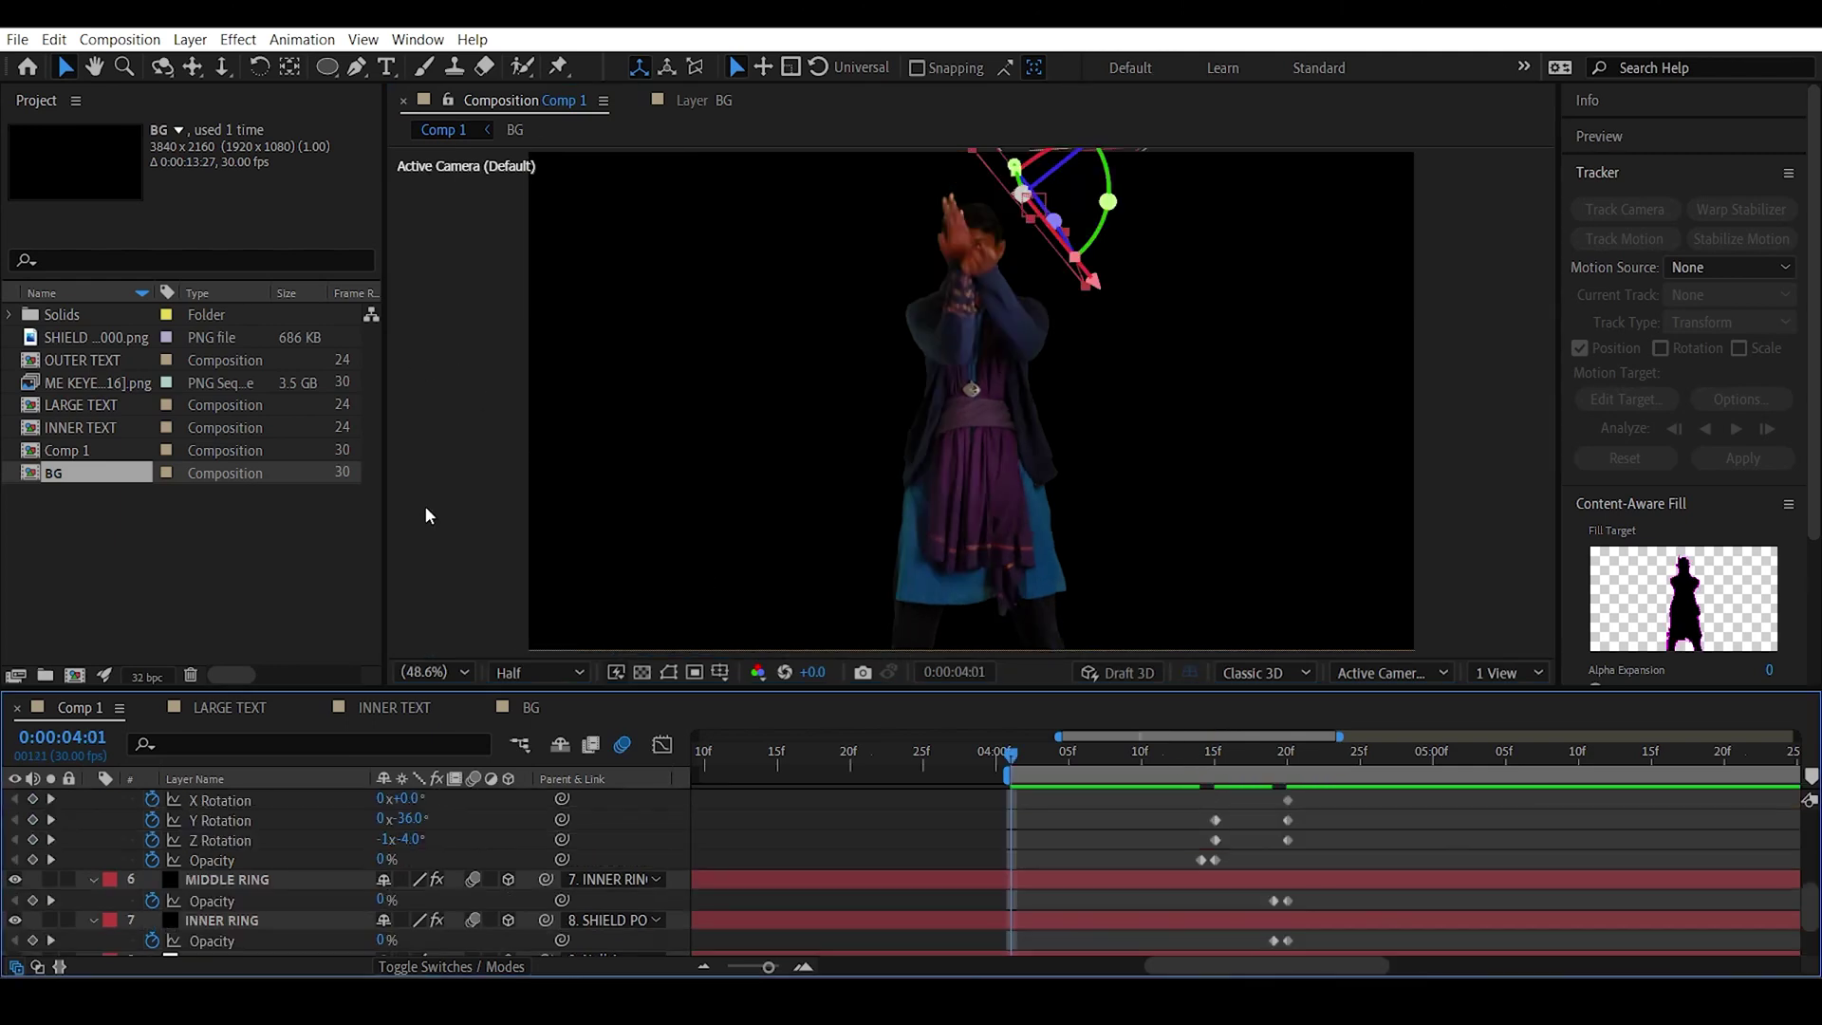
left_click(427, 508)
key("space")
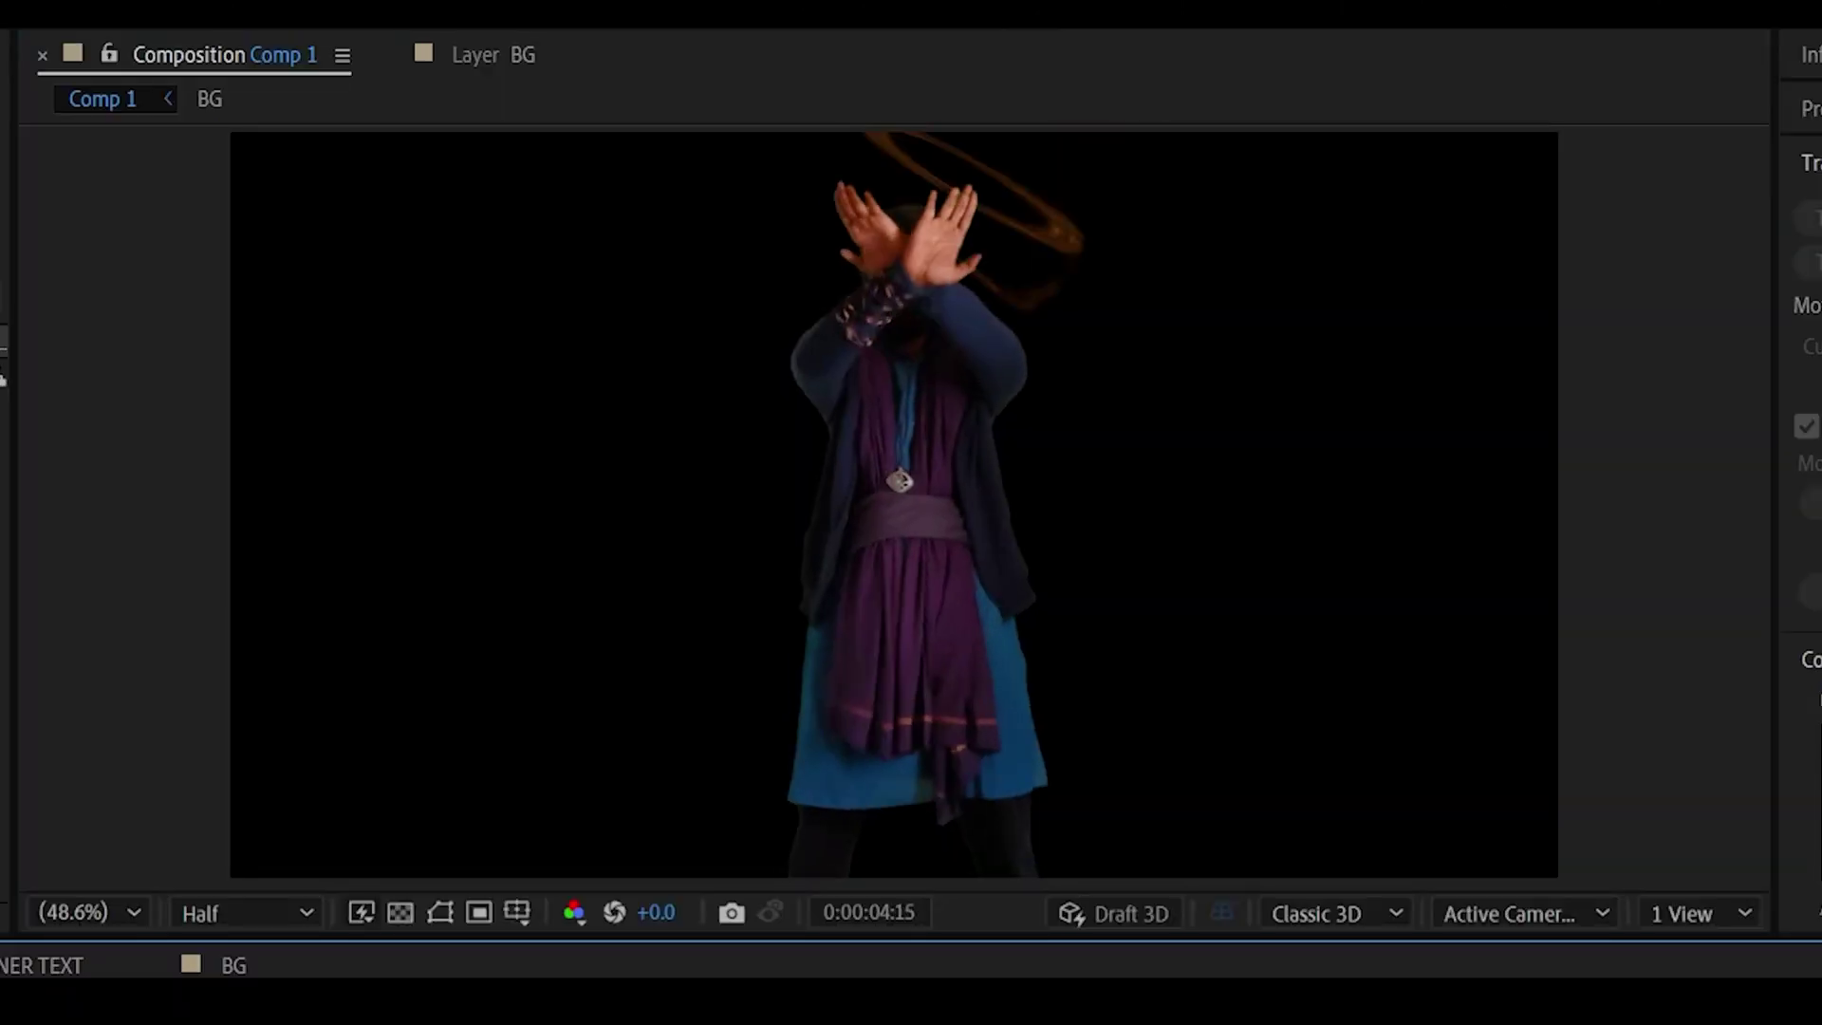
key("space")
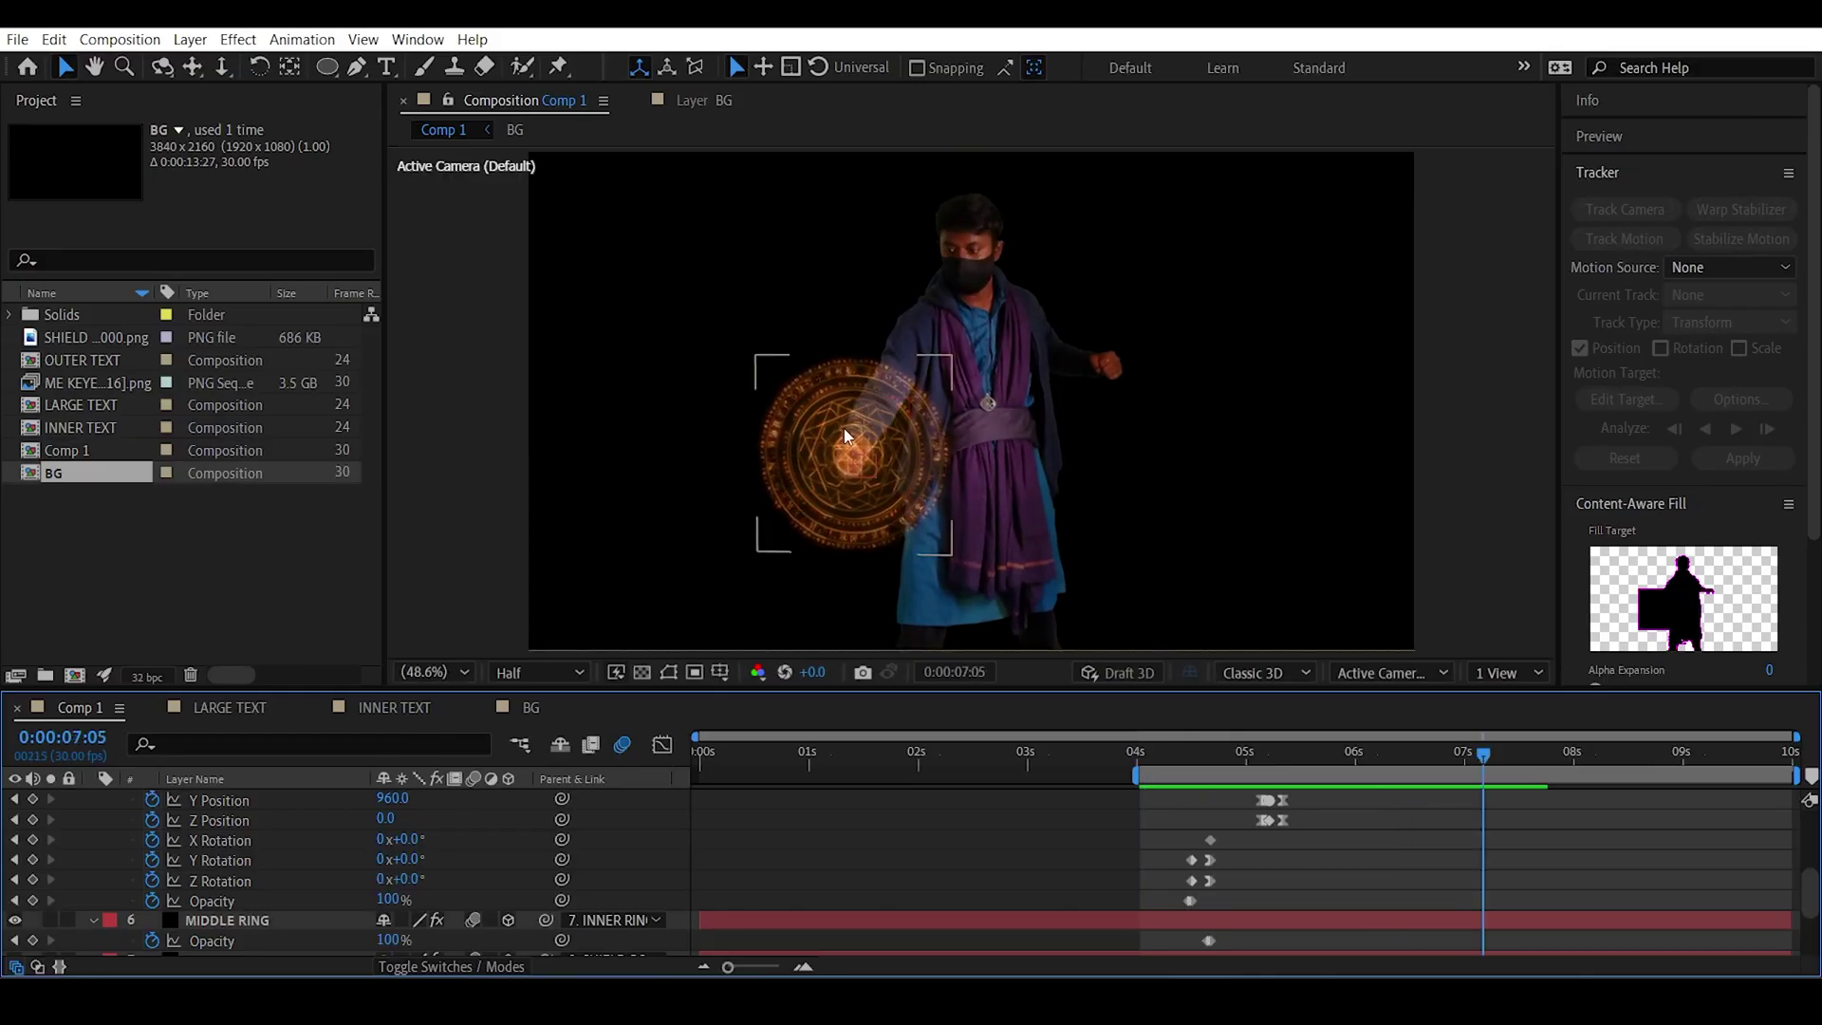
Collapse OUTER RING_1's properties and show MIDDLE RING's rotation properties, undoing a trial change of its Z Rotation.
scroll(84, 853, "up", 3)
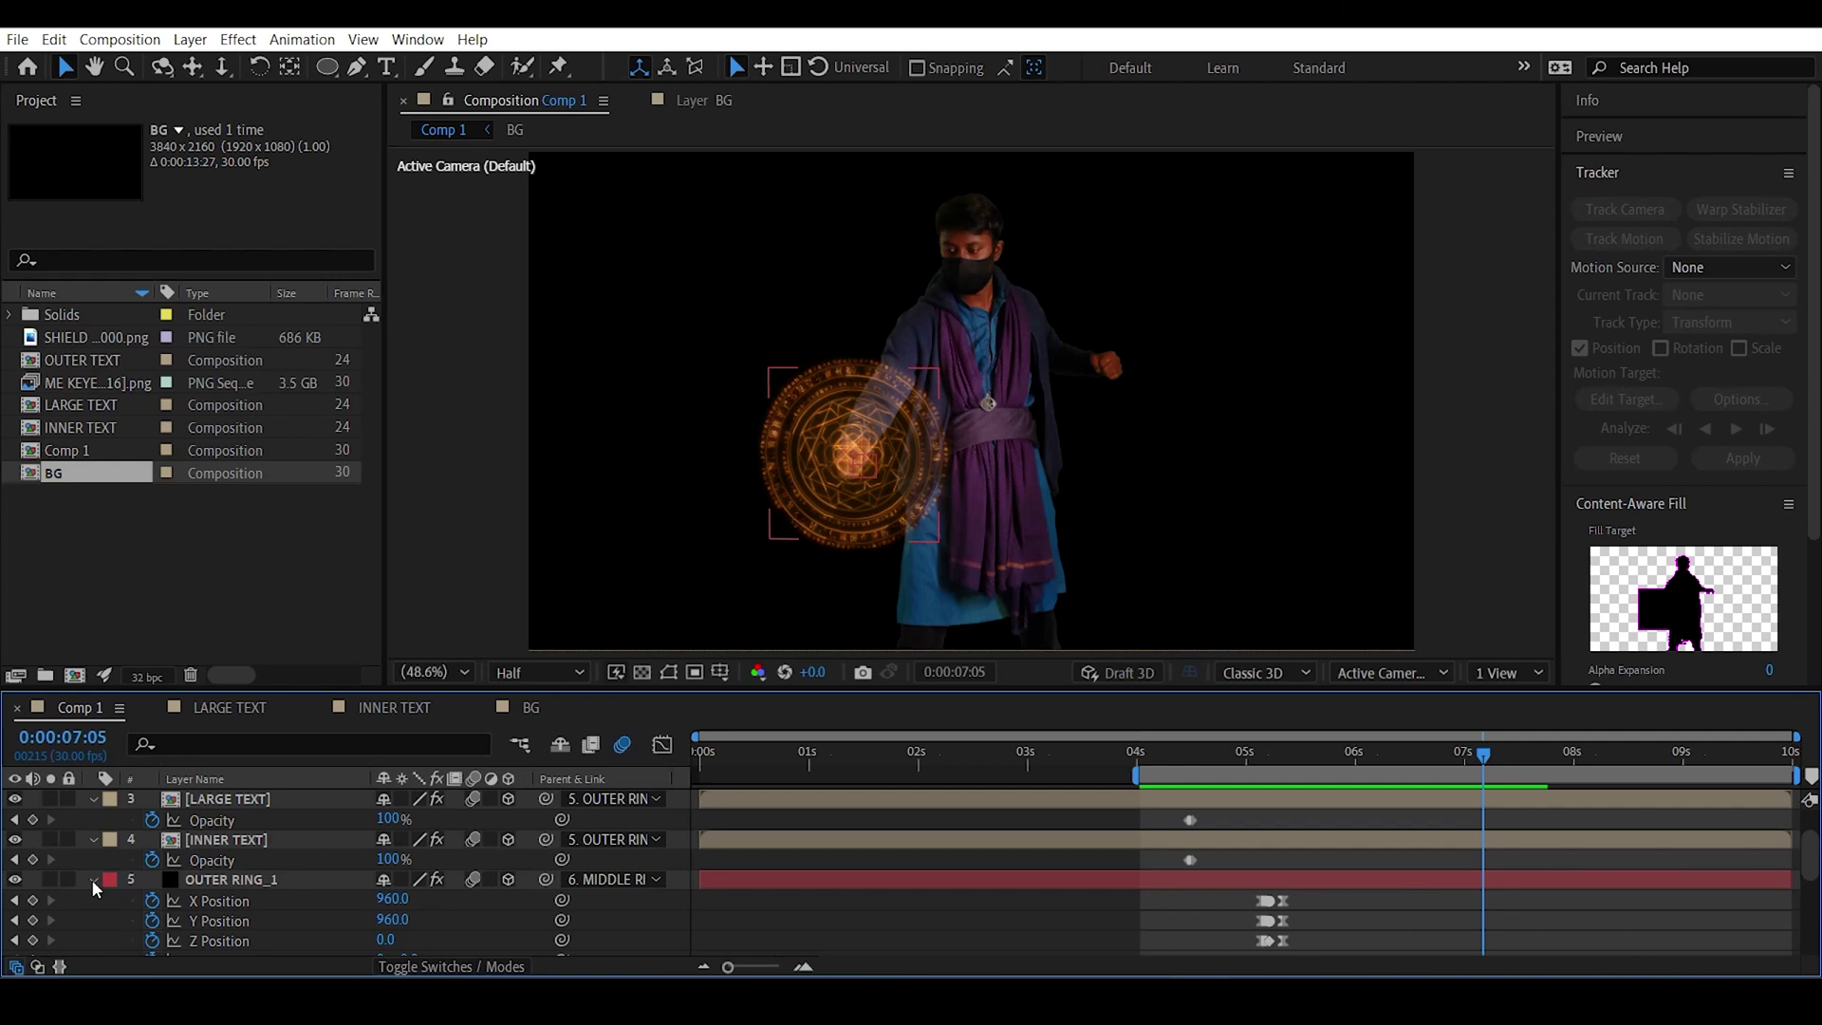
left_click(93, 879)
left_click(212, 903)
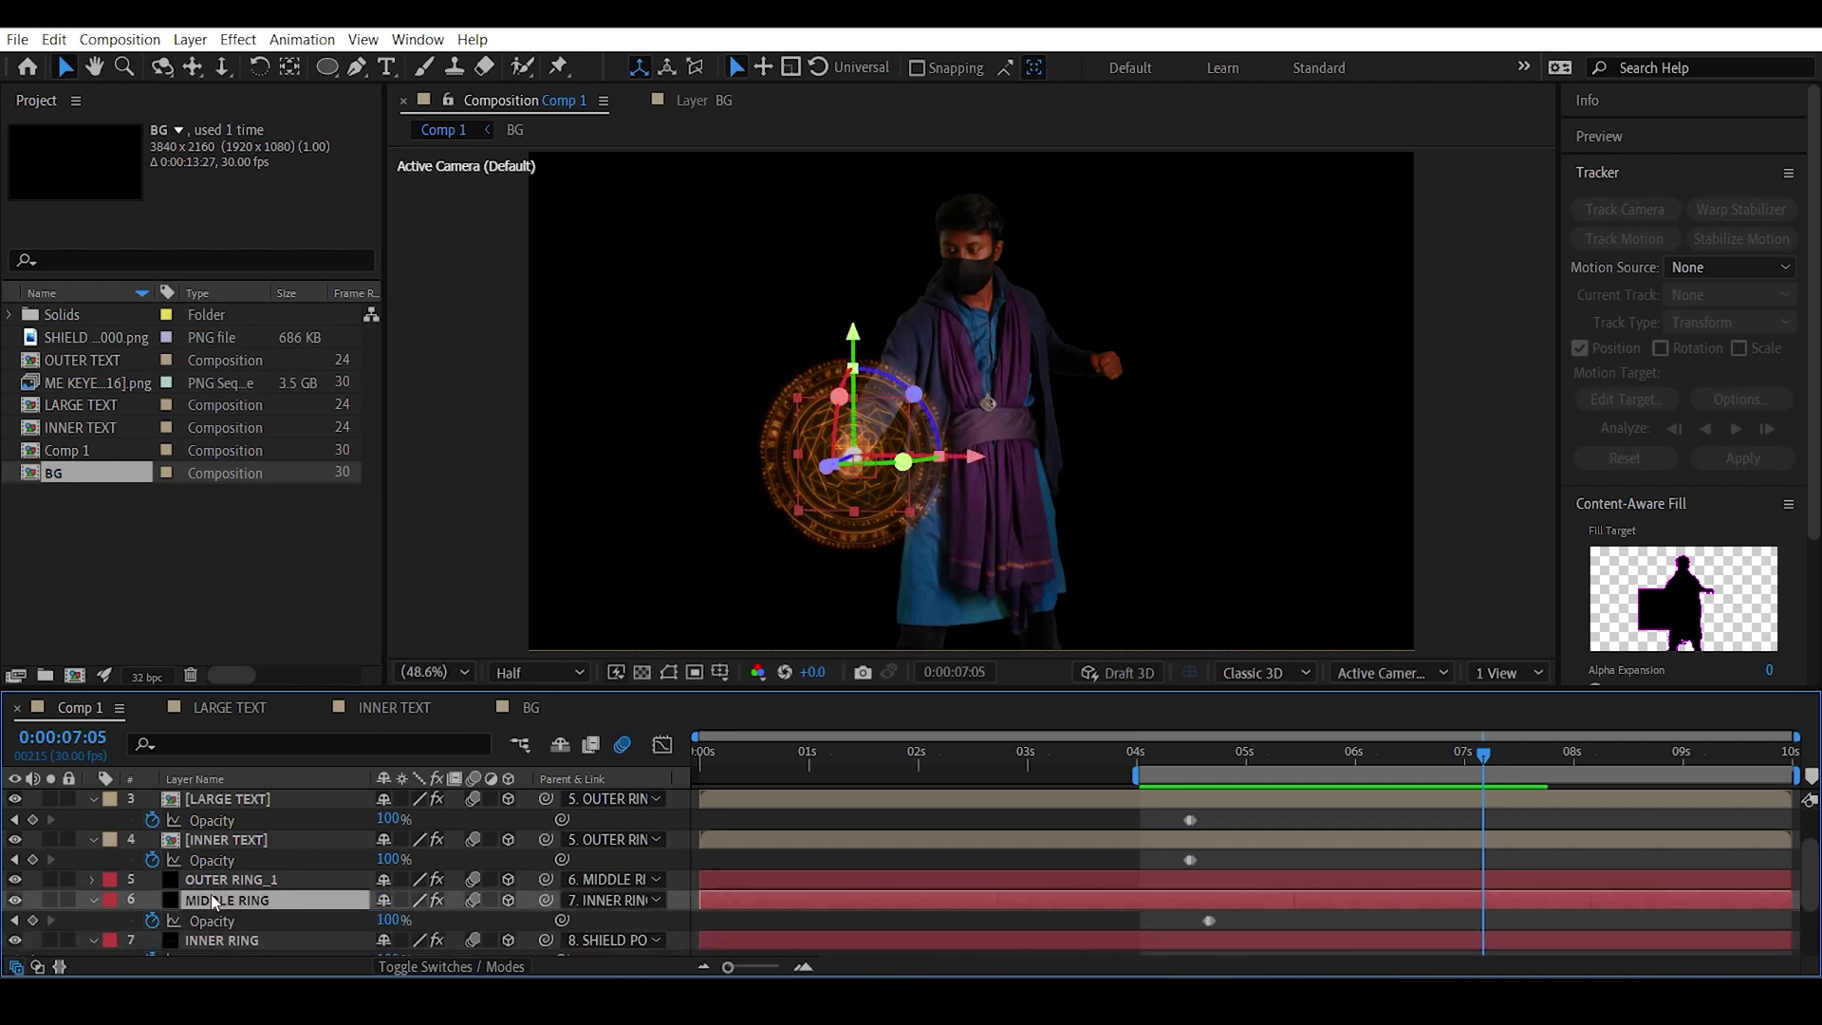
key("r")
scroll(195, 897, "down", 2)
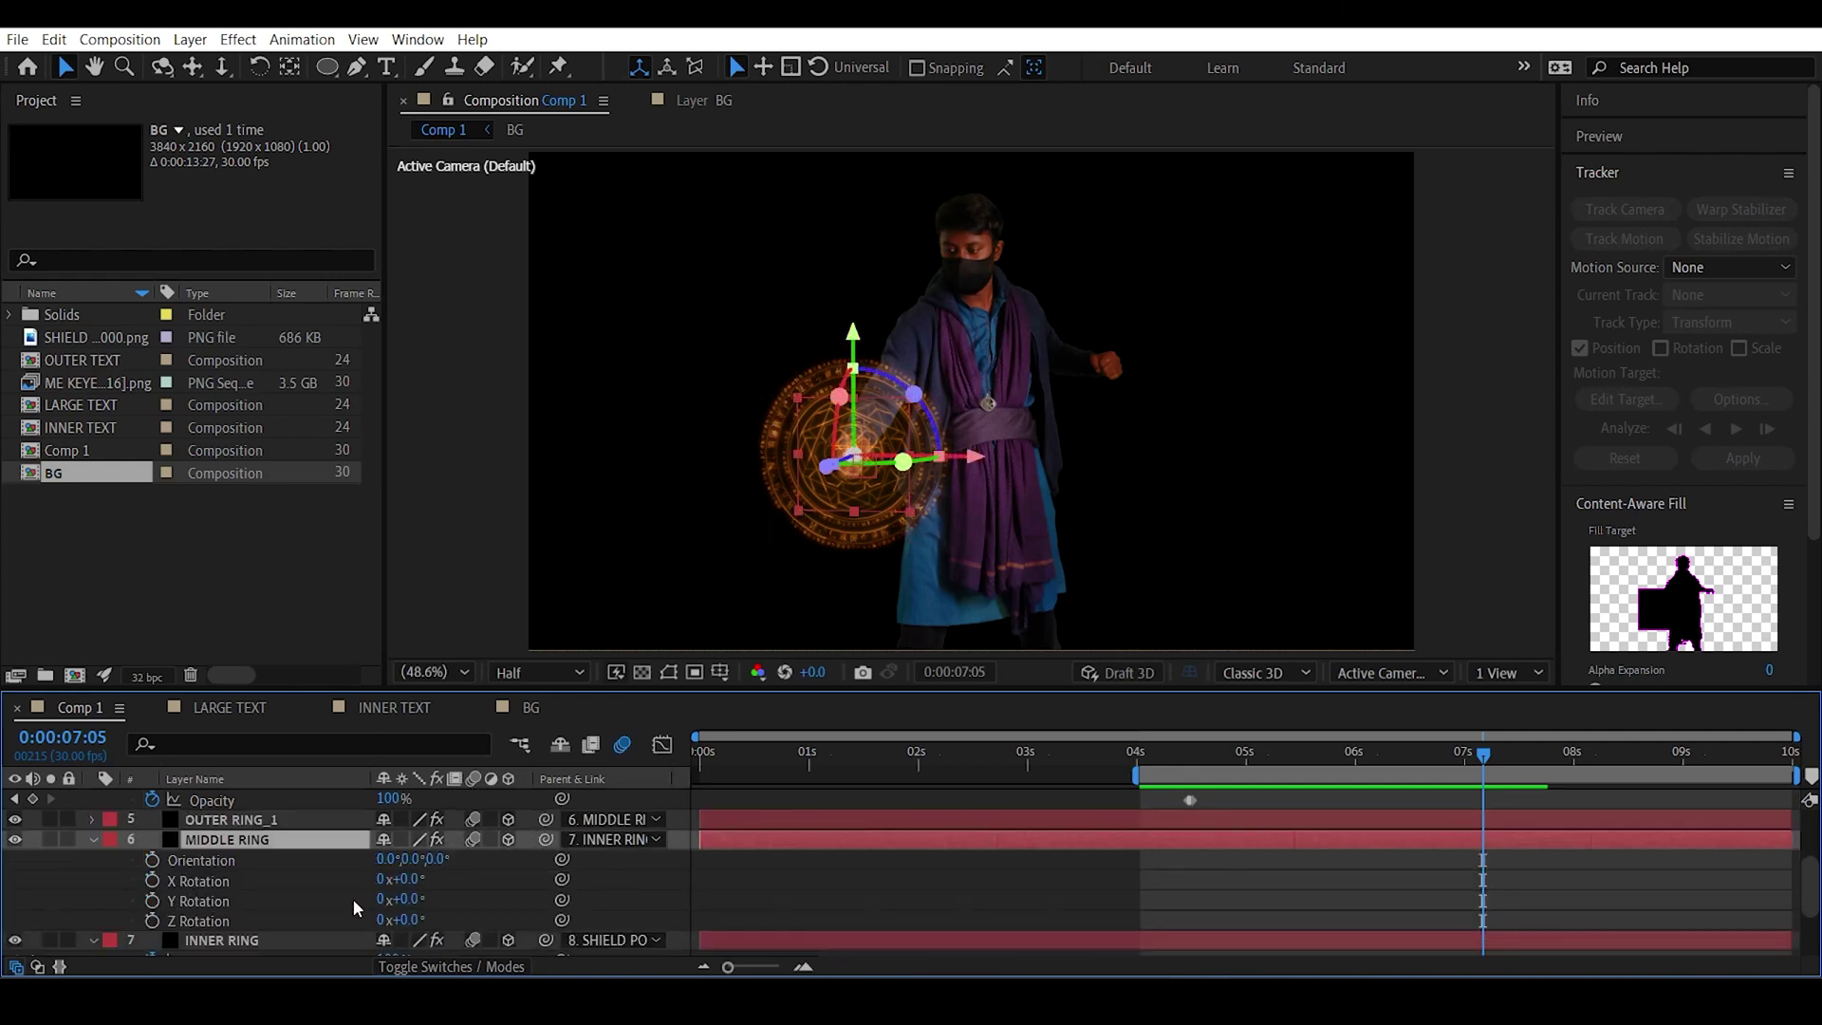
left_click_drag(406, 920, 430, 921)
key("ctrl+z")
Parent OUTER RING_1 to INNER RING and test MIDDLE RING's independent Z Rotation with a trial turn that is undone.
left_click(318, 782)
left_click_drag(544, 828, 245, 846)
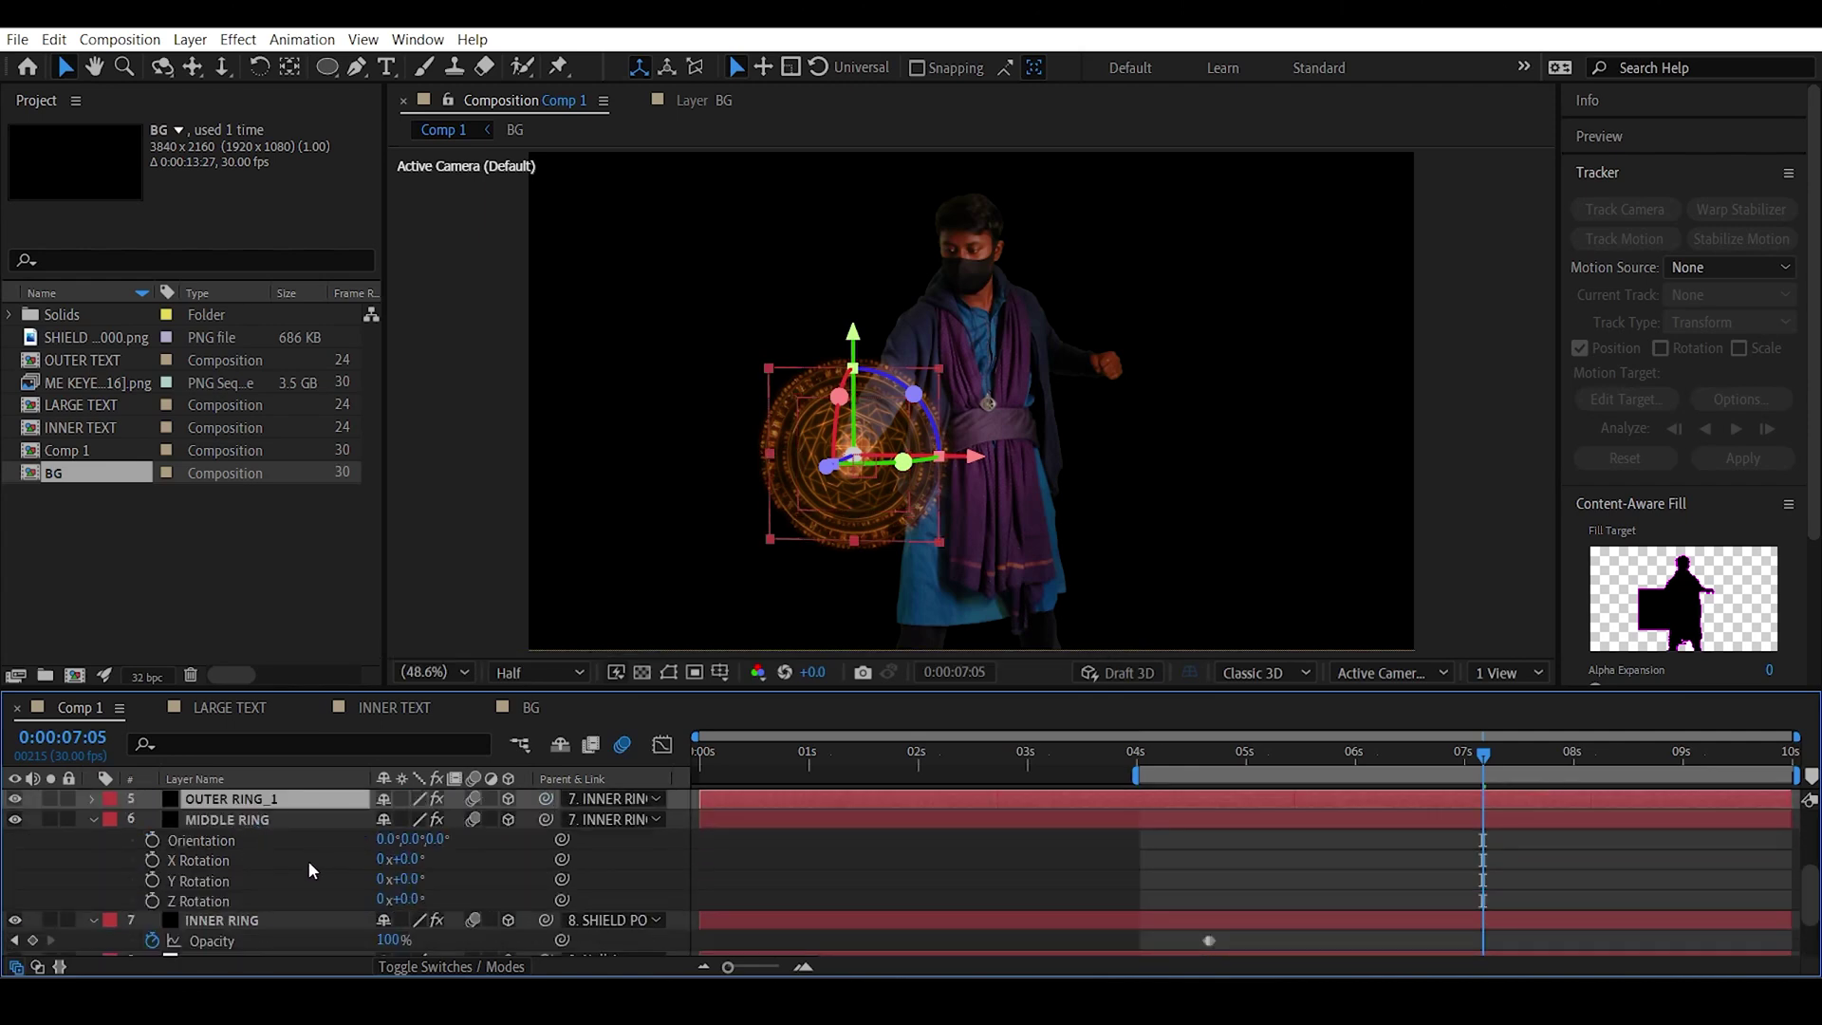
scroll(307, 860, "up", 2)
left_click(297, 885)
scroll(255, 909, "down", 1)
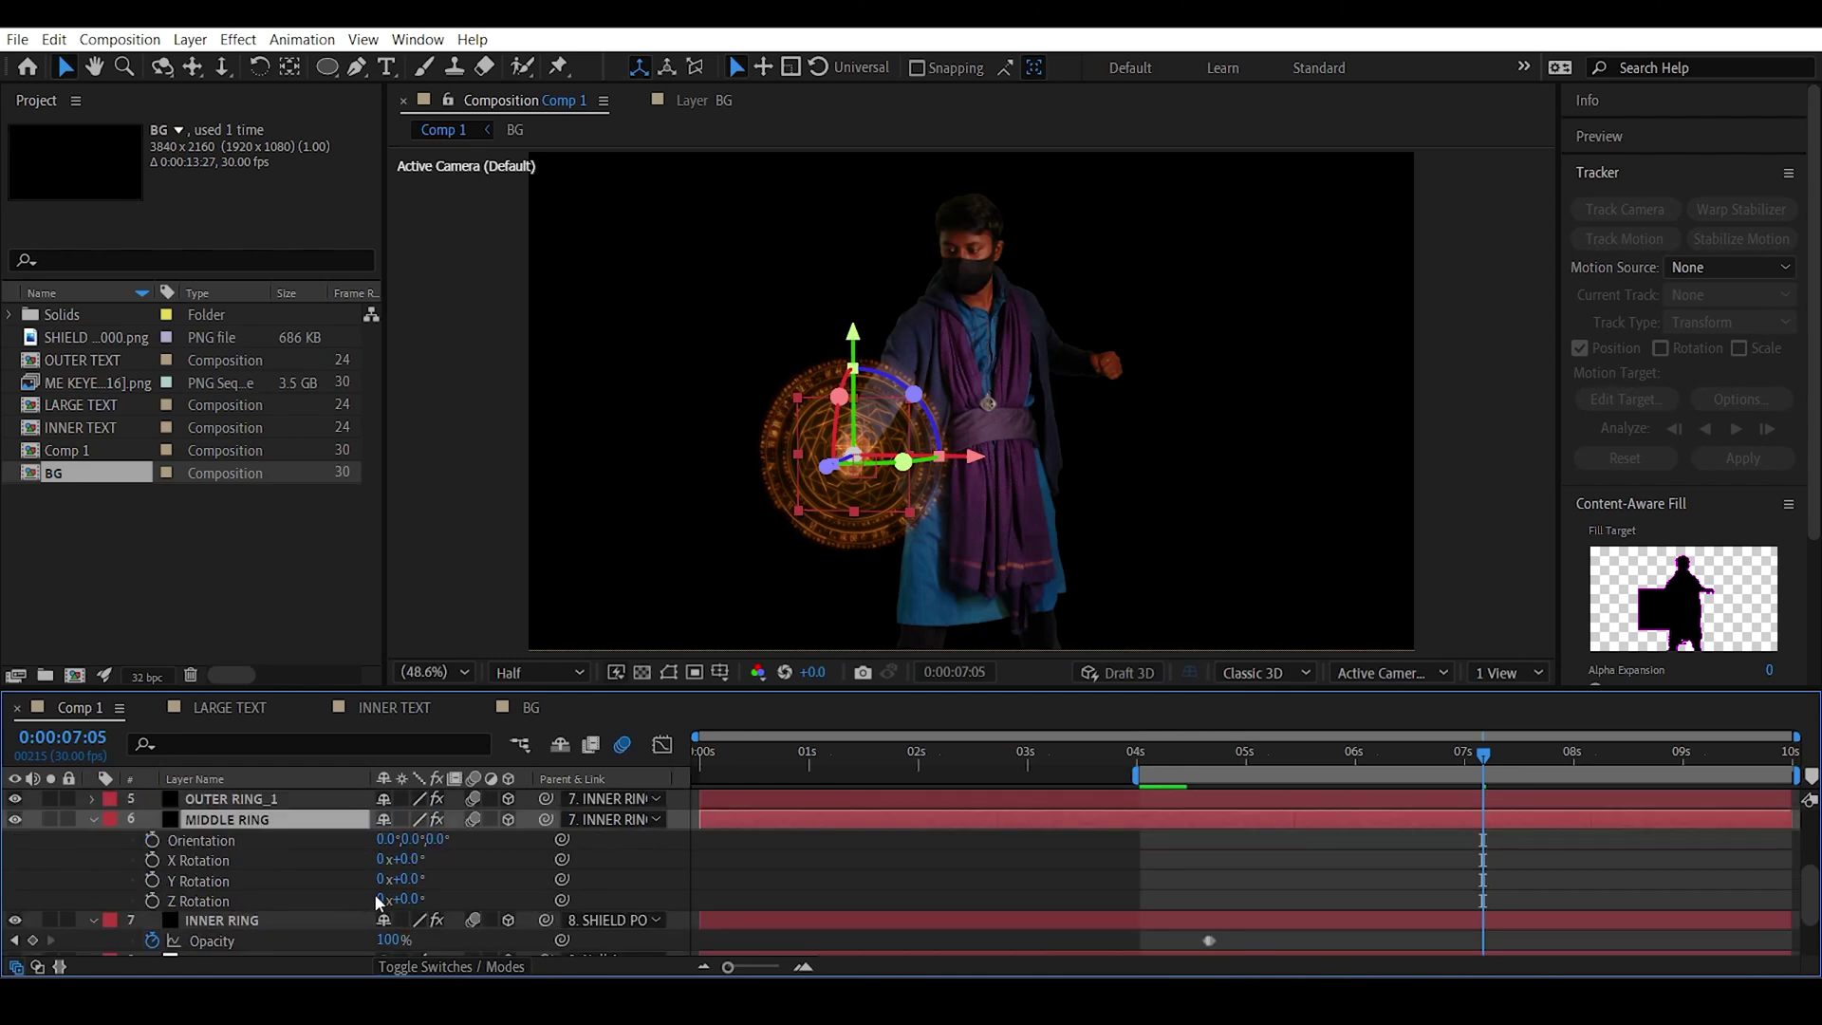
left_click_drag(405, 899, 464, 889)
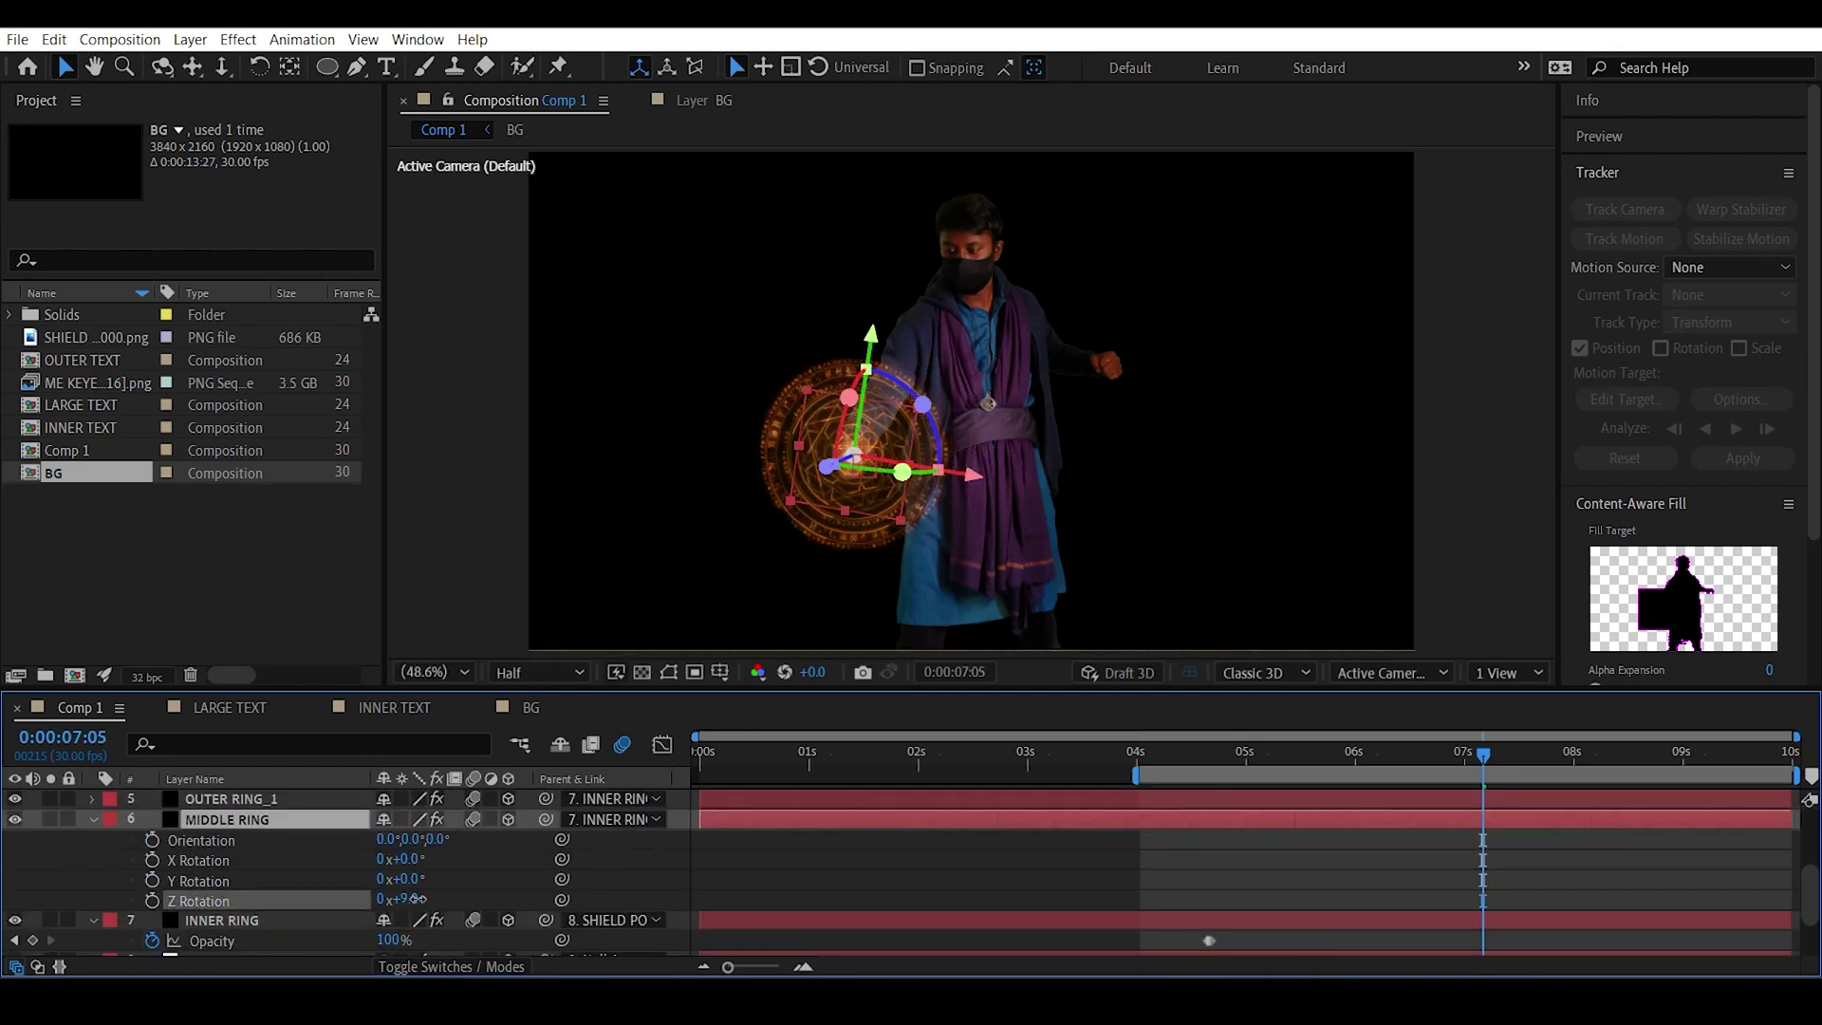
key("ctrl+z")
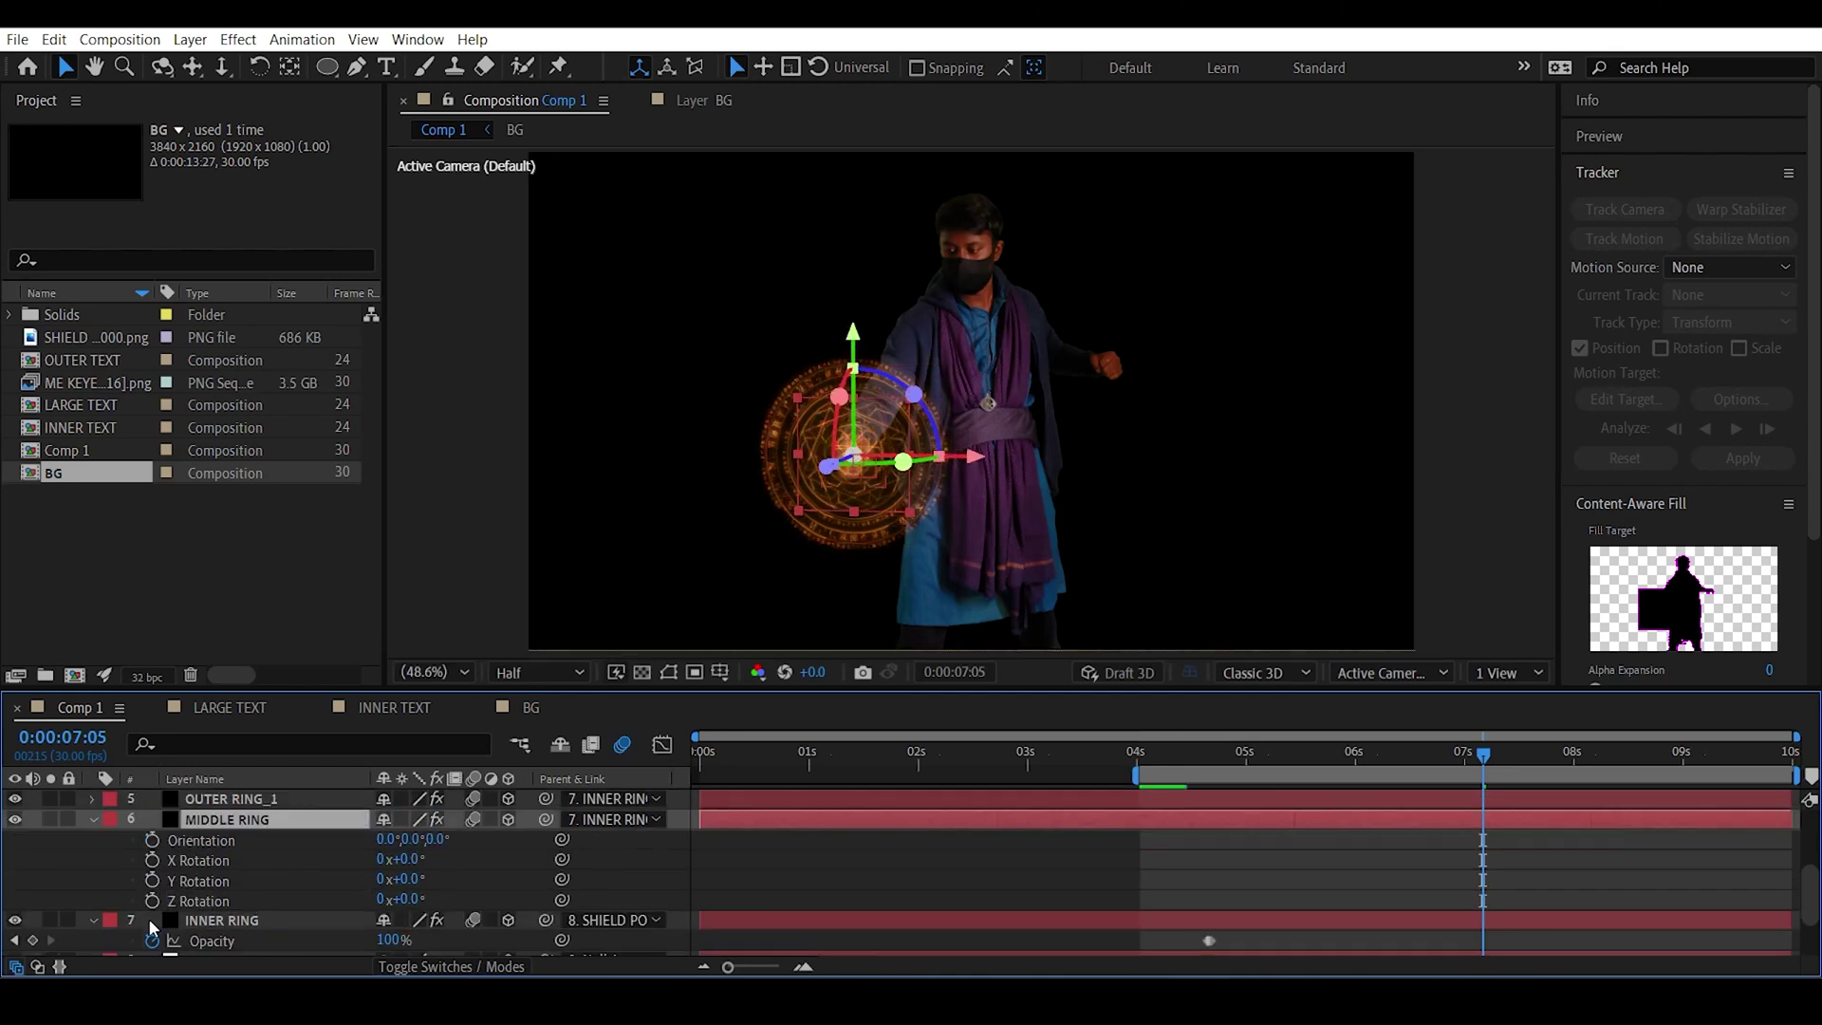
Add the expression time*1 to MIDDLE RING's Z Rotation and play back the spin.
left_click(150, 899, "alt")
type("time*1;")
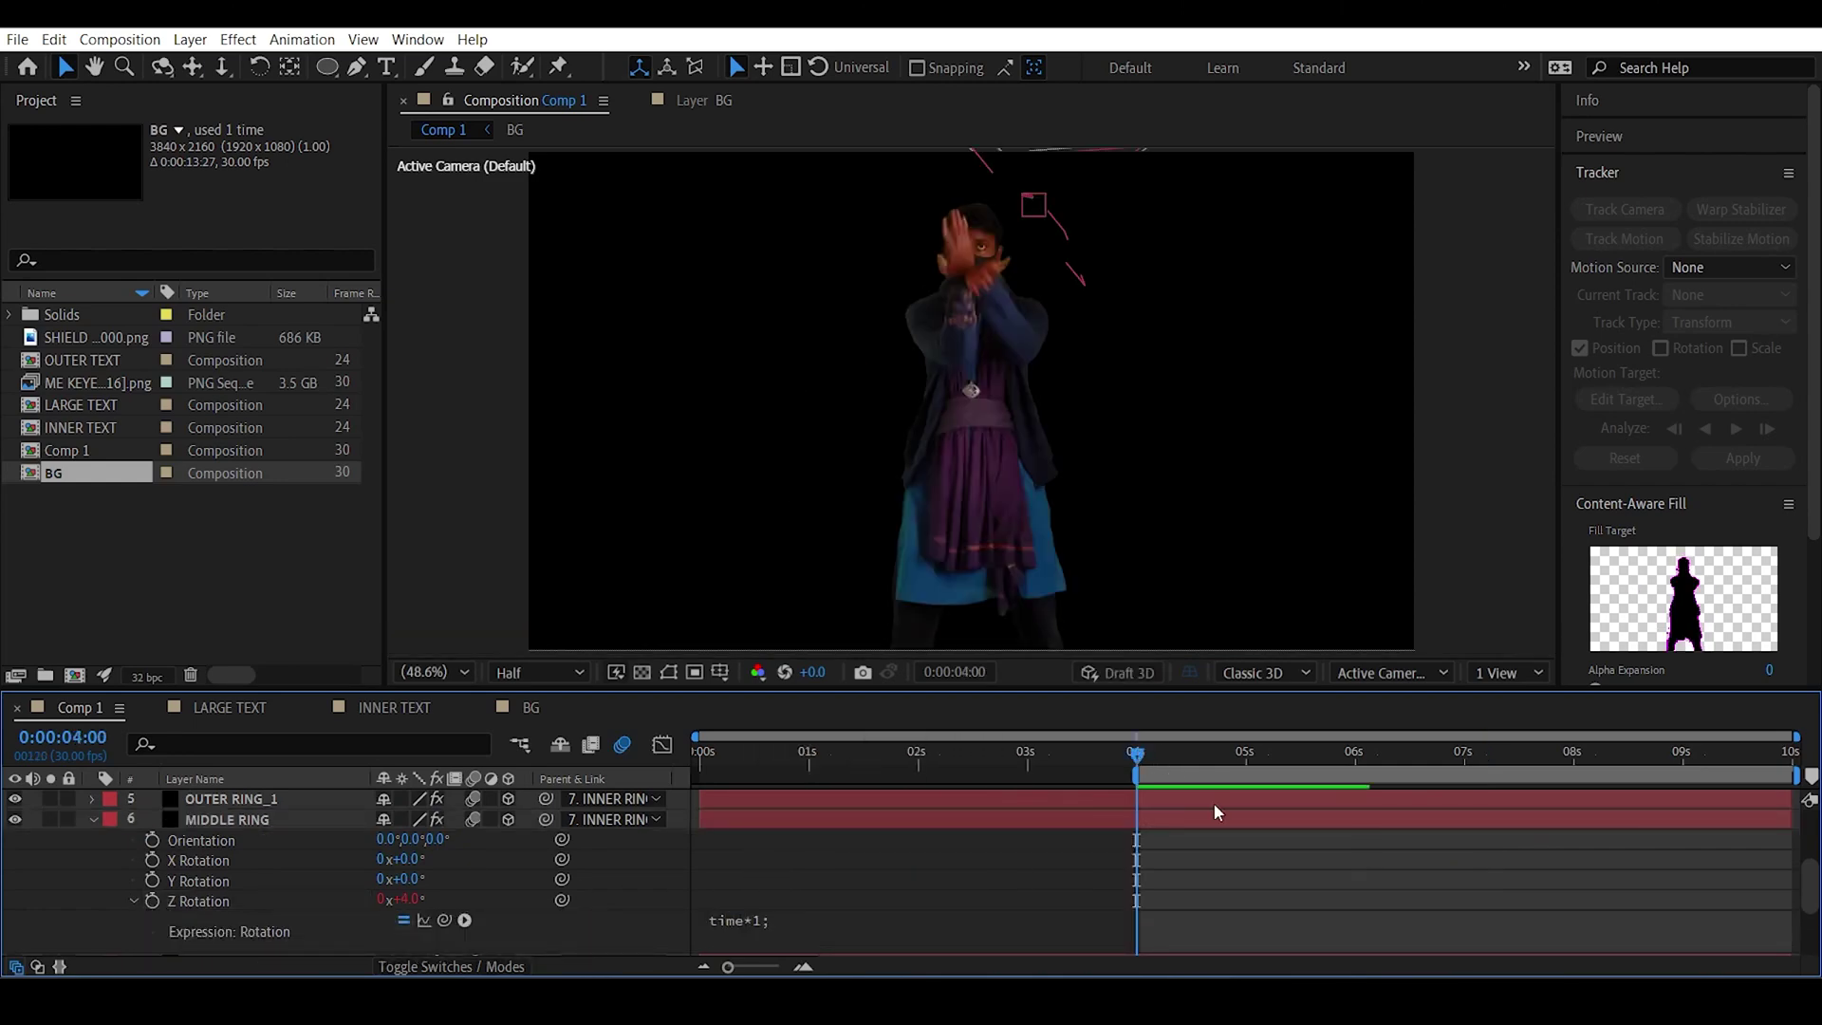
key("space")
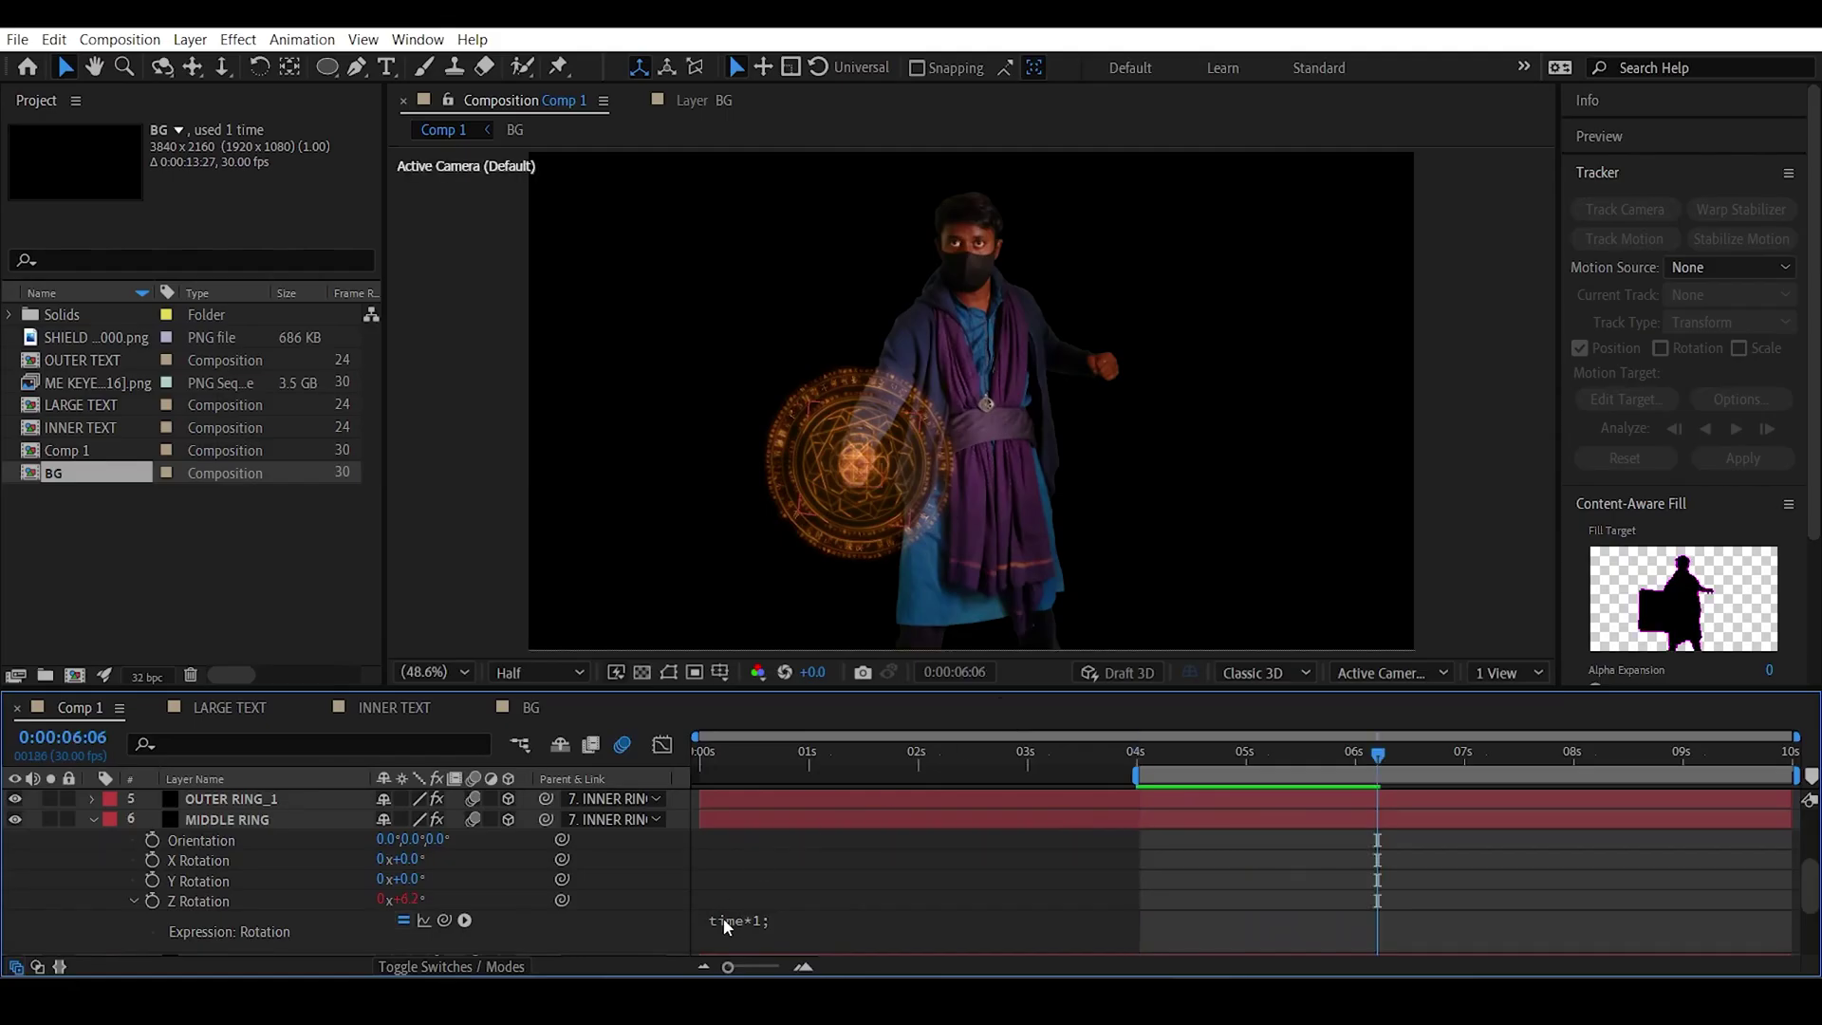
Change MIDDLE RING's Z Rotation expression to time*5 and preview the faster spin.
left_click(770, 931)
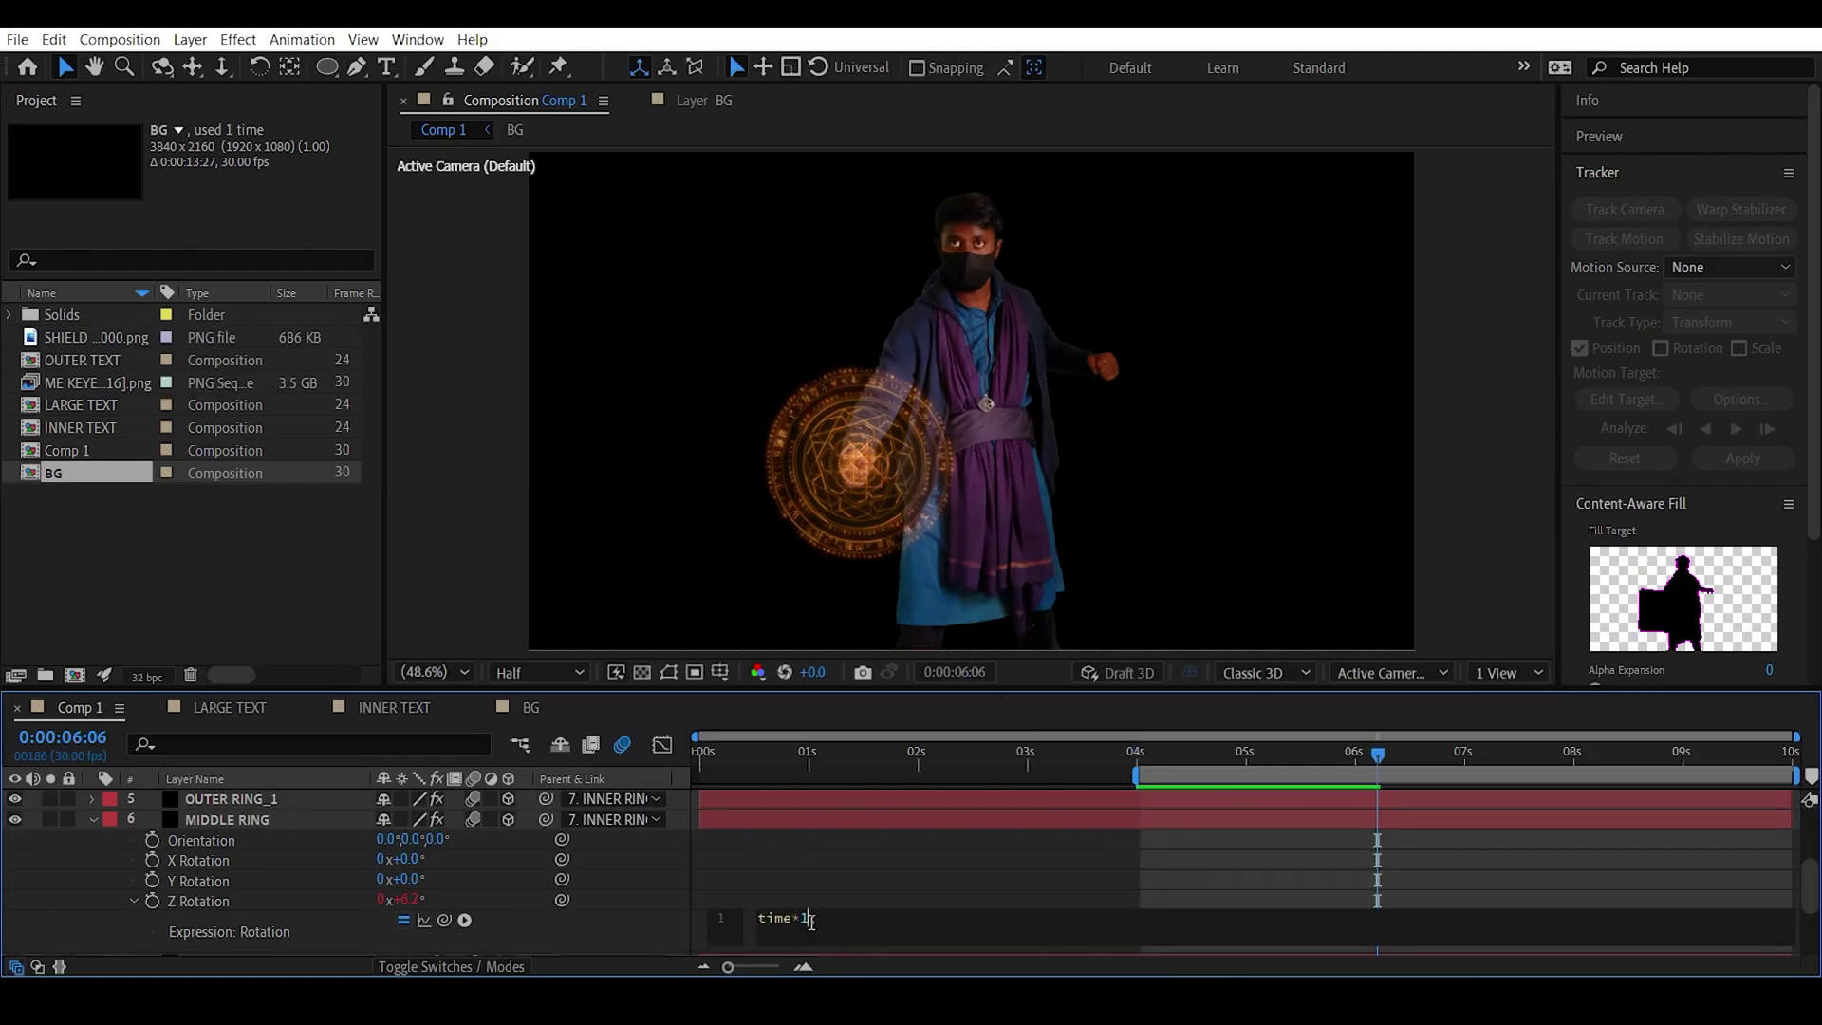
type("5;")
left_click(1275, 754)
key("space")
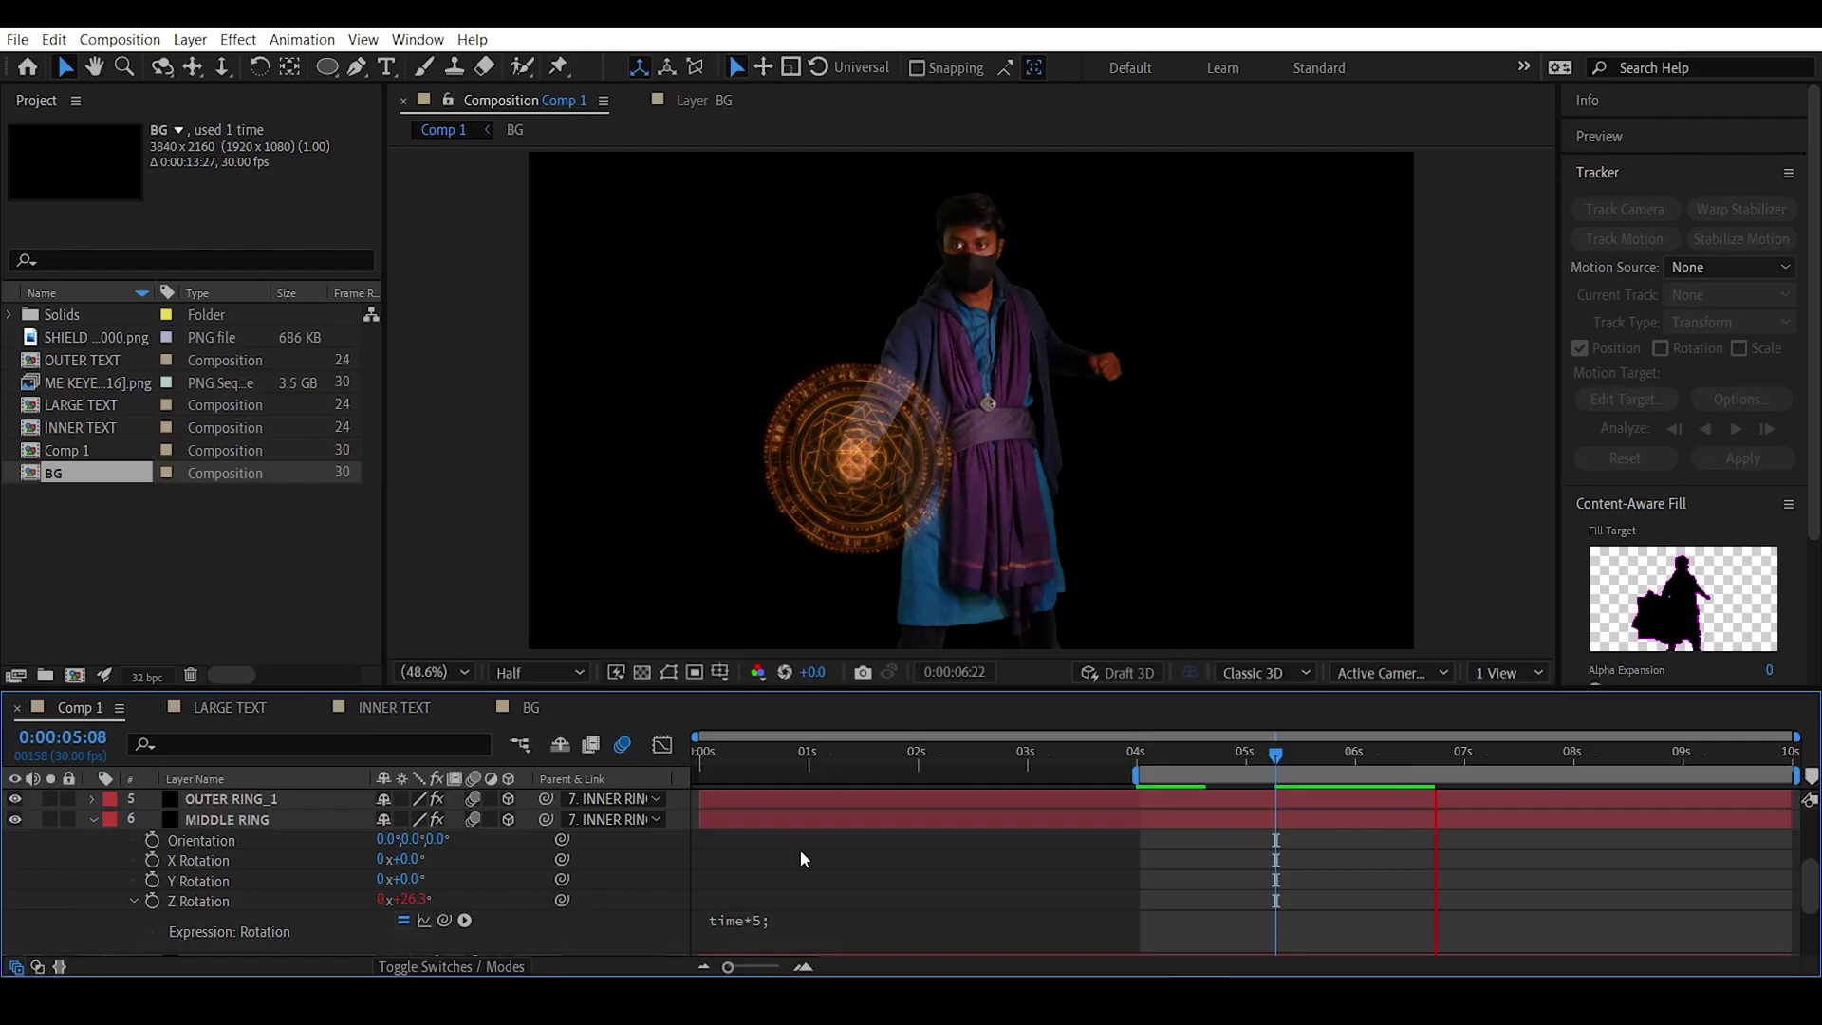
key("space")
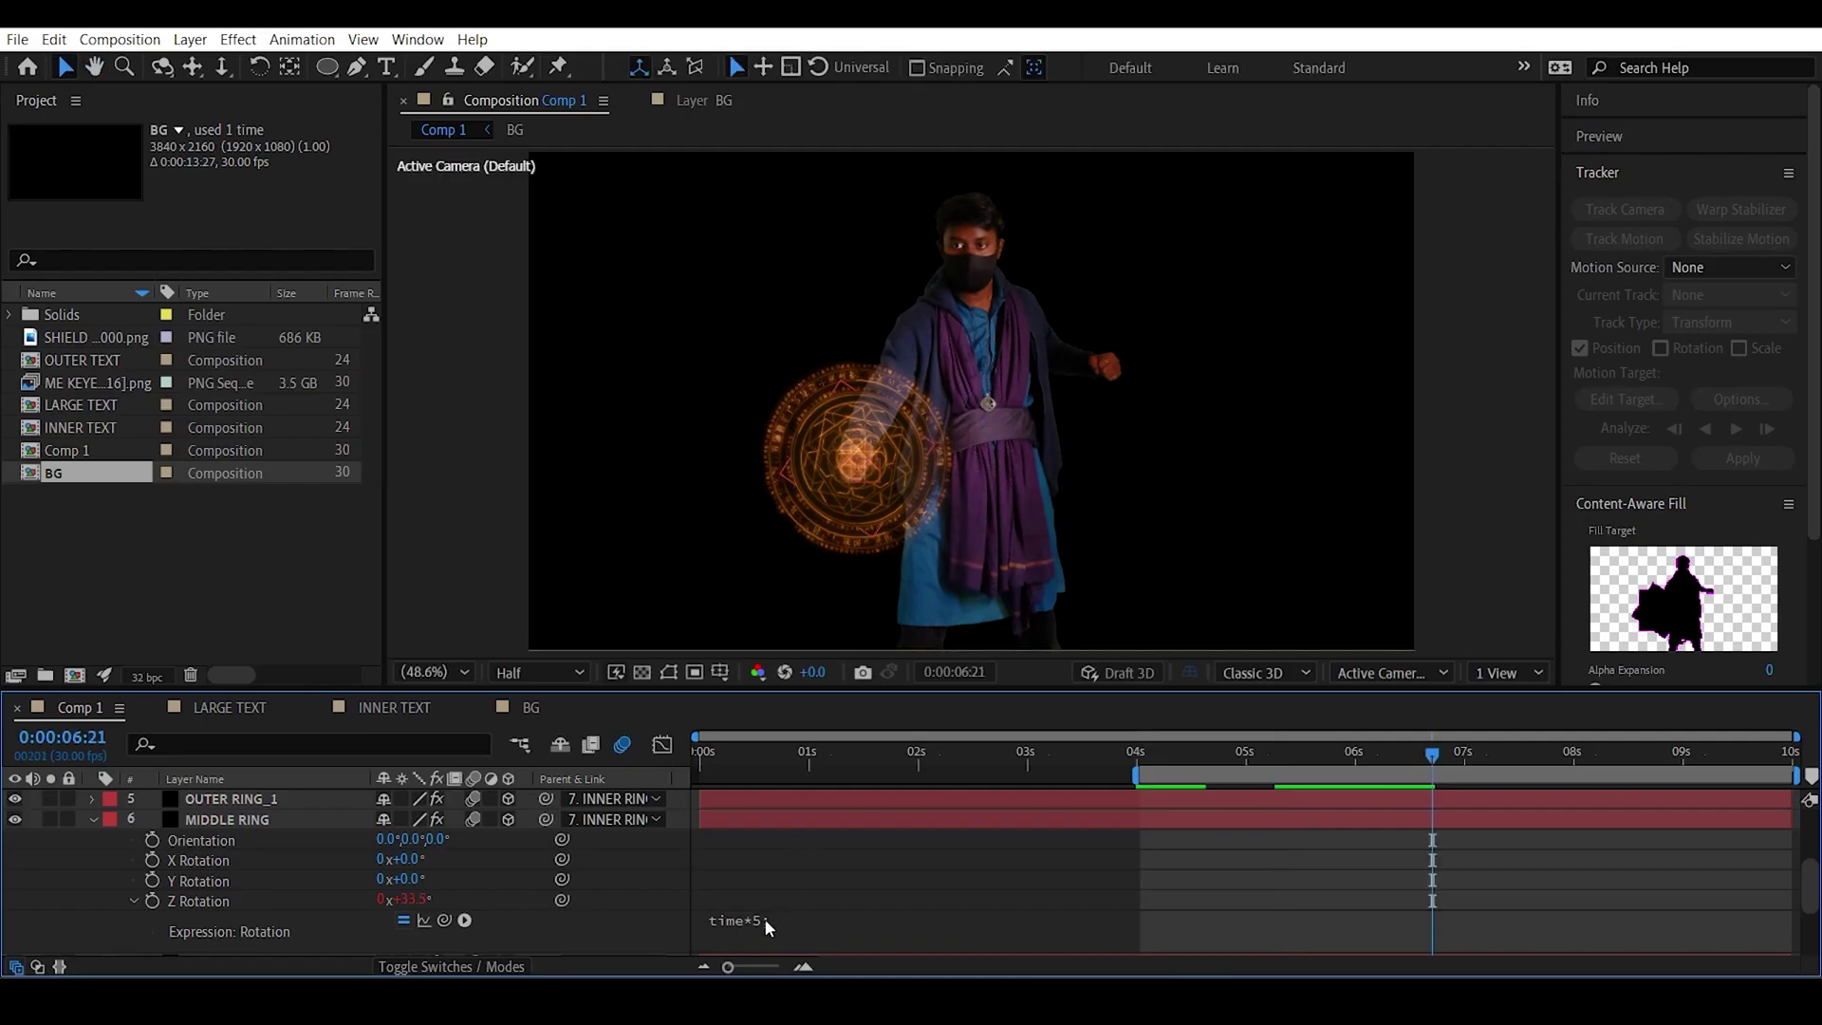
Change MIDDLE RING's Z Rotation expression to time*2; and copy the expression text.
left_click(769, 921)
left_click(808, 920)
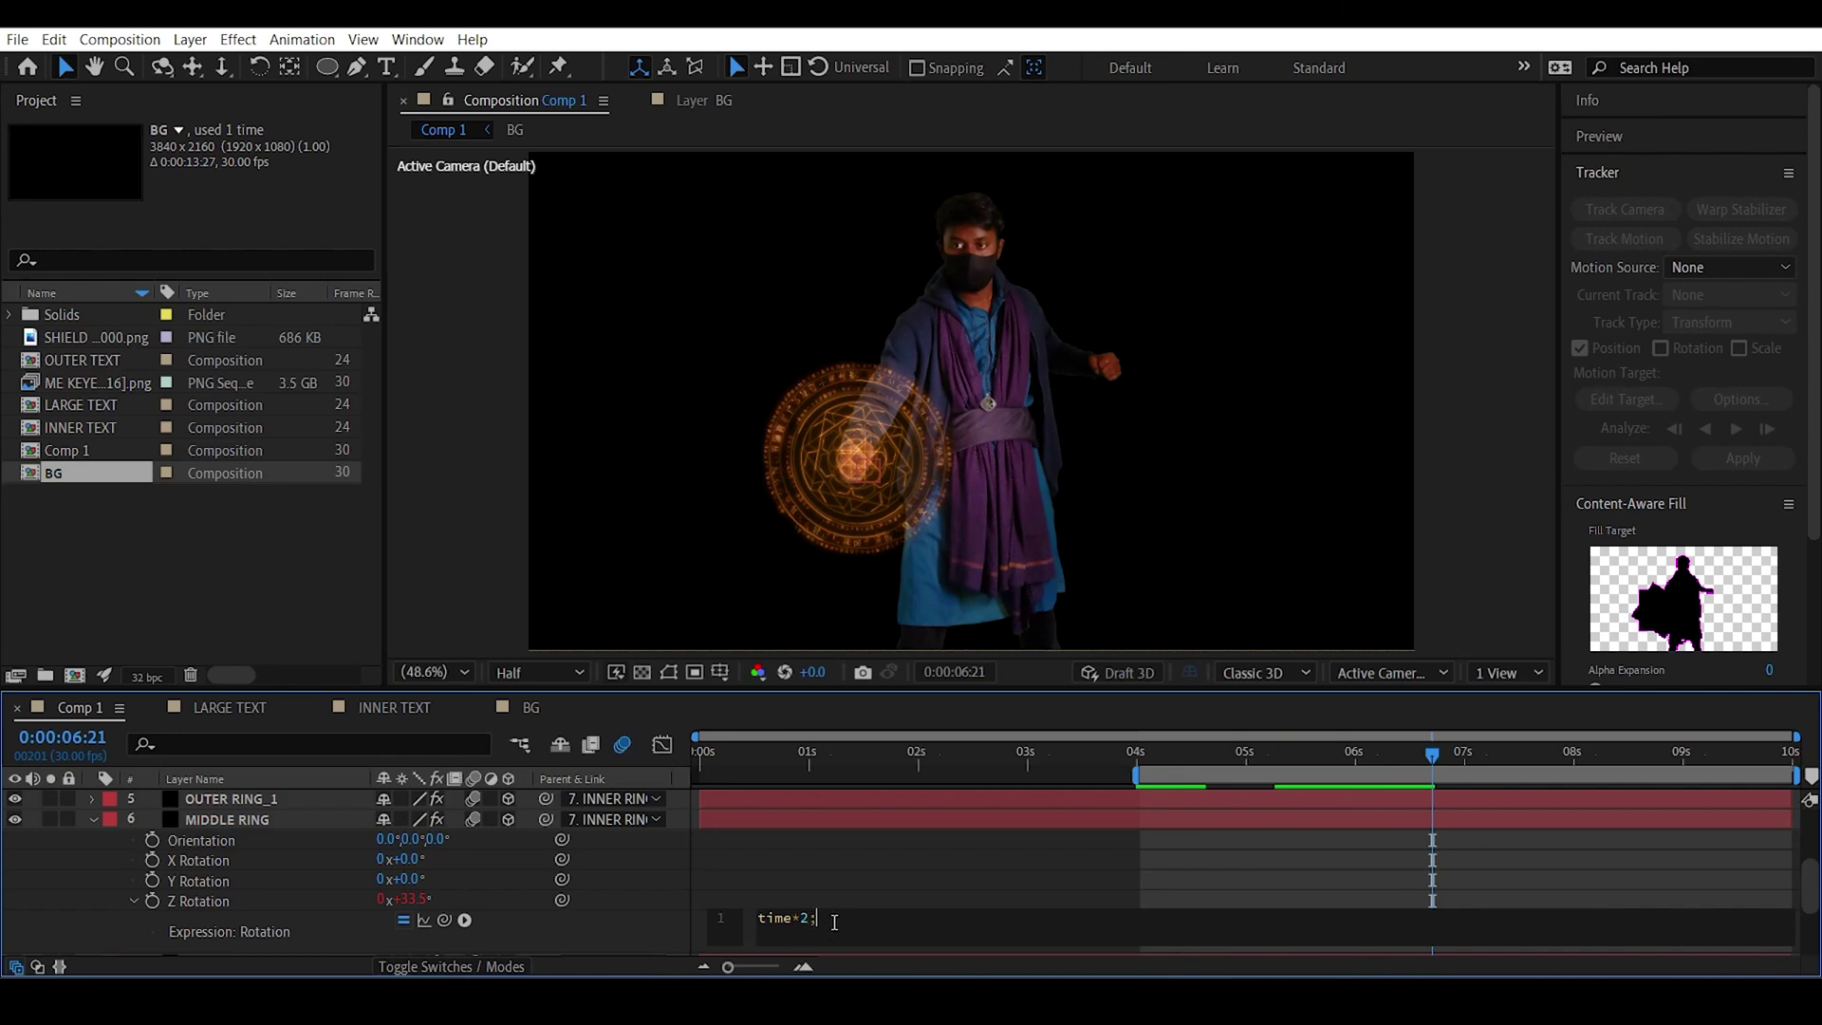
key("ctrl+a")
key("ctrl+c")
left_click(783, 859)
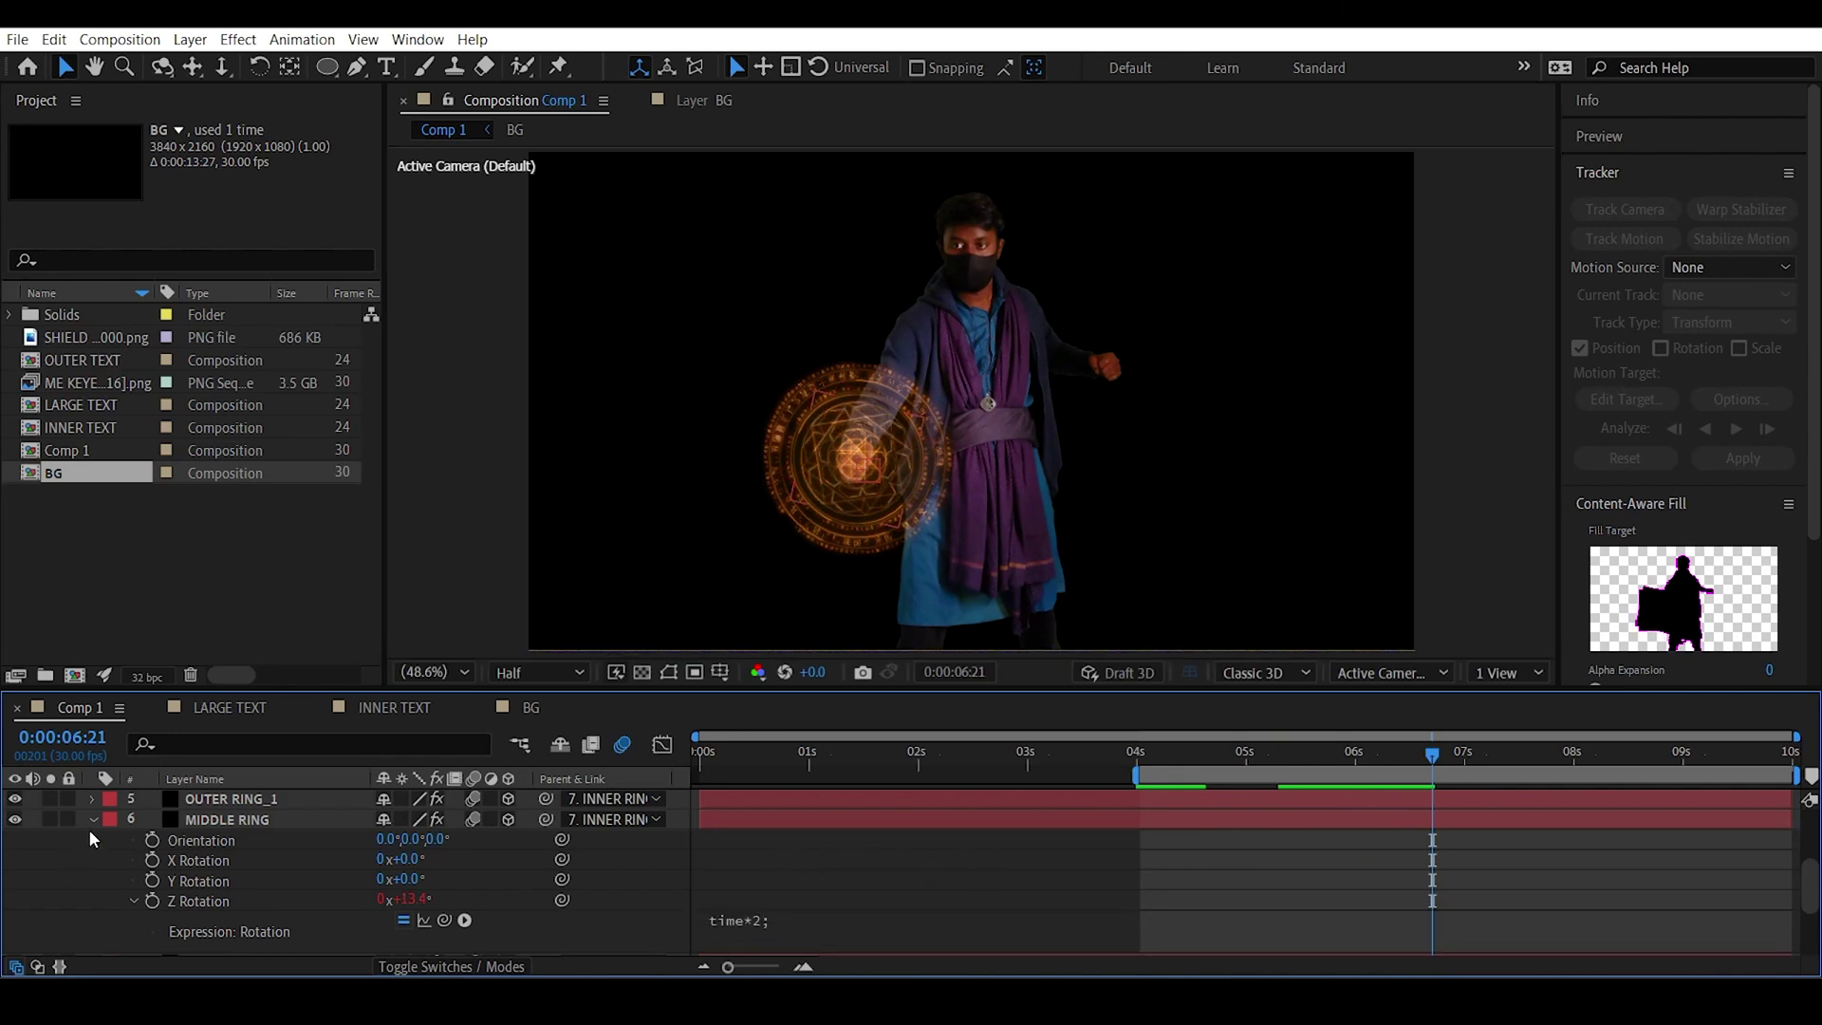
Apply the copied time*2; expression to the Z Rotation of LARGE TEXT.
left_click(93, 818)
scroll(142, 859, "up", 3)
left_click(227, 846)
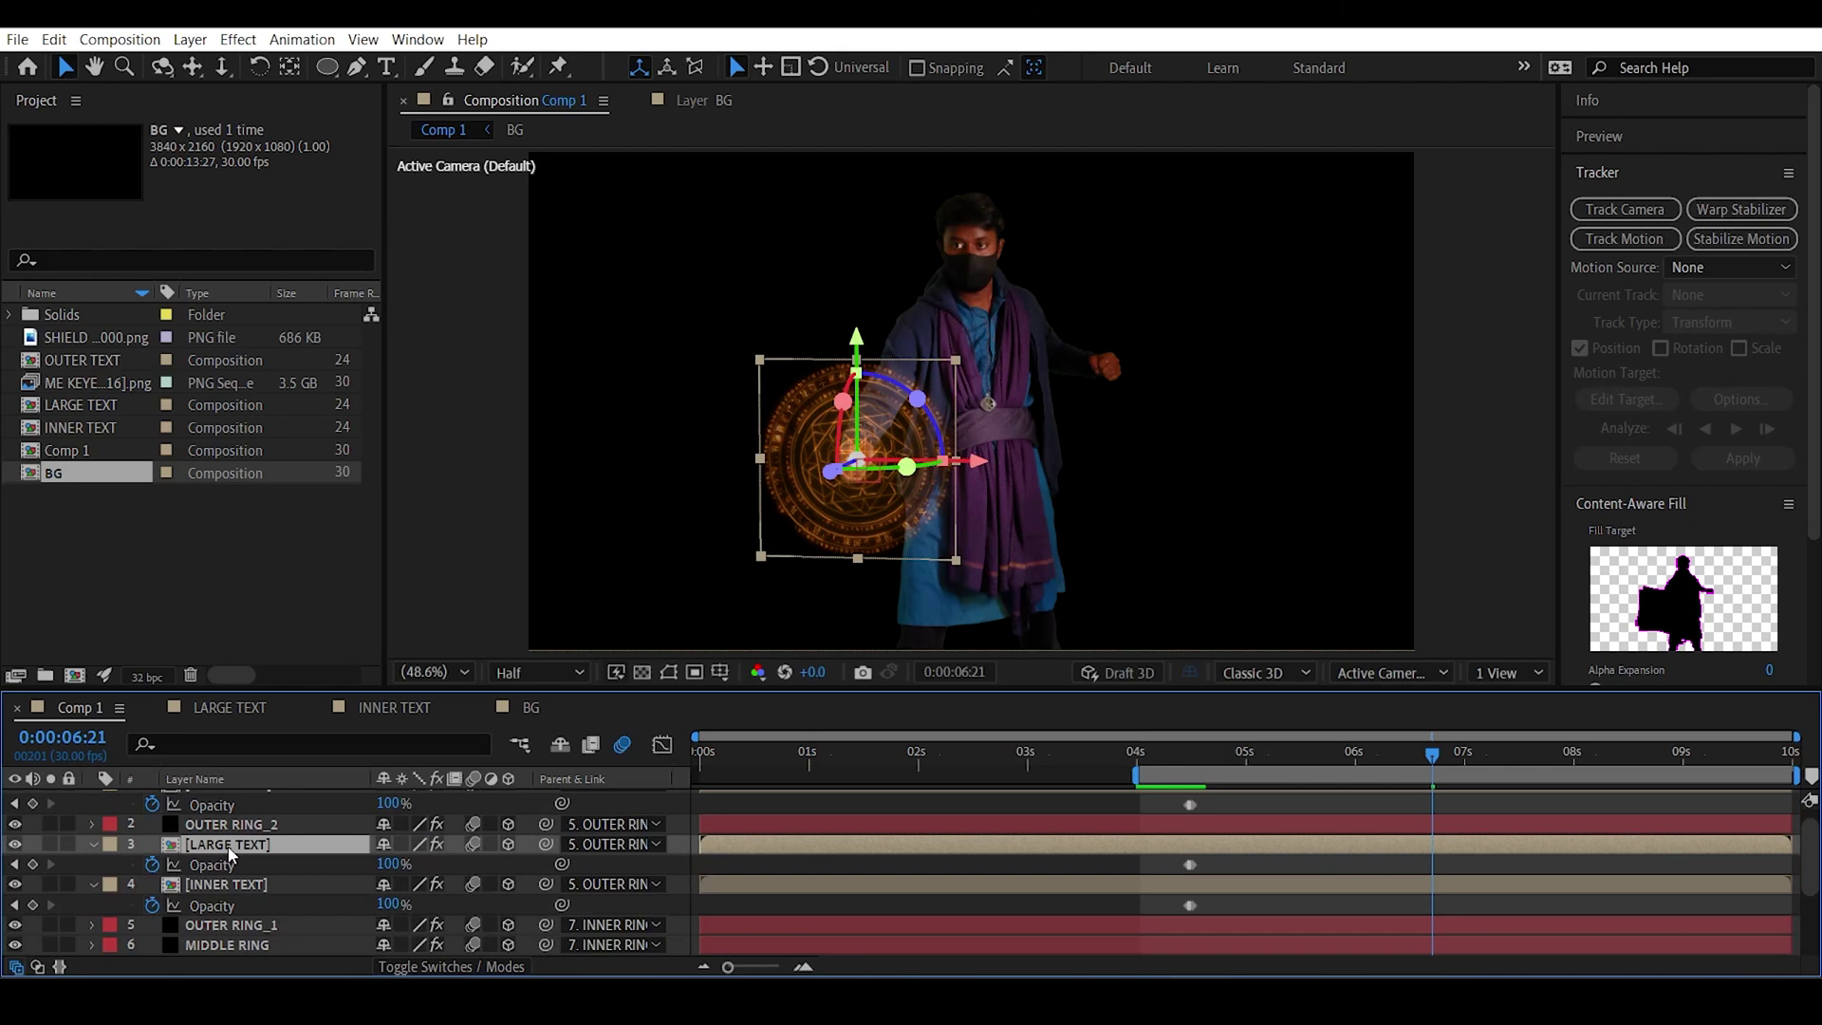
key("r")
left_click(153, 925, "alt")
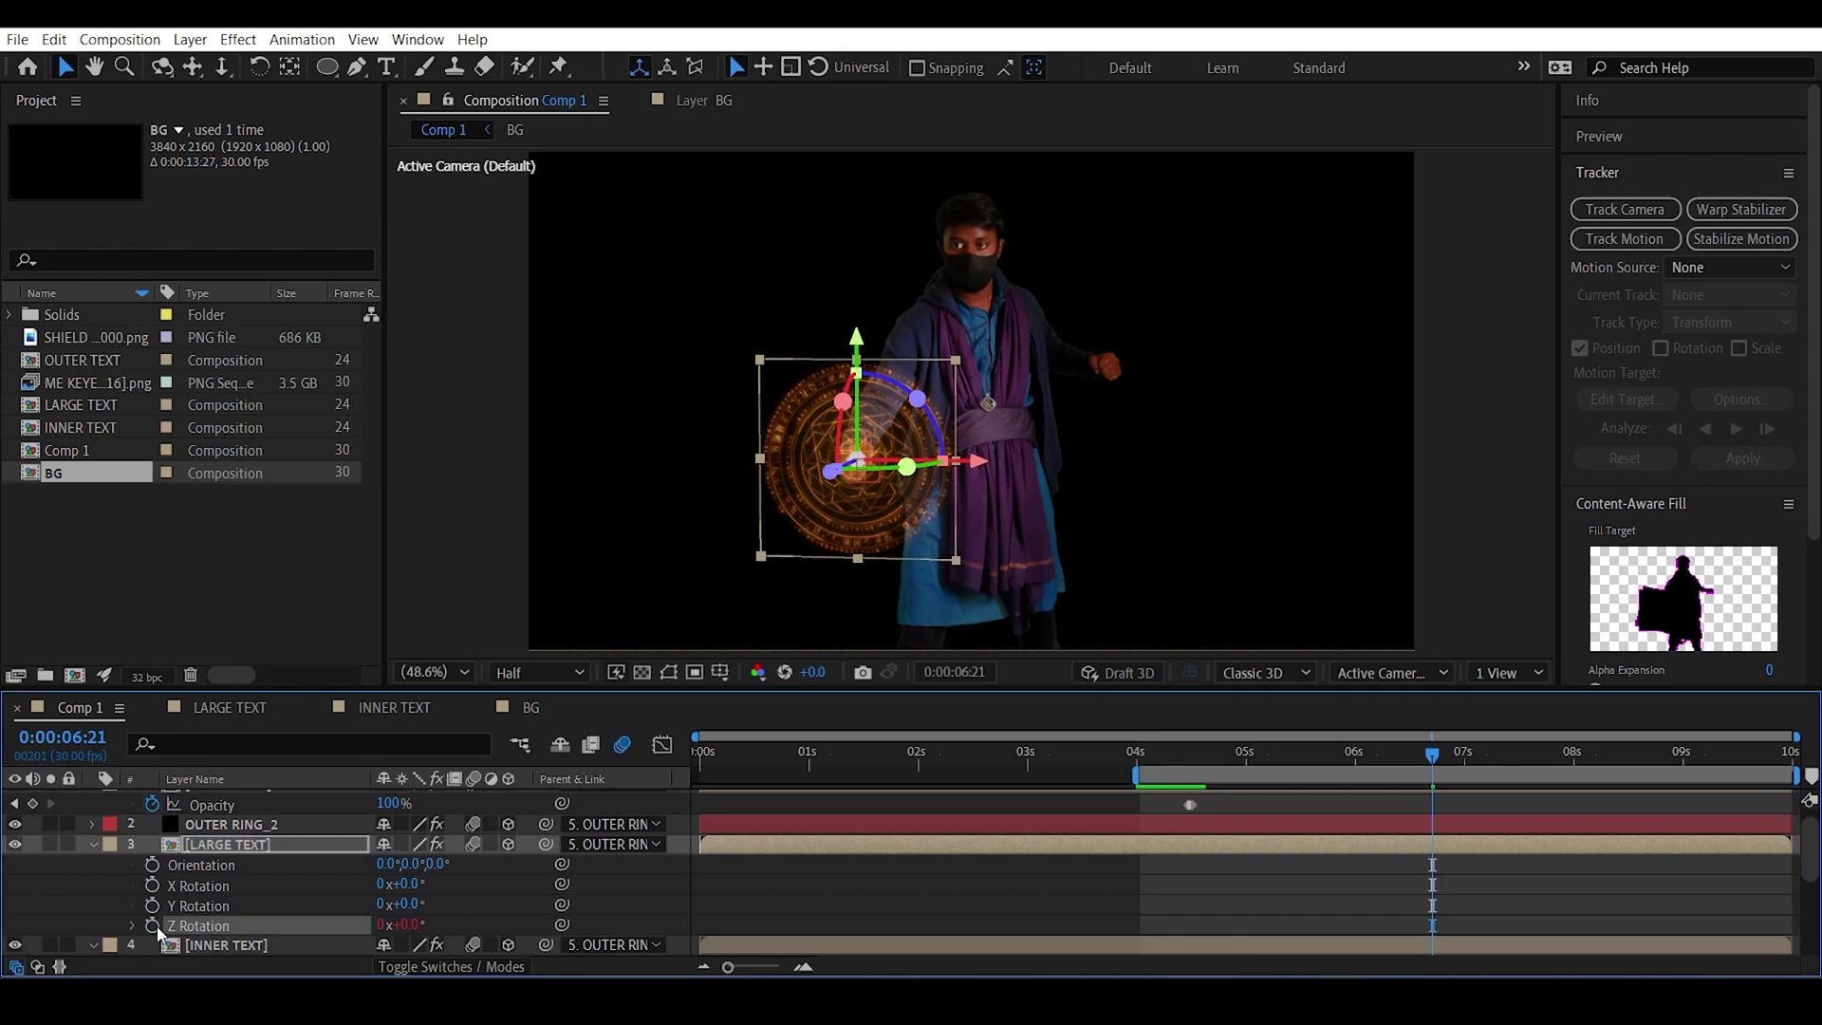
key("ctrl+v")
left_click(874, 907)
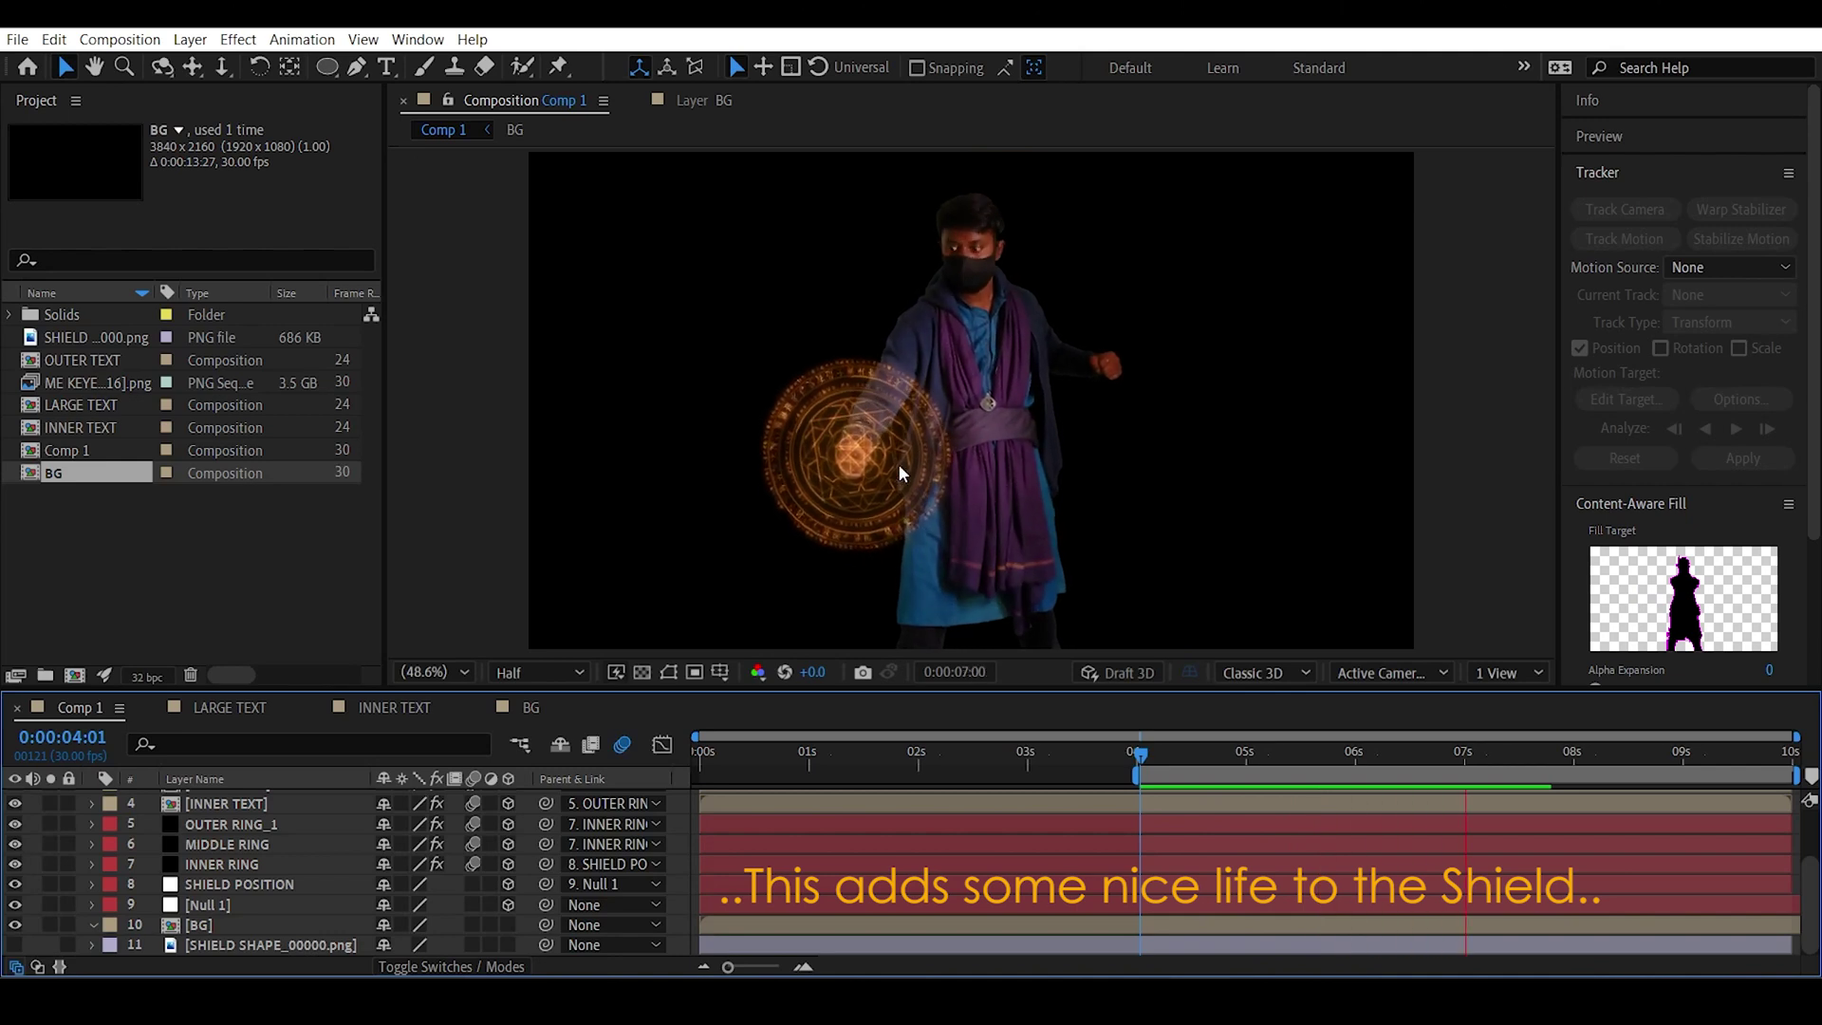
Set SHIELD POSITION's Position to -9.0, 18.0, -10.0 to offset the shield from the hand.
scroll(256, 911, "up", 2)
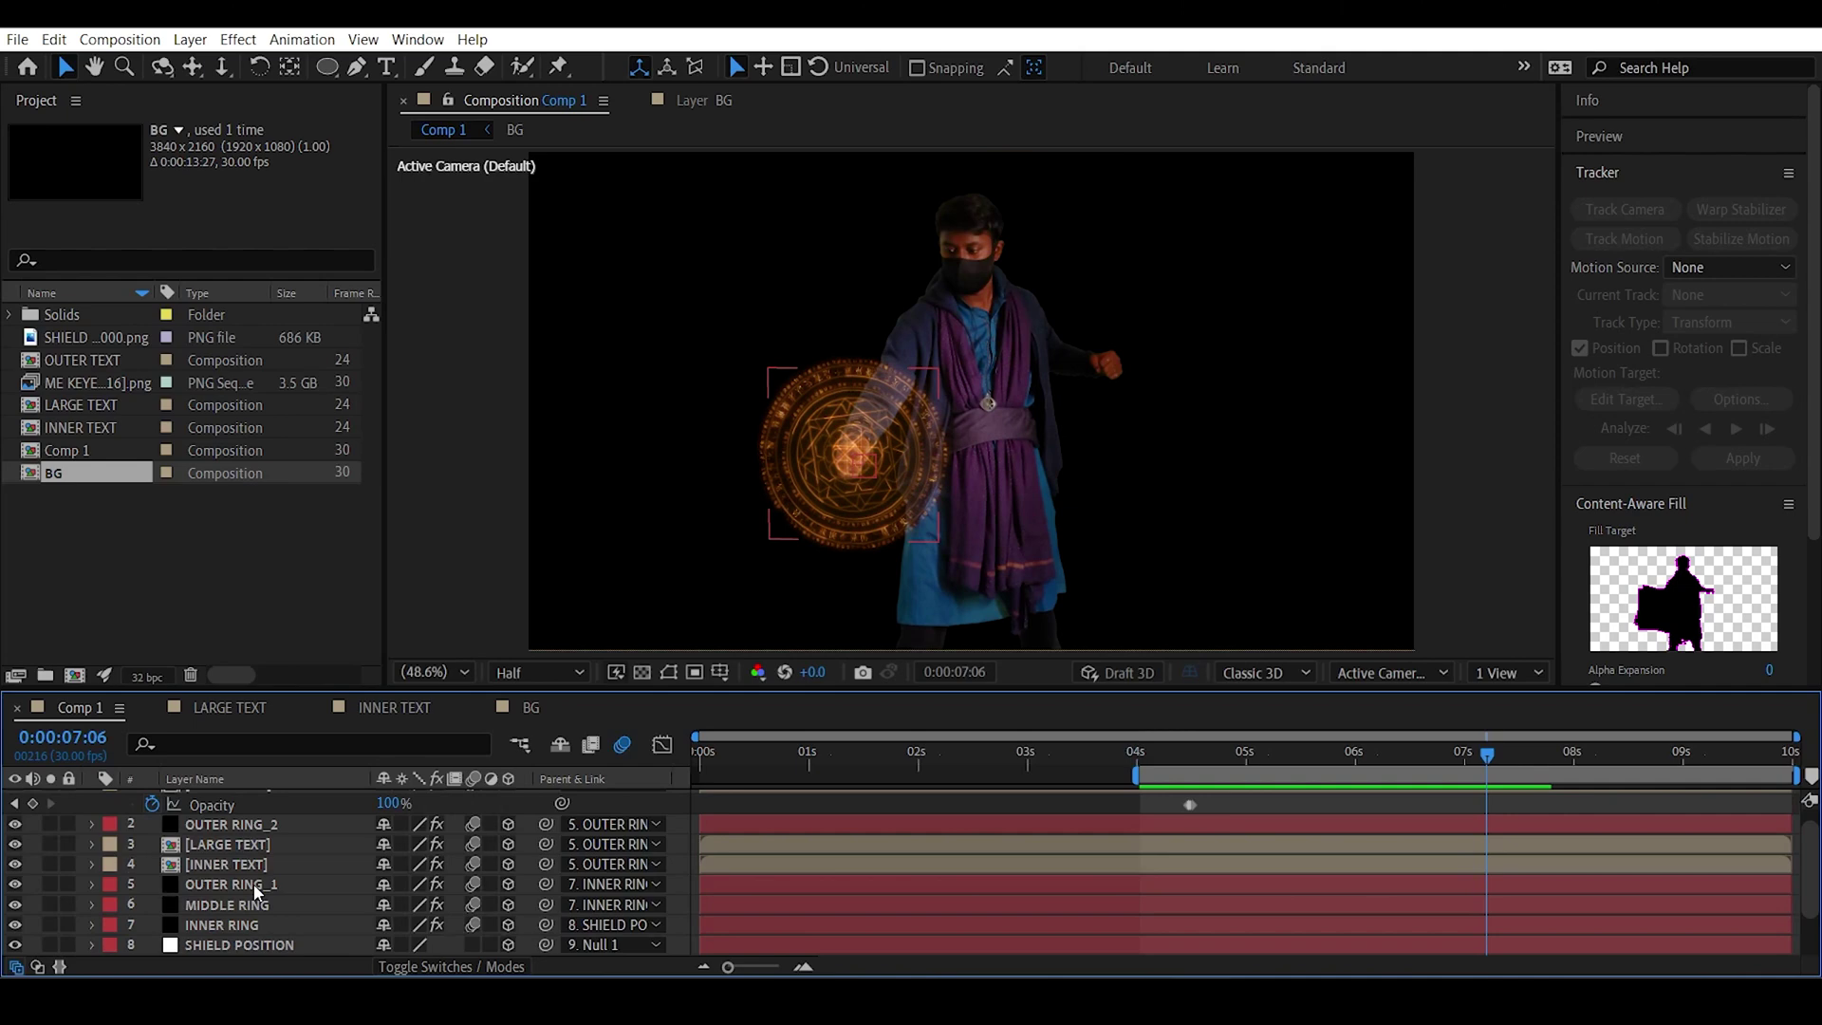
scroll(833, 408, "up", 5)
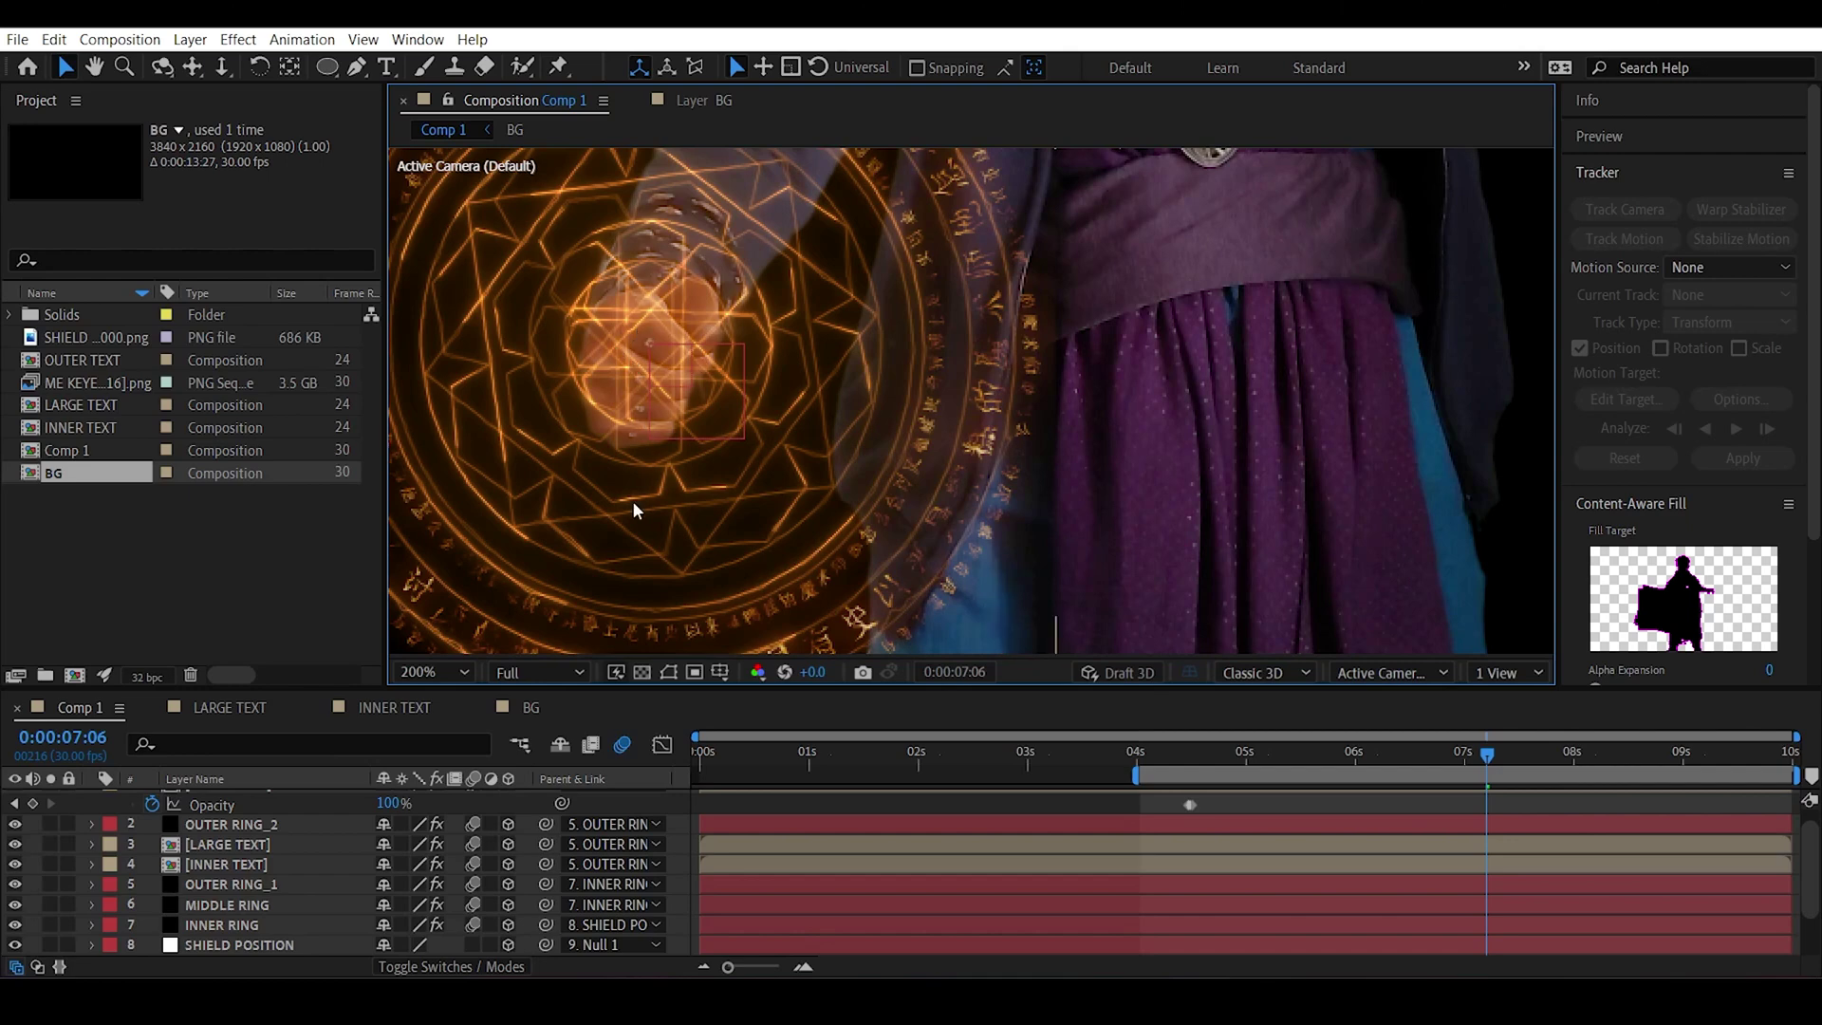
scroll(632, 499, "down", 2)
scroll(224, 901, "down", 2)
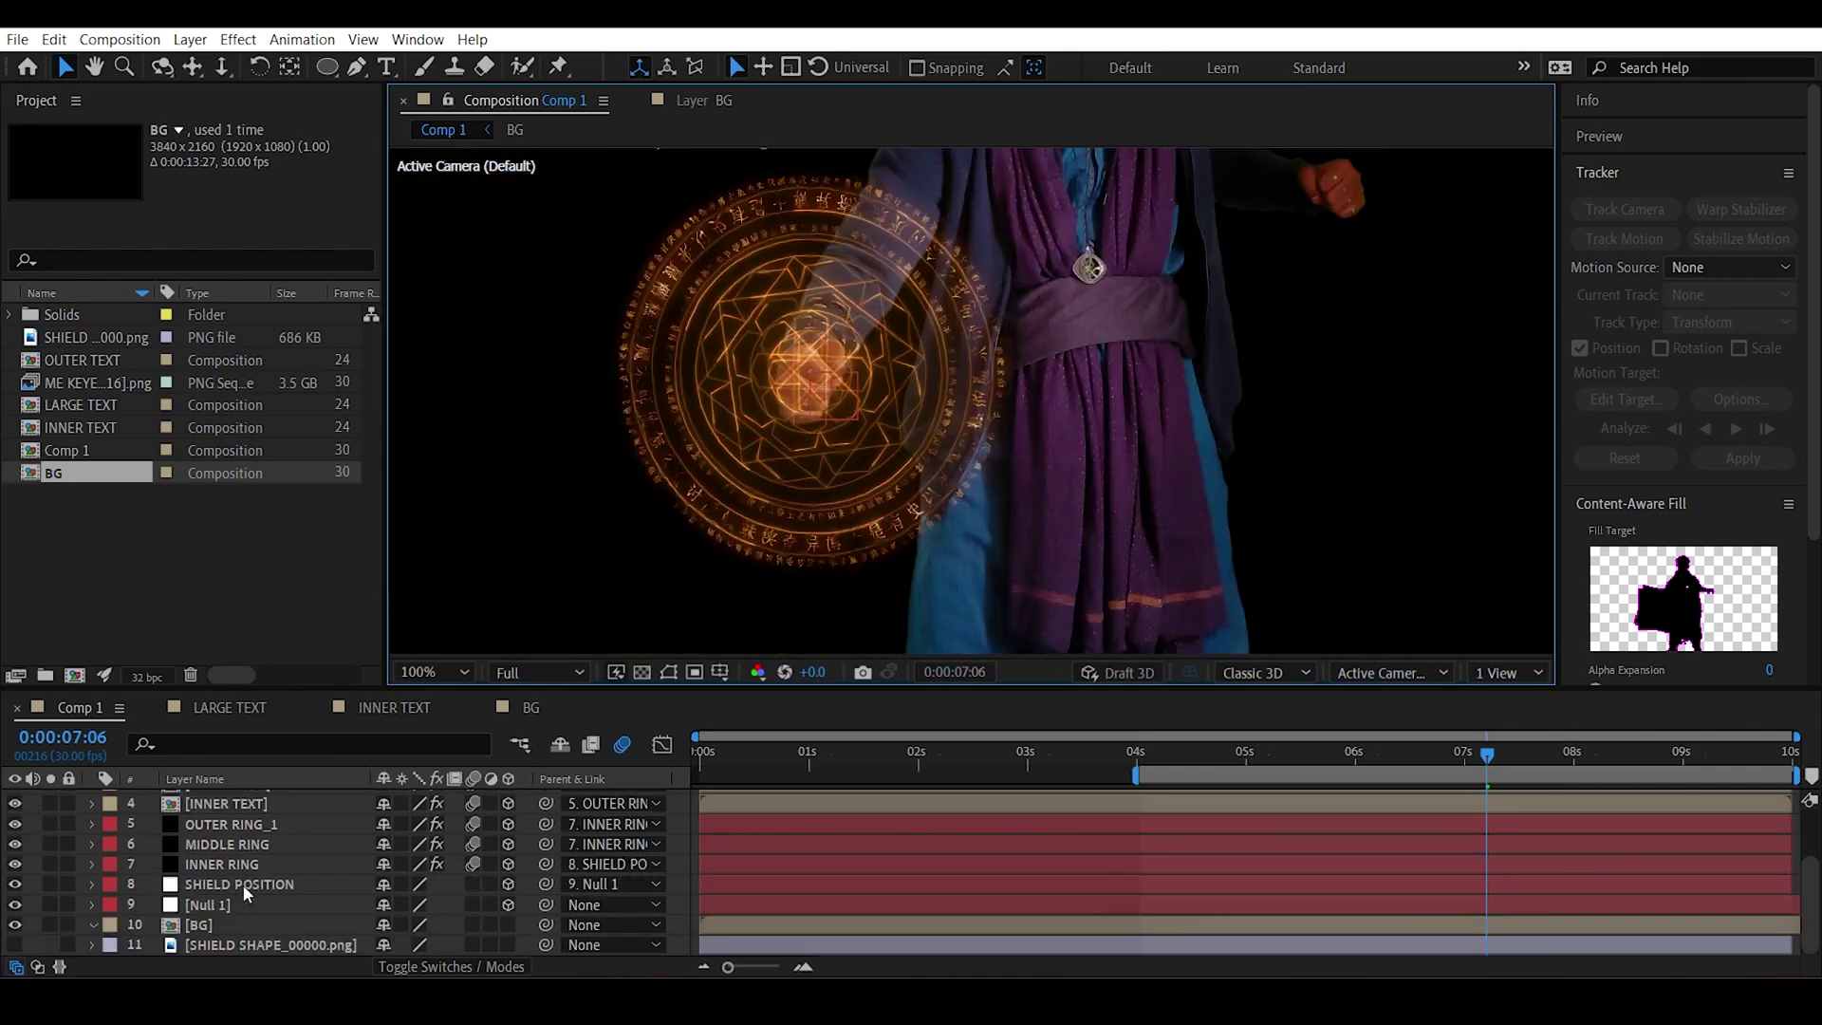
left_click(243, 885)
key("p")
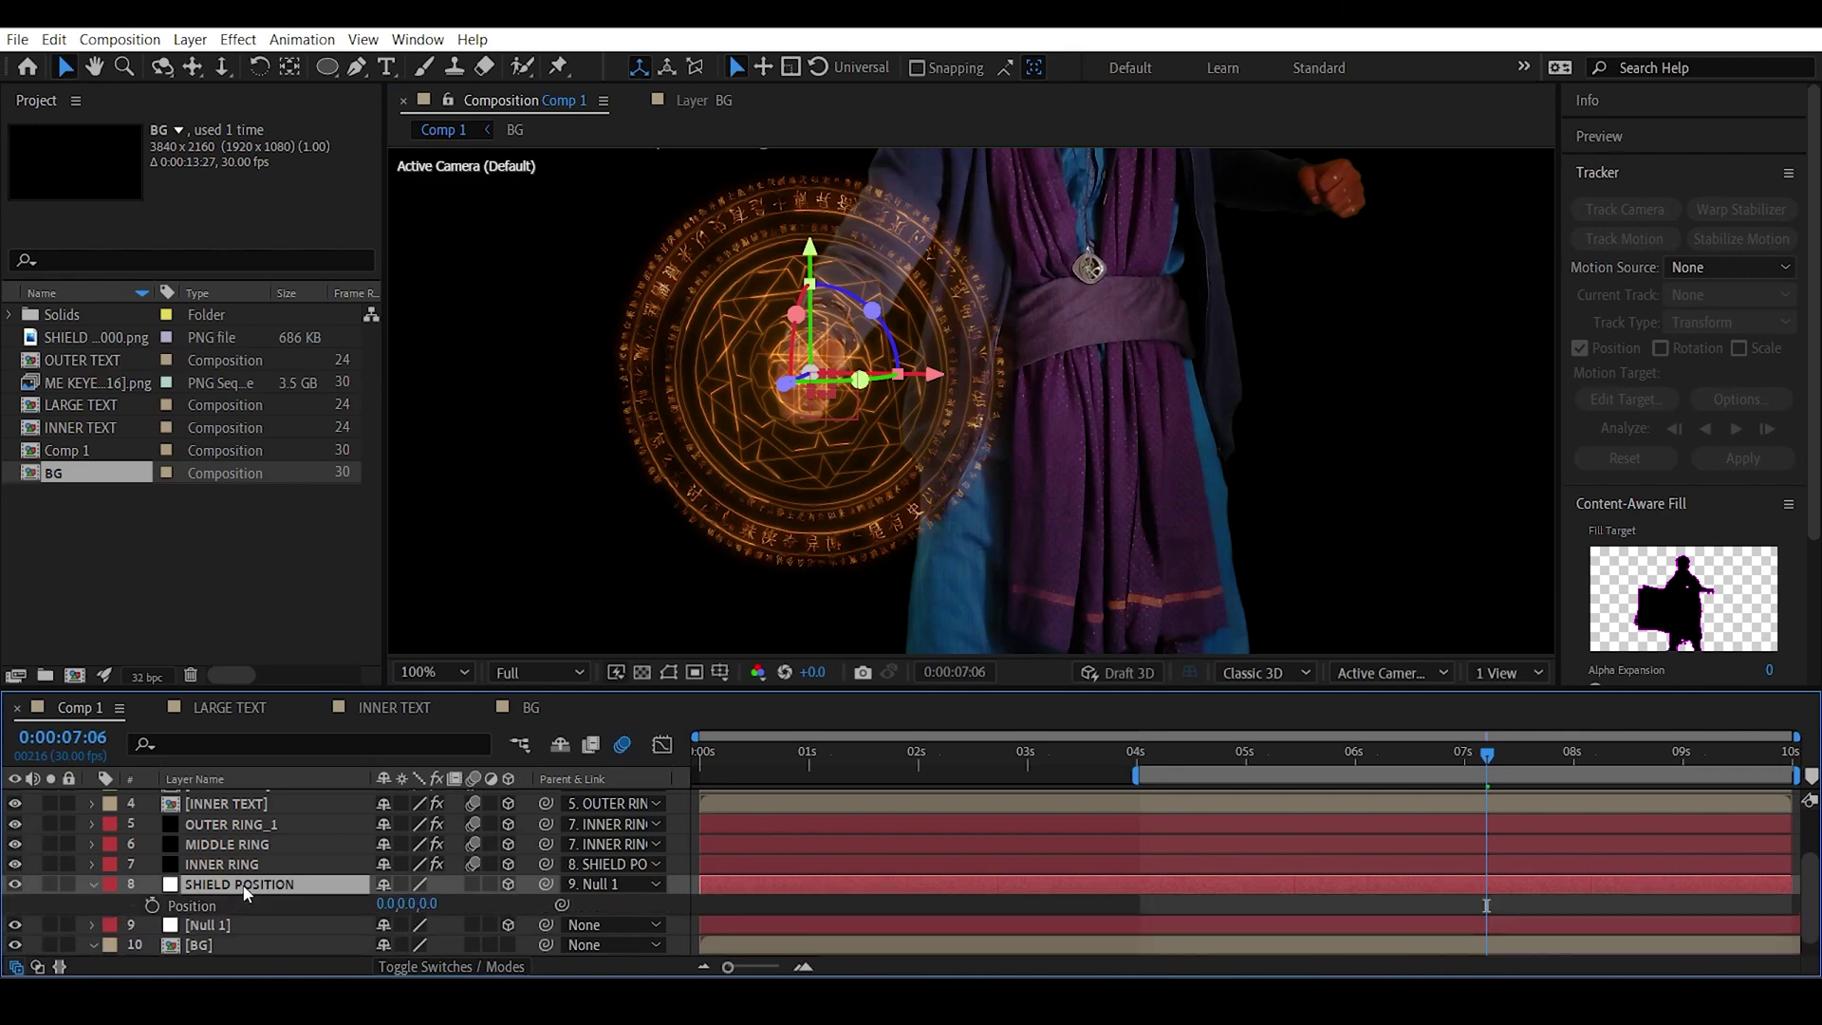
left_click_drag(410, 909, 429, 903)
key("period")
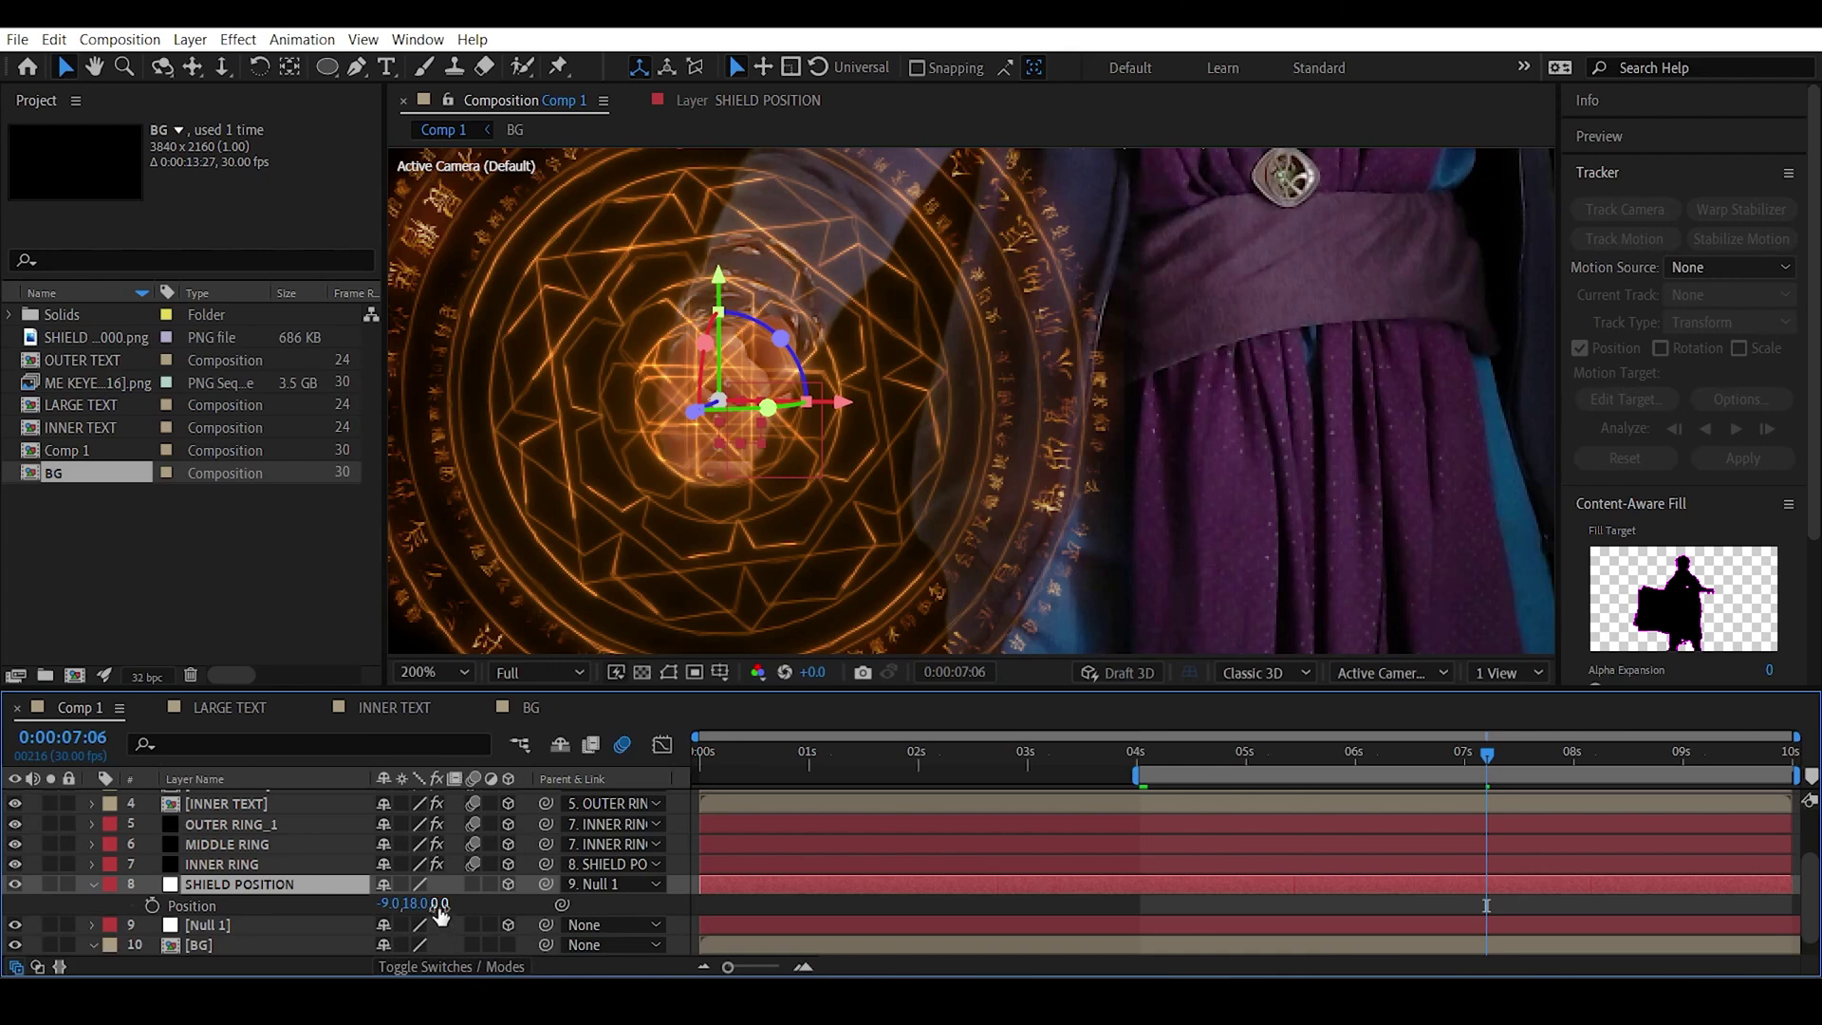
left_click(440, 903)
key("Return")
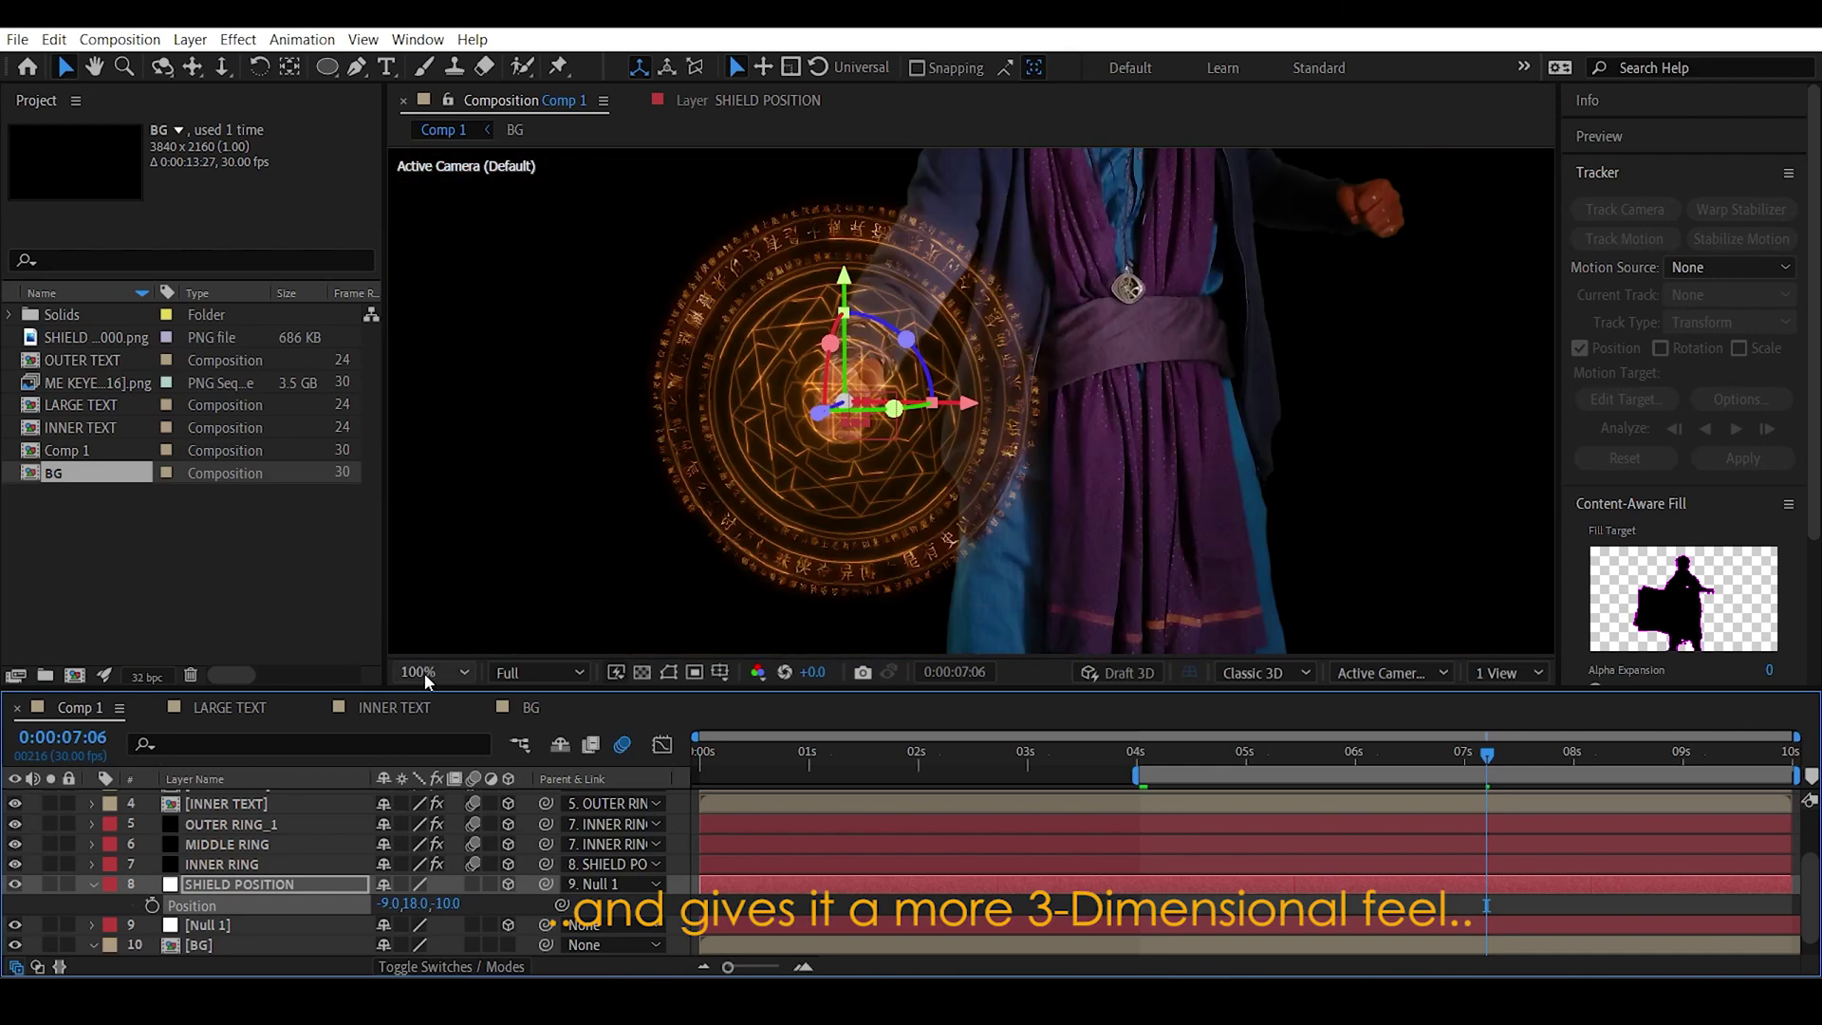
Fit the whole composition in the viewer, play back the repositioned shield, and go to 0:00:07:00.
left_click(424, 673)
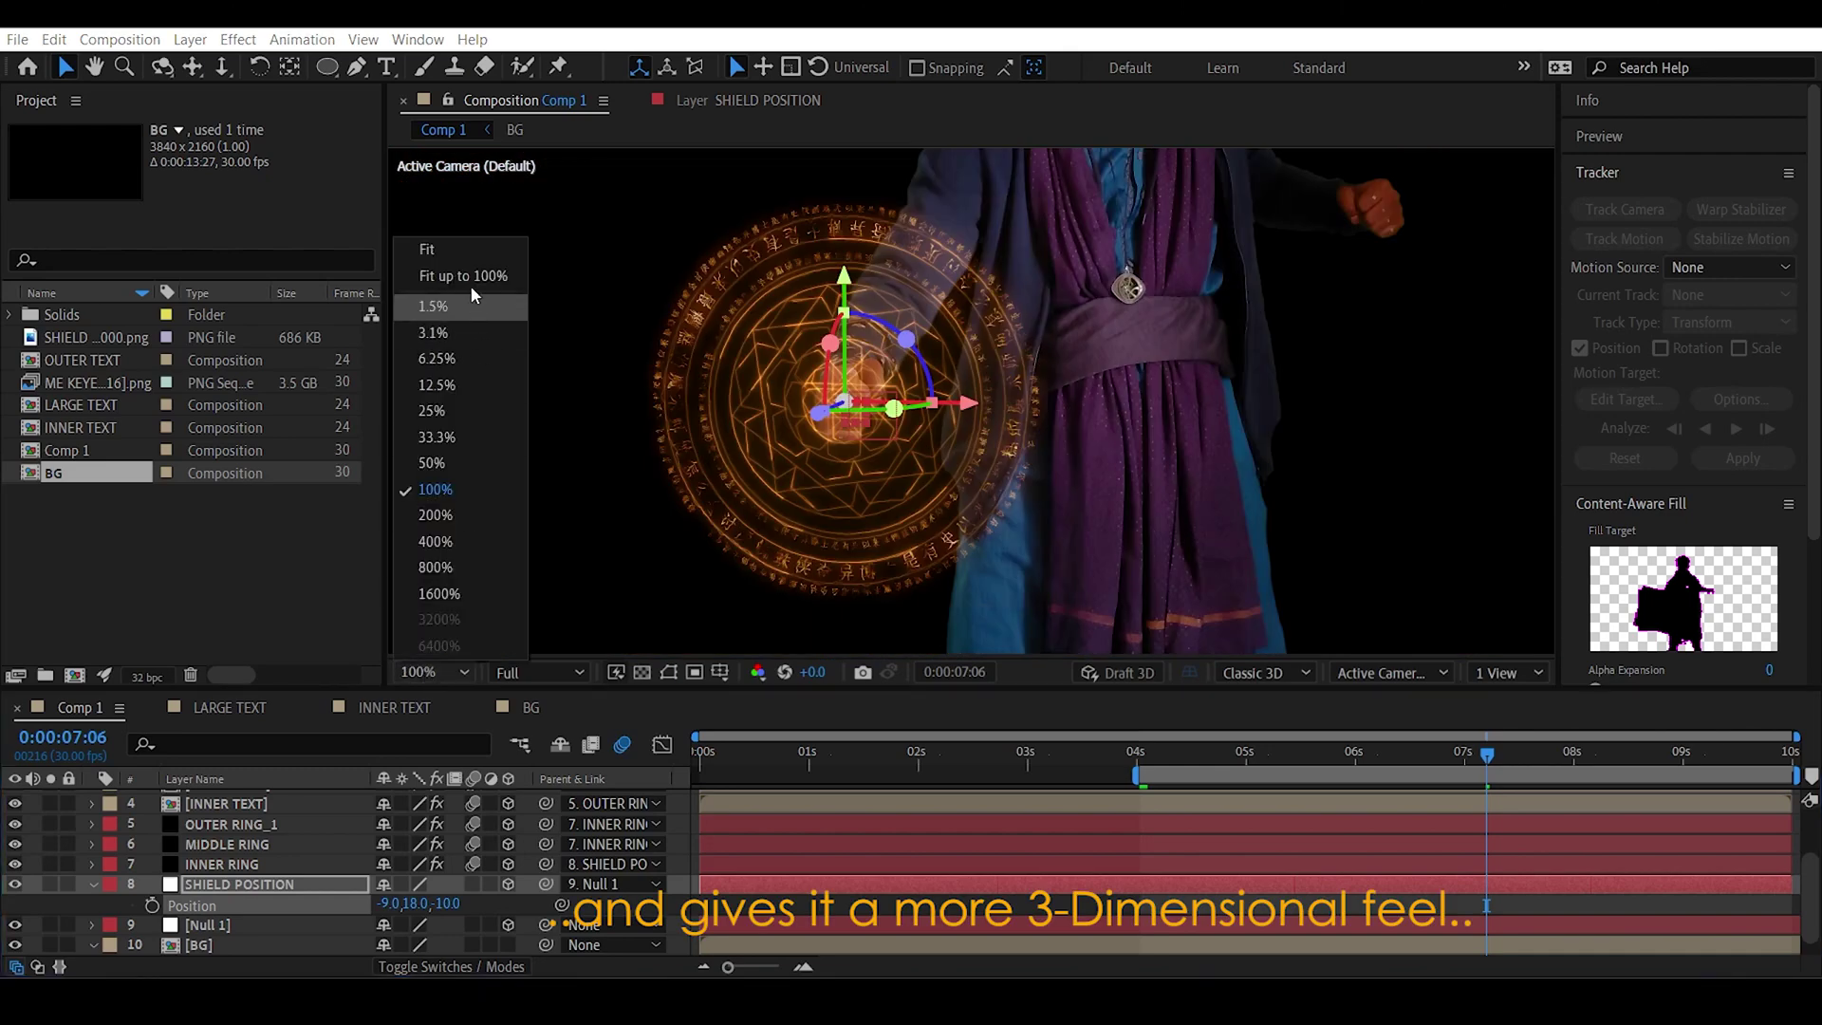
left_click(467, 258)
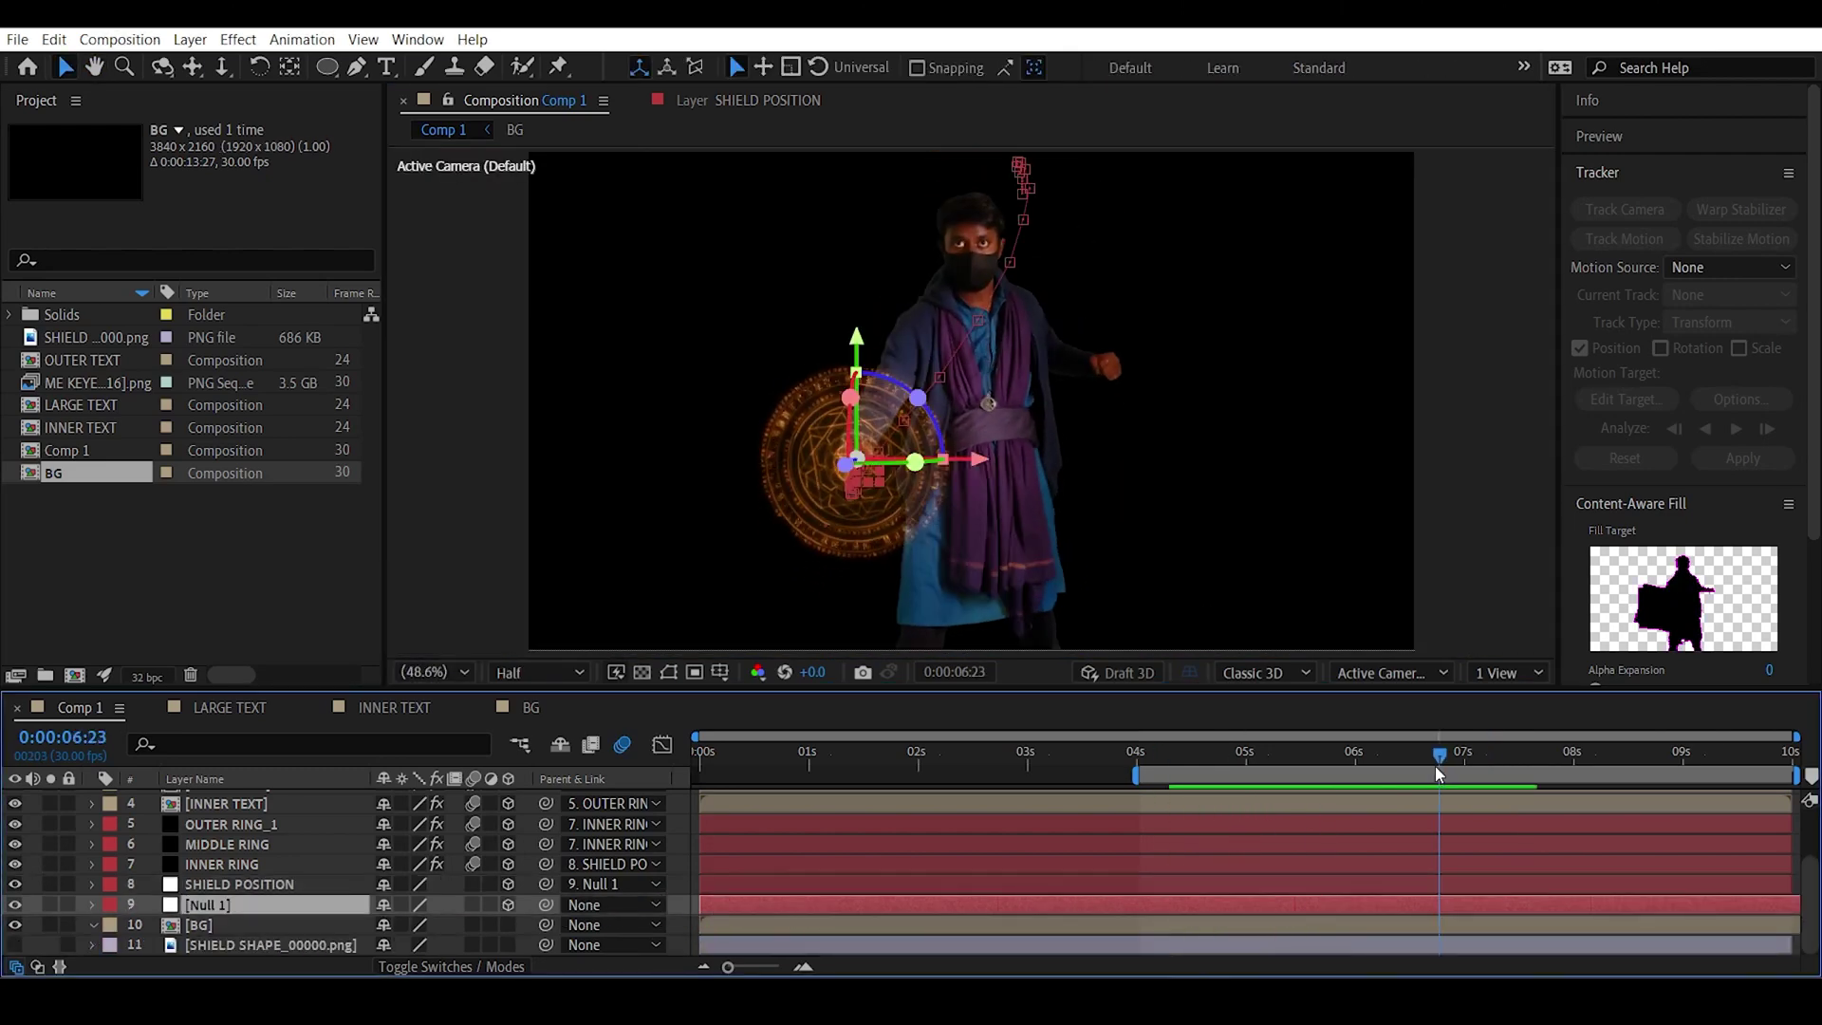
mouse_move(1435, 766)
left_mouse_down()
mouse_move(1491, 749)
mouse_move(1465, 759)
left_mouse_up()
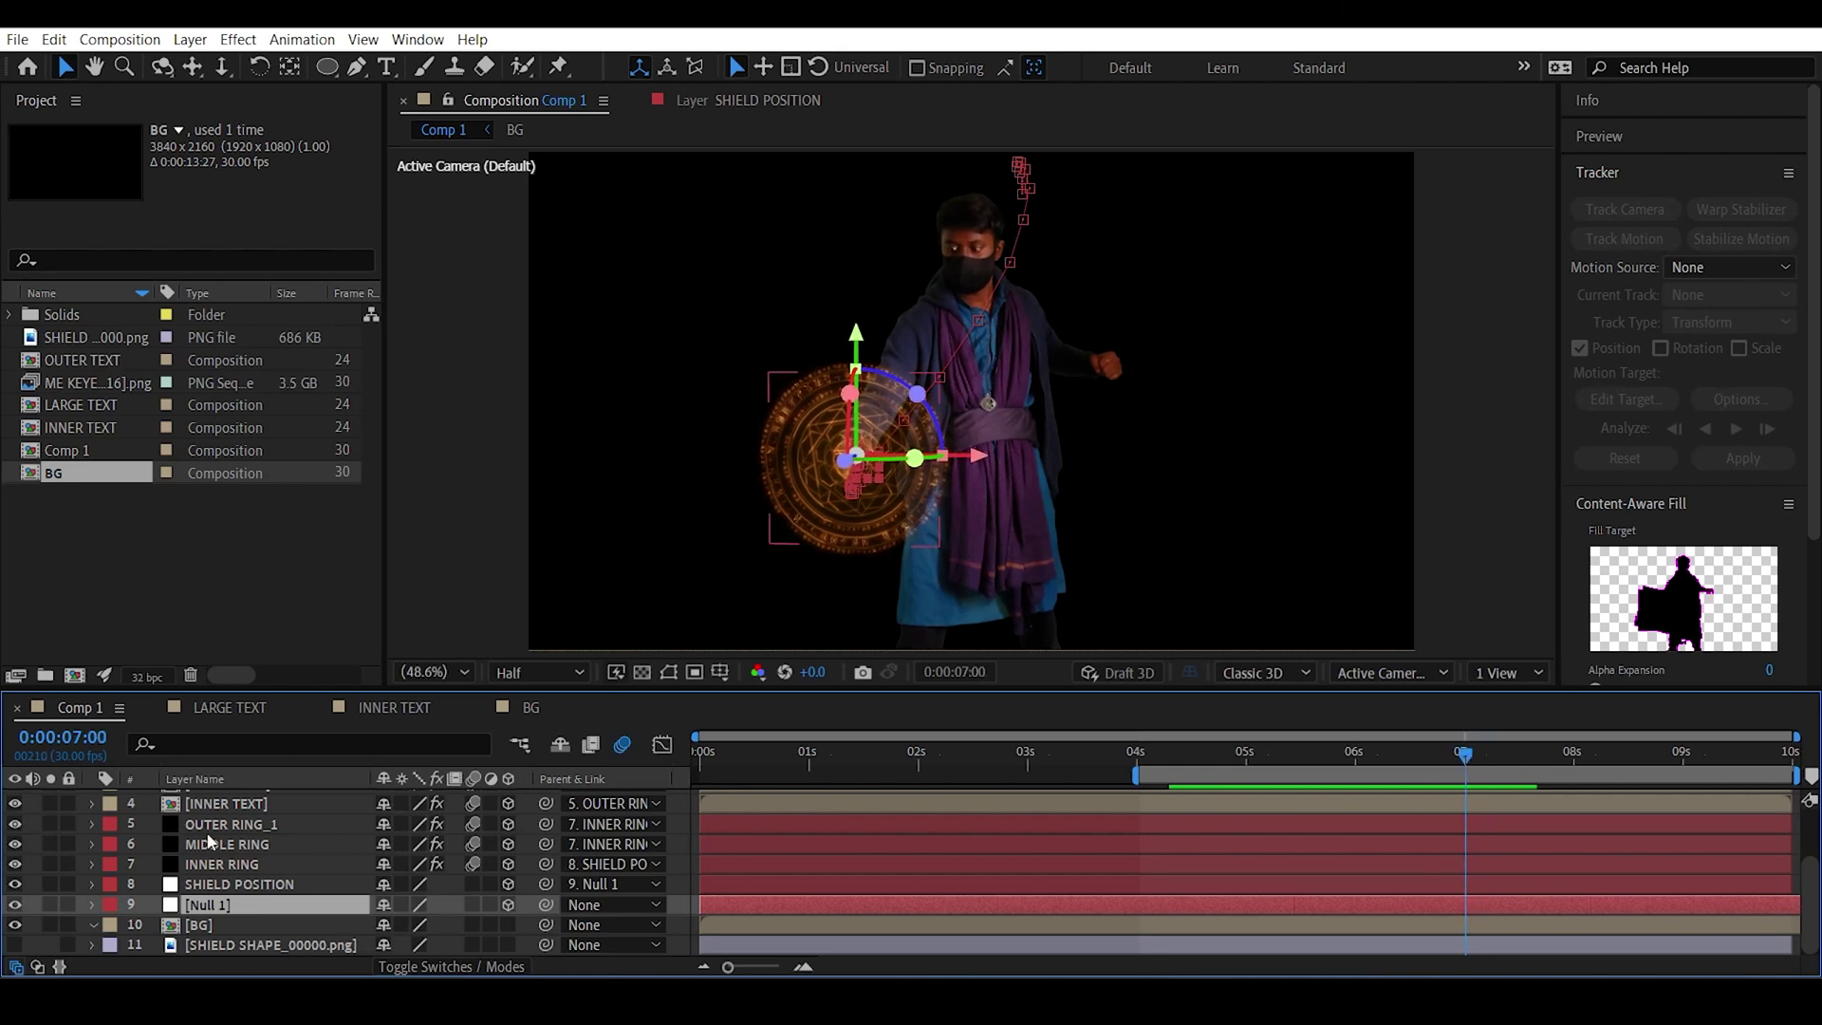
Add Opacity keyframes at 0:00:07:00 on all seven shield layers, from OUTER TEXT through INNER RING.
left_click(262, 870)
scroll(256, 854, "up", 2)
left_click(250, 803, "shift")
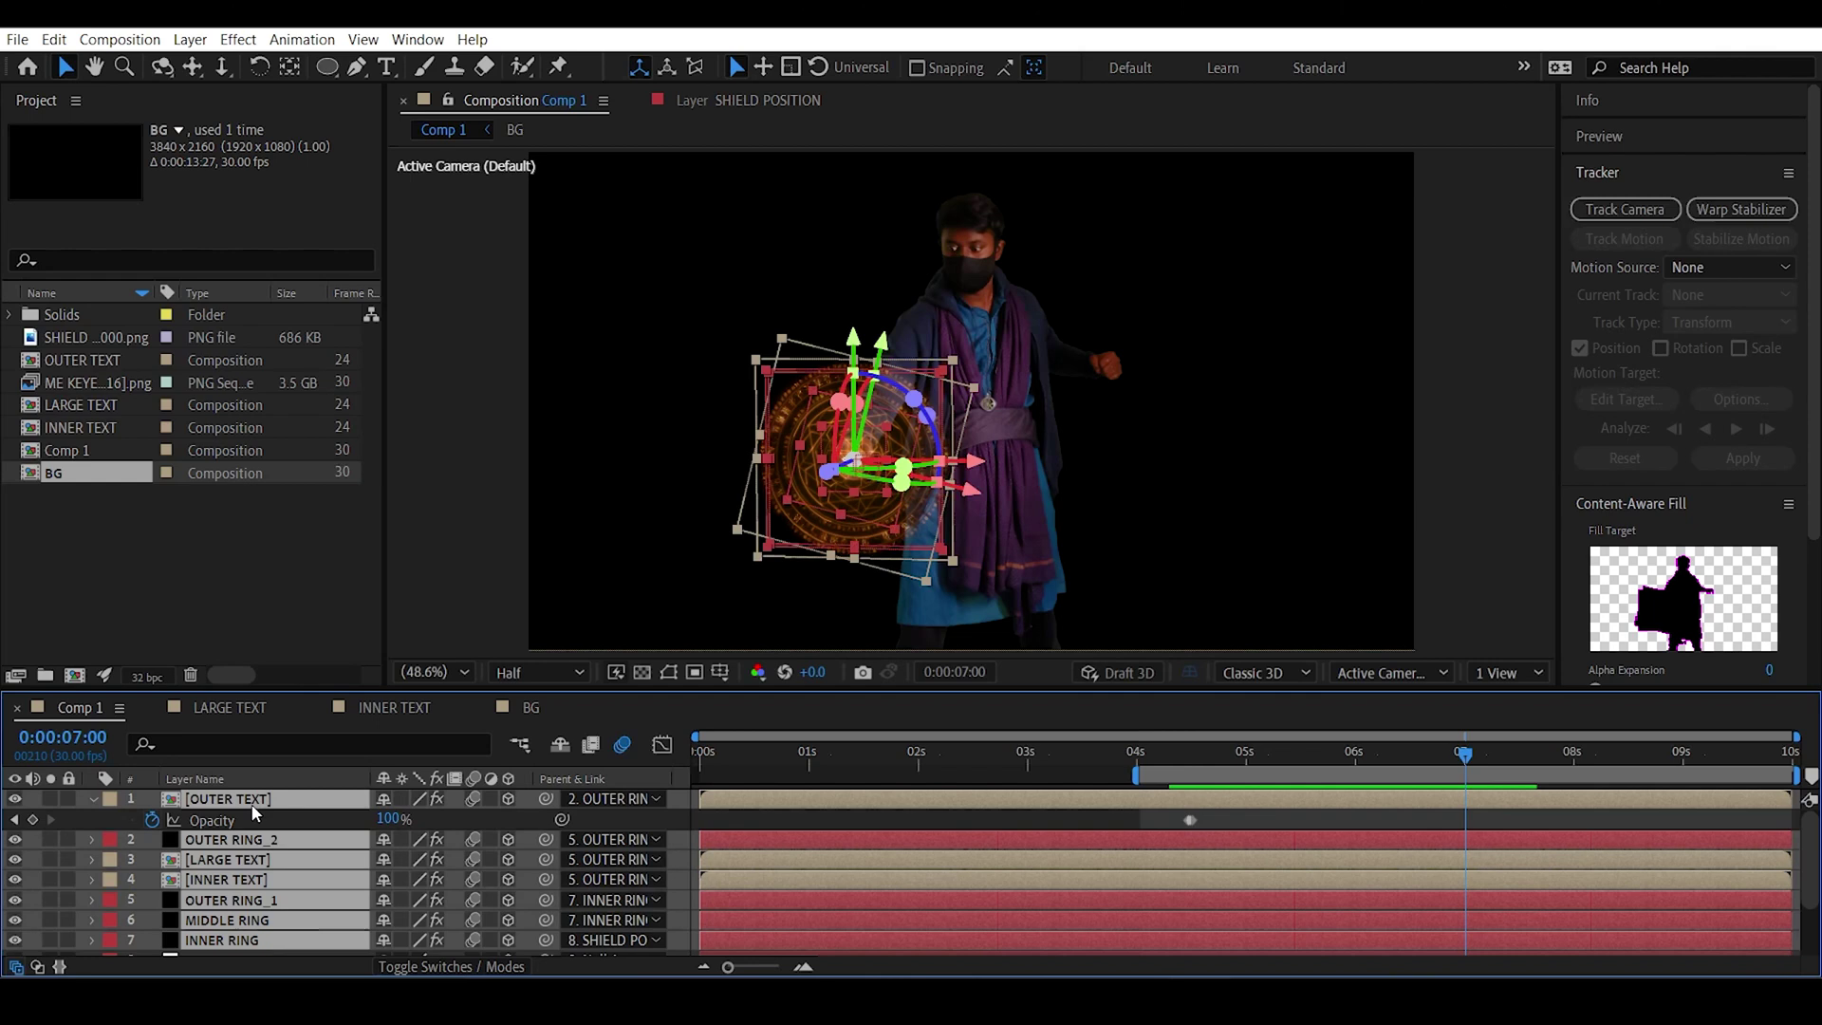
key("t")
scroll(250, 803, "down", 2)
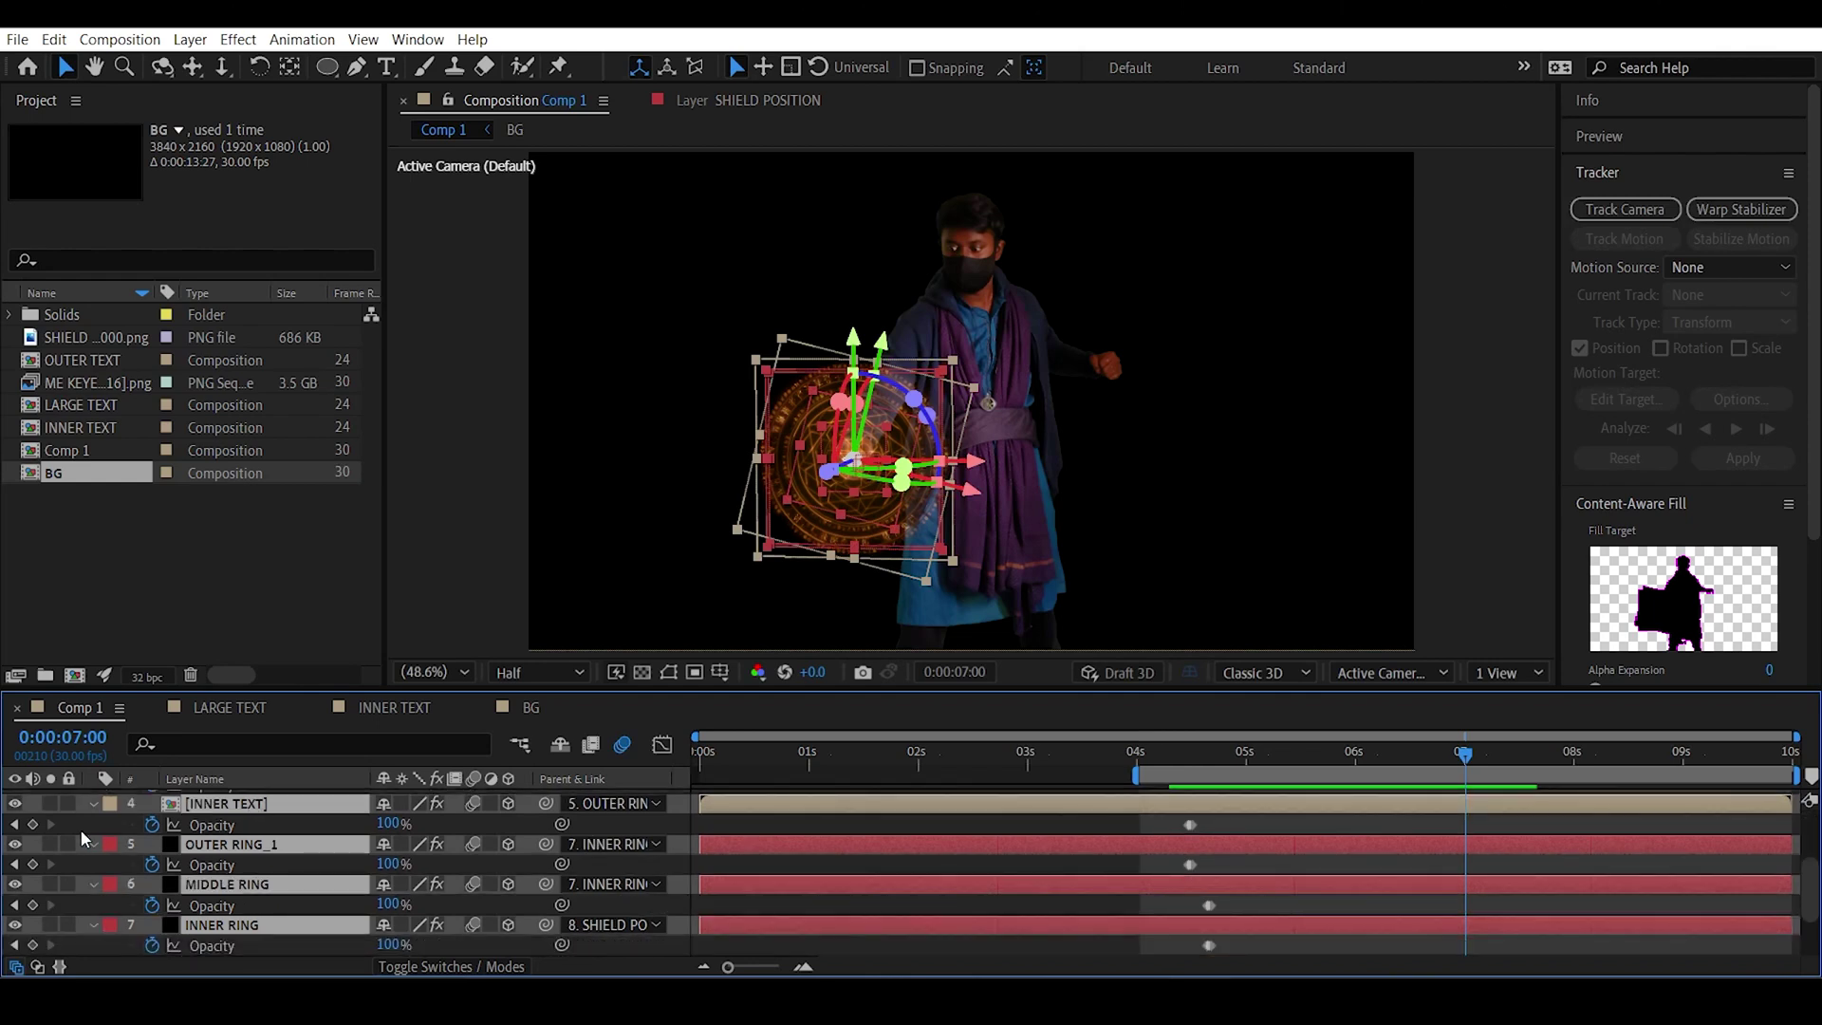
left_click(31, 827)
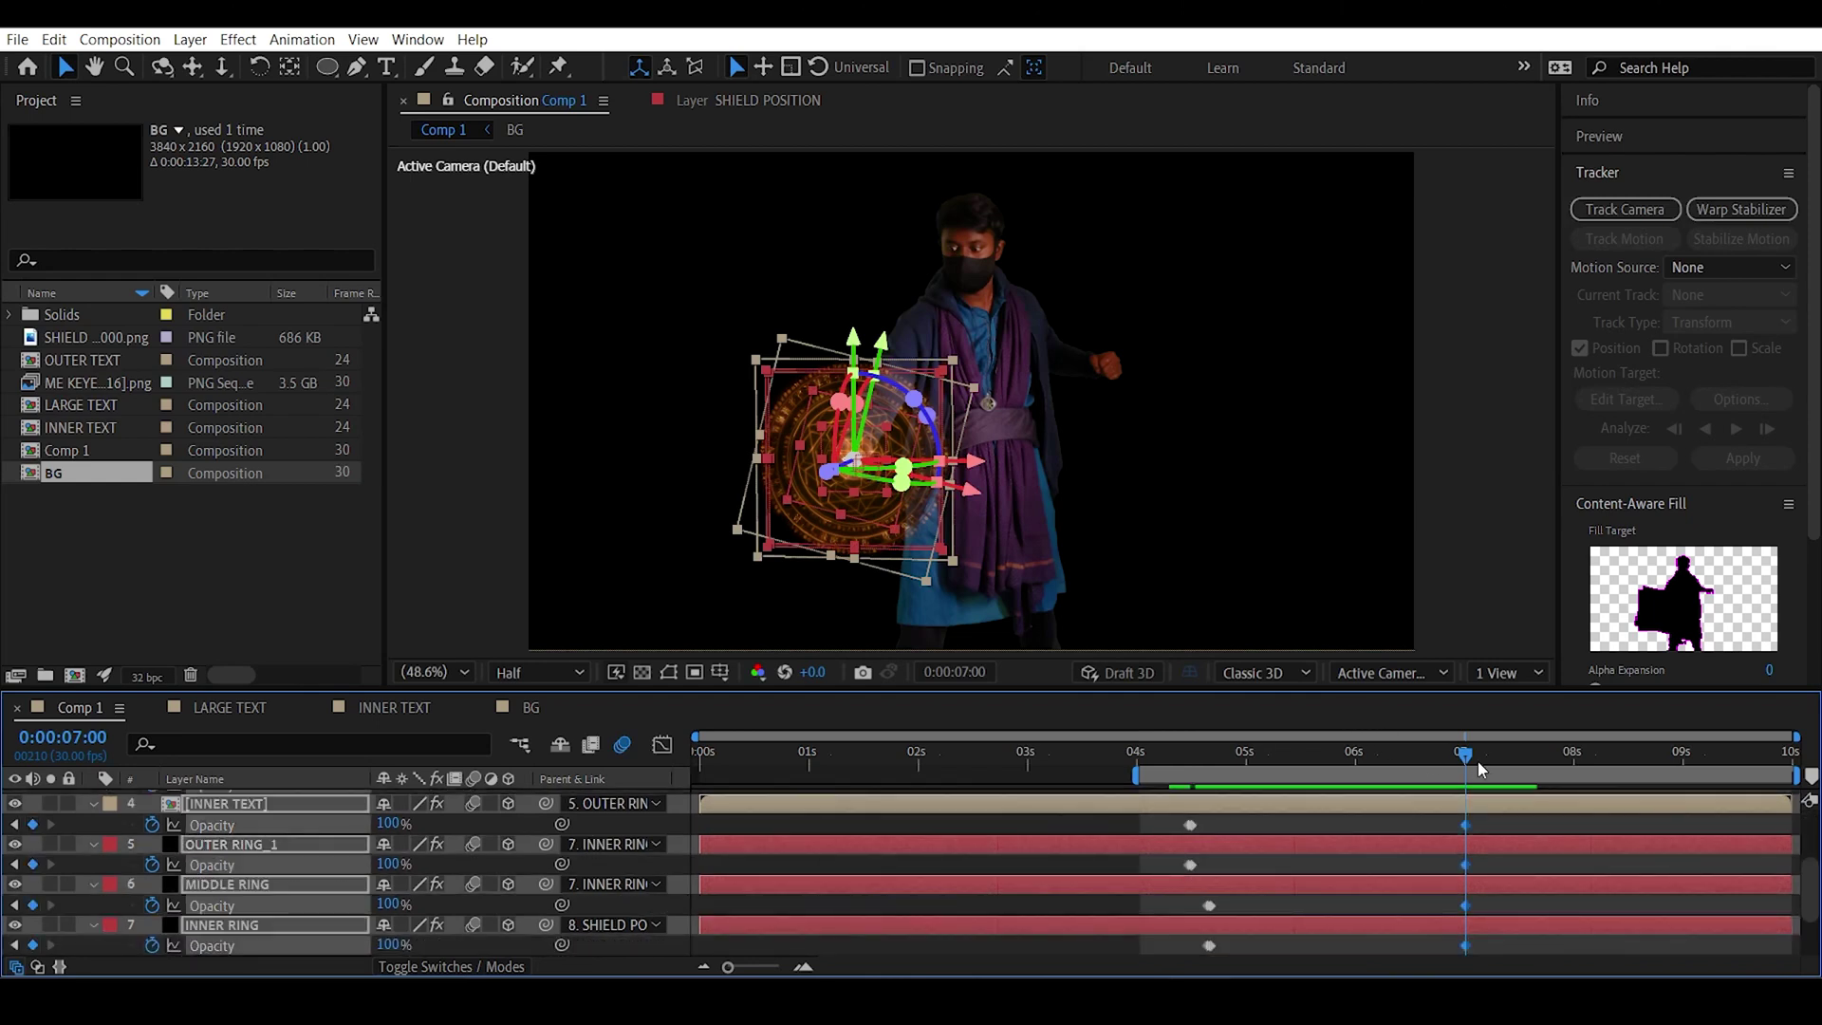
Set the Opacity of all seven shield layers to 0% at 0:00:07:01 so the shield cuts off.
left_click_drag(1465, 756, 1471, 760)
left_click(385, 823)
type("0")
key("Return")
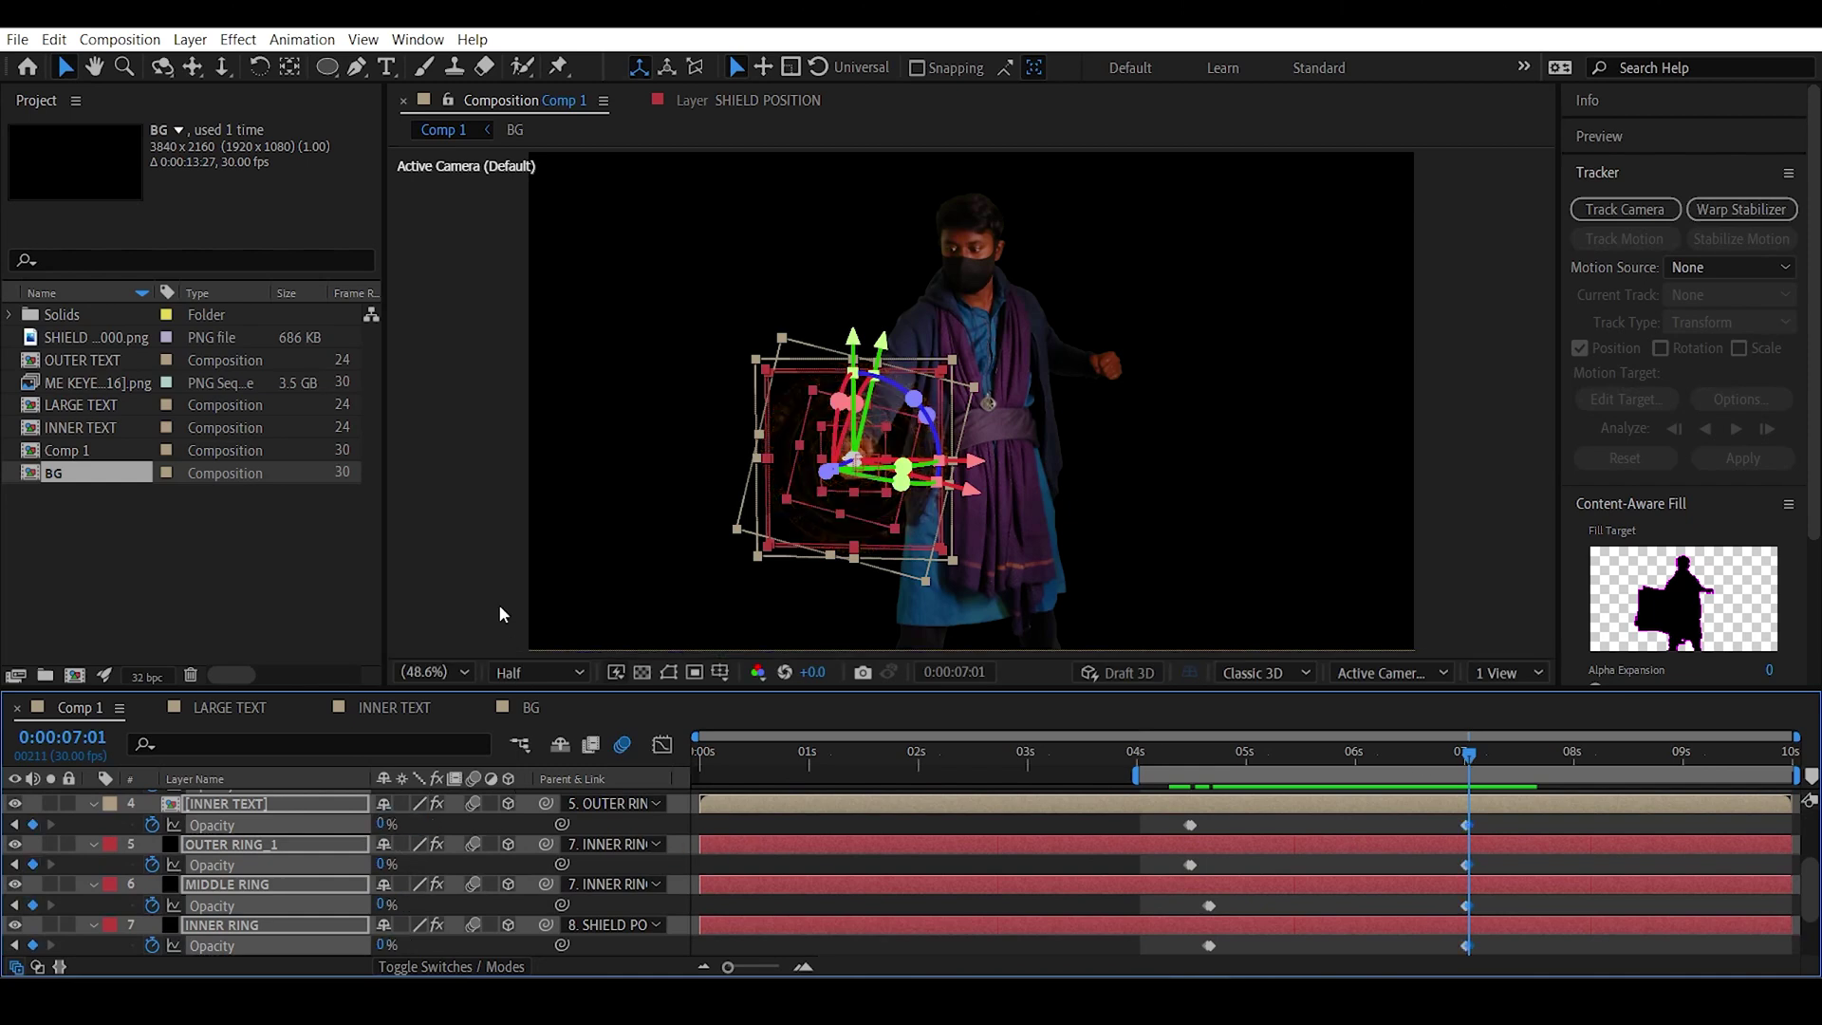
left_click(485, 514)
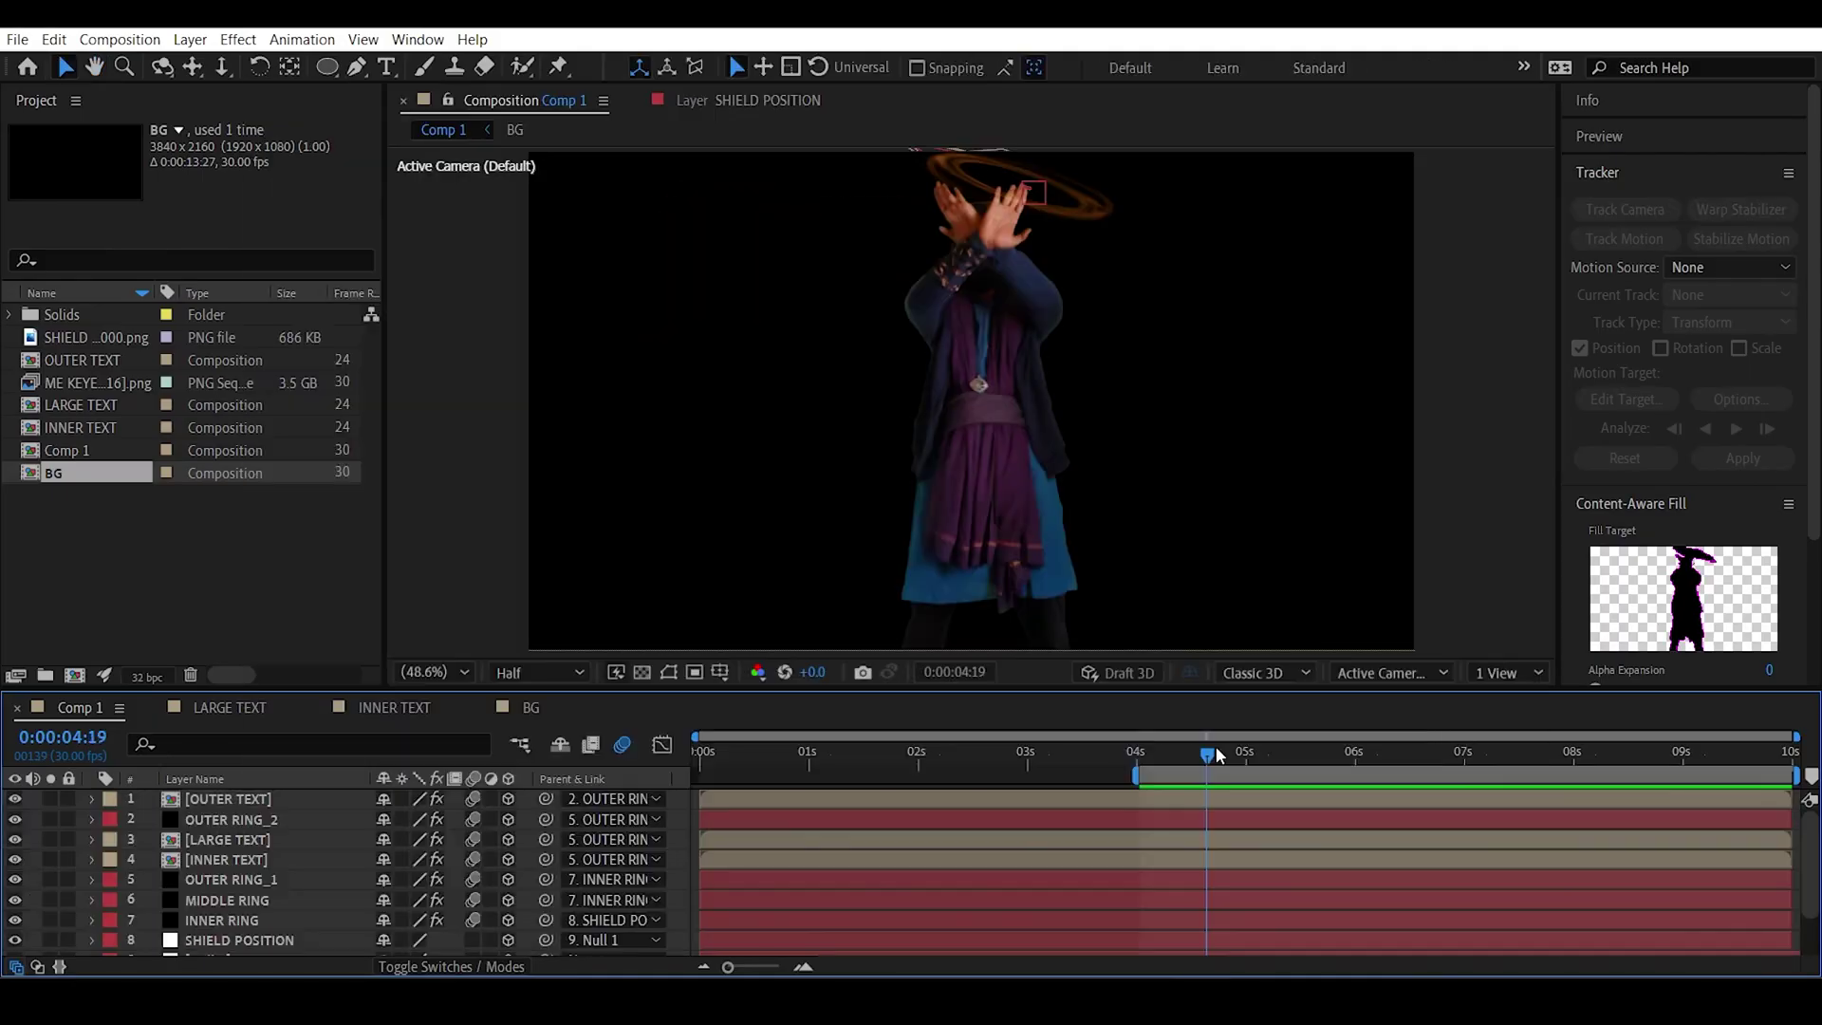
Add Opacity keyframes at 0:00:05:24 on all seven shield layers from OUTER TEXT through INNER RING.
left_click_drag(1216, 746, 1339, 756)
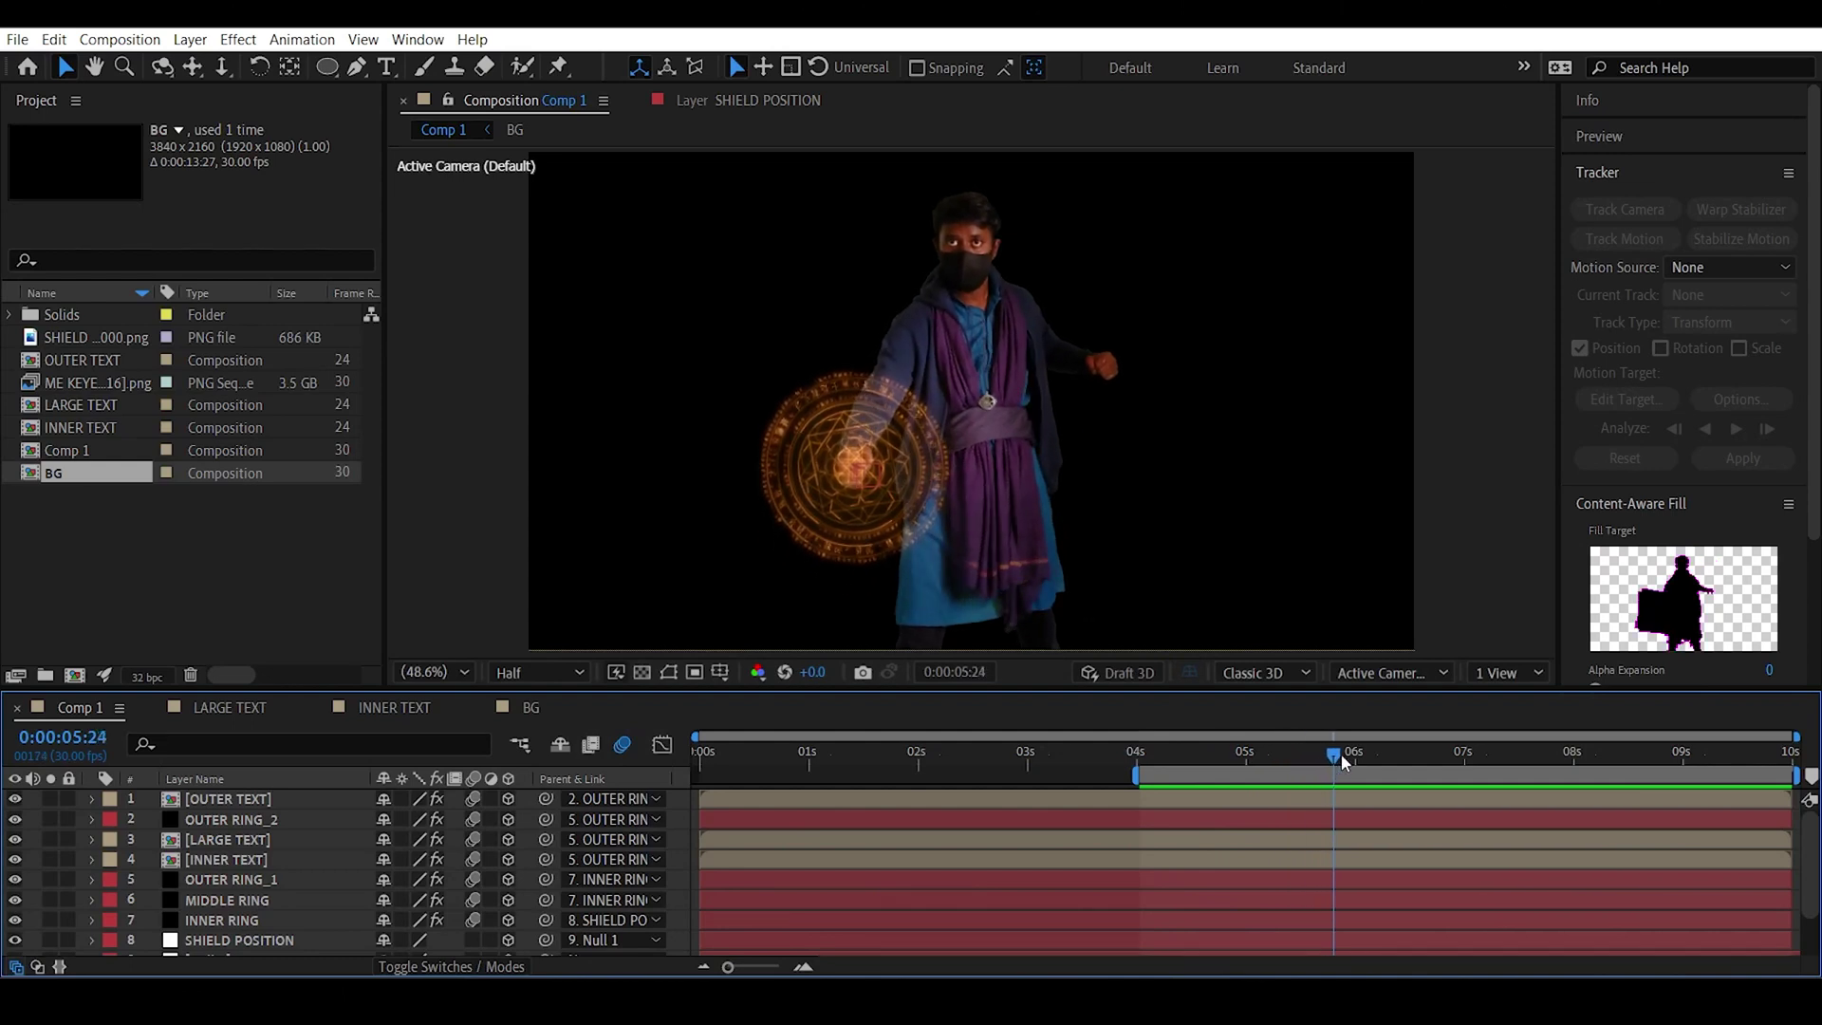
left_click(314, 793)
scroll(299, 856, "down", 2)
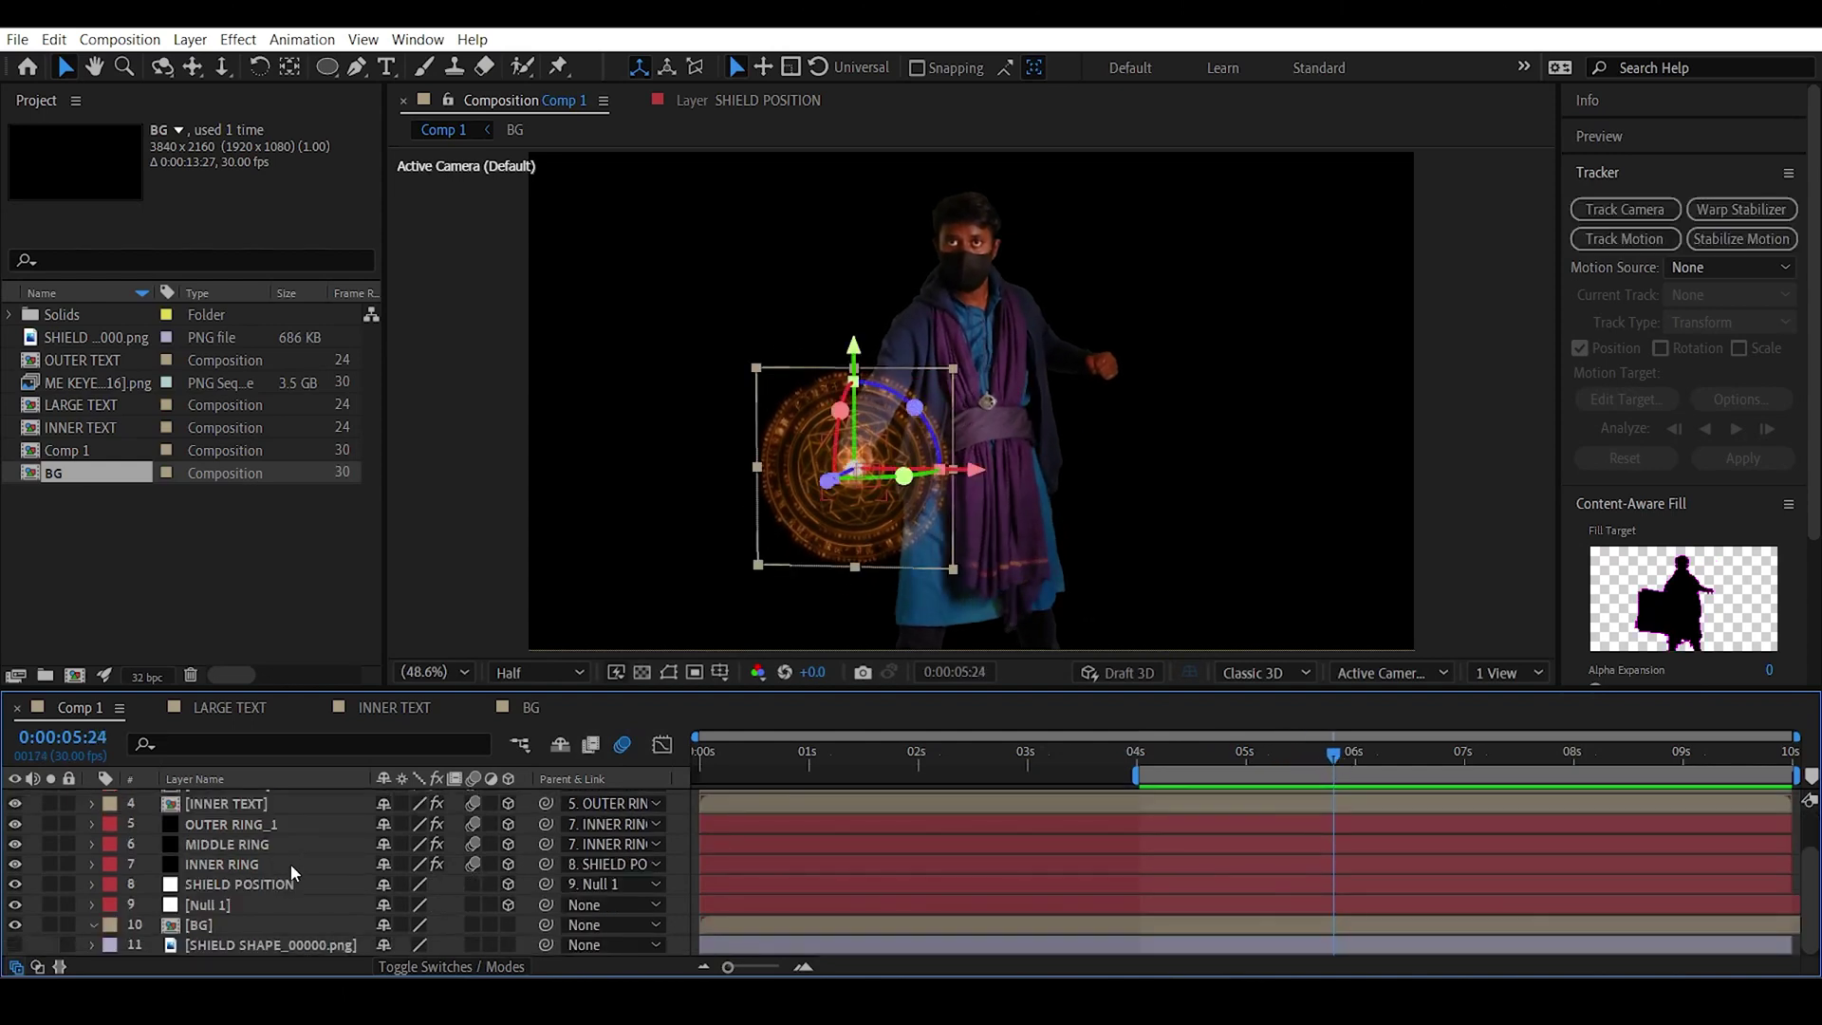
left_click(290, 864, "shift")
key("t")
scroll(291, 864, "up", 1)
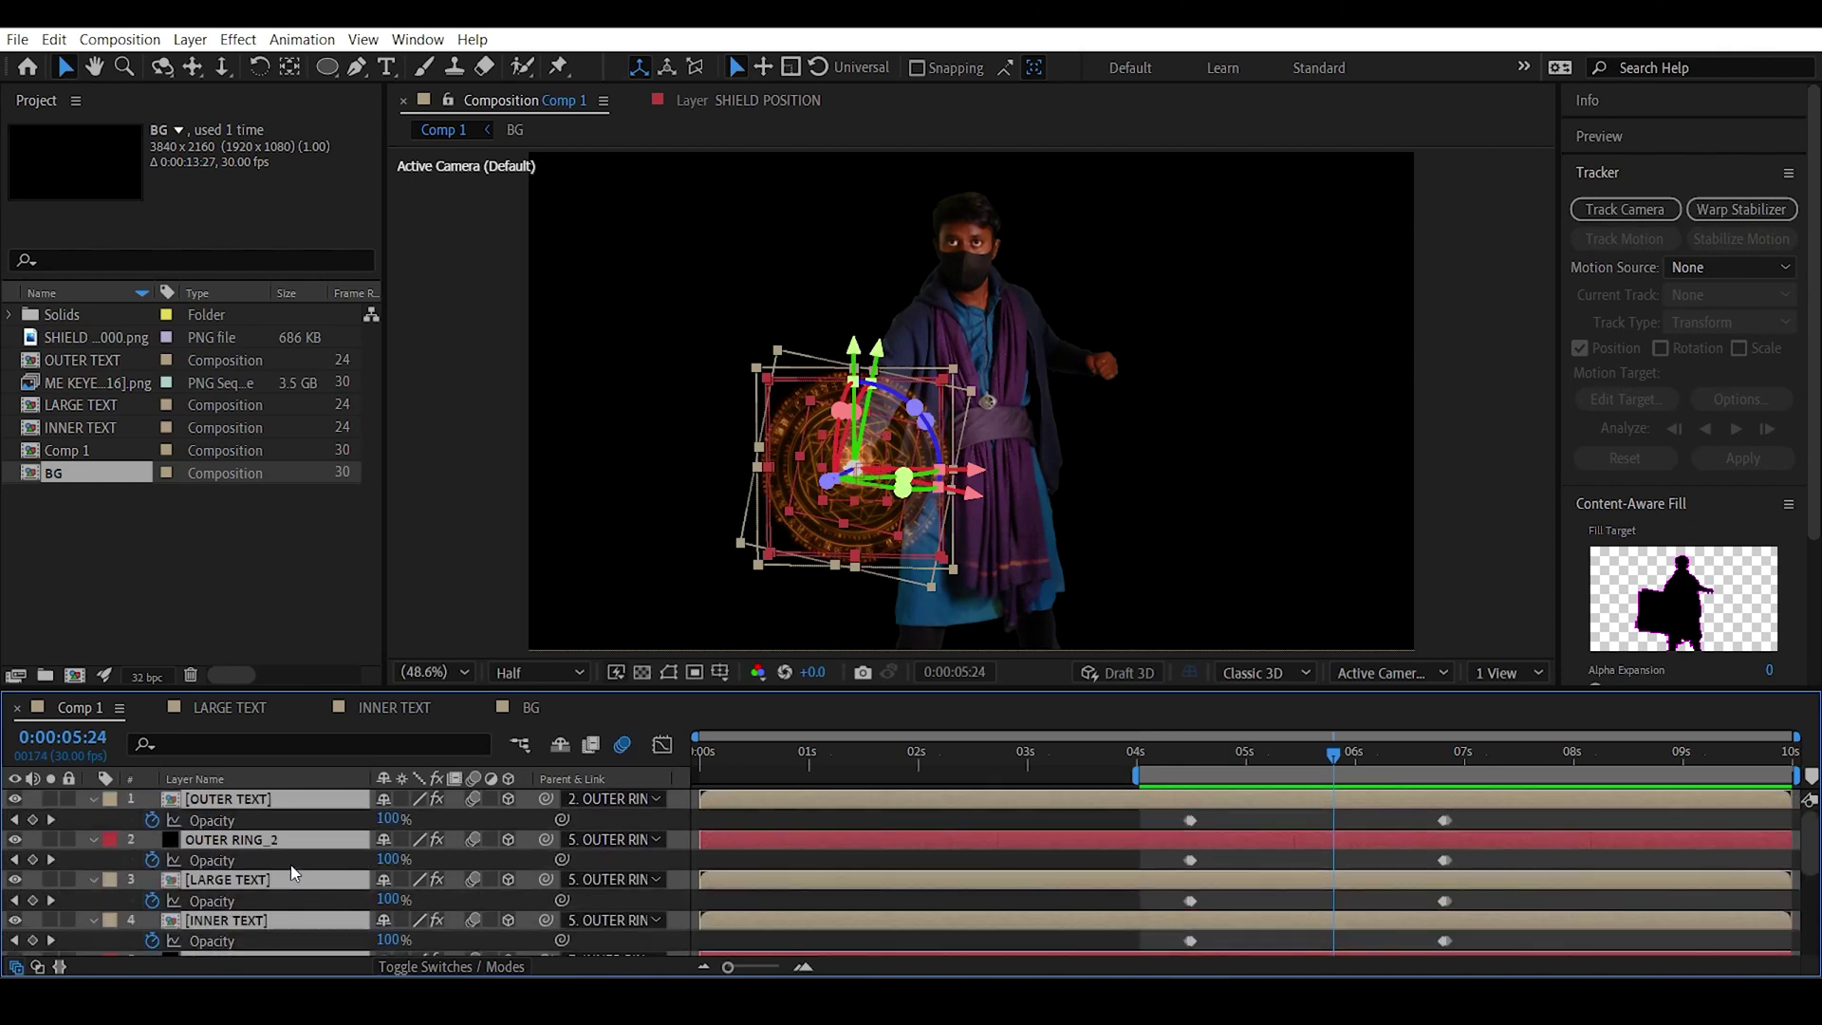
left_click(34, 822)
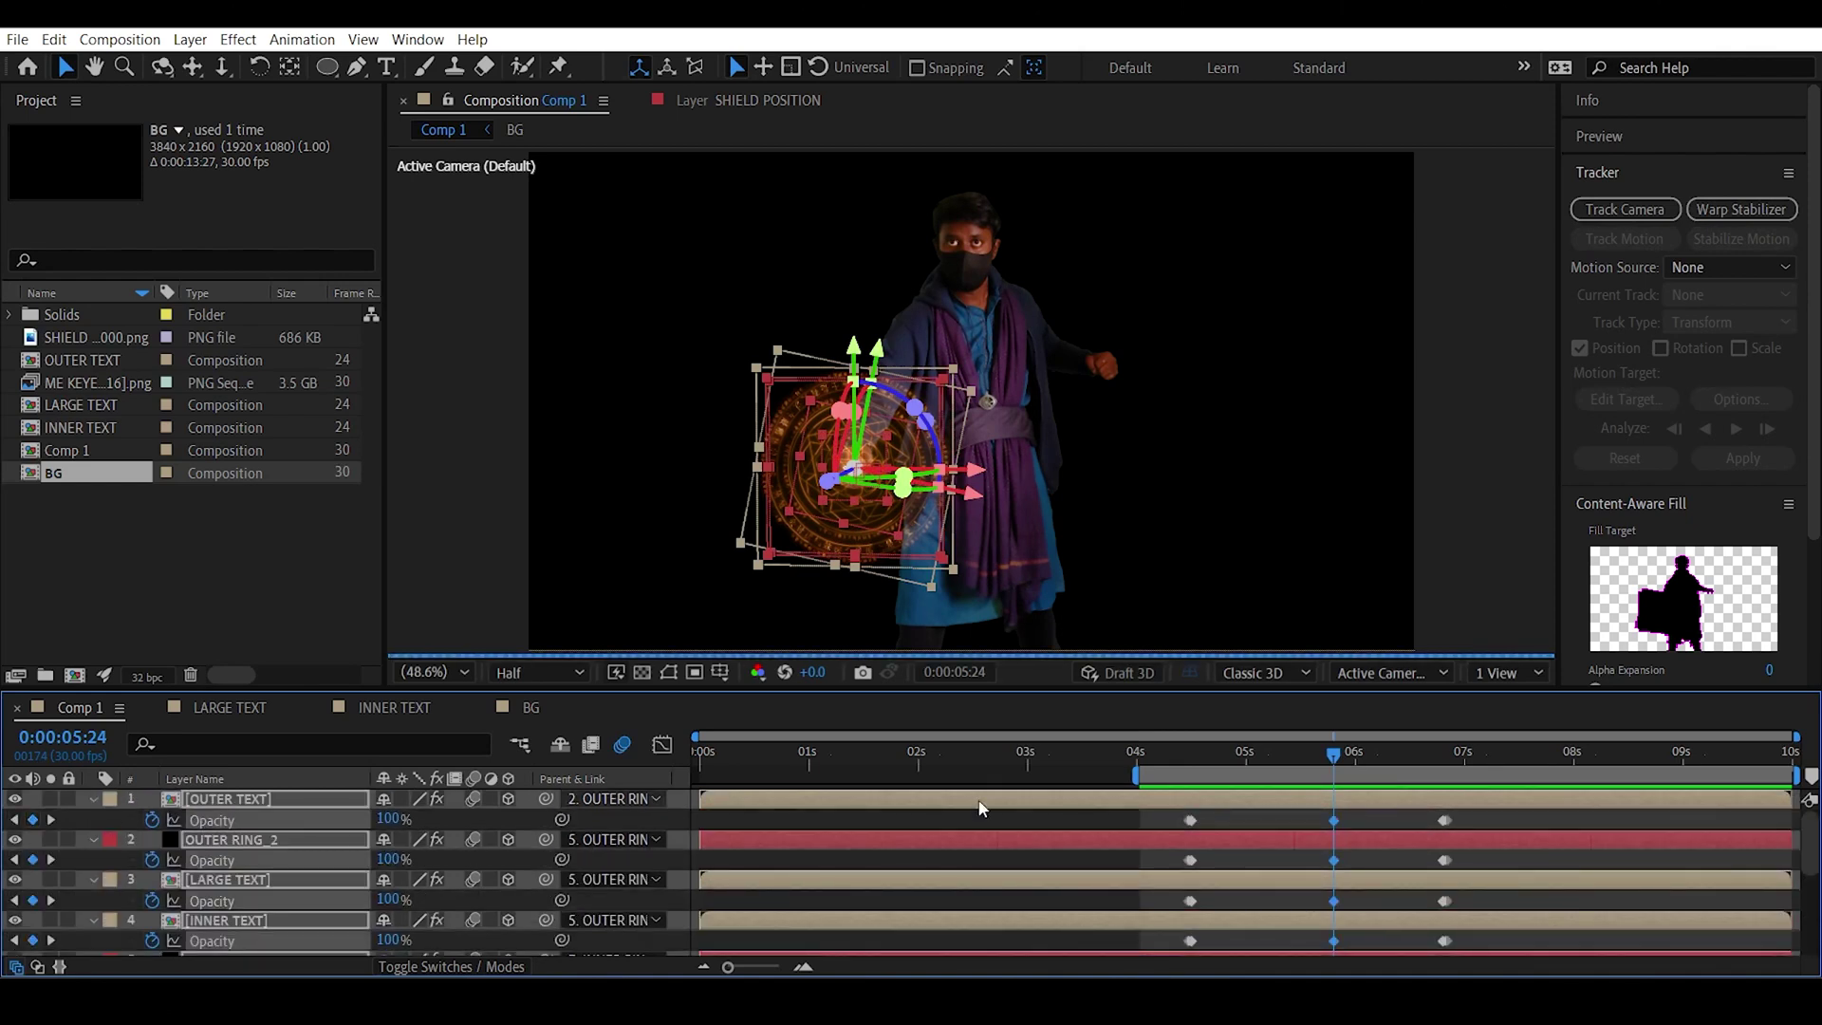
Set the Opacity of all seven shield layers to 0% at 0:00:05:25.
key("Page_Down")
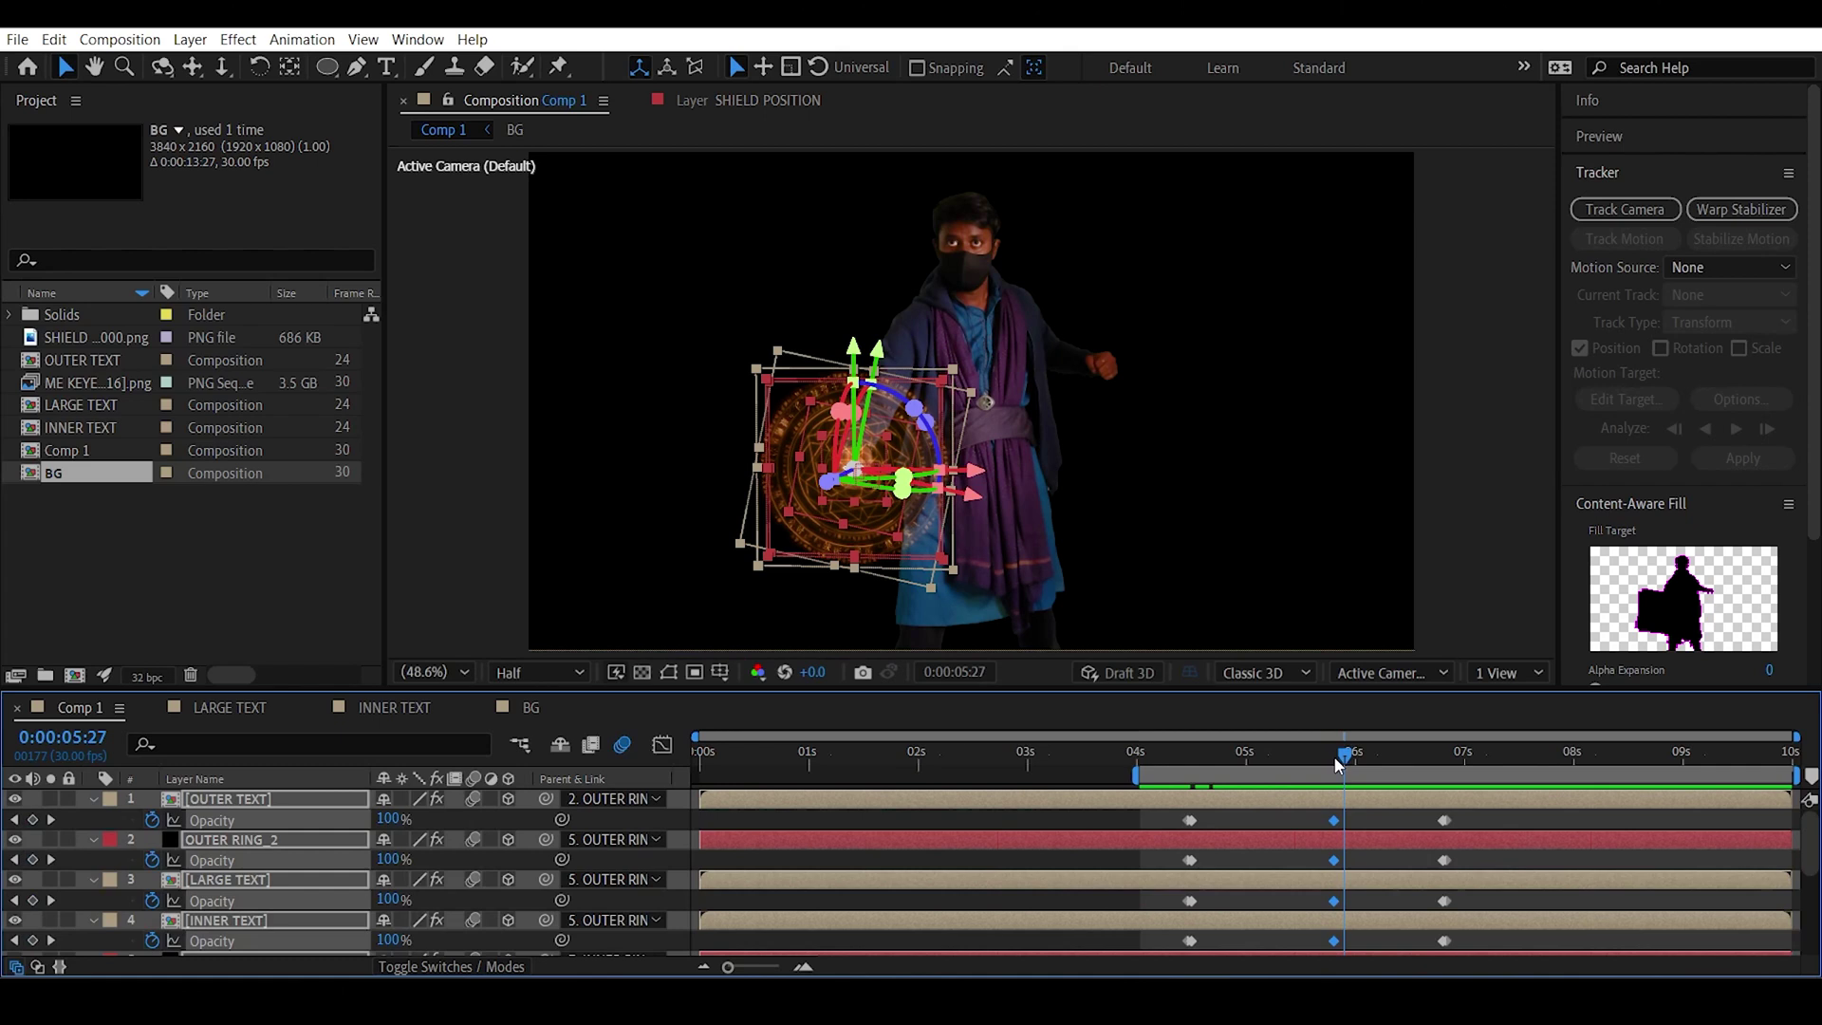
left_click(385, 818)
type("3")
key("Return")
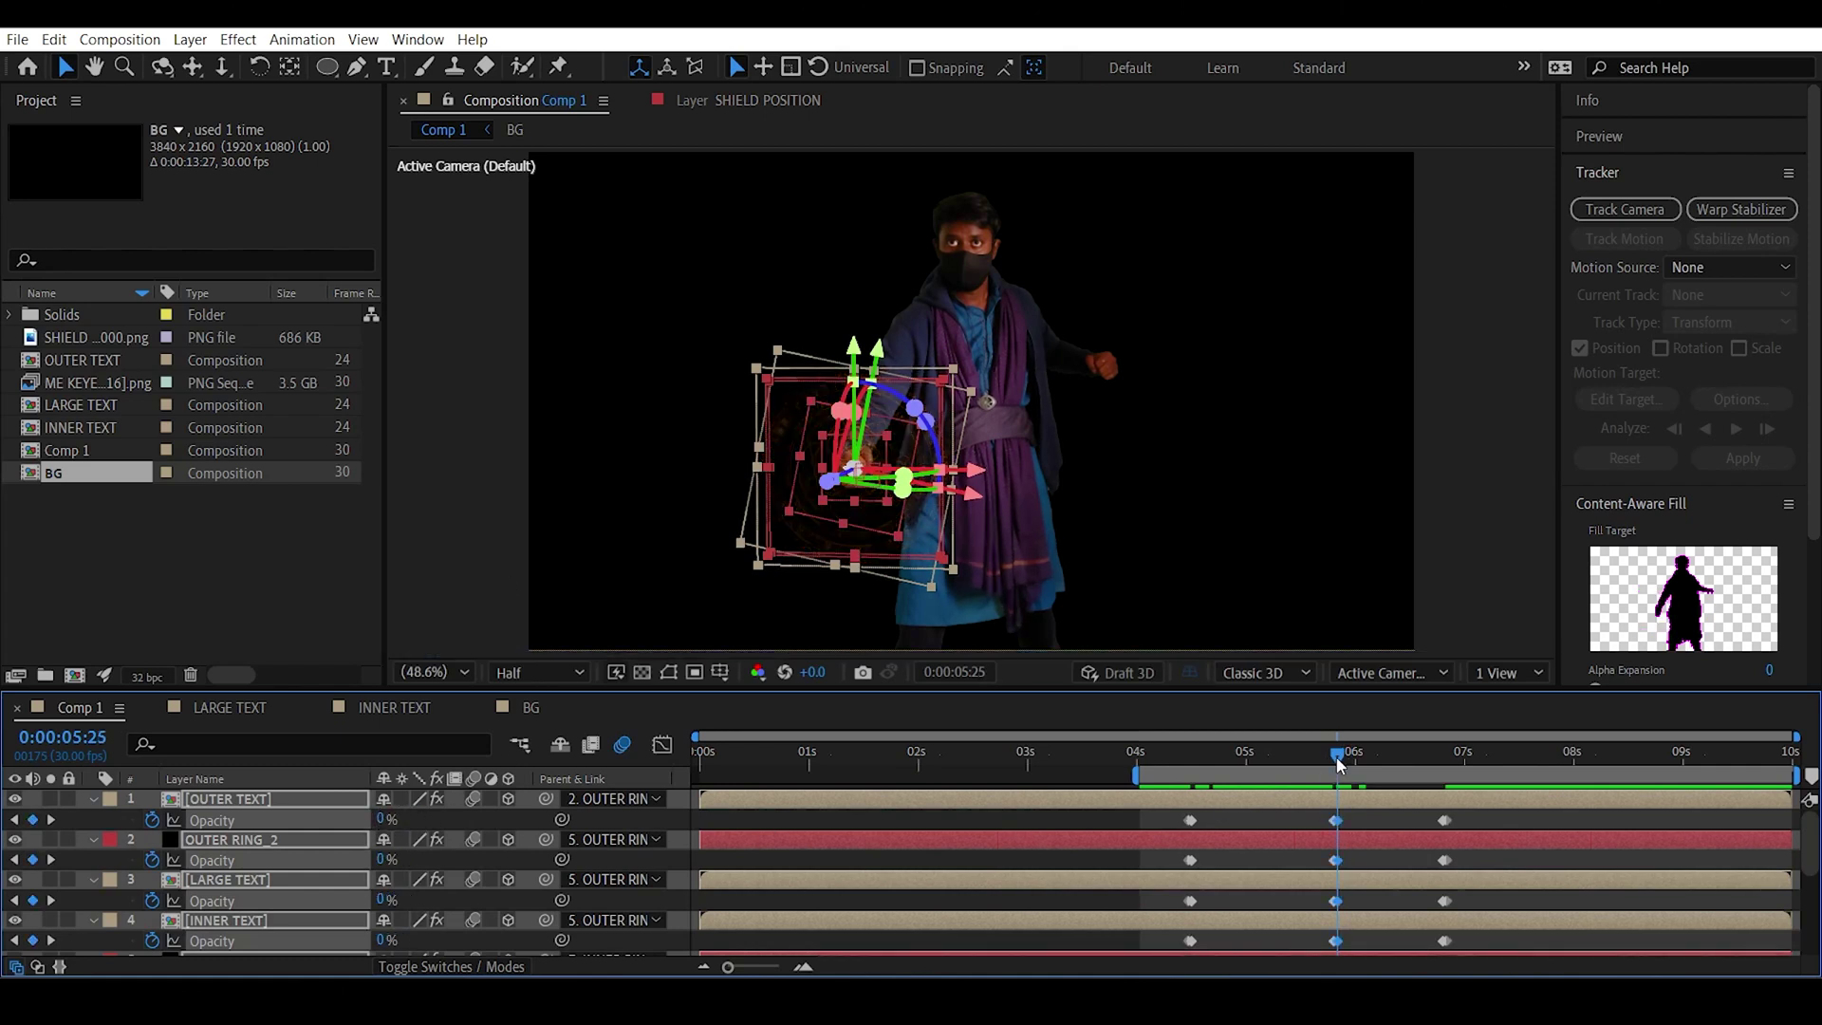
Keyframe the Opacity of all seven shield layers at 0% at 0:00:06:00.
left_click(1341, 759)
left_click_drag(1342, 762, 1357, 769)
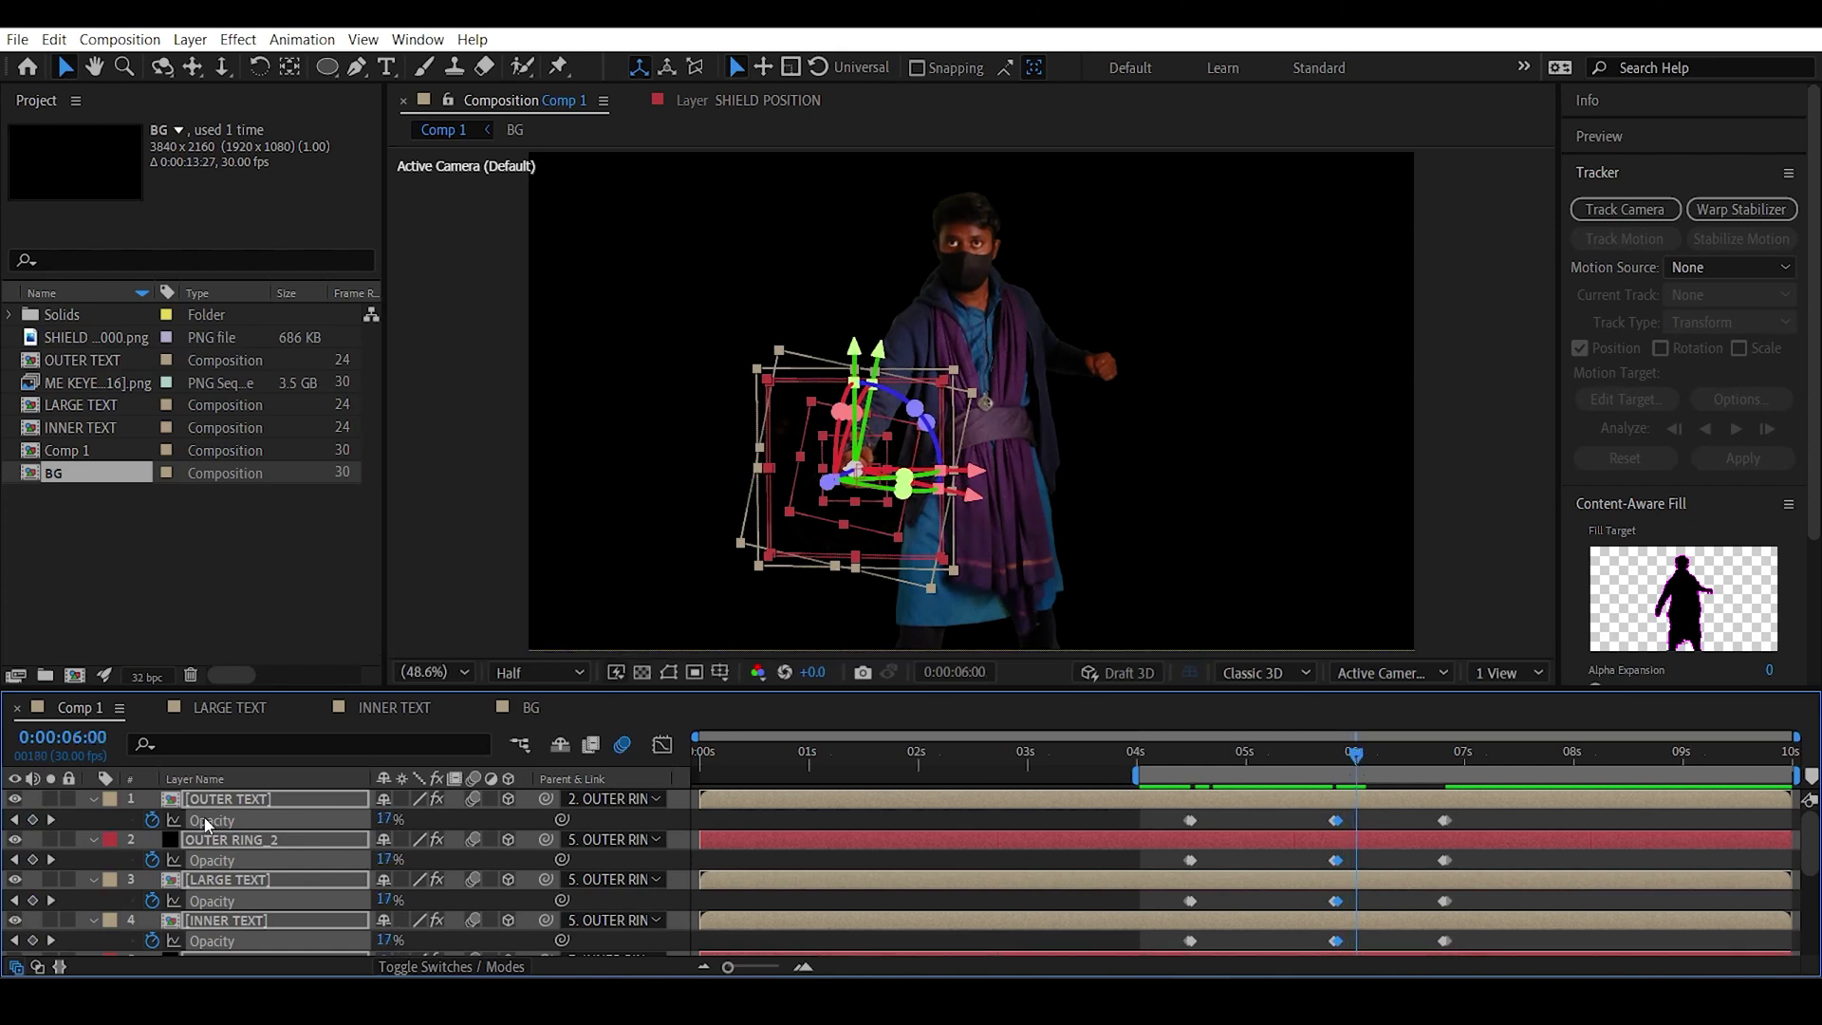
left_click(383, 818)
type("0")
key("Return")
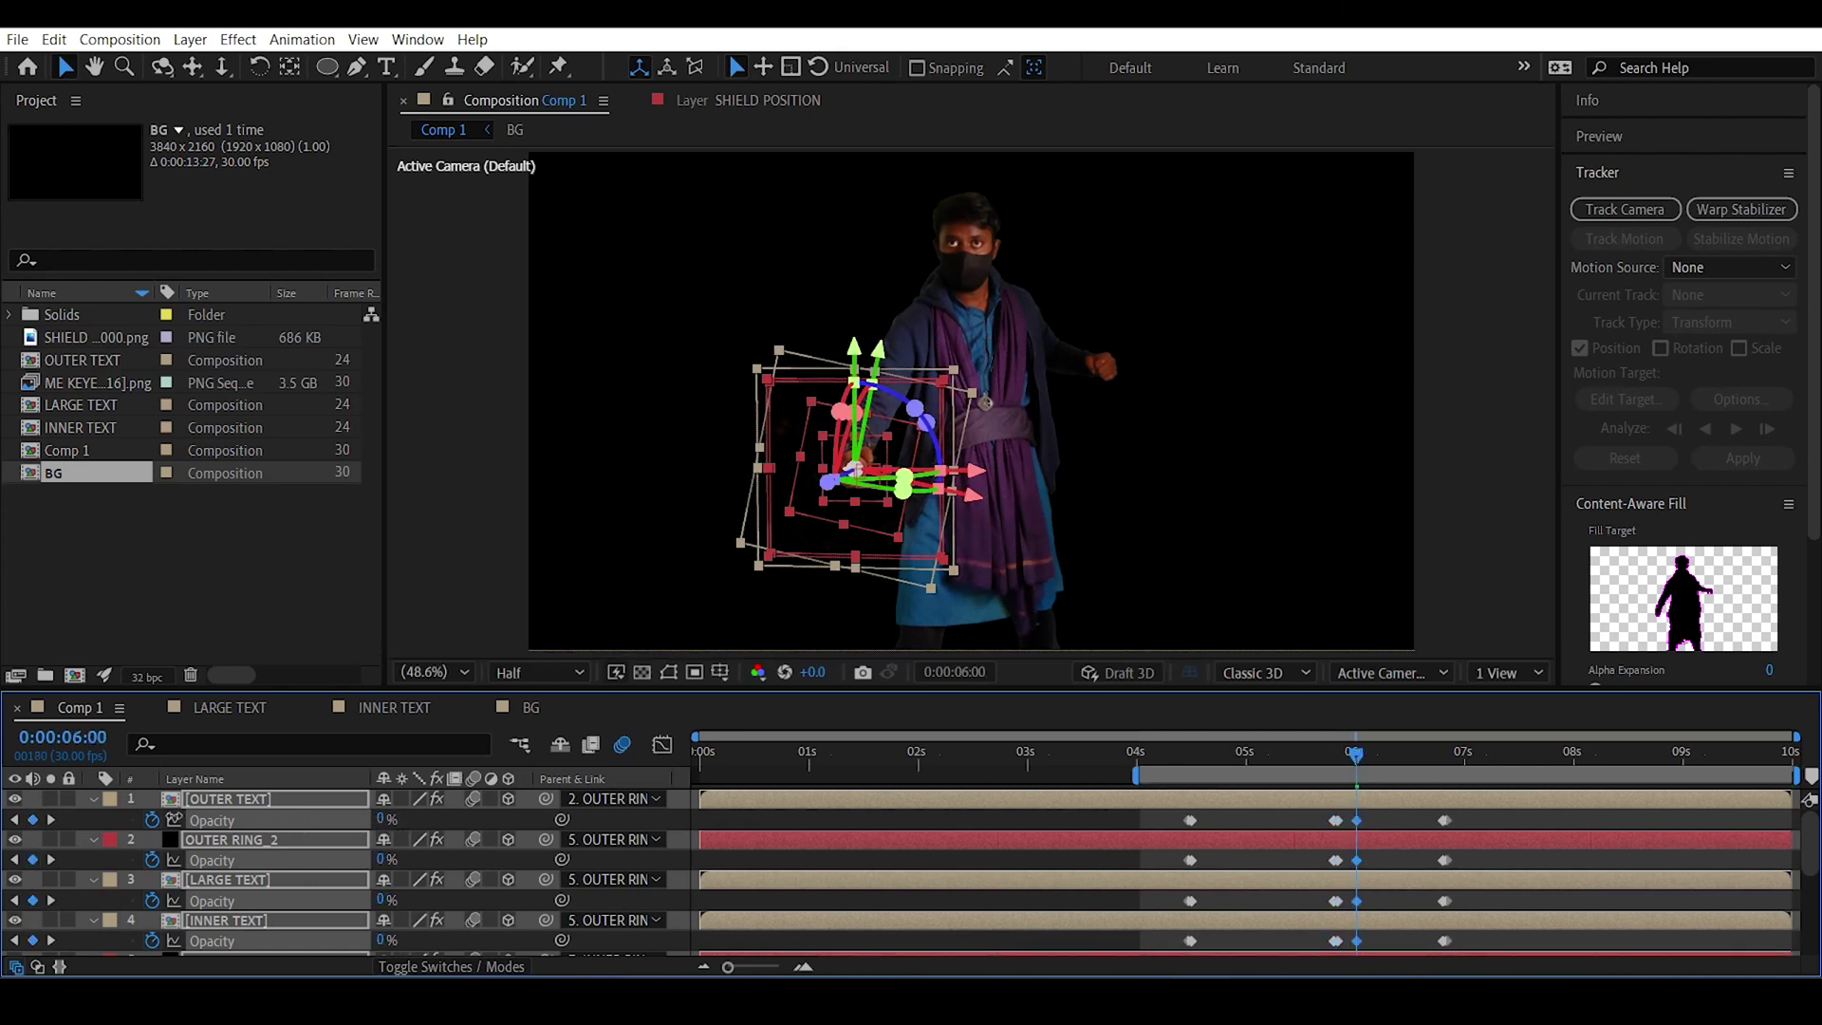
Raise the Opacity of all seven shield layers to 100% at 0:00:06:02 and play back the flicker.
left_click(1363, 759)
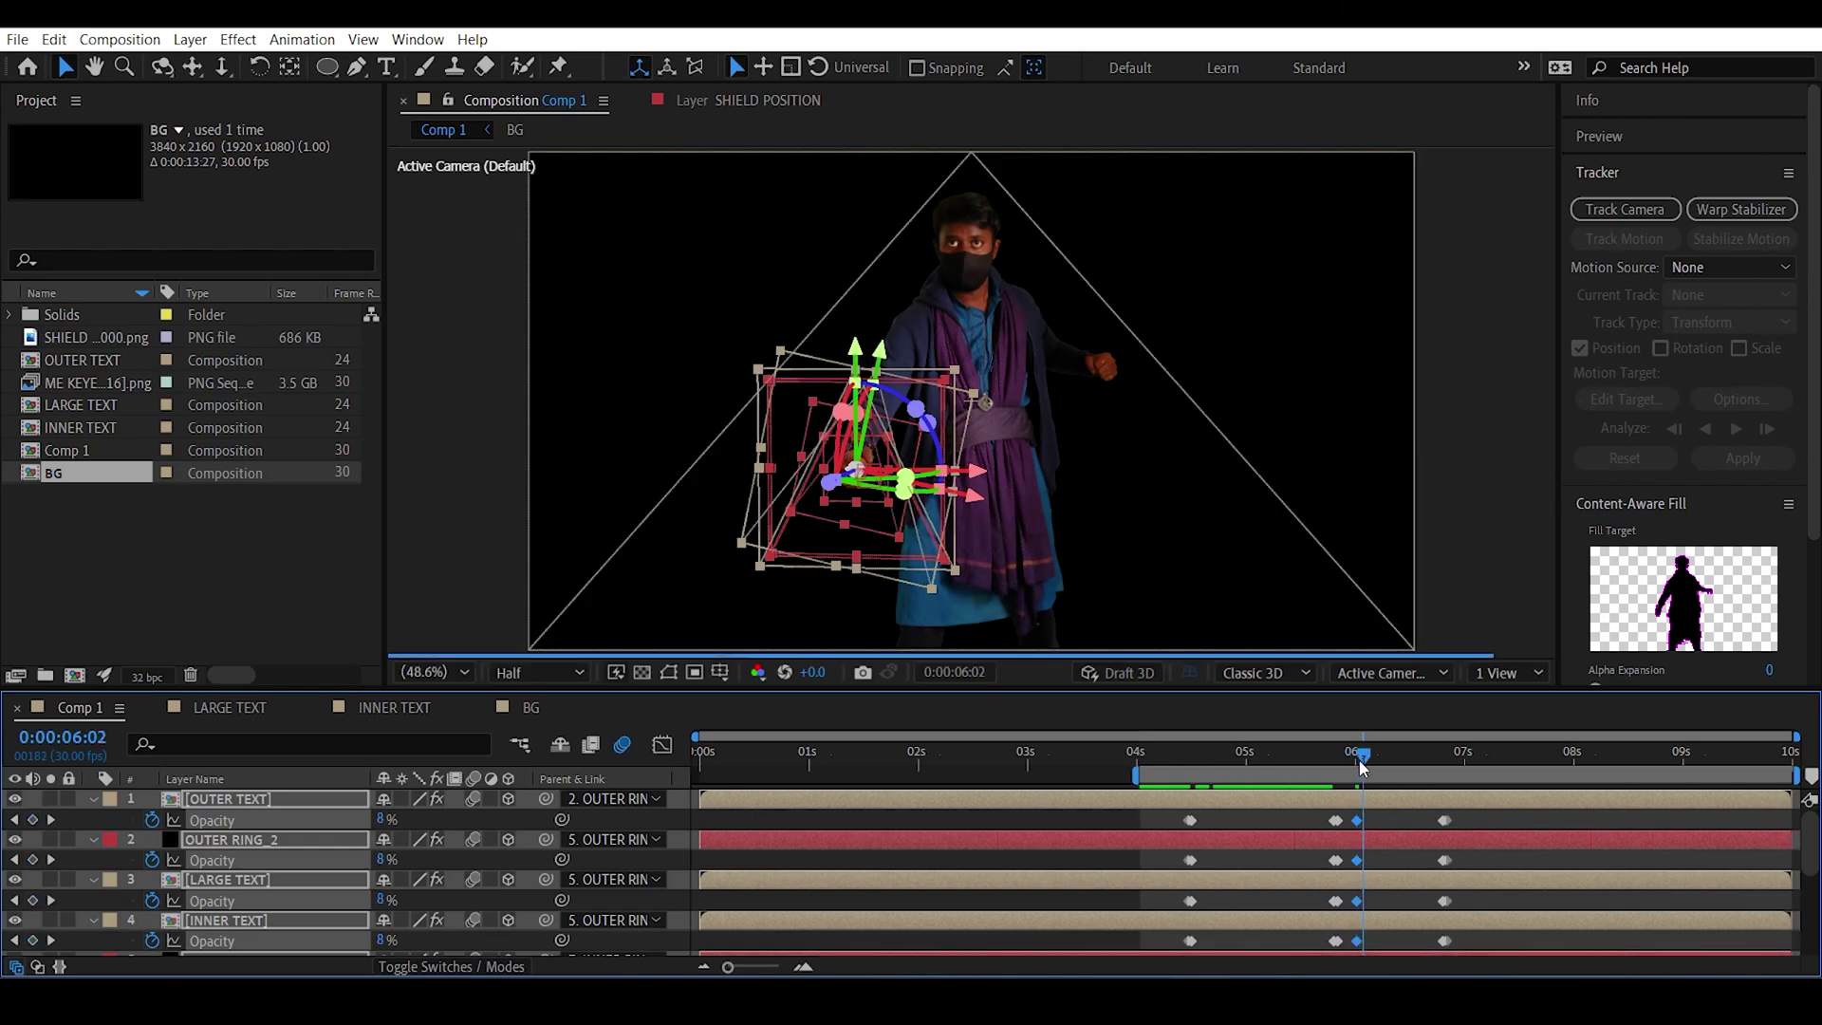
left_click_drag(381, 820, 494, 818)
key("space")
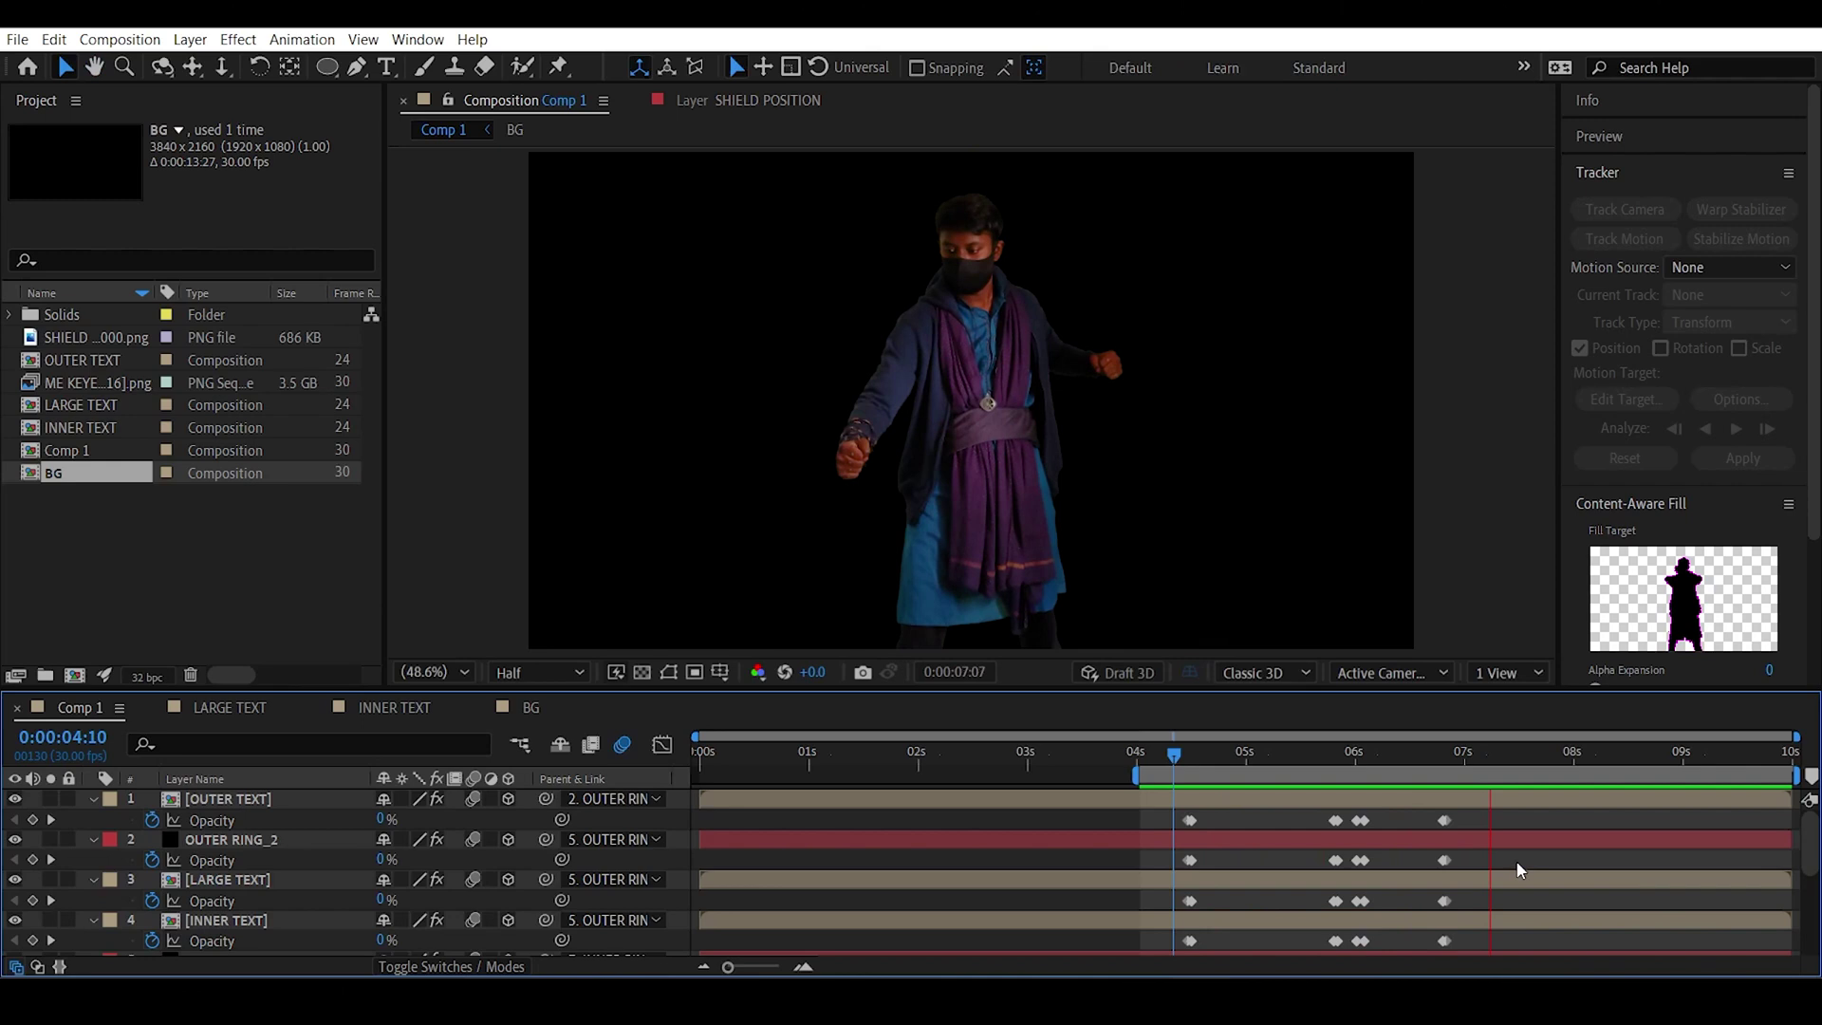
key("space")
Stagger the flicker by shifting the Opacity keyframes near 0:00:06:00 forward on OUTER RING_2, LARGE TEXT, INNER TEXT, MIDDLE RING and INNER RING.
left_click(1333, 756)
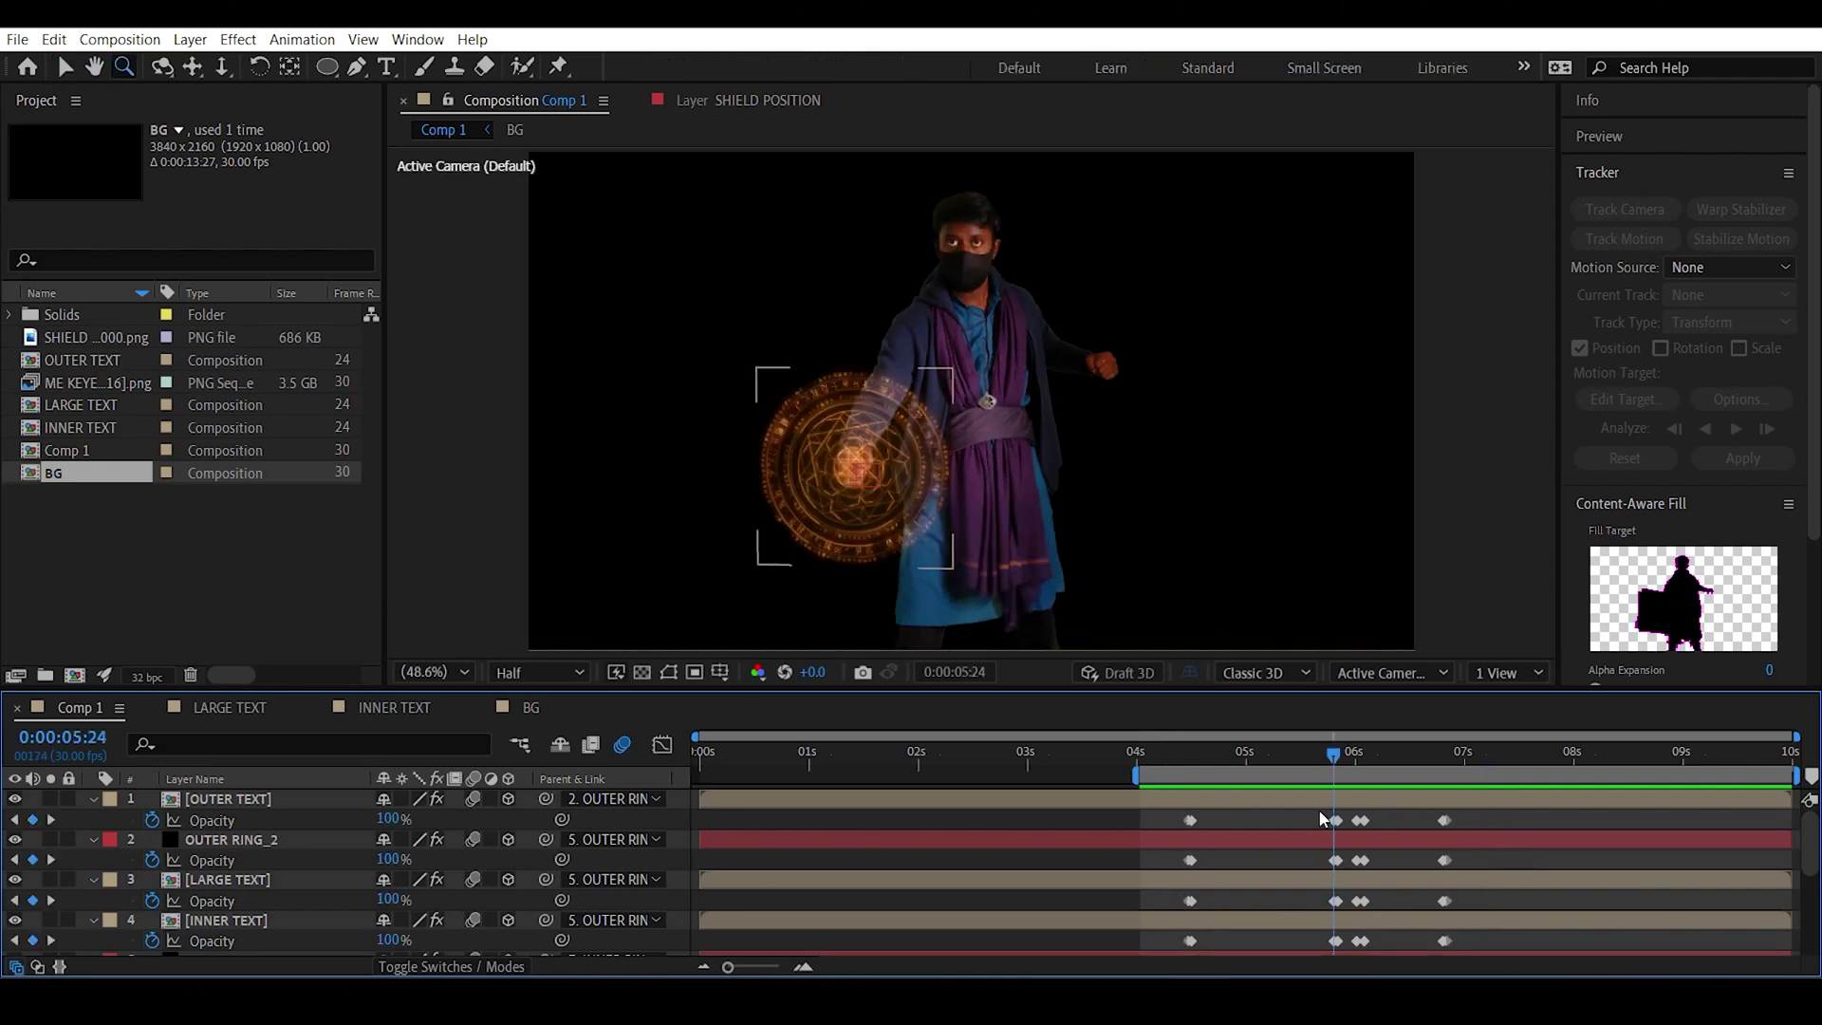
left_click_drag(1312, 850, 1373, 945)
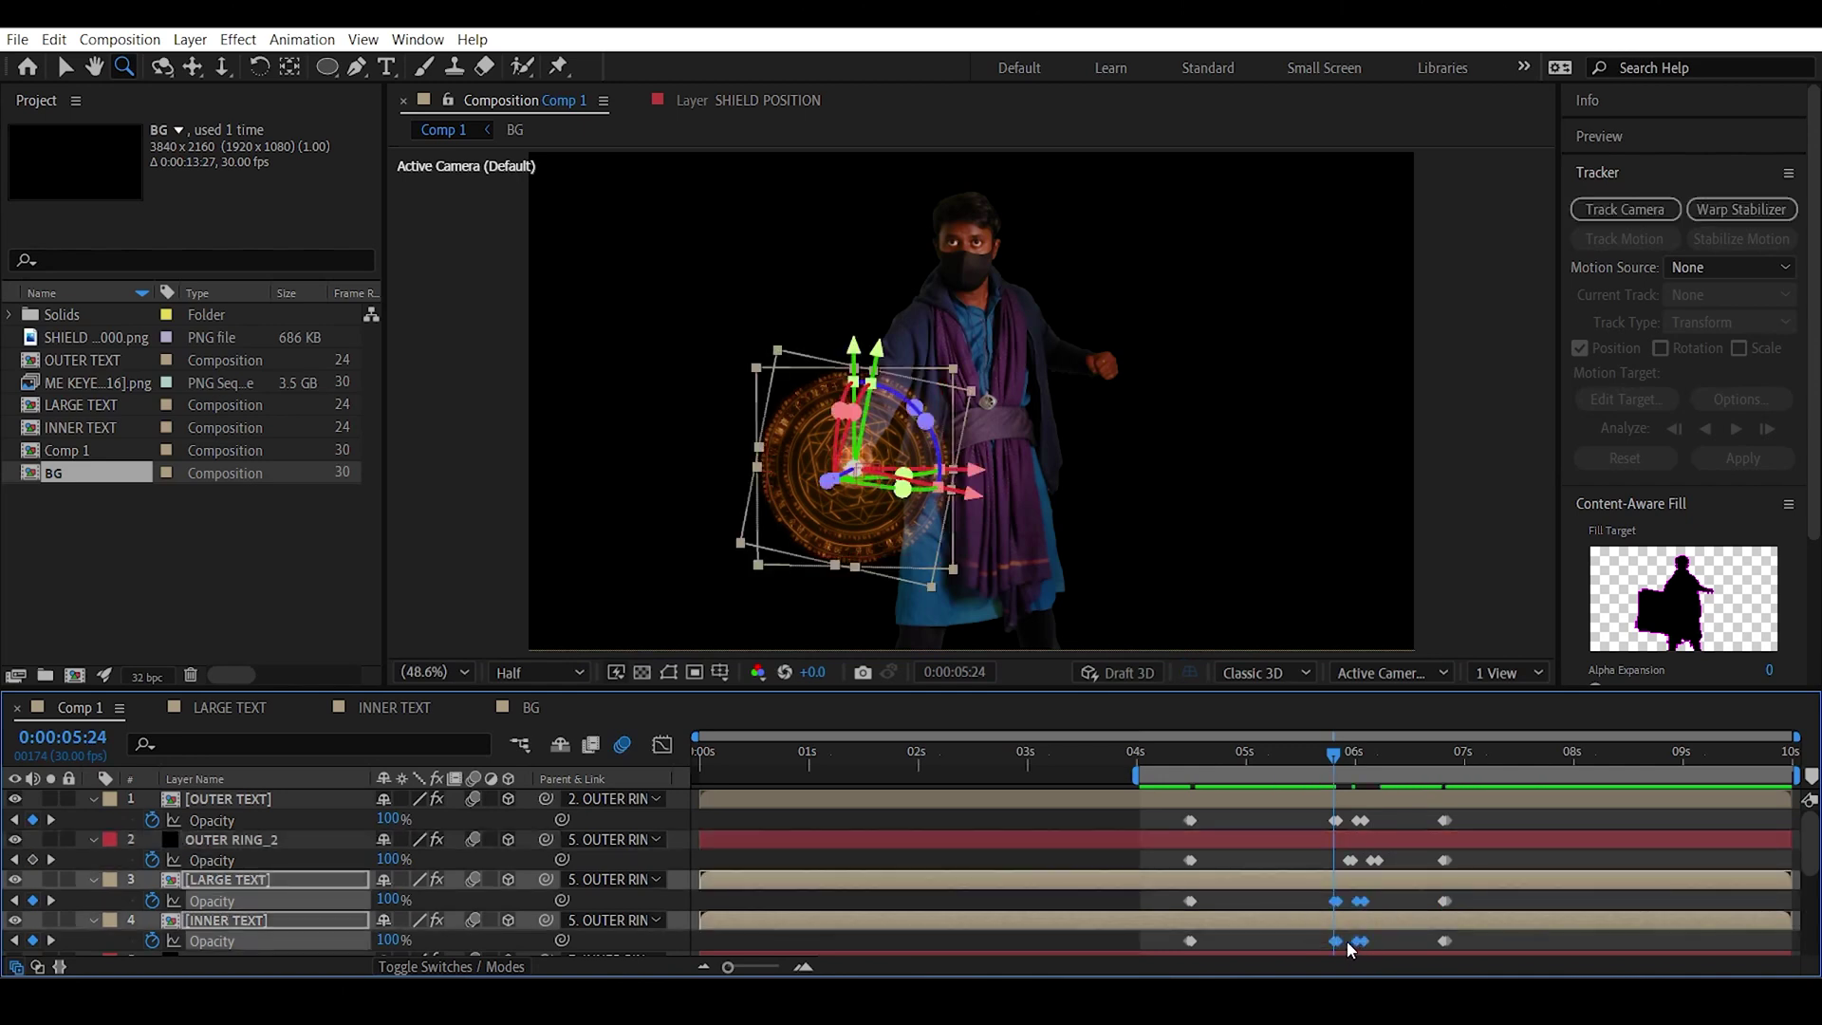
mouse_move(1347, 945)
left_mouse_down()
mouse_move(1315, 931)
mouse_move(1357, 915)
mouse_move(1323, 942)
mouse_move(1355, 943)
left_mouse_up()
scroll(1390, 878, "down", 2)
scroll(1310, 897, "down", 2)
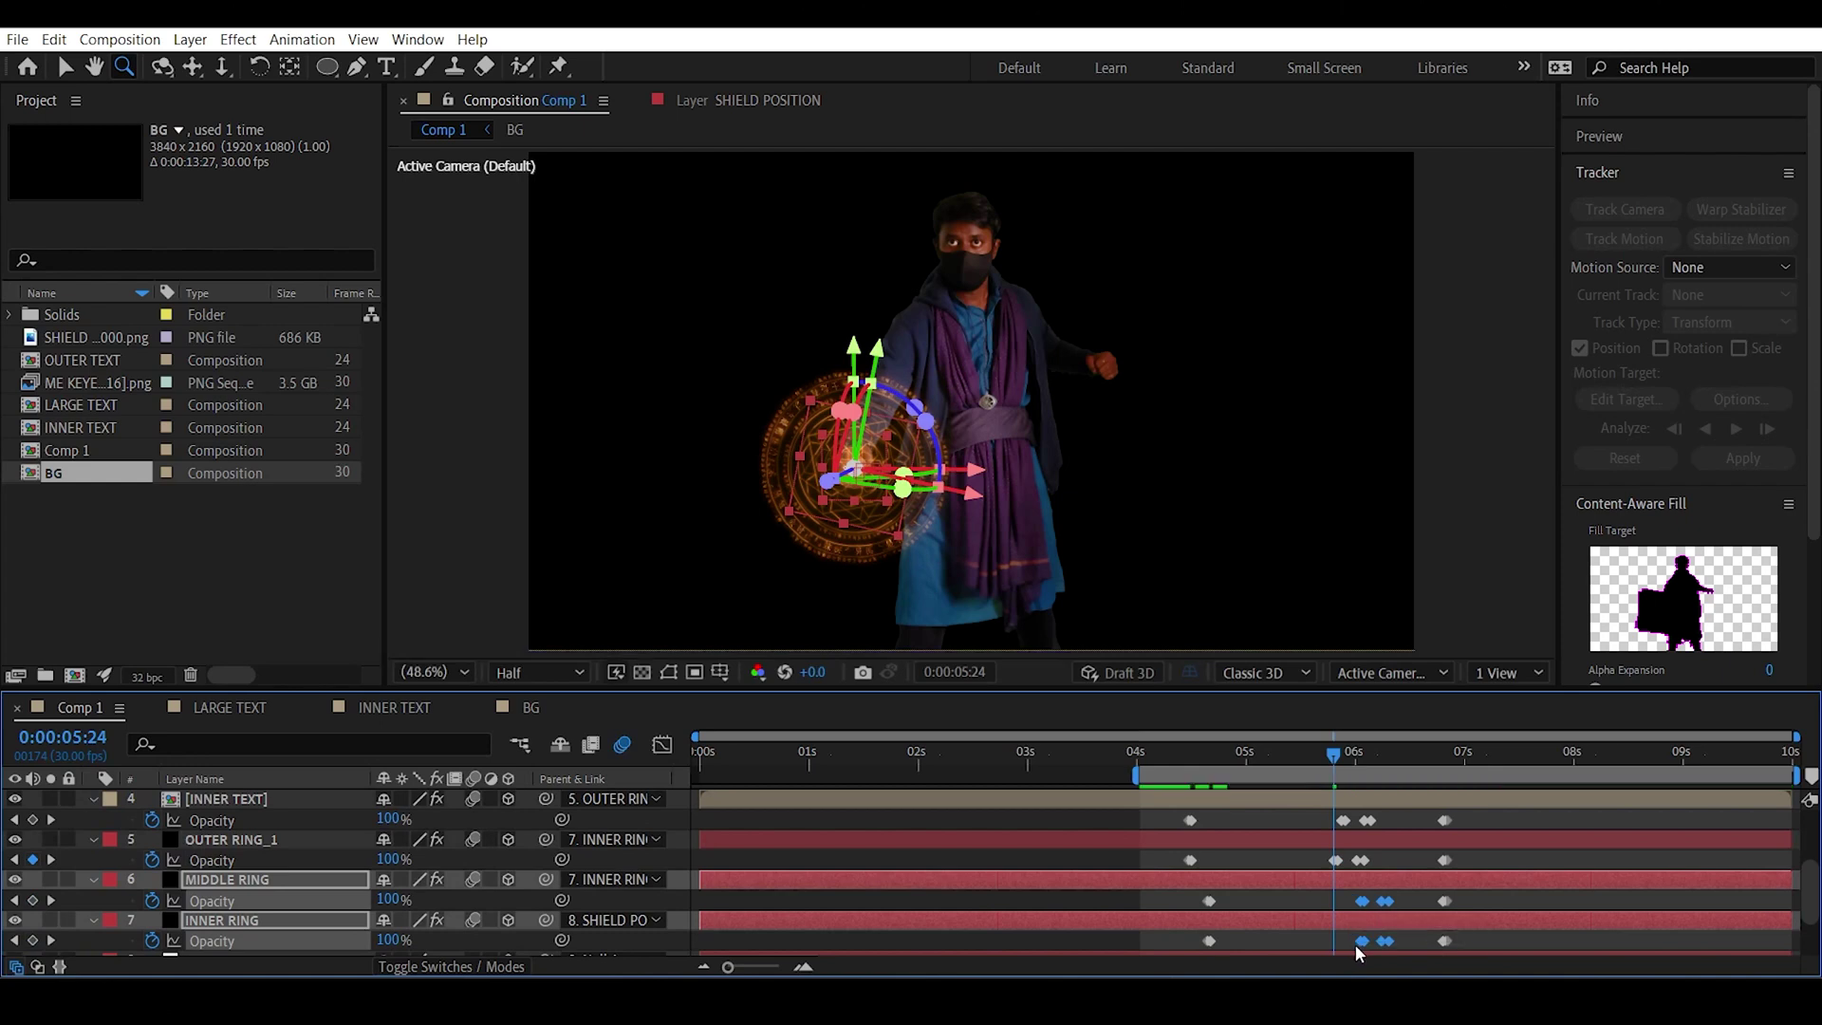
scroll(1330, 902, "down", 2)
Play back the animation from about 0:00:04:02 to review the staggered shield flicker.
key("v")
key("space")
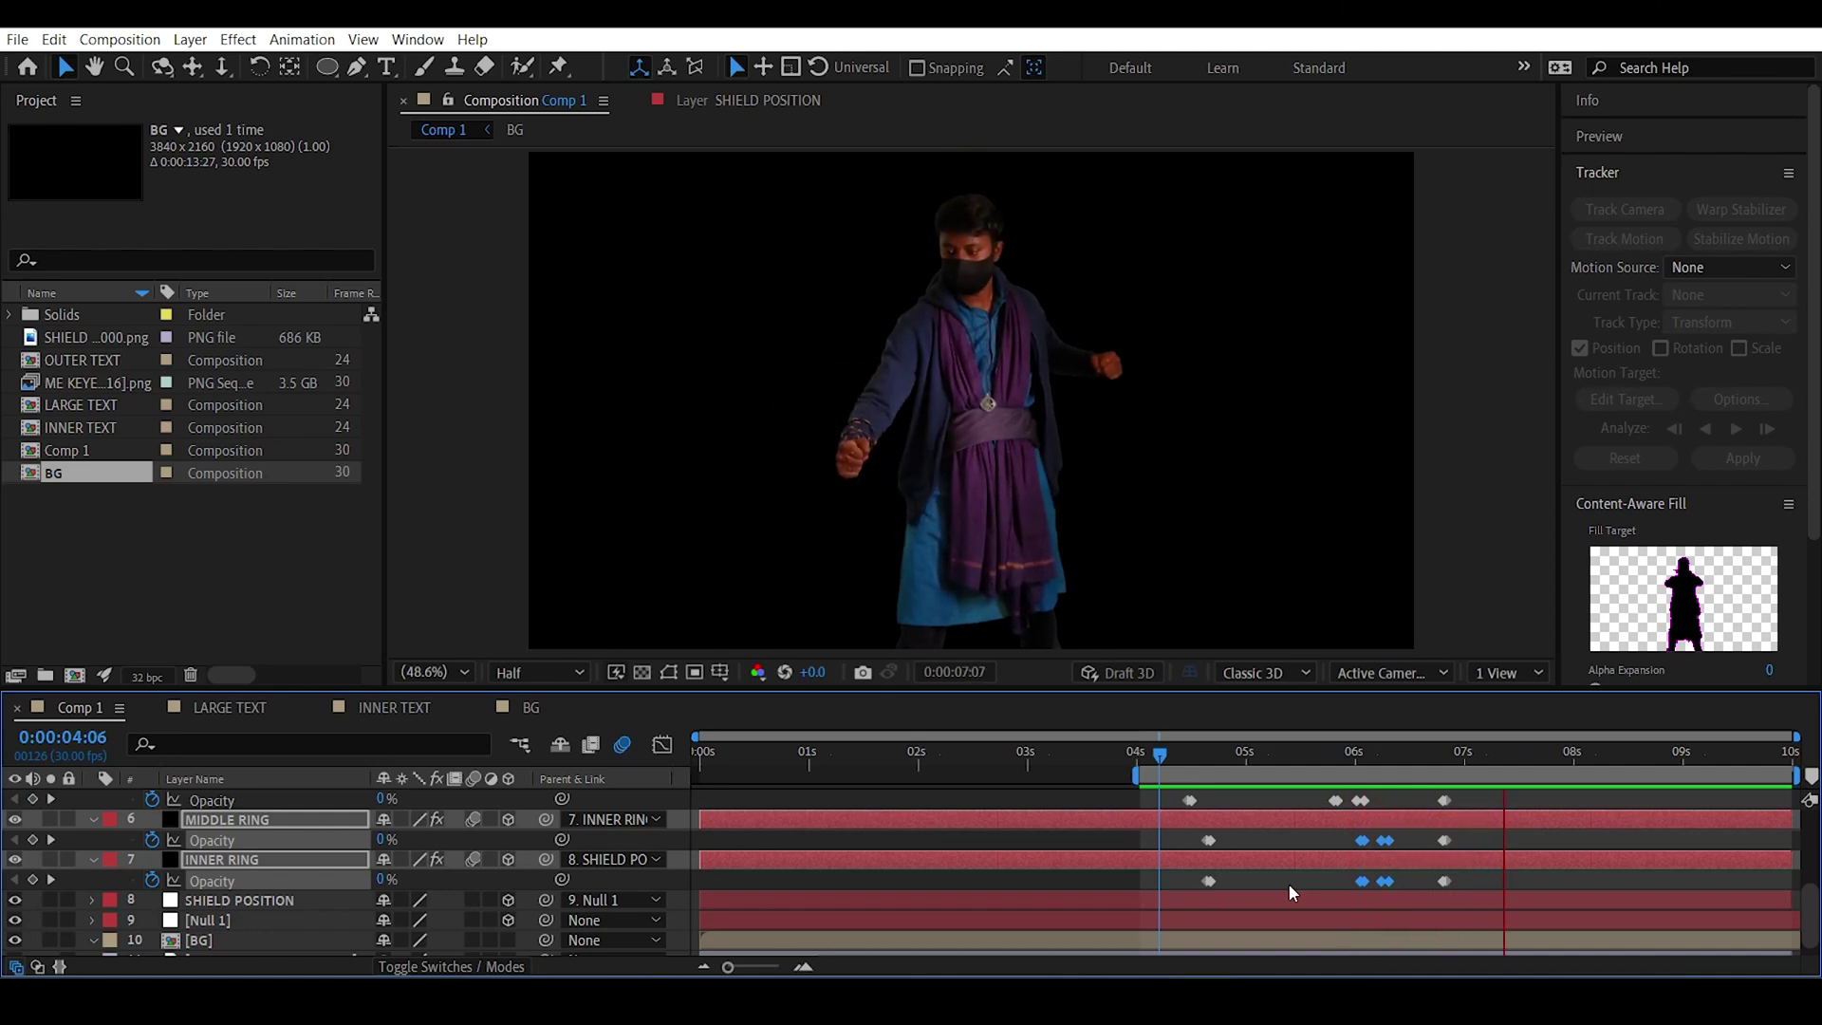
key("space")
left_click(1146, 759)
key("space")
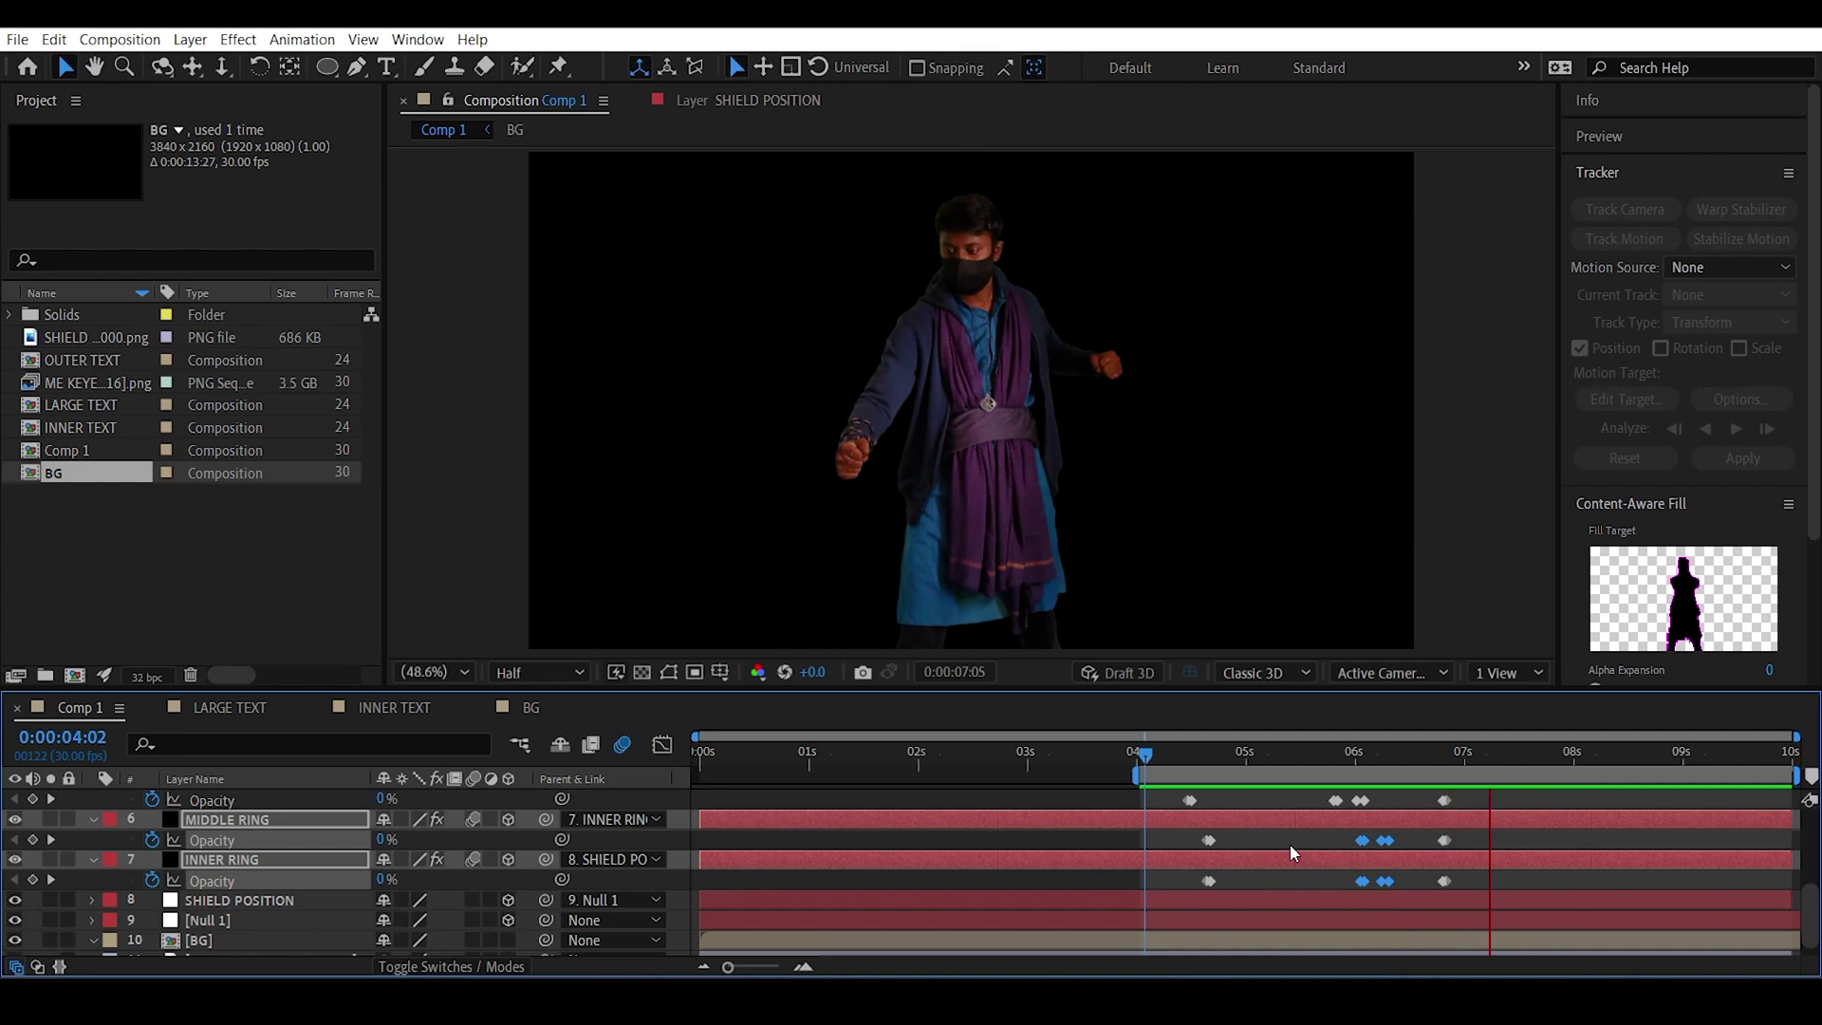
Add Opacity keyframes at 0:00:06:09 on LARGE TEXT, INNER TEXT and OUTER RING_1.
left_click(1355, 750)
left_click_drag(1360, 799, 1389, 799)
scroll(1423, 882, "up", 3)
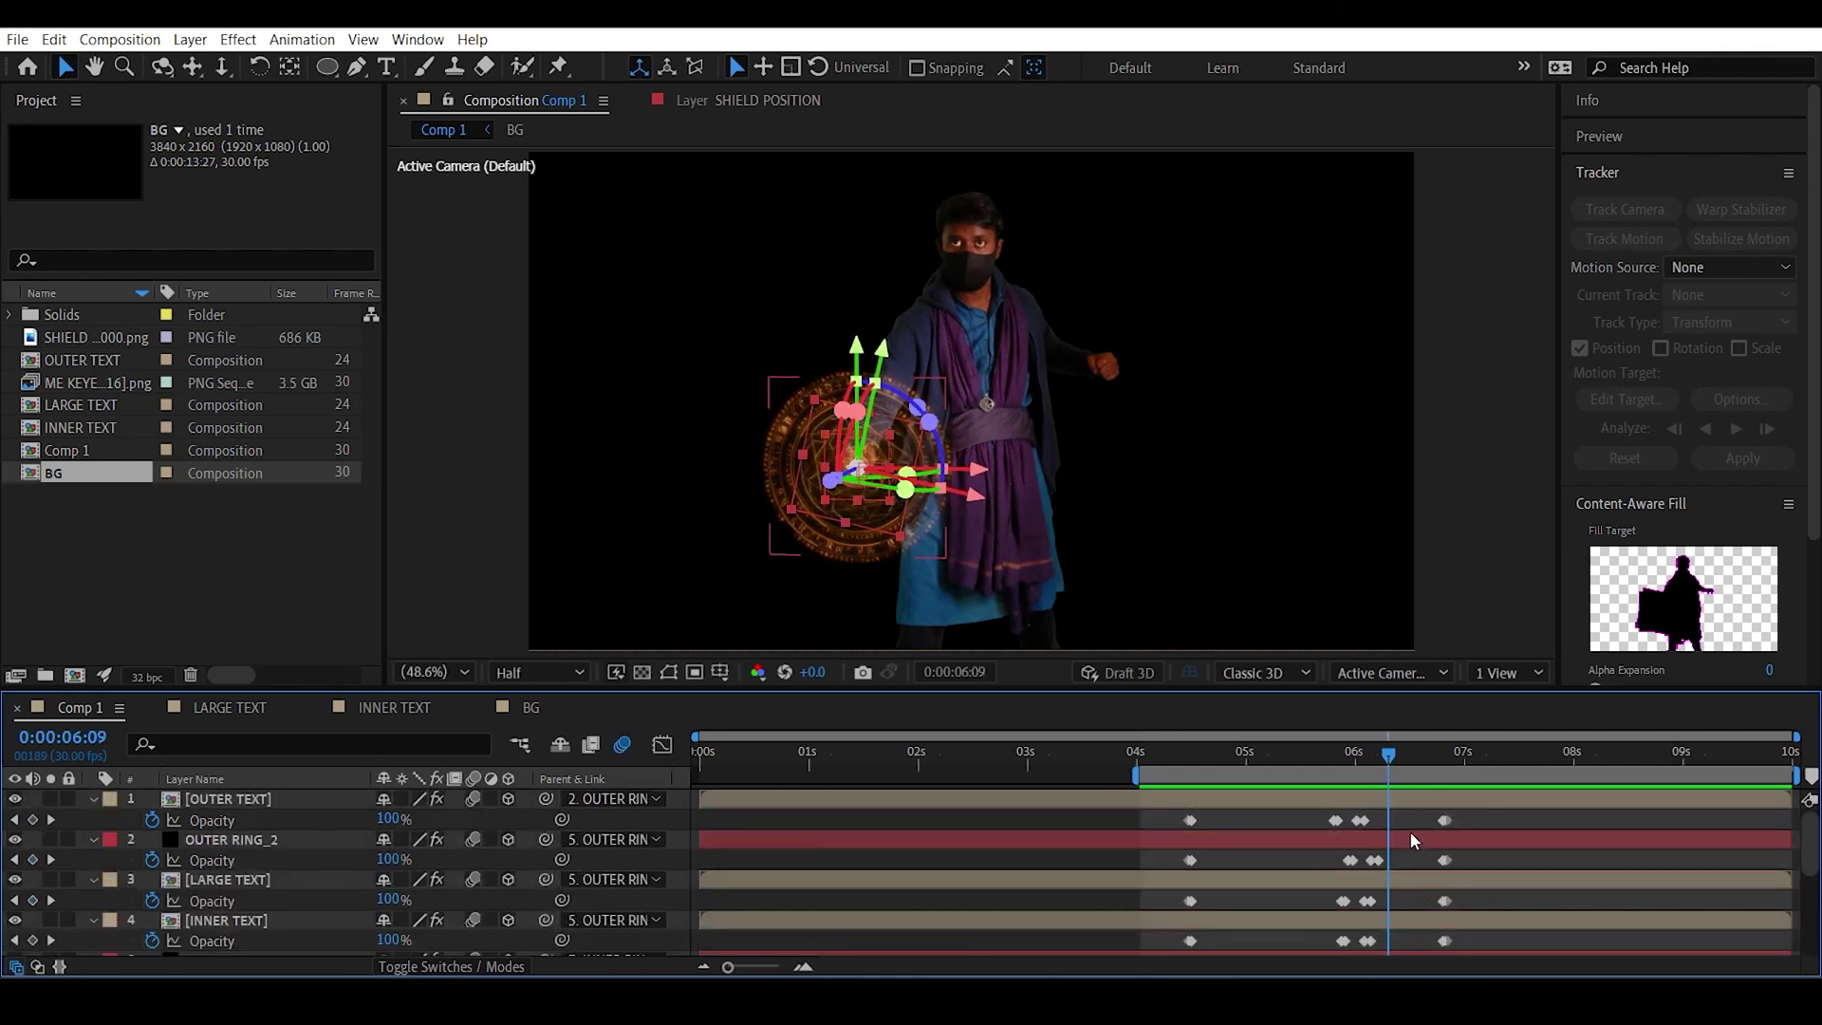
left_click(32, 900)
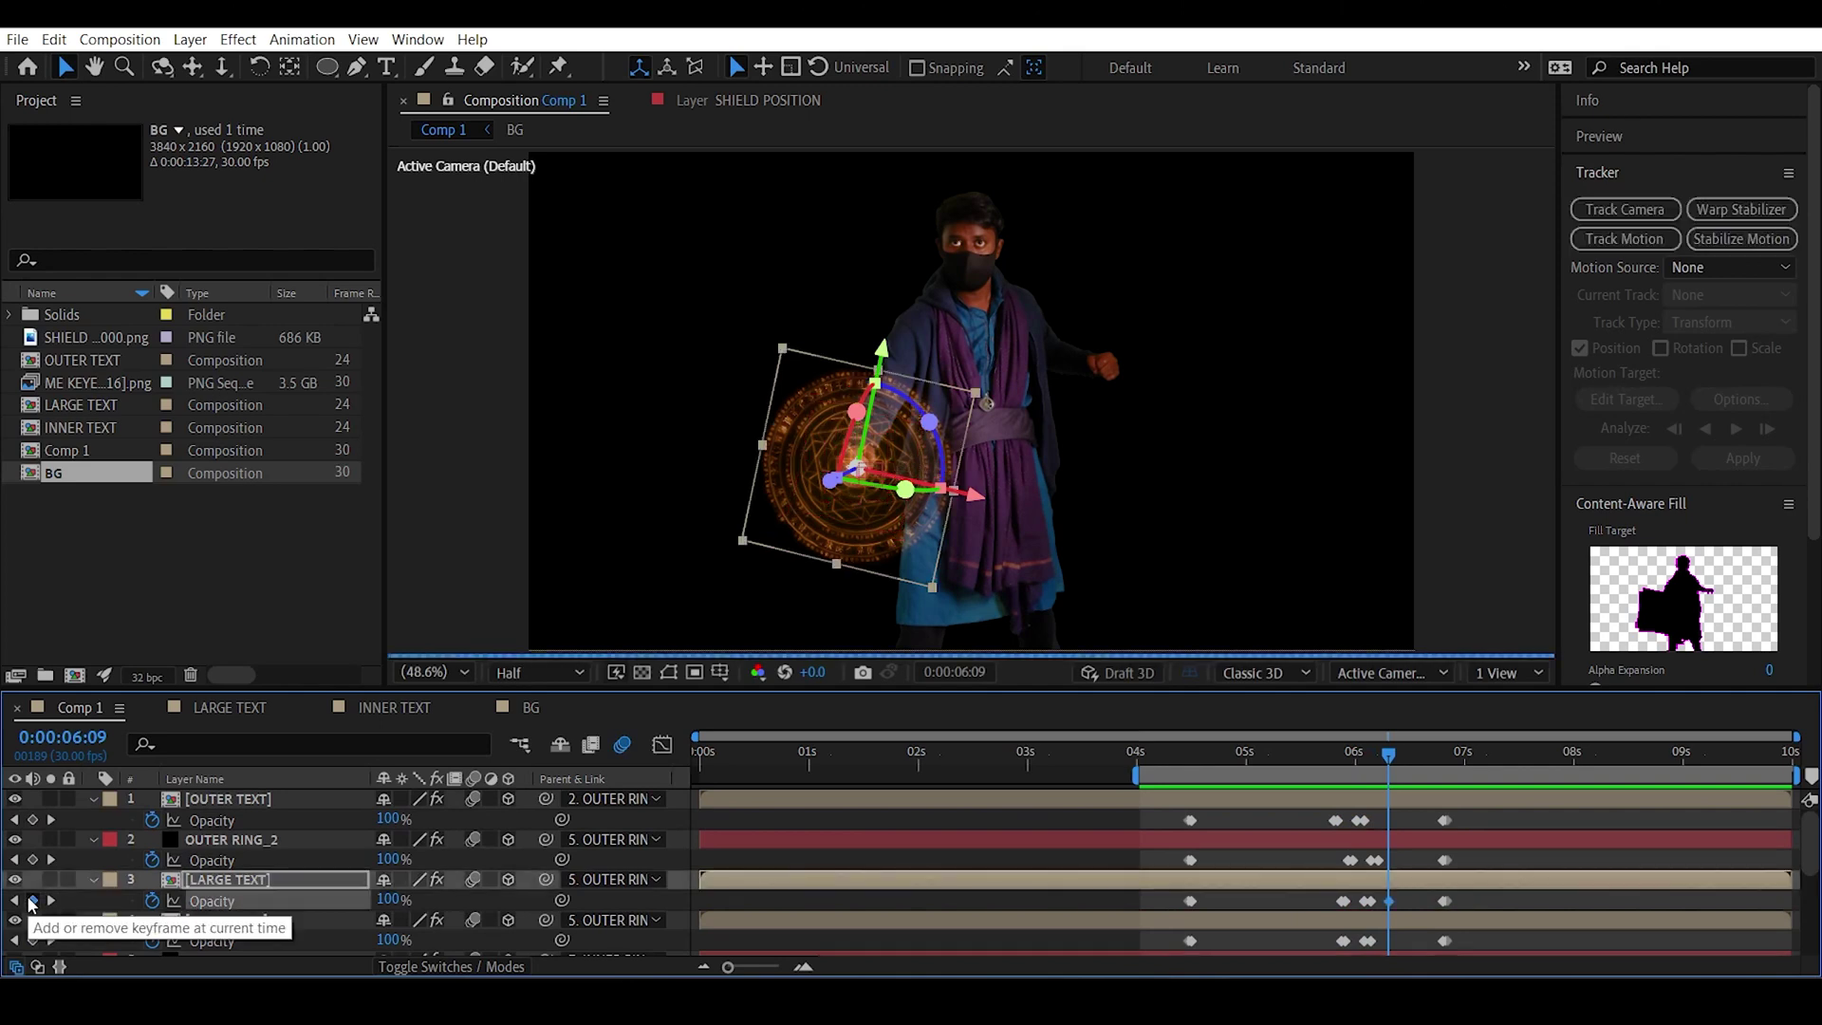
scroll(30, 892, "down", 2)
left_click(31, 879)
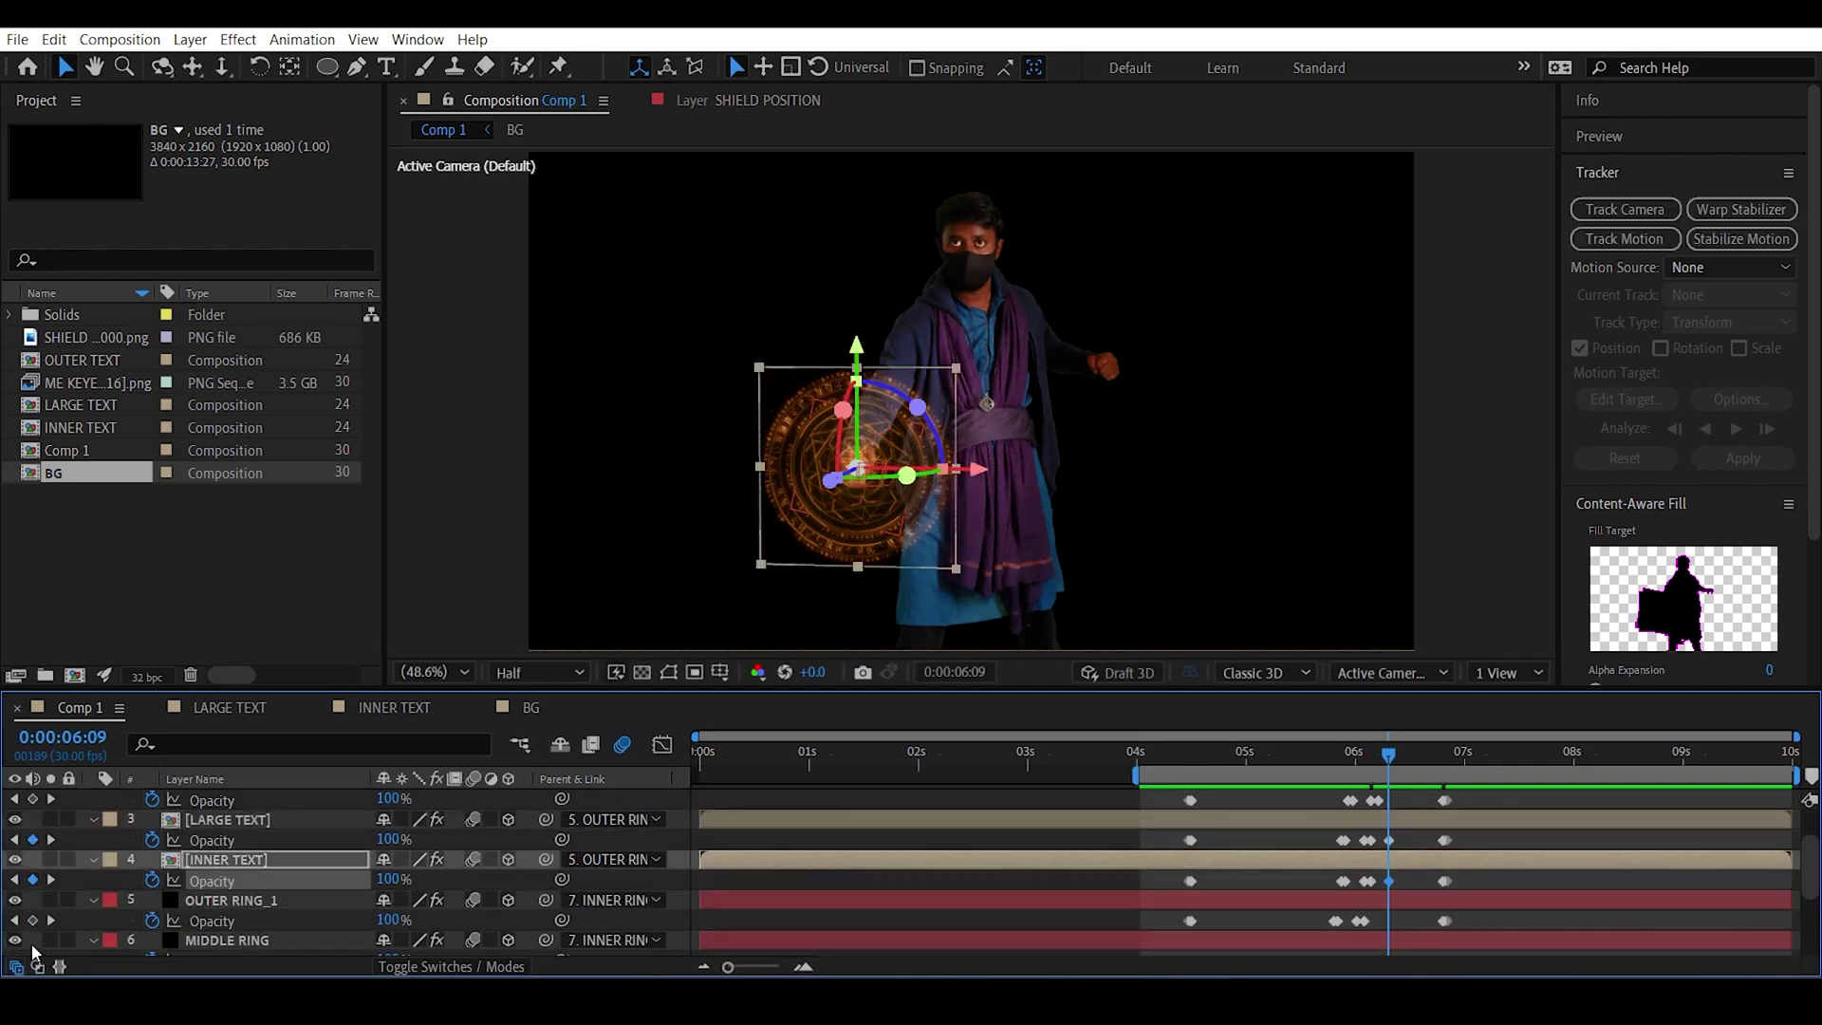
left_click(32, 920)
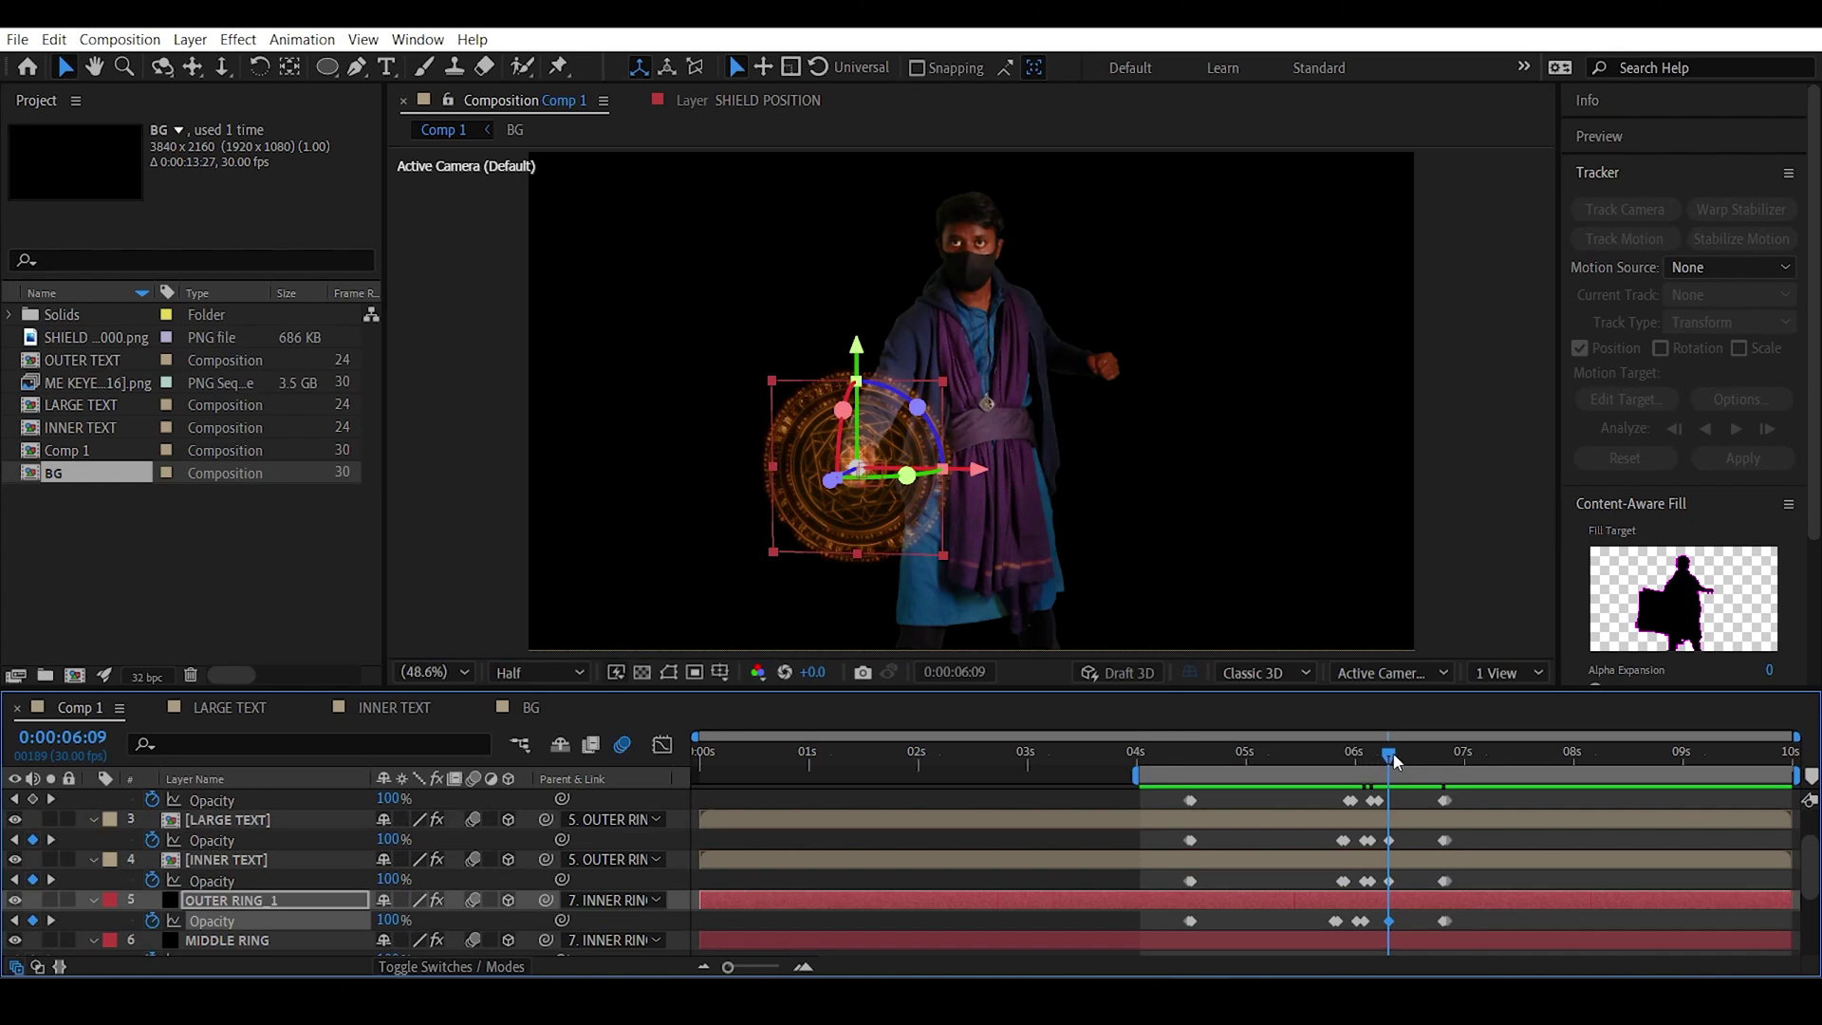
Set the Opacity of LARGE TEXT, INNER TEXT and OUTER RING_1 to 0% at 0:00:06:10.
left_click_drag(384, 842, 138, 844)
left_click_drag(384, 882, 180, 887)
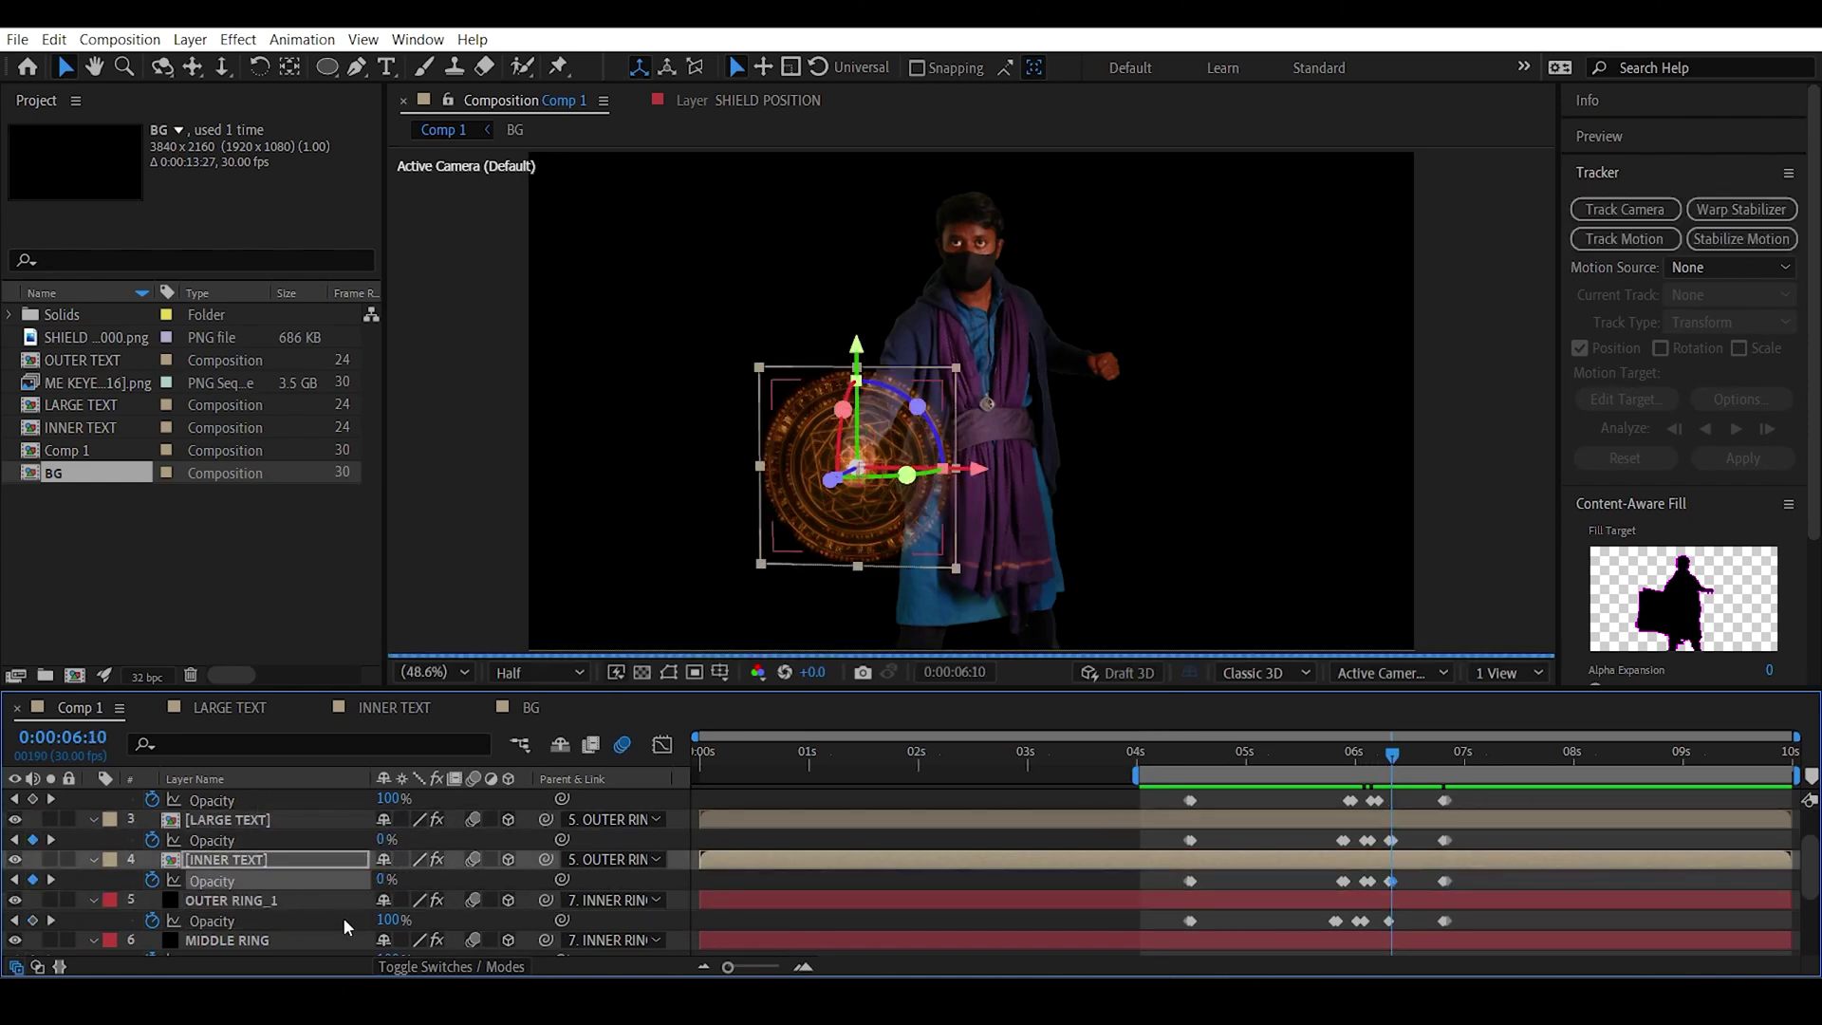
left_click_drag(389, 920, 187, 862)
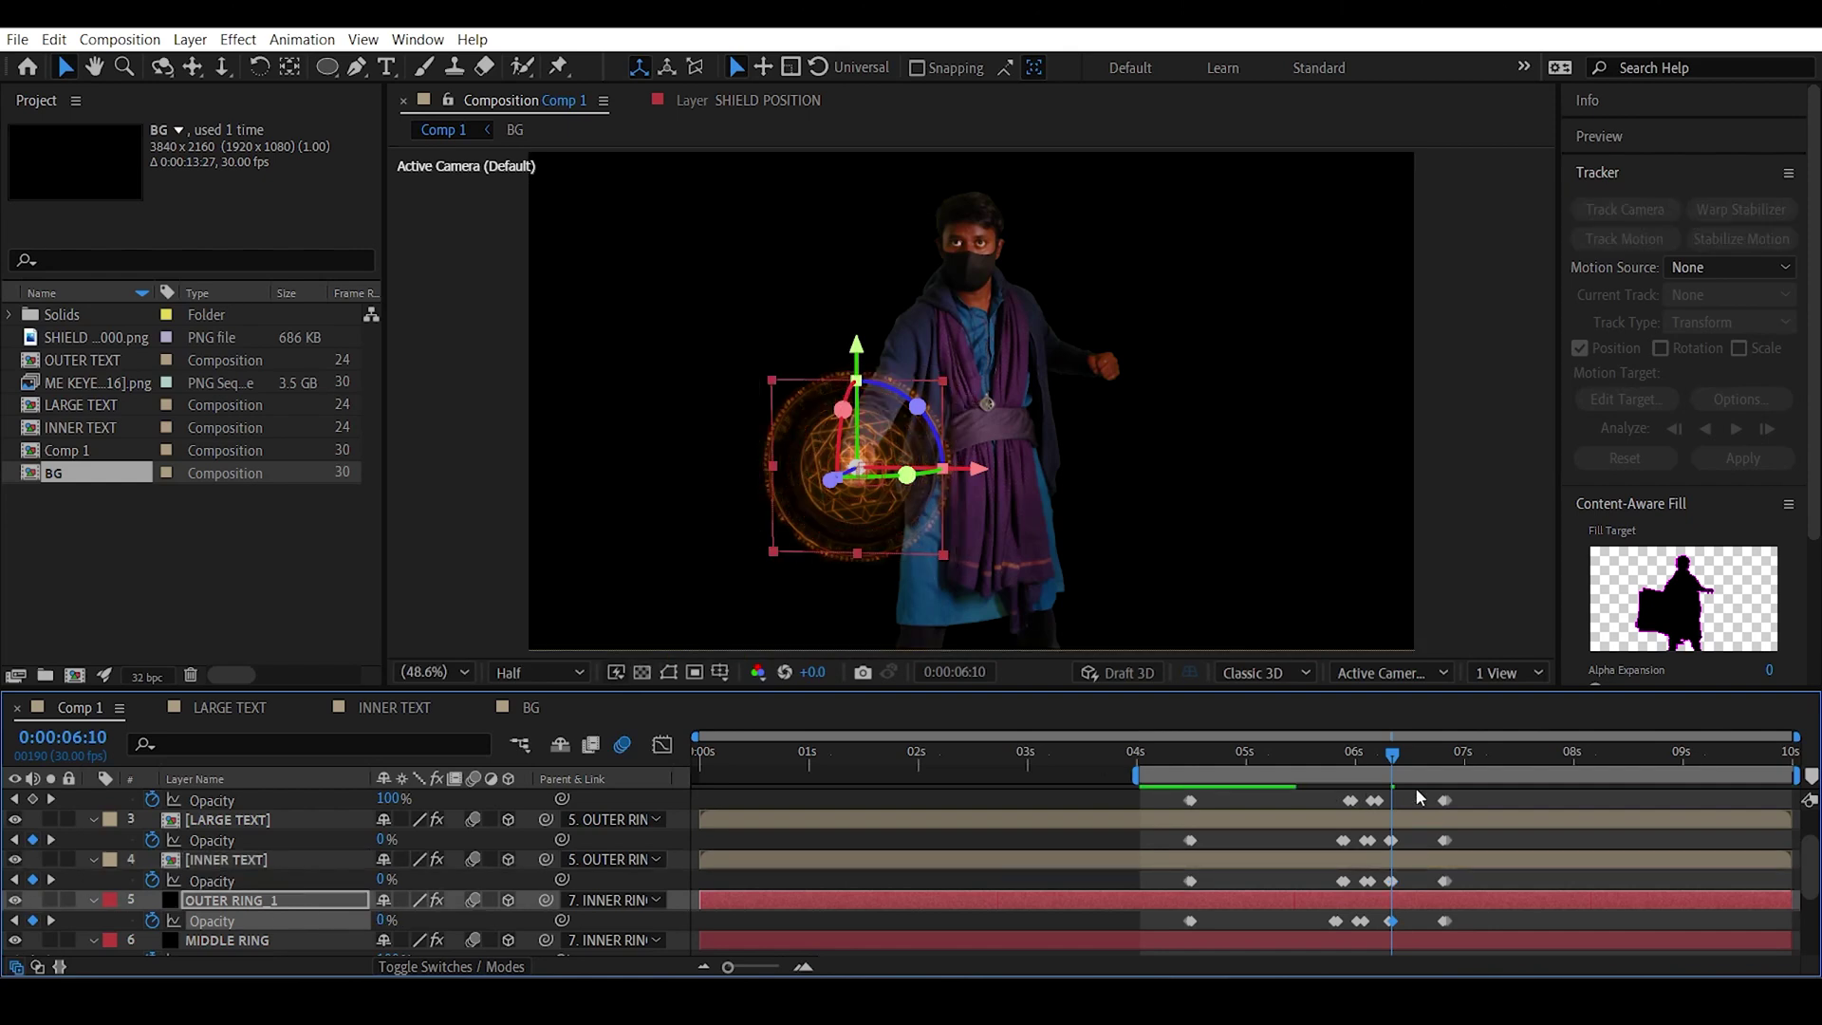
Raise the Opacity of LARGE TEXT, INNER TEXT and OUTER RING_1 together to 100% at 0:00:06:14.
left_click_drag(1398, 756, 1409, 756)
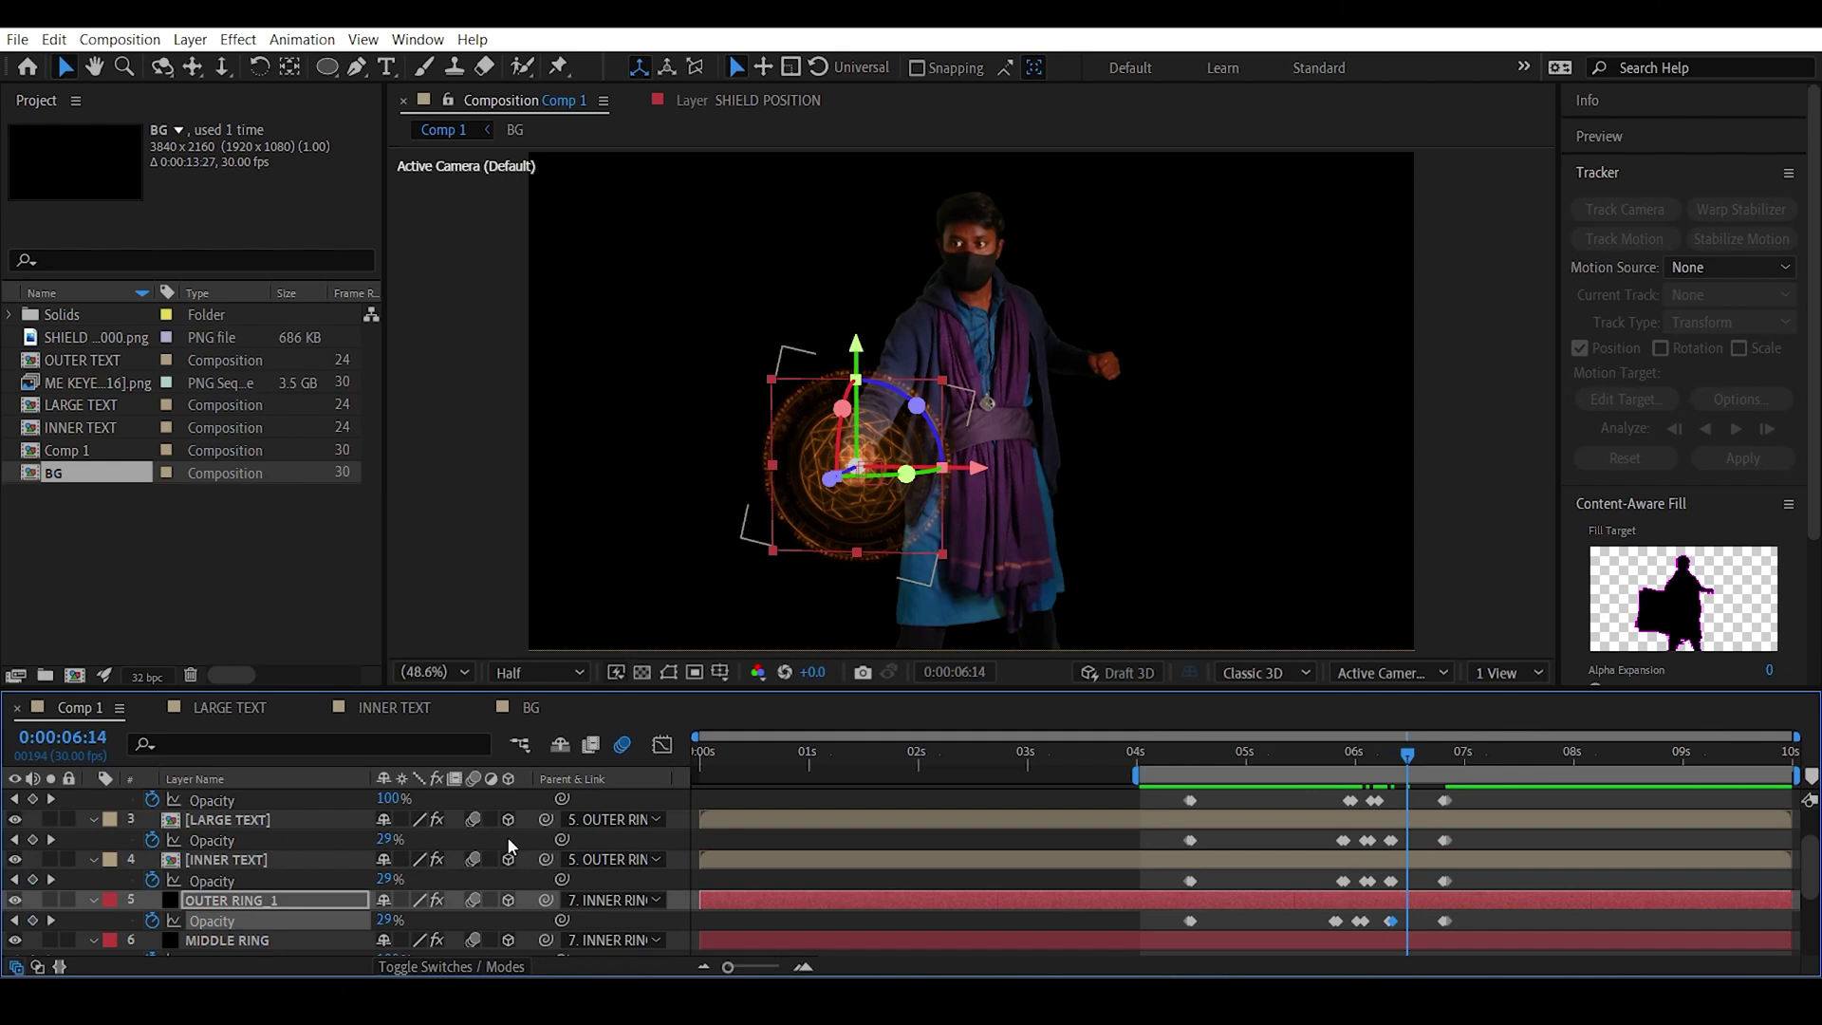
left_click(213, 841)
left_click(212, 880, "shift")
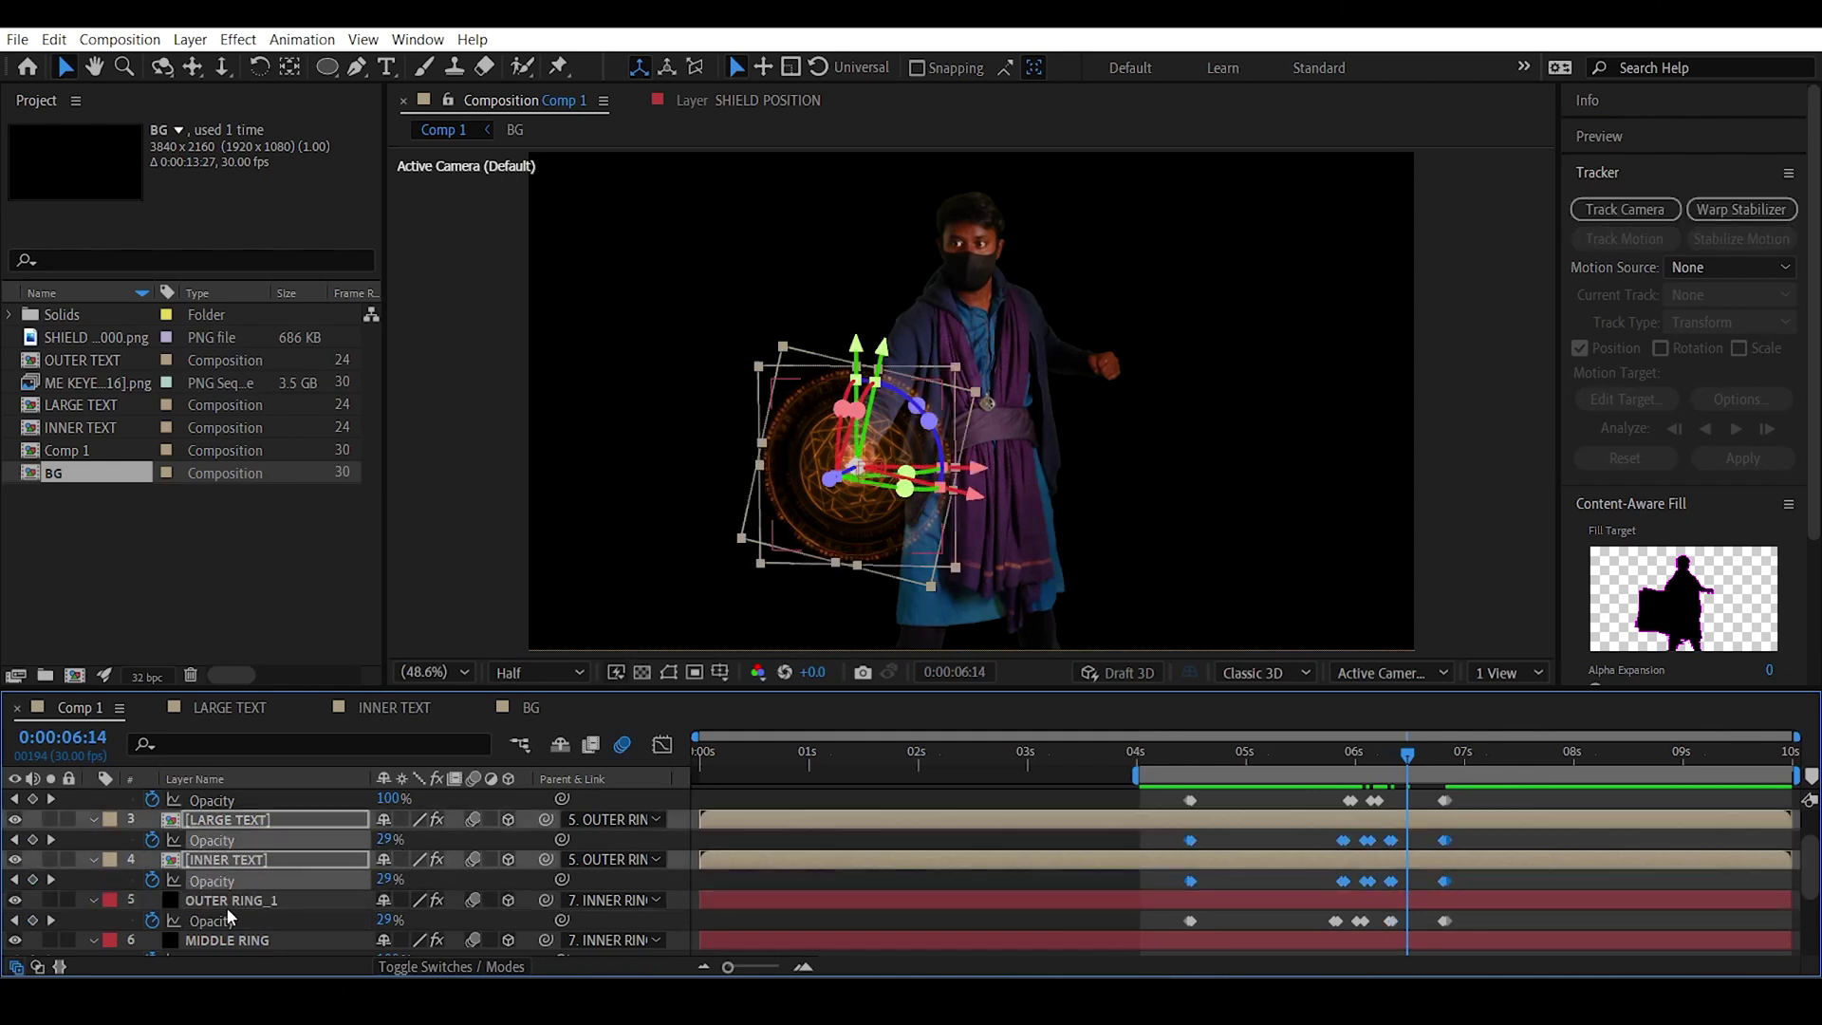
left_click(228, 920, "shift")
left_click_drag(381, 921, 813, 882)
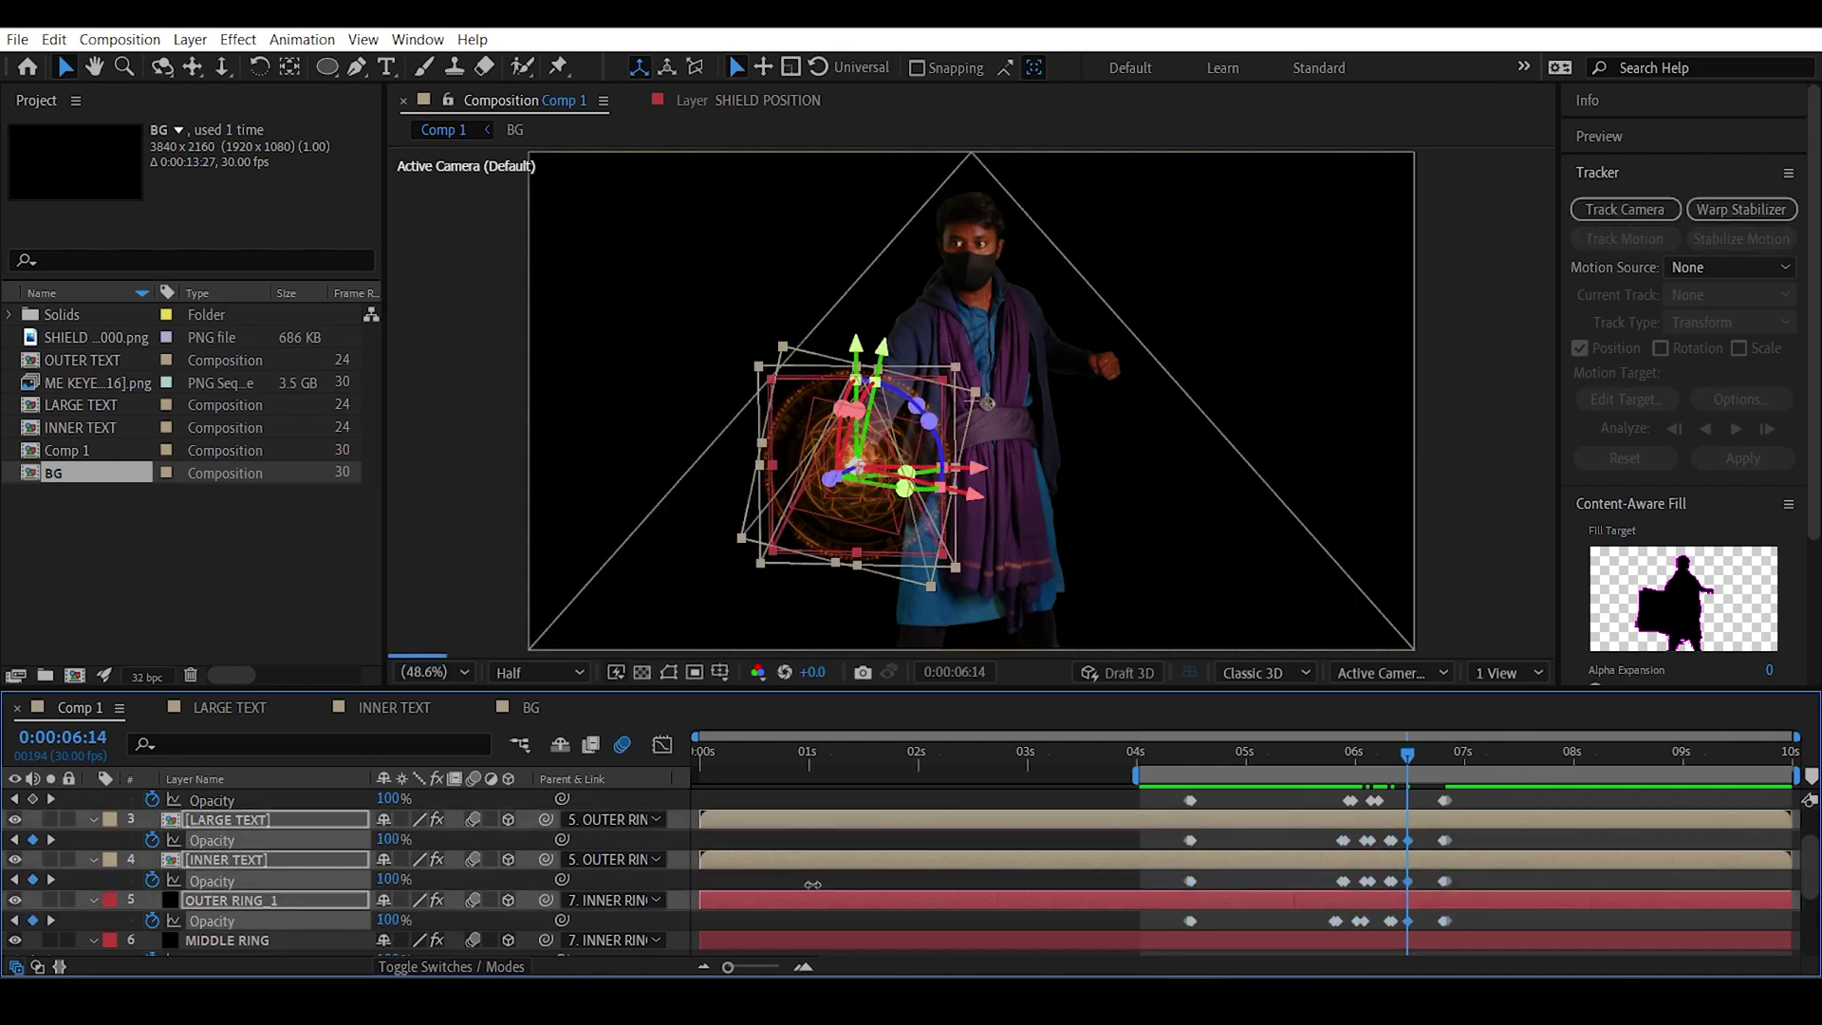
Refine the Opacity keyframes around 0:00:06:14 on LARGE TEXT, INNER TEXT and OUTER RING_1.
scroll(1388, 802, "up", 4)
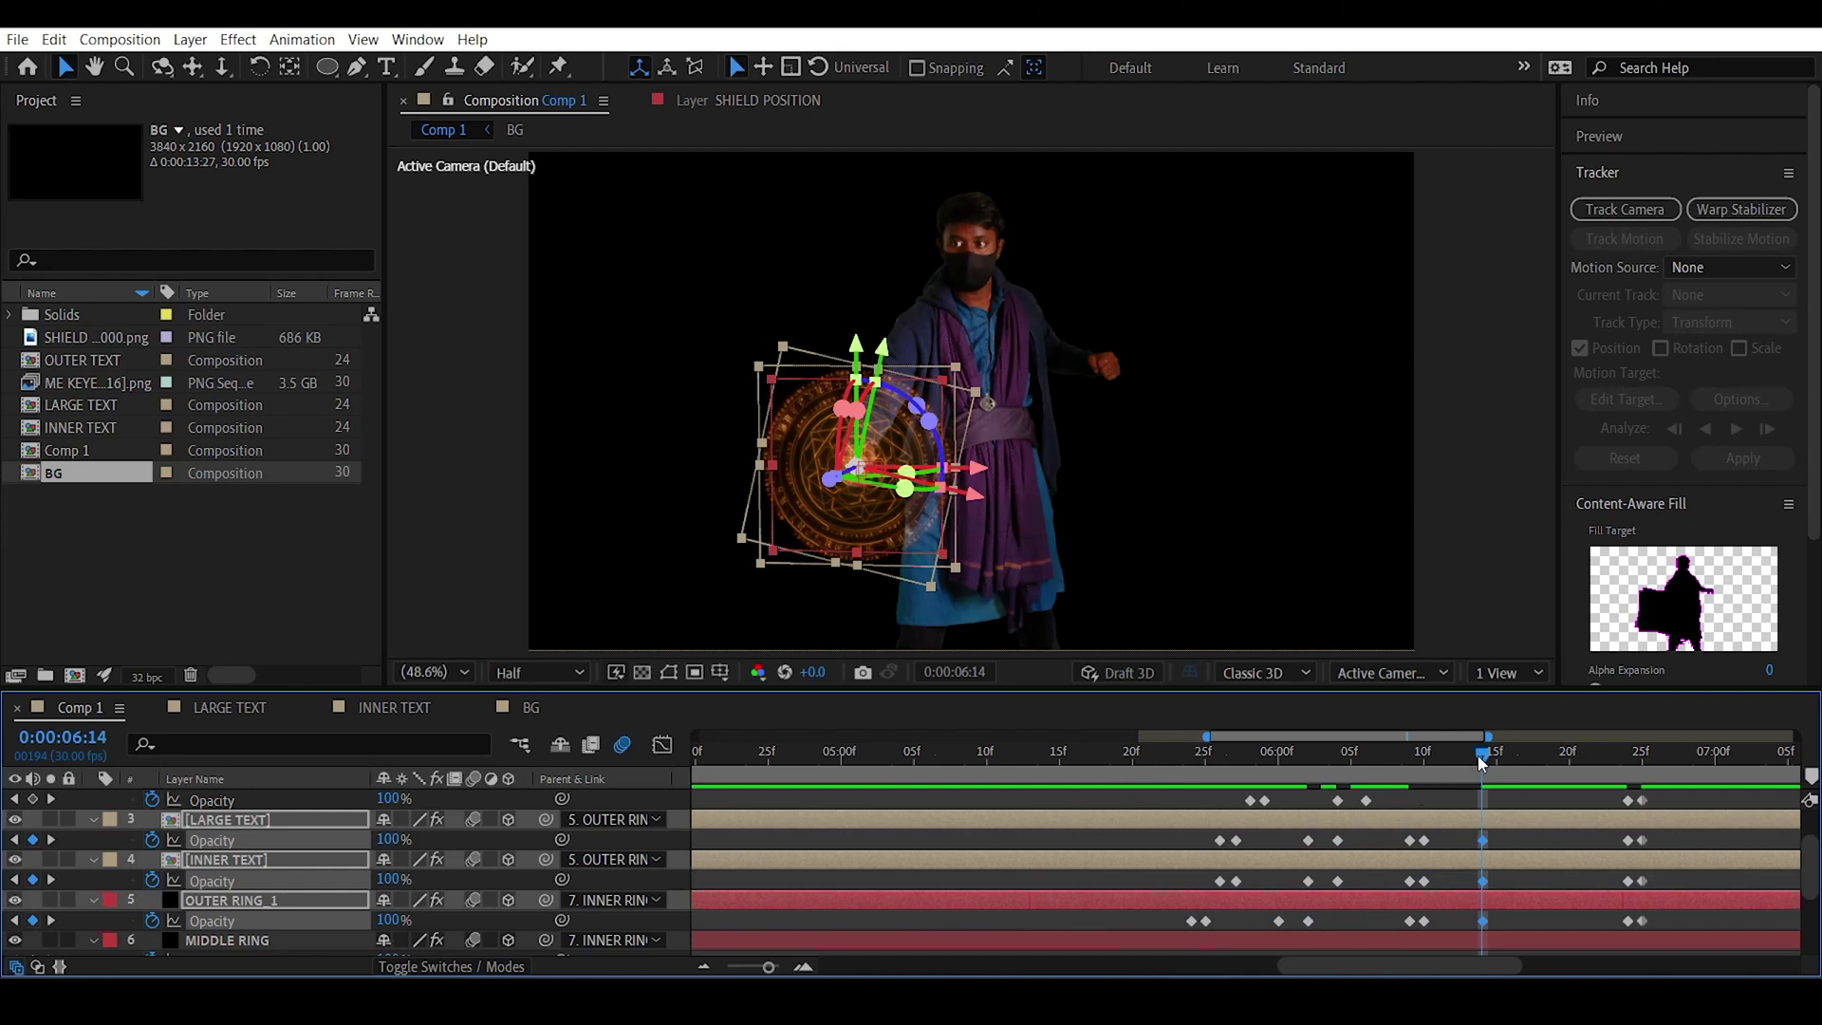
left_click_drag(150, 839, 76, 839)
scroll(1399, 827, "down", 2)
left_click_drag(1462, 841, 1440, 921)
Play back the shield animation repeatedly to review the second flicker and the shield's disappearance.
key("space")
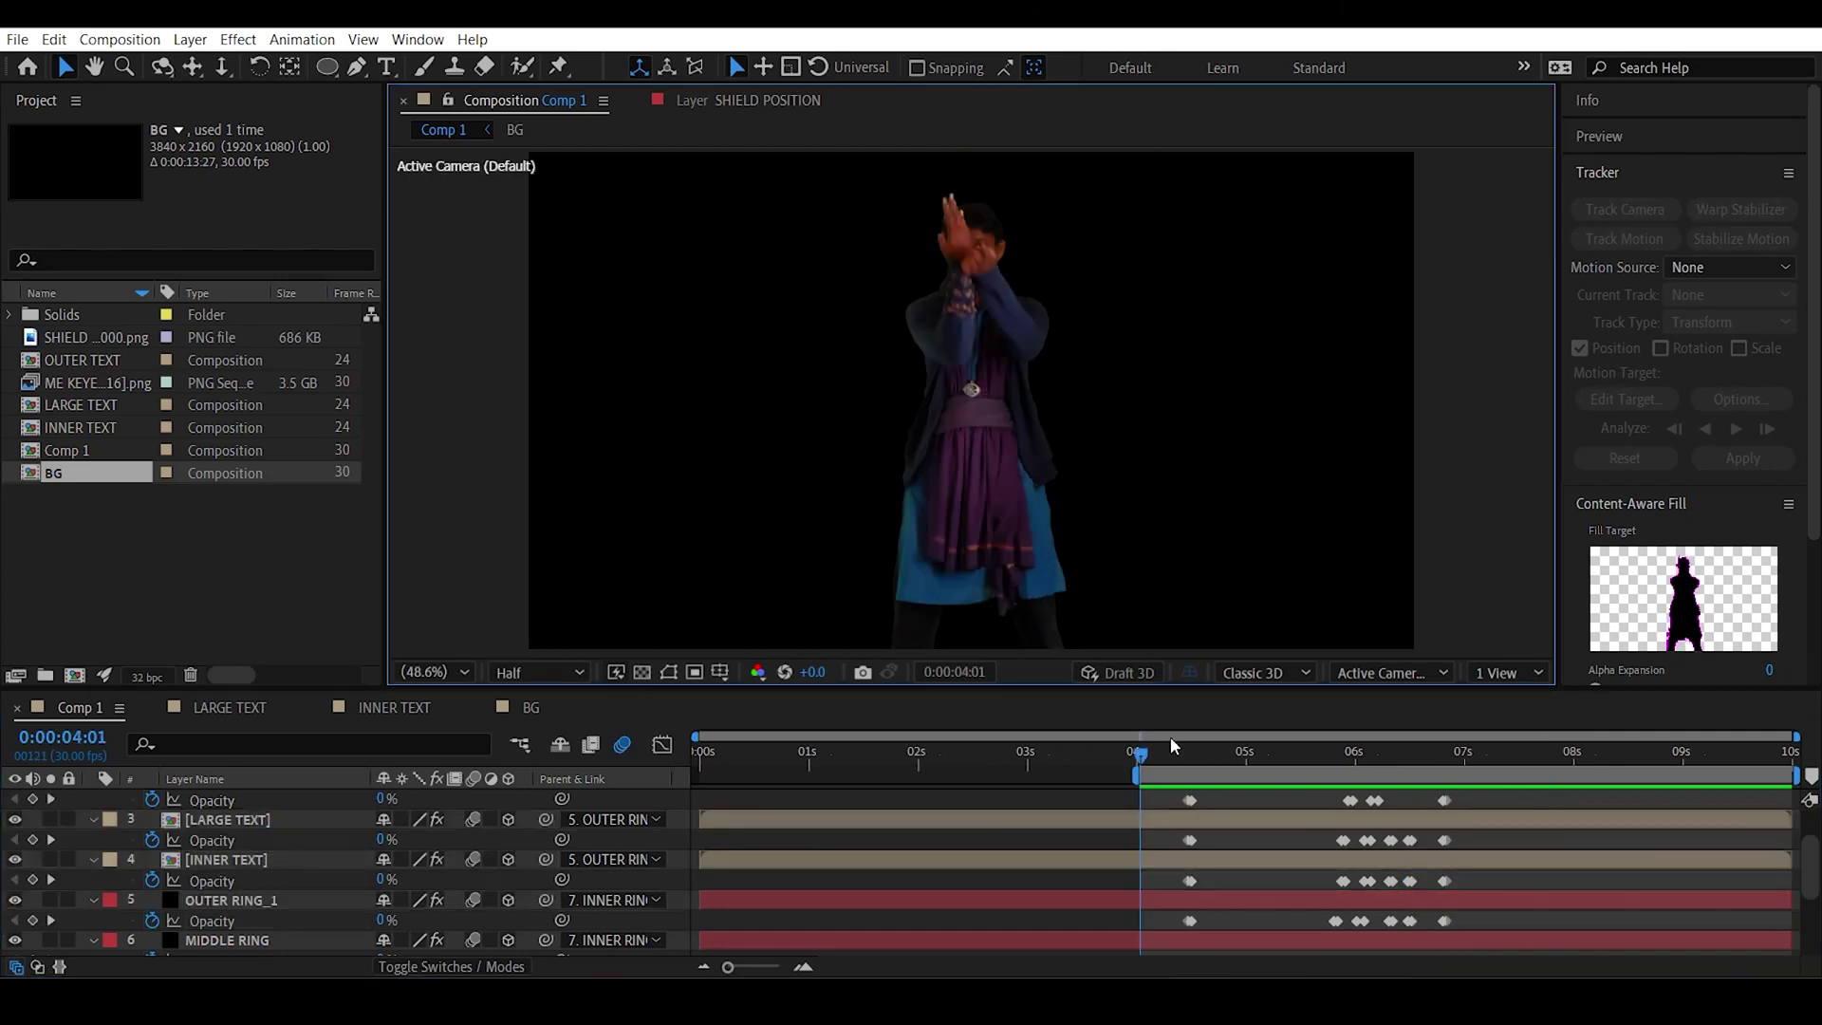
key("space")
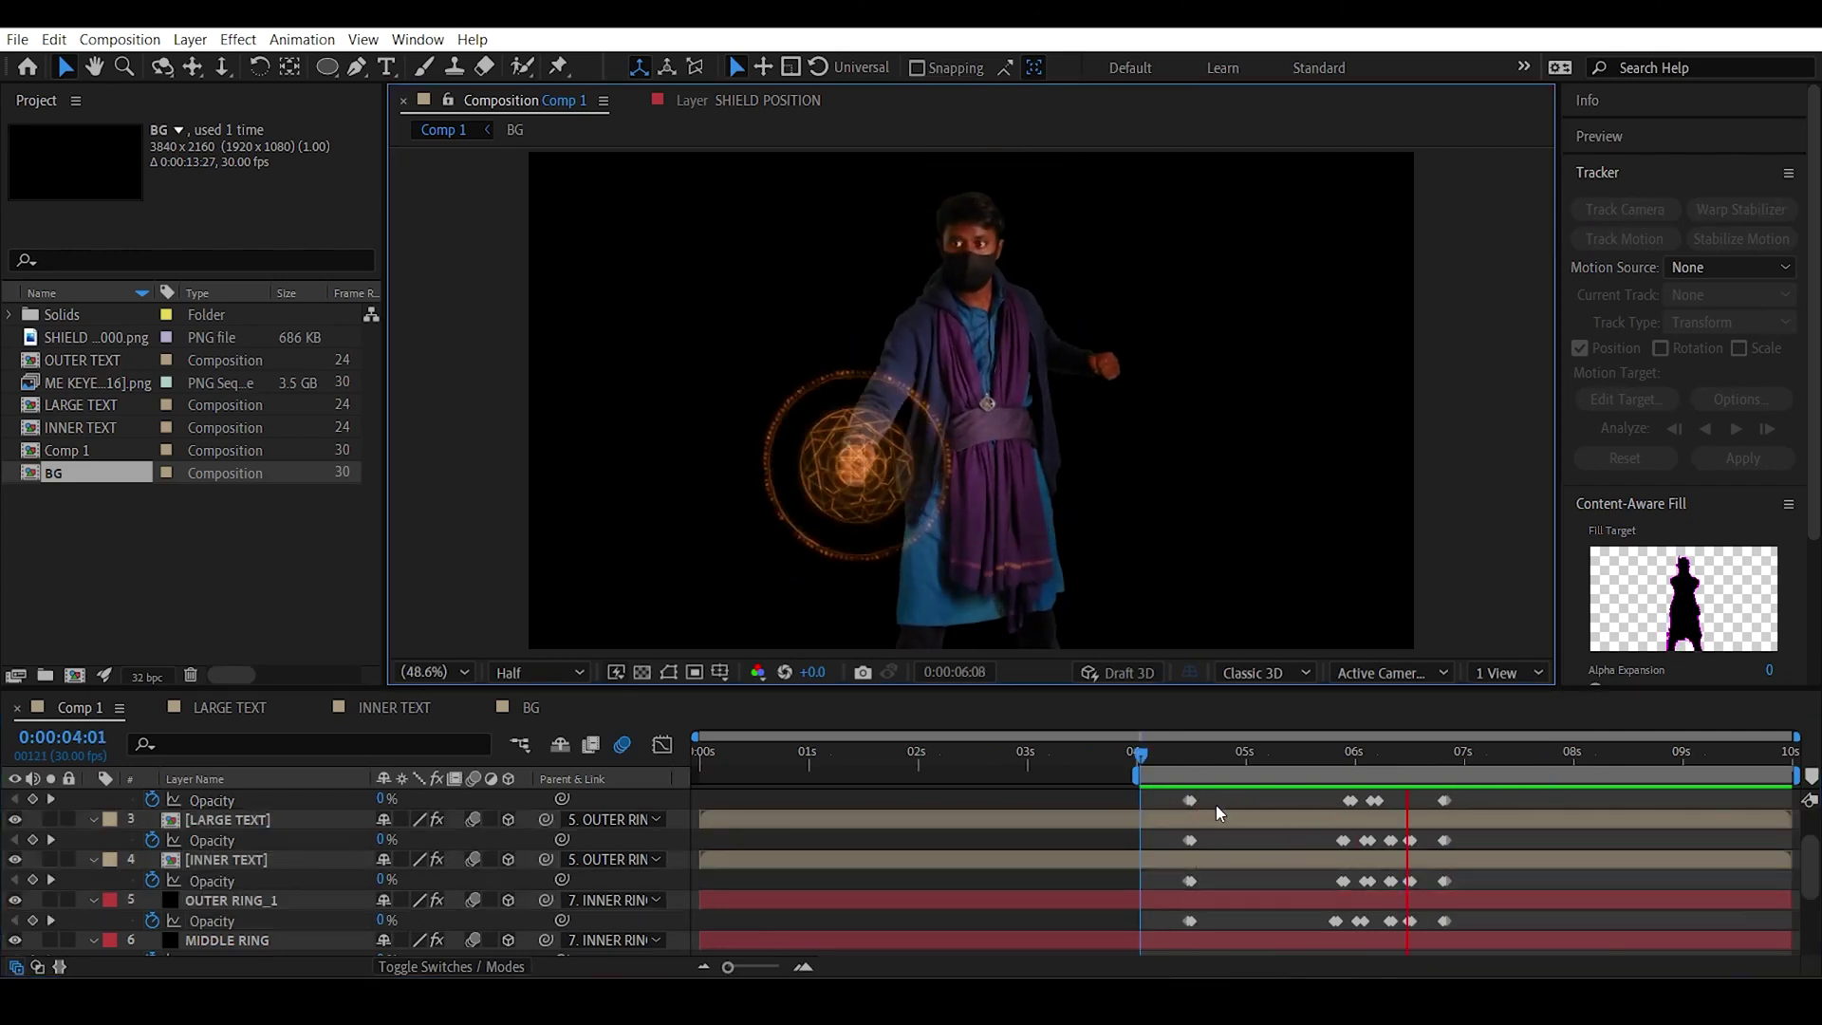
left_click(1163, 751)
key("space")
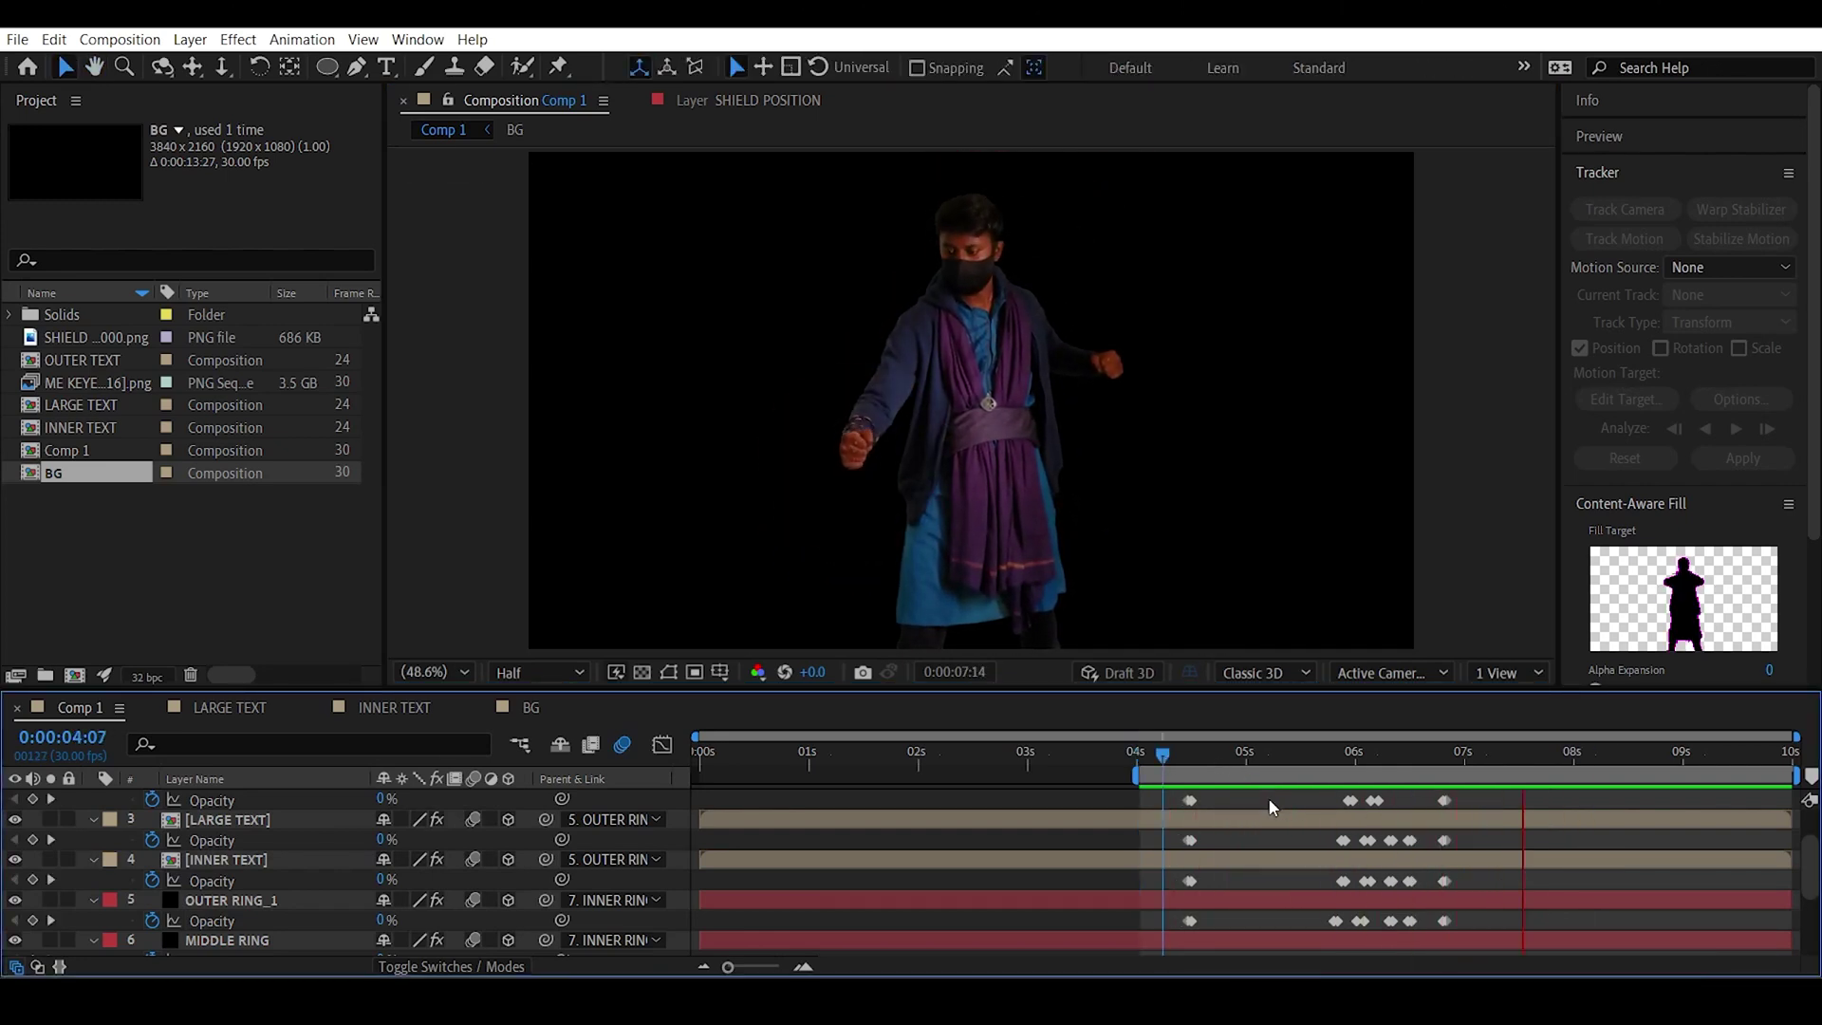
key("space")
left_click(1316, 752)
key("space")
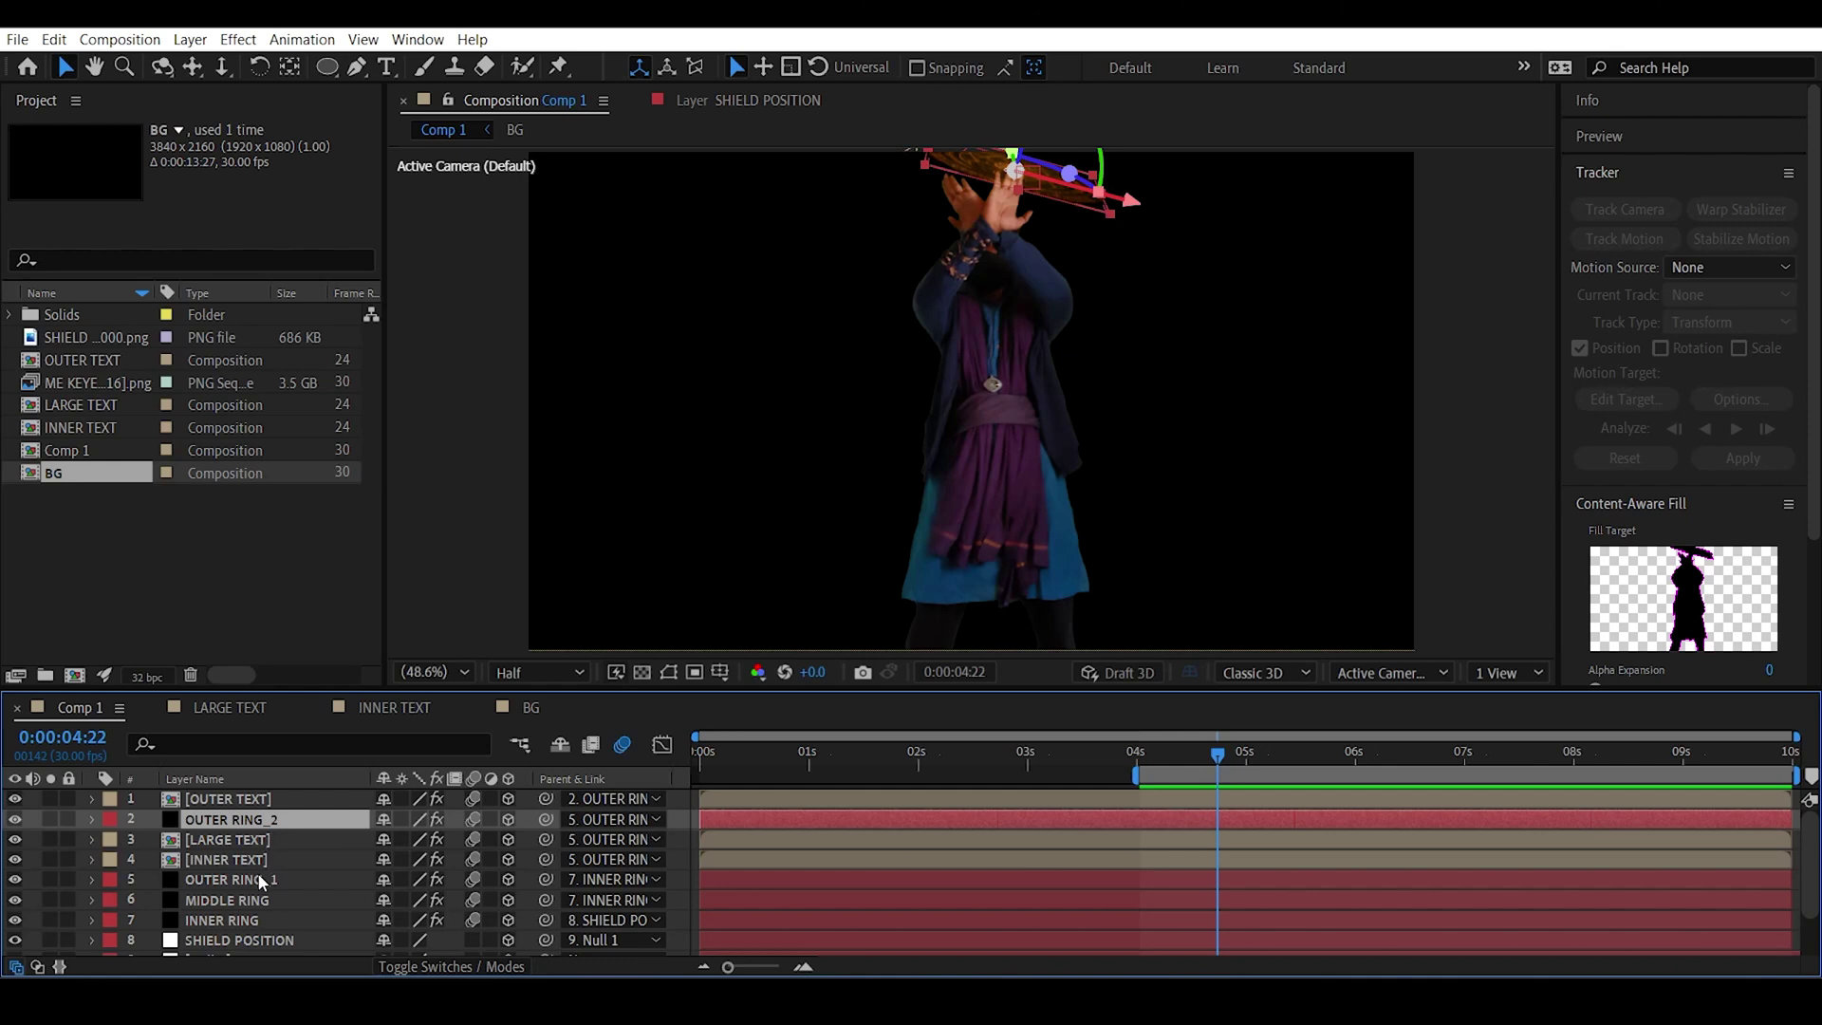
Examine OUTER RING_1's Position keyframes and the shield above the raised hands around 0:00:04:20, and play back the animation.
left_click(258, 880)
key("p")
left_click_drag(980, 264, 971, 277)
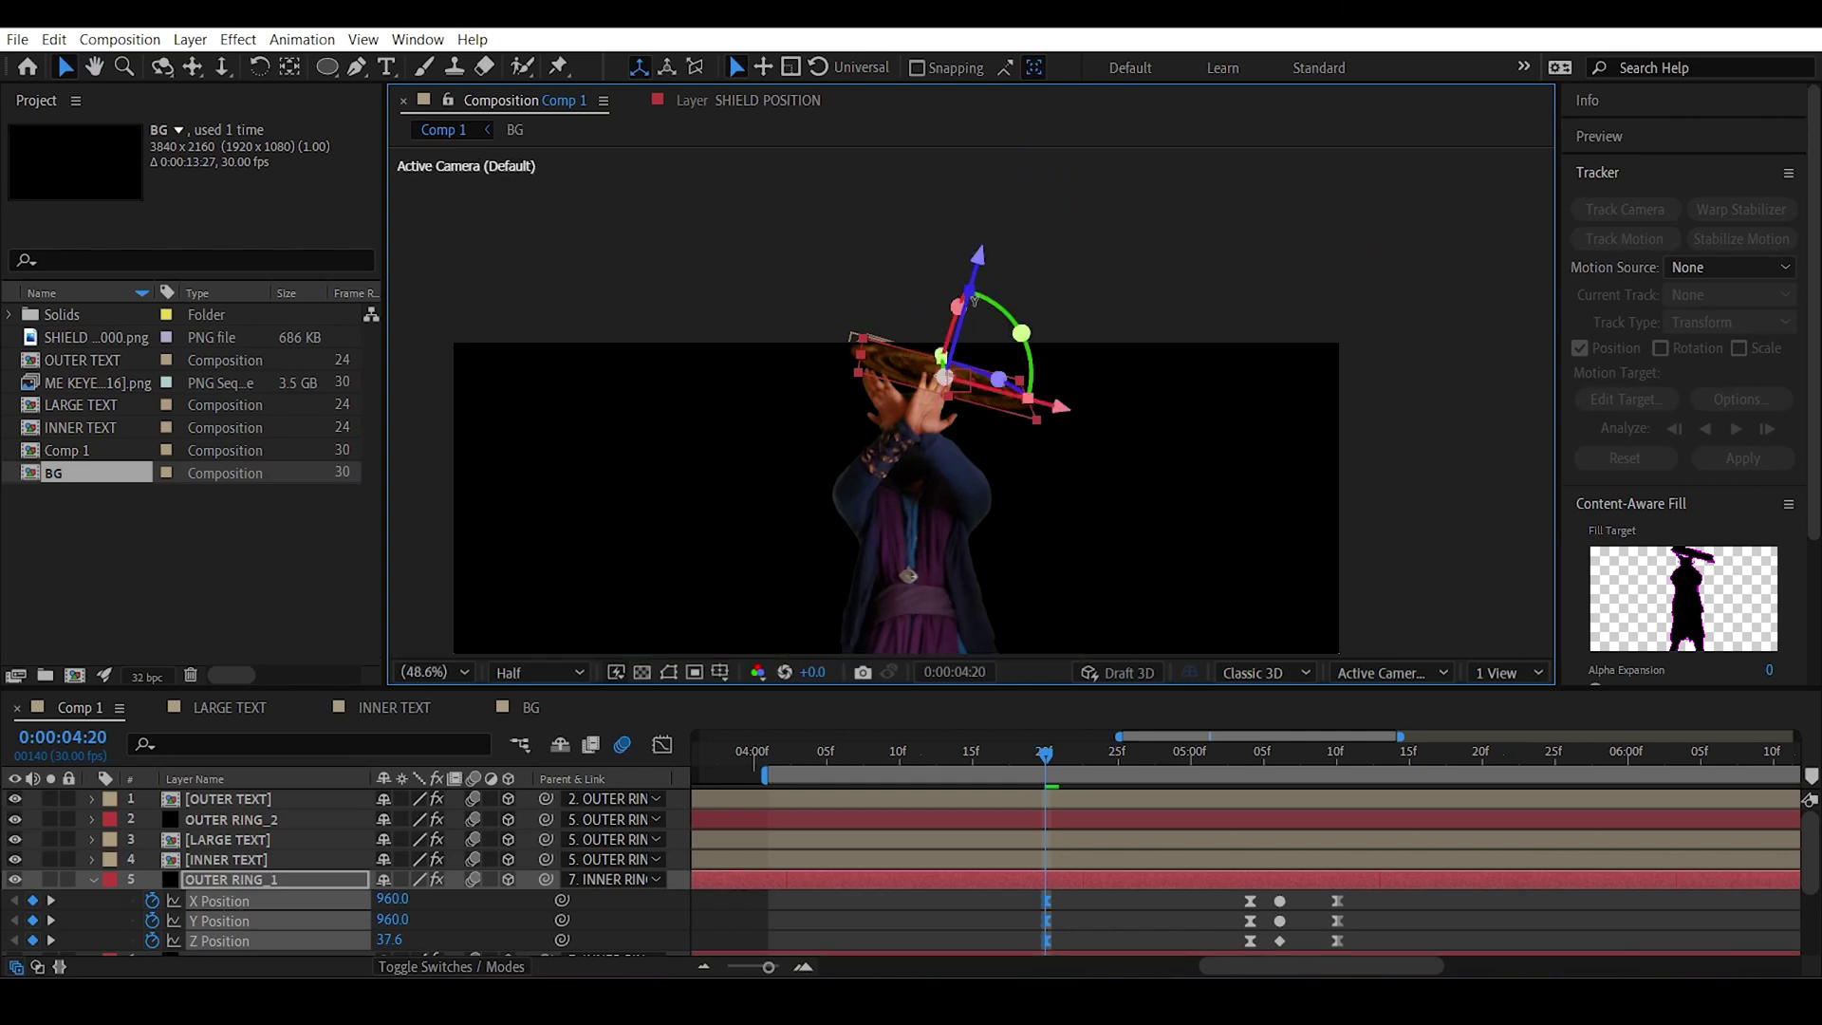
left_click(777, 278)
left_click(305, 822)
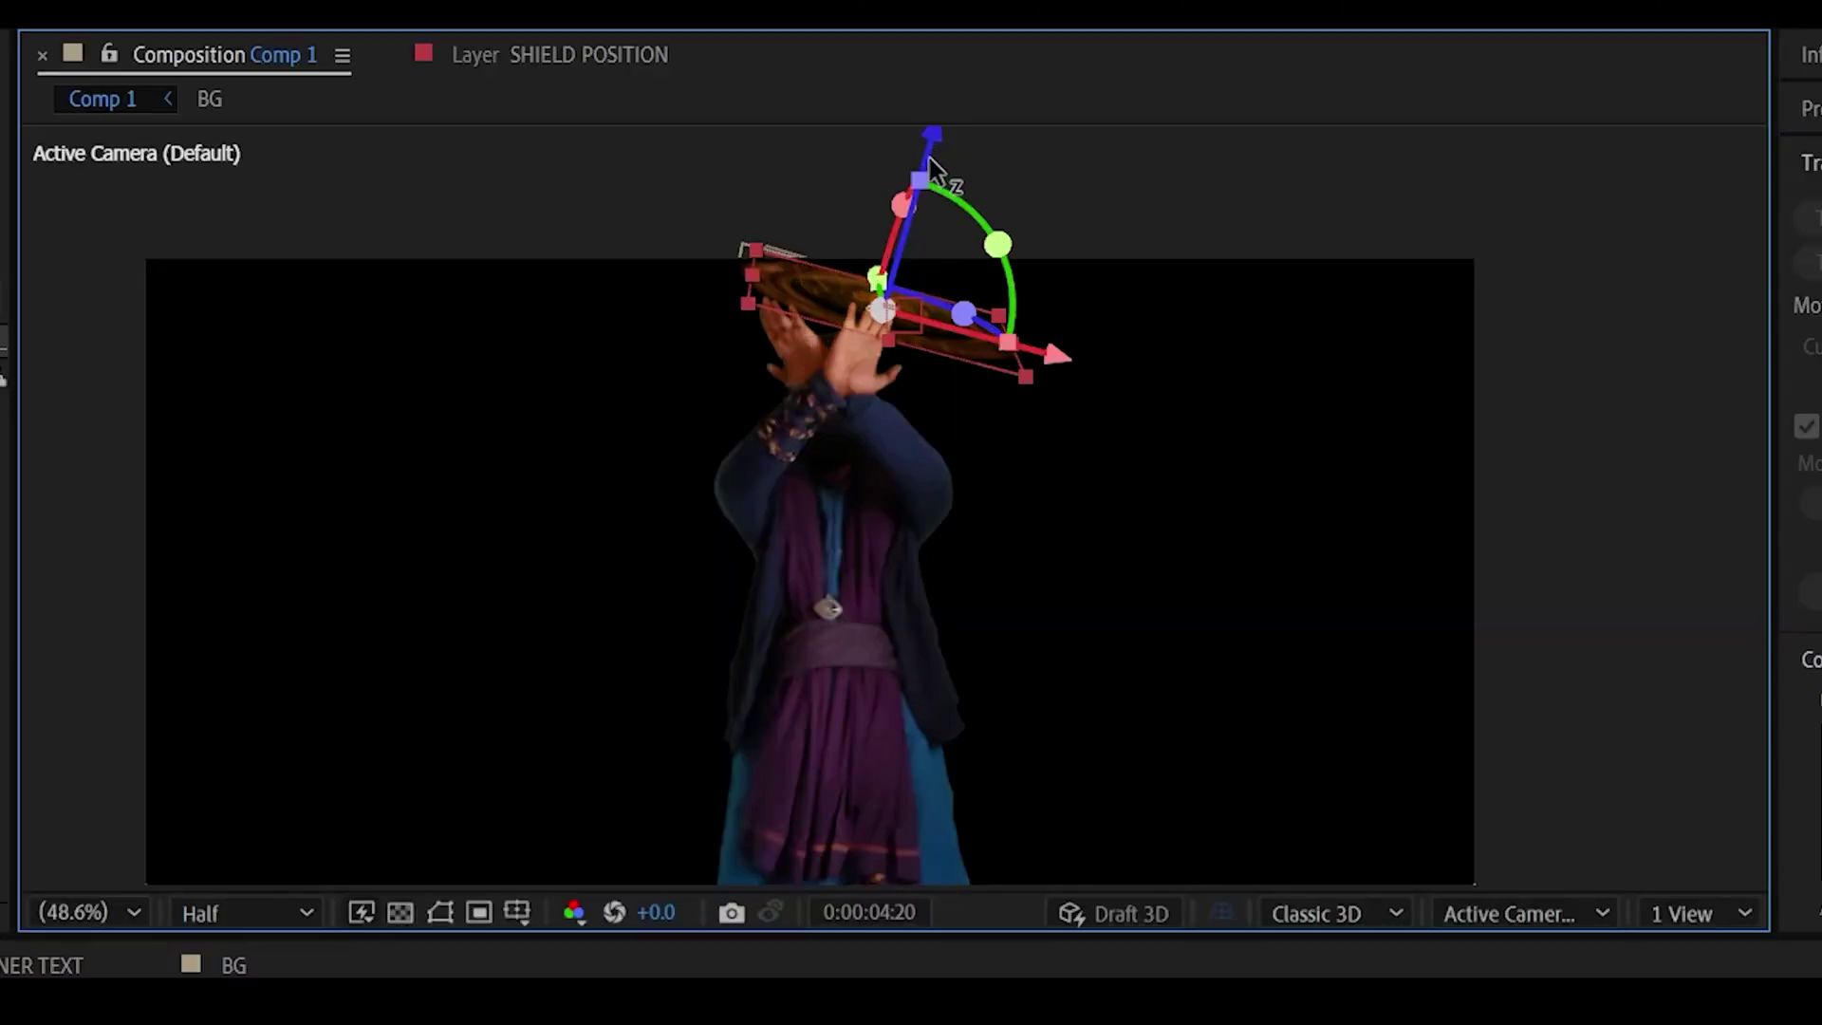
left_click_drag(983, 190, 914, 191)
left_click(1564, 376)
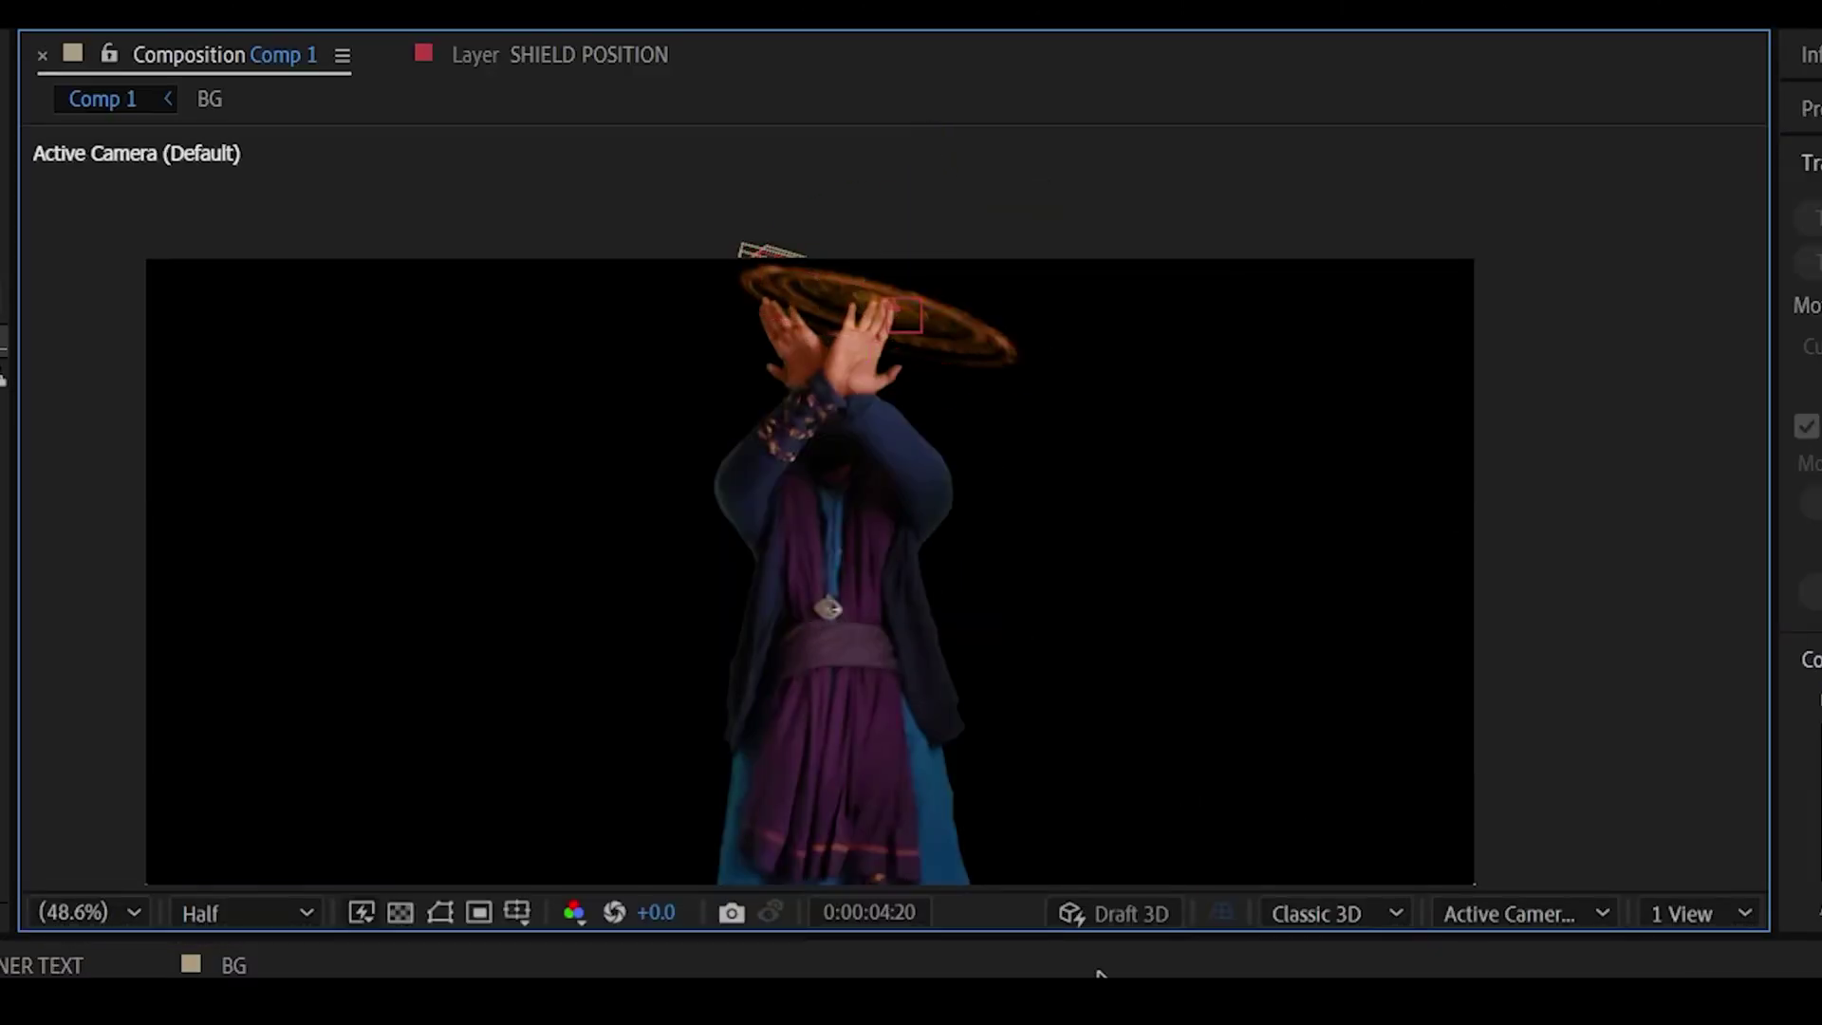
key("space")
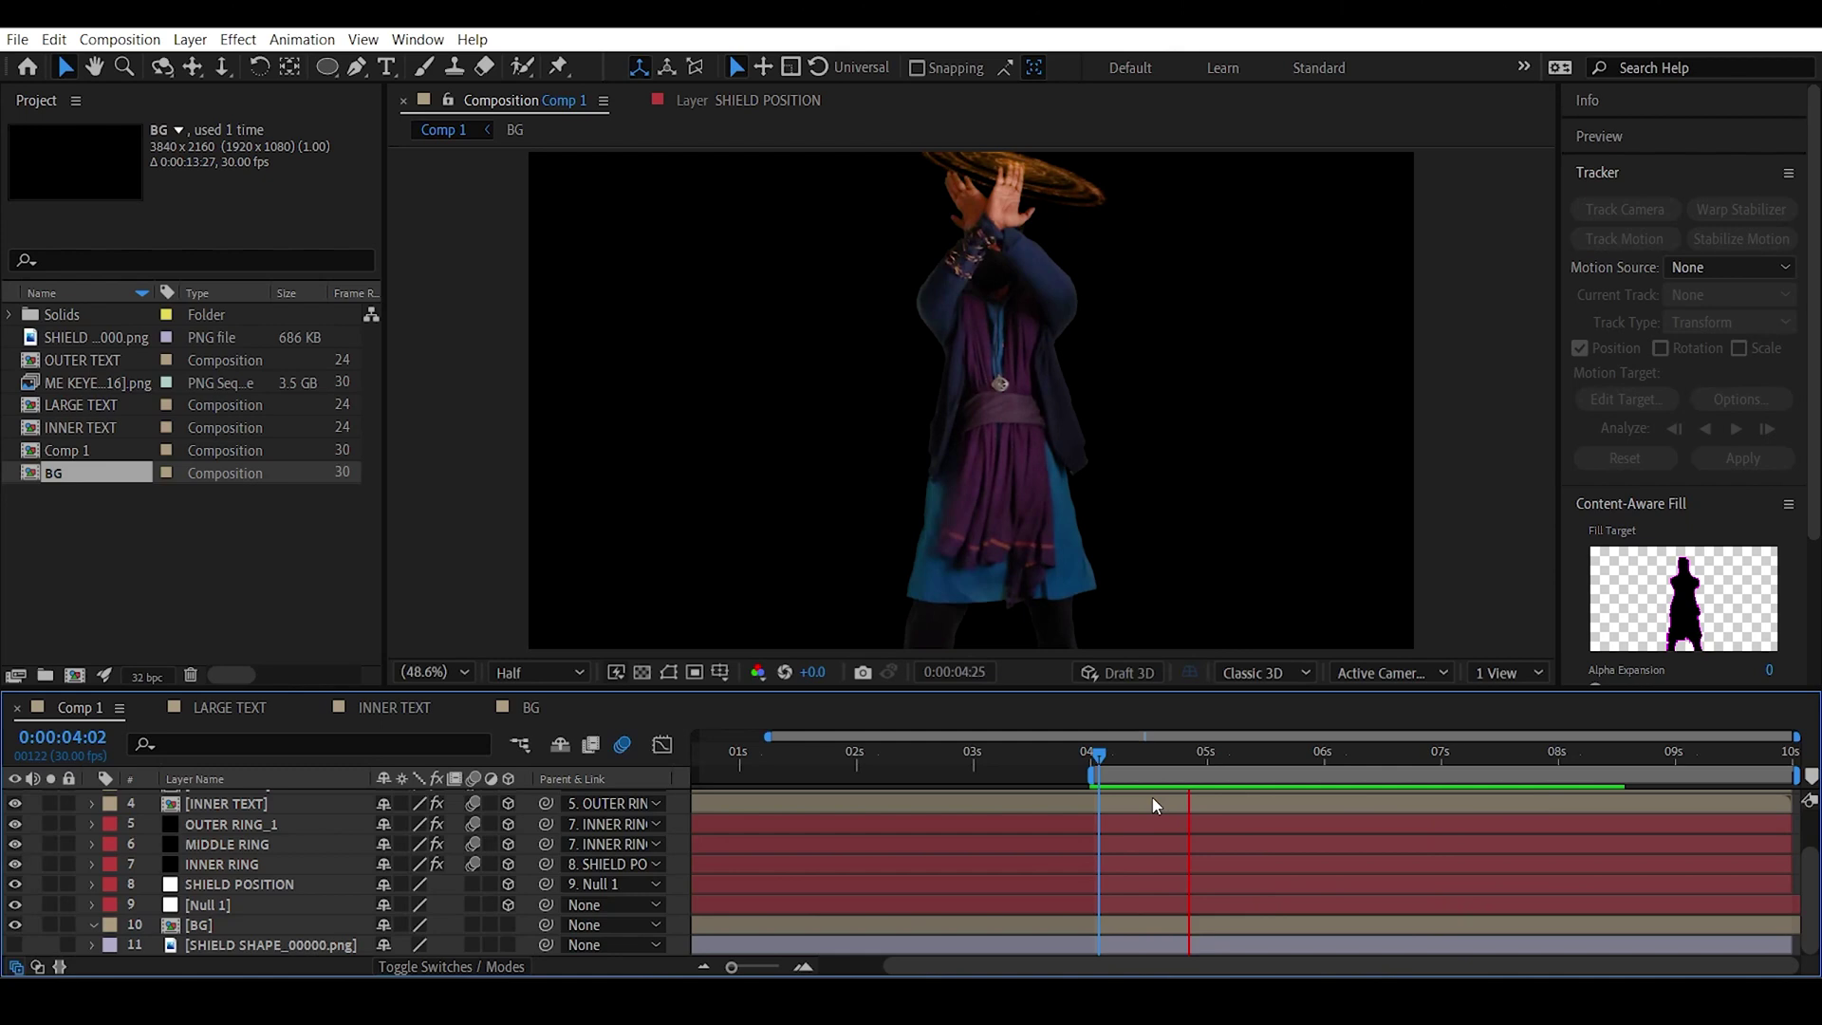
key("space")
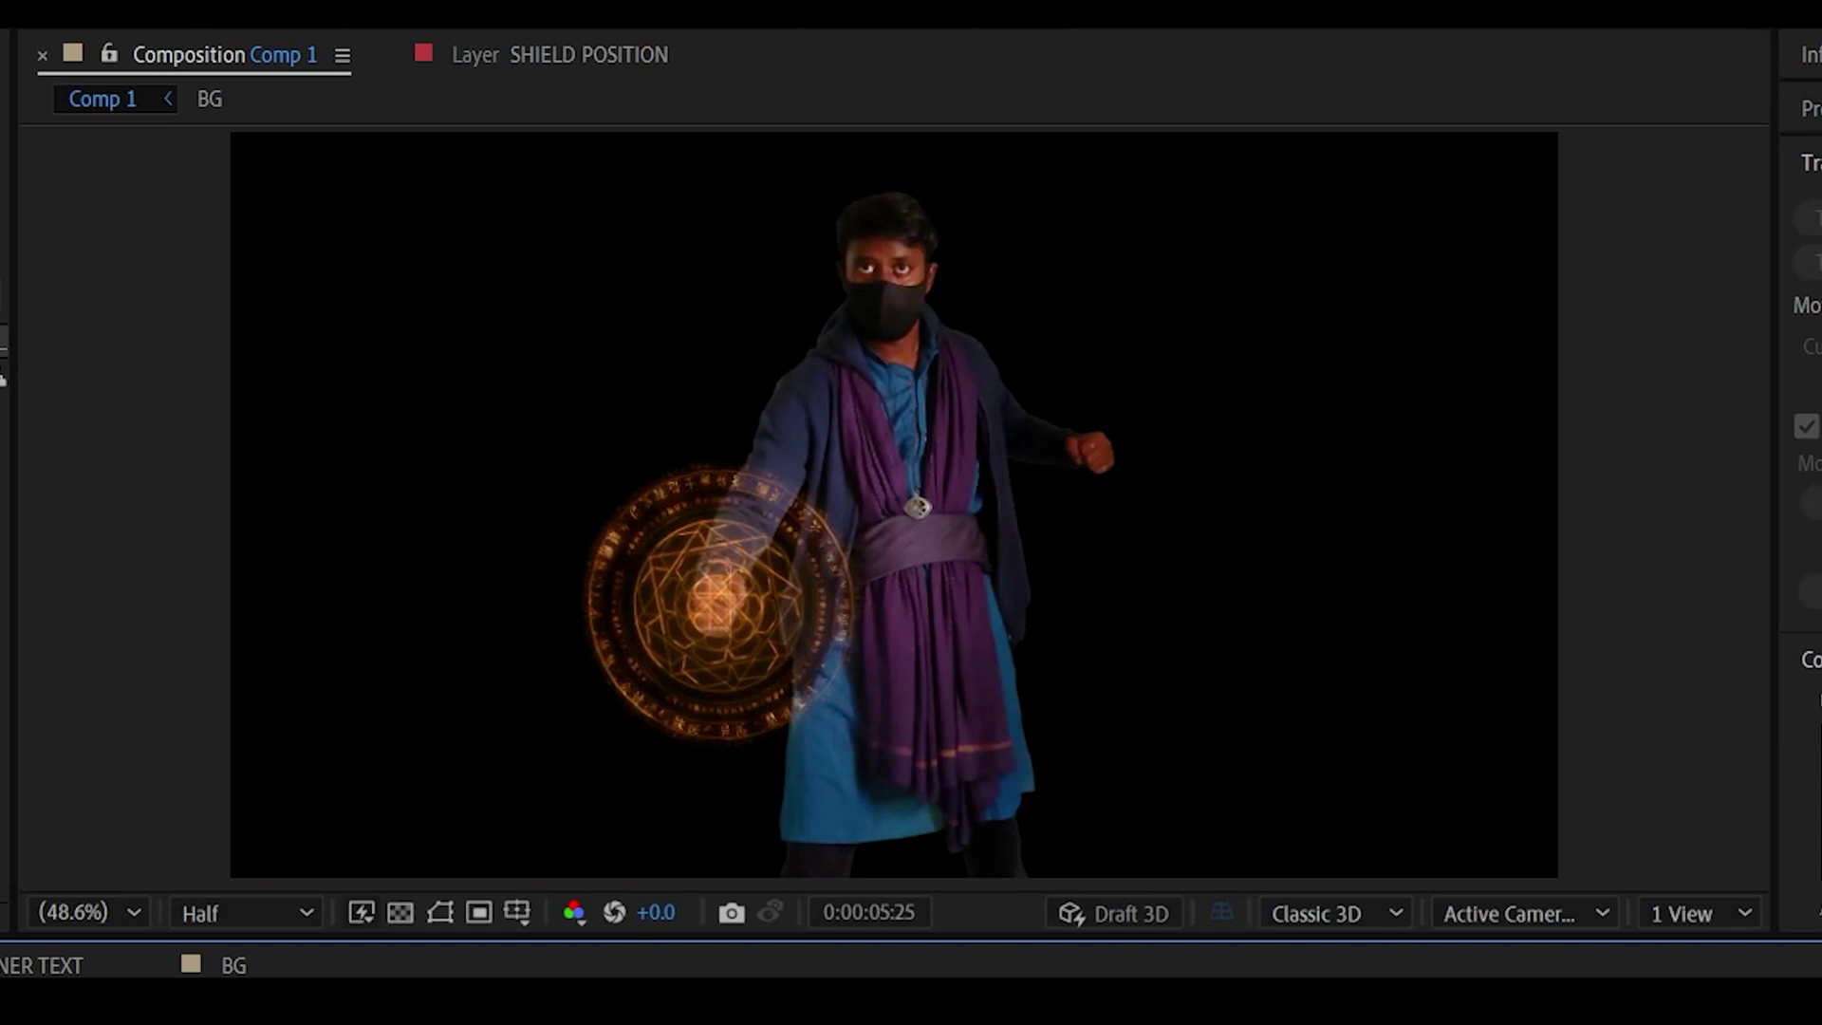